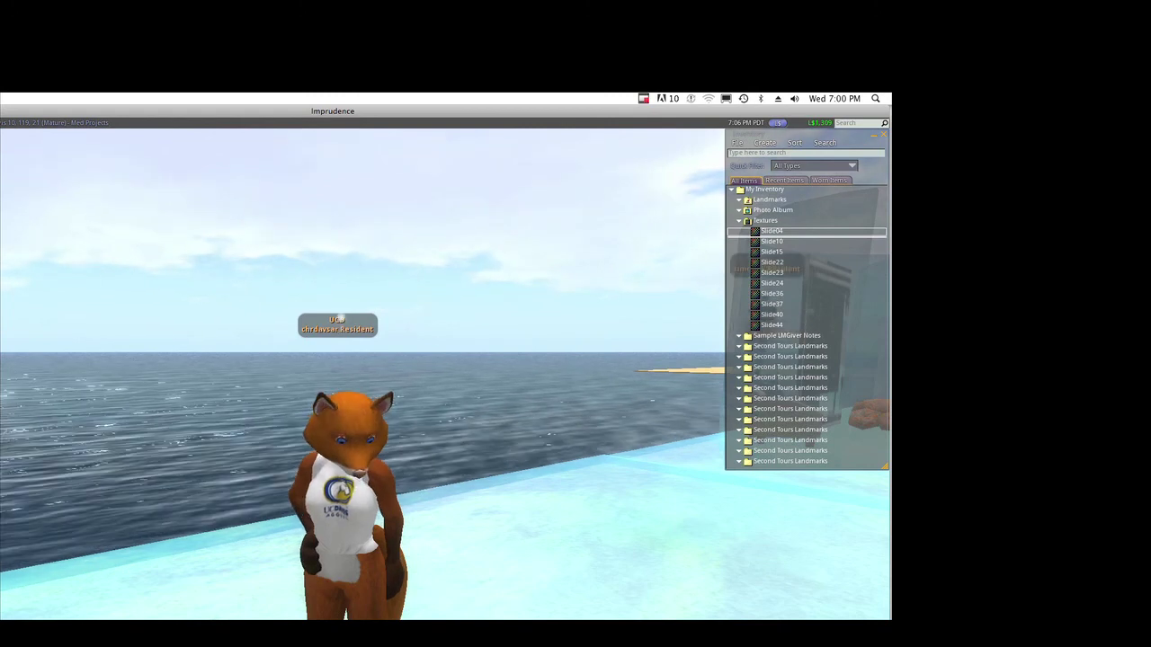
Walk across the platform to the landmarks wall and close the inventory.
click(474, 479)
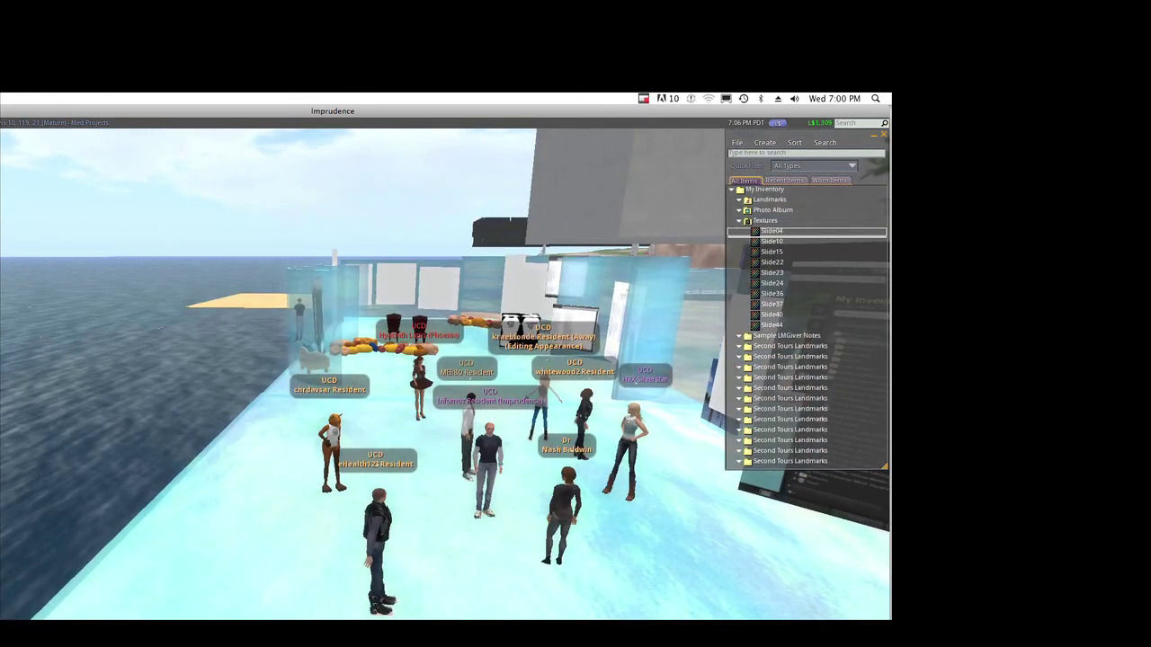
key(ctrl+i)
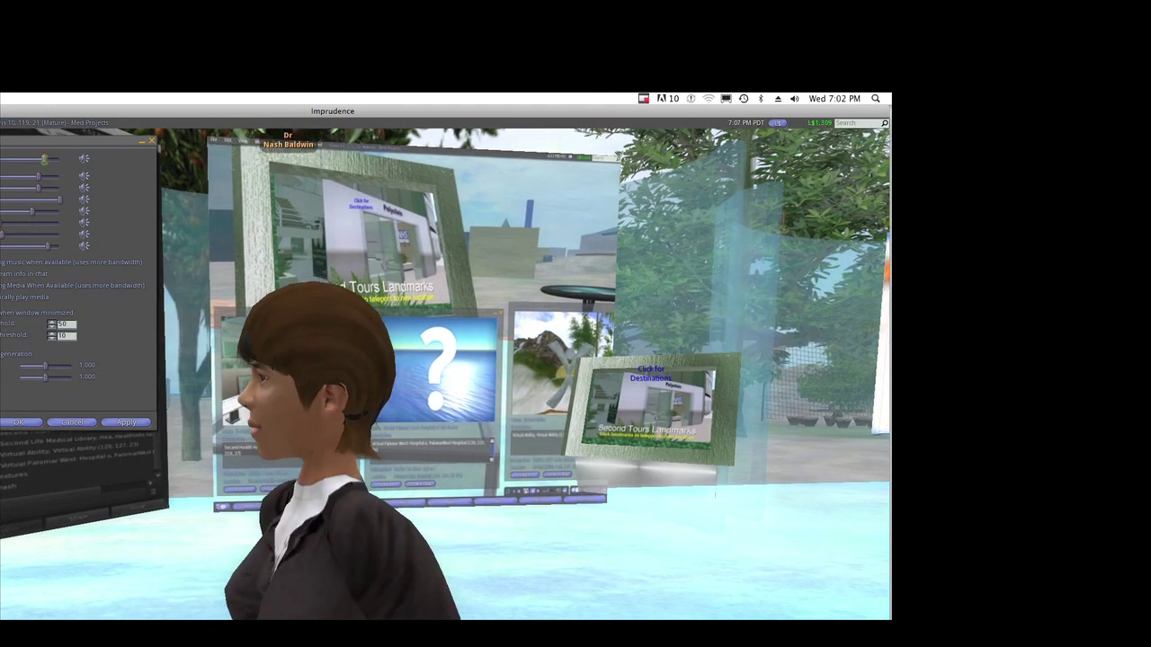
Lower several audio volume sliders, one all the way down, then take the object's items.
click(43, 160)
drag(43, 160, 7, 188)
click(29, 189)
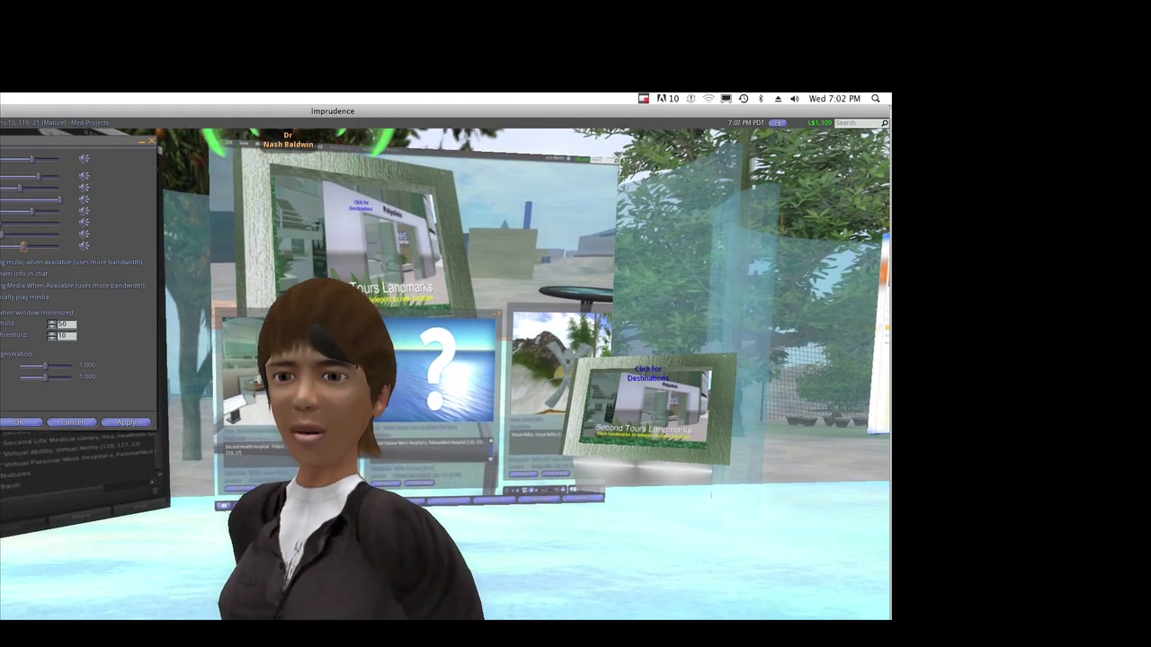
click(5, 222)
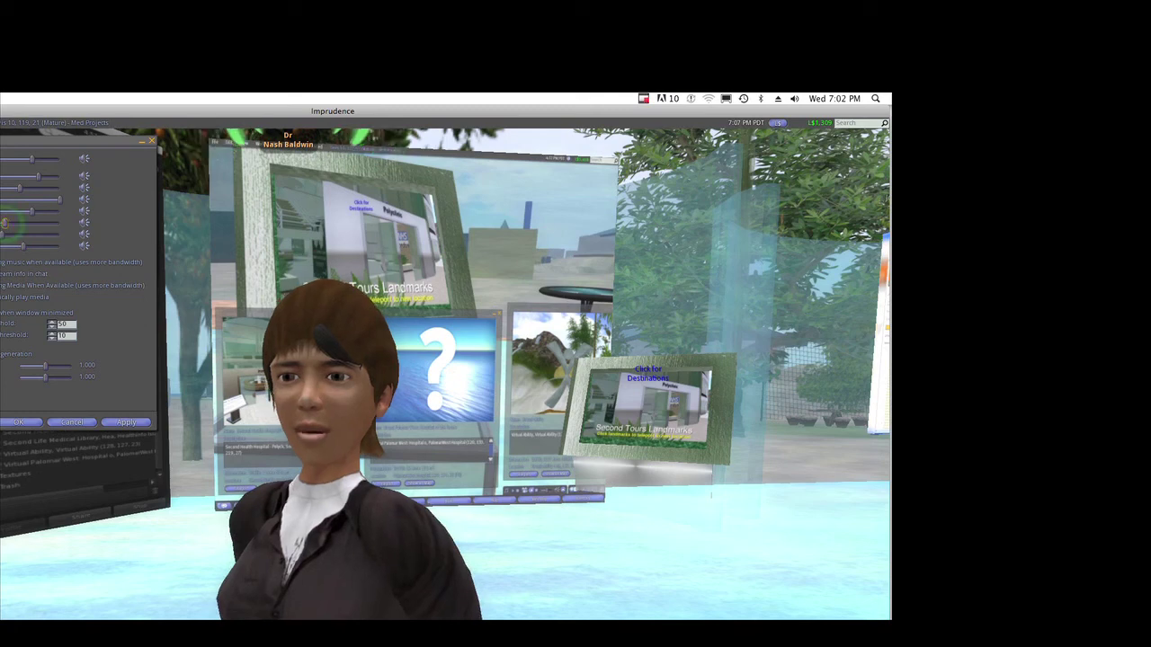
click(5, 223)
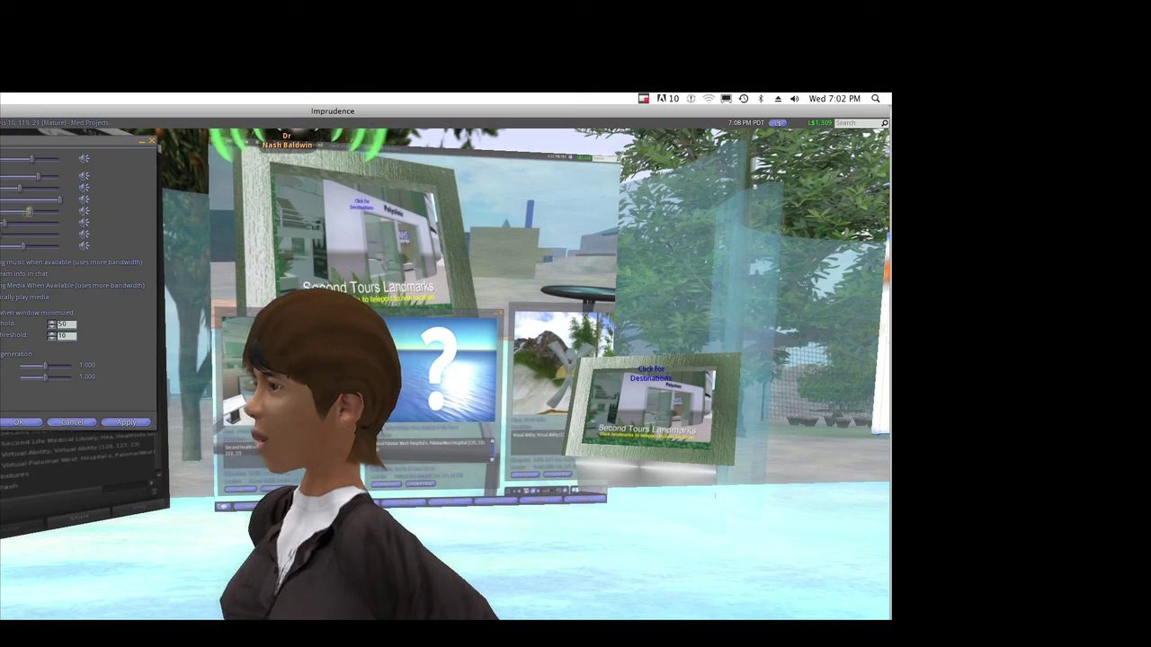
click(27, 214)
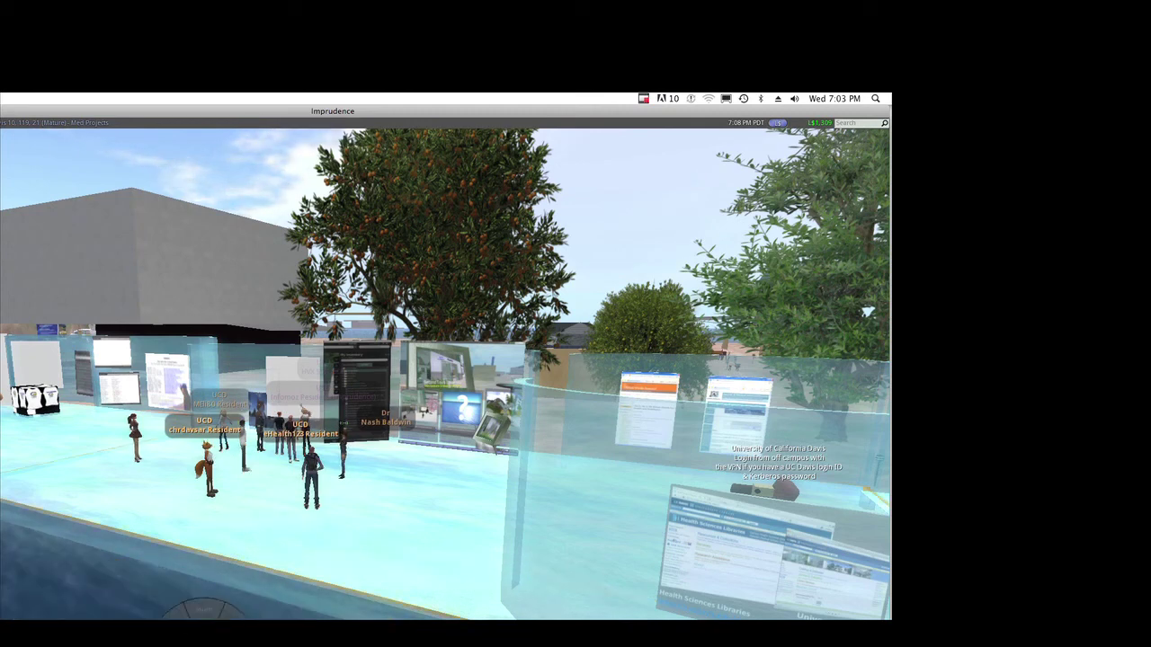
click(202, 601)
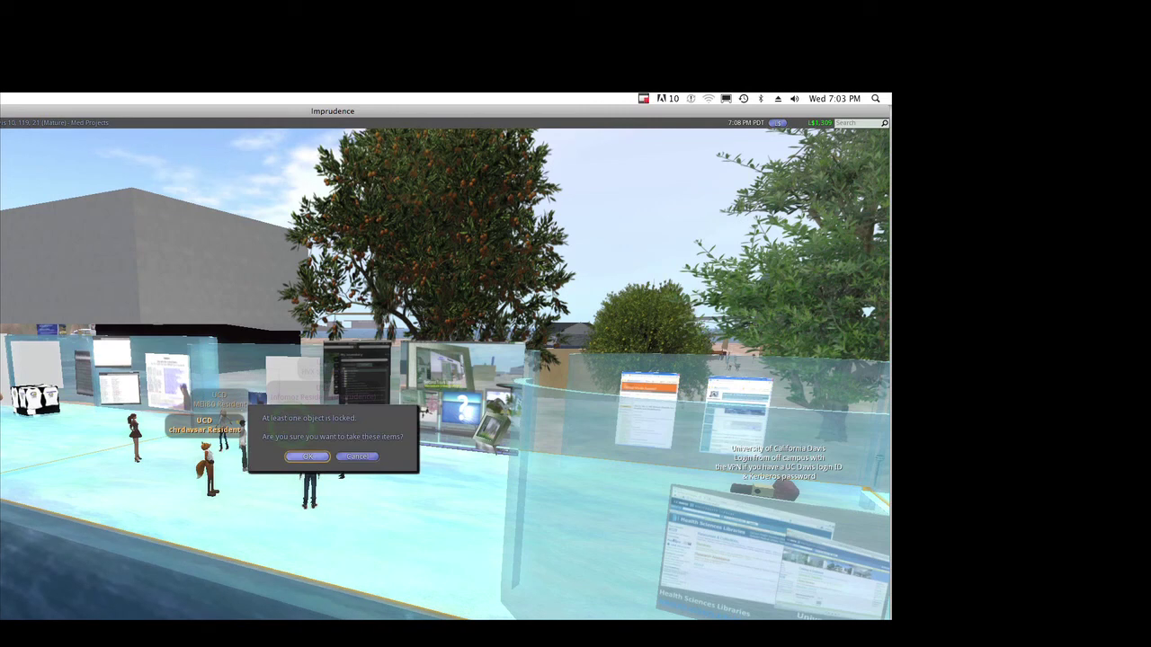
Accept the locked-object warning so the items go into inventory.
click(309, 456)
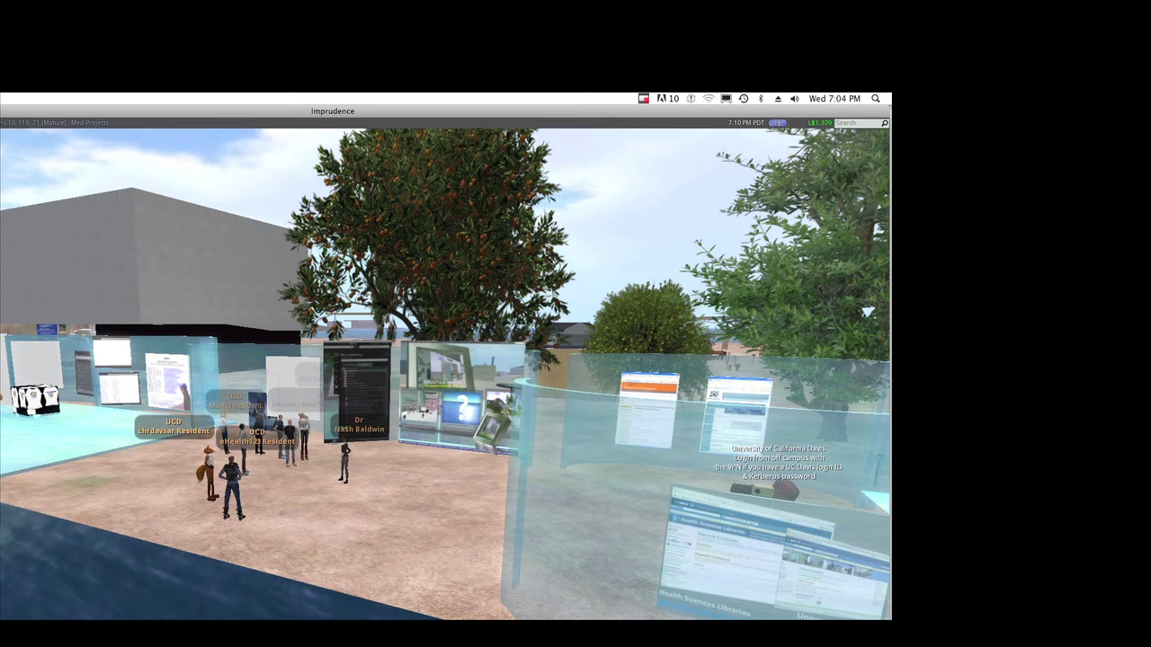
Browse the IM conversation tabs and open the one with the new resident.
click(96, 590)
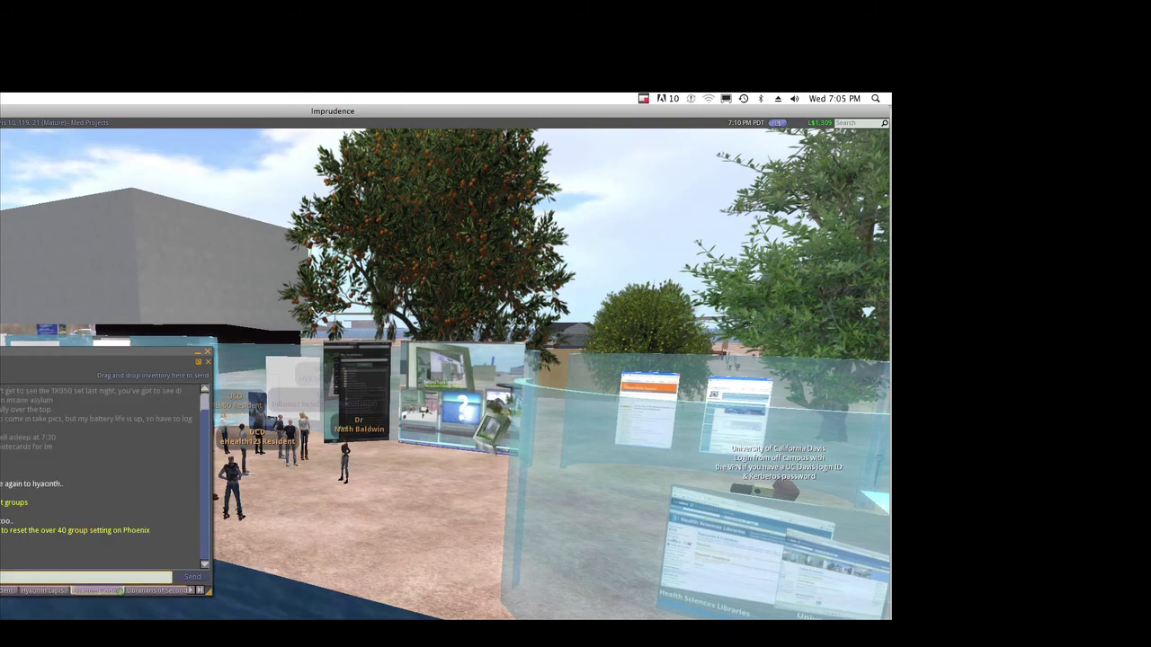
click(120, 590)
click(41, 589)
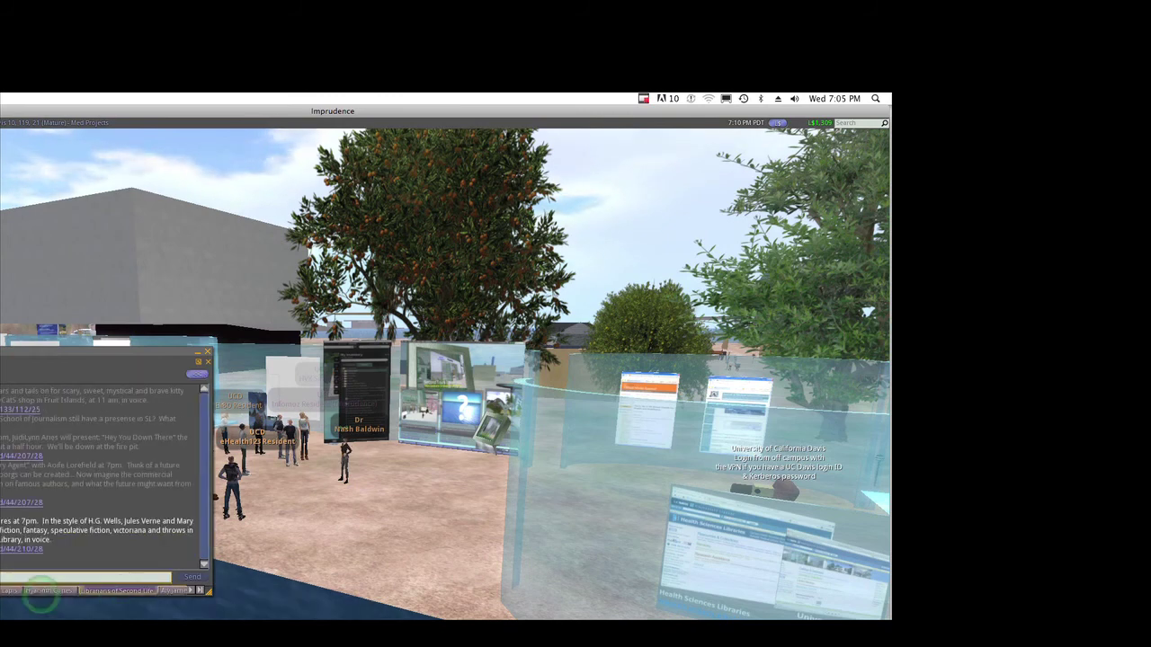
click(169, 590)
click(169, 590)
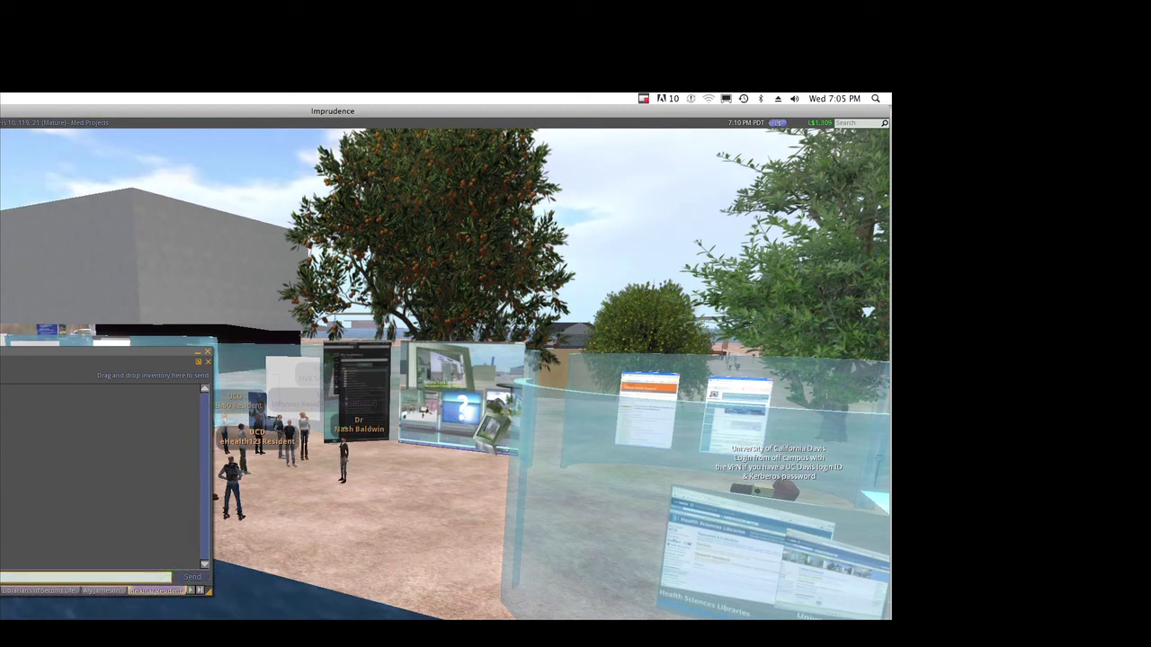
click(136, 591)
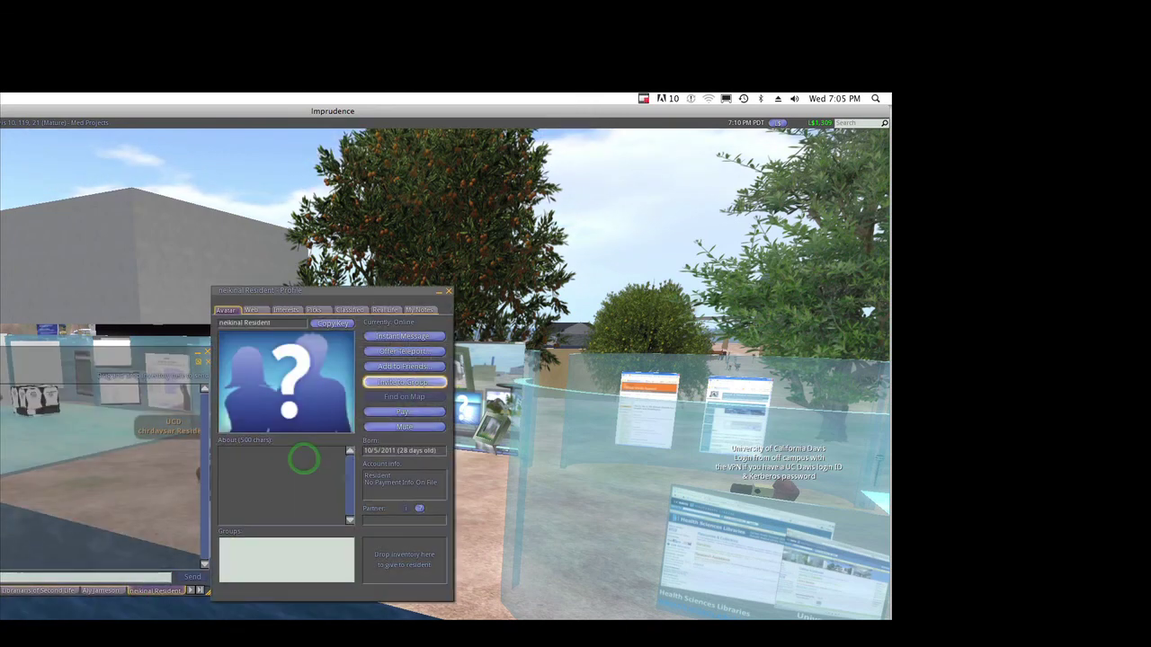
Invite the resident to UC Davis by name search, then close the profile and chat.
click(405, 382)
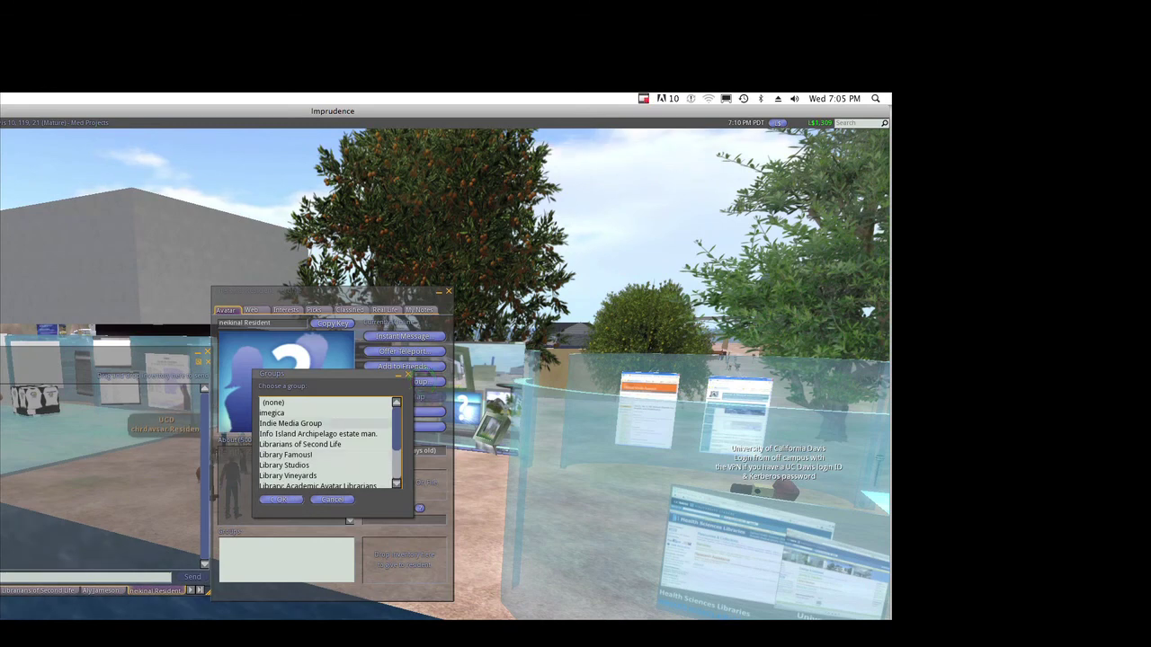
click(294, 500)
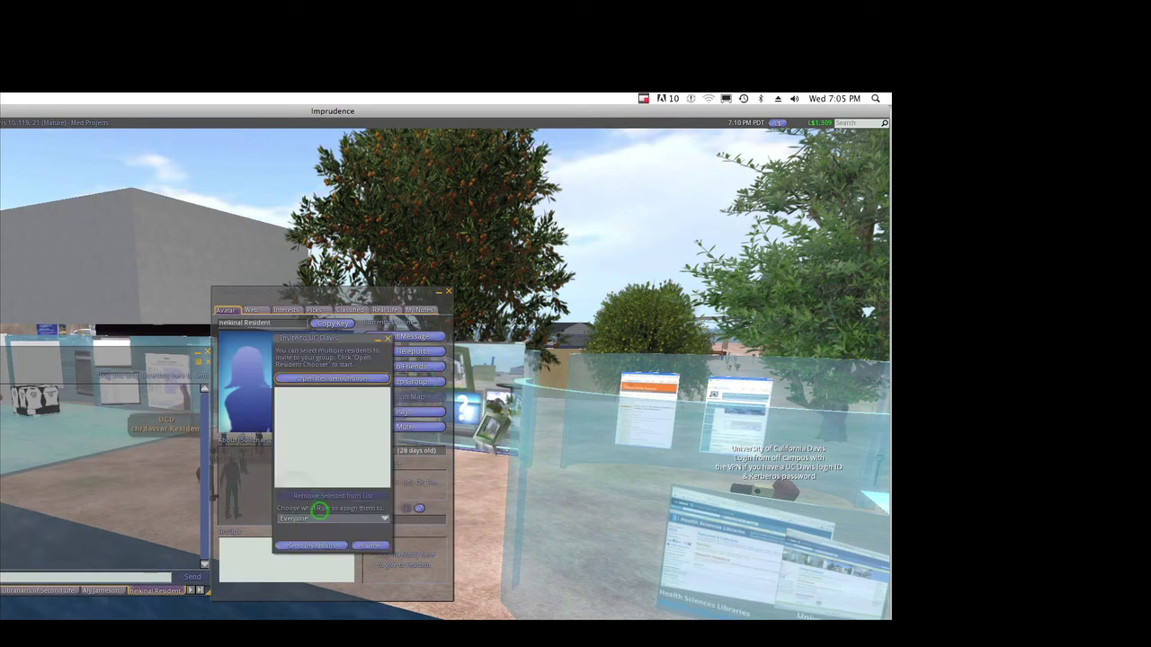
click(328, 379)
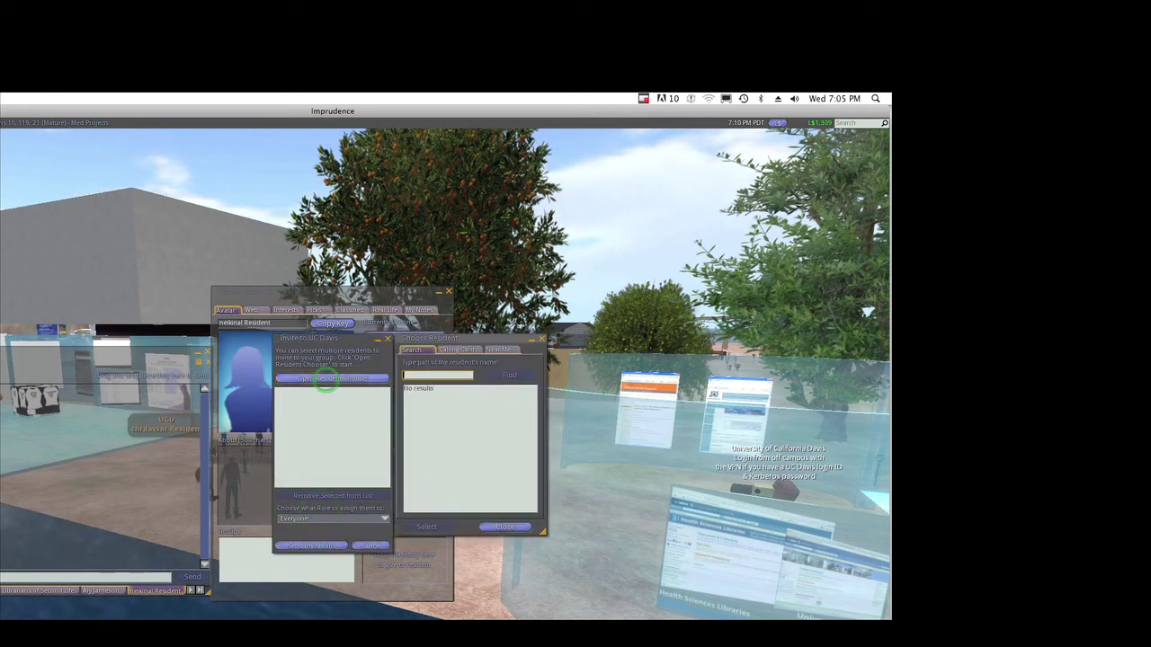
click(430, 368)
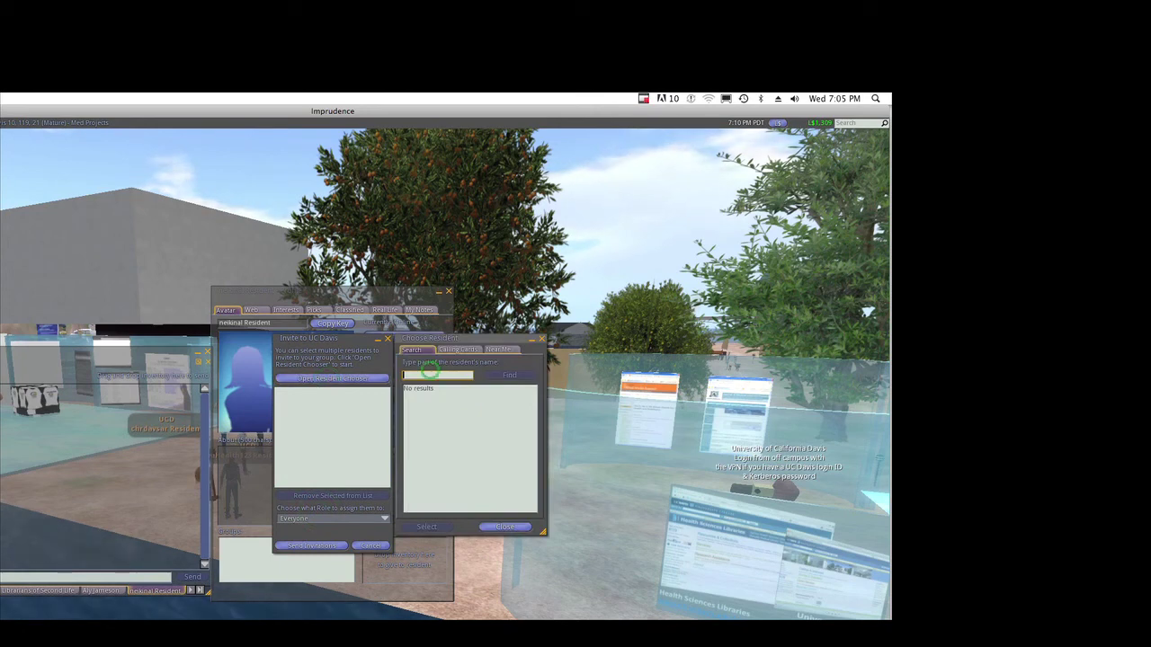
text(m)
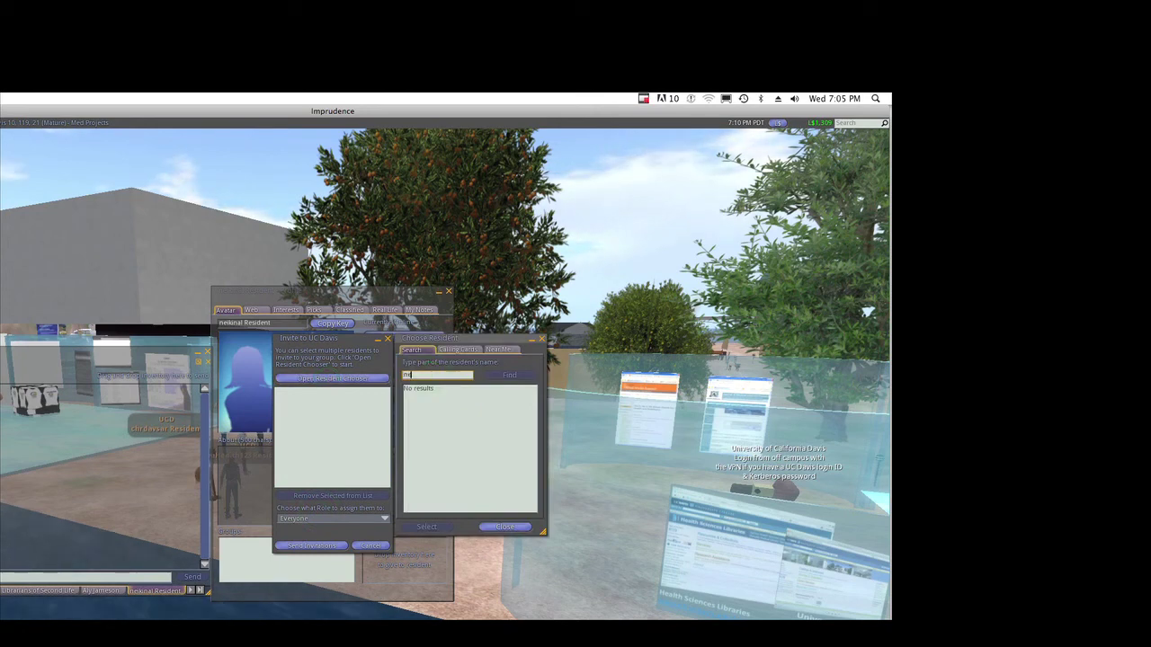
text(is)
text(inal)
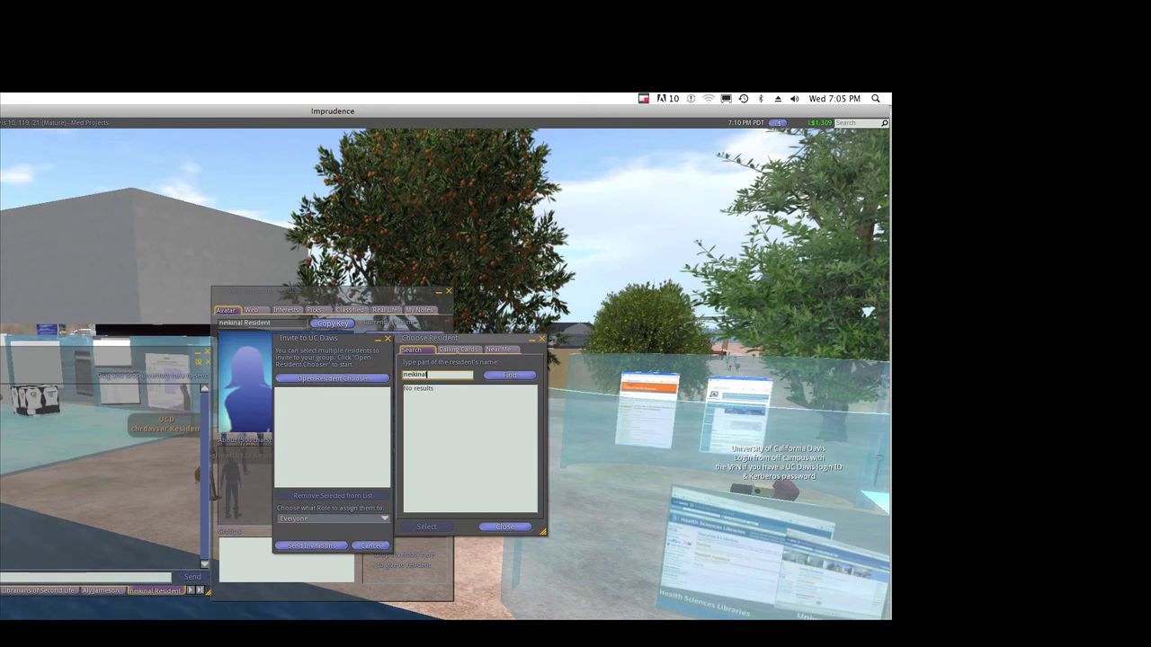
key(Return)
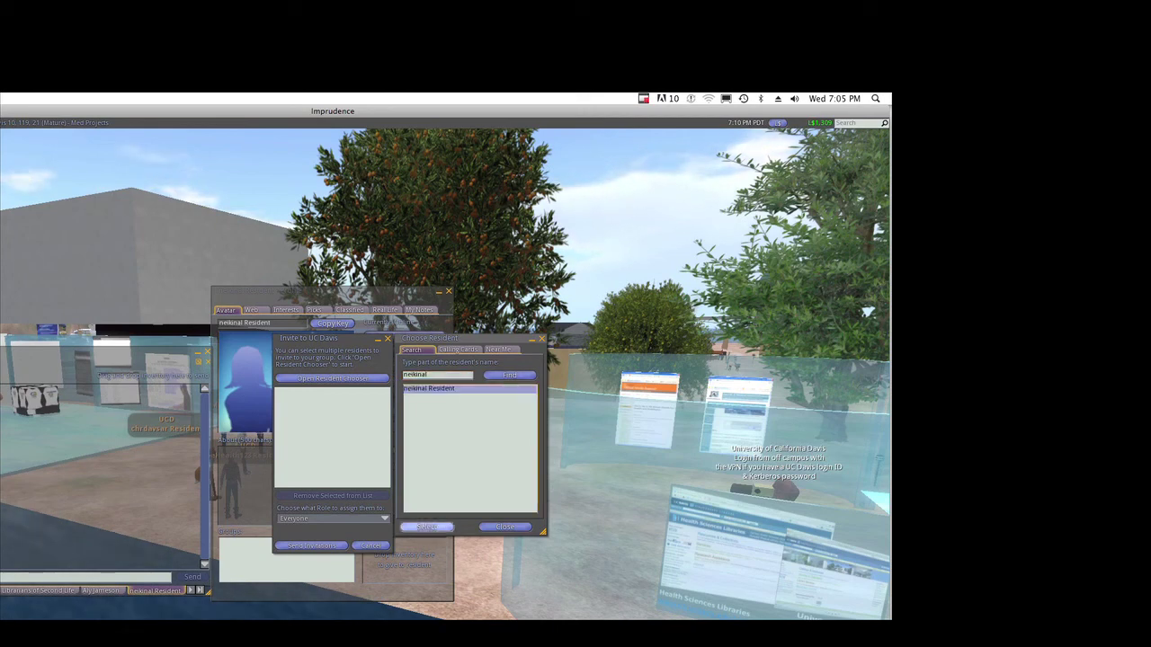
click(426, 527)
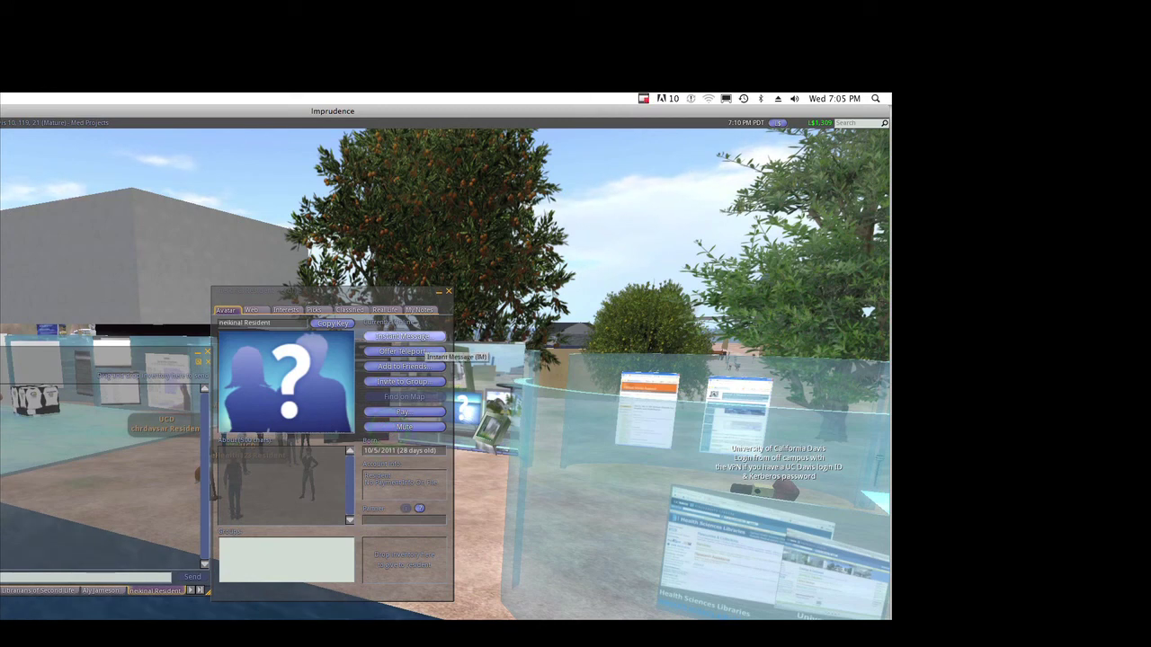
click(447, 292)
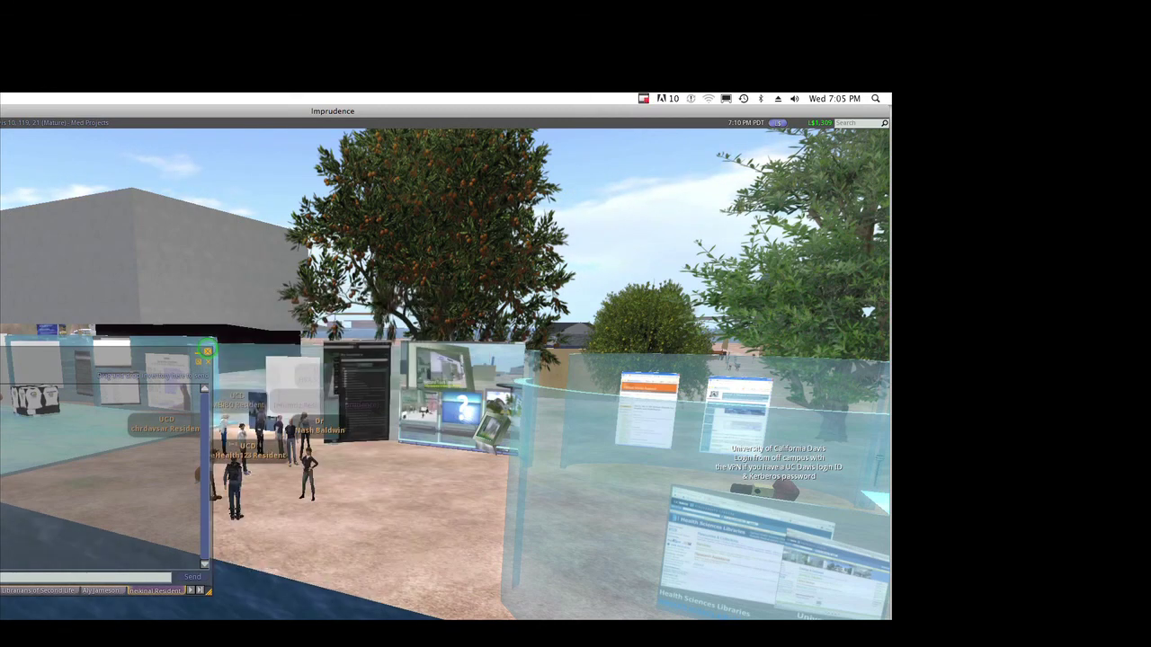
click(207, 351)
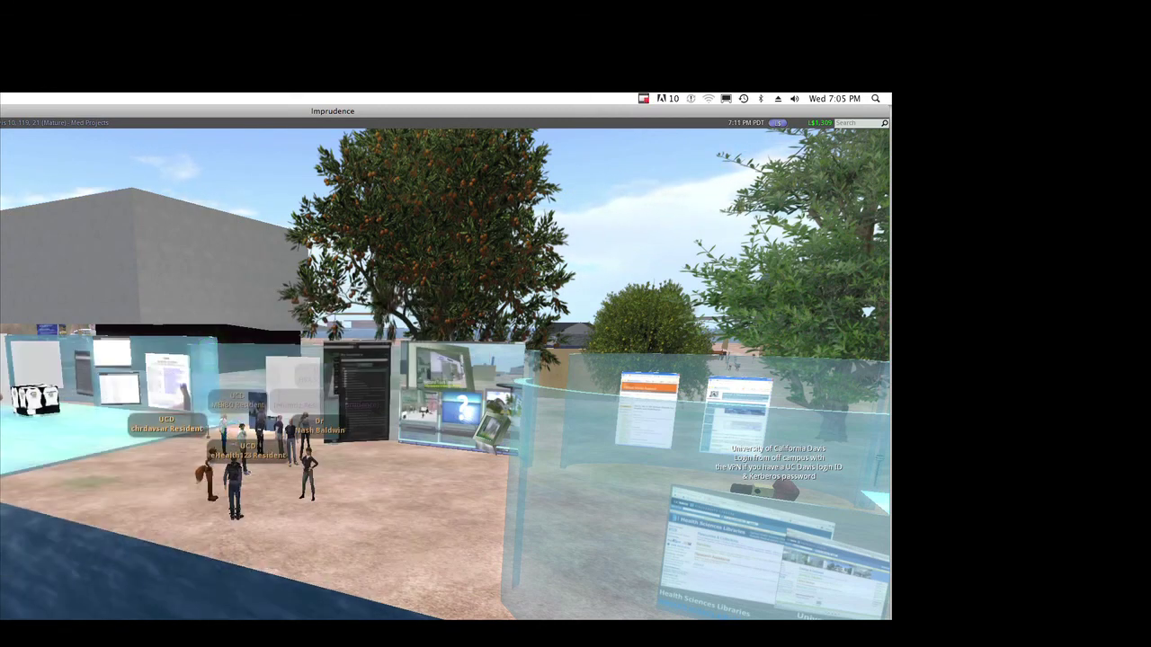
Open the classmate's profile from their avatar and move it to the right side.
key(Left)
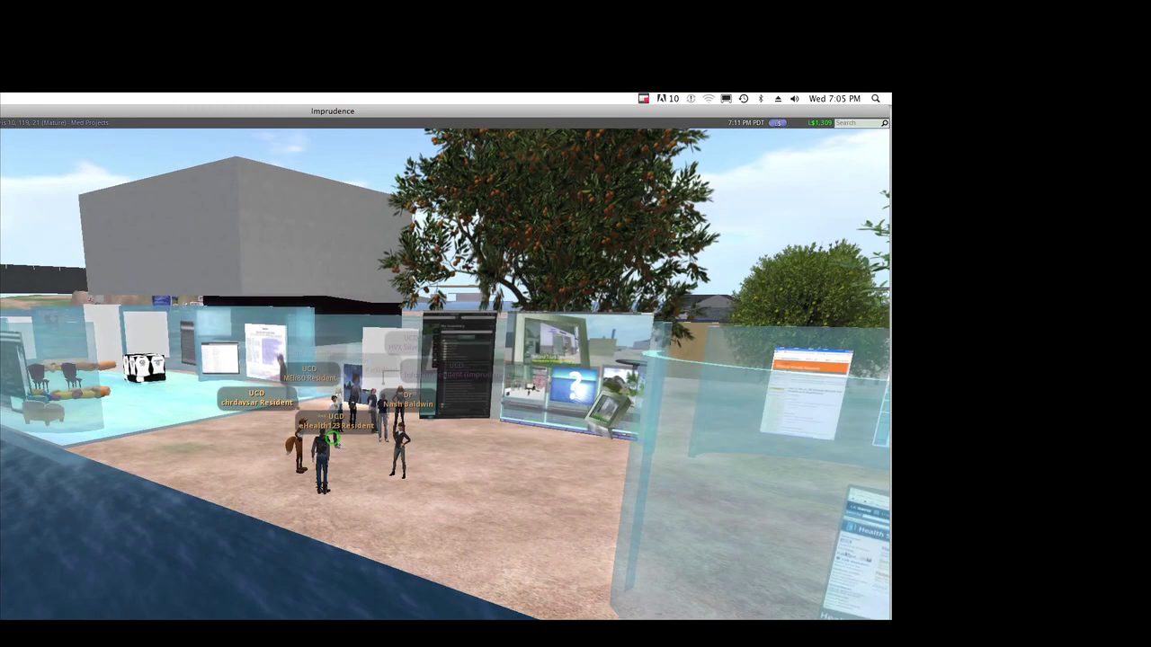
key(Escape)
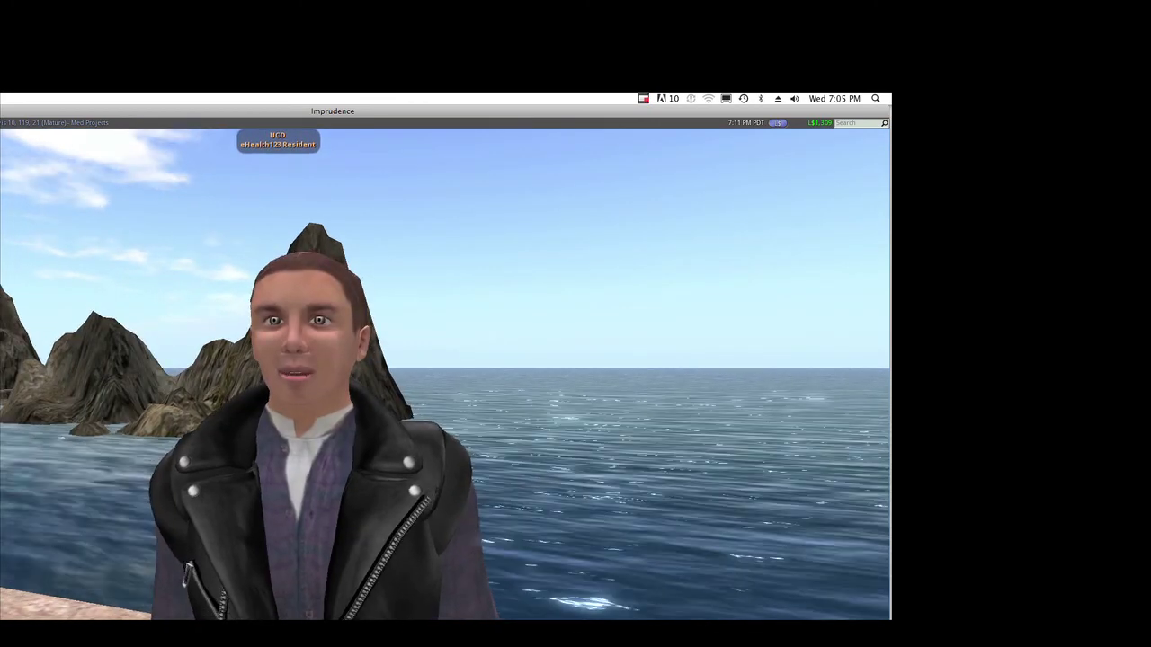
right_click(400, 548)
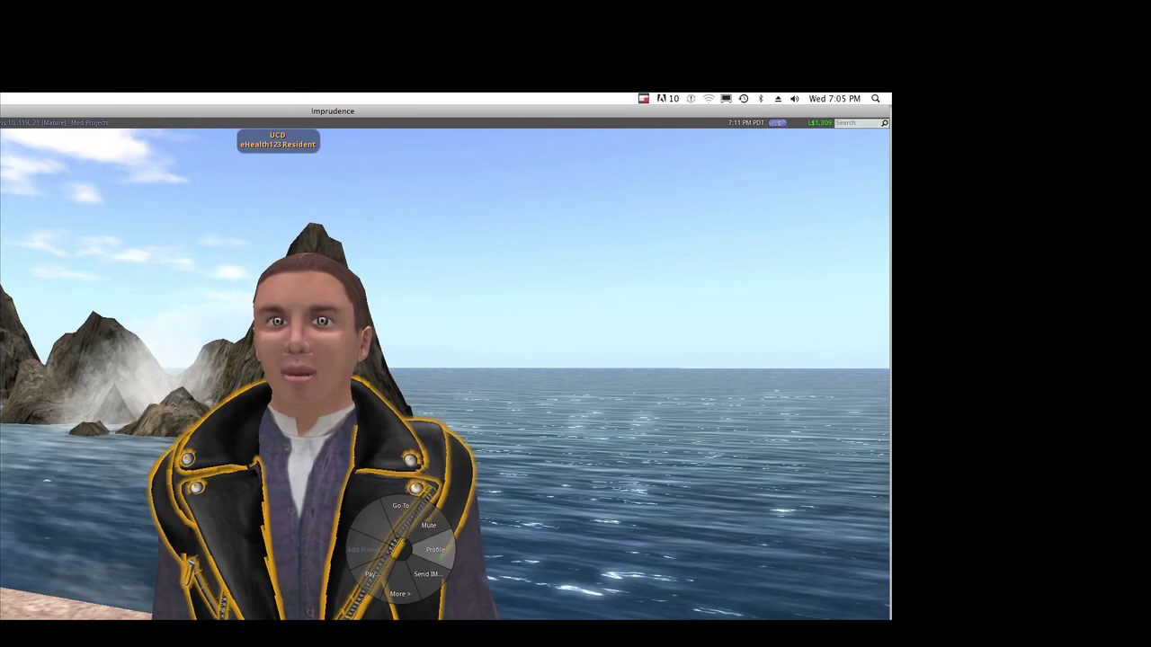
click(436, 549)
drag(360, 290, 762, 273)
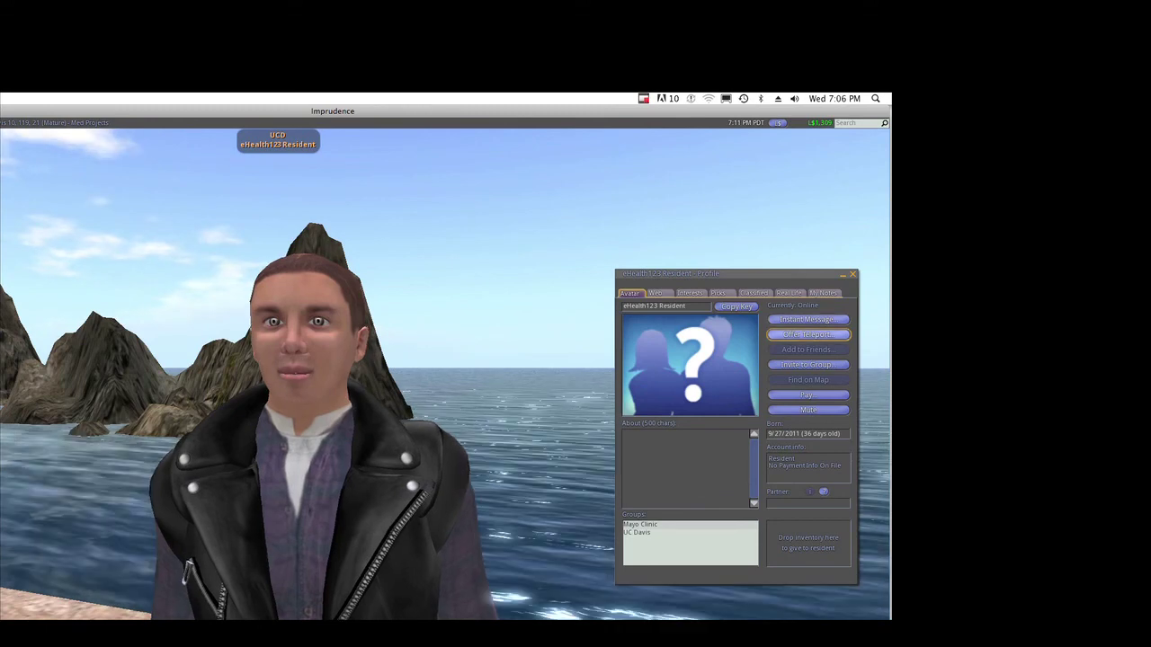
Browse the profile's Web, Interests, Classified and My Notes tabs, close it, and focus on the avatar.
click(657, 293)
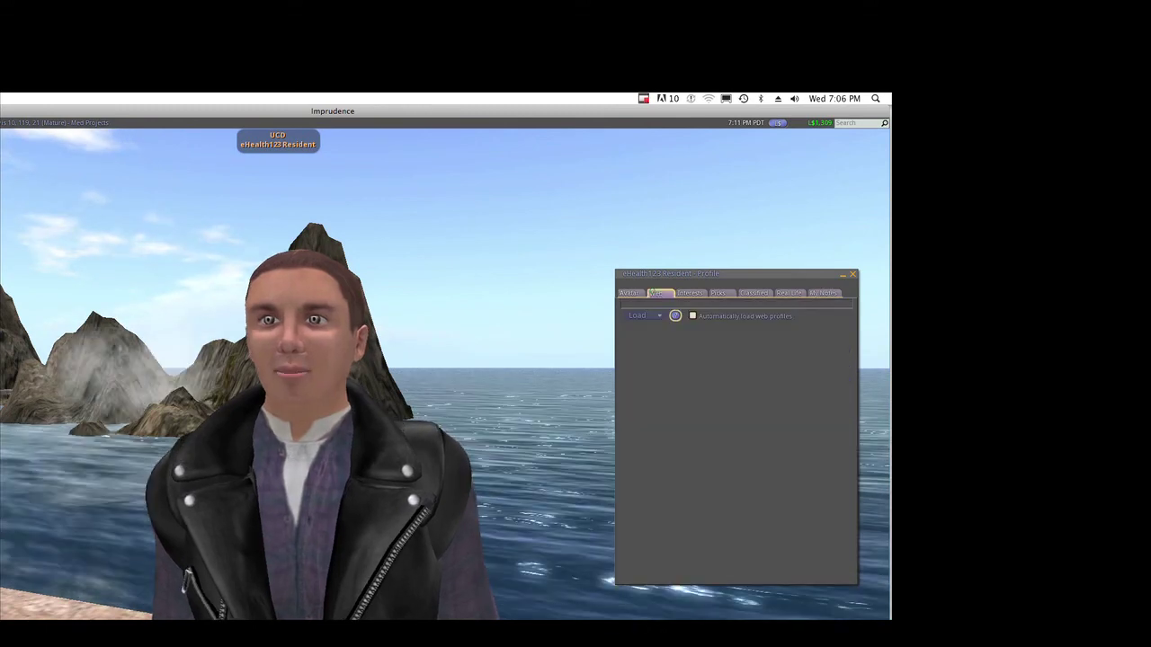
click(690, 293)
click(753, 293)
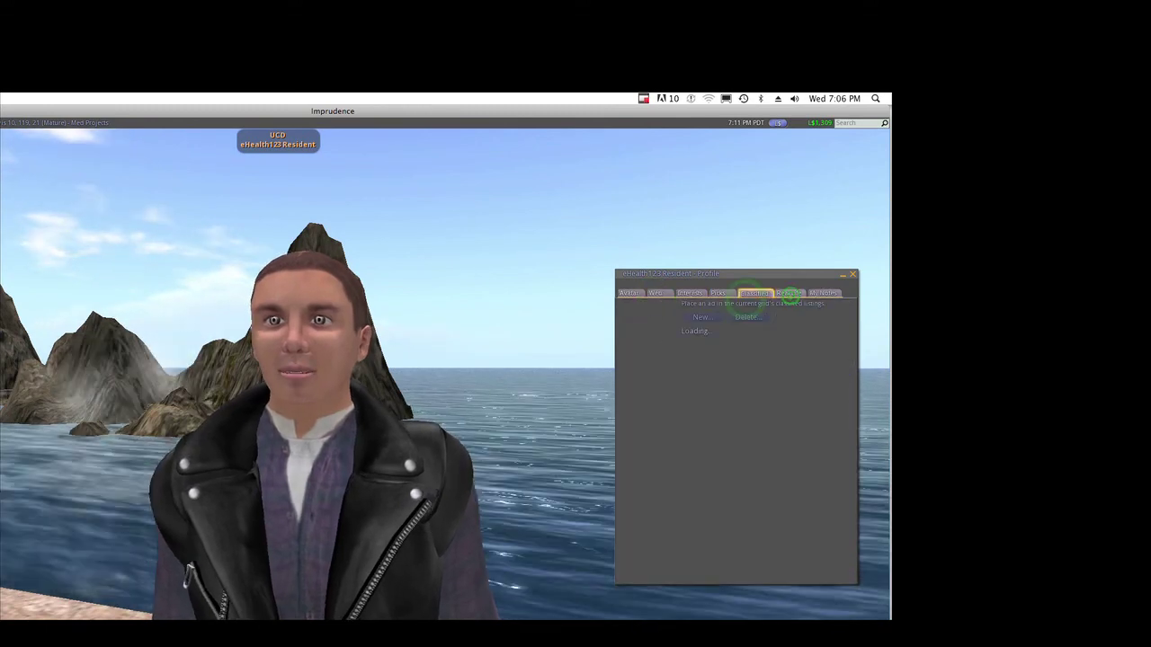
click(823, 293)
click(850, 275)
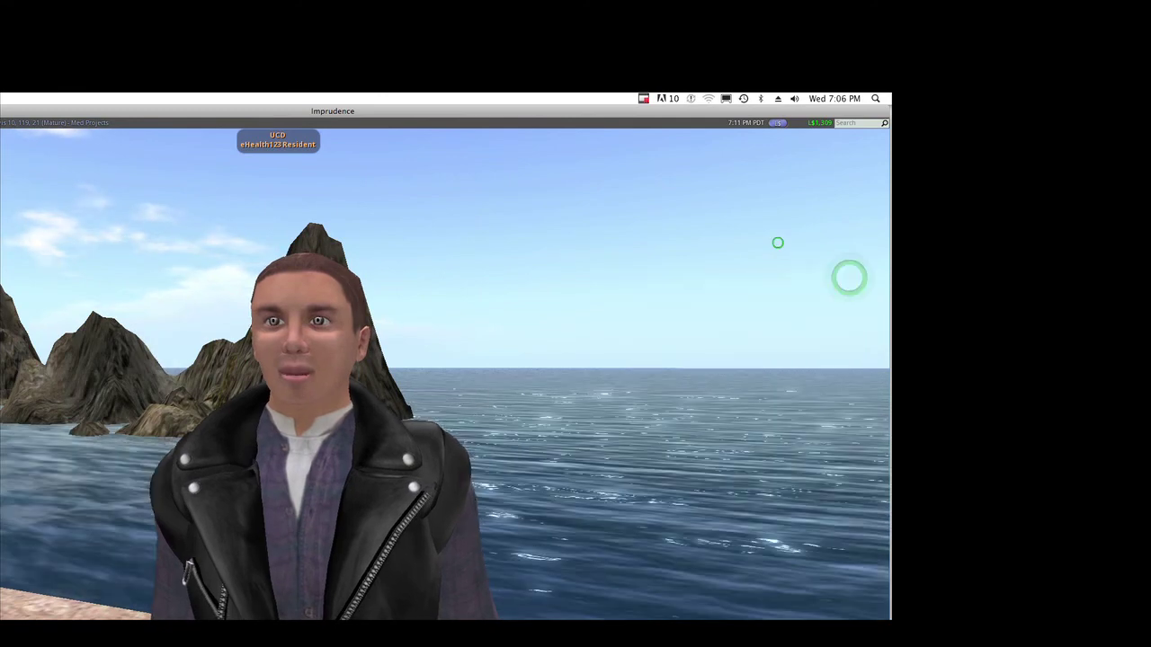
click(777, 243)
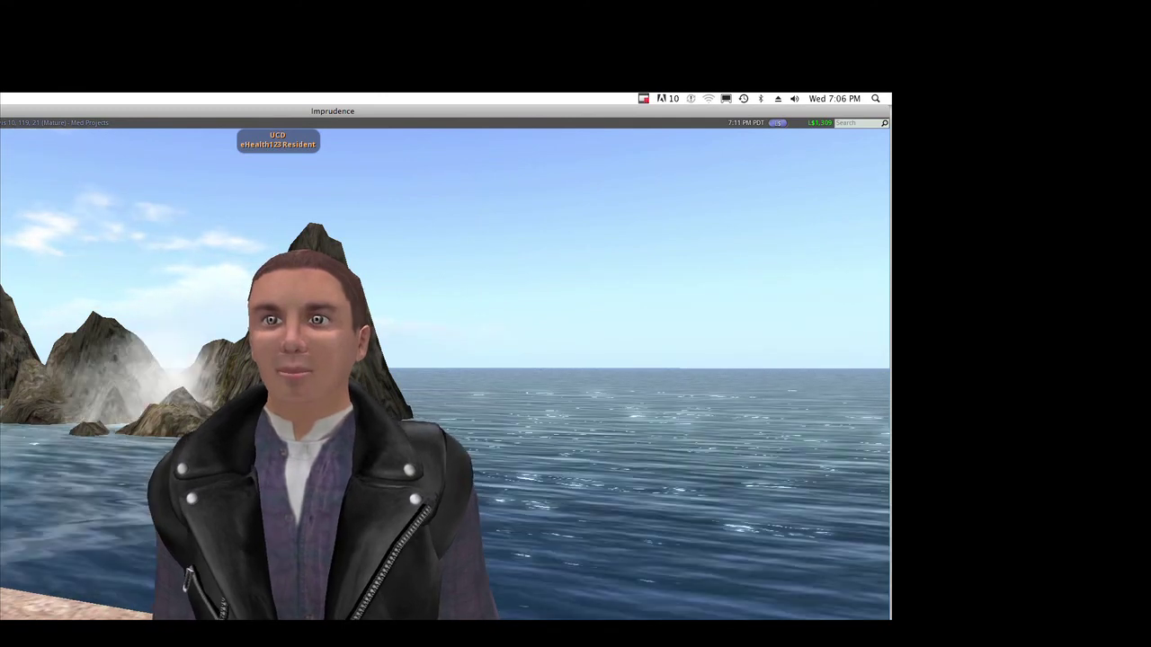
alt+click(332, 438)
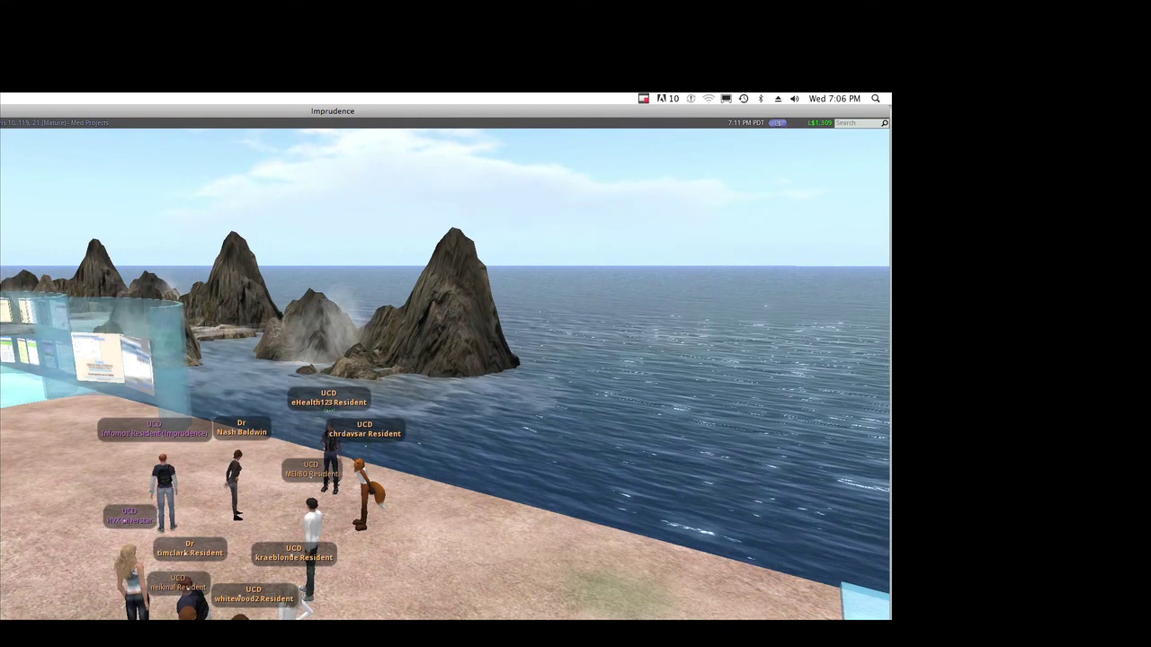
Start a private IM with the nearby classmate through their avatar's Send IM option.
alt+drag(540, 450, 450, 360)
scroll(333, 438, up, 5)
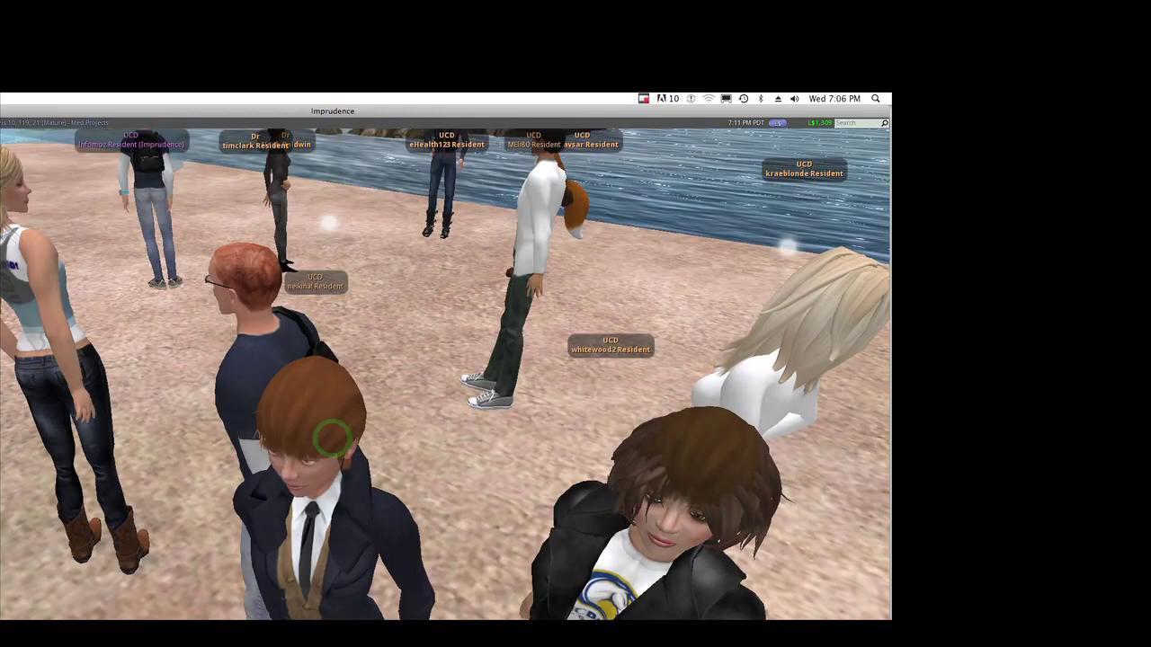
right_click(346, 497)
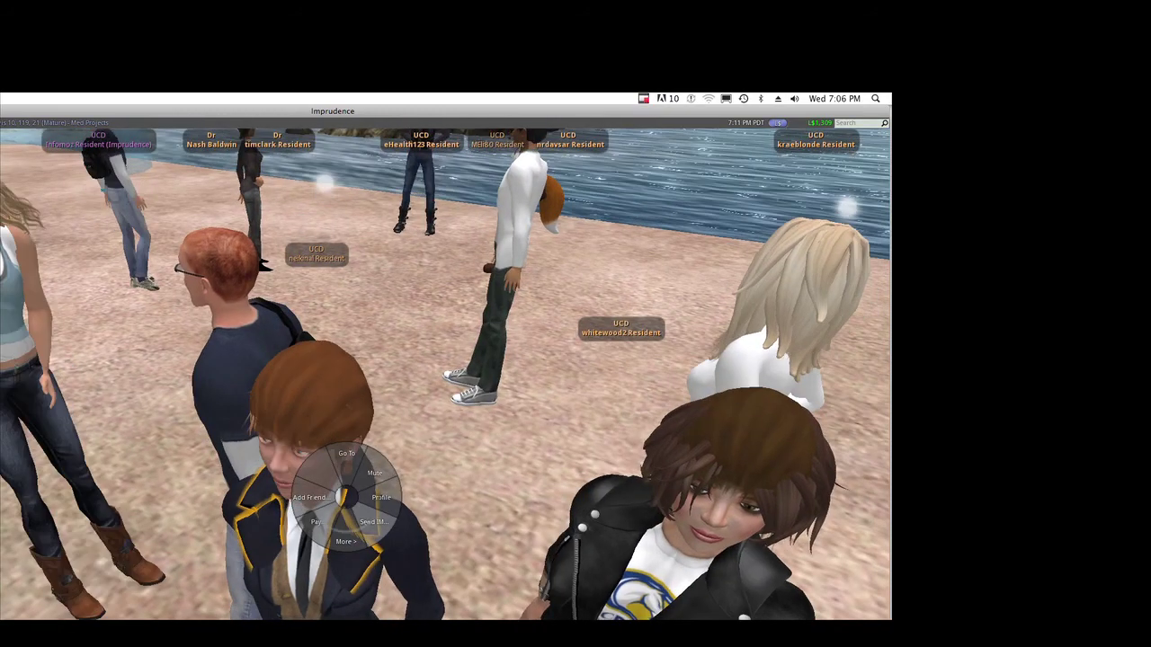
click(373, 522)
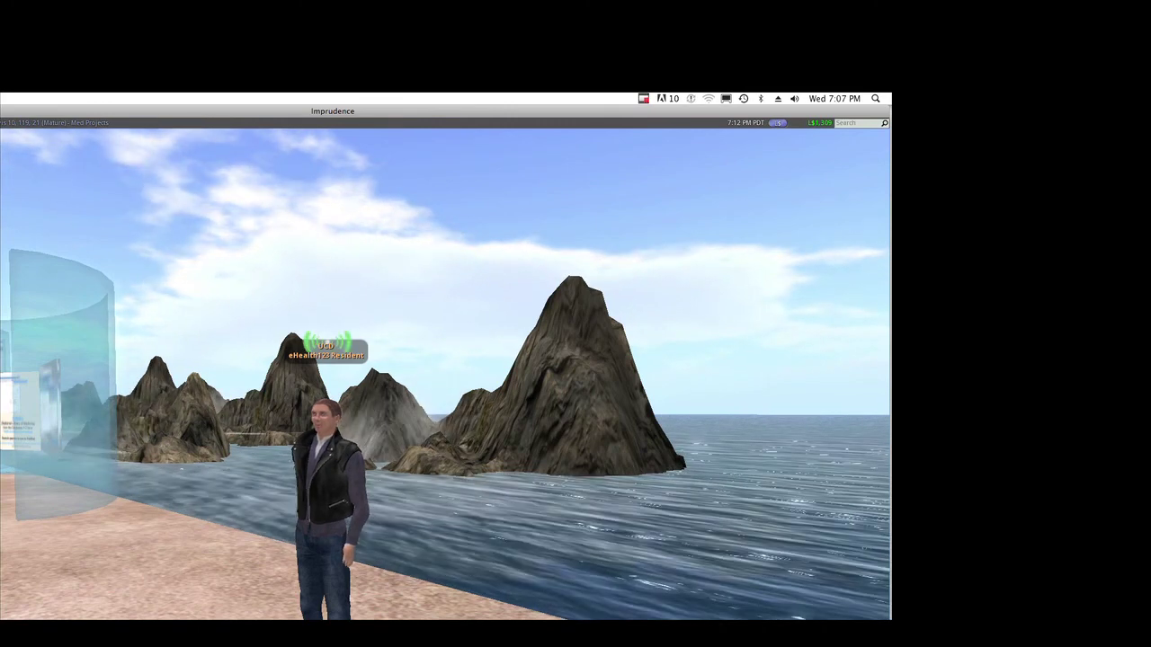
Open the inventory and search it for SECOND HEALTH.
key(ctrl+i)
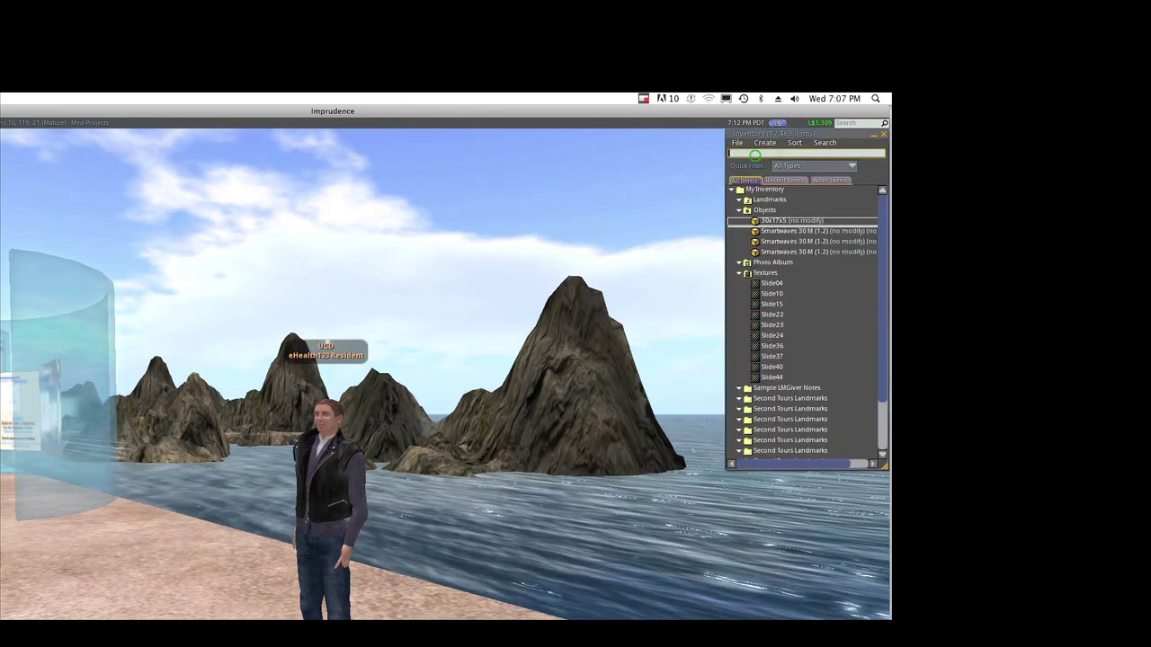
text(pol)
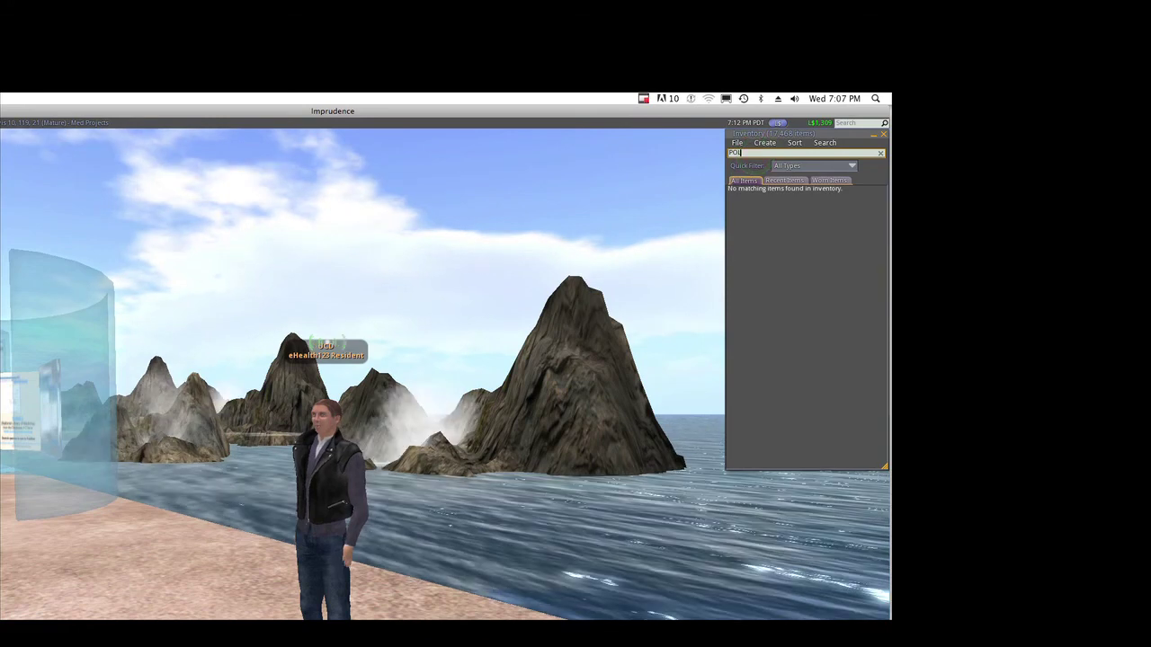
key(BackSpace)
key(BackSpace)
key(BackSpace)
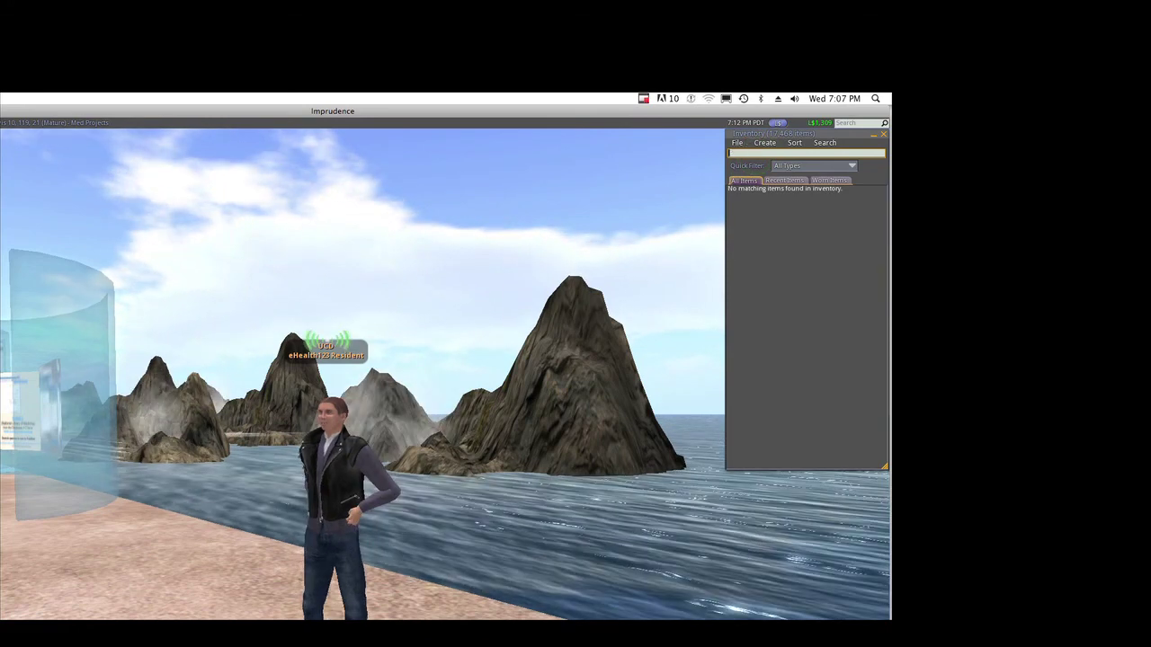
text(SECOND HEAL)
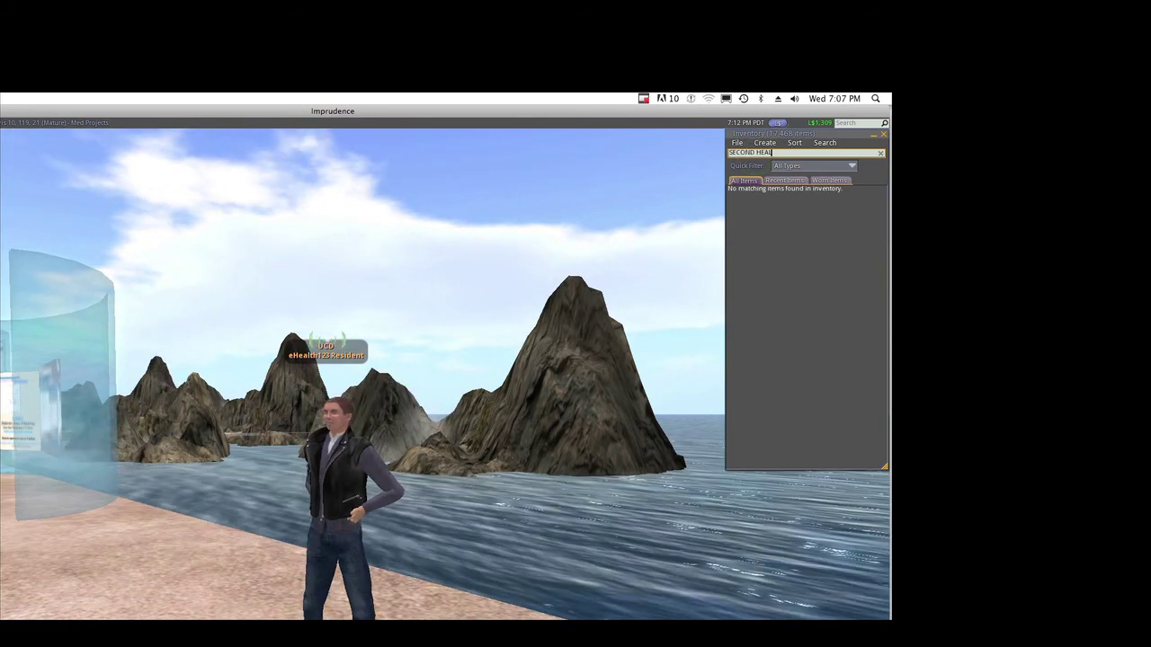
text(TH)
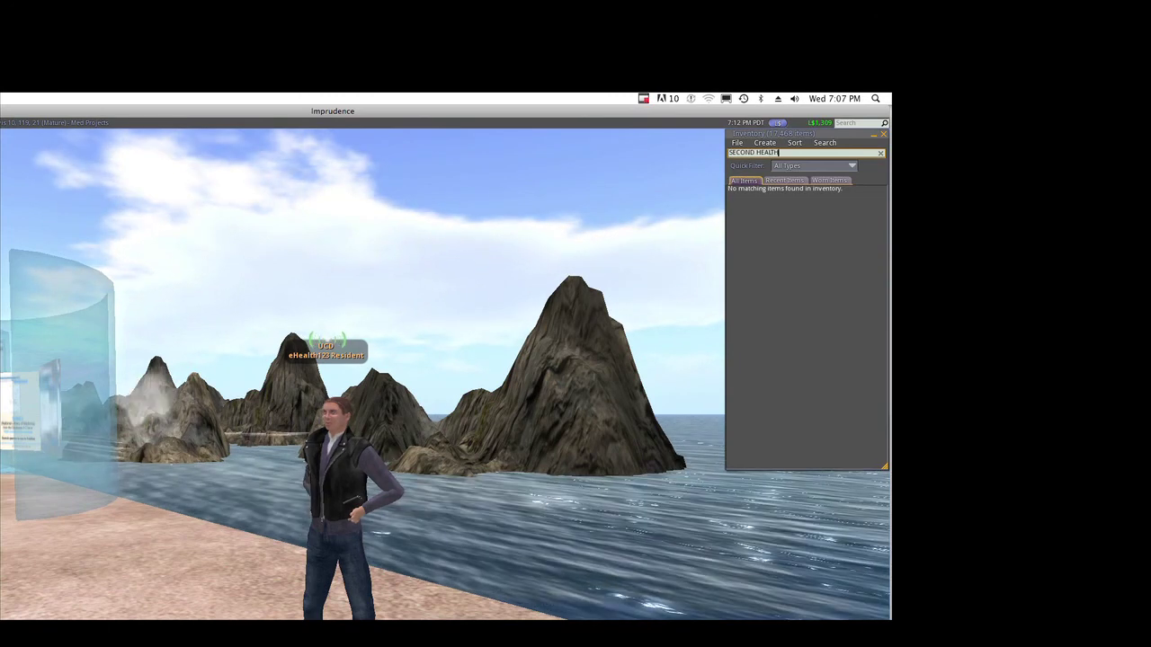
click(880, 152)
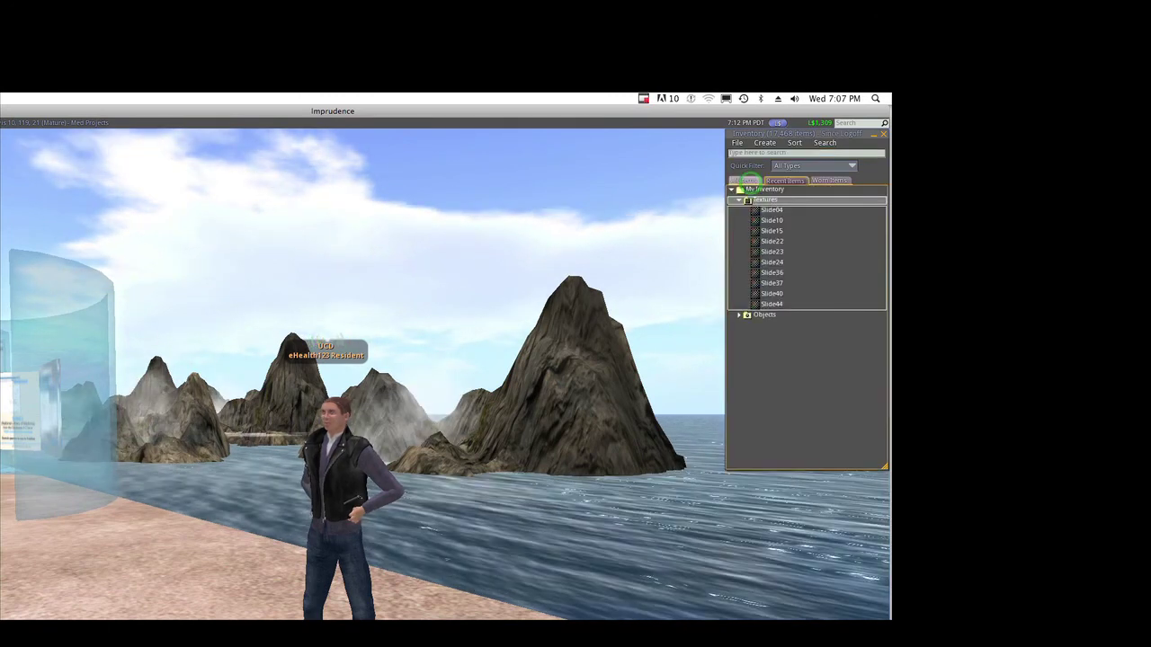
click(784, 180)
text(SECOND HEALTH)
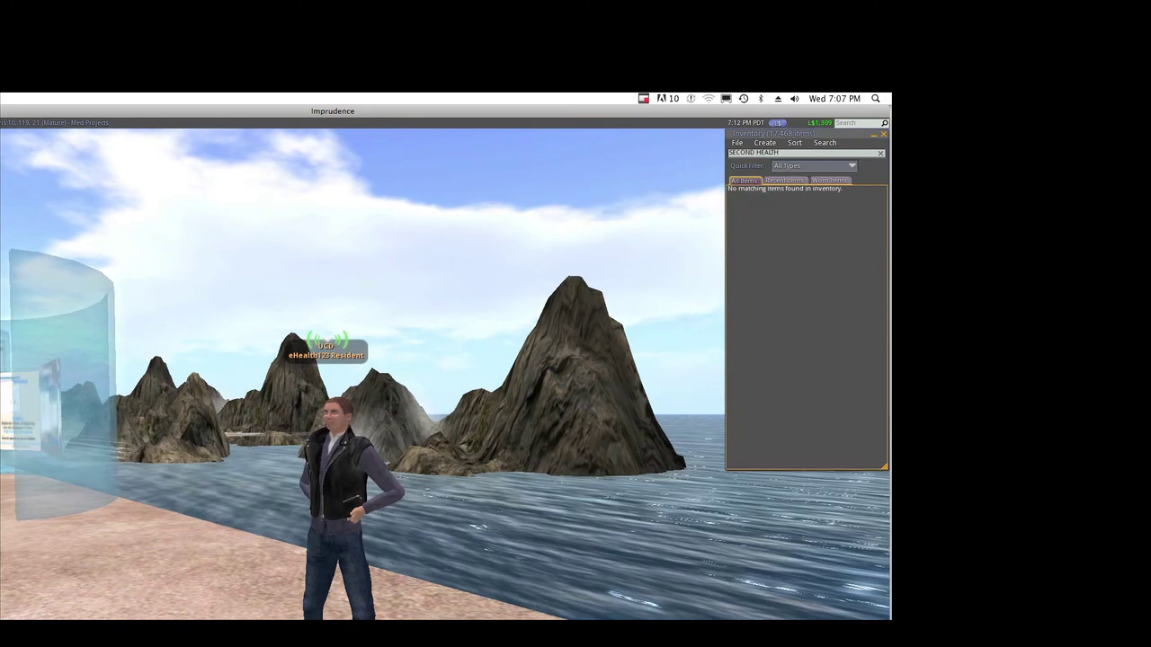
Check the File menu, the item type filter, and the Recent and Worn tabs.
click(737, 143)
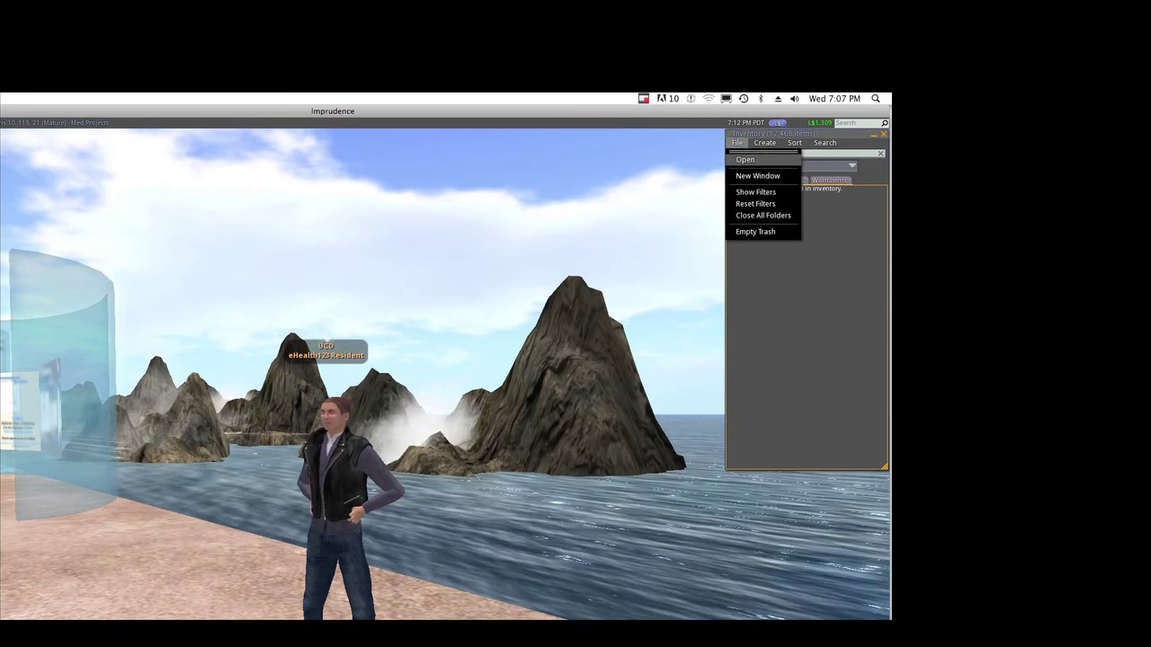
click(771, 152)
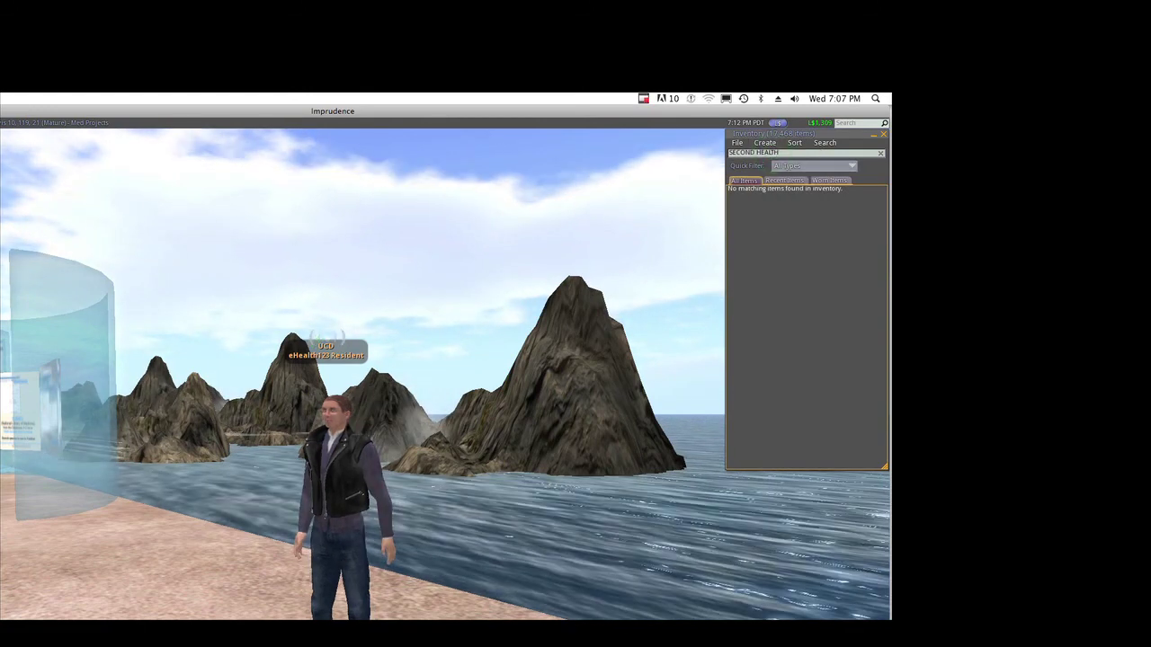
click(851, 167)
click(769, 193)
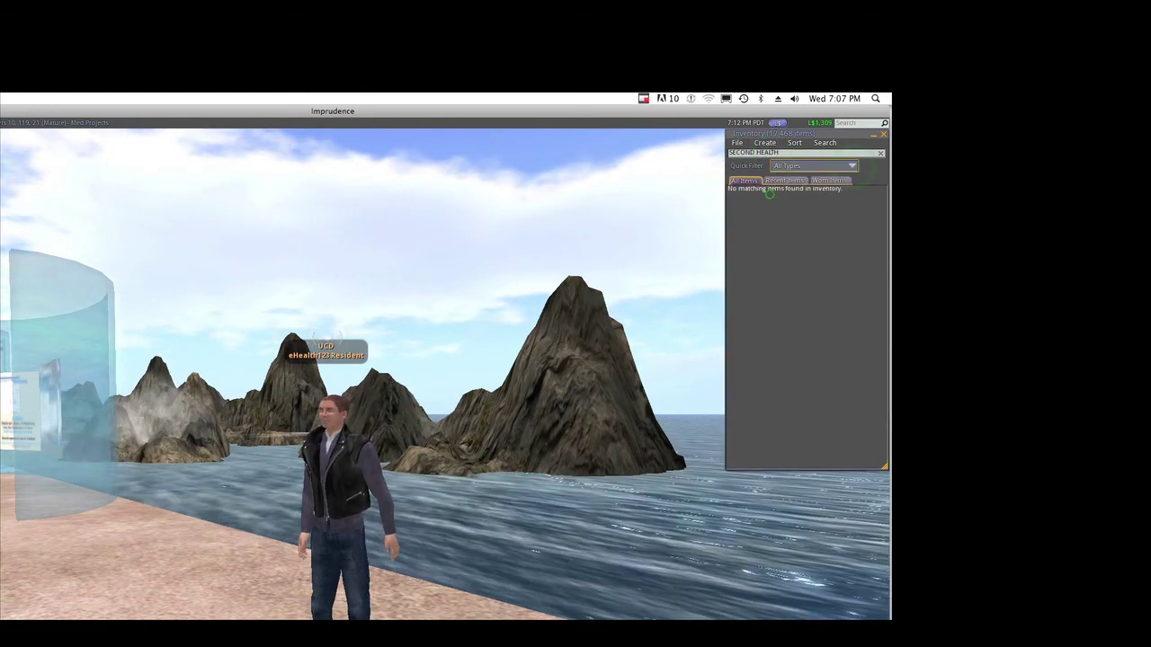
click(785, 181)
click(830, 181)
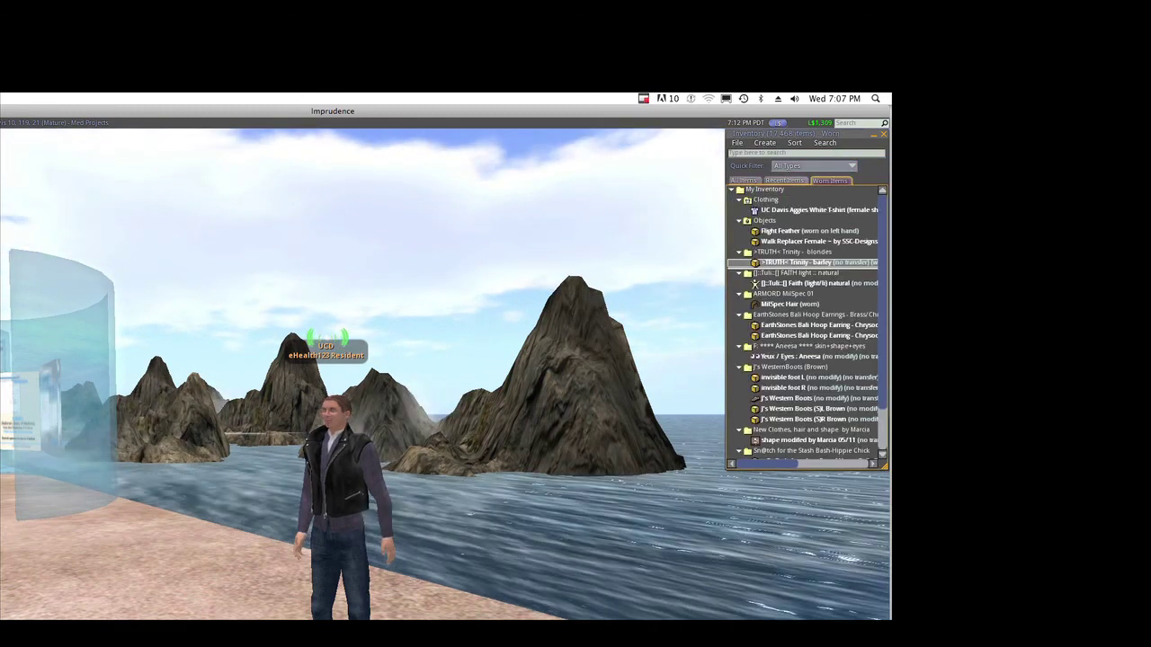
Look through the inventory's File, Create, Sort and Search menus.
click(737, 143)
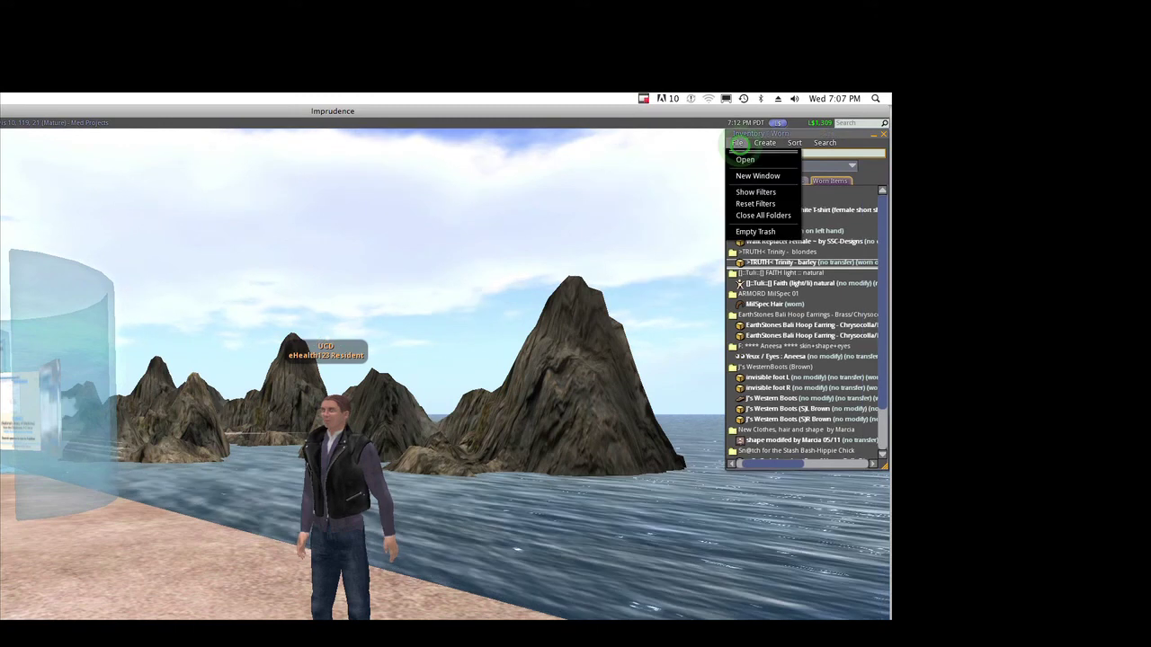
click(764, 142)
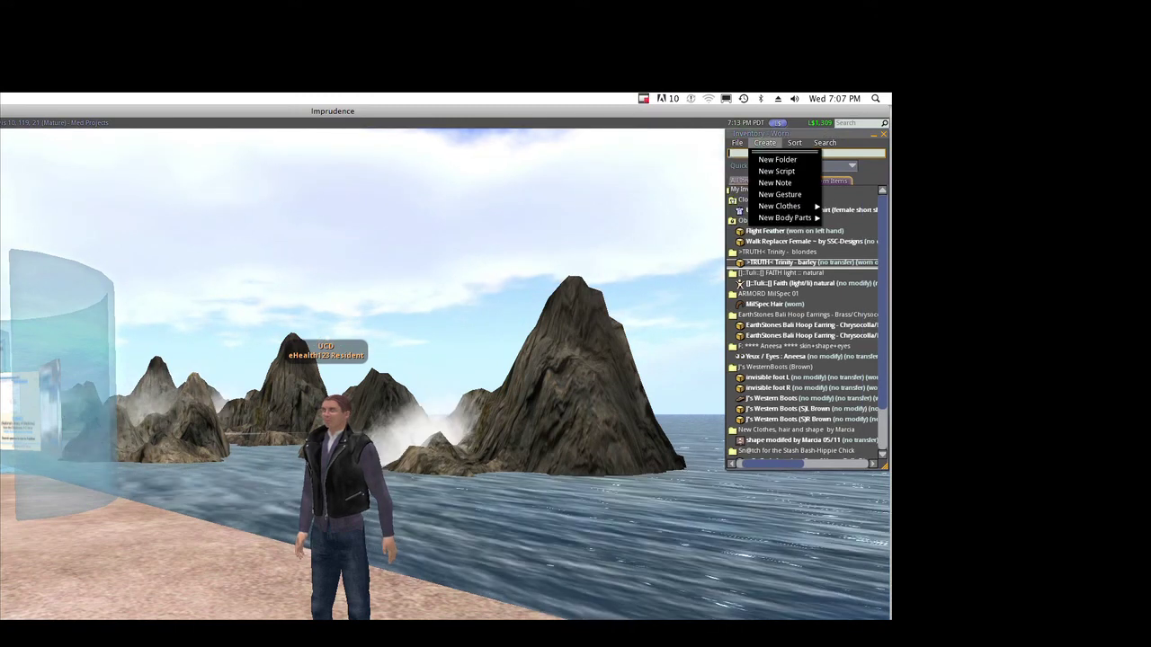
click(795, 142)
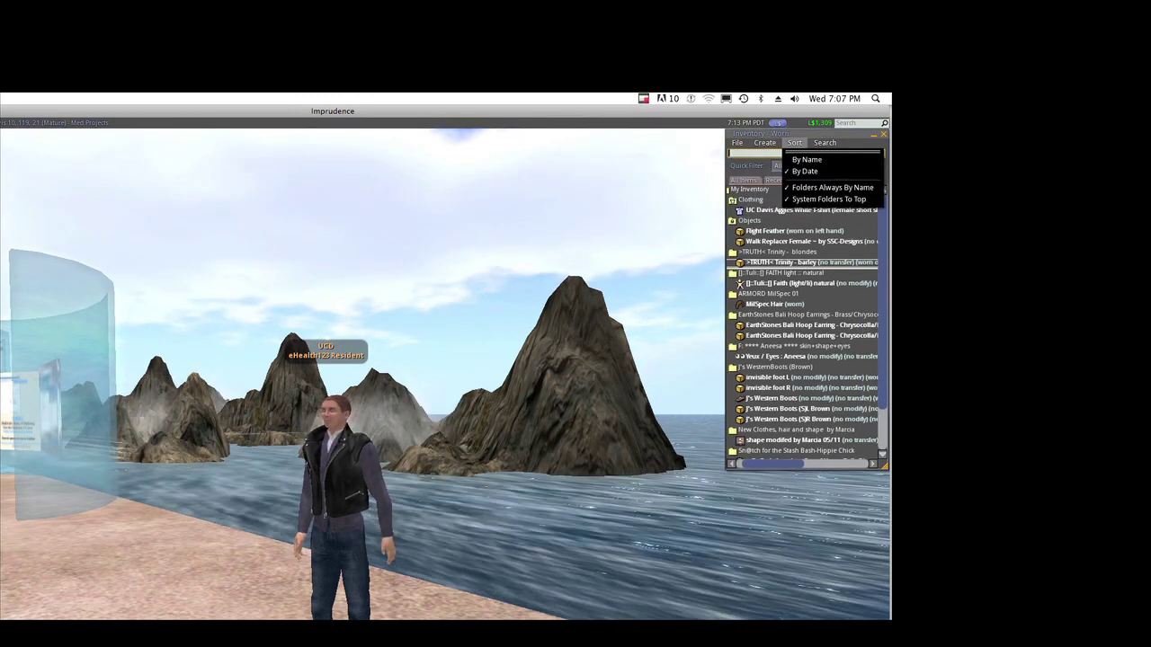
click(826, 142)
click(794, 142)
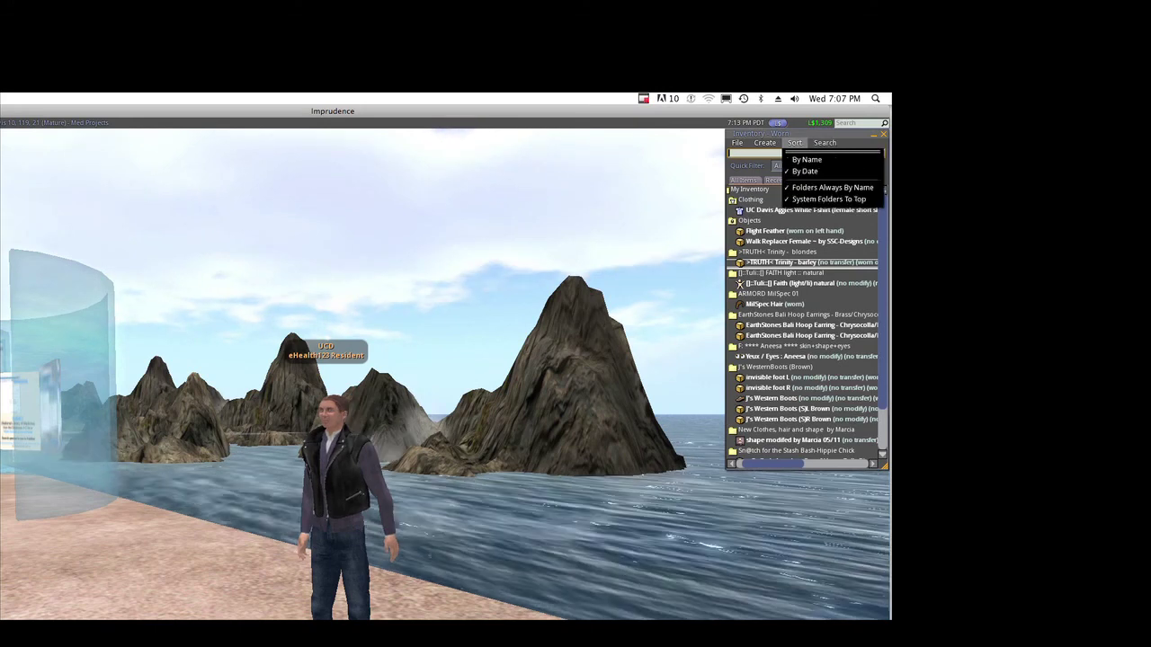
click(764, 142)
click(738, 142)
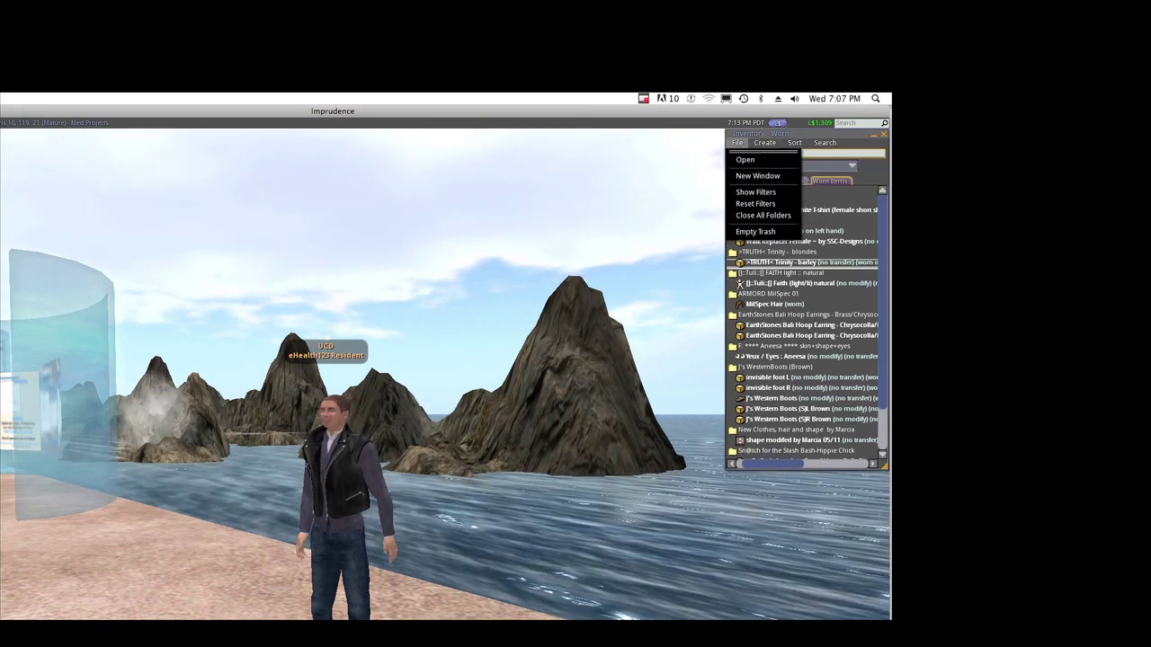
click(764, 142)
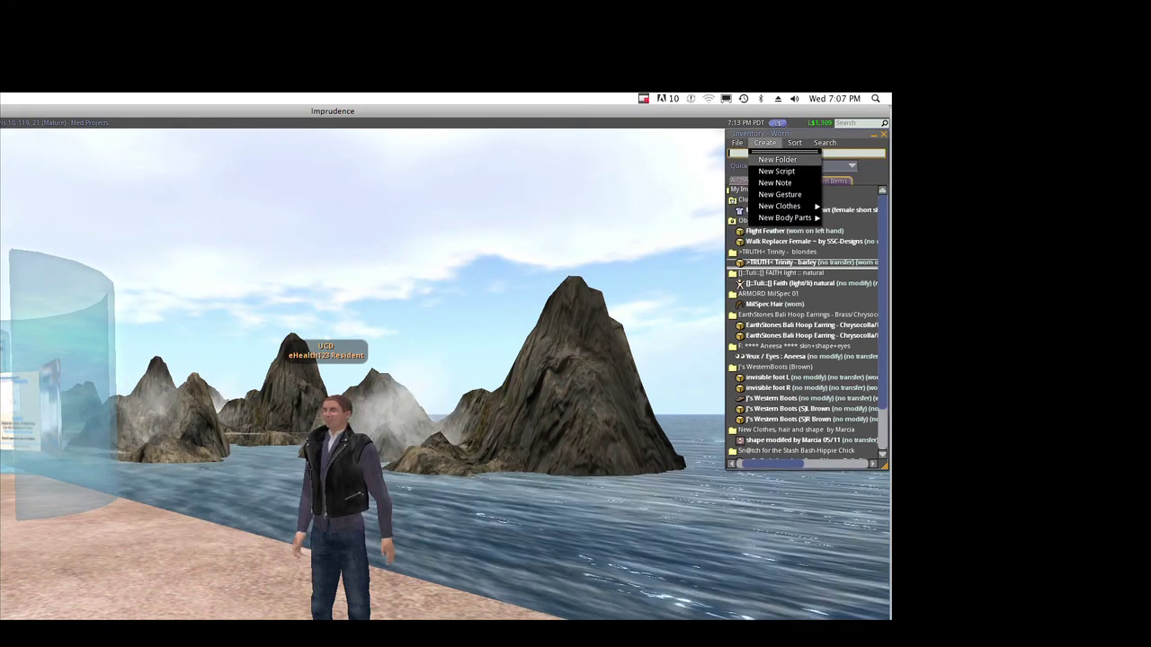
click(822, 209)
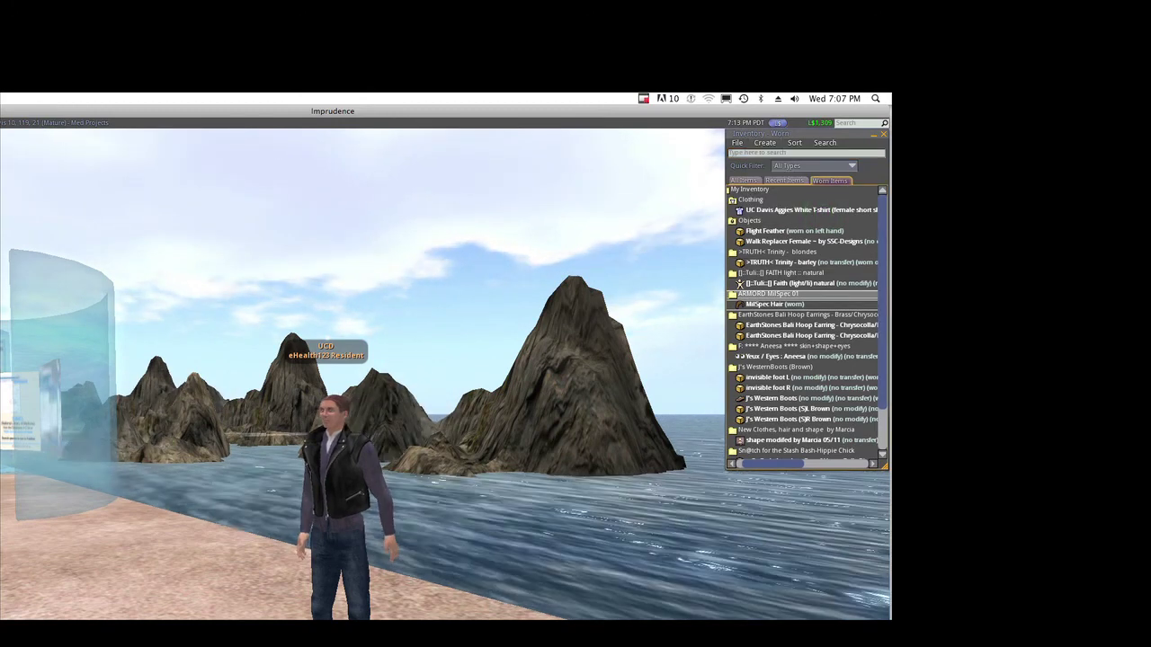
Toggle the inventory, then view and close the Show Filters panel.
key(ctrl+i)
key(ctrl+i)
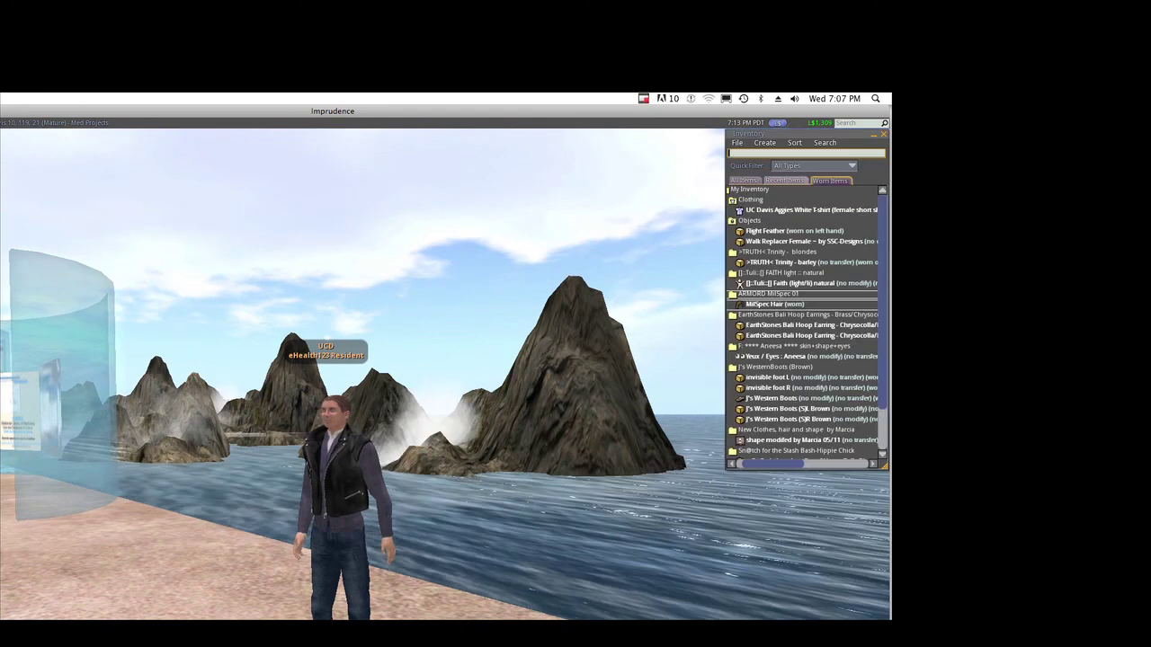
click(736, 142)
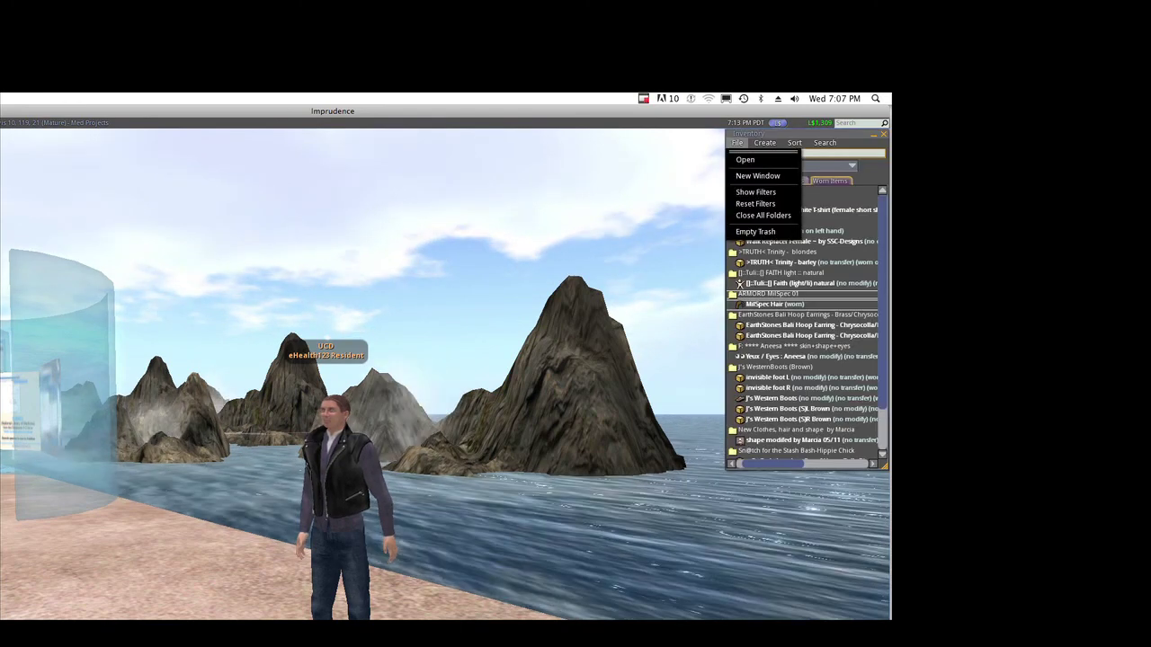
click(755, 191)
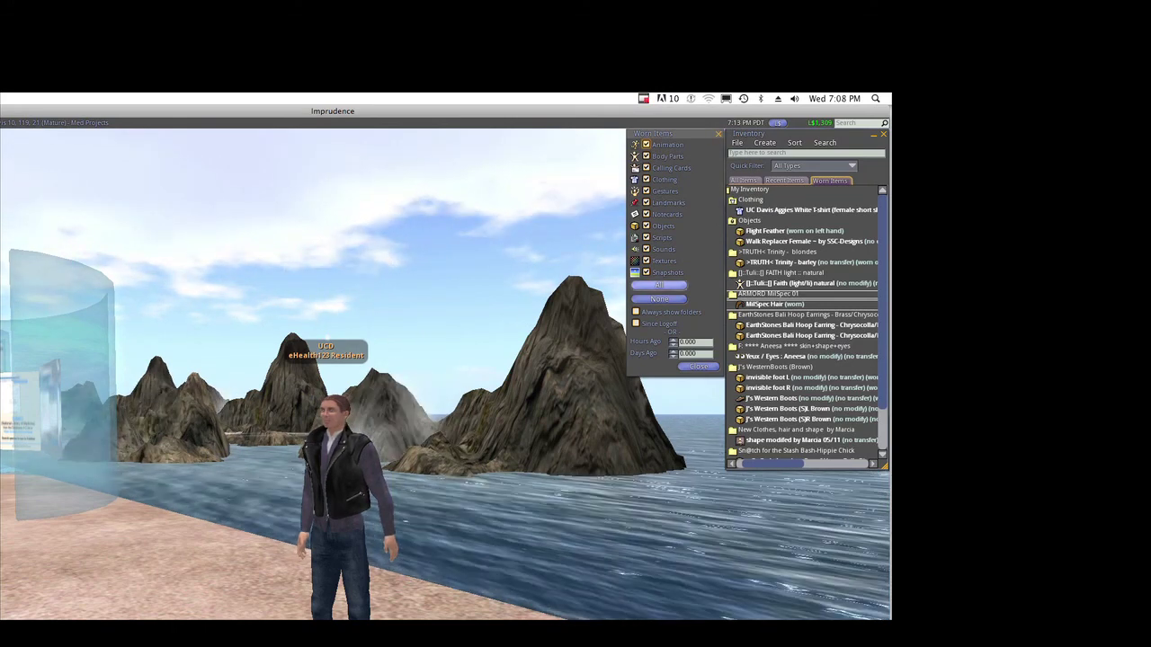
click(719, 134)
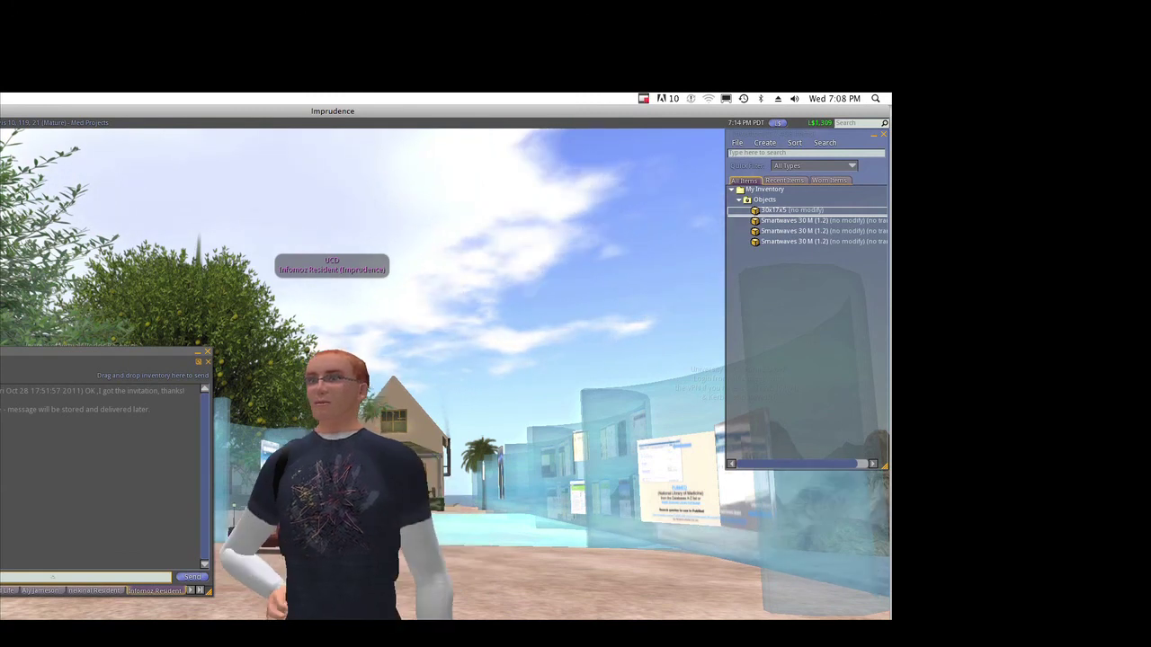
click(52, 576)
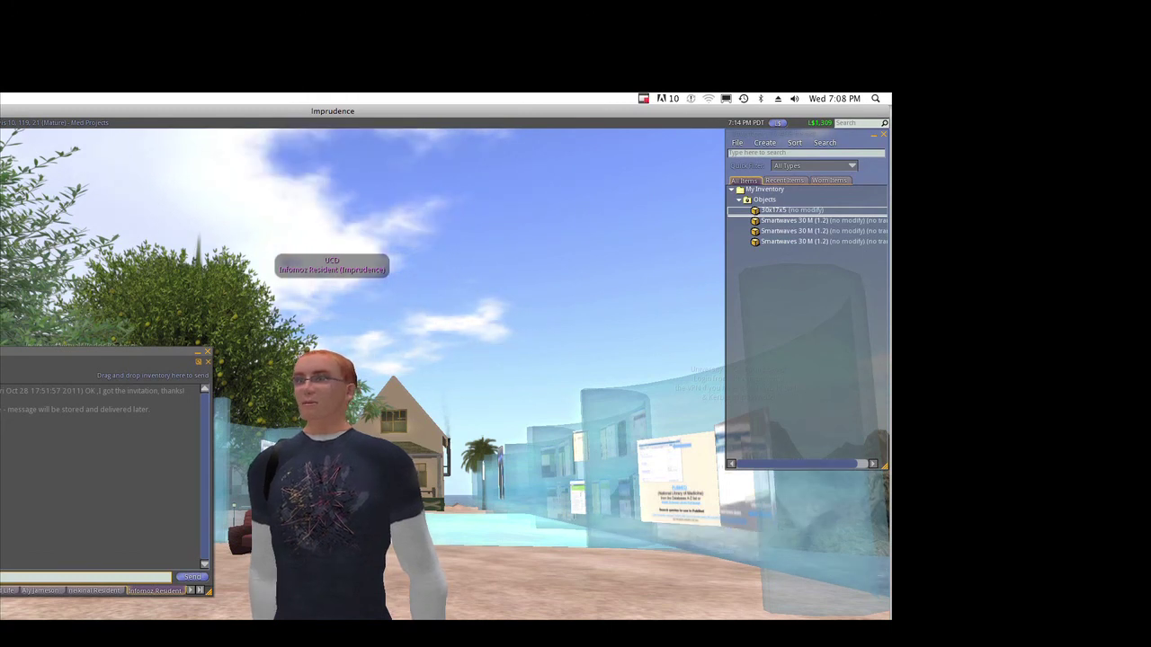
text(te)
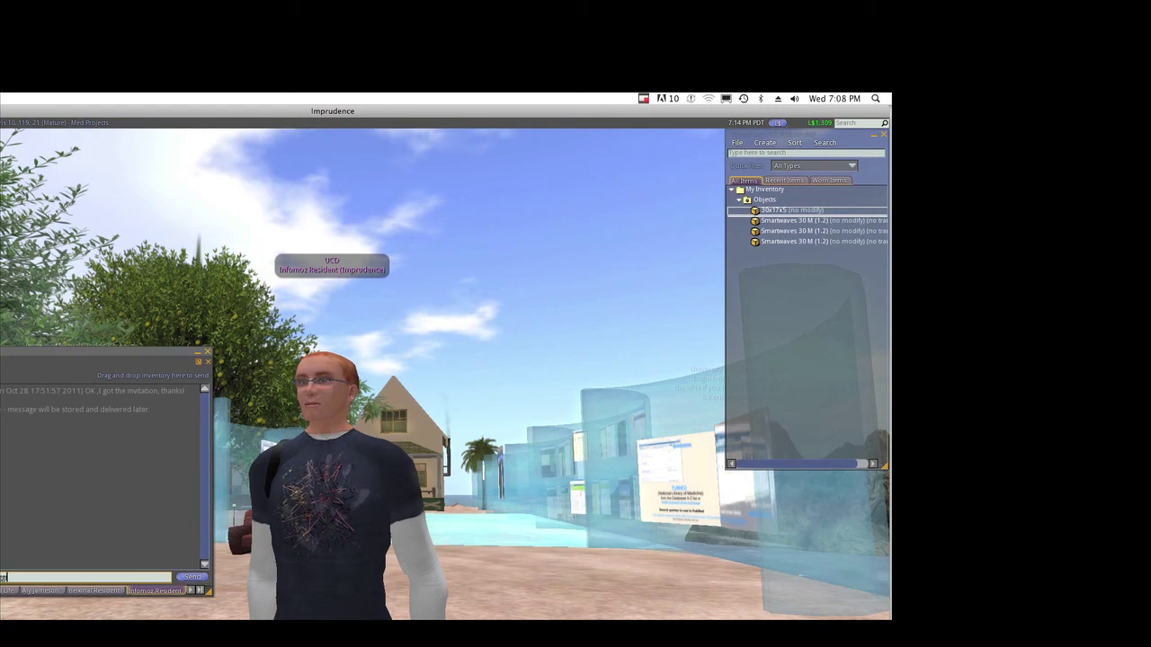
text(xting bac)
text(k in)
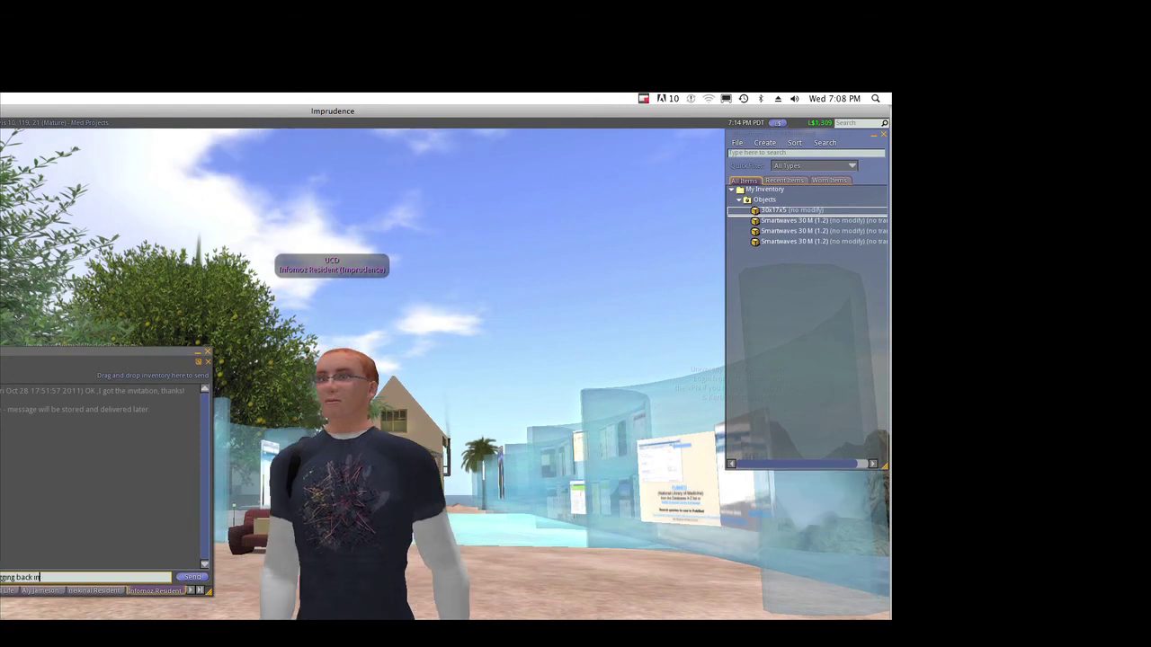
text(? can)
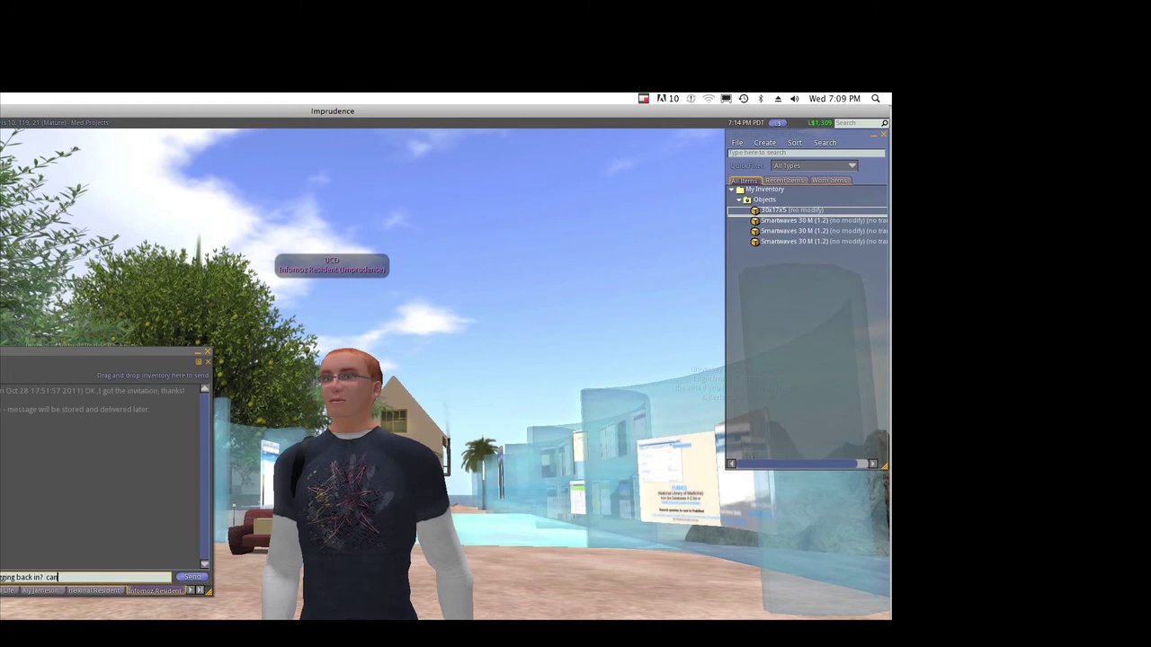
text( you hear us)
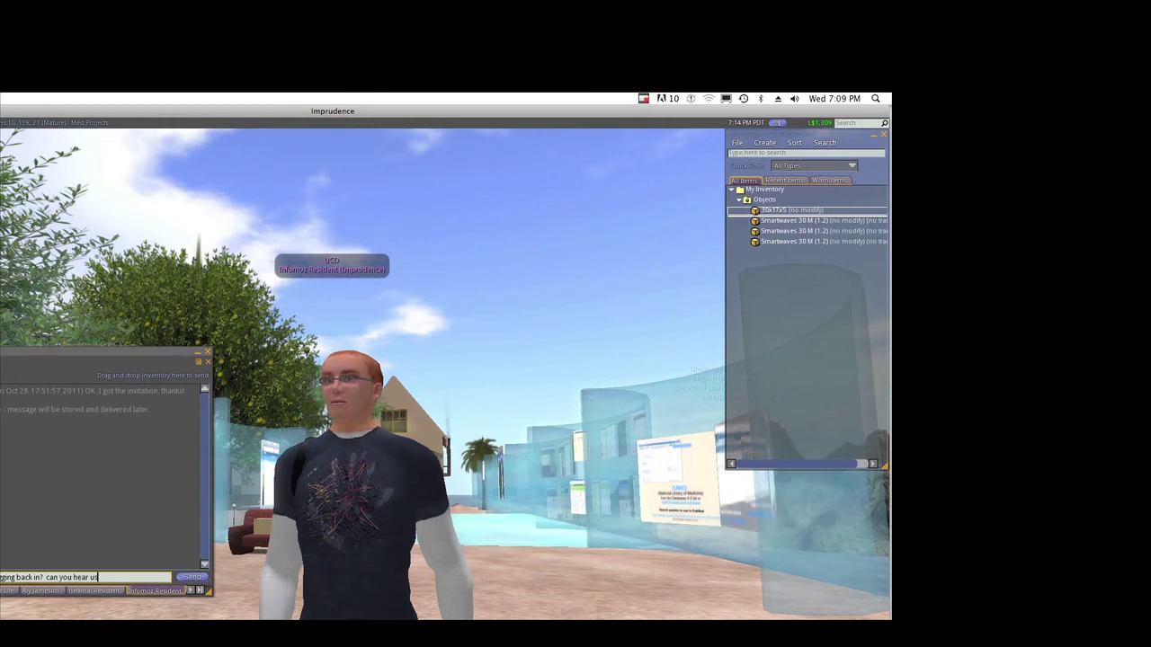
text(?)
key(Return)
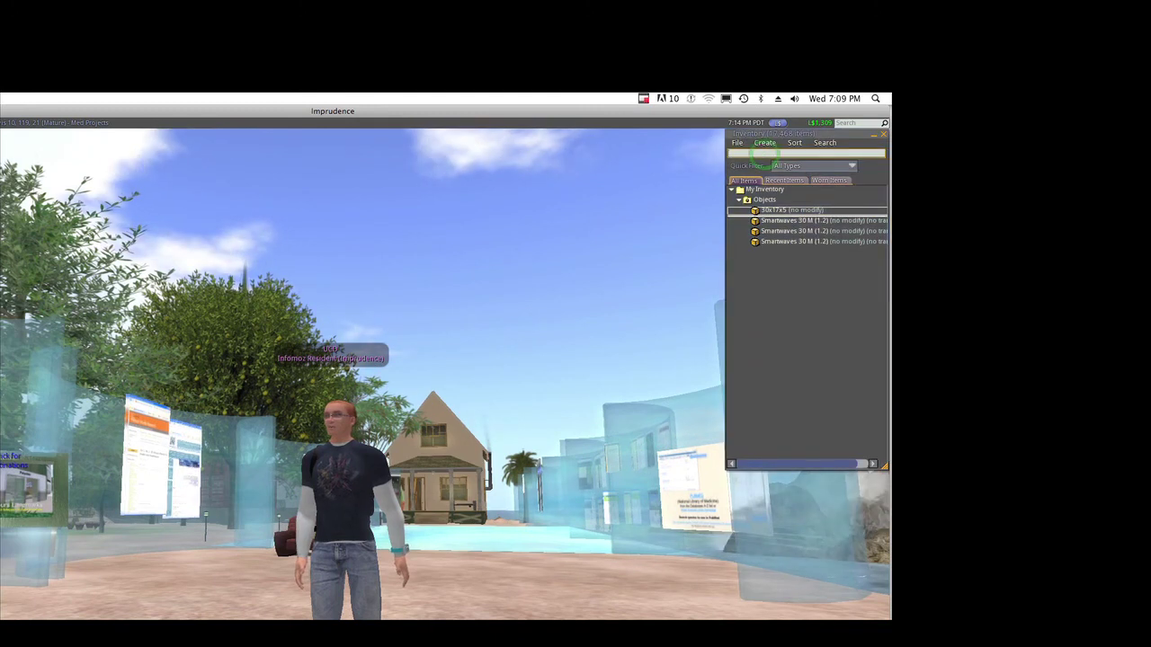
text(te)
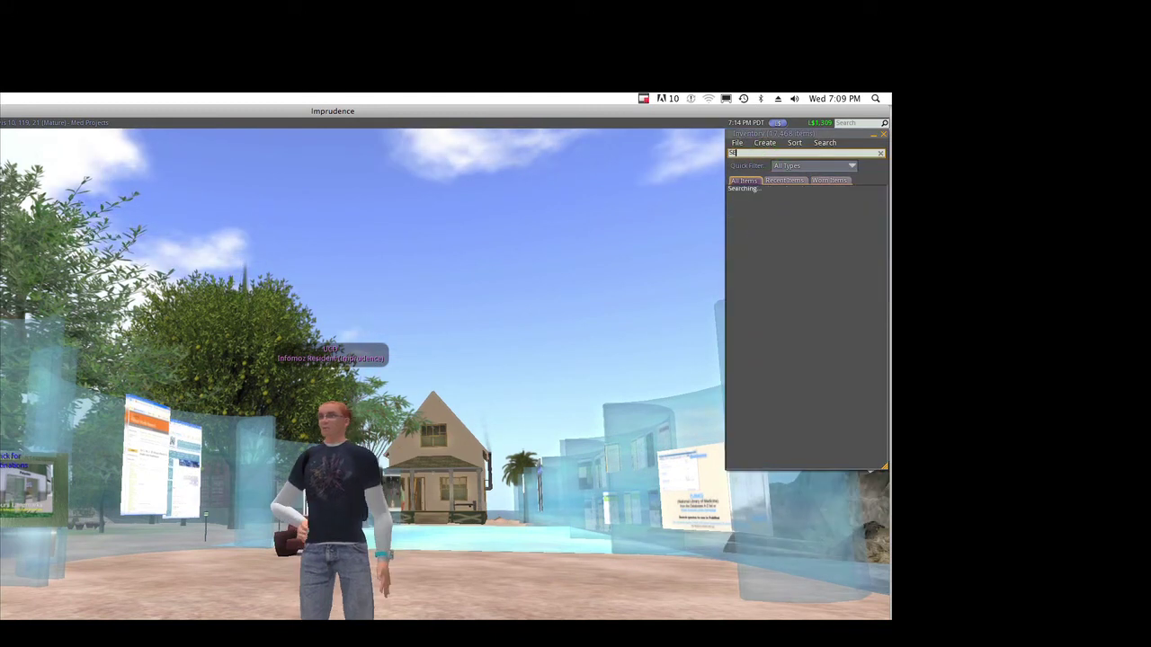
text(c)
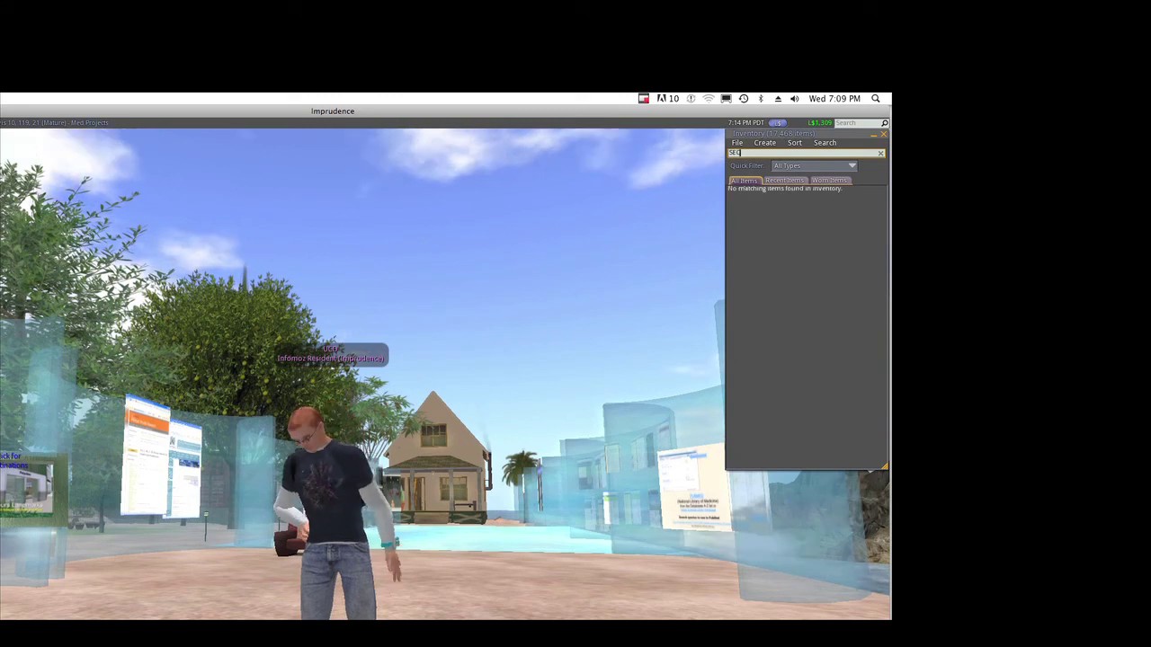
Clear the inventory search, check Recent items, and reset filters from the File menu.
key(BackSpace)
key(BackSpace)
key(BackSpace)
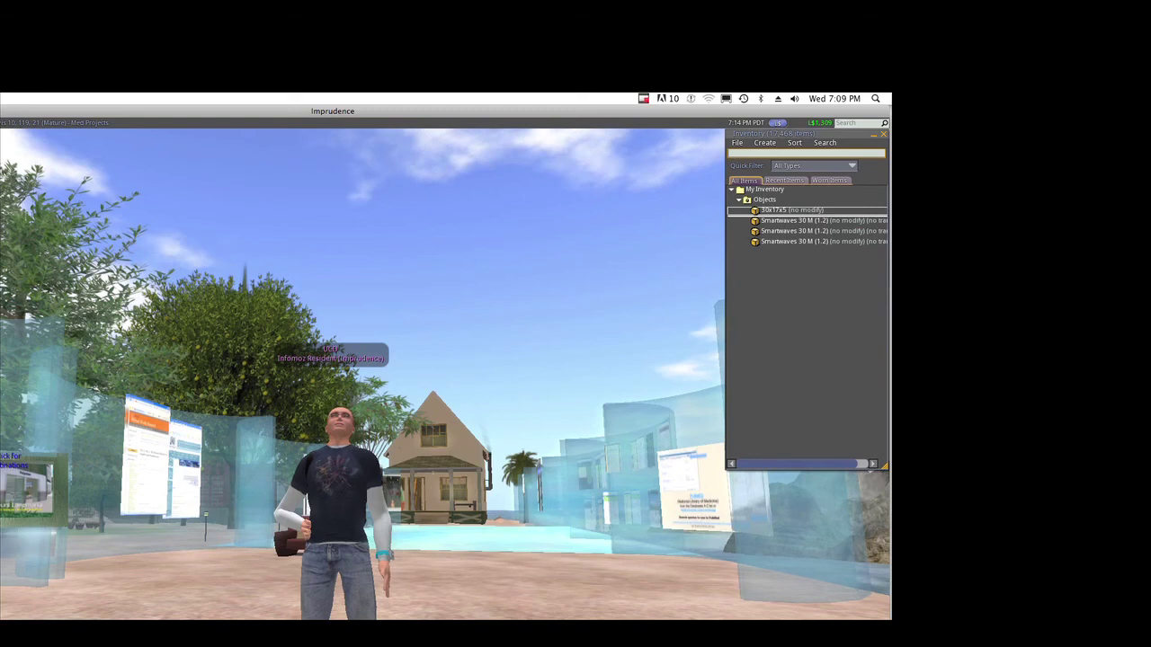
click(785, 180)
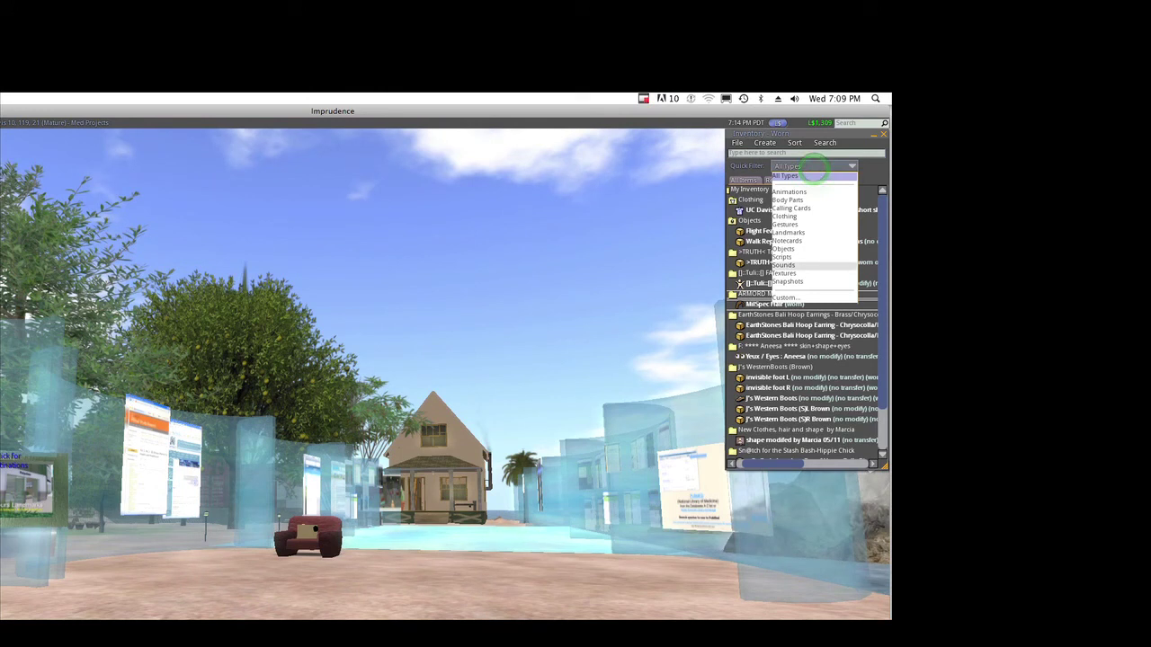
click(794, 180)
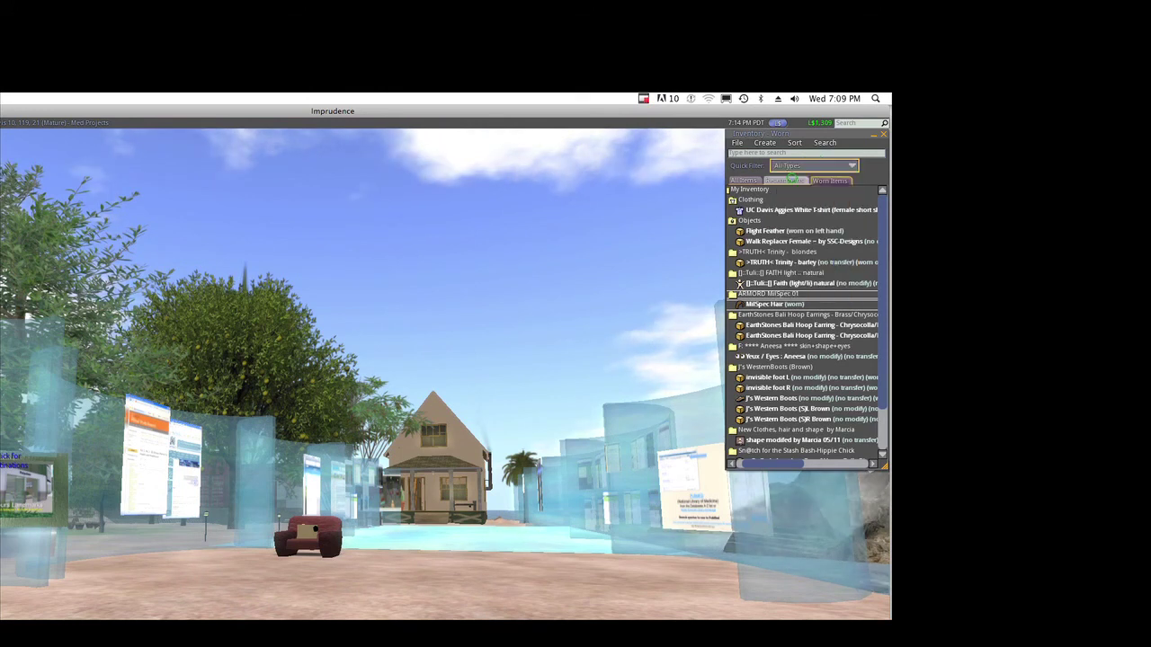
click(737, 142)
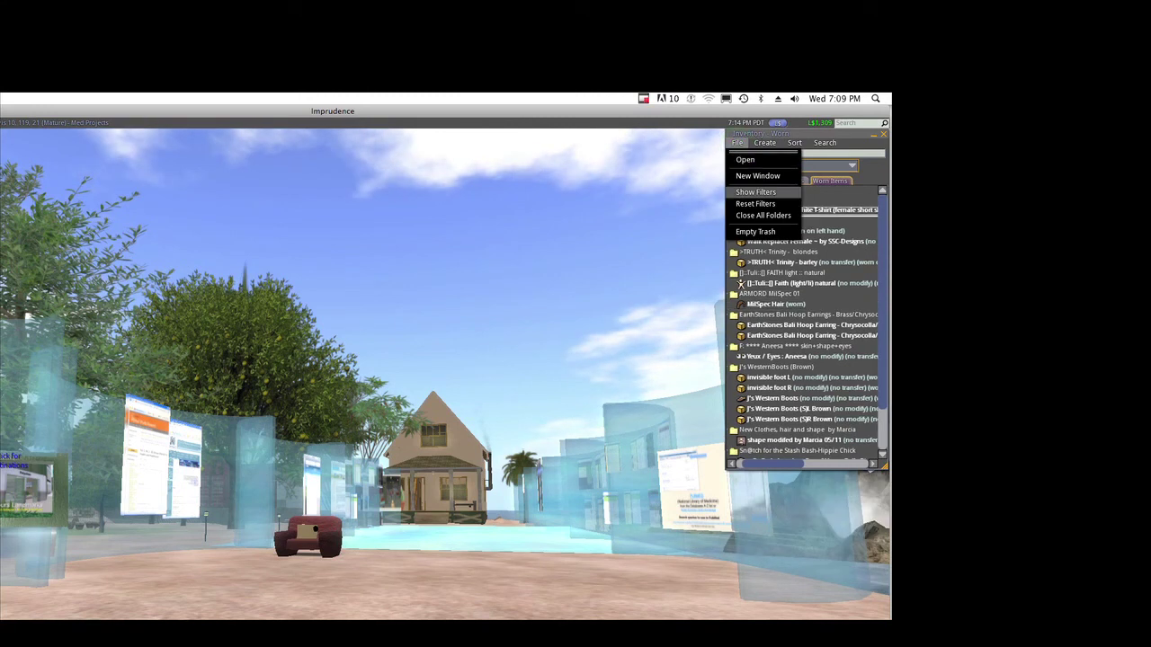
click(755, 203)
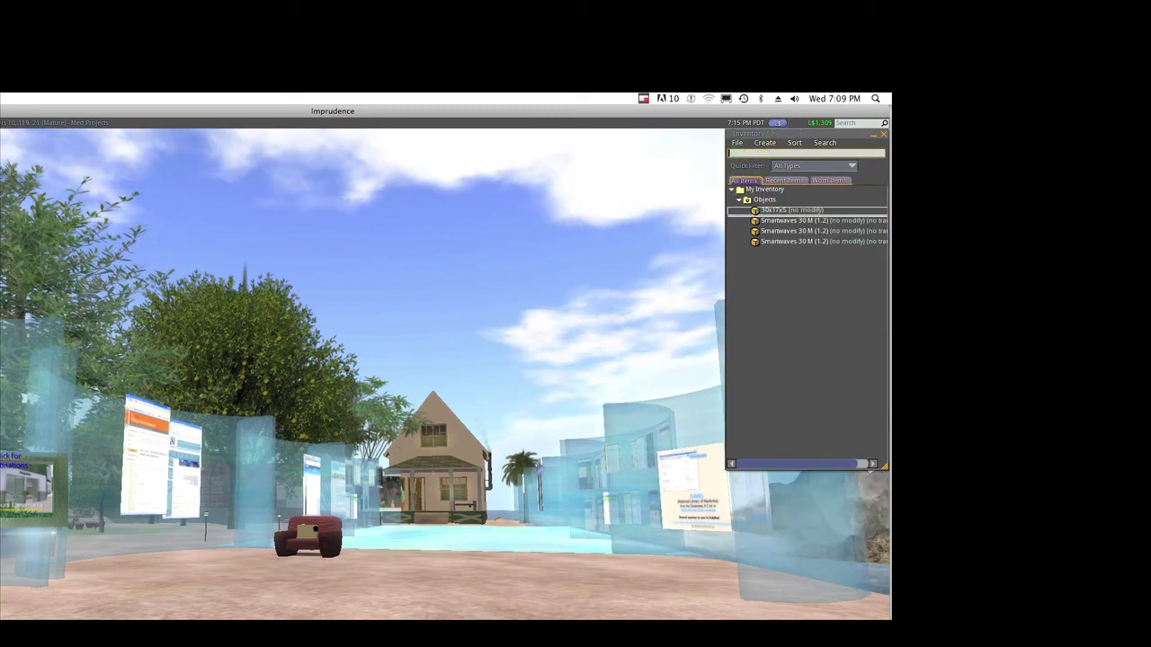
text(POD)
text(CLIN)
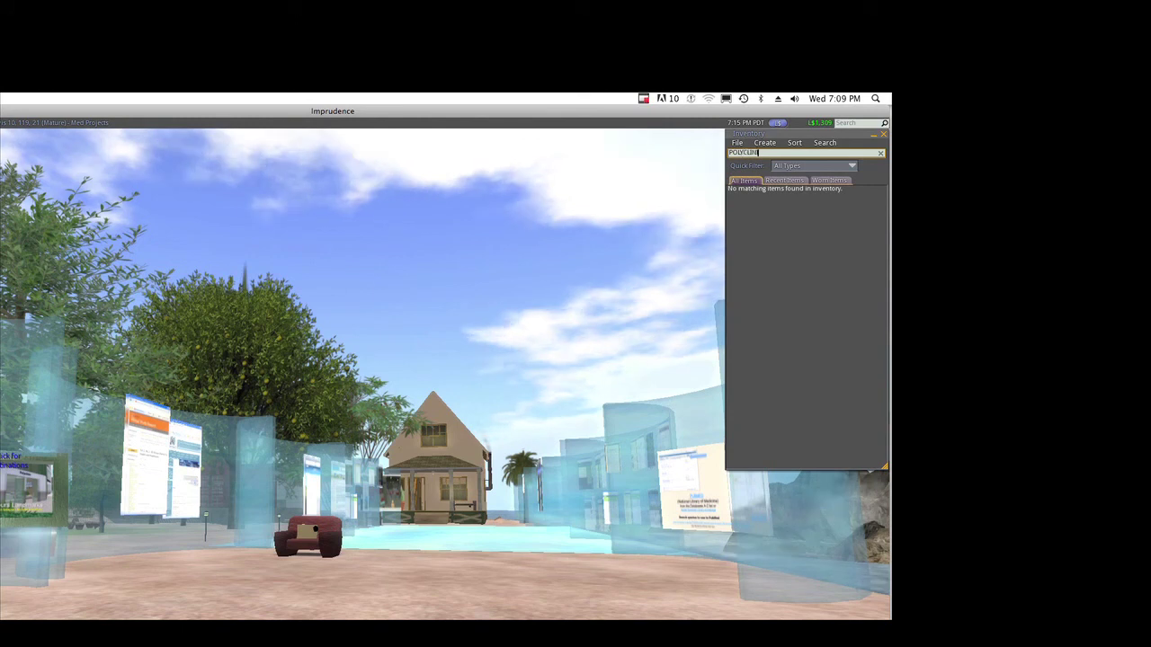
text(IC)
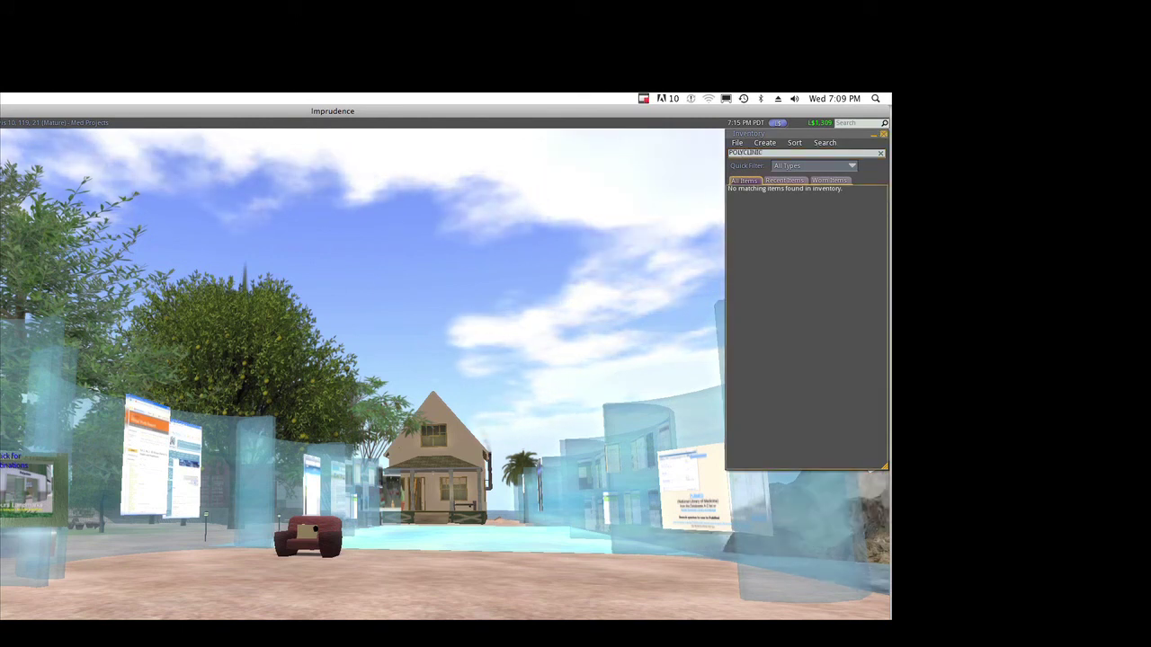
Close the inventory, look around the plaza, and reset the camera behind the avatar.
key(ctrl+i)
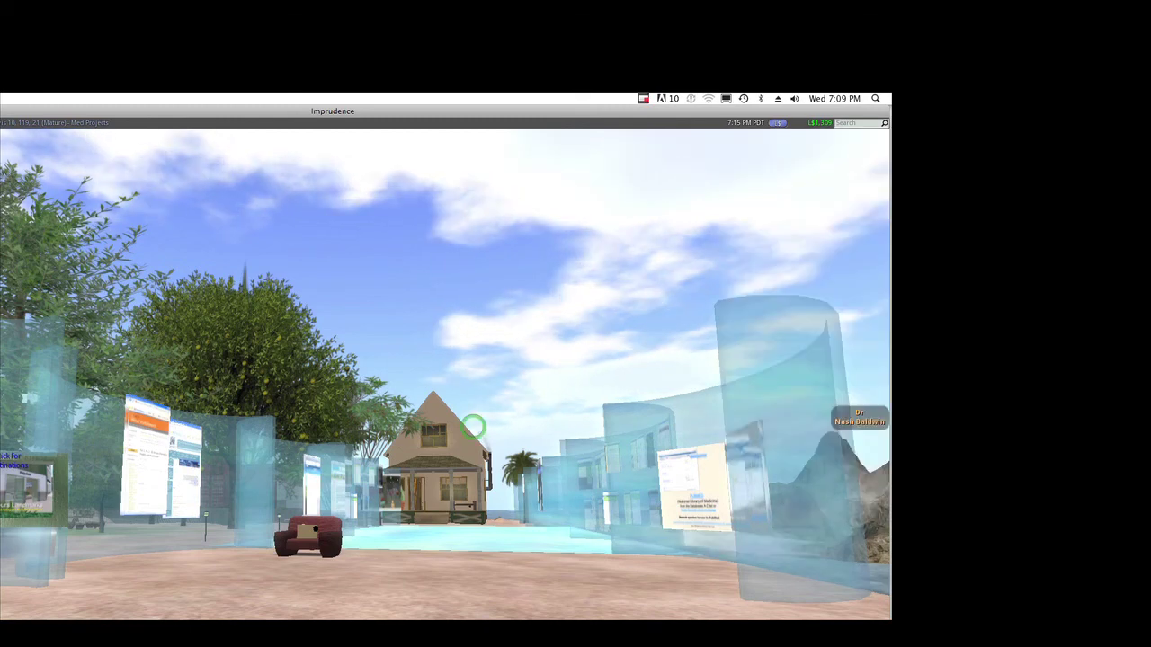
drag(540, 404, 332, 438)
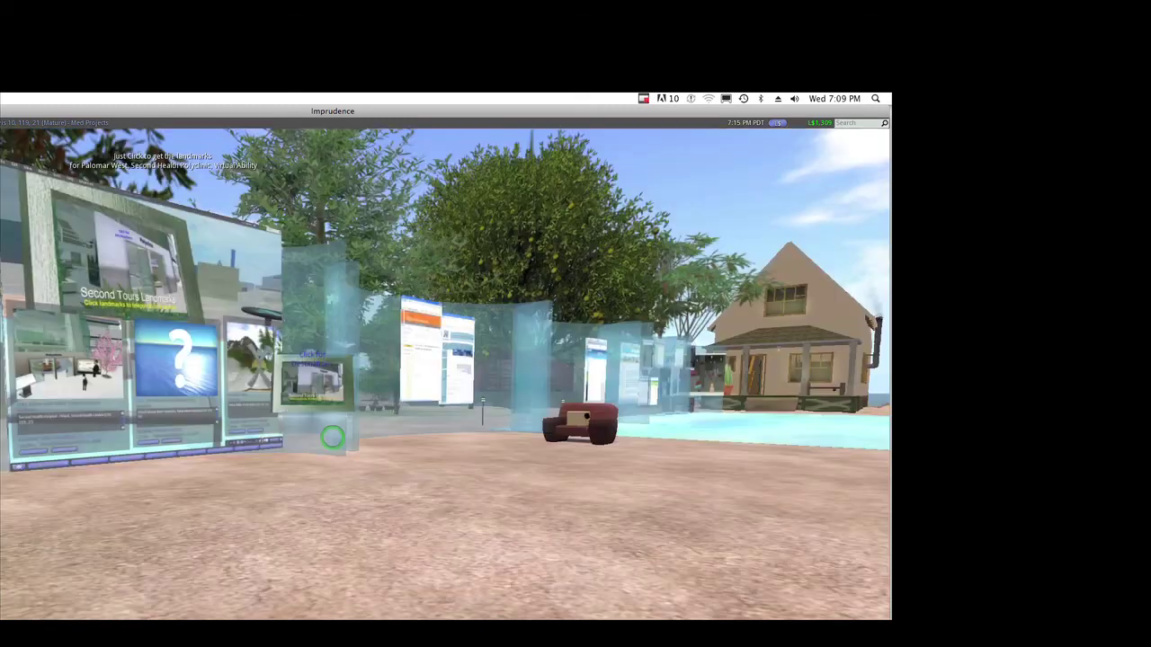
key(Escape)
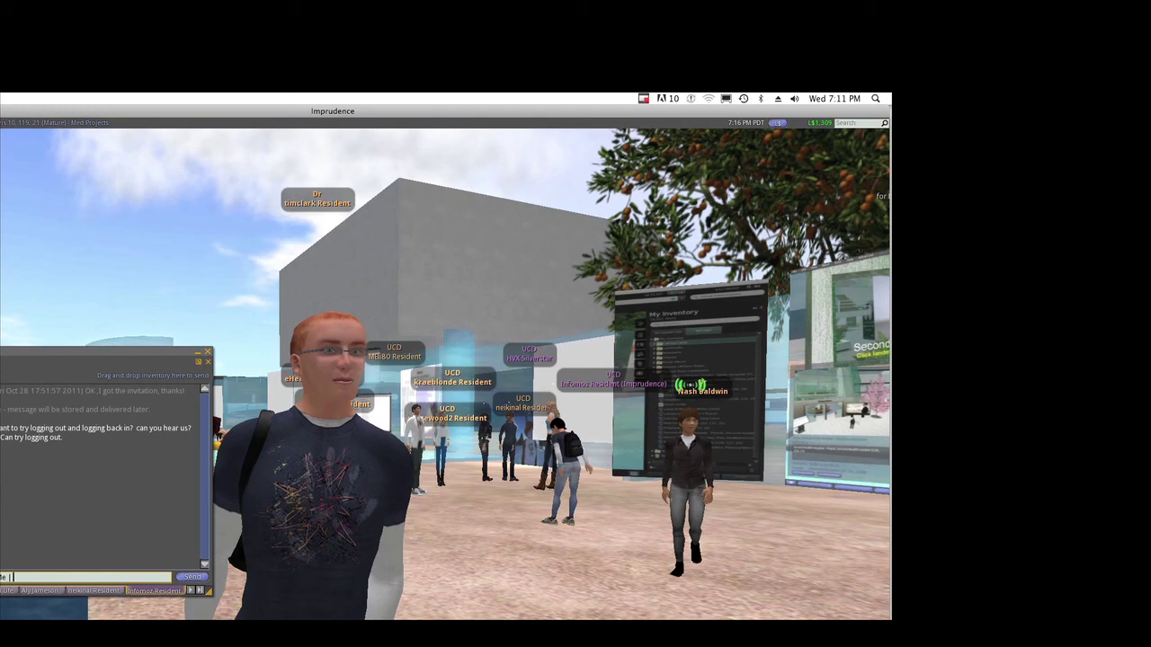
text(preferences)
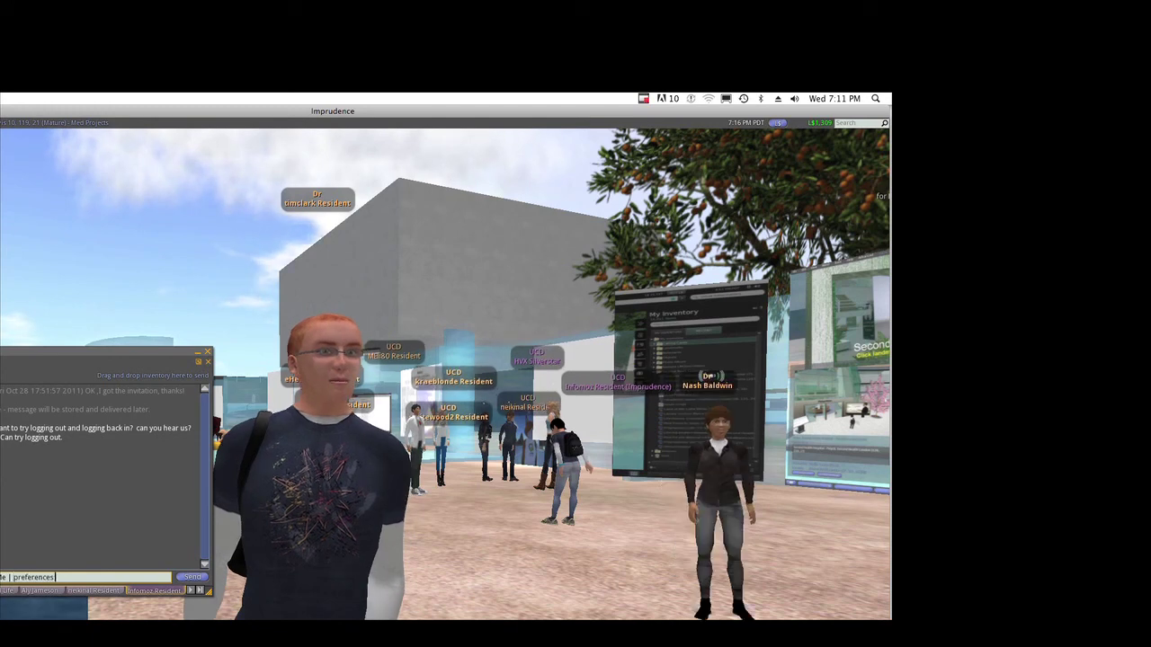
text( and me)
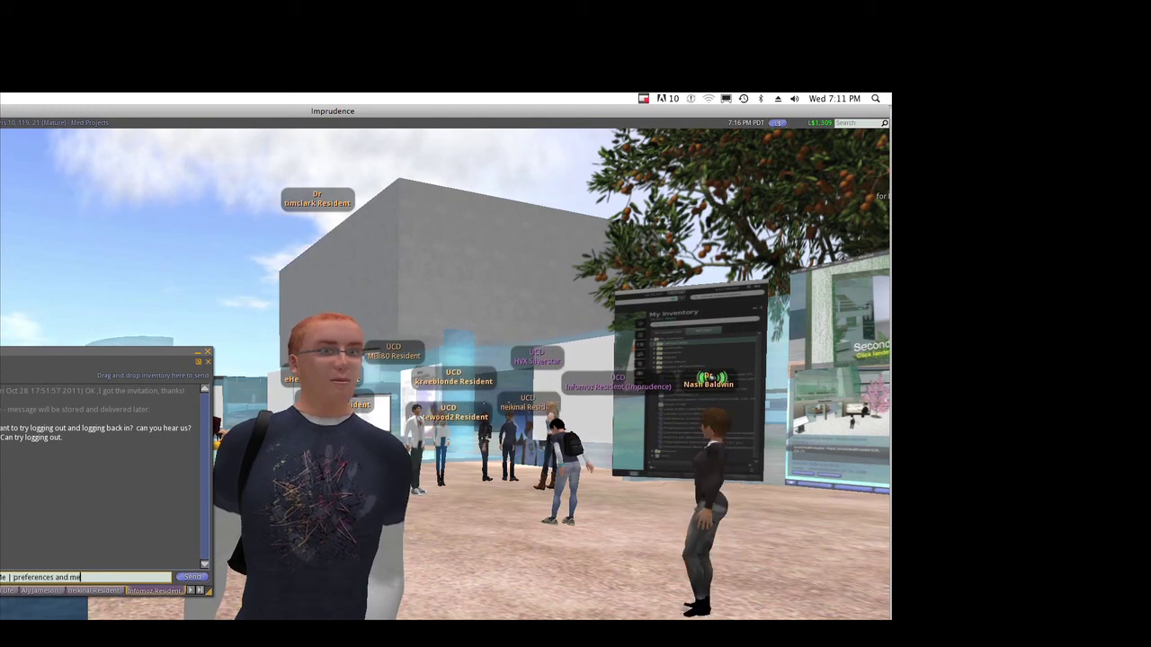
text(dia and sound)
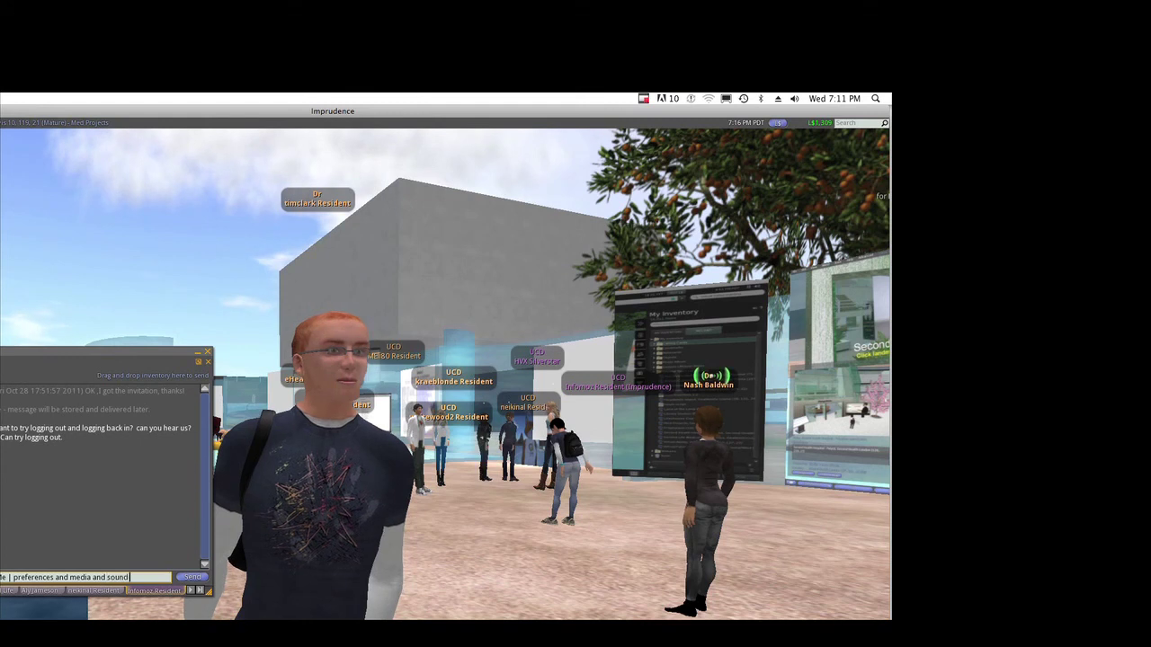
Send three chat messages: check media/sound preferences, test audio and headset, relog and IM for help.
key(Return)
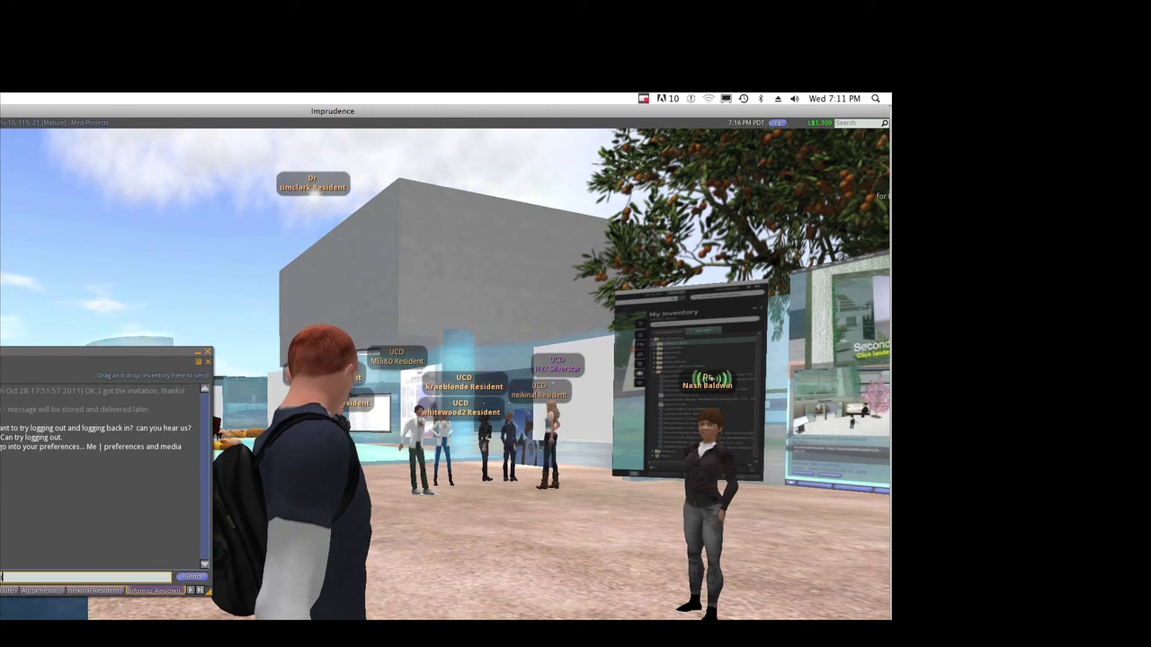
text(test you)
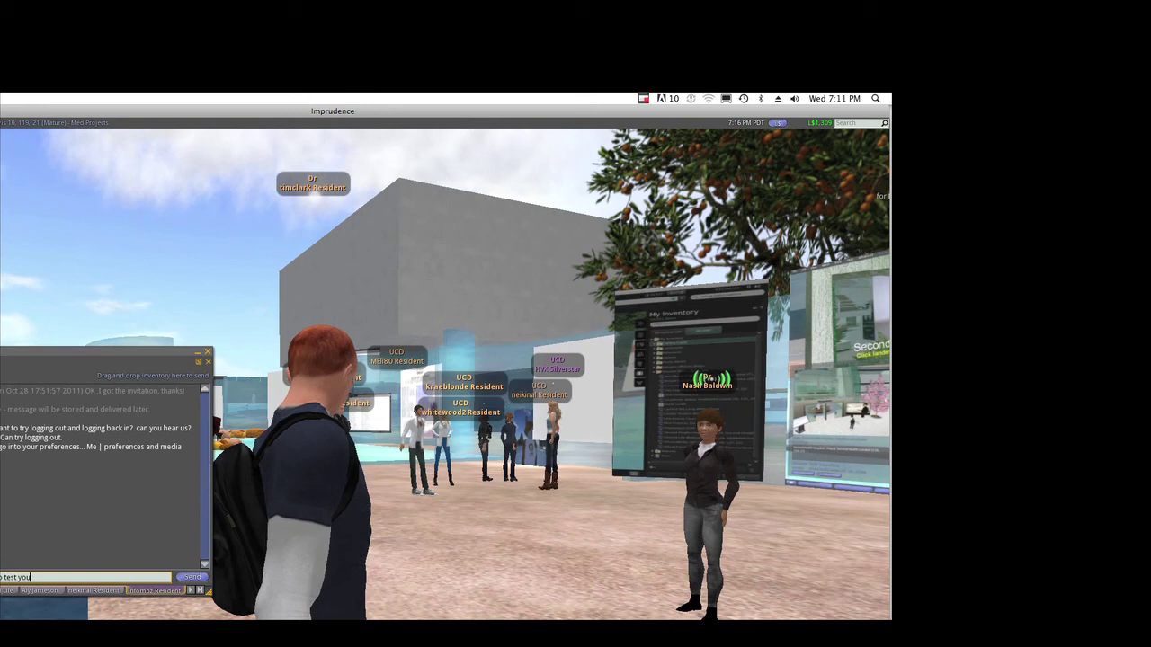
text(r audio.)
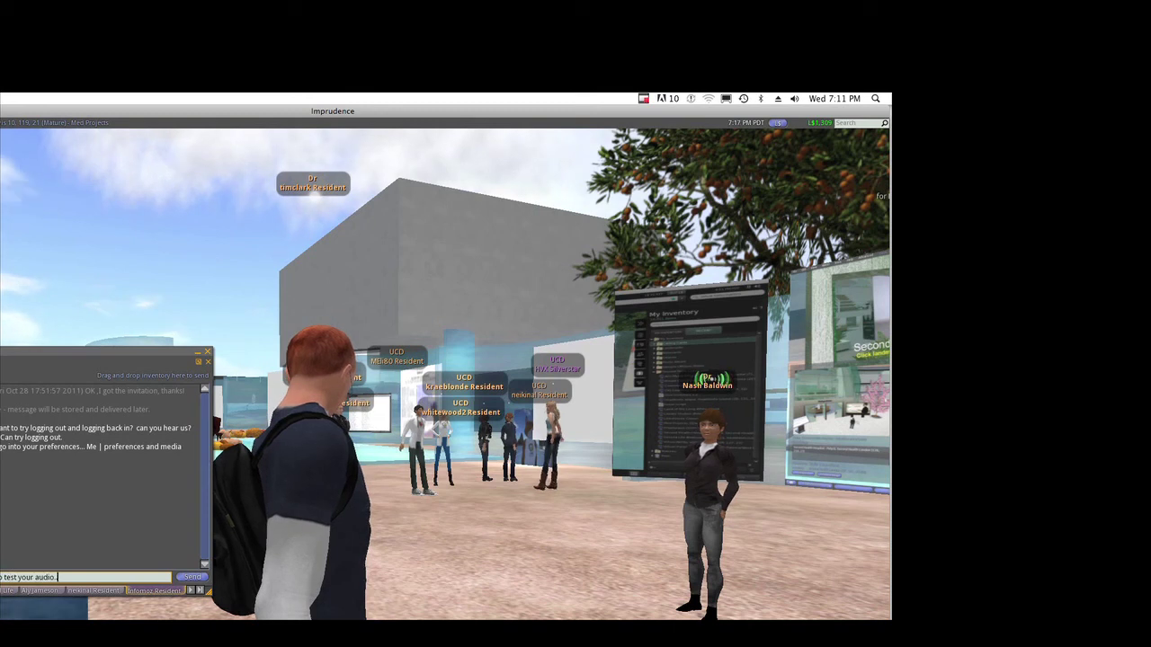
text(.. and s)
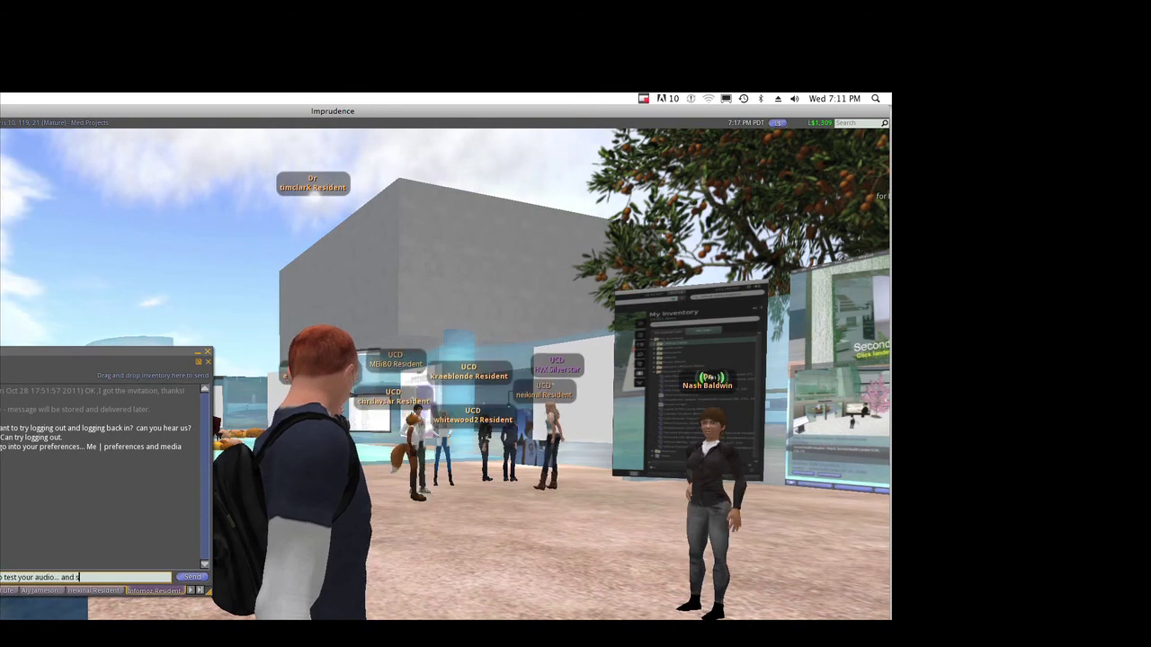
text(elect yo)
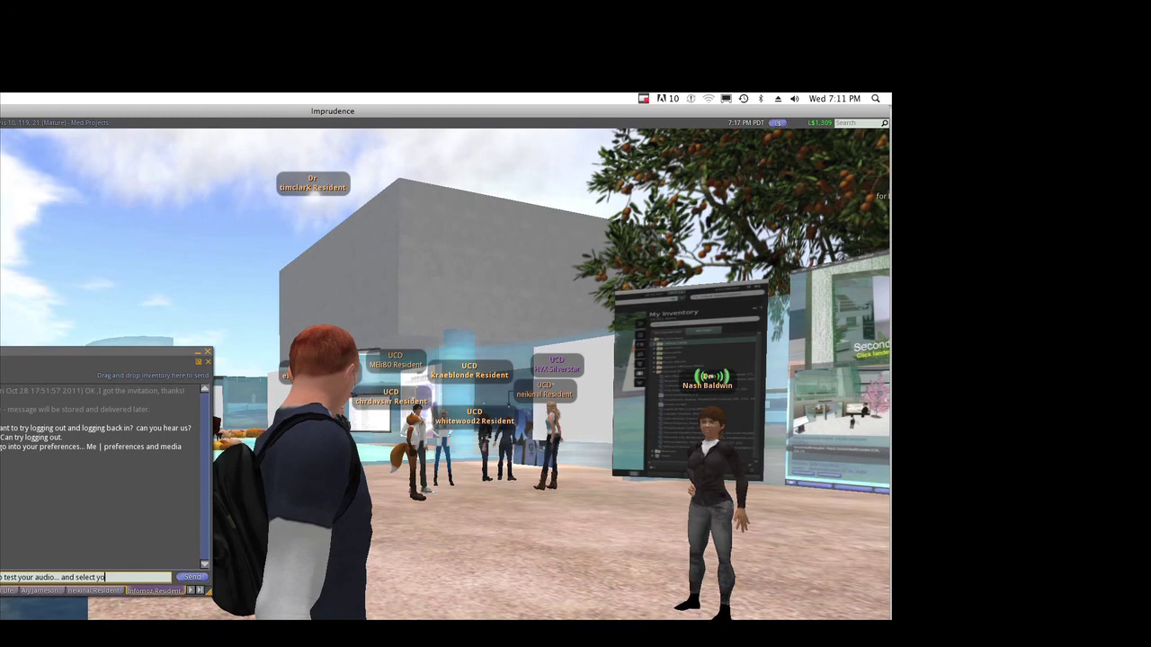
text(ur input and o)
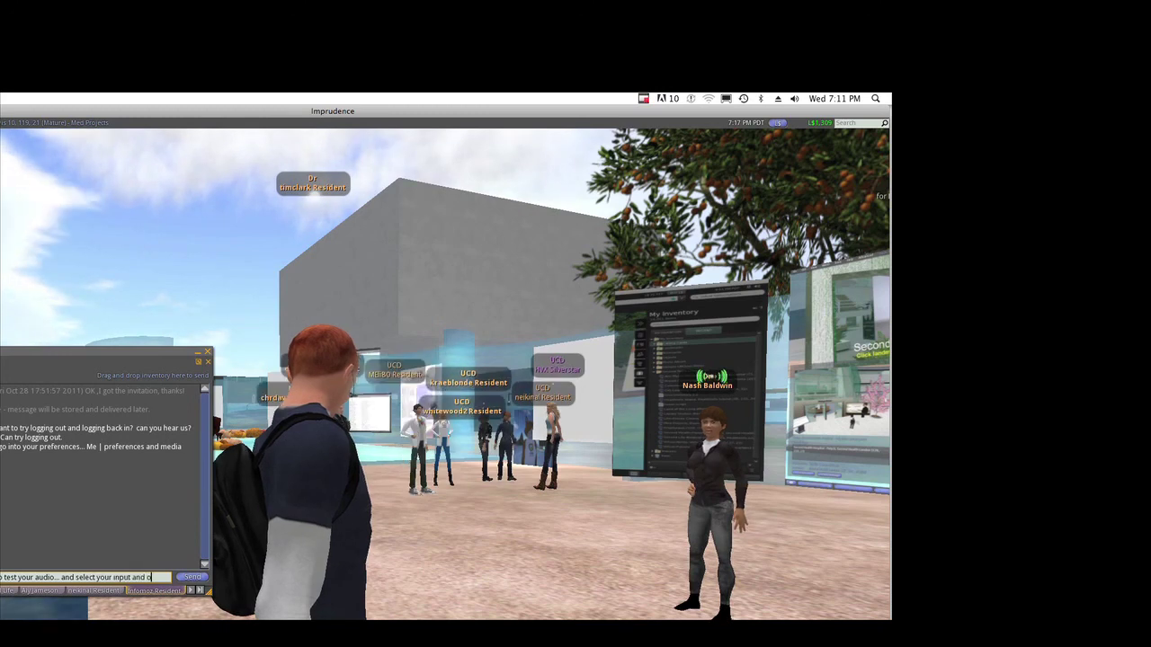
text(utput)
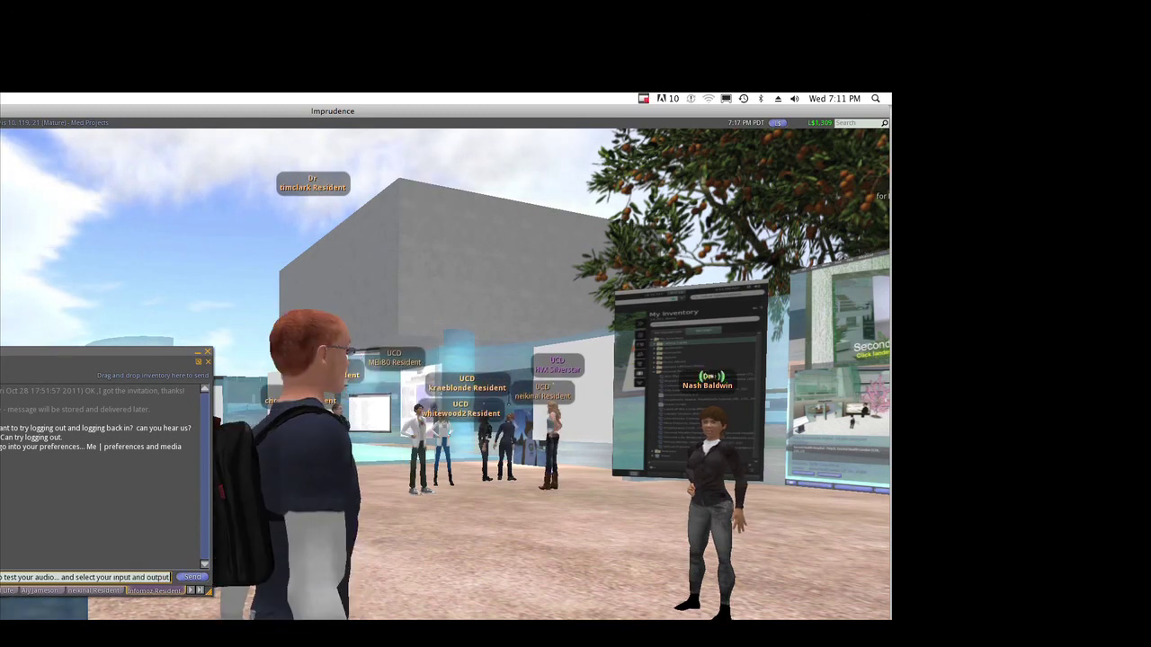
text( ... make)
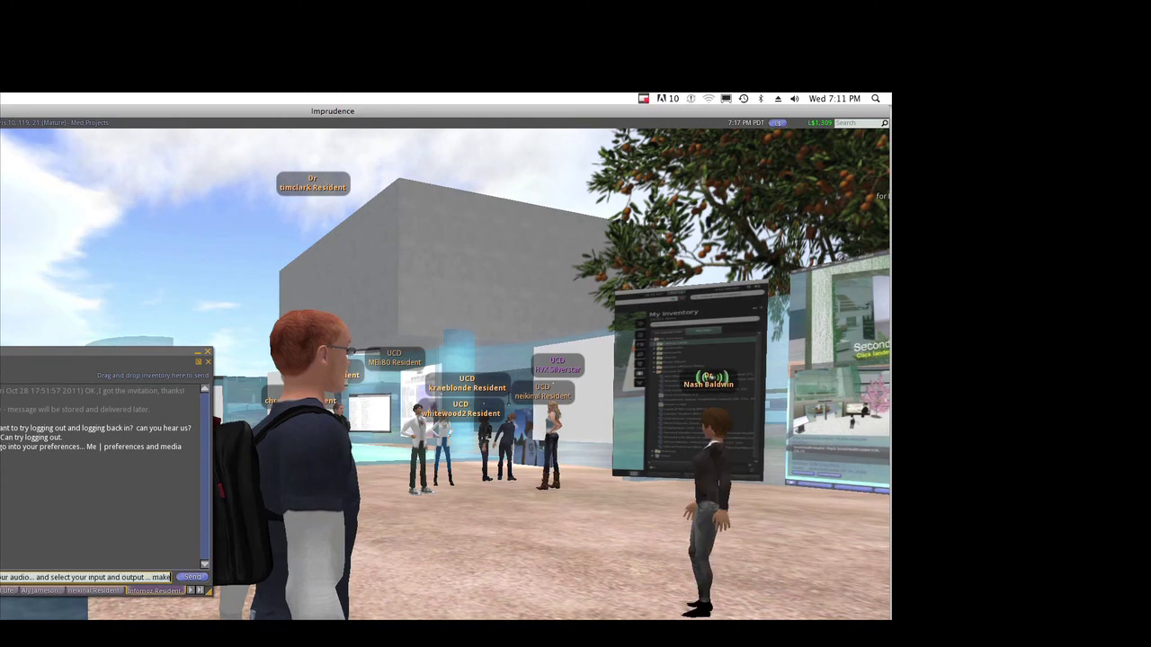
text( sure you have)
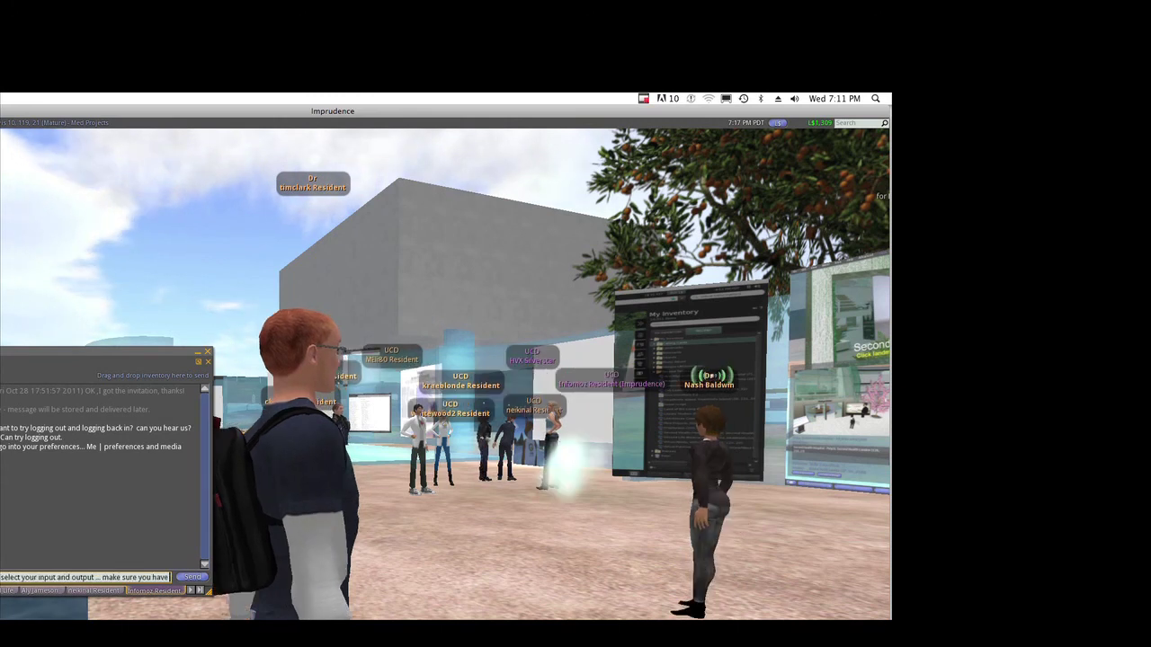
text( your headset)
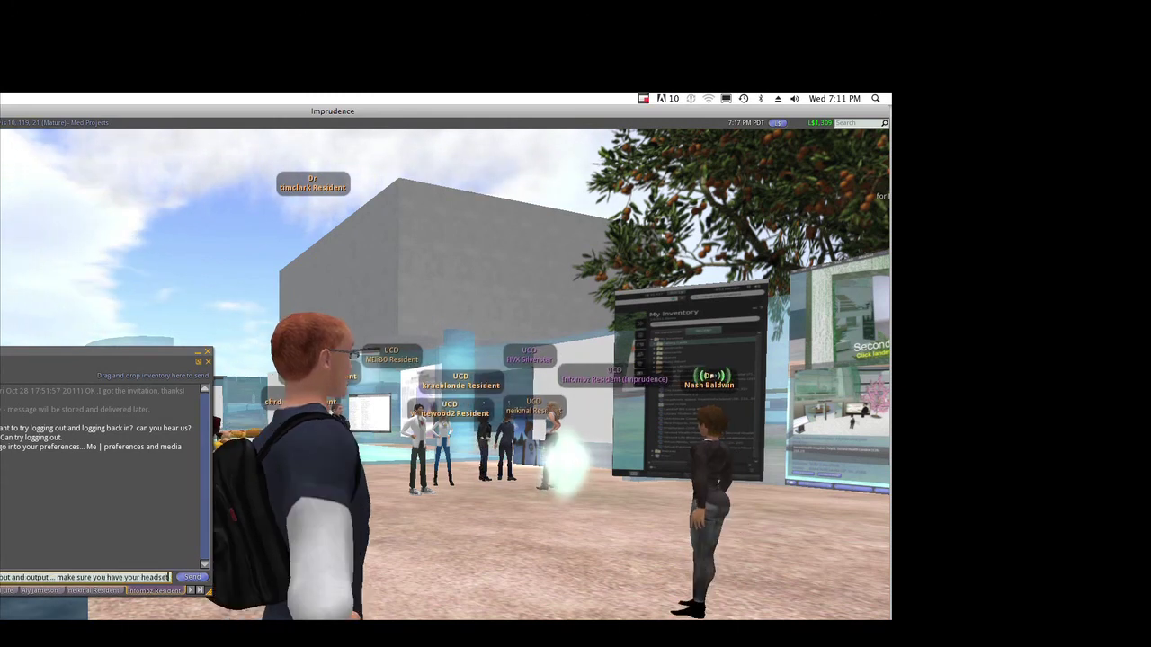
text( seledted)
key(Return)
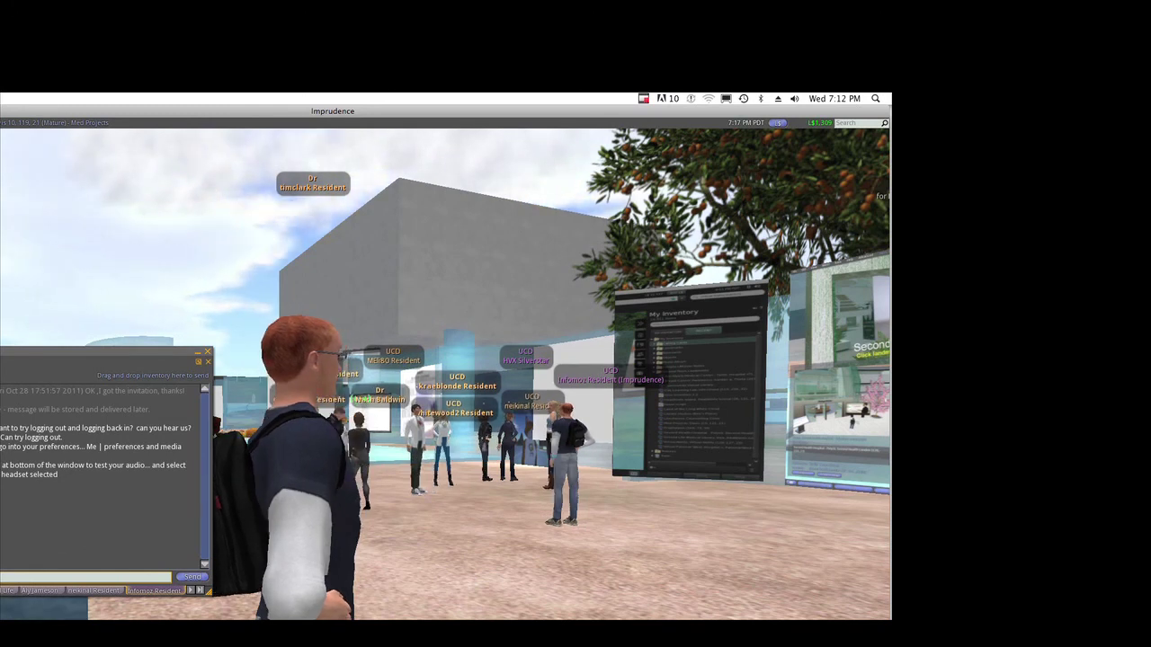
text(come ba)
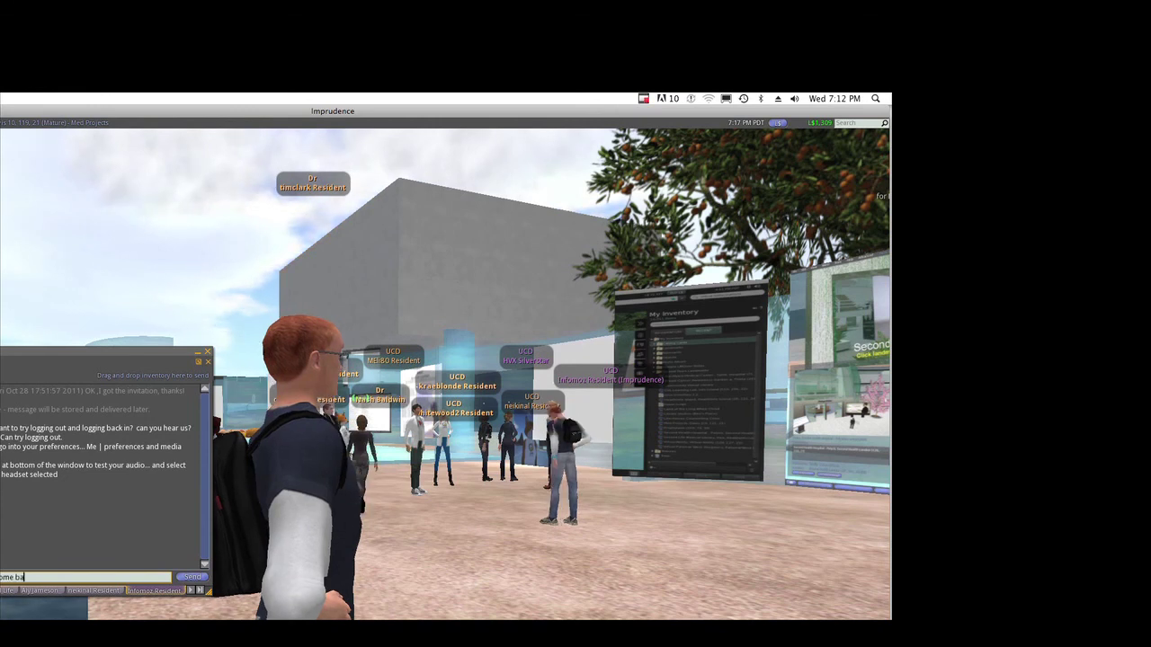
text(ck in...)
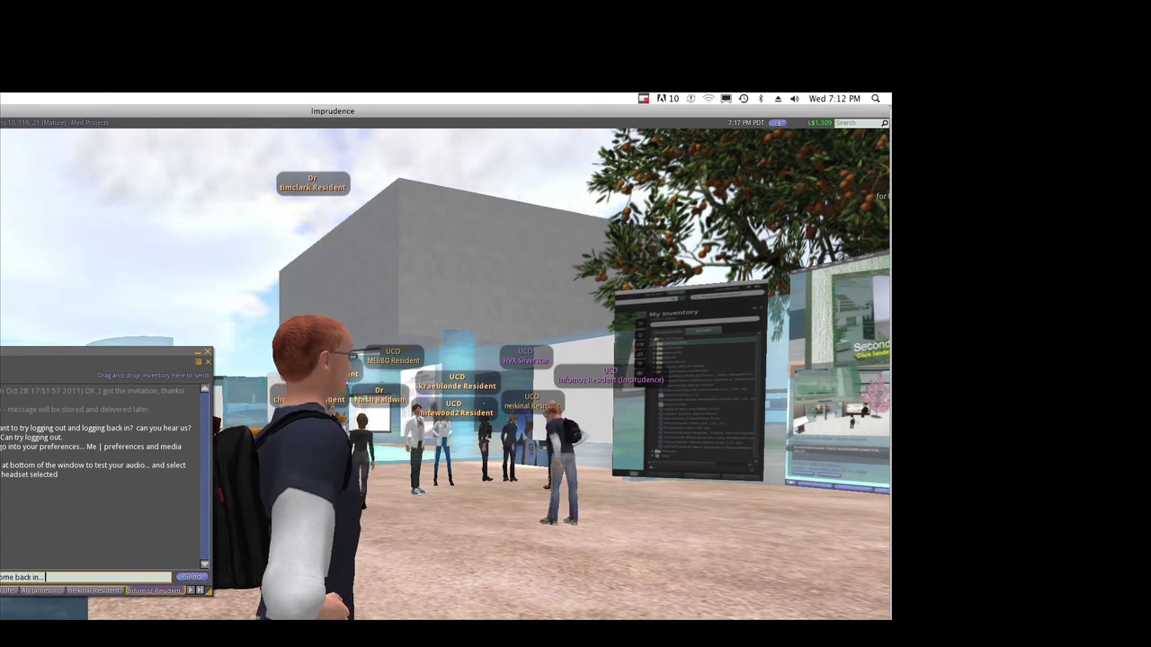
text( IM me)
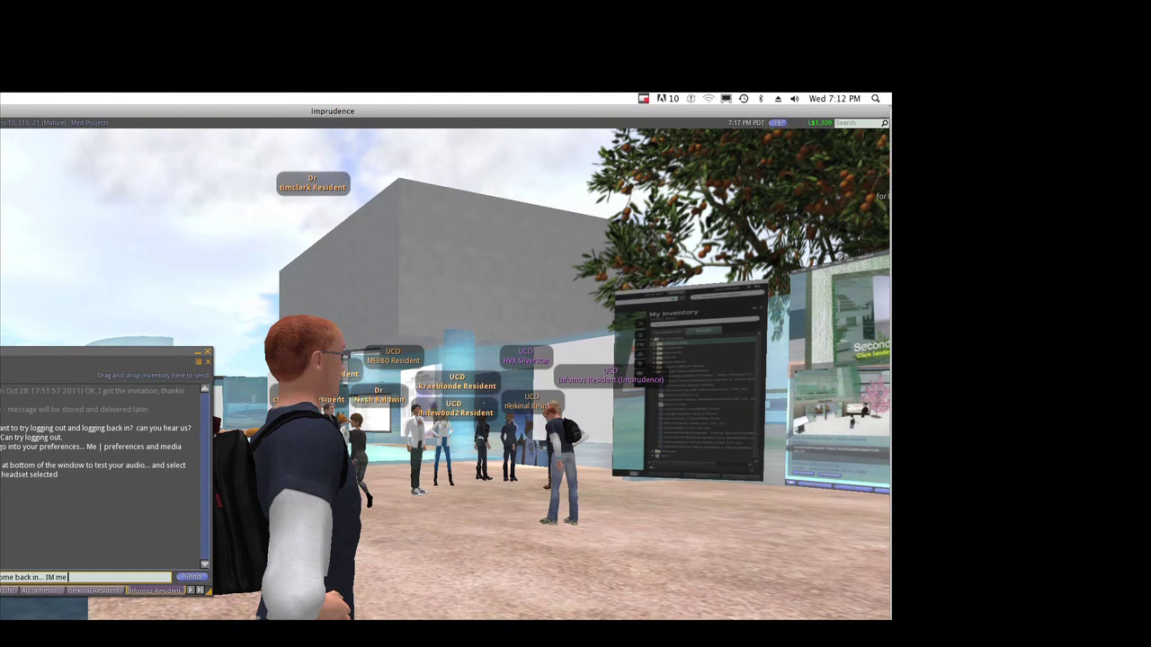
text( if you have any)
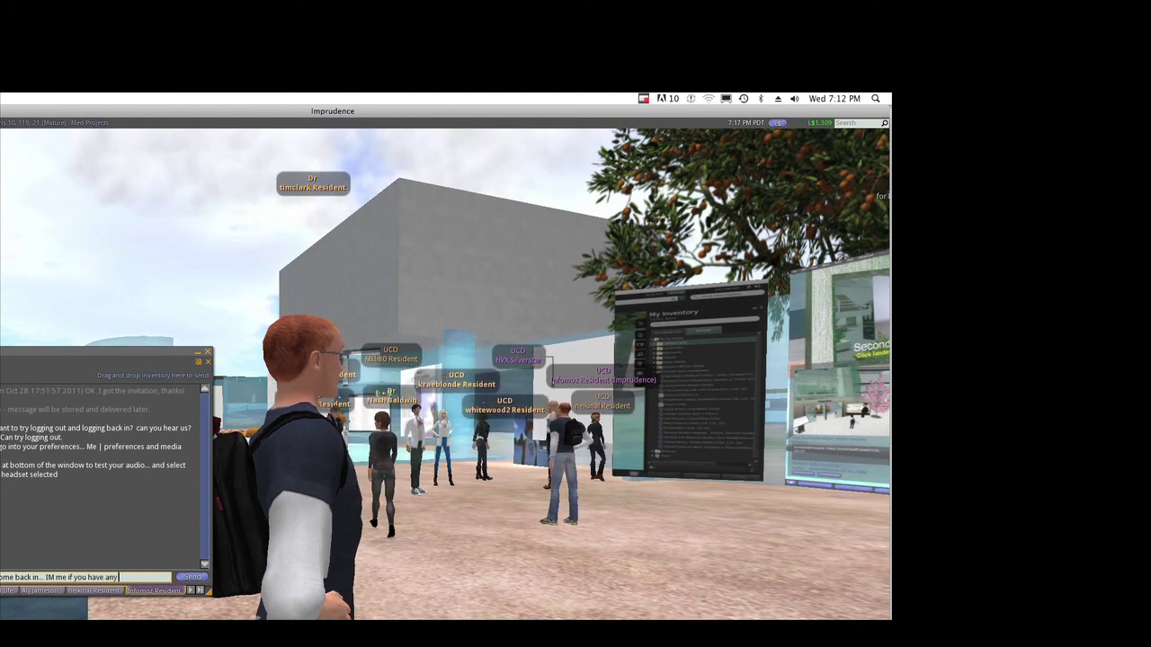
text( trouble...)
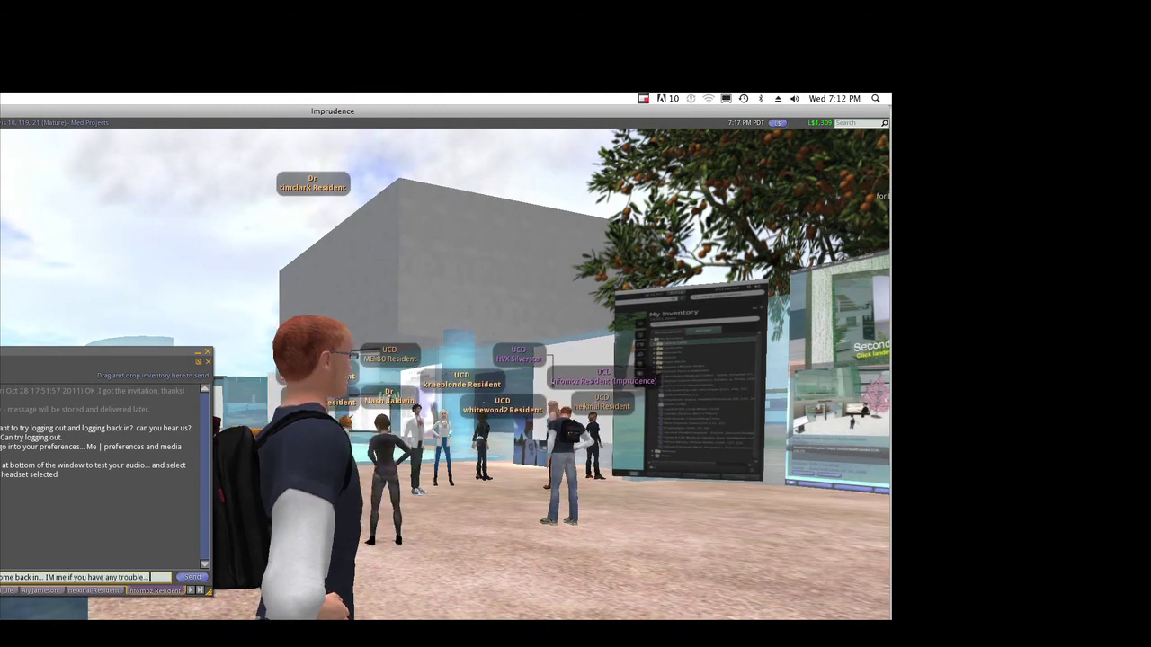
text( I'll wa)
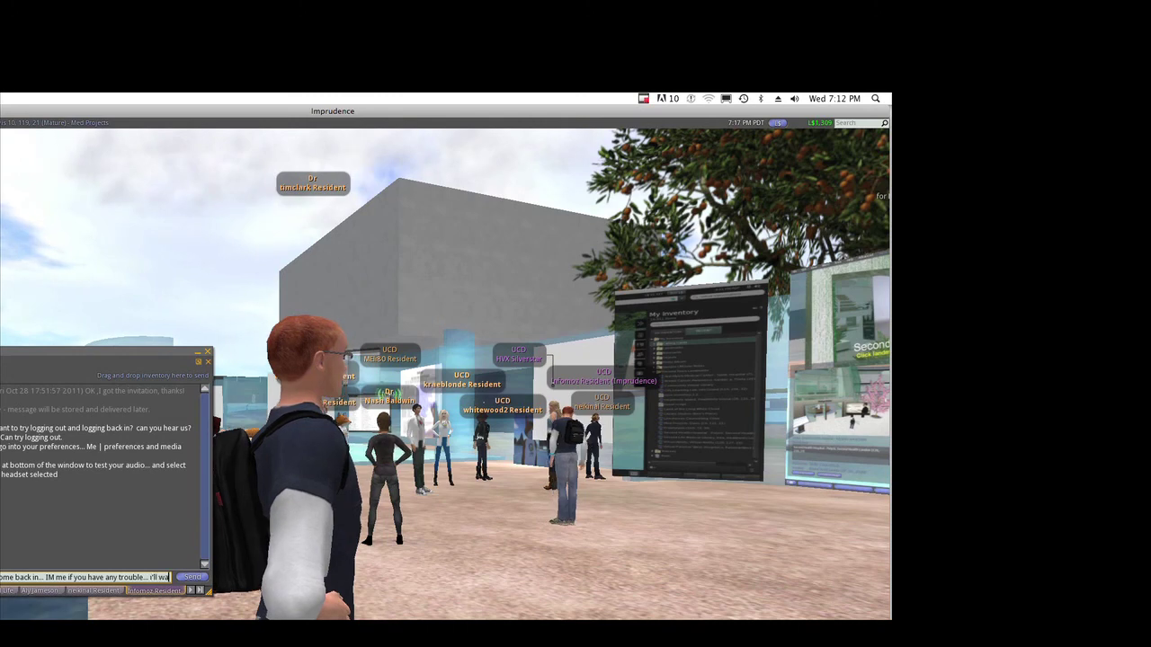
text(tch for you)
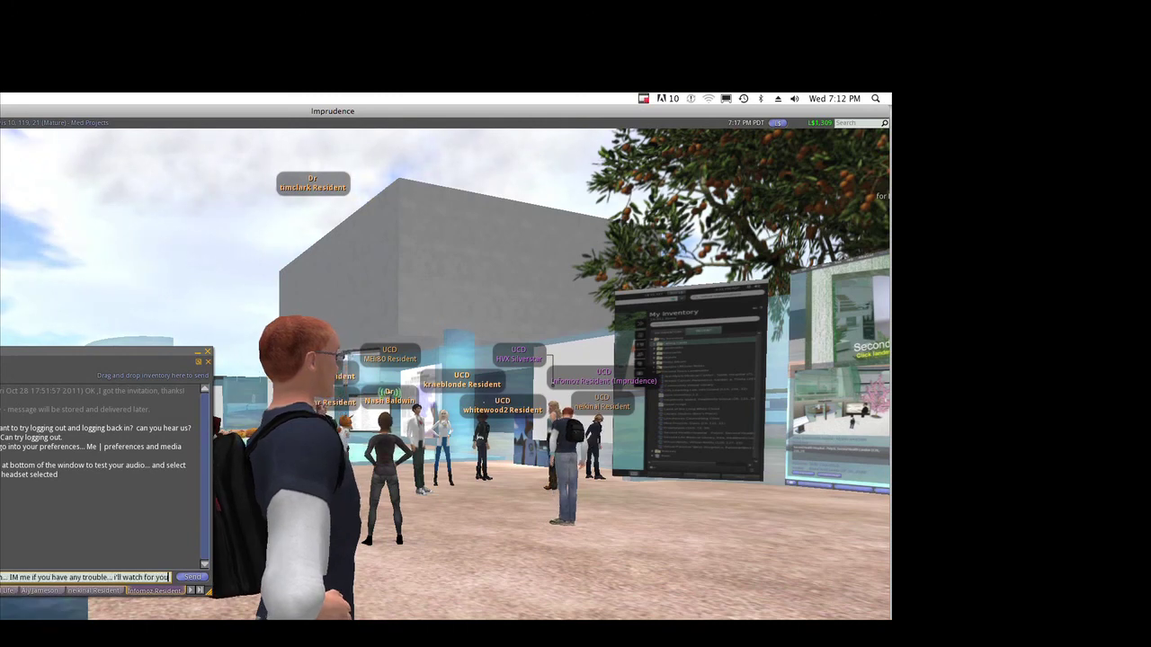
text(...)
key(Return)
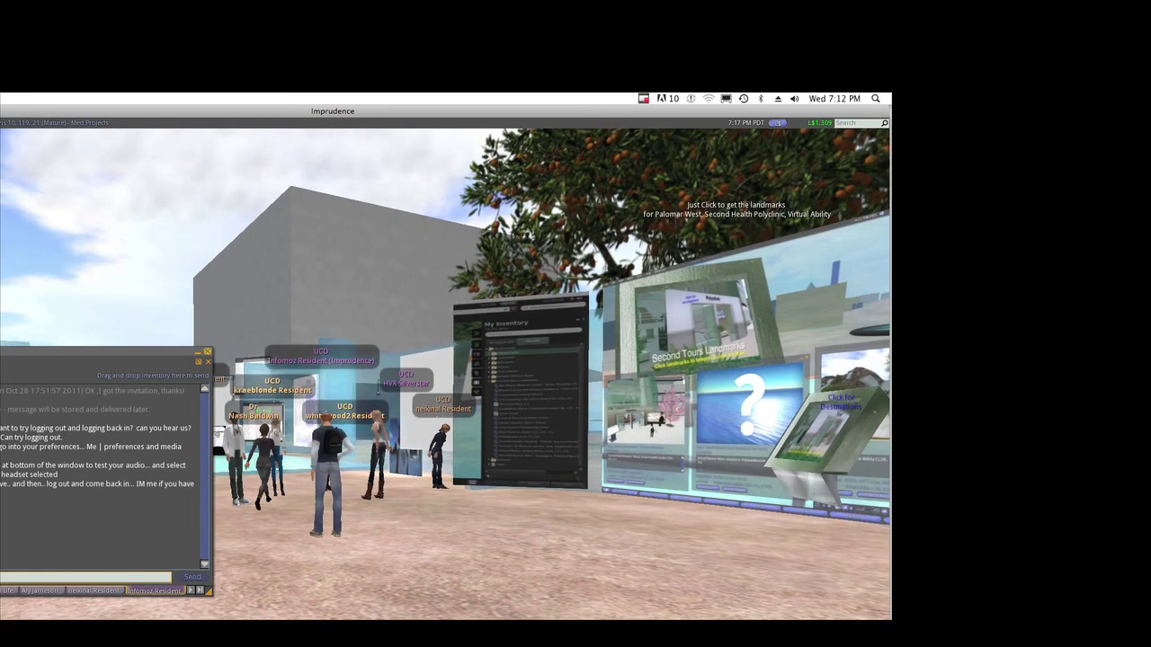
Close the conversation window and shift the view toward the nearby classmates.
click(207, 350)
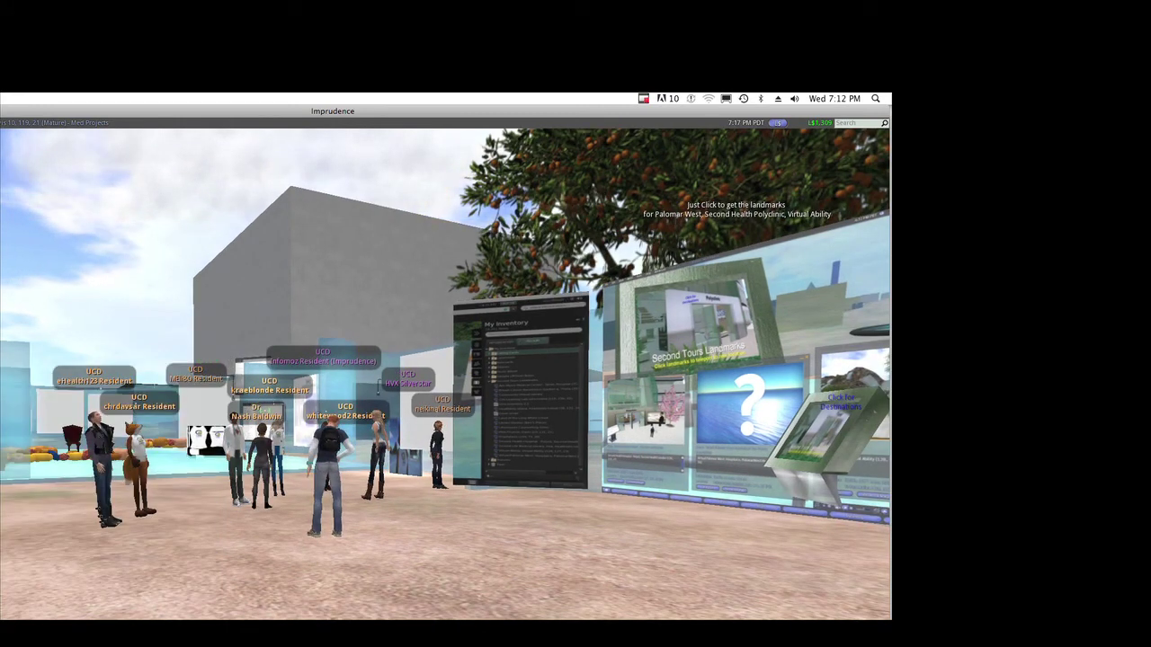
scroll(445, 373, up, 3)
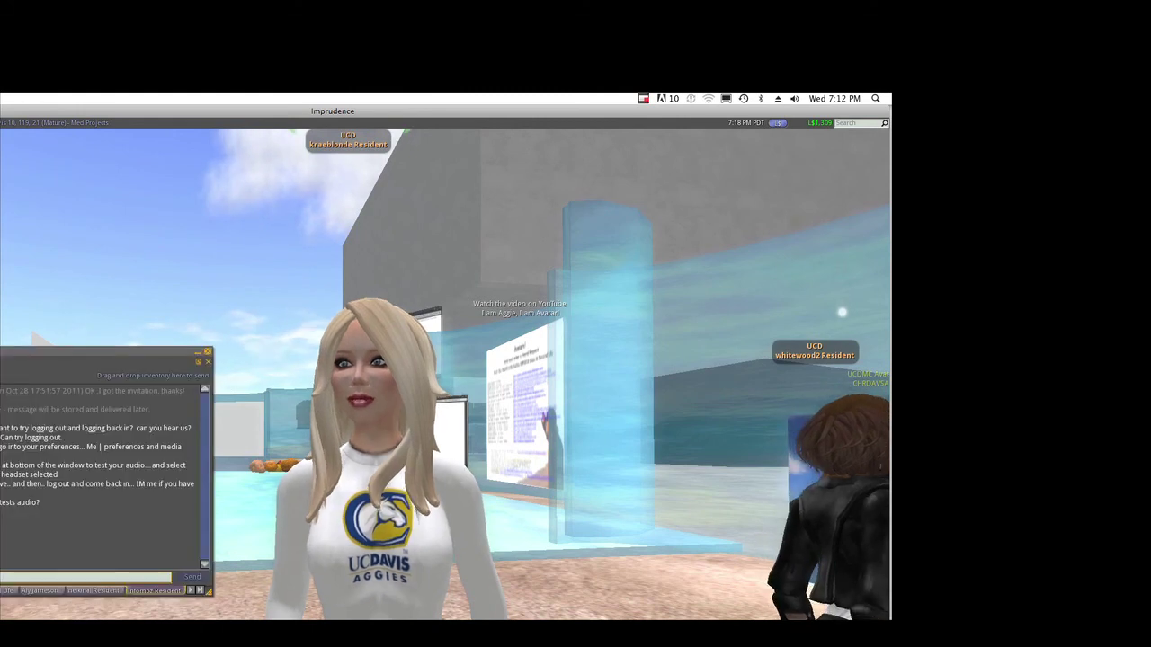
click(208, 352)
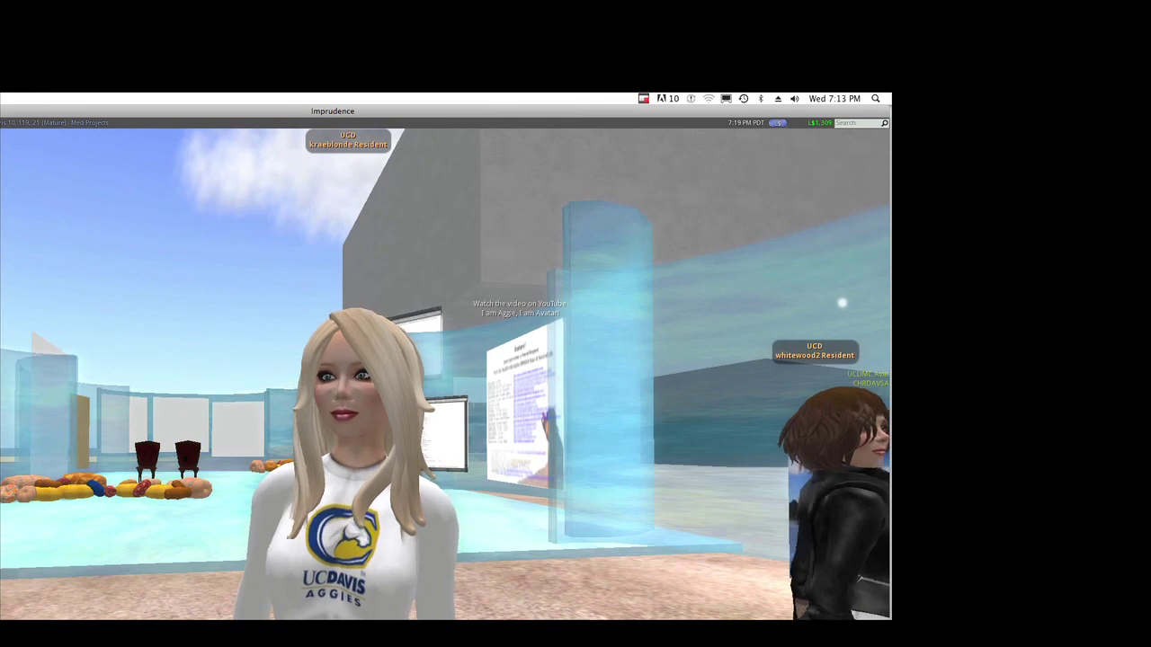
drag(349, 418, 331, 440)
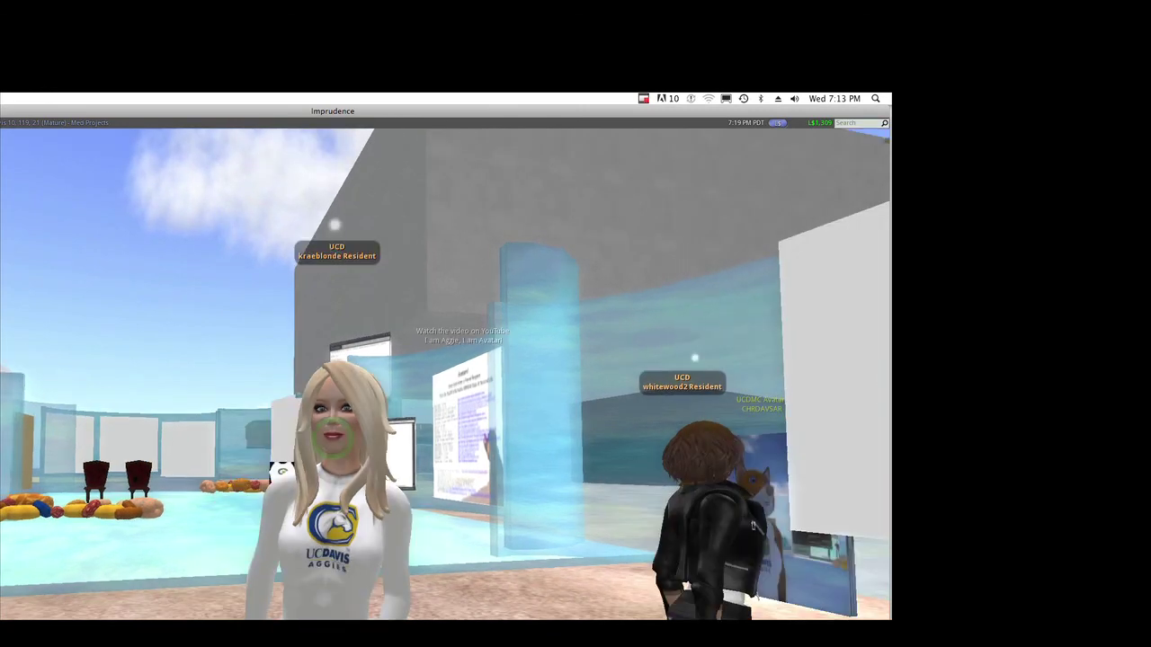
scroll(332, 440, down, 3)
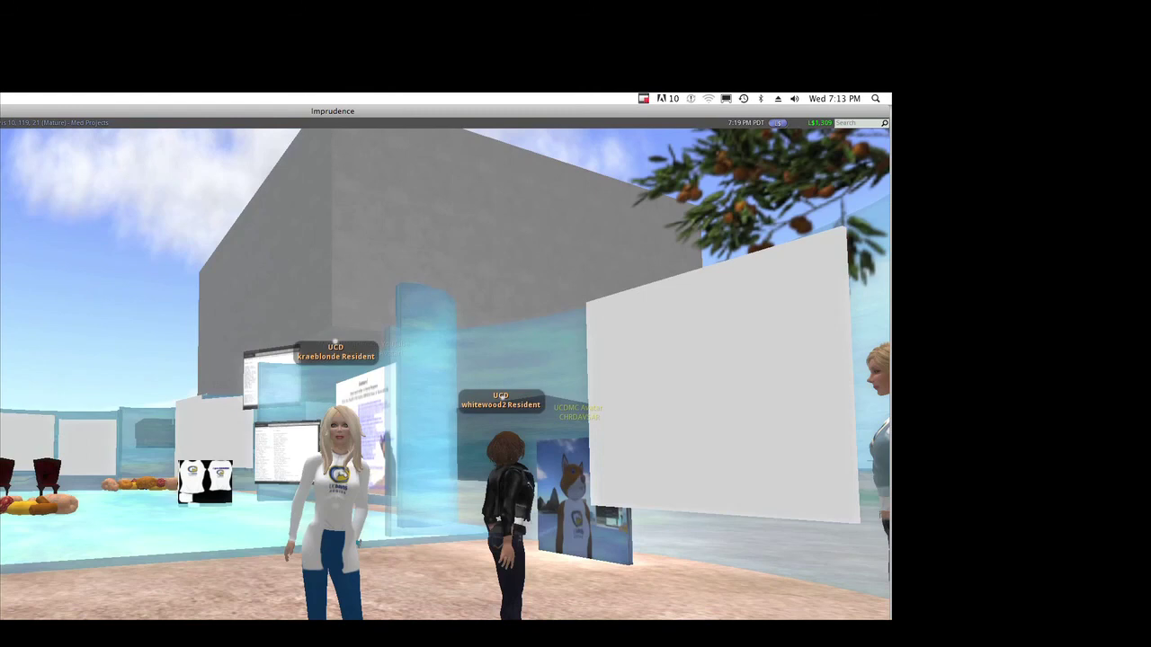
scroll(332, 440, down, 3)
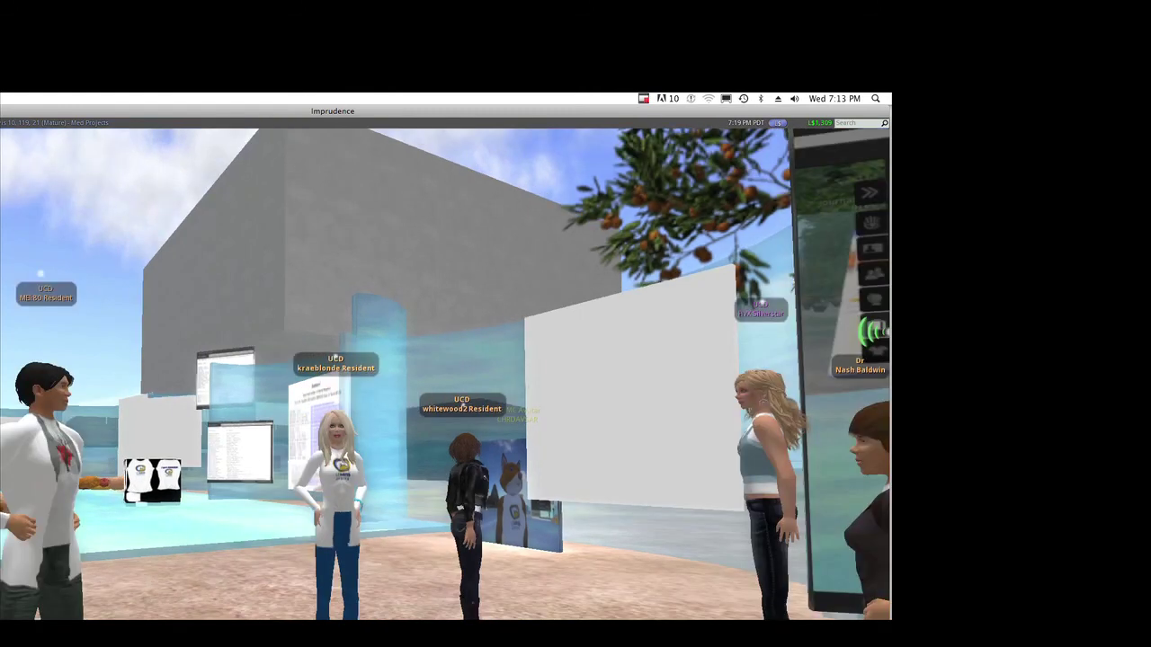
scroll(332, 440, down, 2)
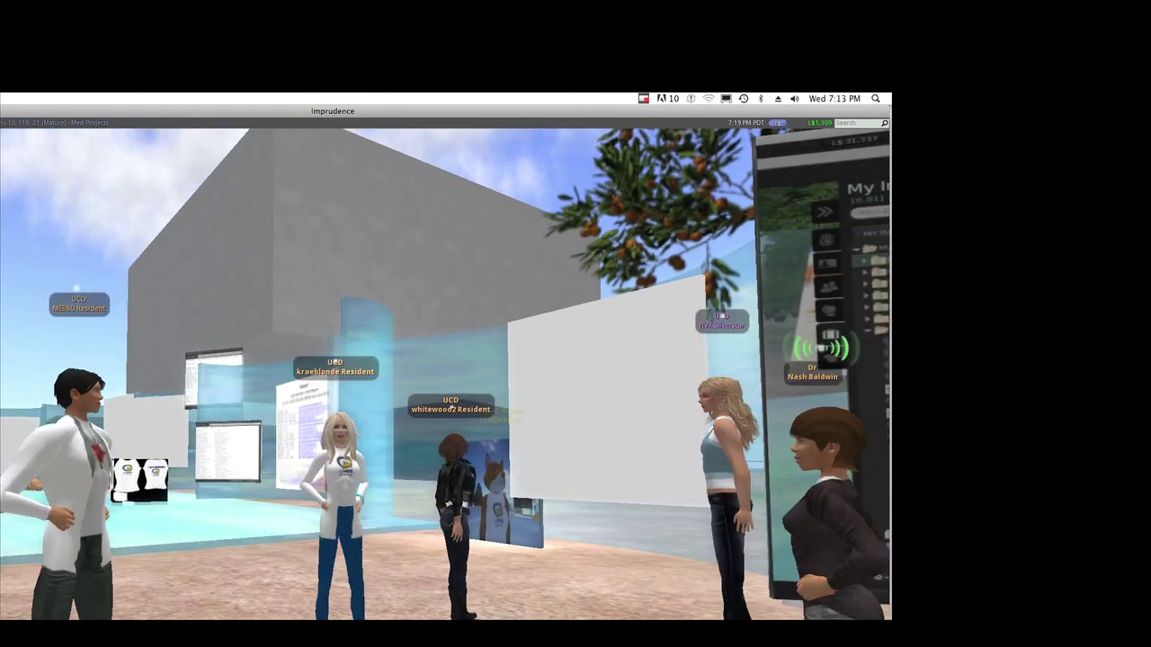
scroll(332, 439, down, 2)
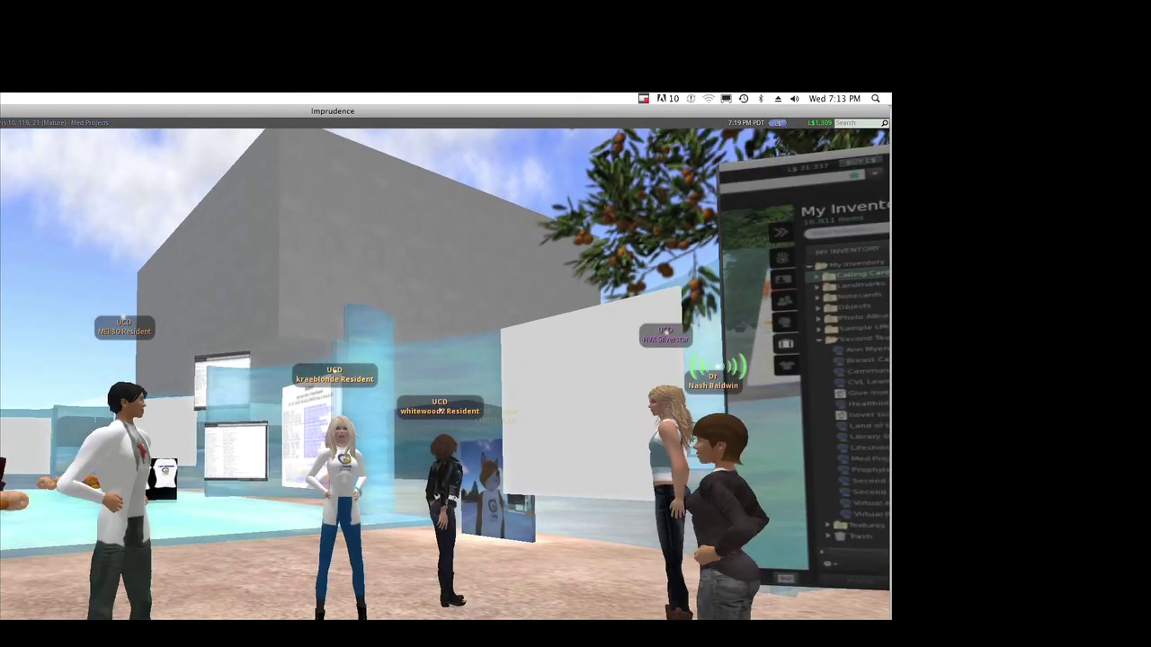
scroll(332, 440, down, 2)
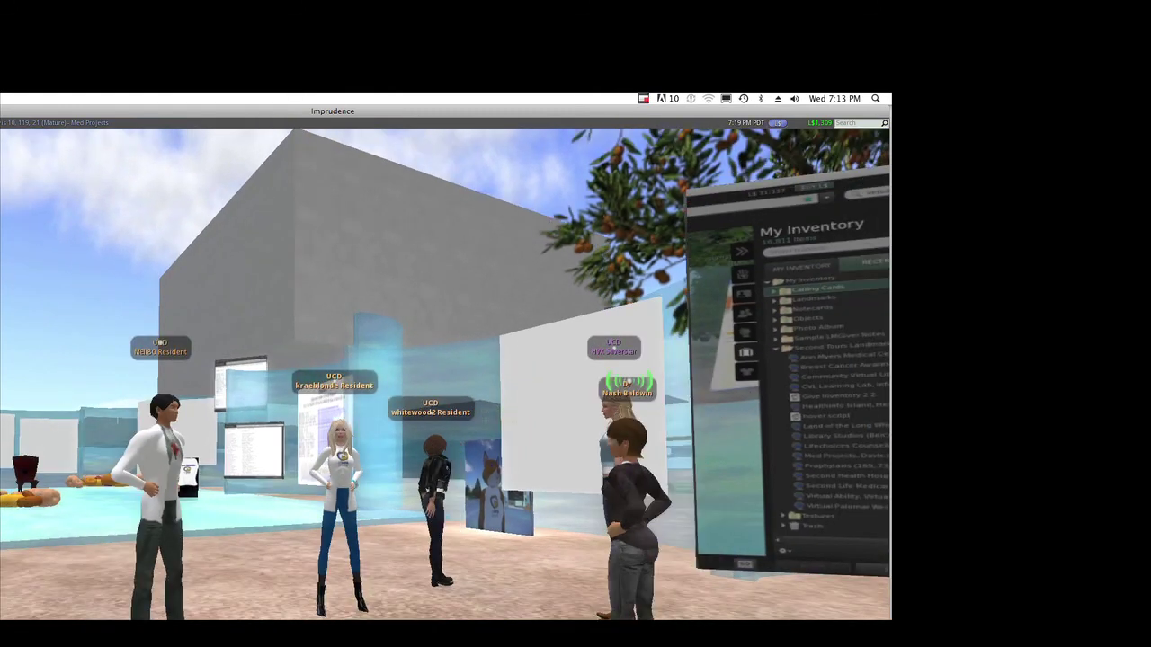
scroll(332, 439, down, 2)
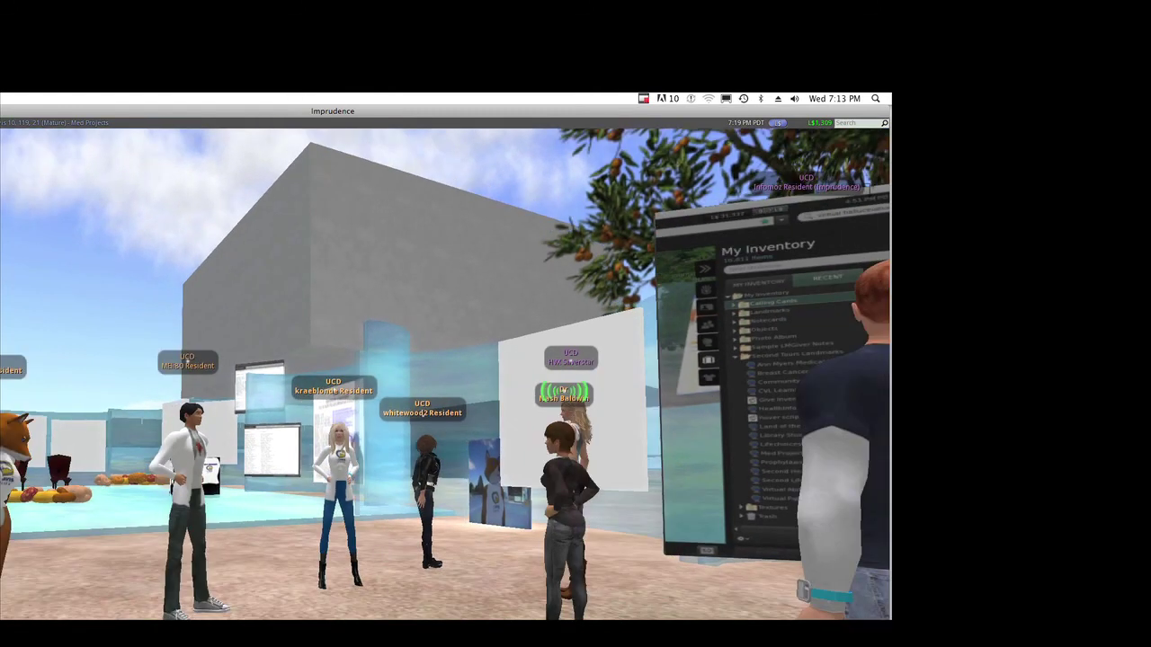
scroll(331, 439, down, 2)
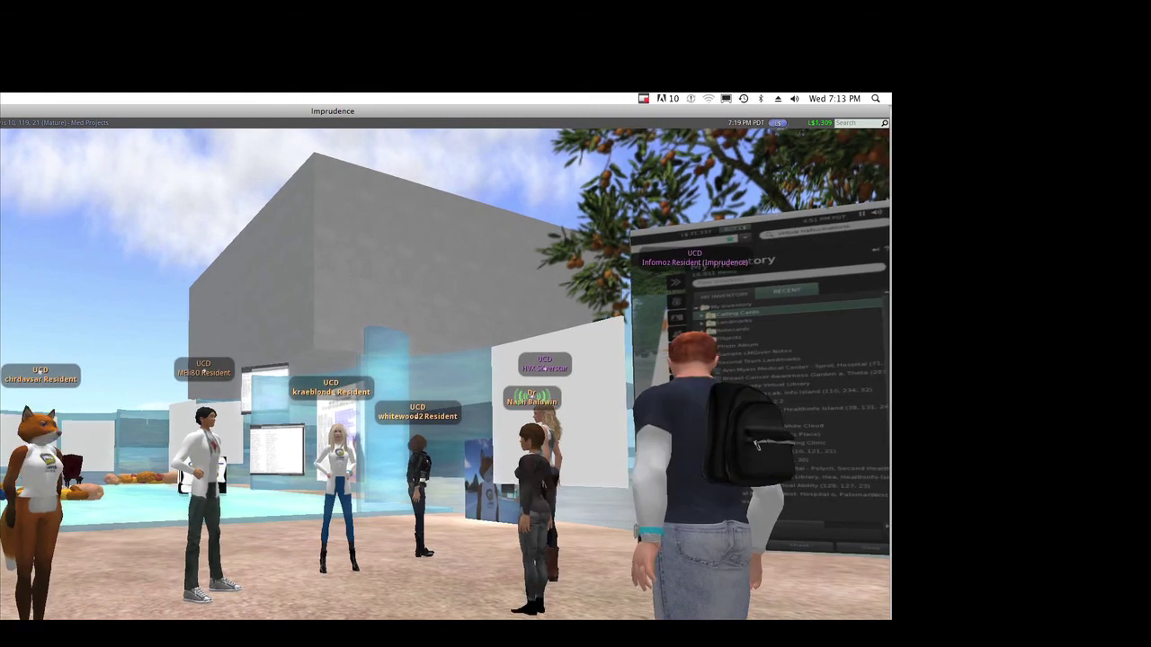
scroll(758, 443, down, 2)
scroll(445, 373, down, 2)
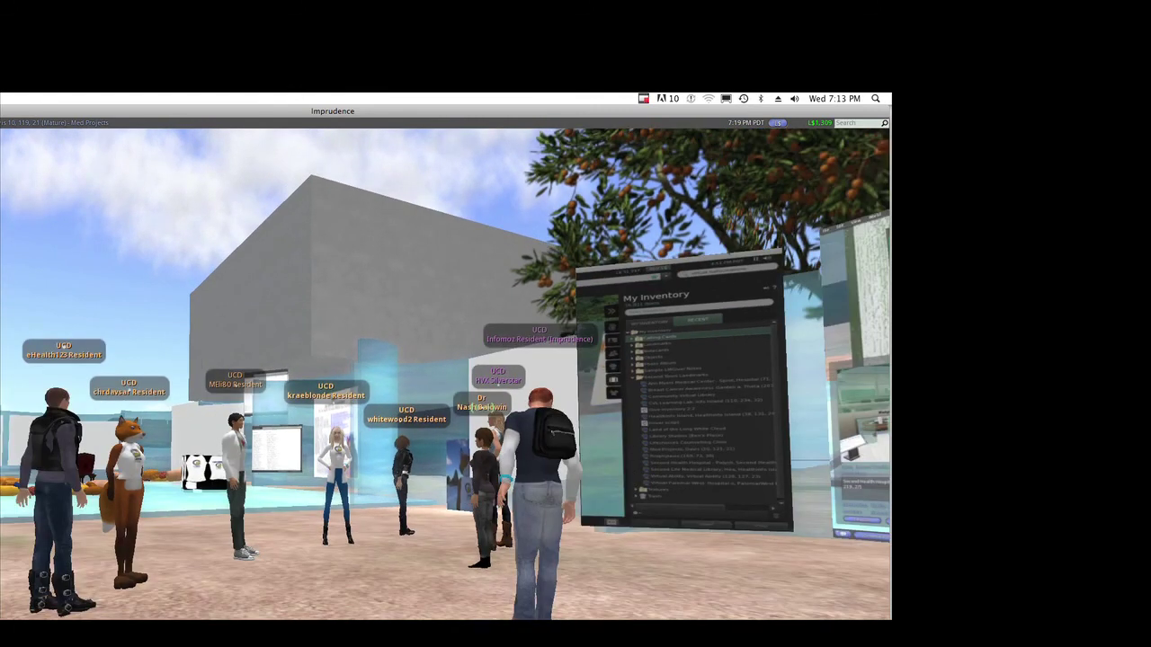
scroll(445, 373, down, 2)
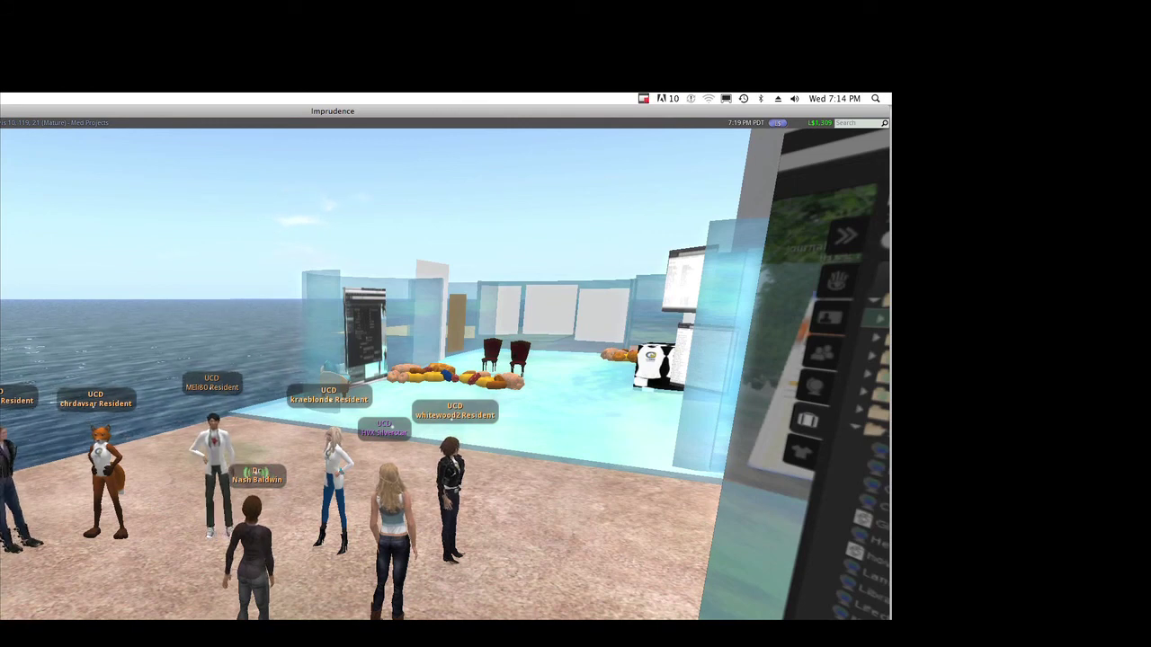
Open the World Map over the view of classmates on the shore.
key(ctrl+m)
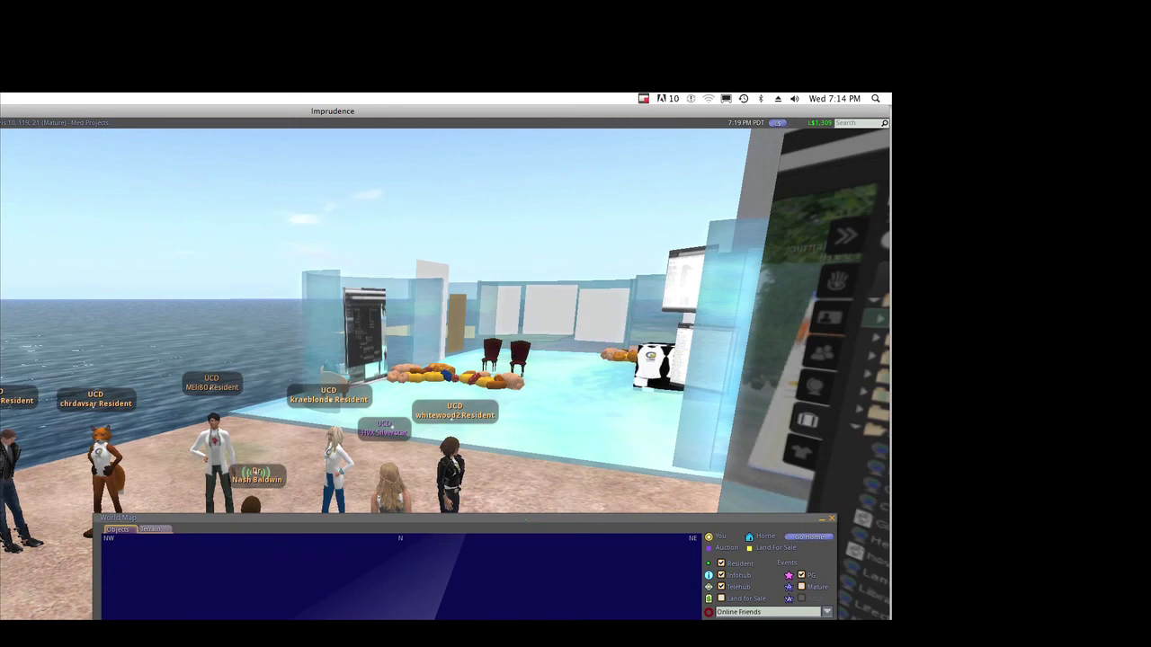
drag(526, 518, 504, 158)
drag(526, 518, 589, 493)
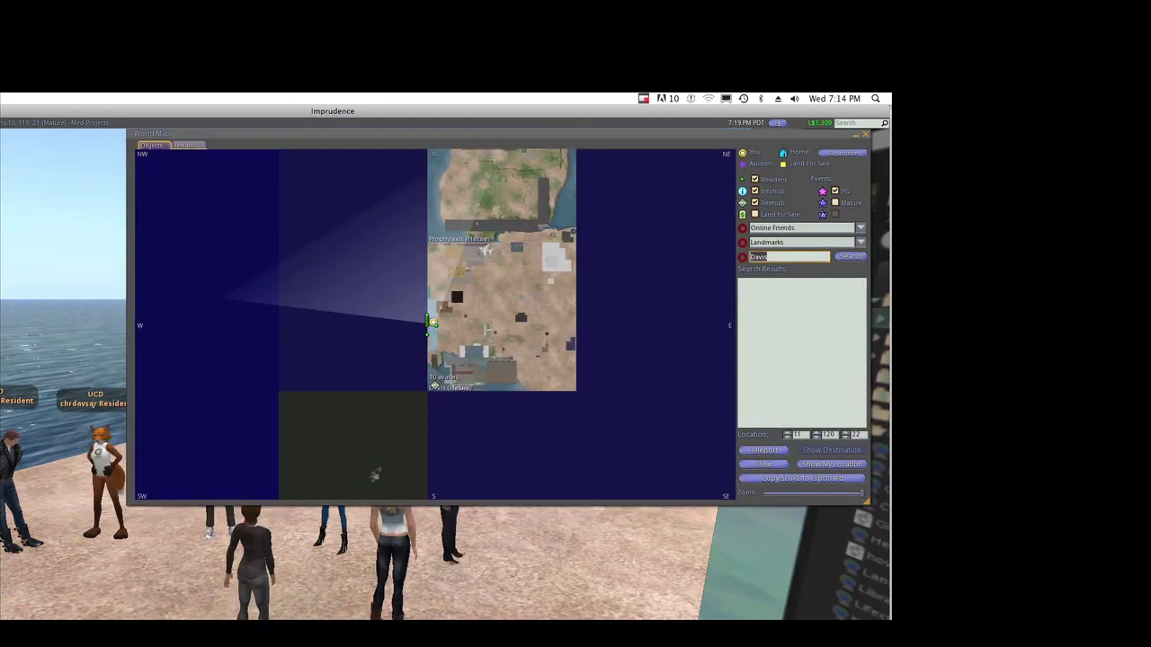
mouse_move(504, 133)
mouse_down()
mouse_move(542, 133)
mouse_move(189, 133)
mouse_up()
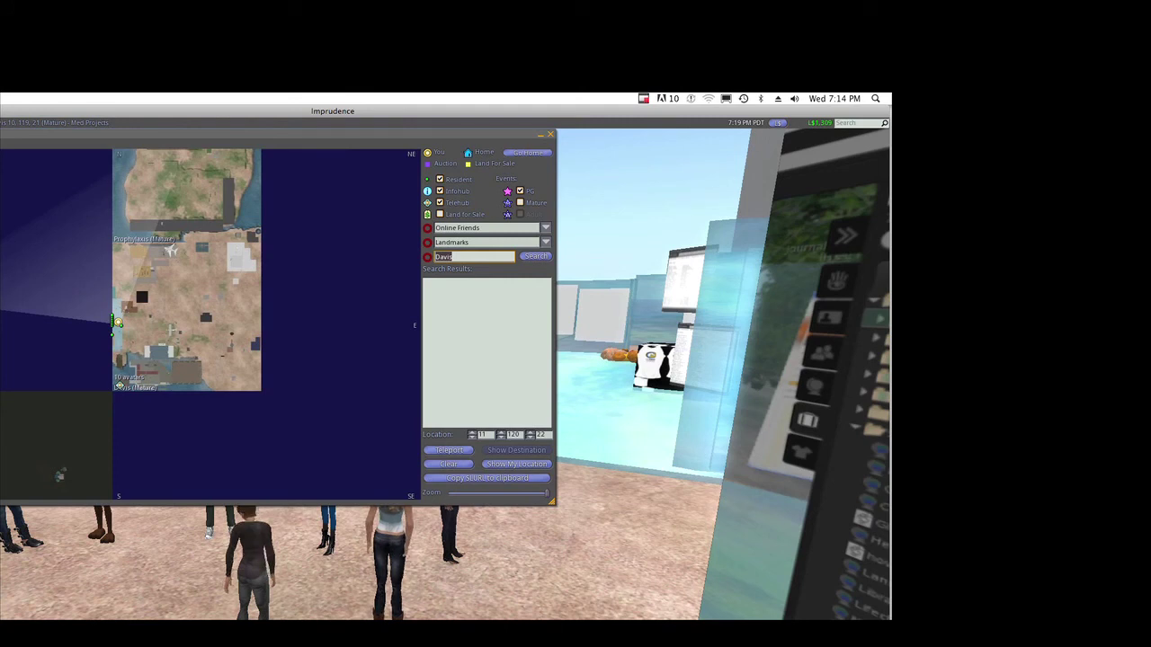
mouse_move(544, 493)
mouse_down()
mouse_move(437, 519)
mouse_move(229, 432)
mouse_up()
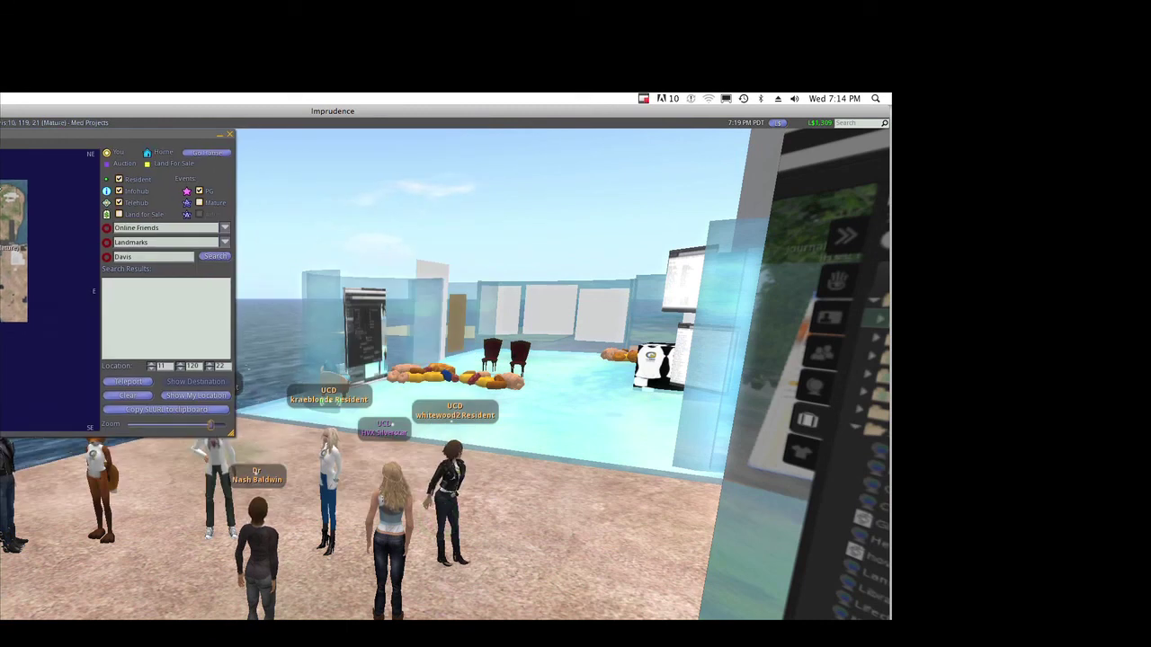
click(59, 123)
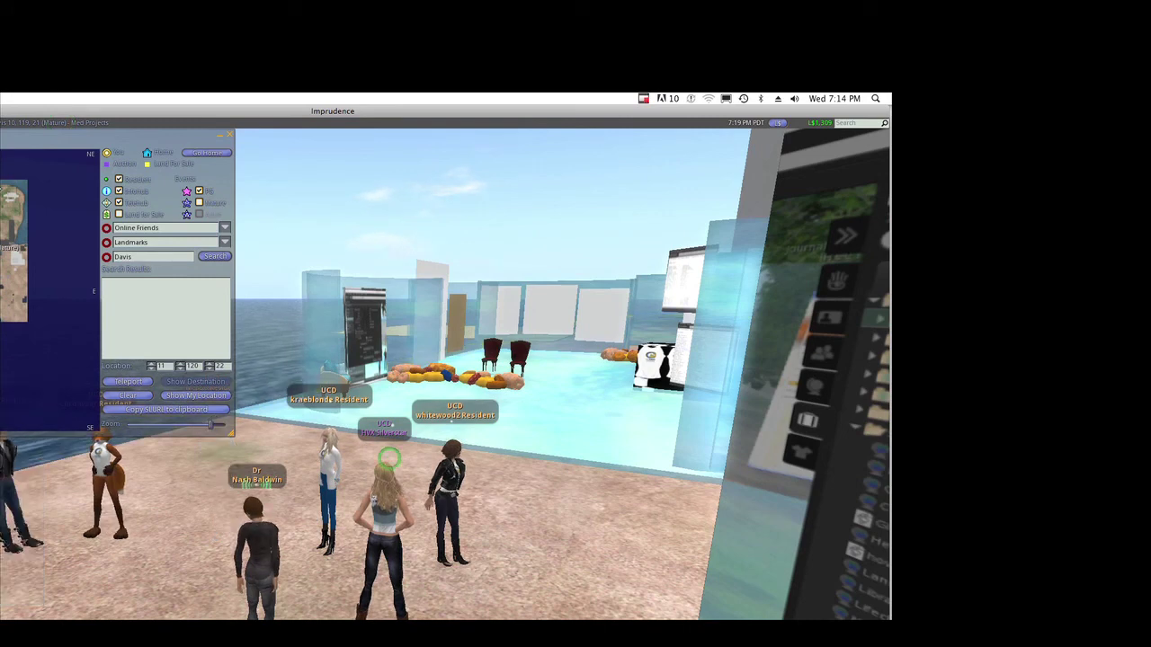
key(ctrl+m)
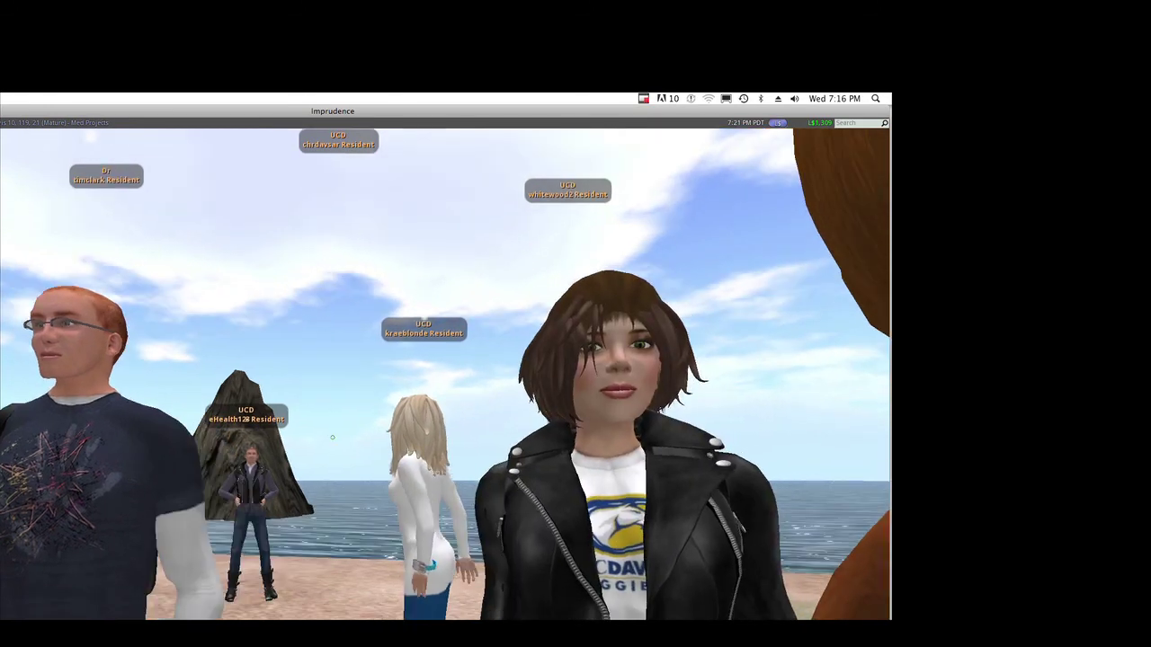
Orbit the camera around the scene of classmates.
drag(332, 437, 324, 432)
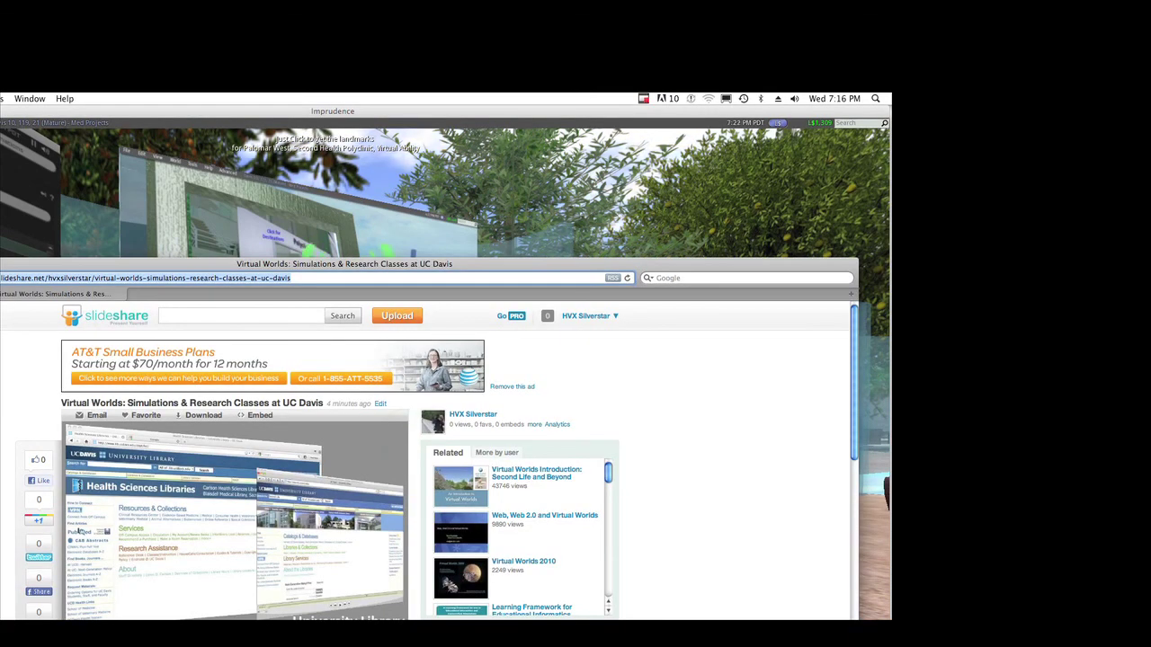
Switch away from the SlideShare presentation back to the virtual world.
key(super+Tab)
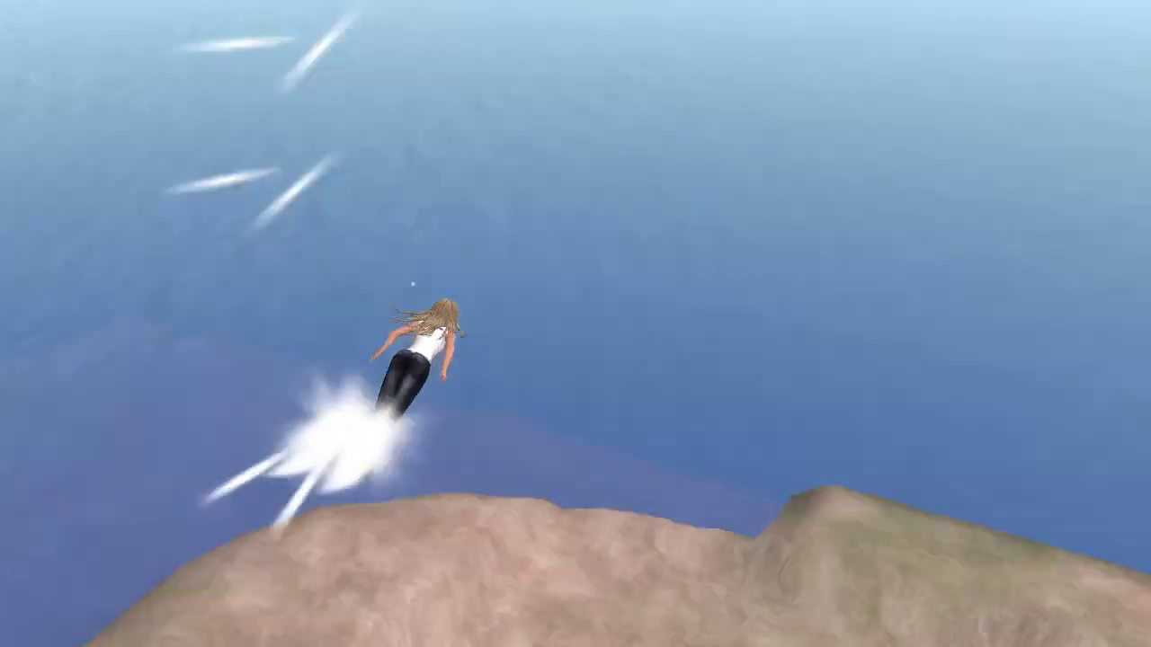
Walk the avatar across the plaza to the yellow survey wall.
key(Right)
key(Up)
key(Up)
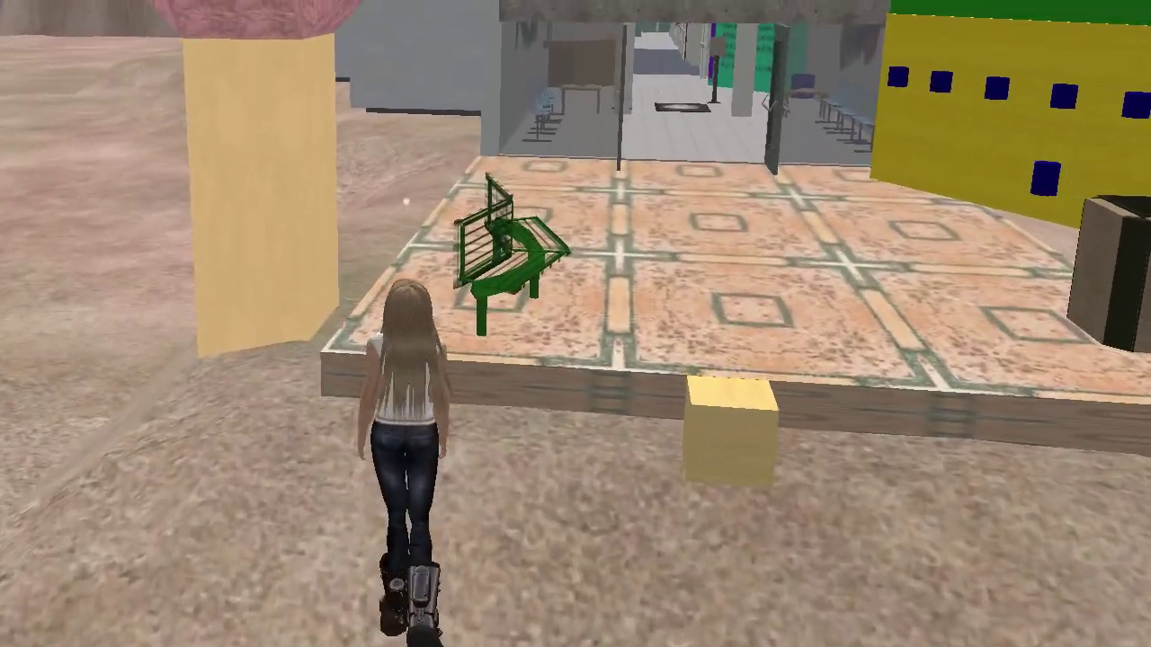
key(Up)
key(Up)
key(Left)
key(Left)
key(Up)
key(Up)
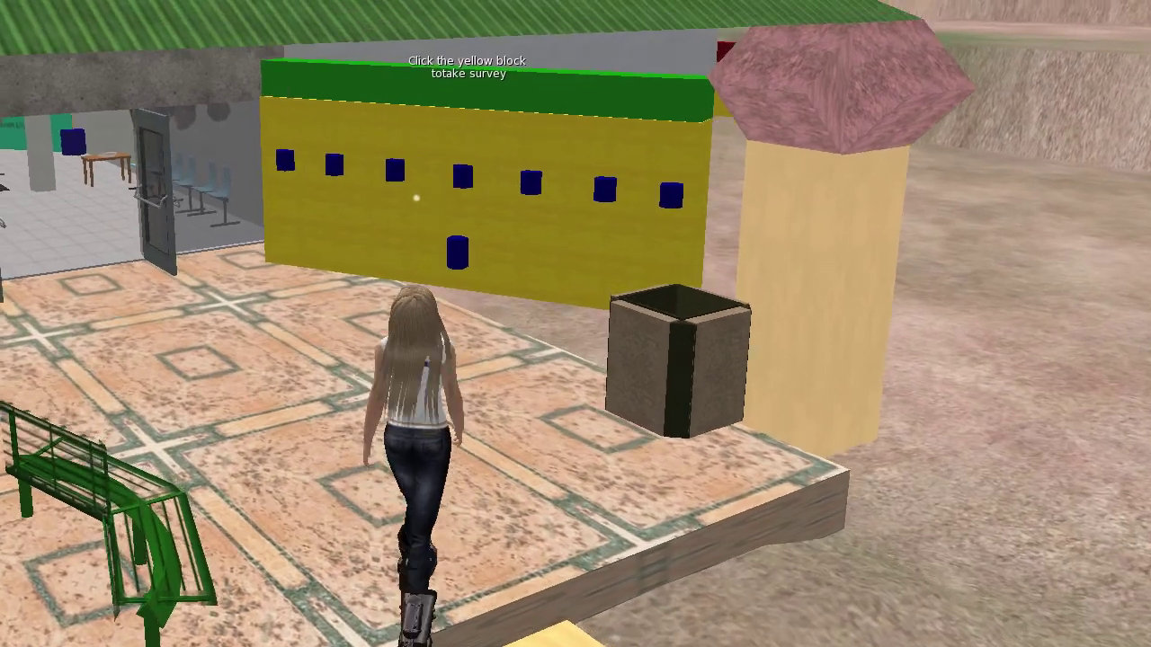
key(Left)
key(Up)
key(Up)
key(Up)
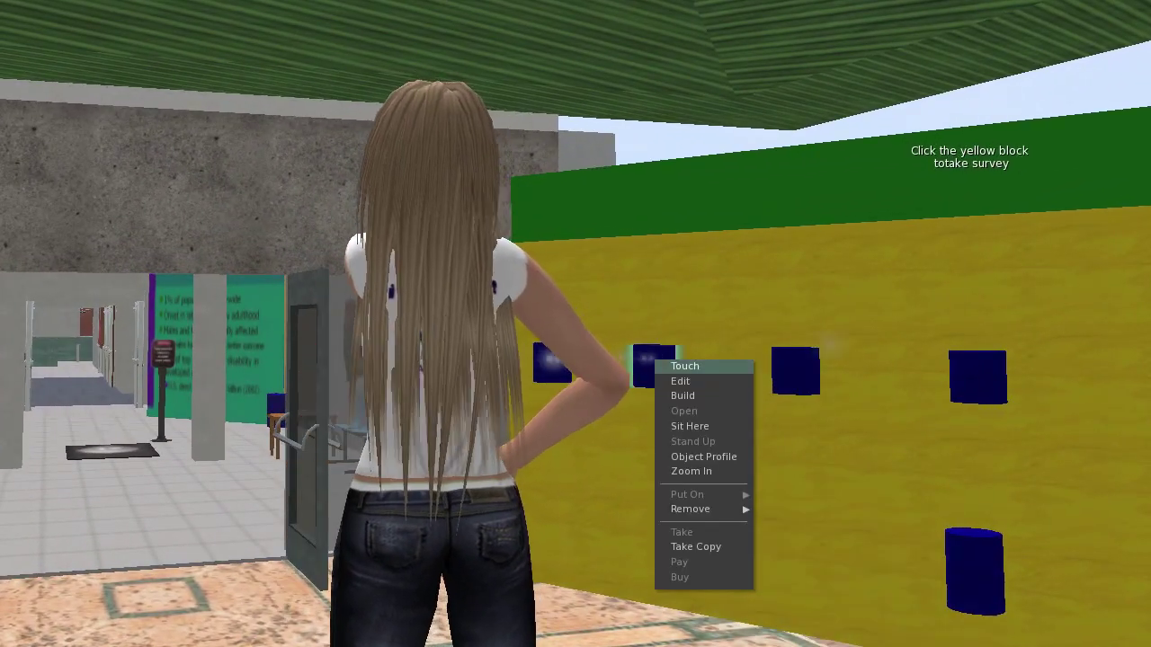
Touch the blue block on the survey wall to start the survey.
click(685, 366)
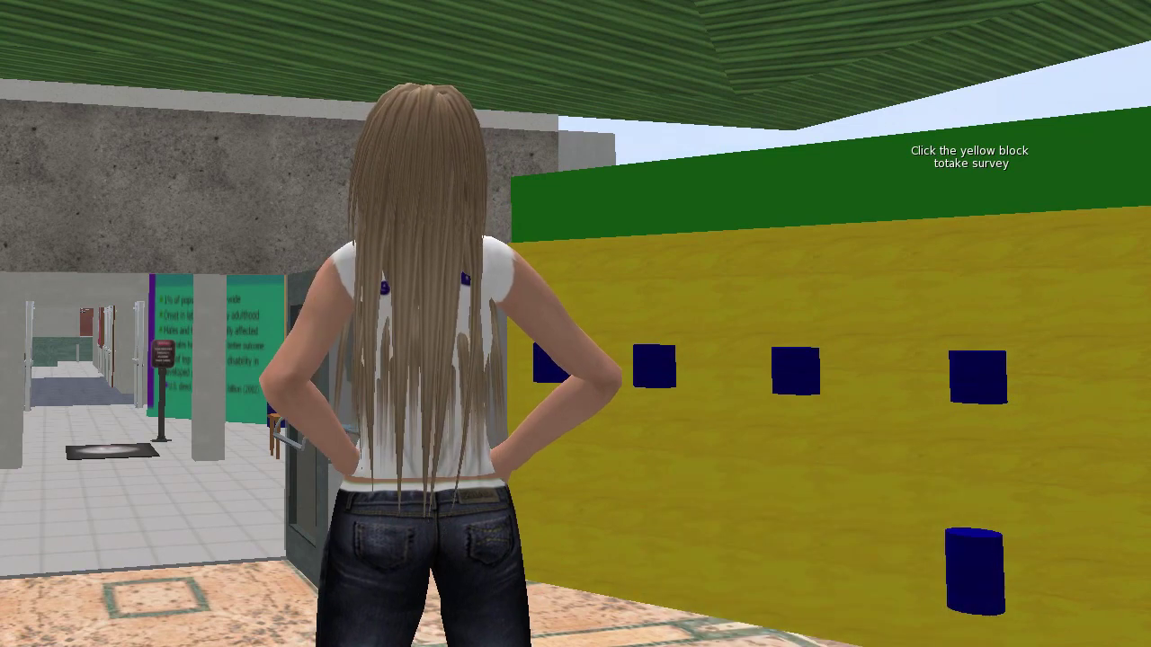
scroll(576, 323, up, 5)
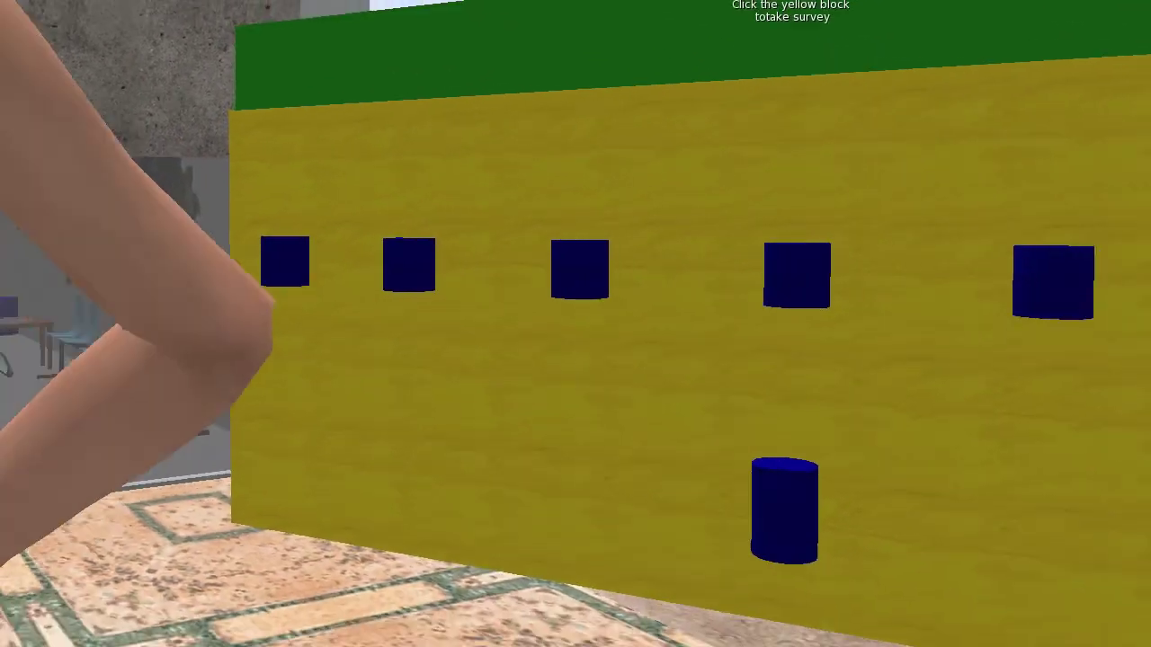
scroll(575, 324, down, 3)
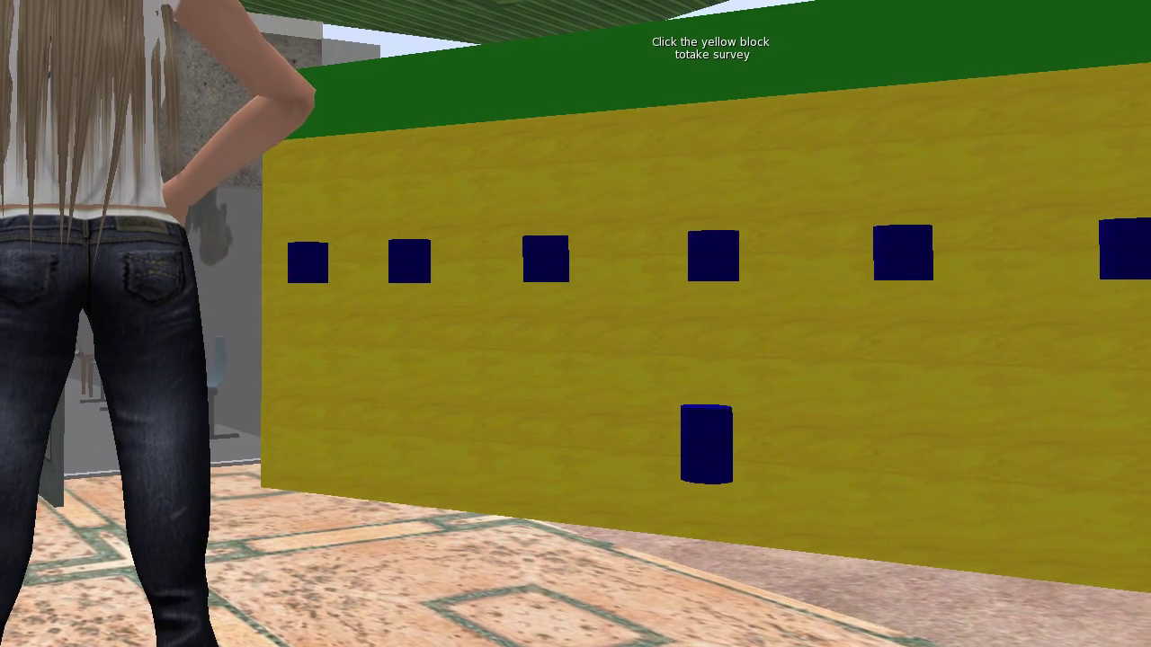
right_click(404, 260)
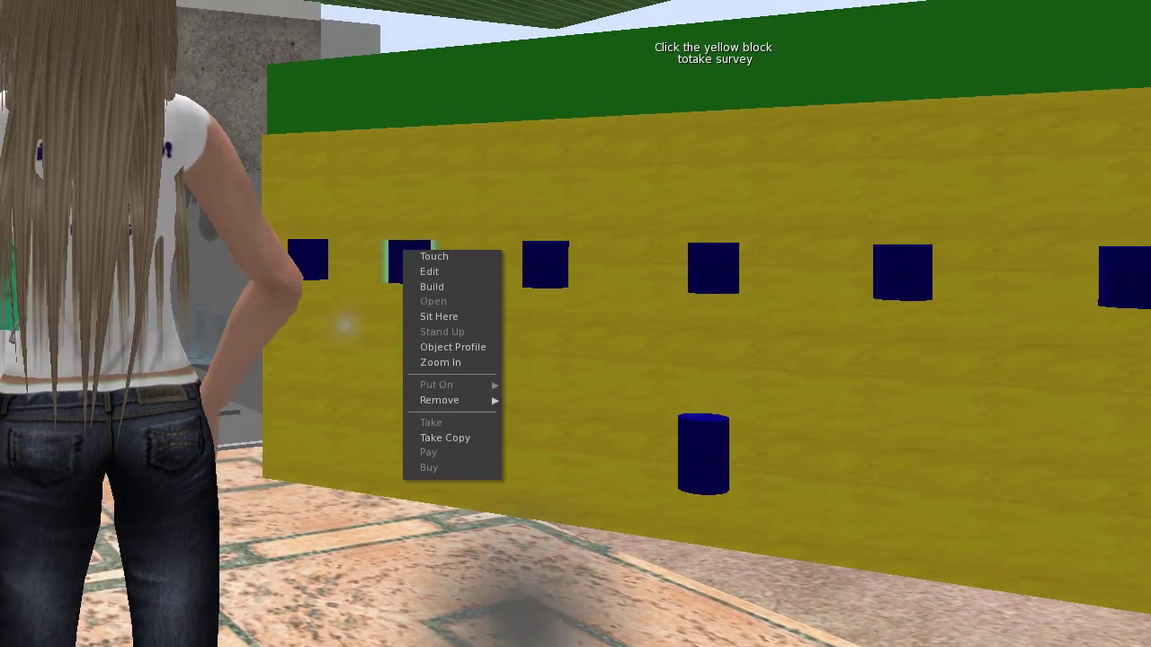
click(441, 257)
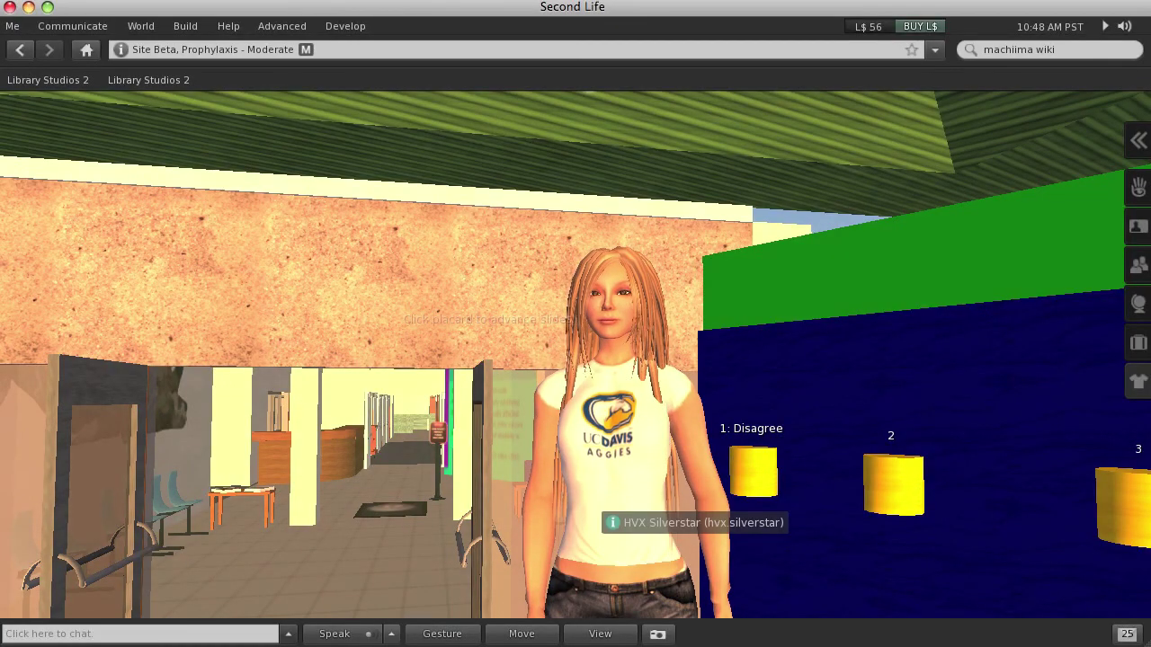
Edit the avatar's shape to a thicker body and a height of 1.95 m.
right_click(627, 468)
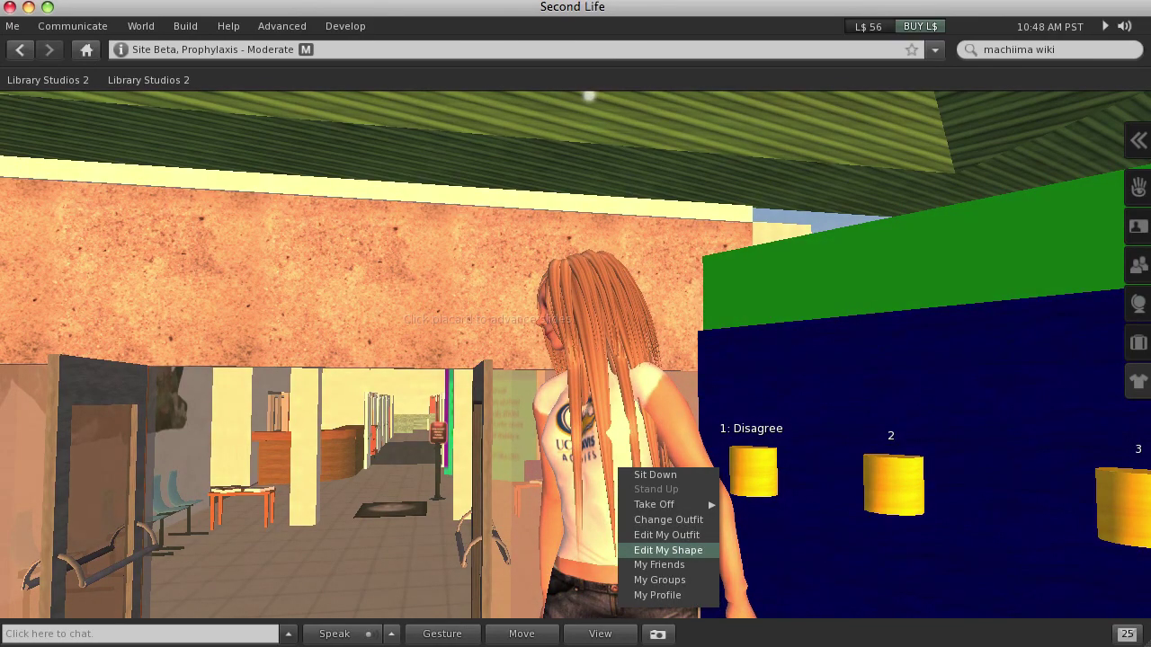
click(668, 549)
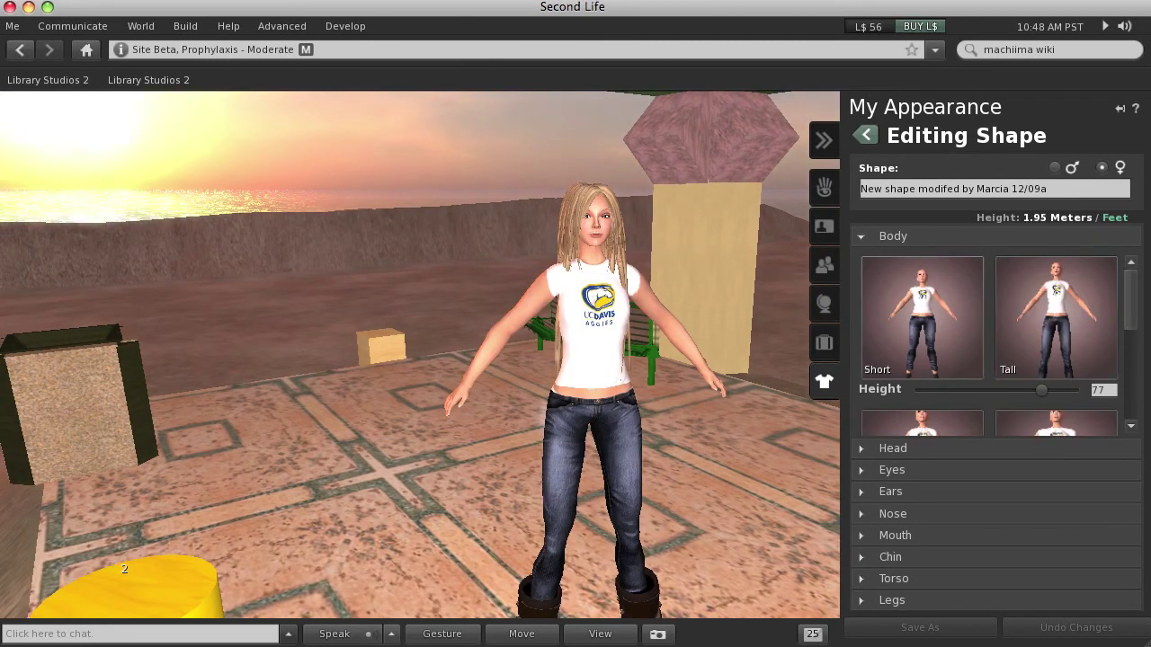
drag(1040, 390, 913, 389)
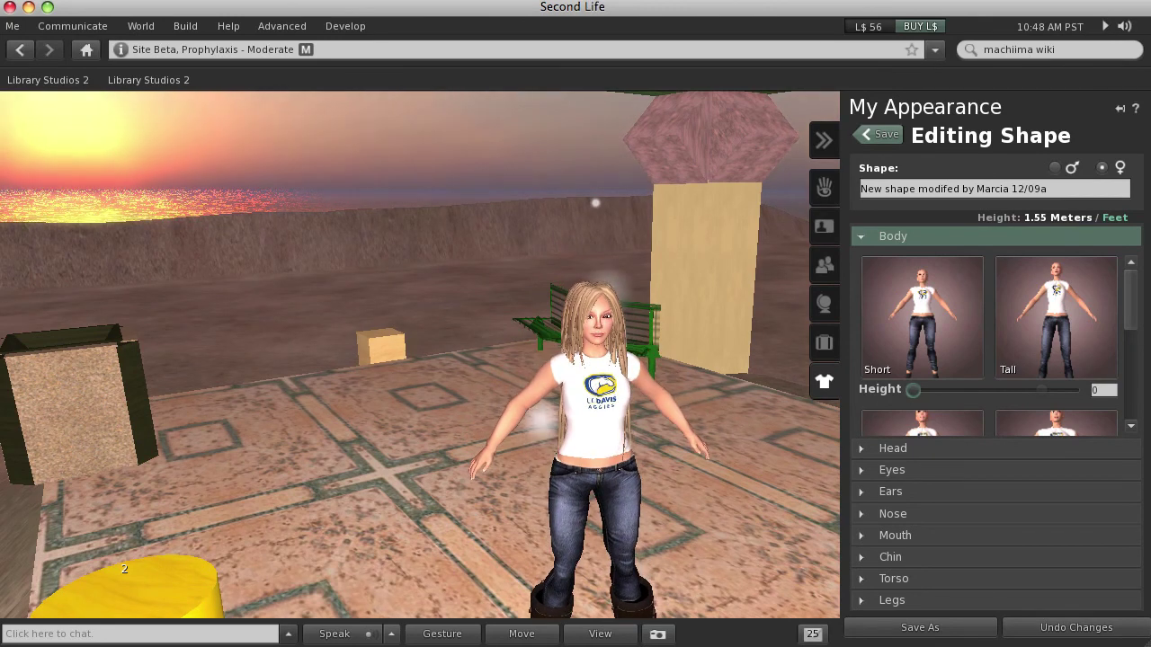
scroll(989, 342, down, 5)
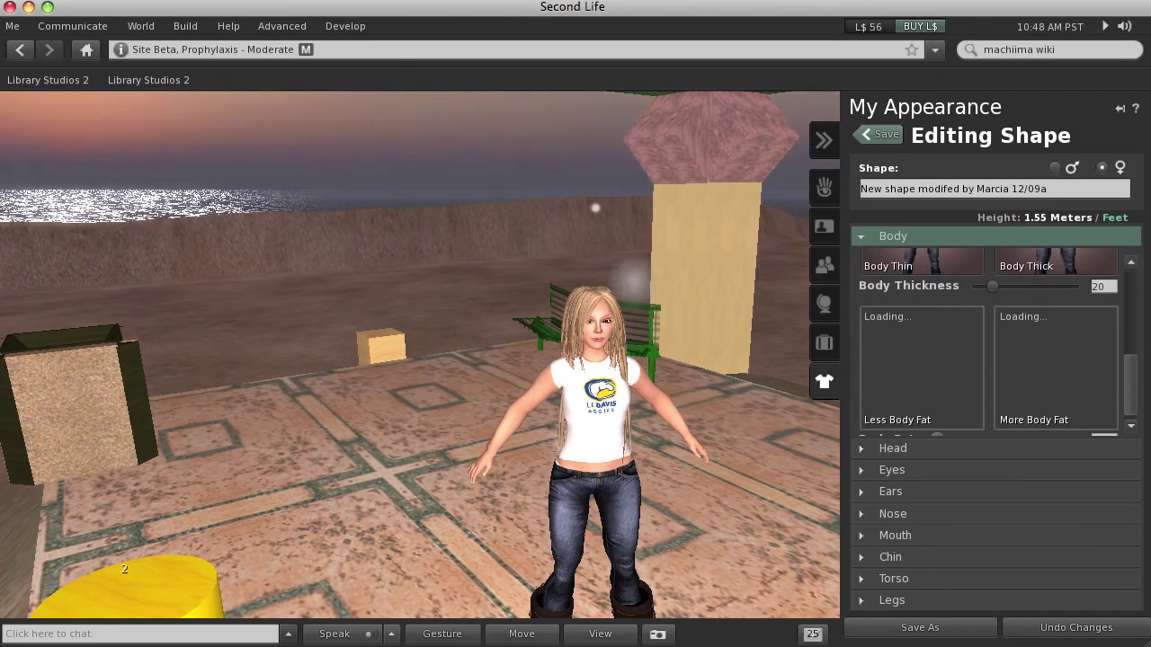
scroll(989, 360, down, 2)
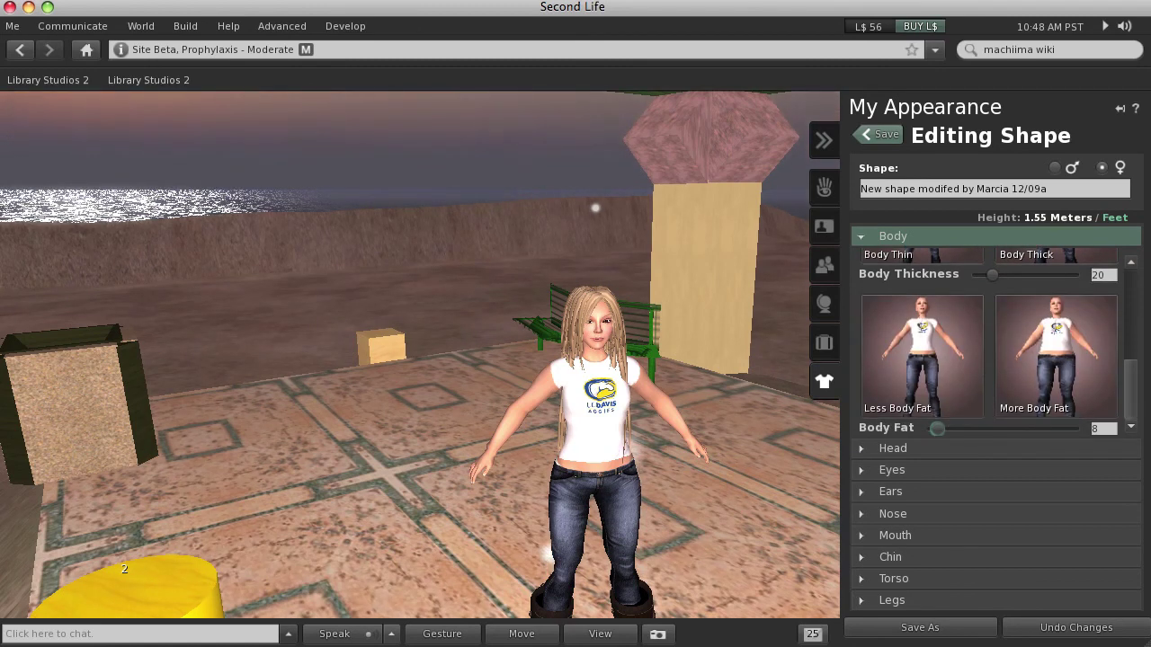
drag(936, 428, 934, 428)
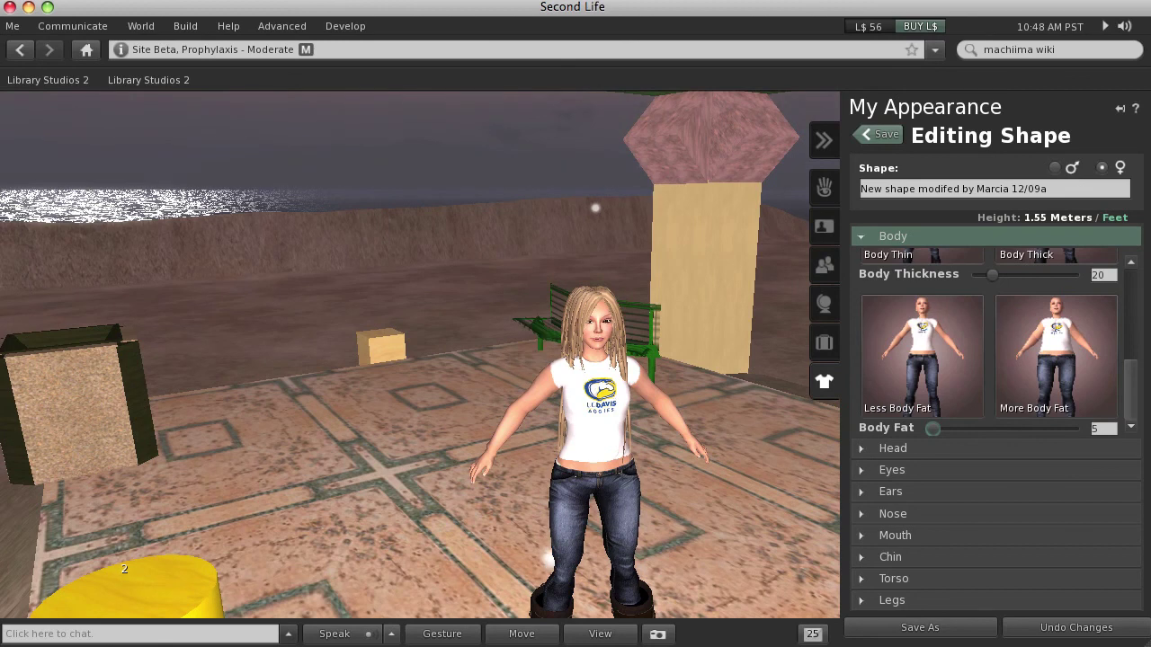
scroll(989, 351, up, 4)
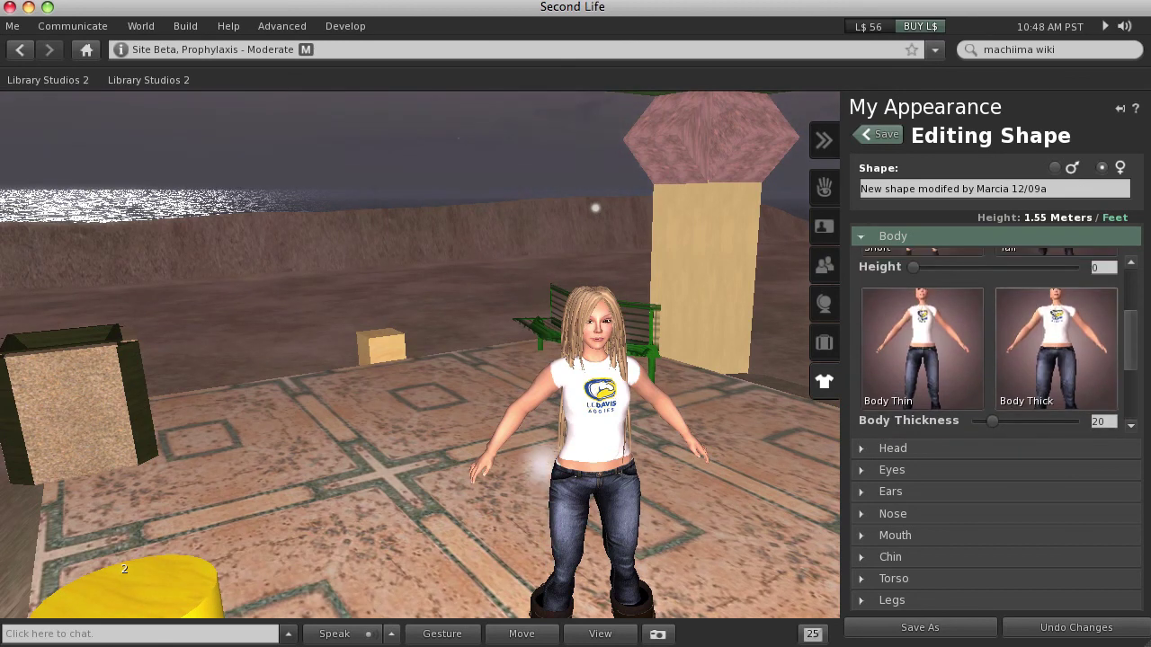
drag(992, 422, 1001, 422)
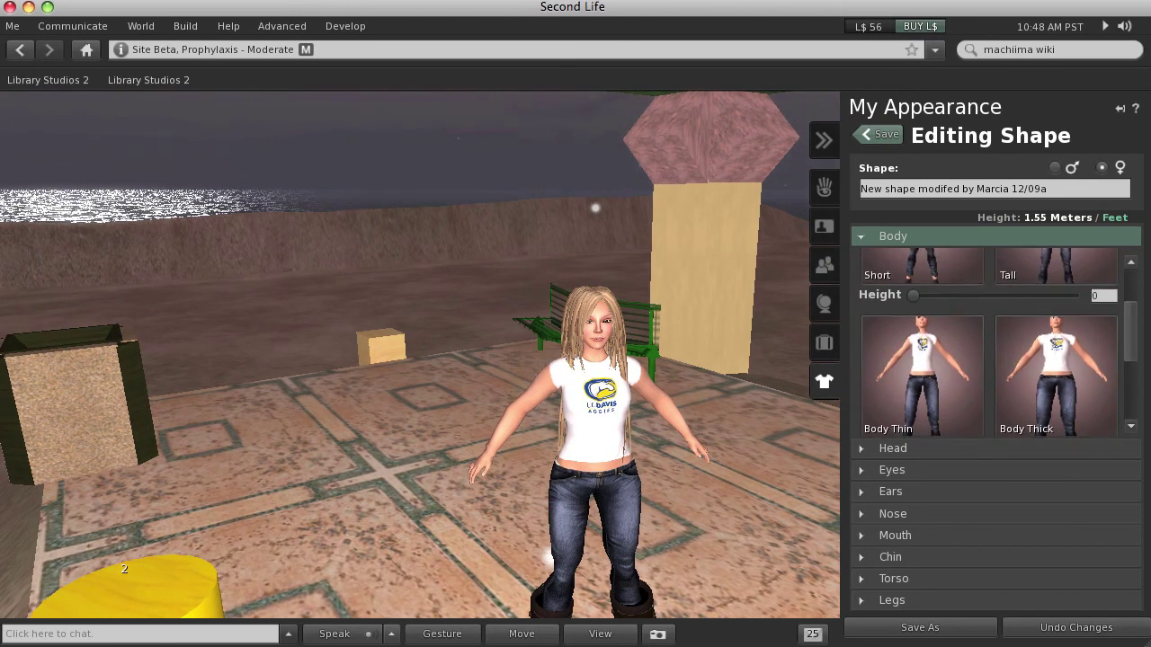
scroll(989, 342, up, 4)
drag(913, 390, 937, 389)
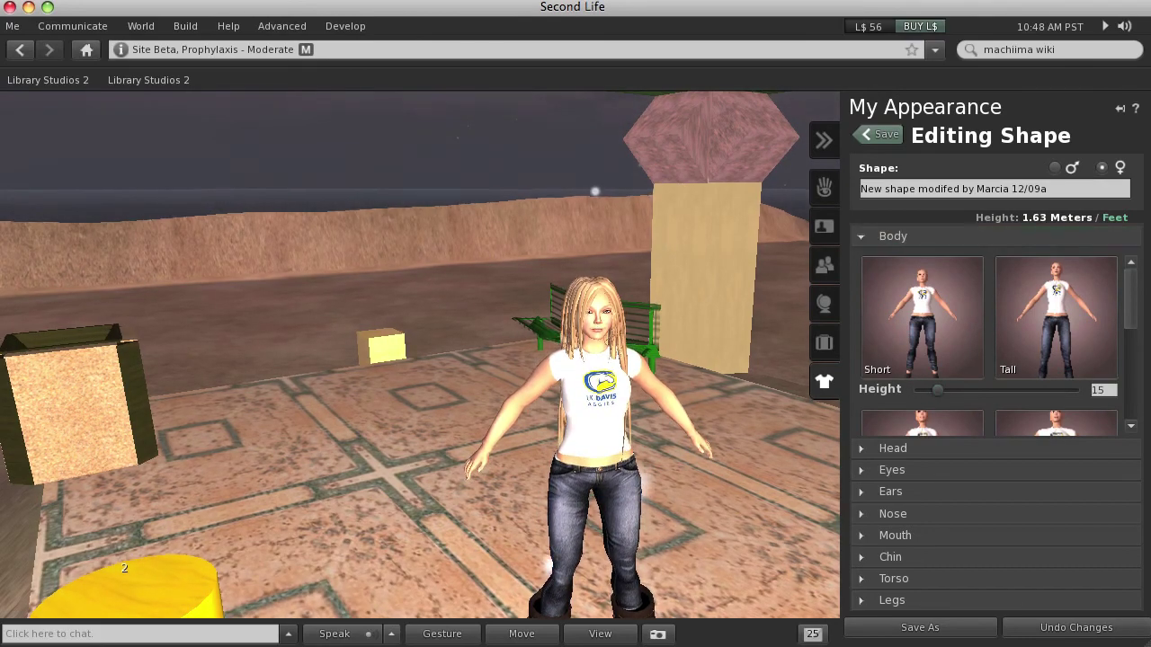
key(Left)
key(Left)
key(Left)
key(Left)
key(Left)
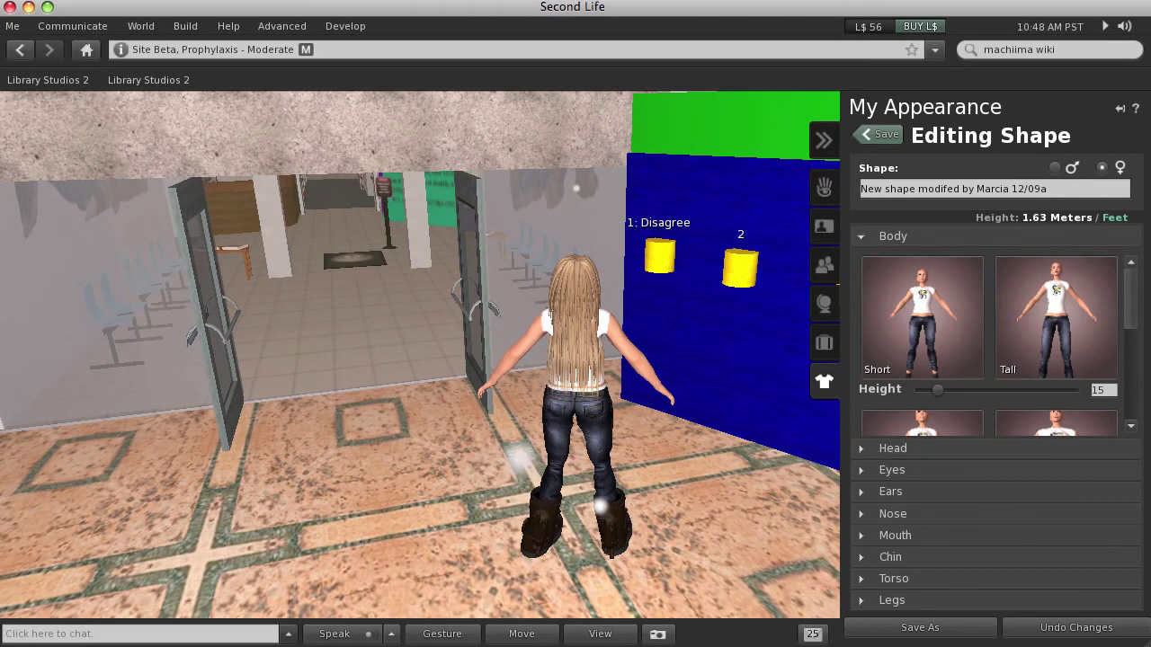
drag(937, 390, 1029, 389)
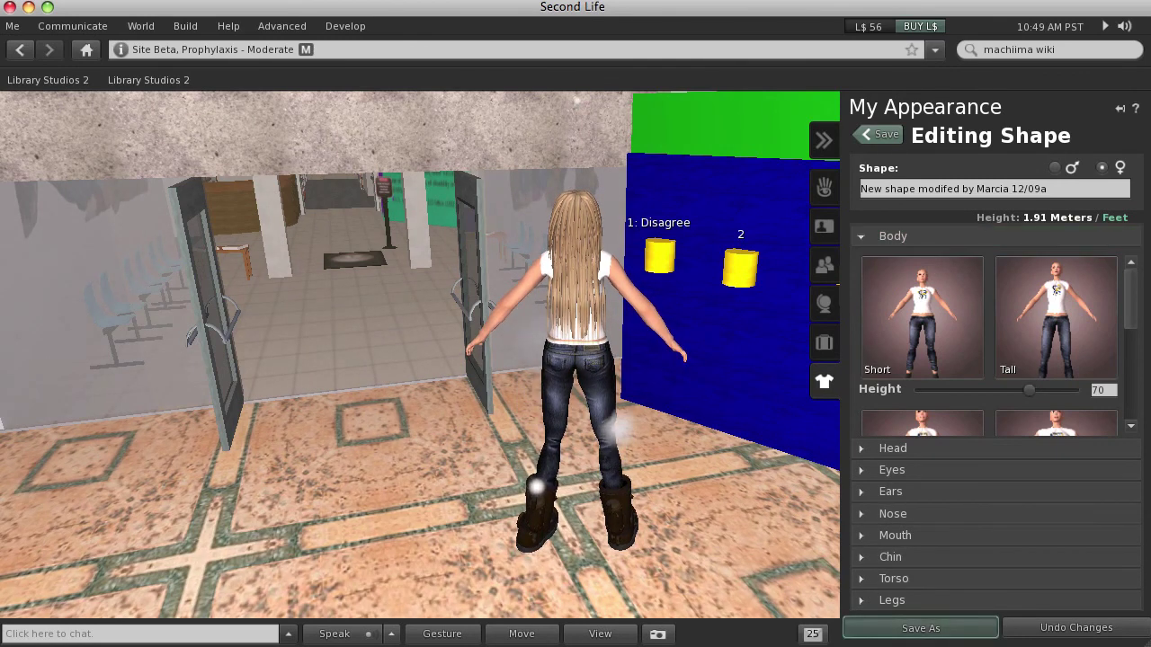
Save the edited shape as a new inventory item under a new name.
click(920, 627)
click(387, 339)
text(modifed by Marcia 12/09a (new) short)
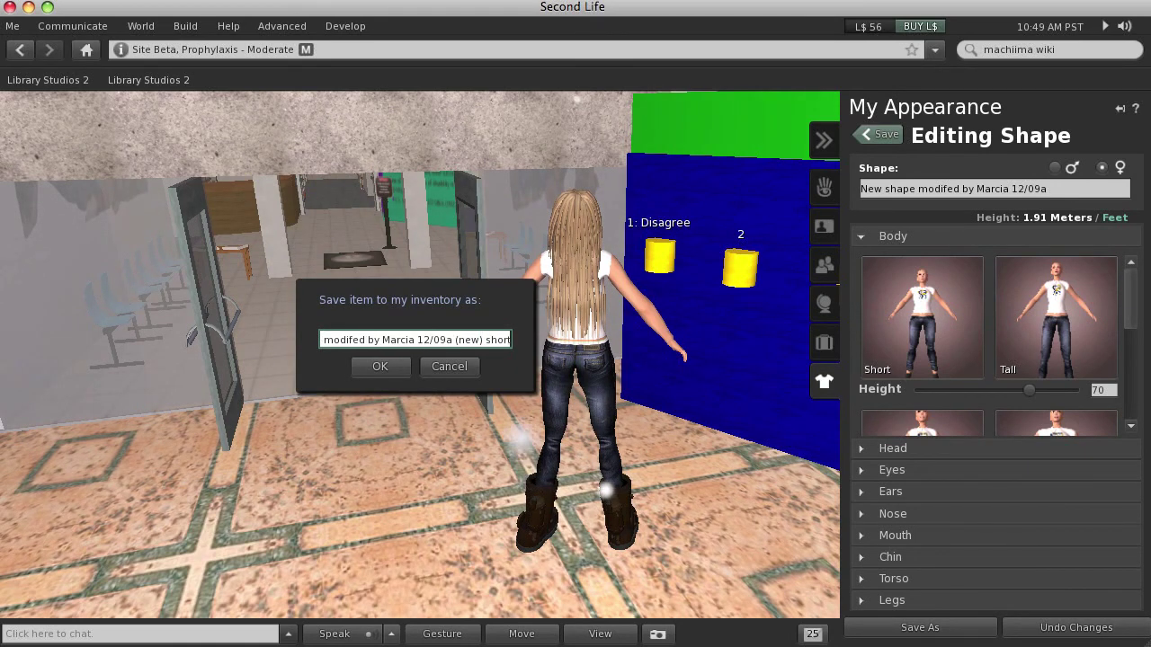
click(380, 365)
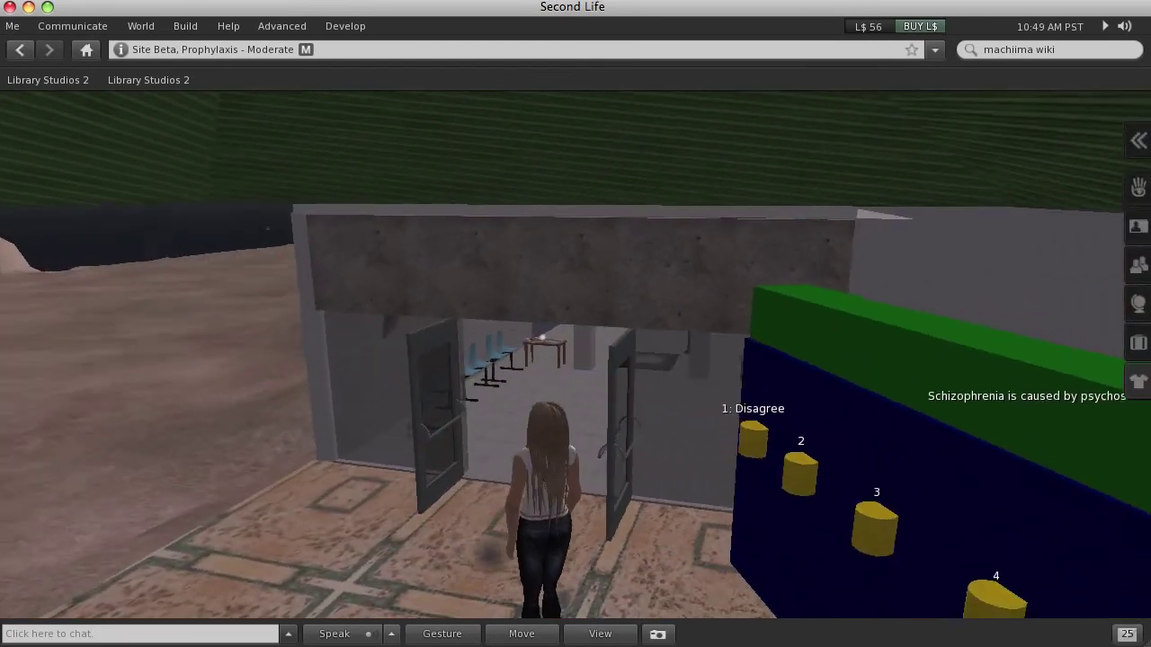
Walk the avatar through the doorway into the building.
key(Up)
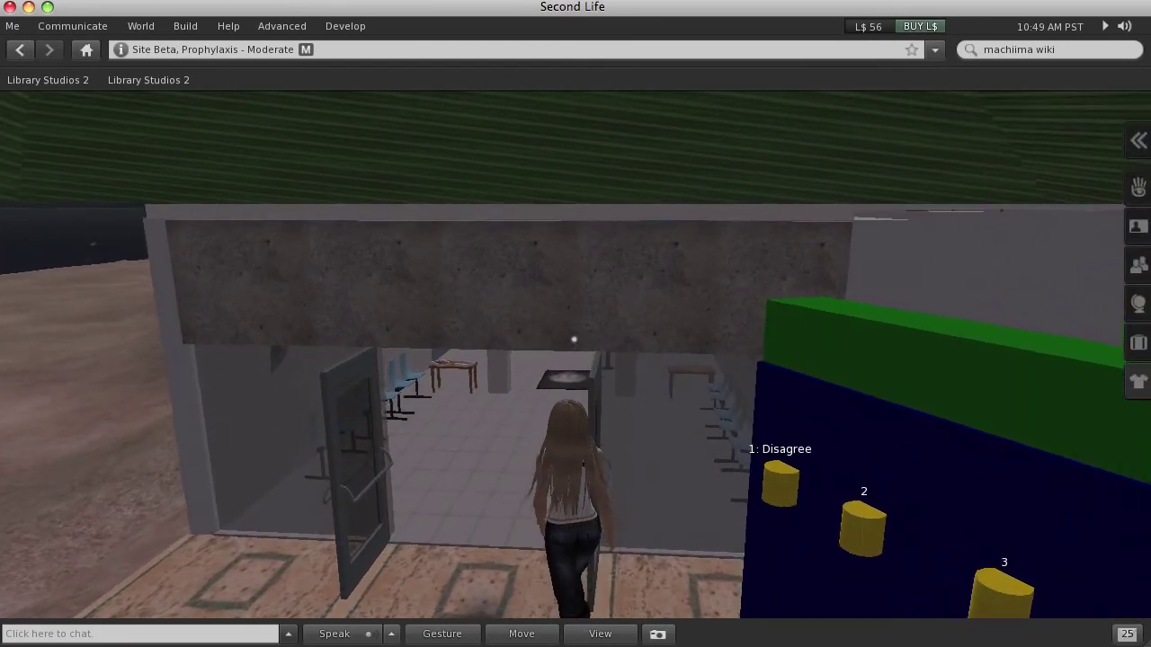
key(Up)
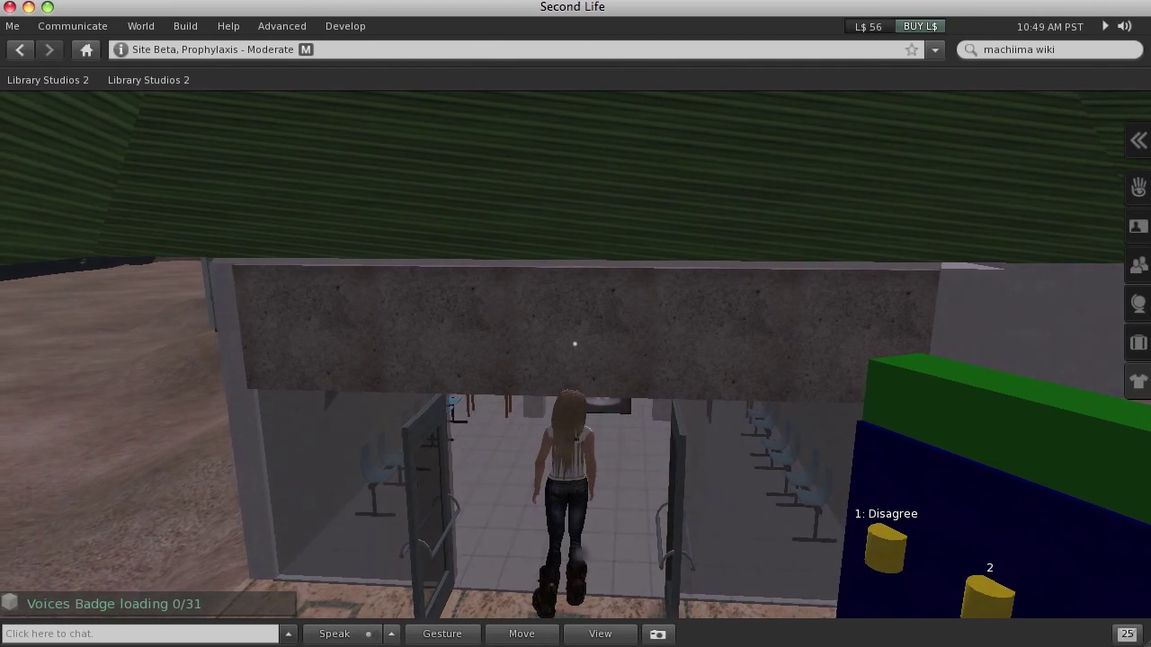
key(Up)
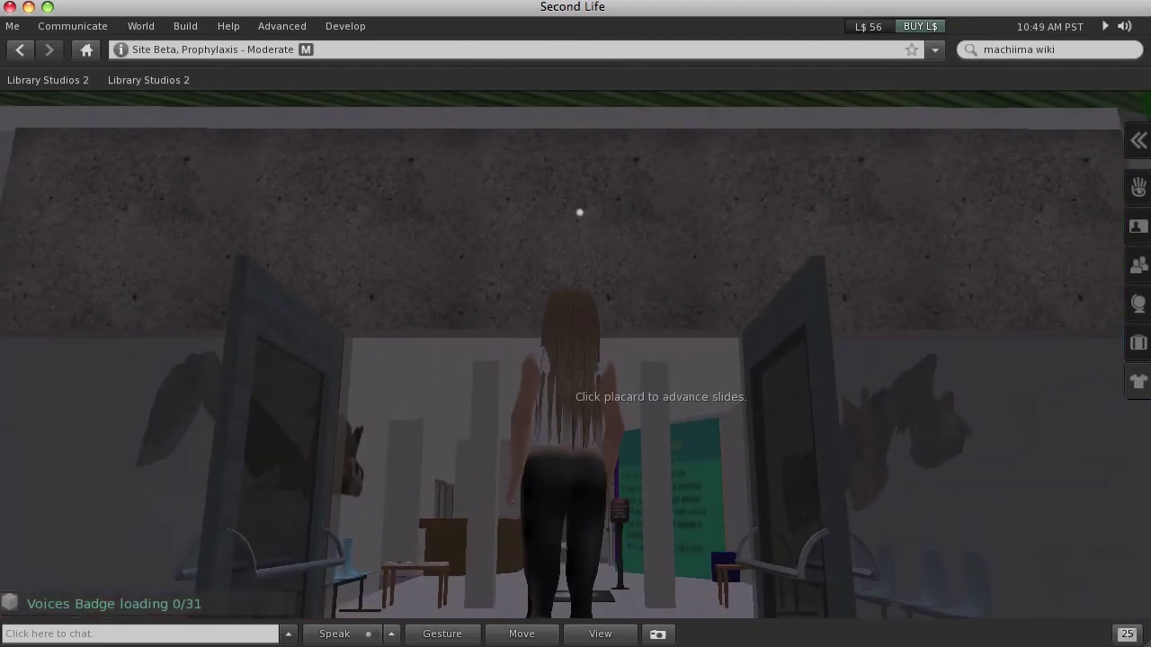
Lower the avatar's height to 1.62 m and go back to the outfit editor.
right_click(576, 360)
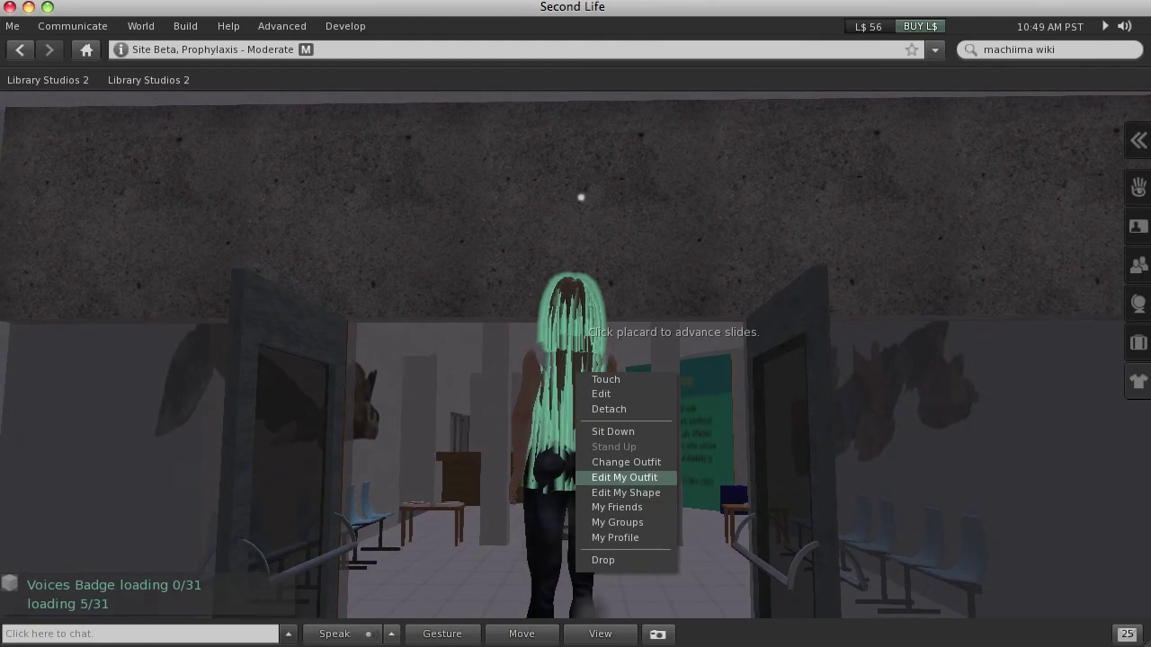
click(625, 493)
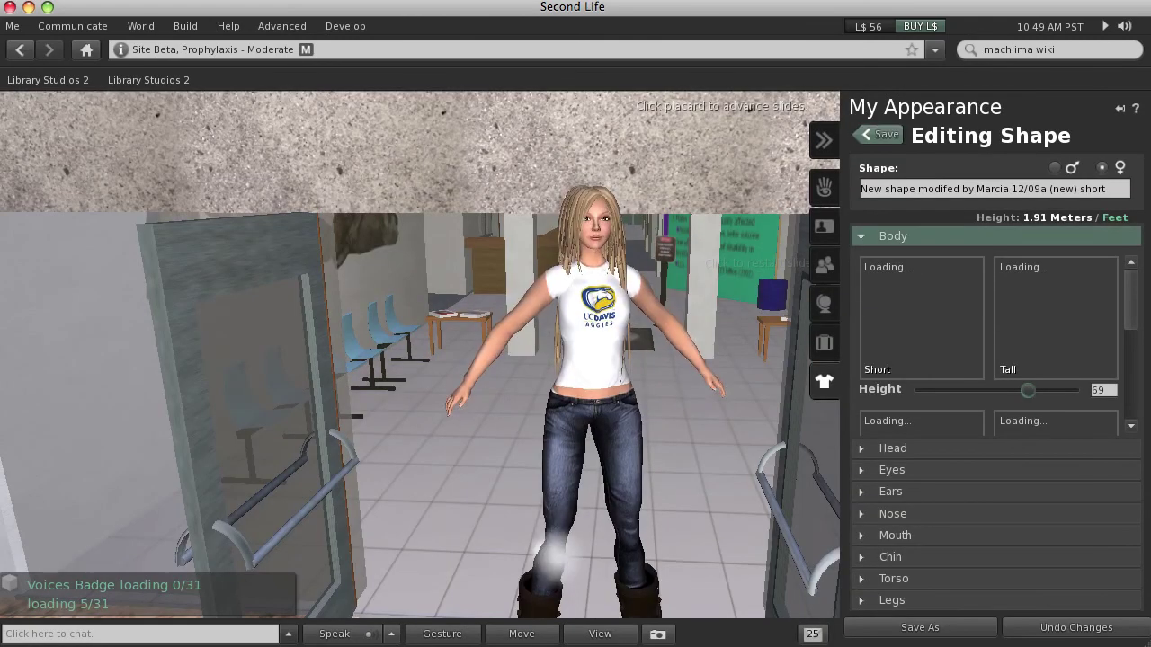
drag(1028, 389, 935, 389)
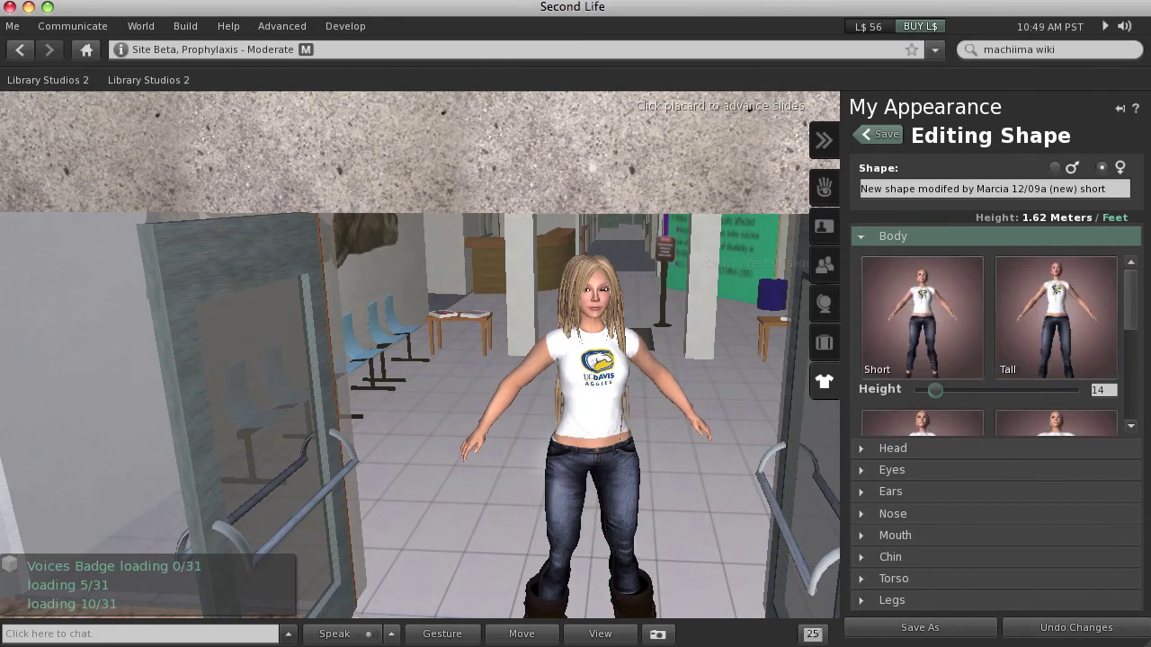
click(865, 135)
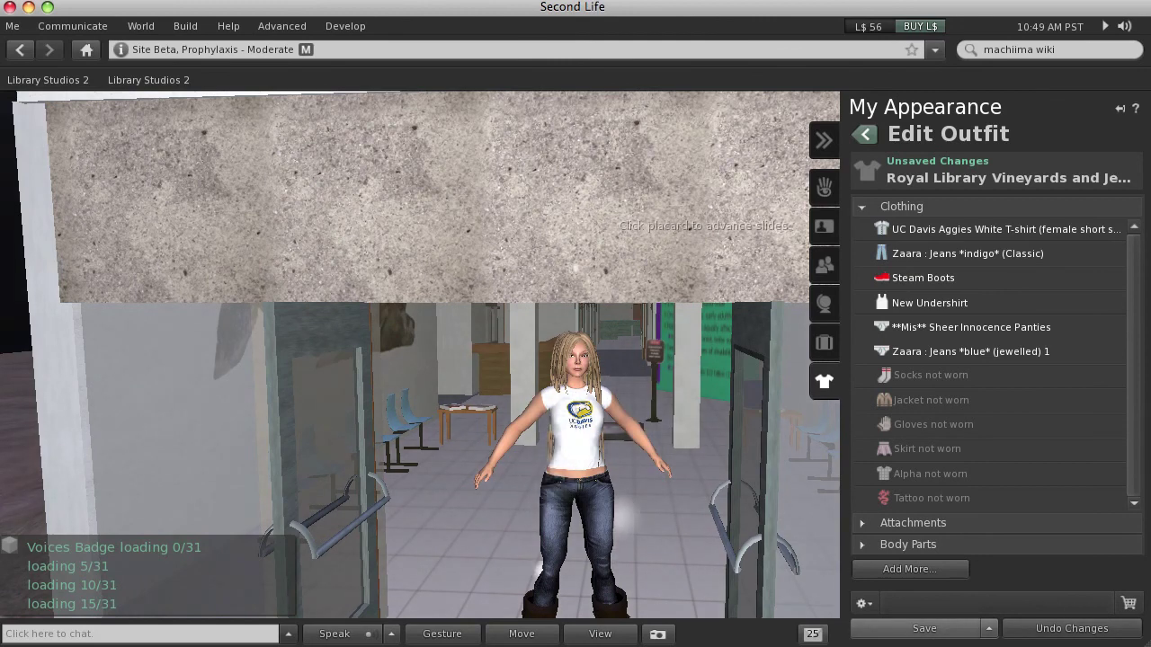
Save the avatar's current clothing as a new outfit.
click(988, 628)
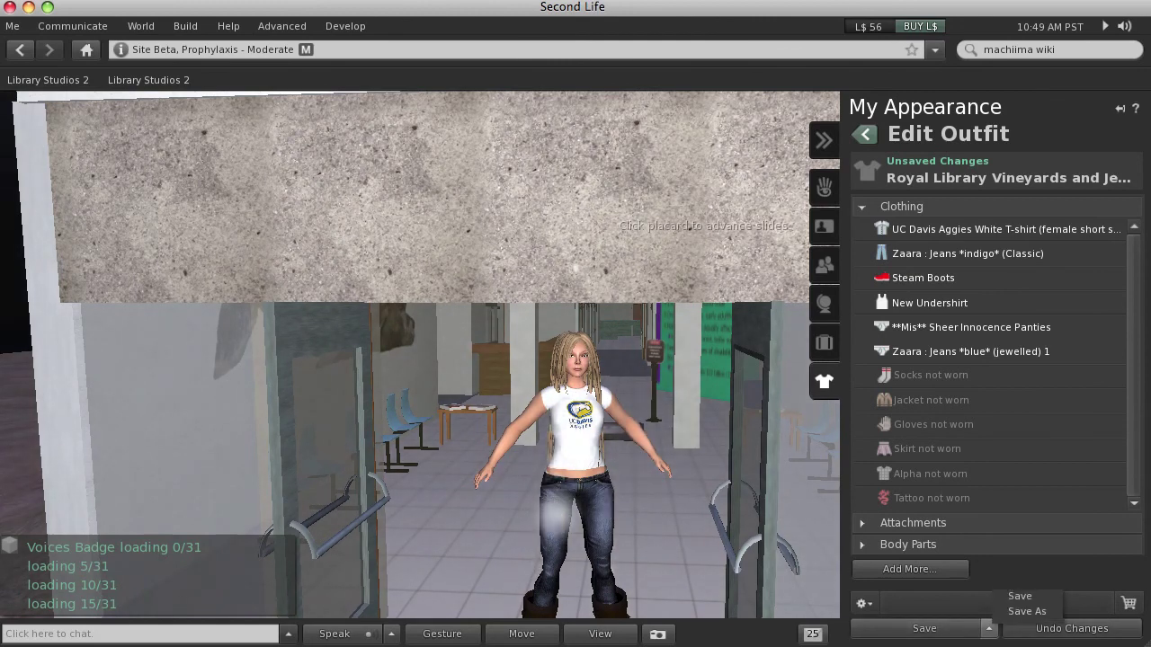
click(1026, 612)
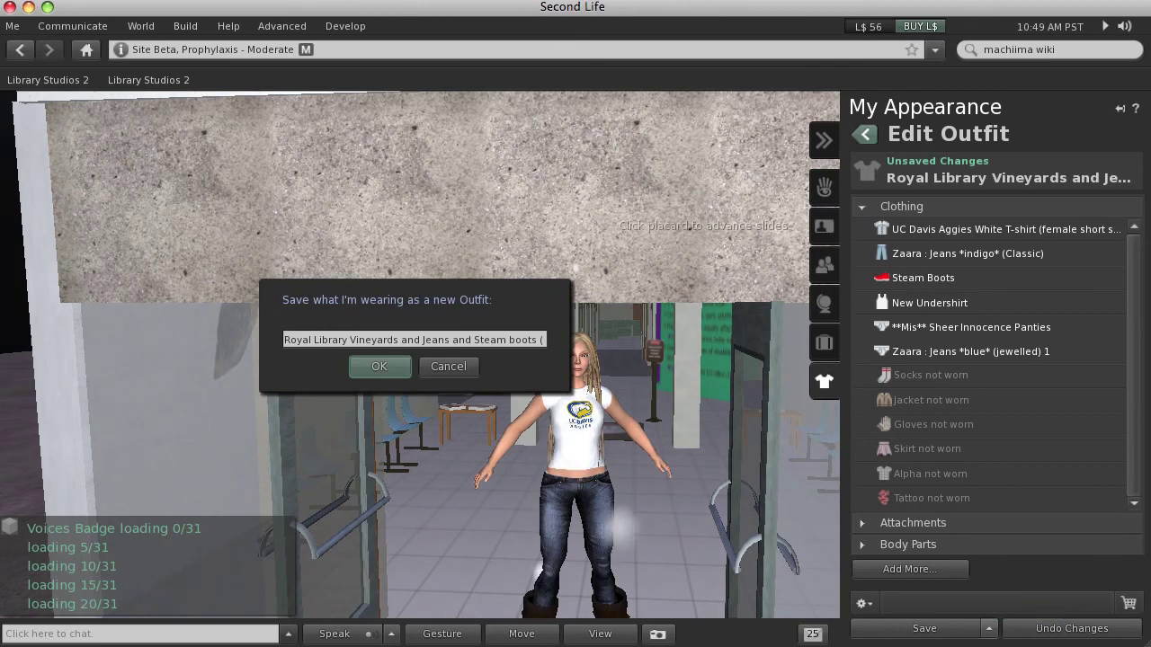
click(529, 340)
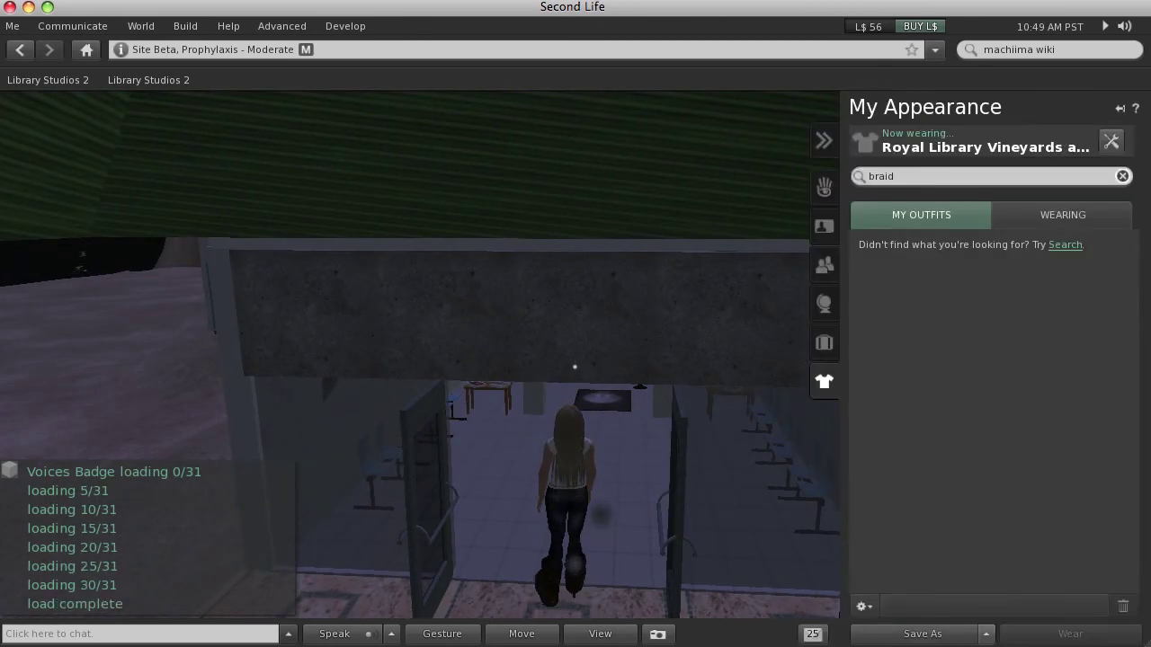
Walk through the clinic interior up to the slideshow placard.
key(Up)
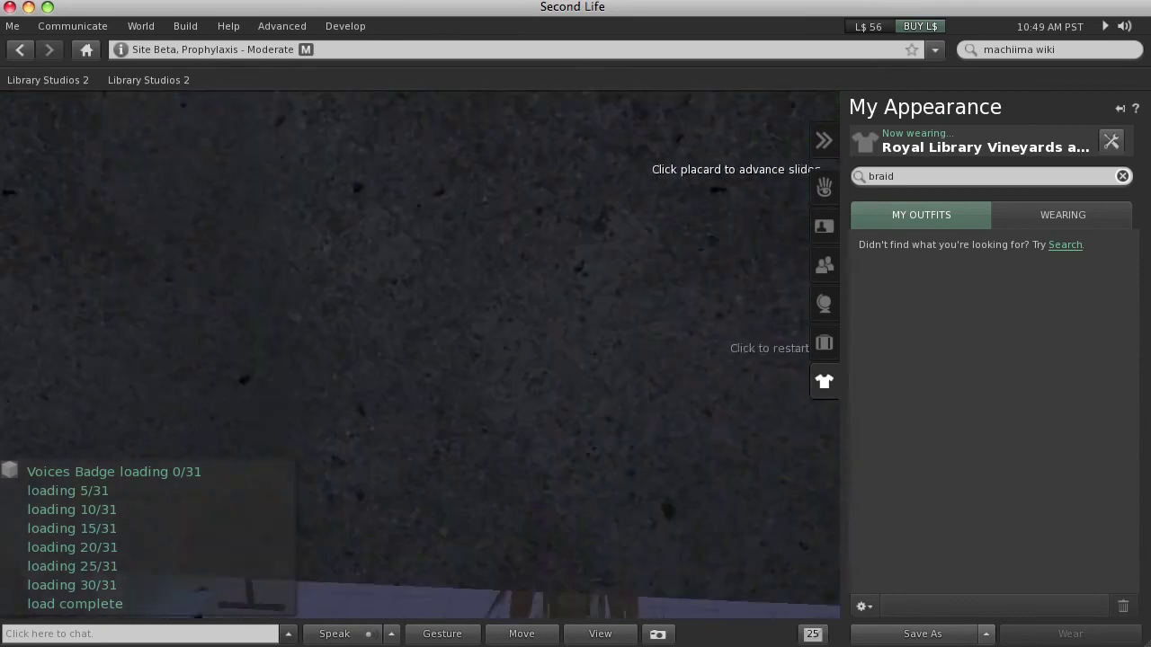
key(Up)
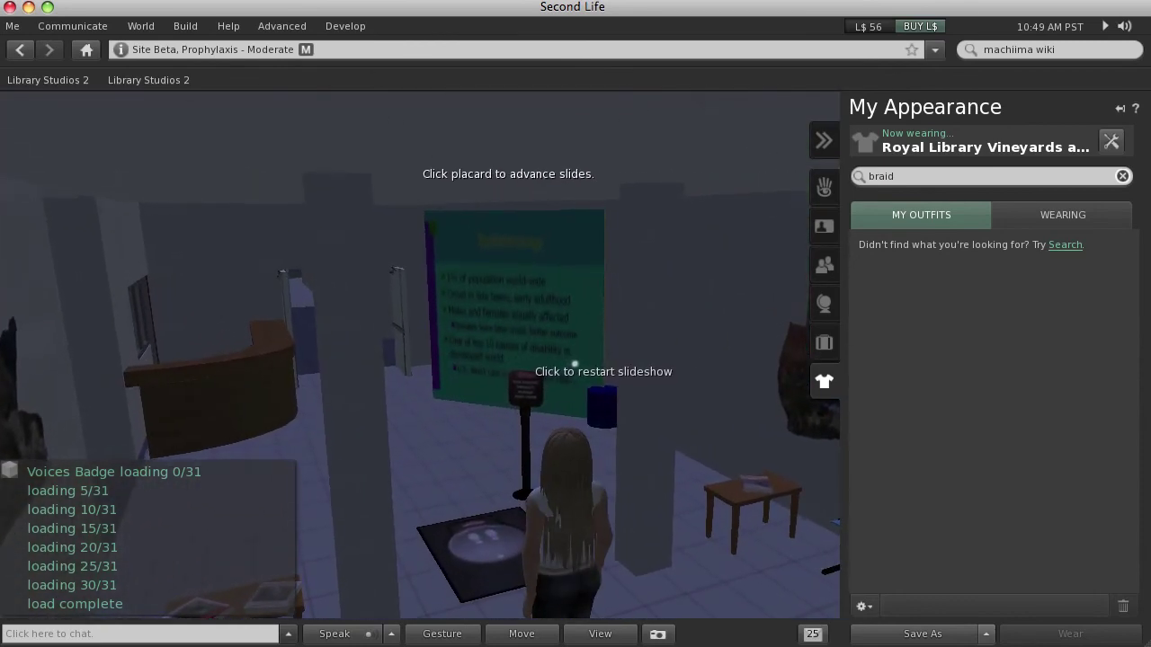
key(Up)
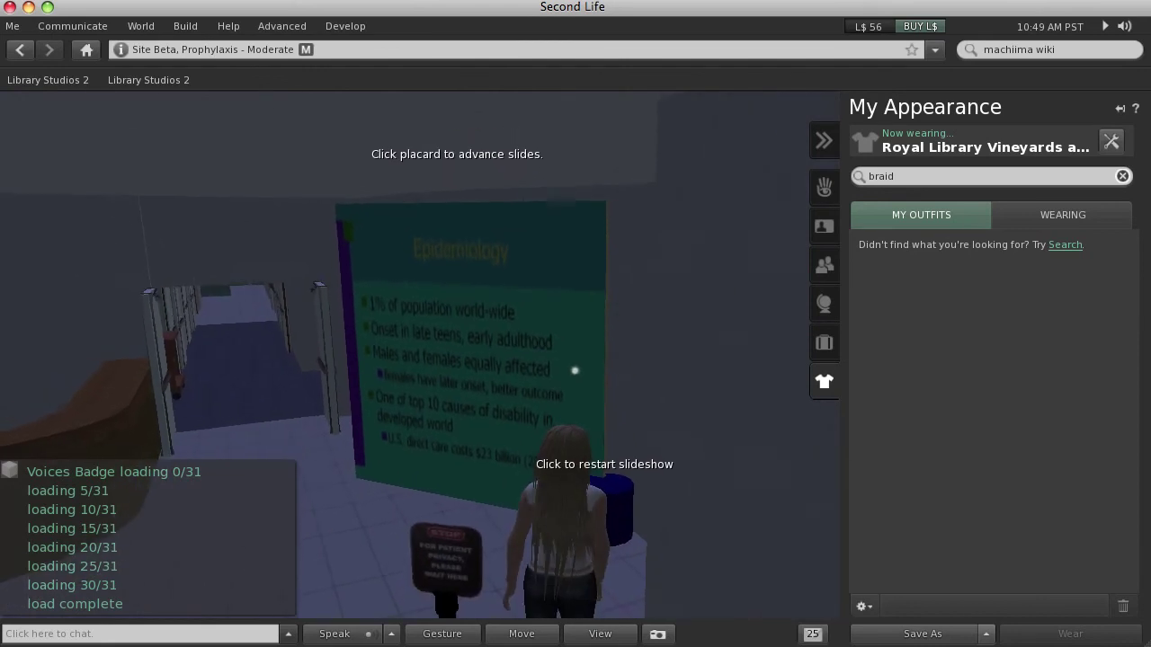
key(Up)
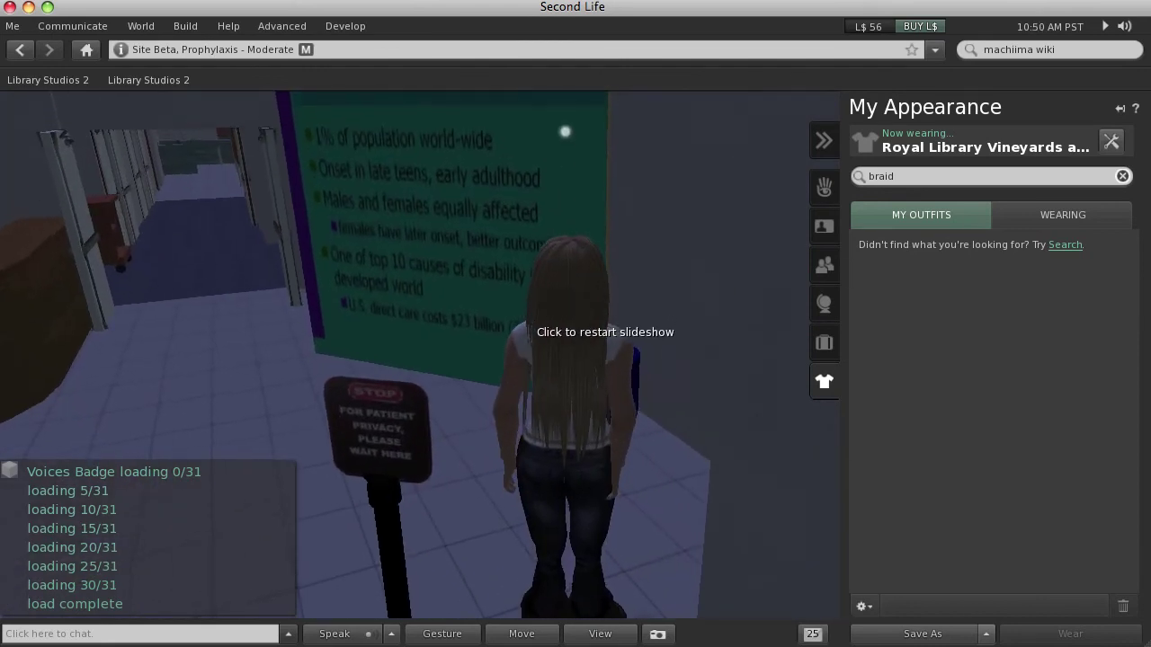
key(Up)
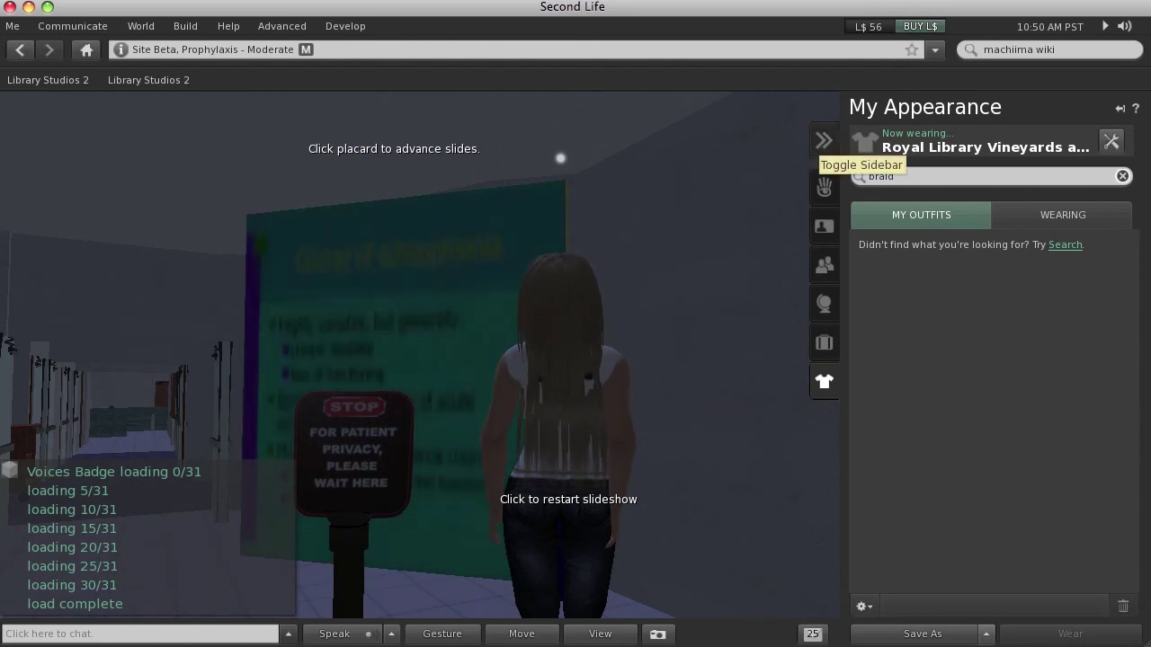
Hide the appearance sidebar and set the scene lighting to midday.
click(823, 140)
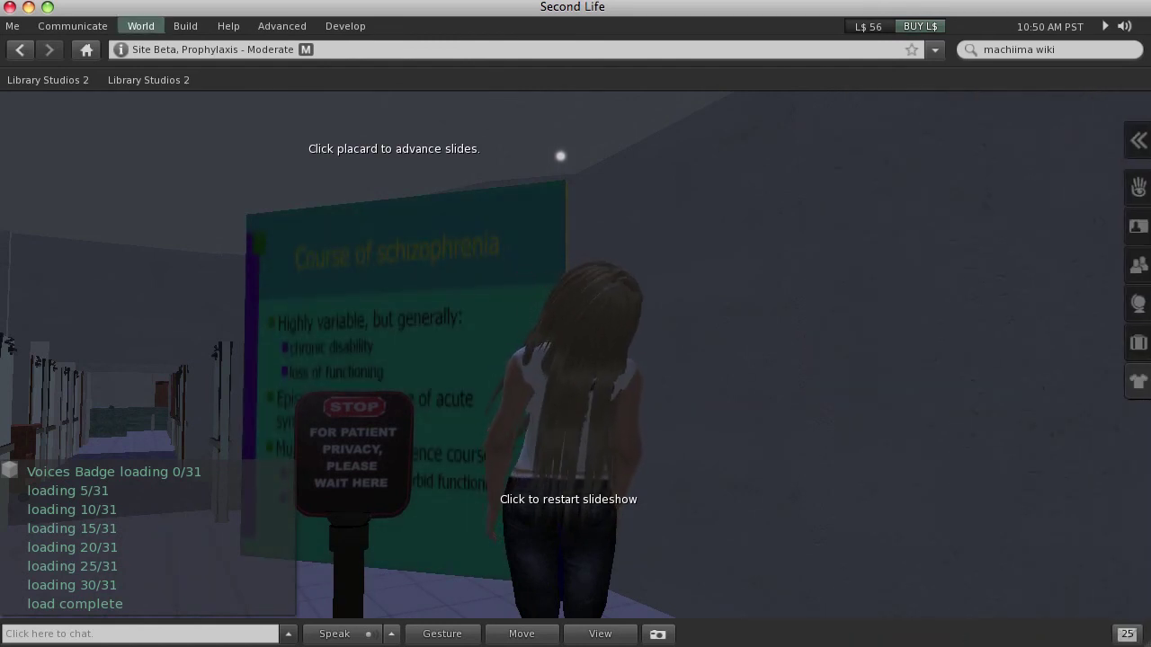
click(140, 25)
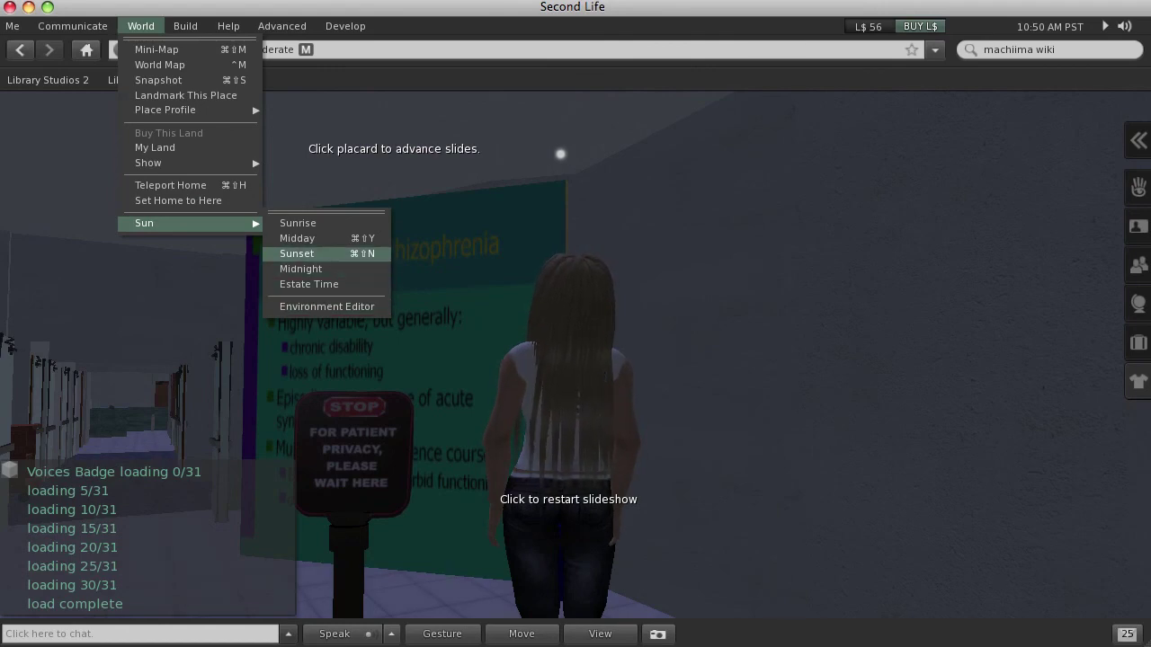
click(310, 239)
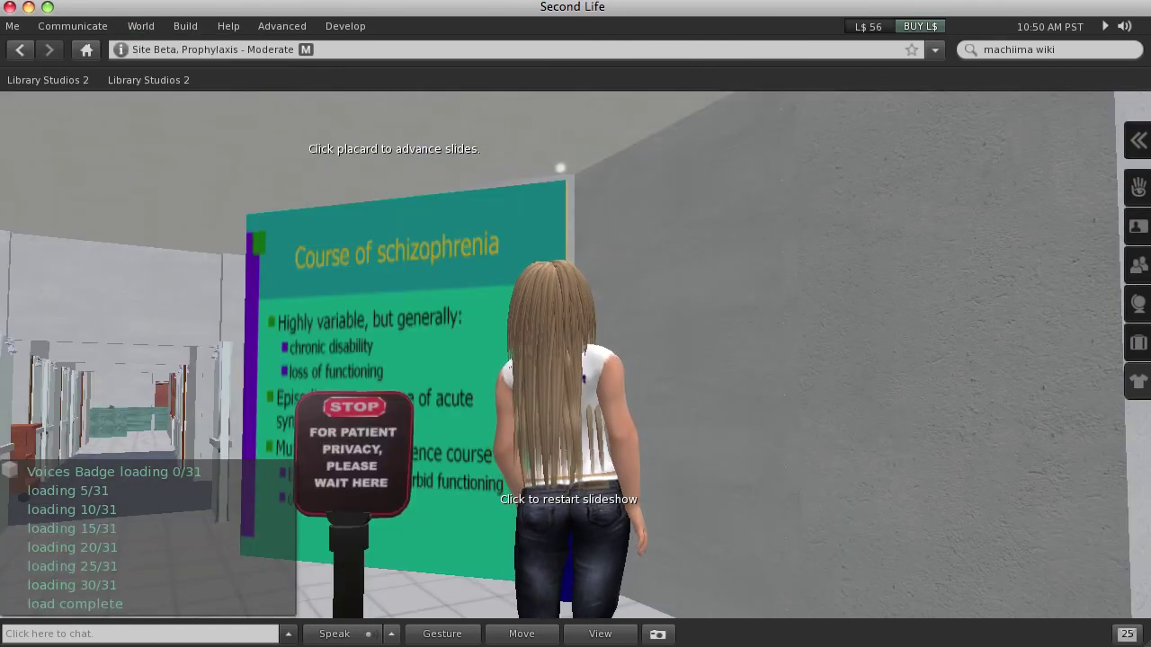
scroll(575, 360, down, 10)
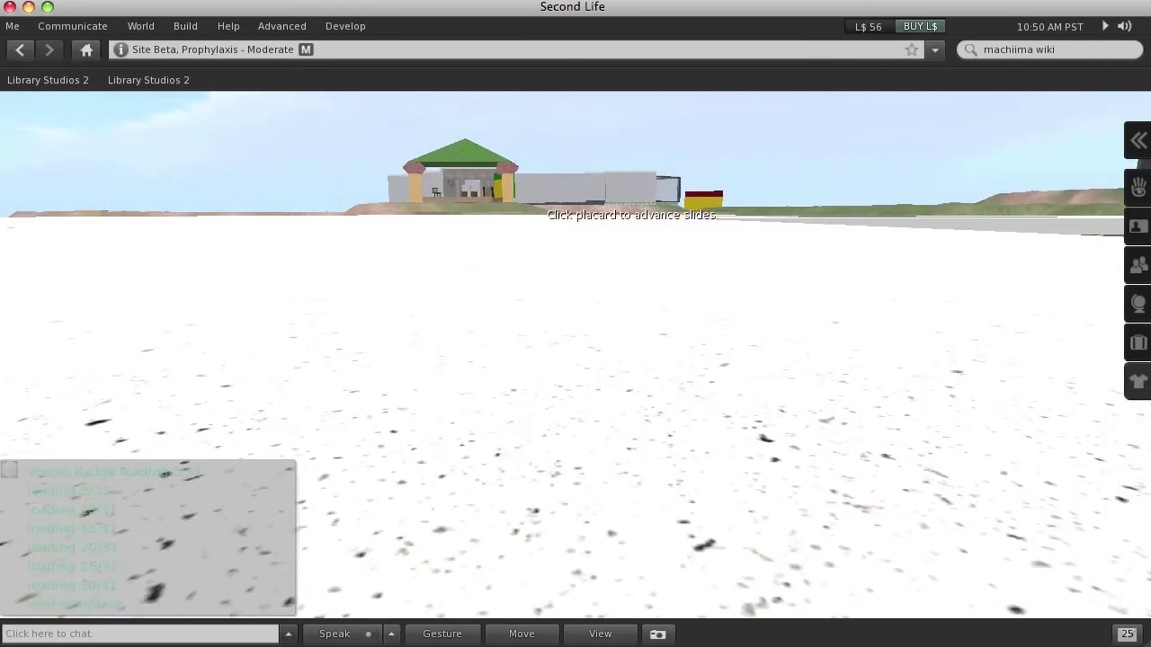
Walk down the corridor to view the Partnerships for Recovery poster.
key(Escape)
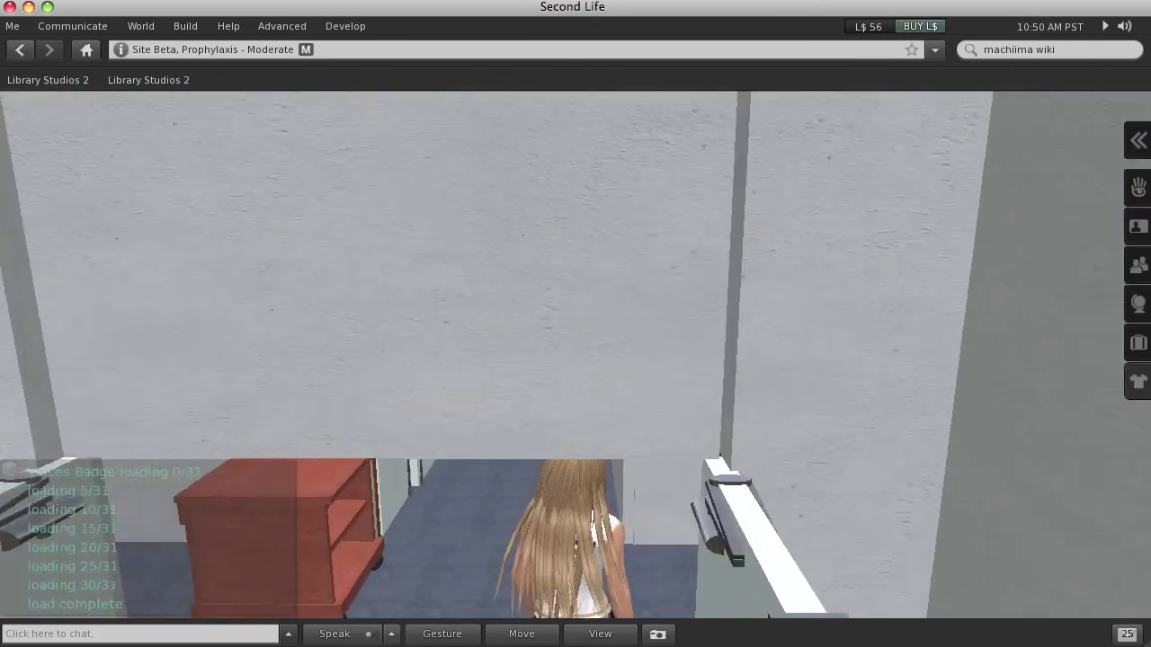
key(Up)
key(Up)
key(Up)
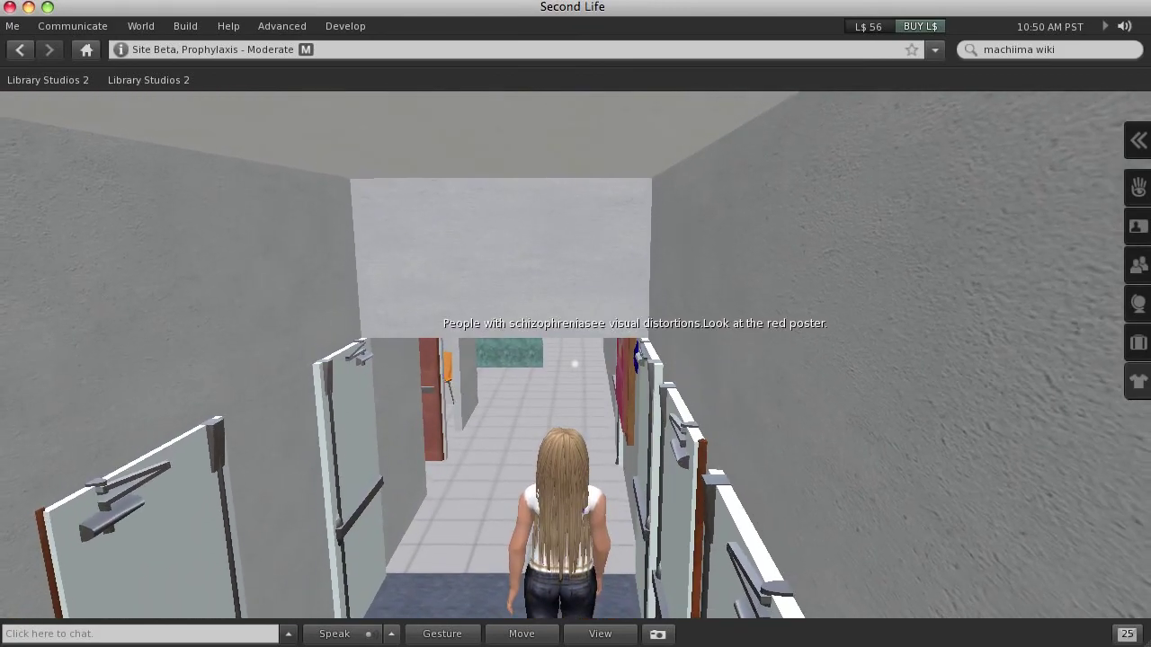
key(Up)
key(Up)
key(Up)
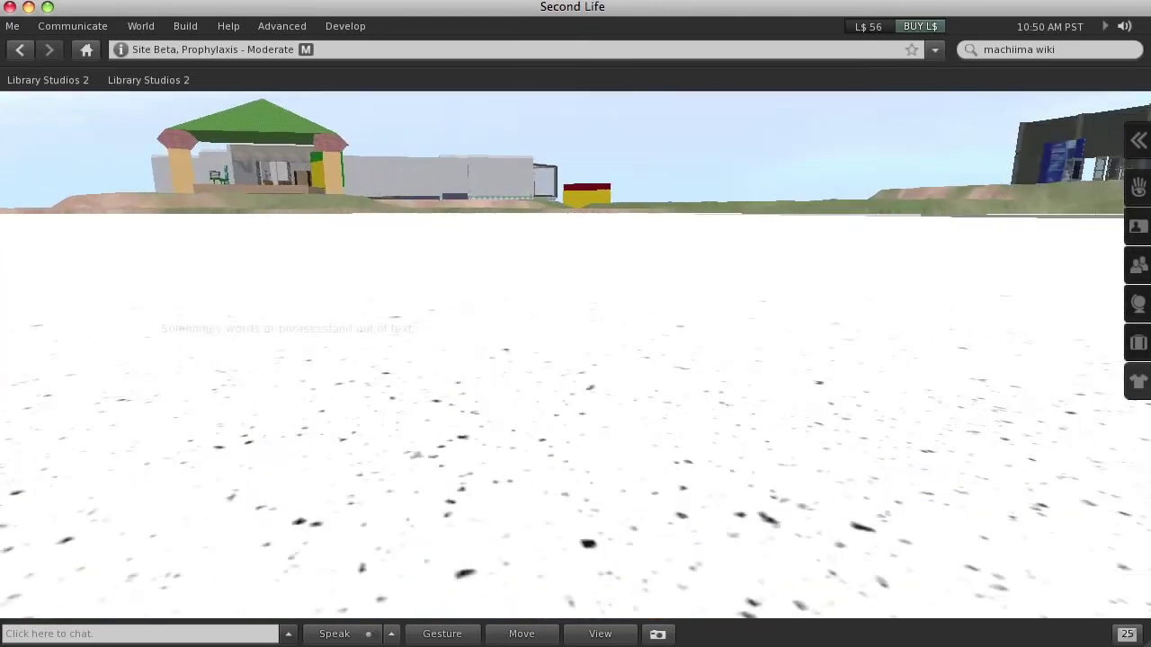
key(Up)
key(Up)
key(Up)
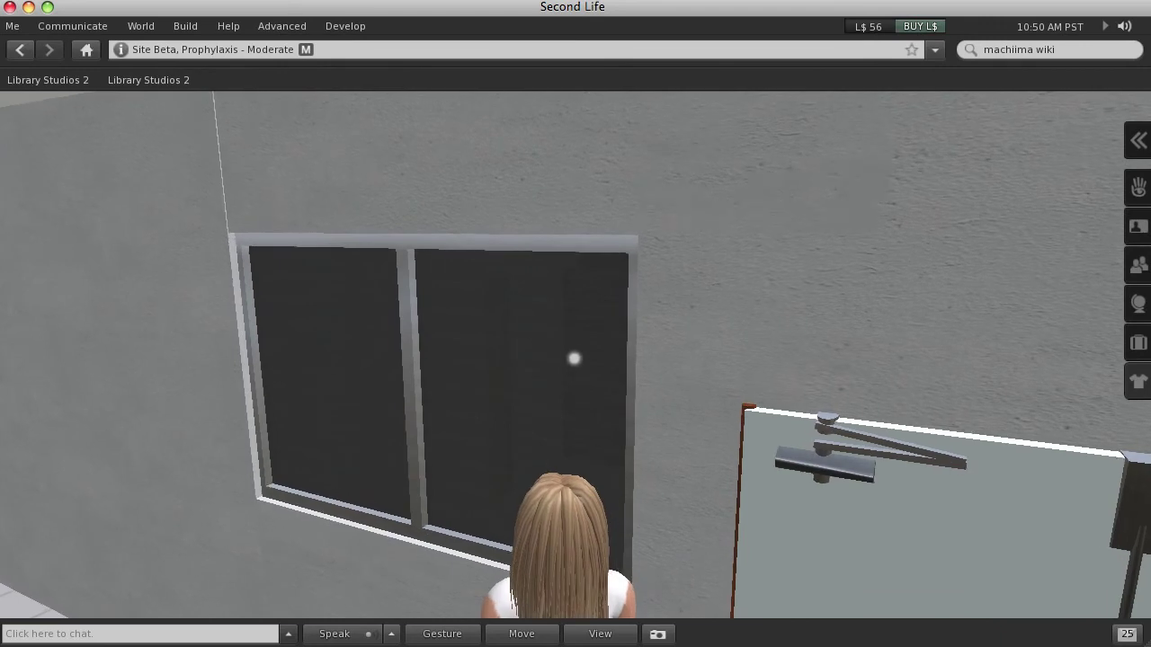
key(Right)
key(Right)
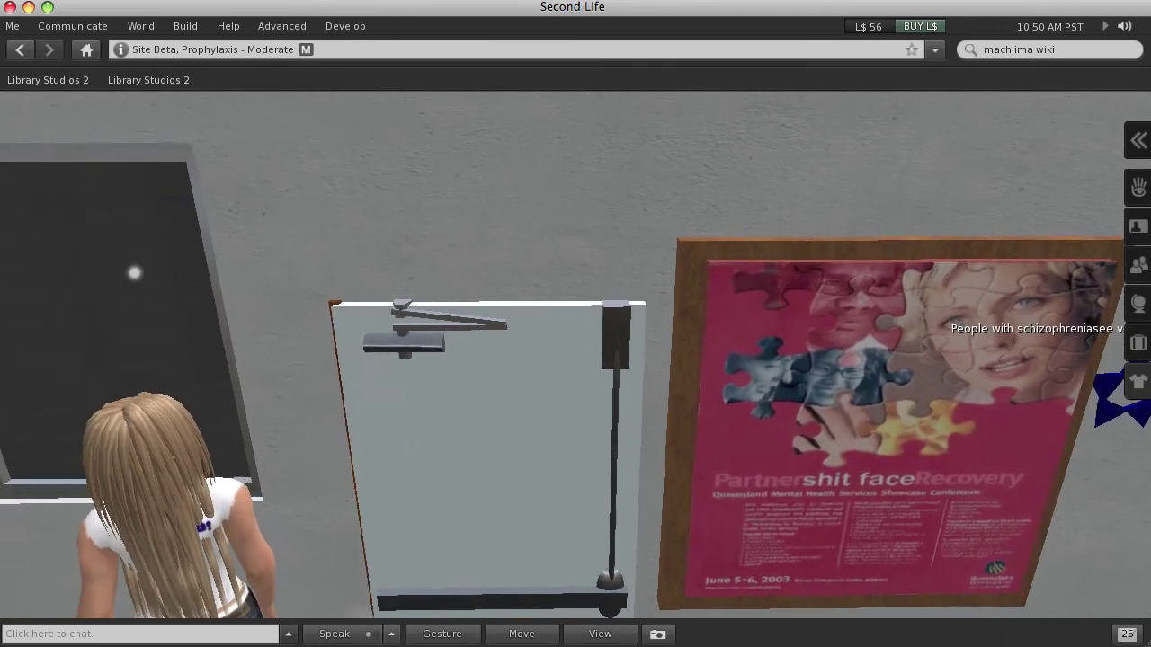
key(Up)
key(Up)
key(Up)
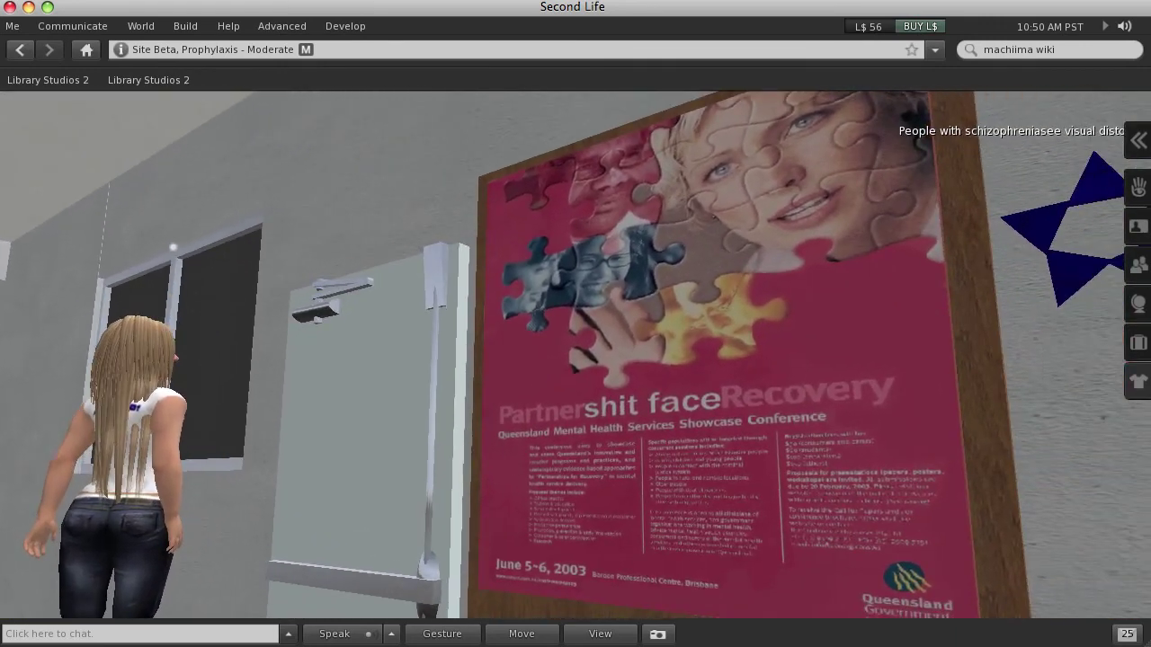
key(Up)
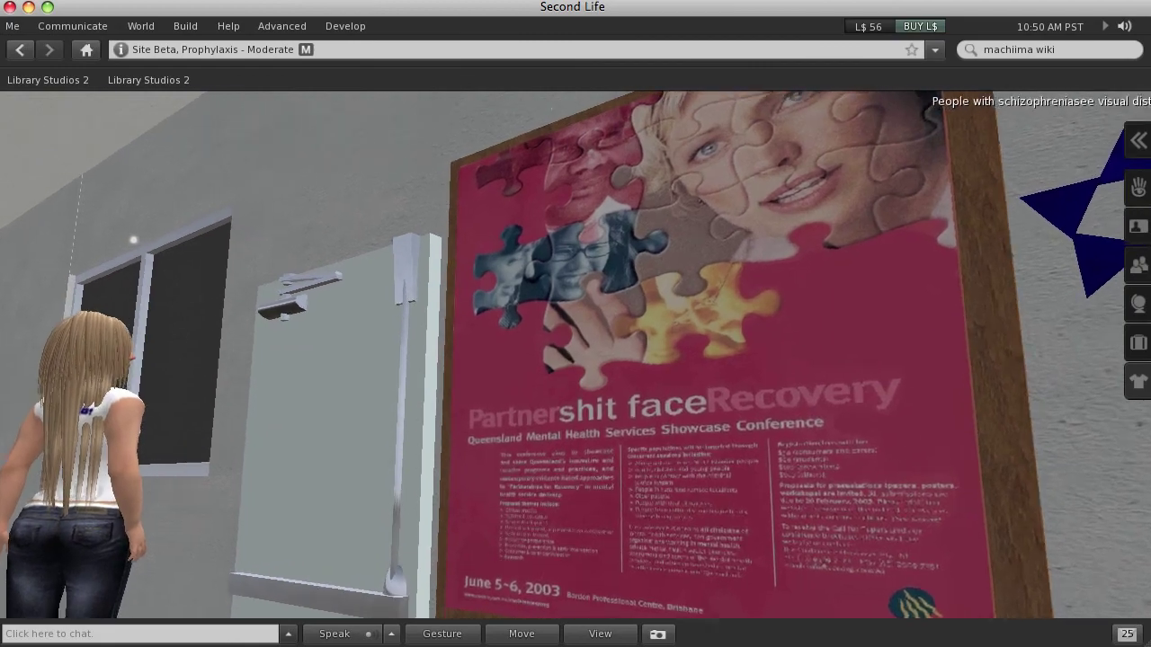
key(Up)
key(Up)
key(Up)
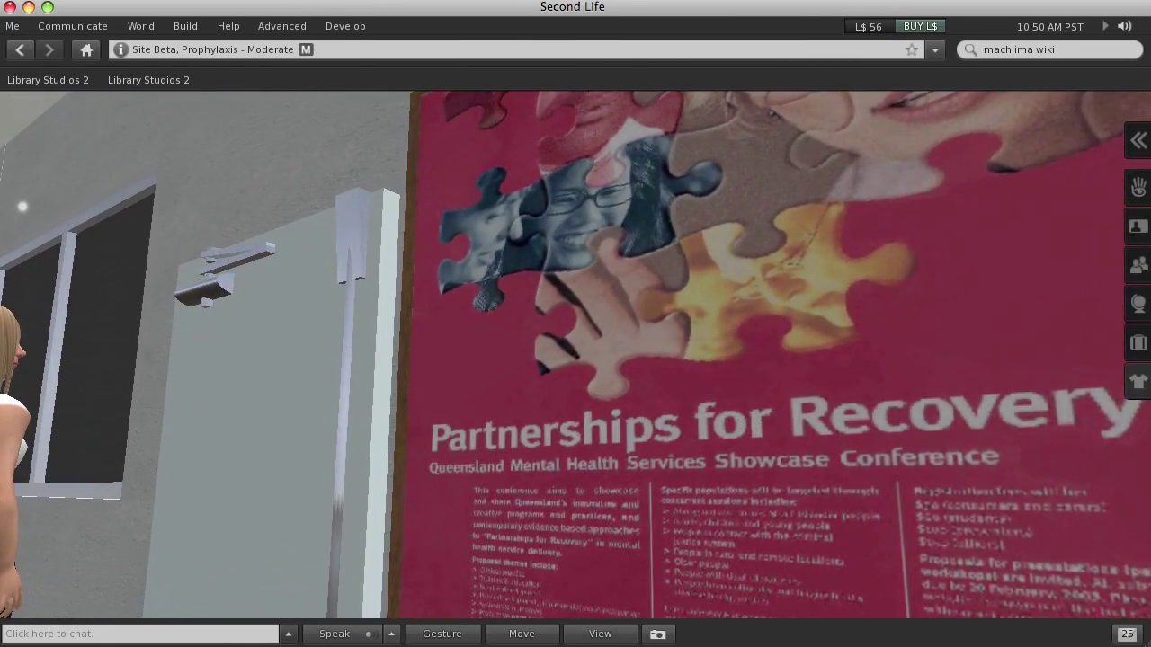
key(Down)
key(Down)
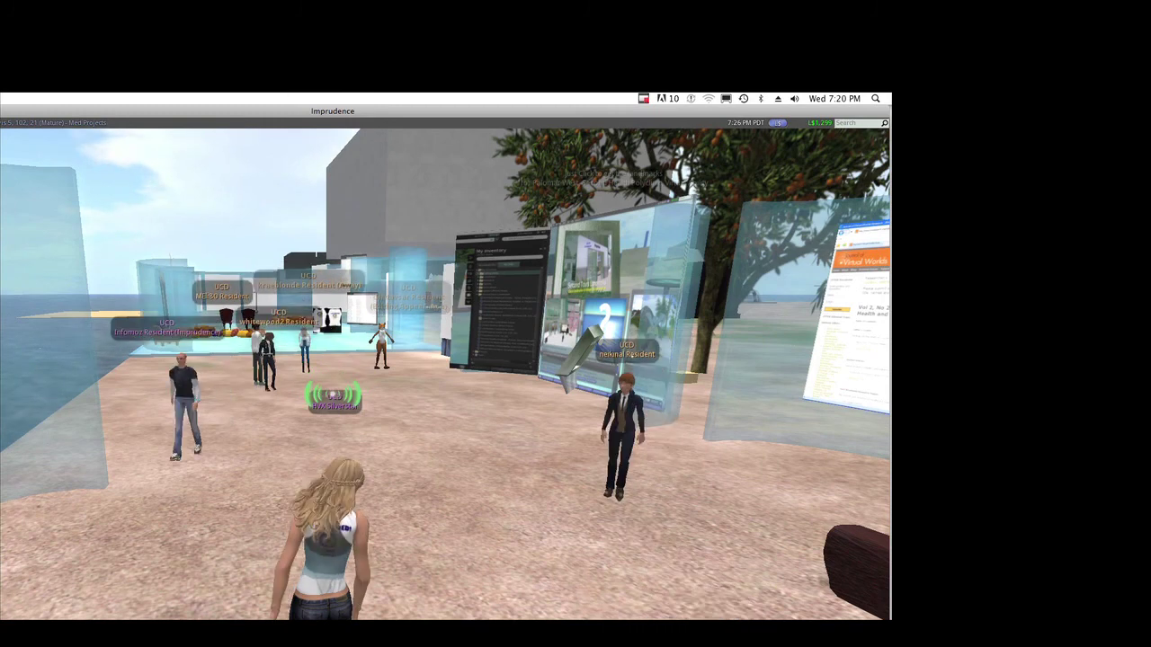
Search the inventory for a chair, reset its type filter, then bring up the nearby chair's pie menu.
key(ctrl+i)
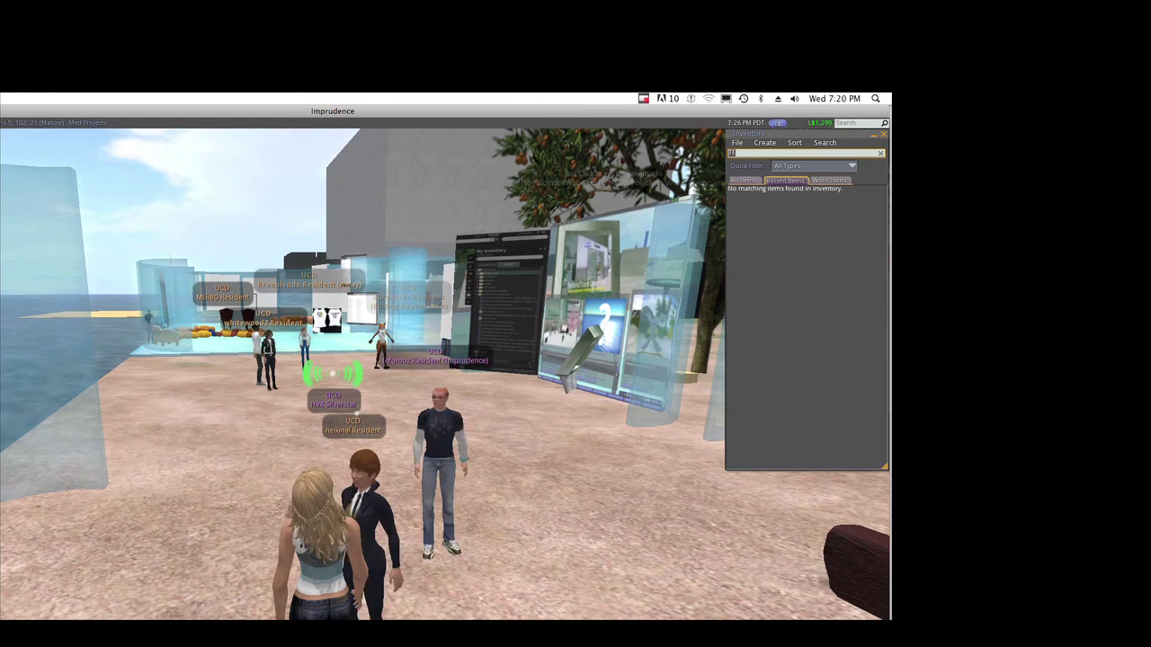
text(HAIR)
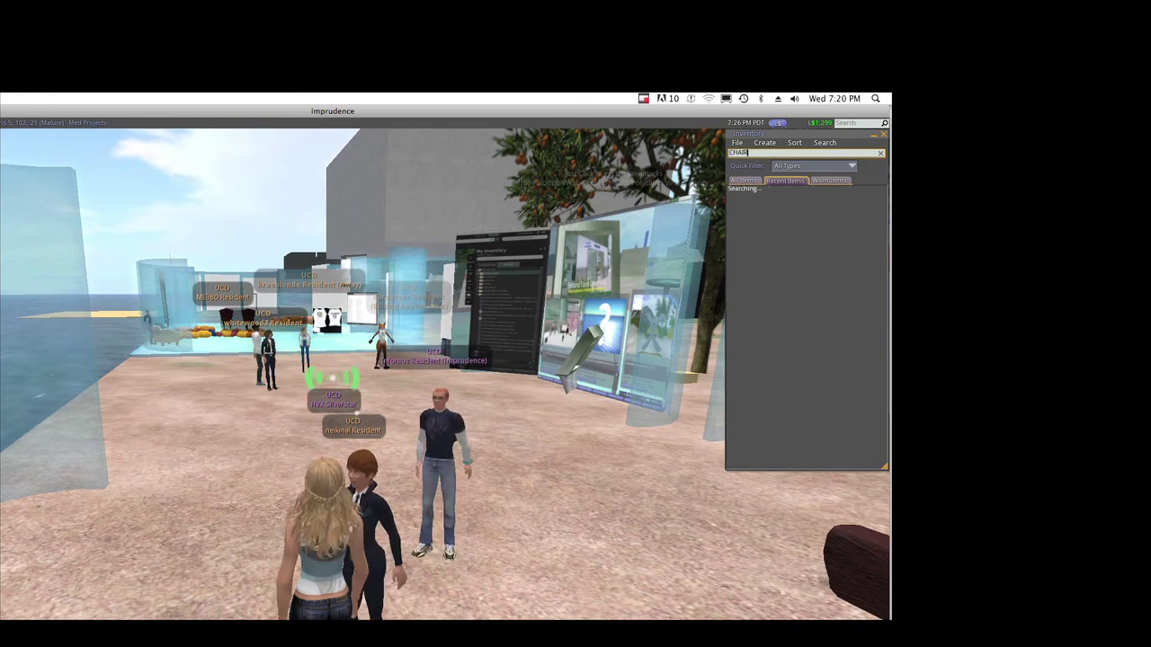
click(880, 152)
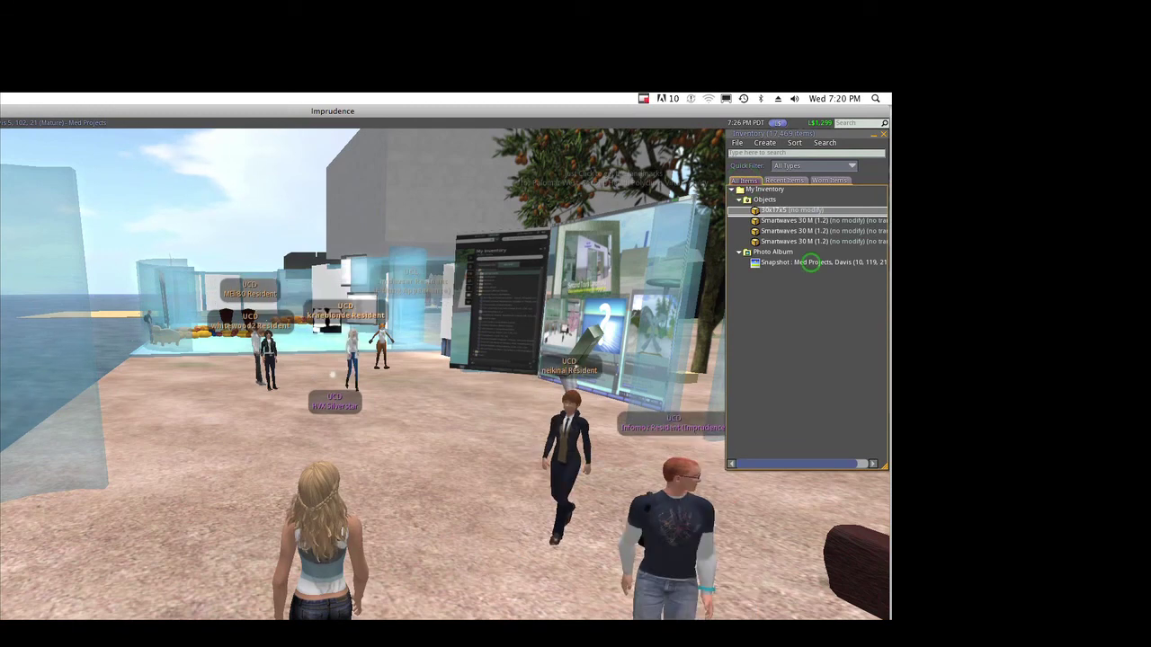
click(852, 166)
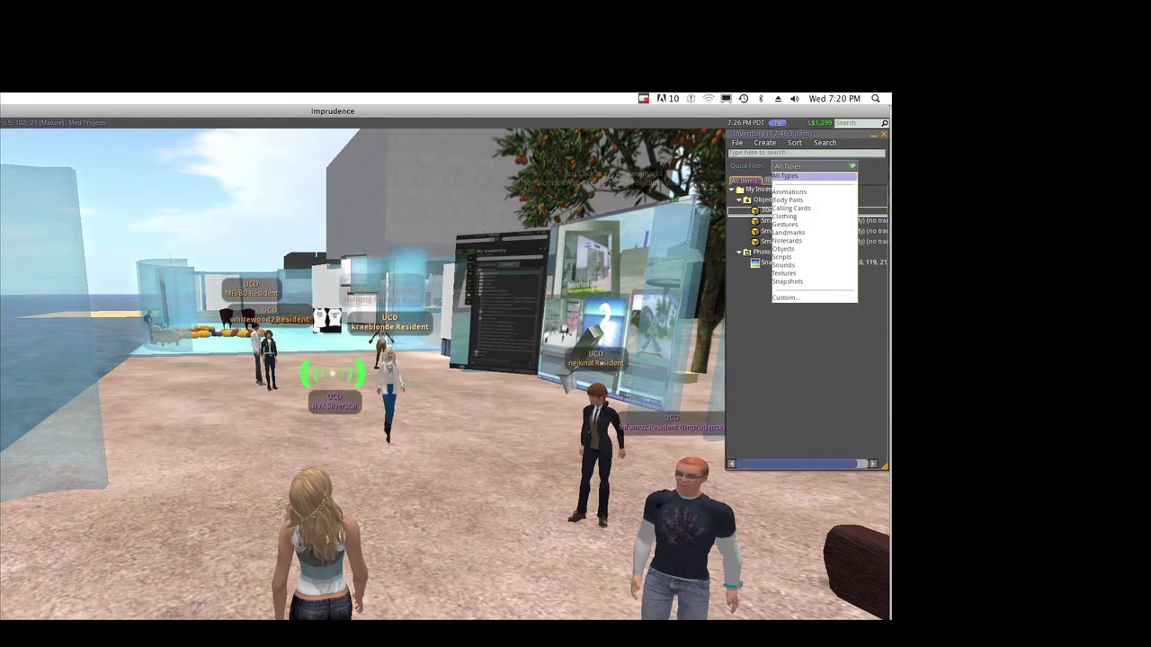
click(851, 165)
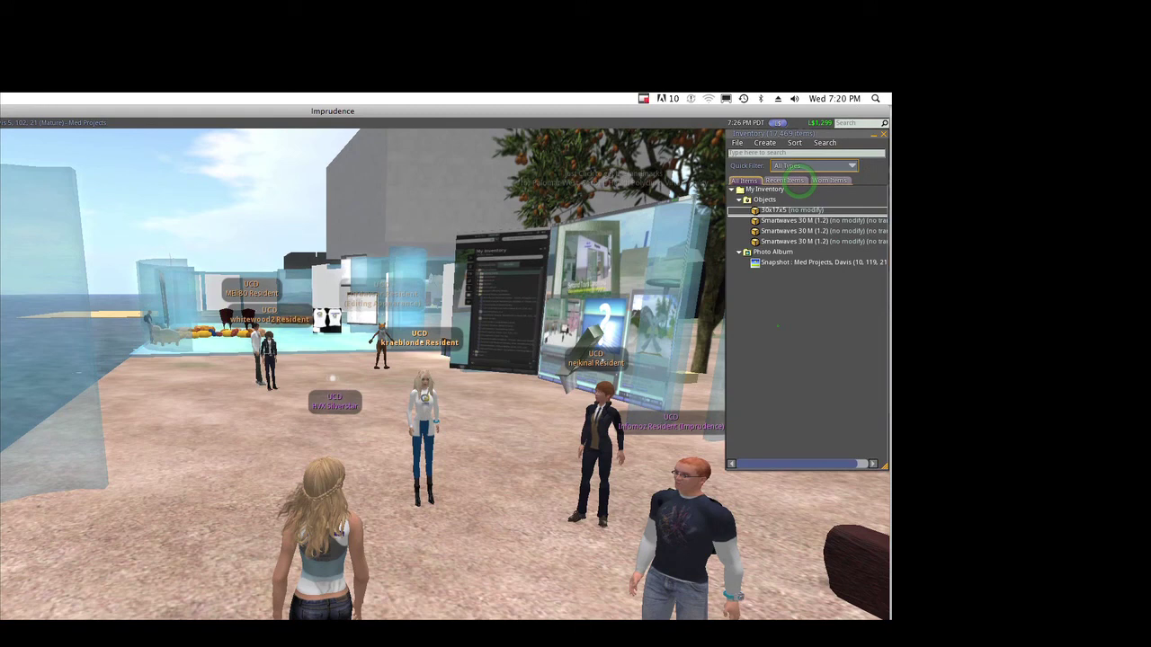
key(ctrl+i)
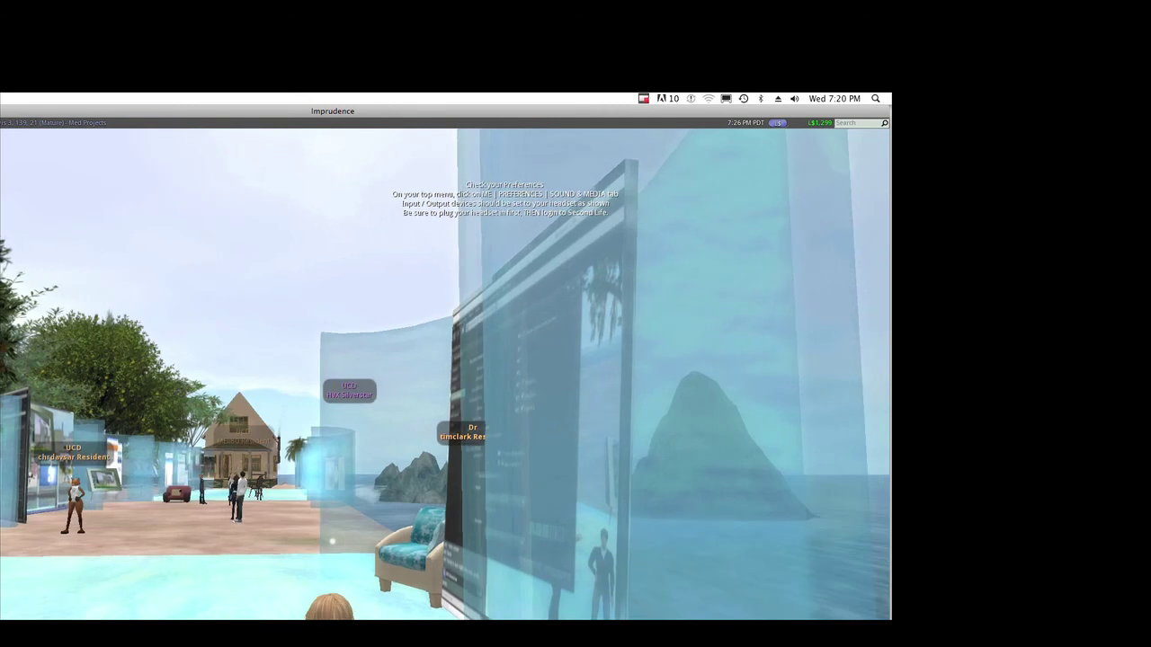
right_click(391, 562)
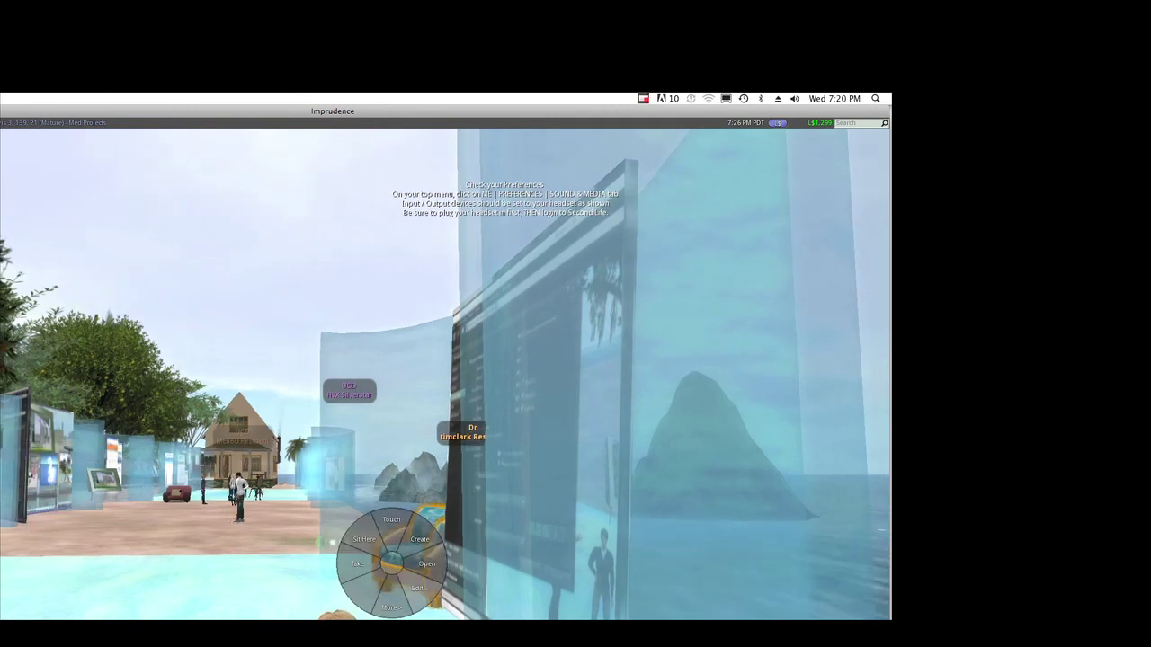
Dismiss the chair menu and walk toward the plaza and gathered avatars.
click(364, 539)
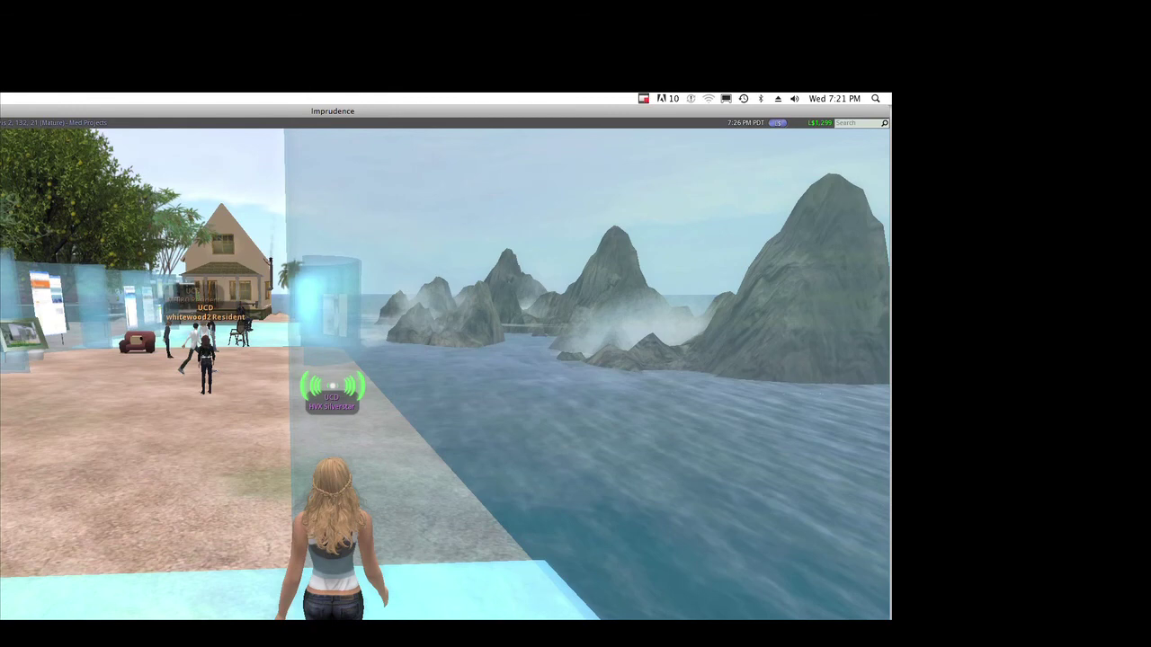
key(Left)
key(Left)
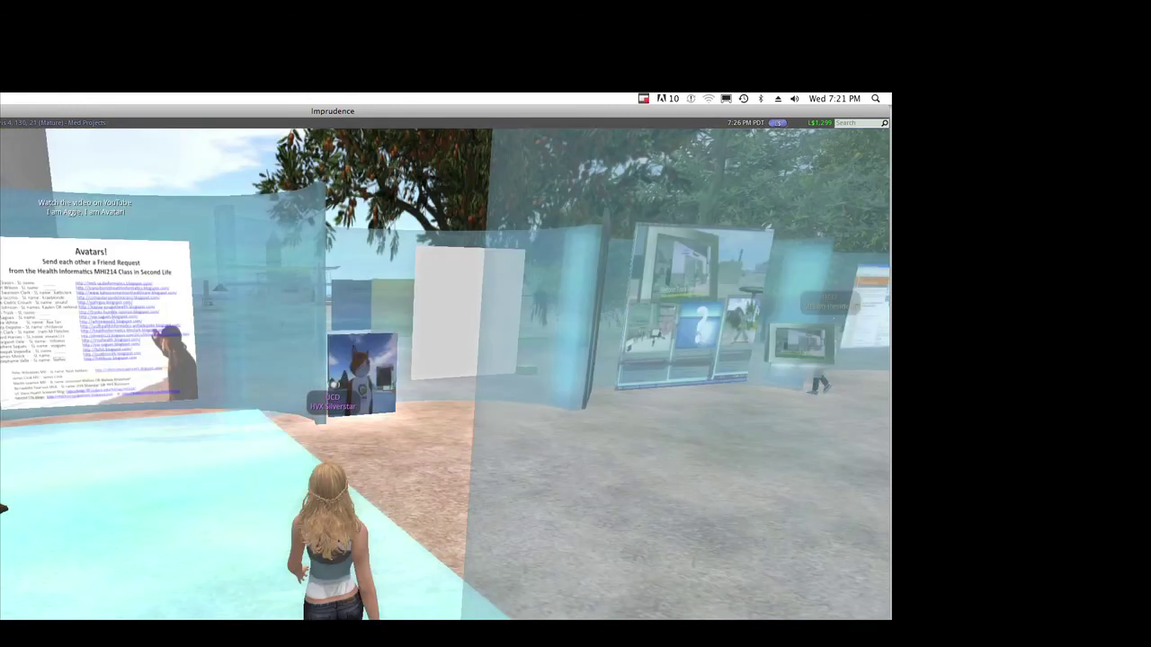
key(Up)
key(Right)
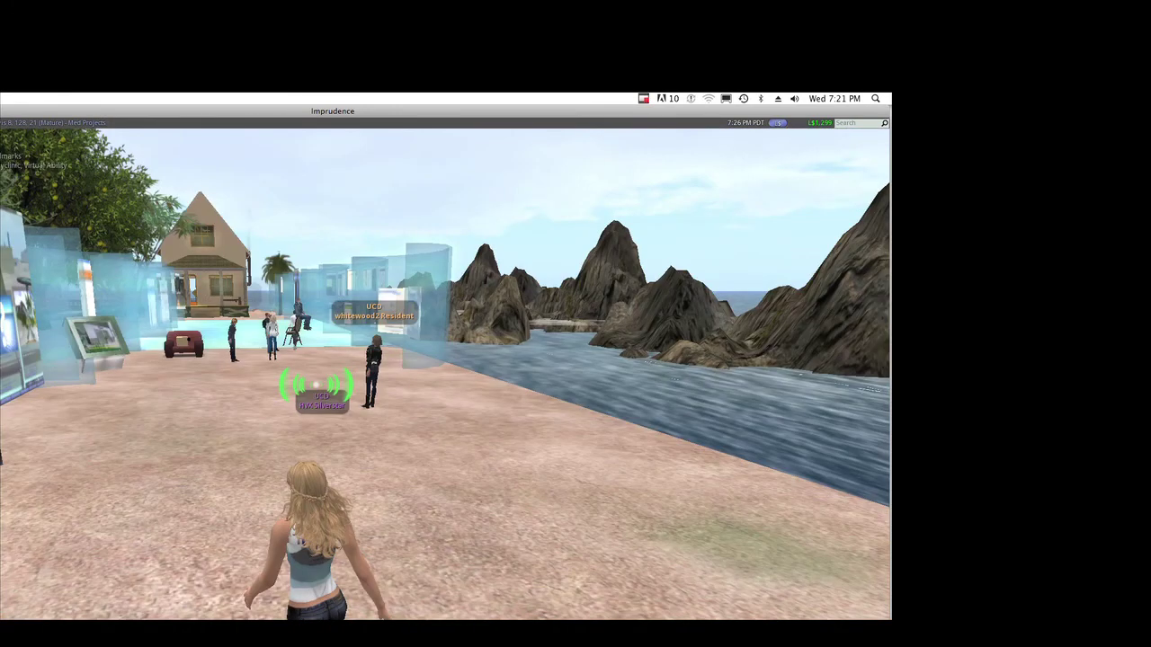
key(Up)
key(Up)
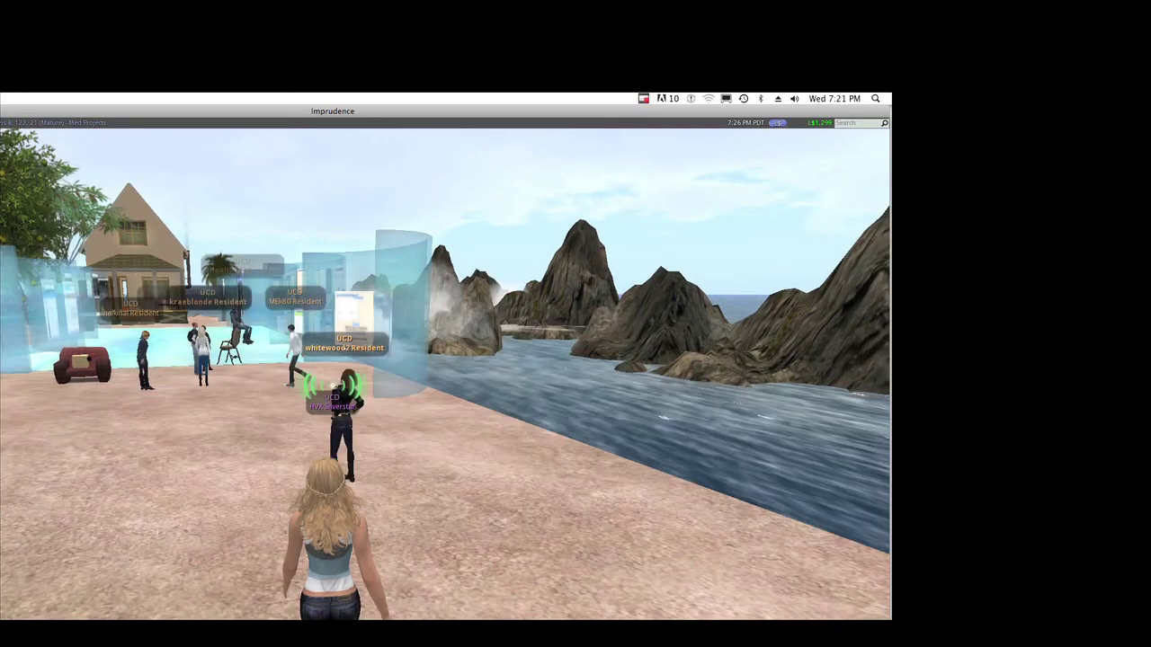
key(Left)
Continue across the plaza to the seaside PubMed and University Library screens.
key(Up)
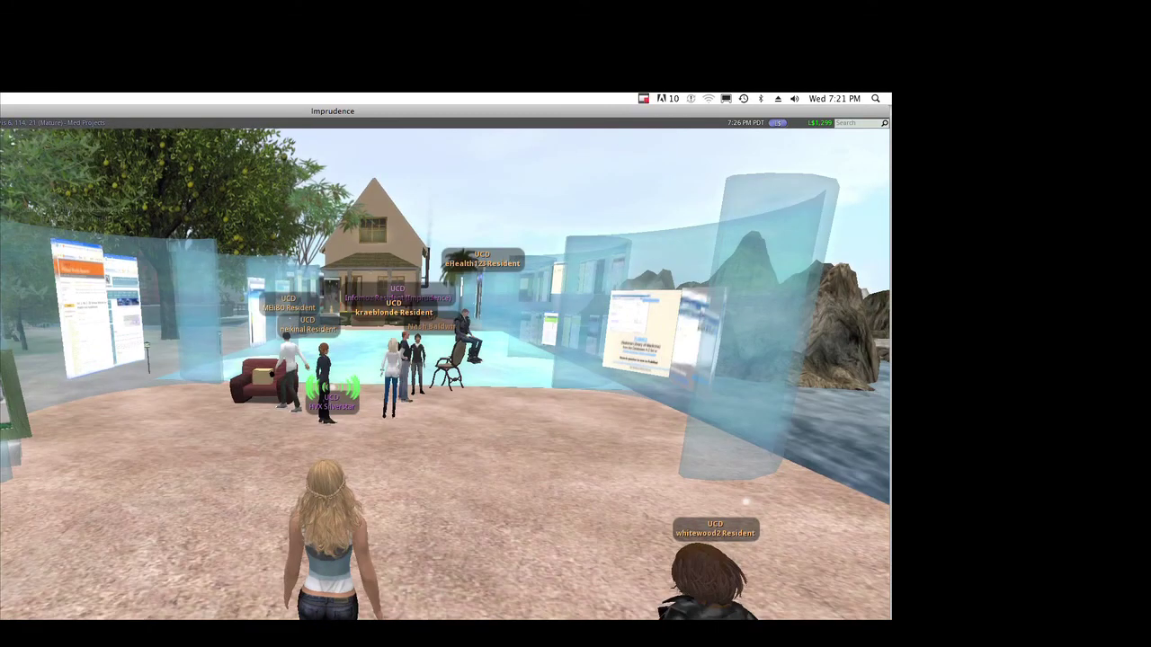
key(Up)
key(Up)
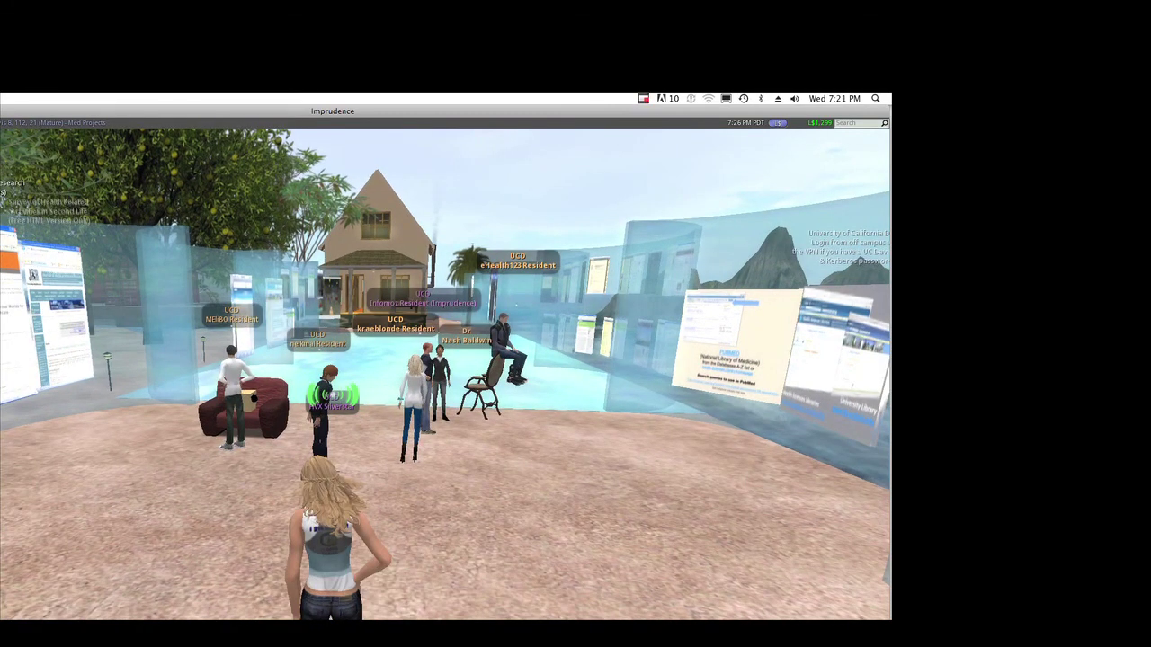
key(Right)
key(Up)
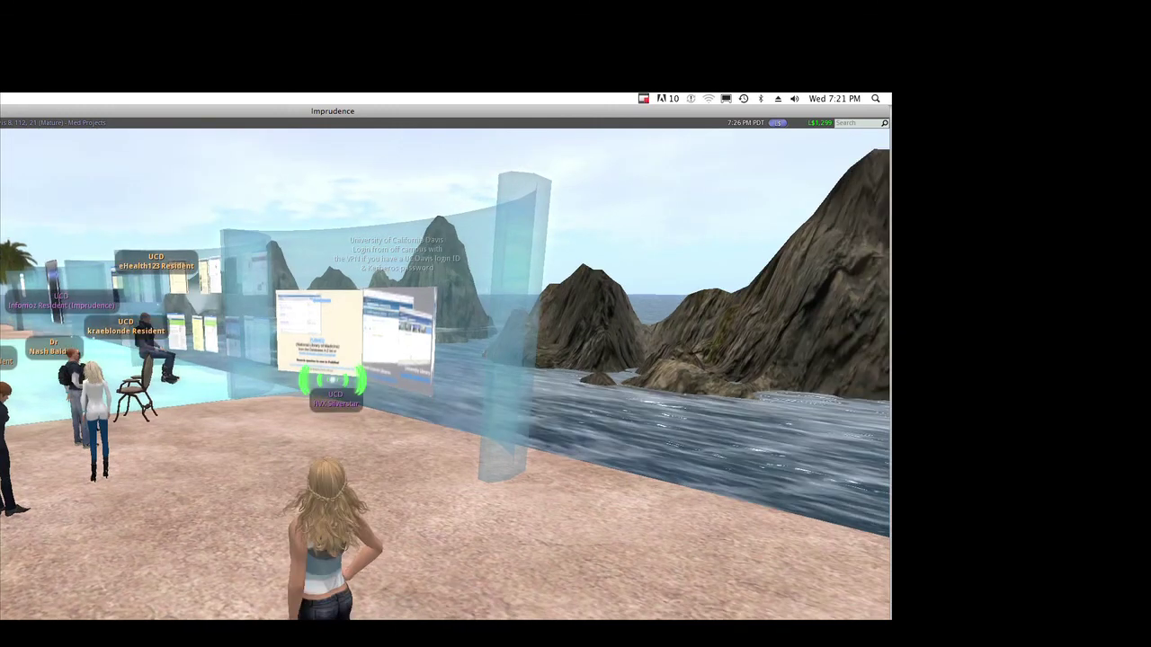
key(Up)
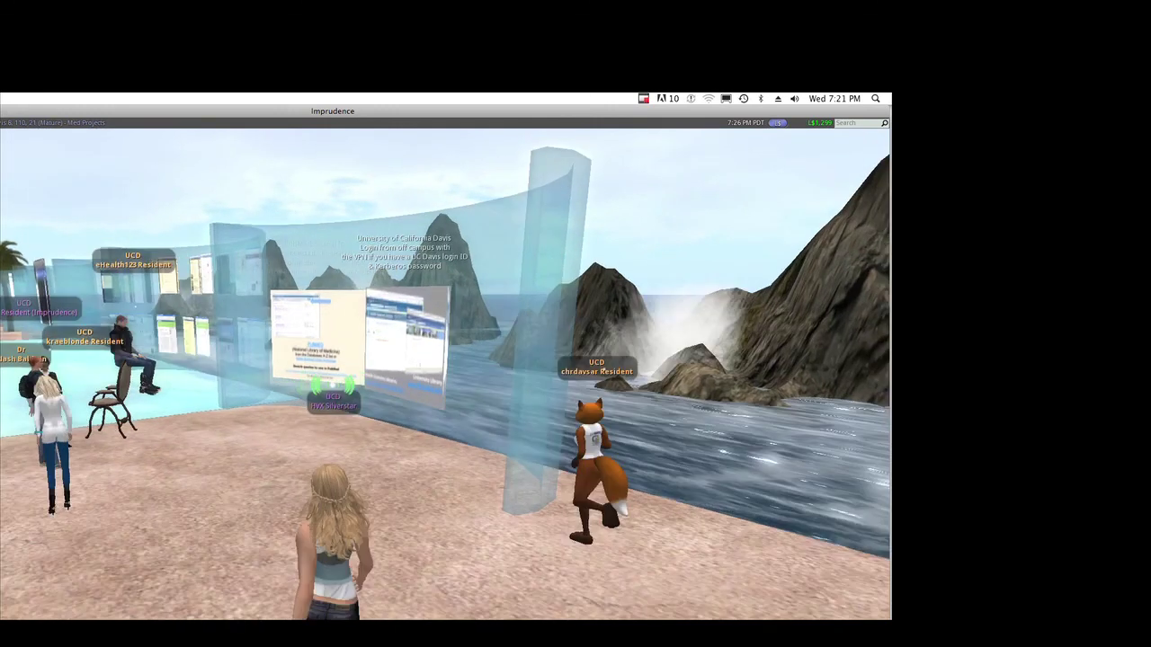
key(Up)
key(Up)
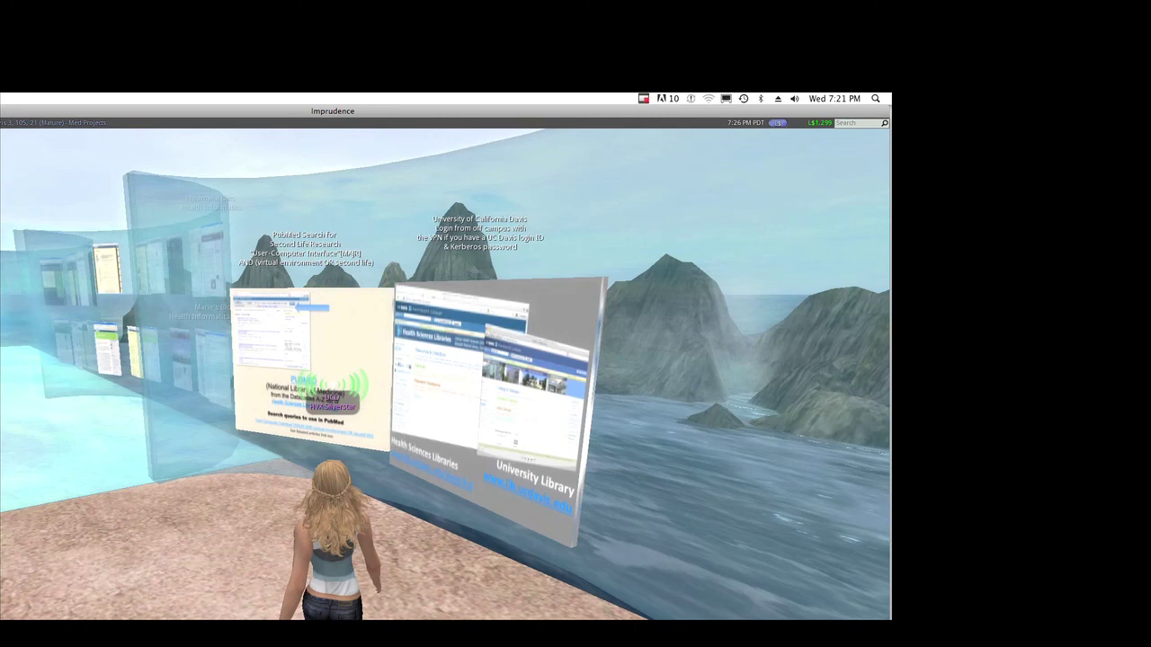
key(Up)
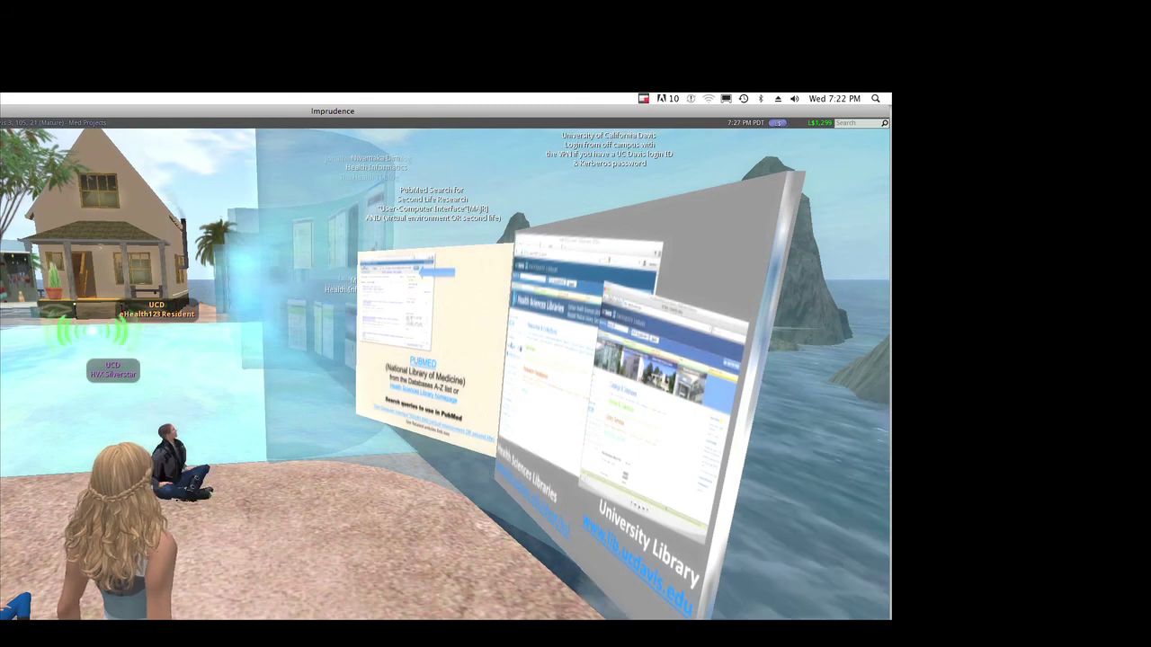
Open the Build floater with Ctrl+3.
key(ctrl+3)
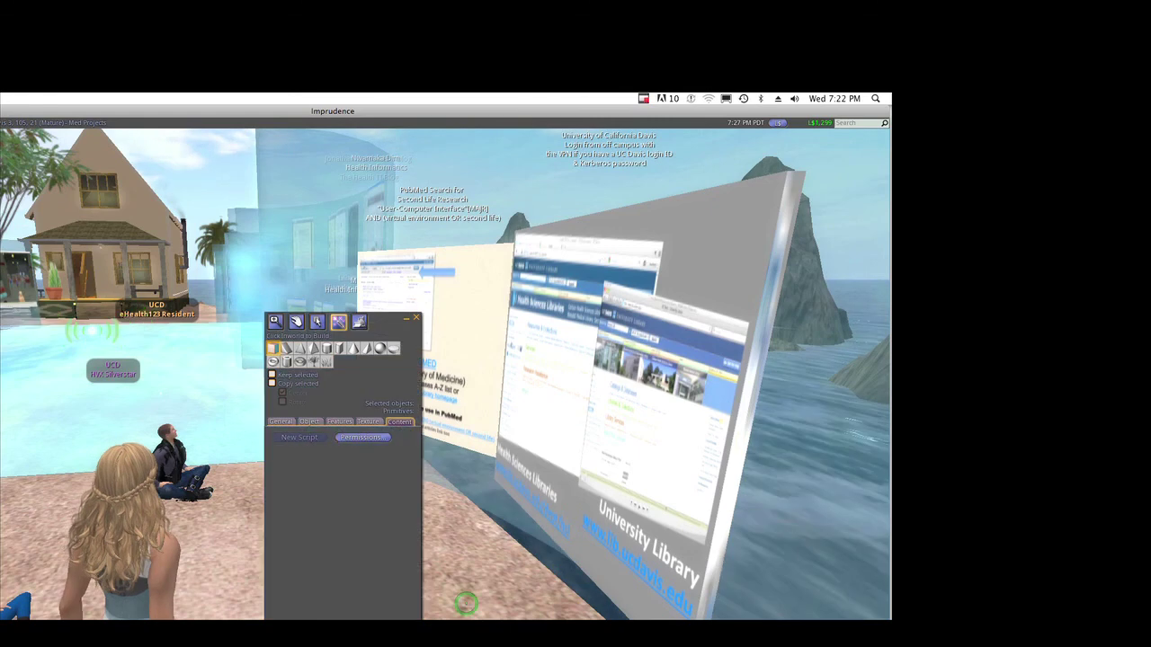
Rez a cube on the sand, close Build, and reopen the cube for editing.
click(466, 603)
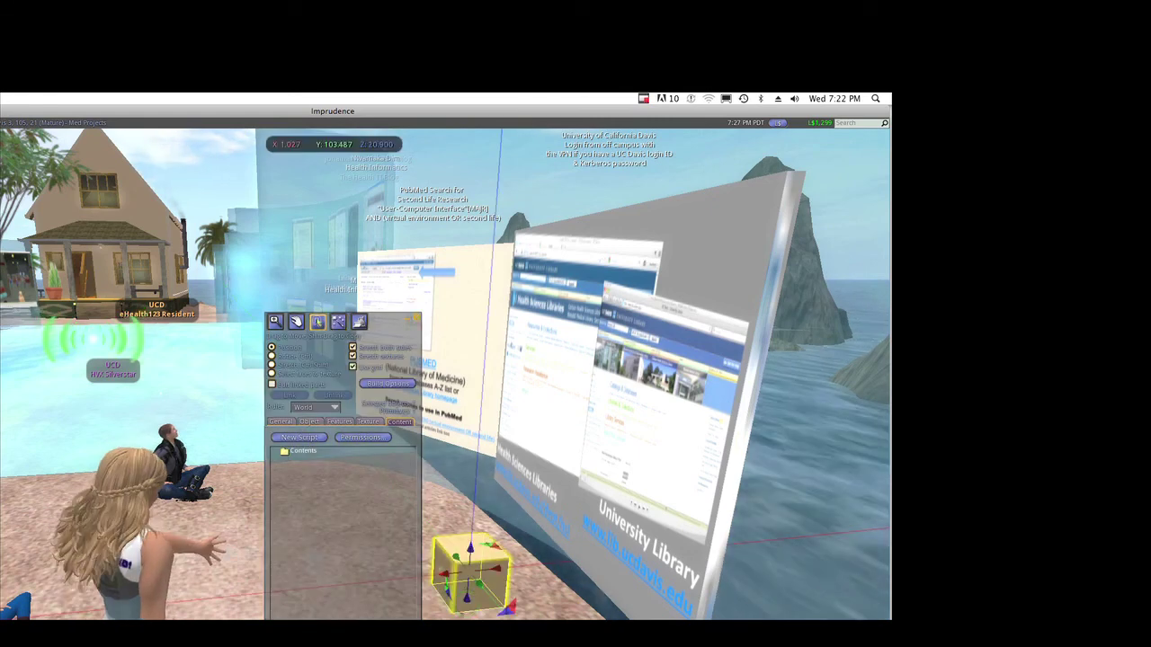
click(414, 320)
right_click(476, 575)
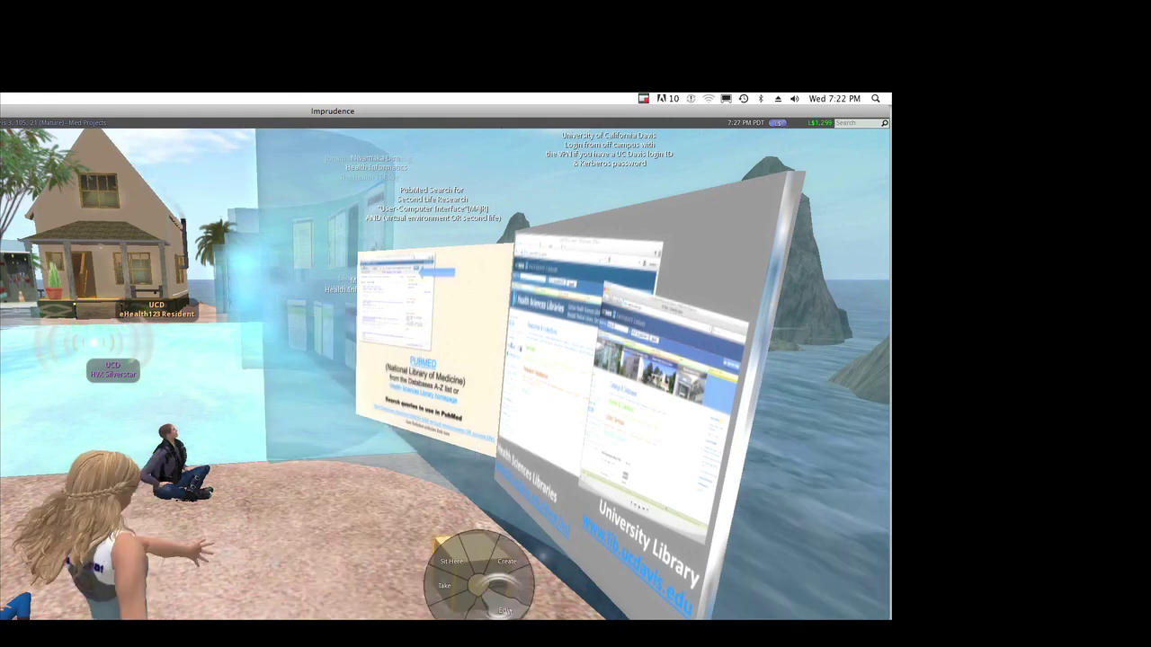
click(505, 610)
Browse the cube's textures without changing anything, stop editing, and orbit around the cube.
click(370, 421)
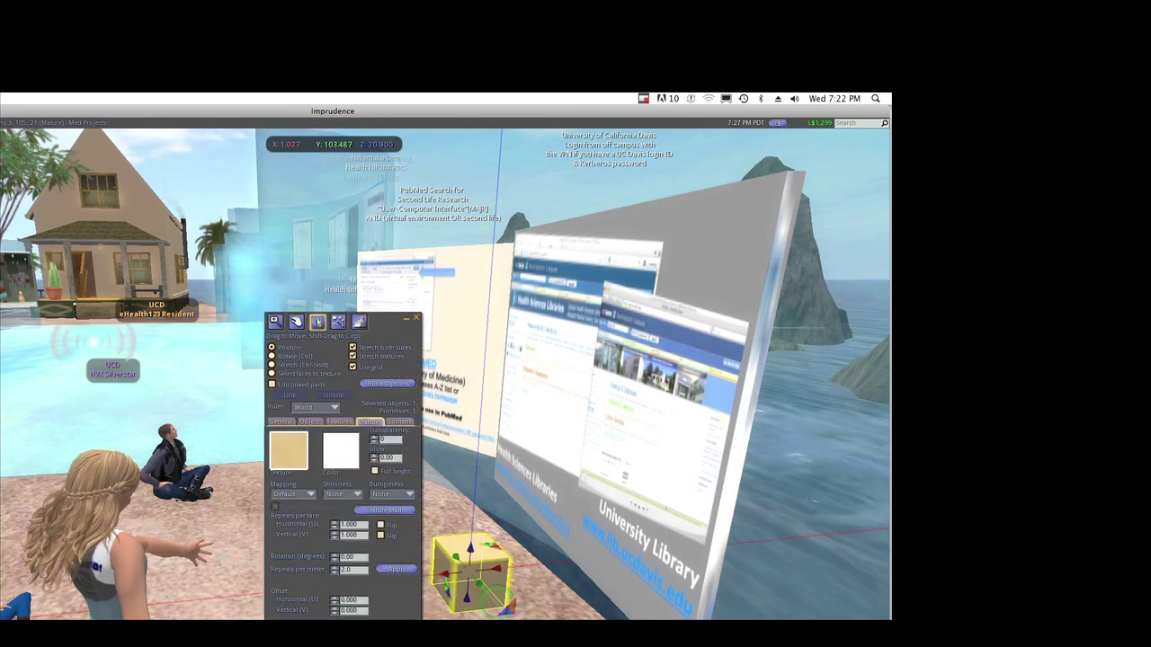
click(286, 446)
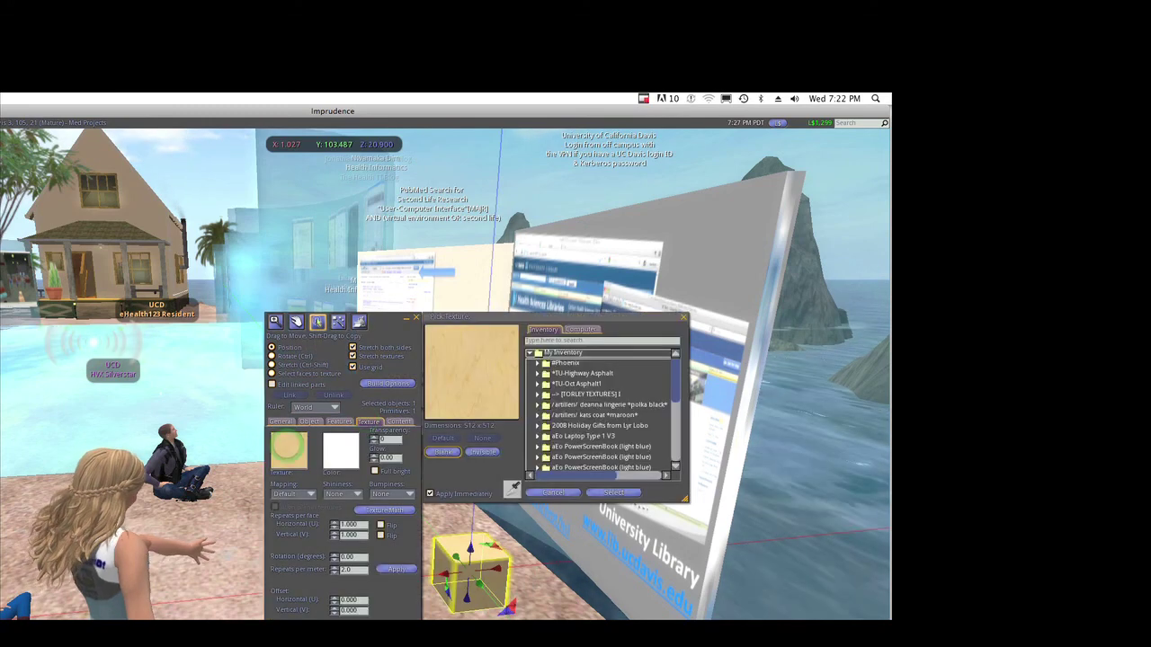
click(682, 317)
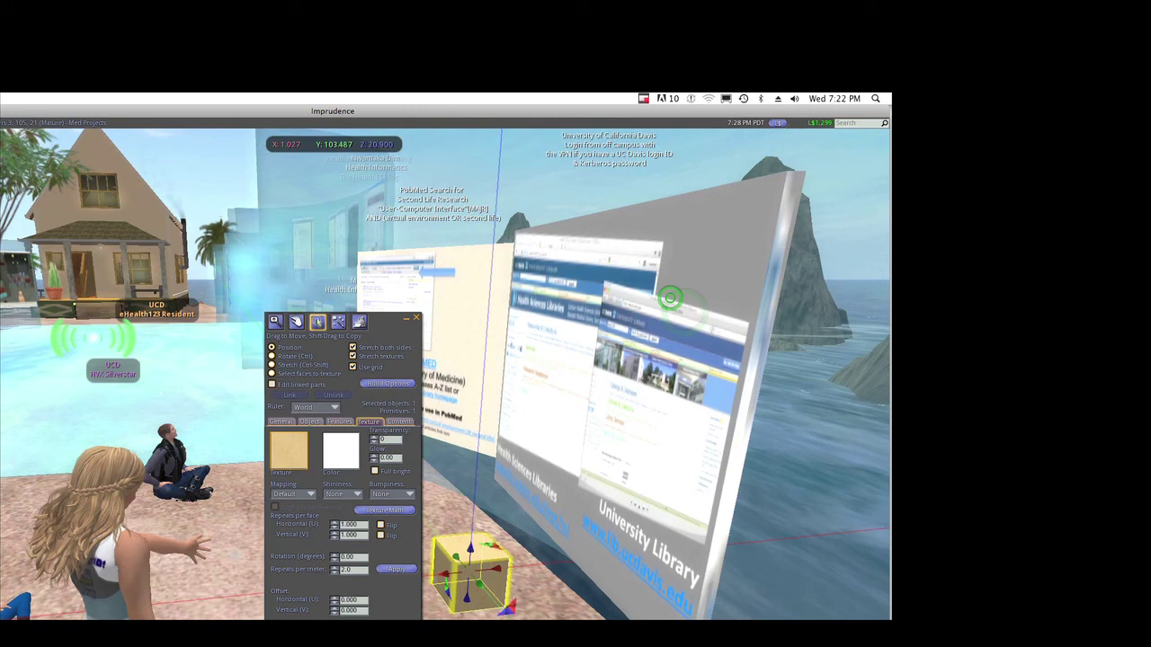
click(416, 319)
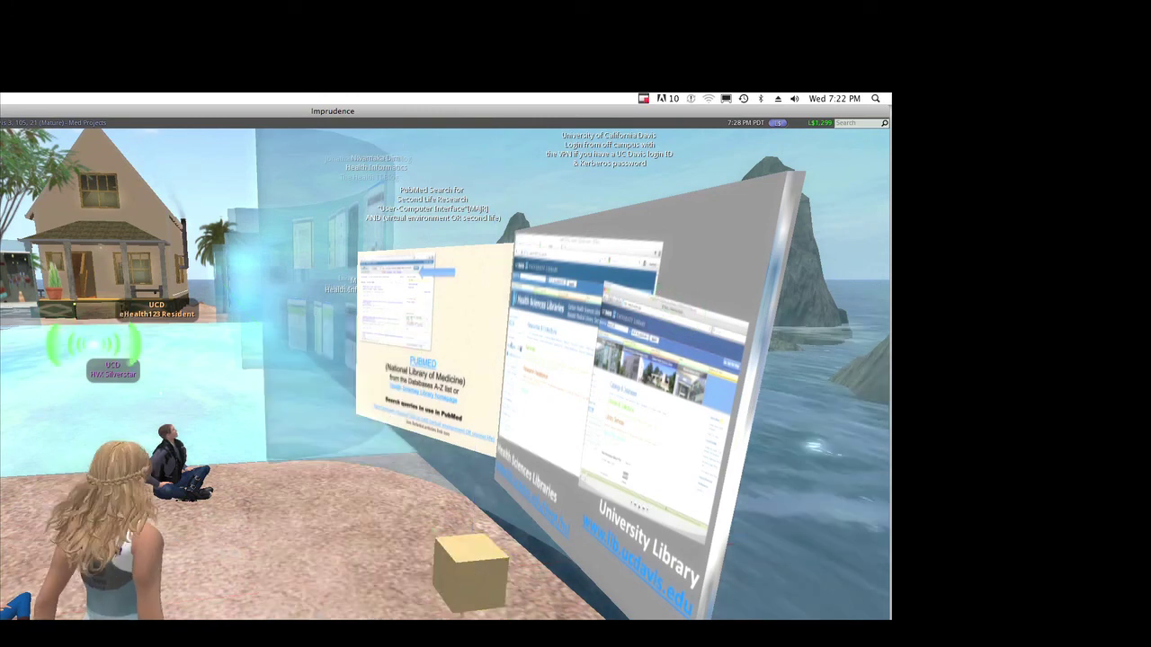
alt+click(469, 564)
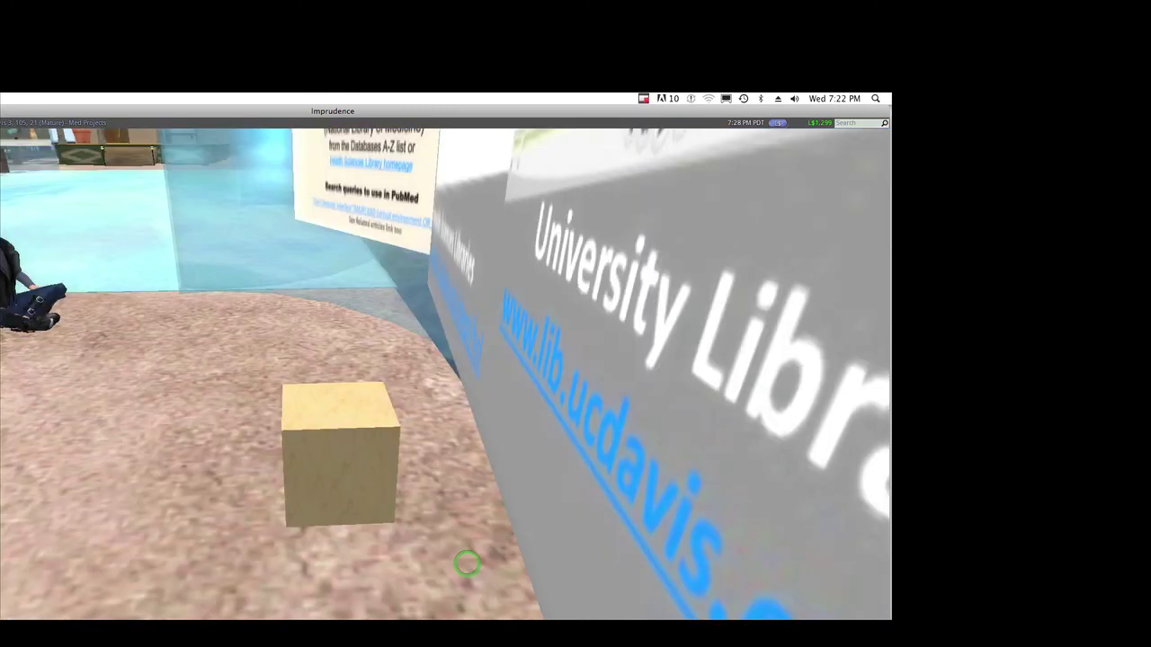
drag(469, 564, 575, 530)
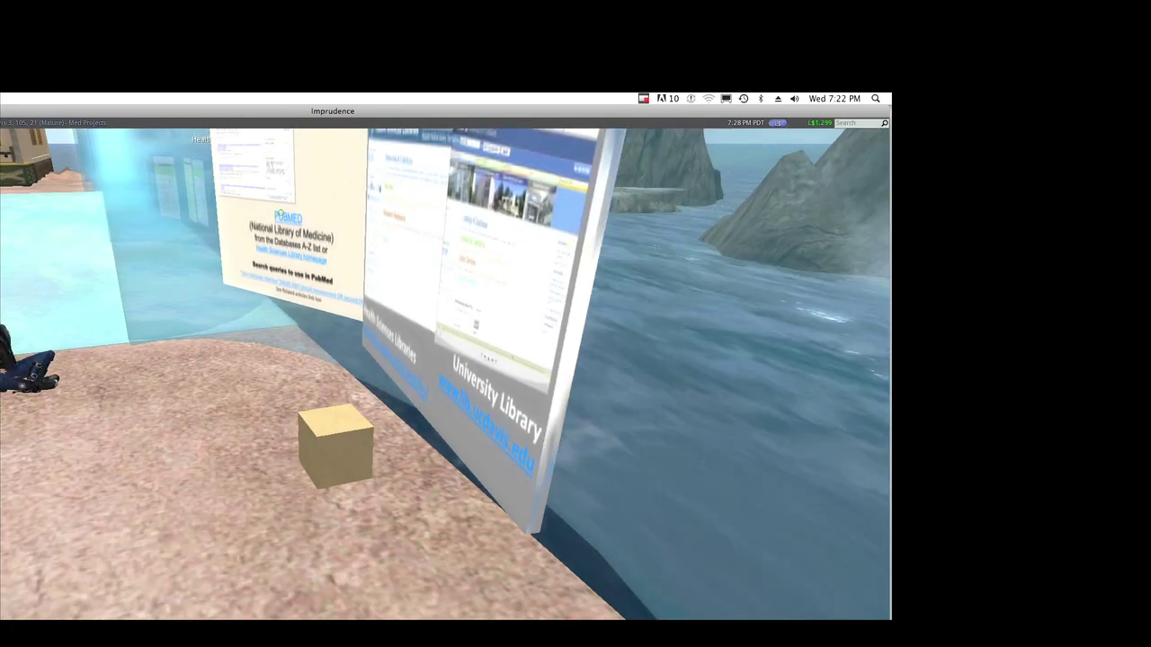
Touch the PubMed poster for its web-page prompt, inspect its properties, and zoom in close.
click(281, 214)
click(309, 236)
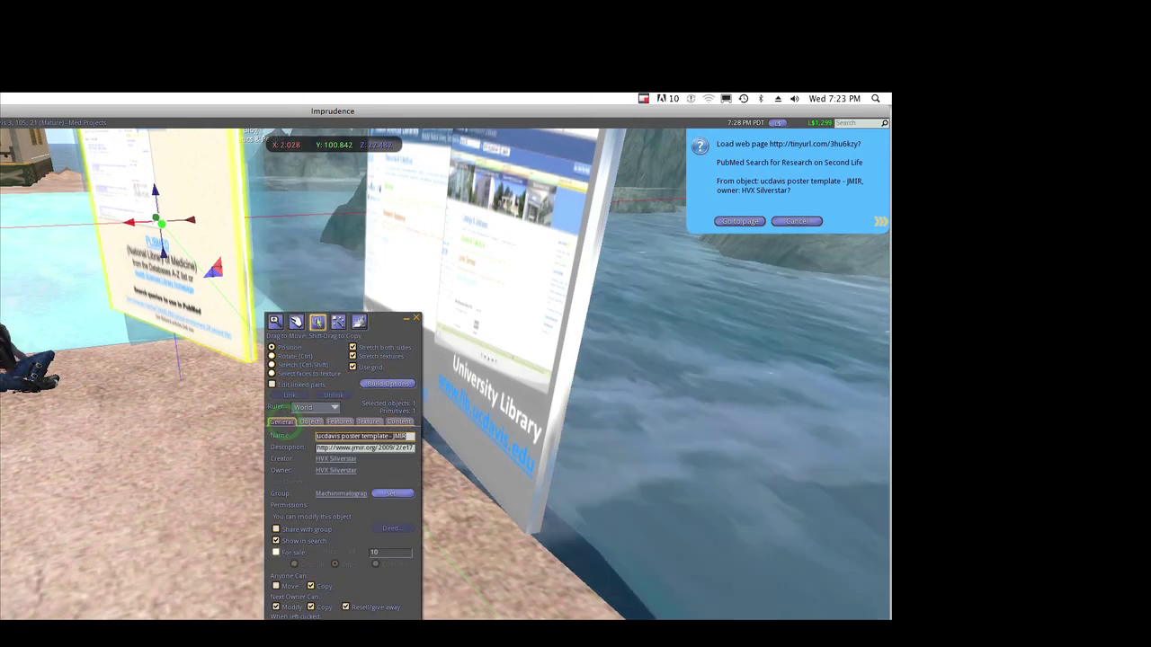
click(276, 529)
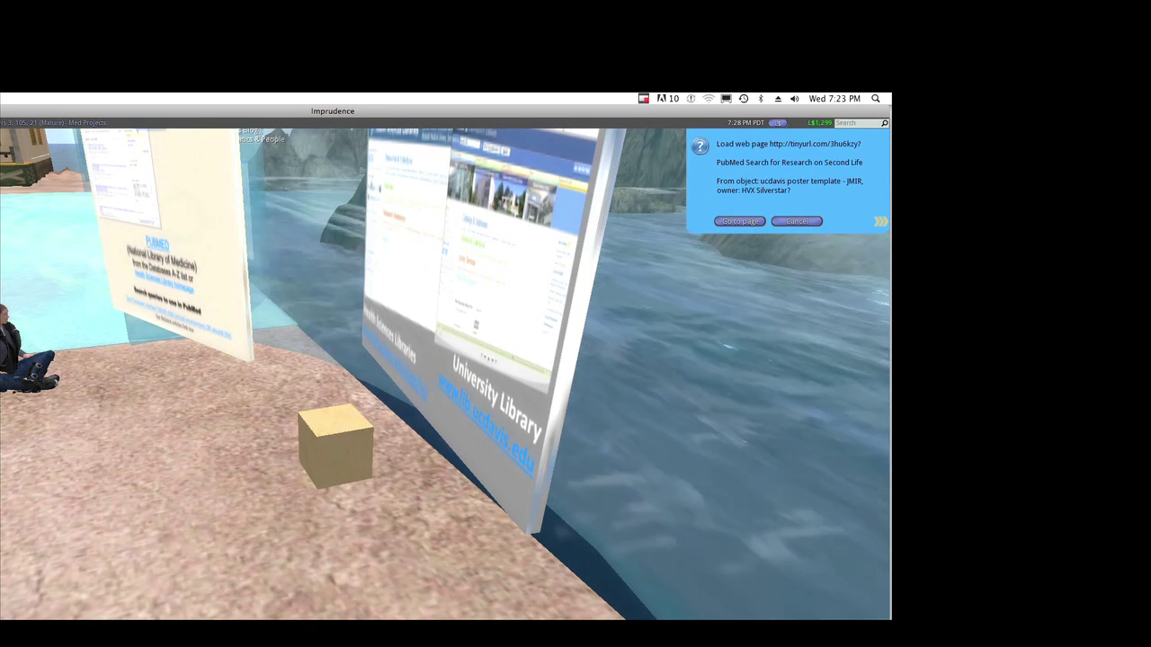
click(169, 210)
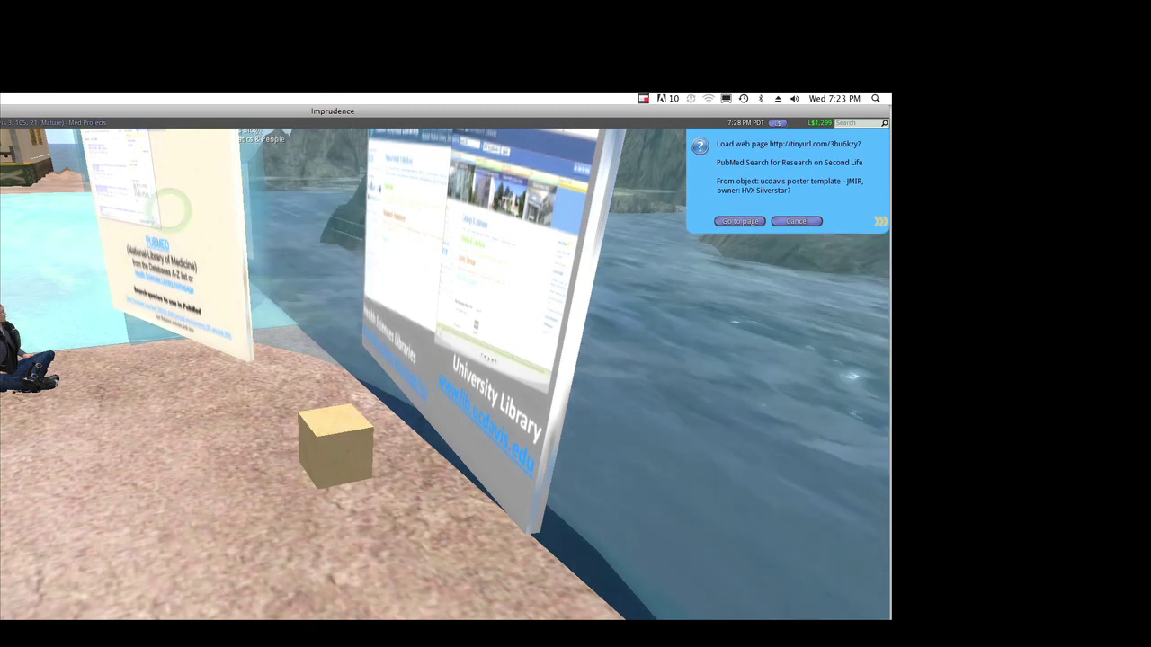
right_click(159, 185)
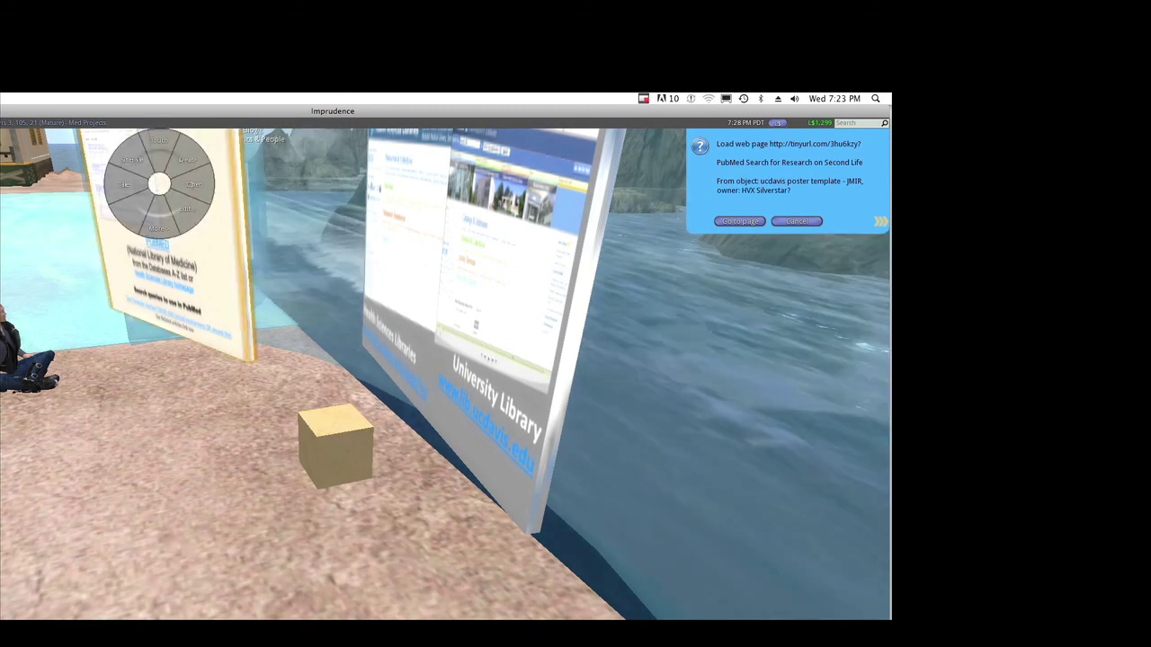
click(159, 184)
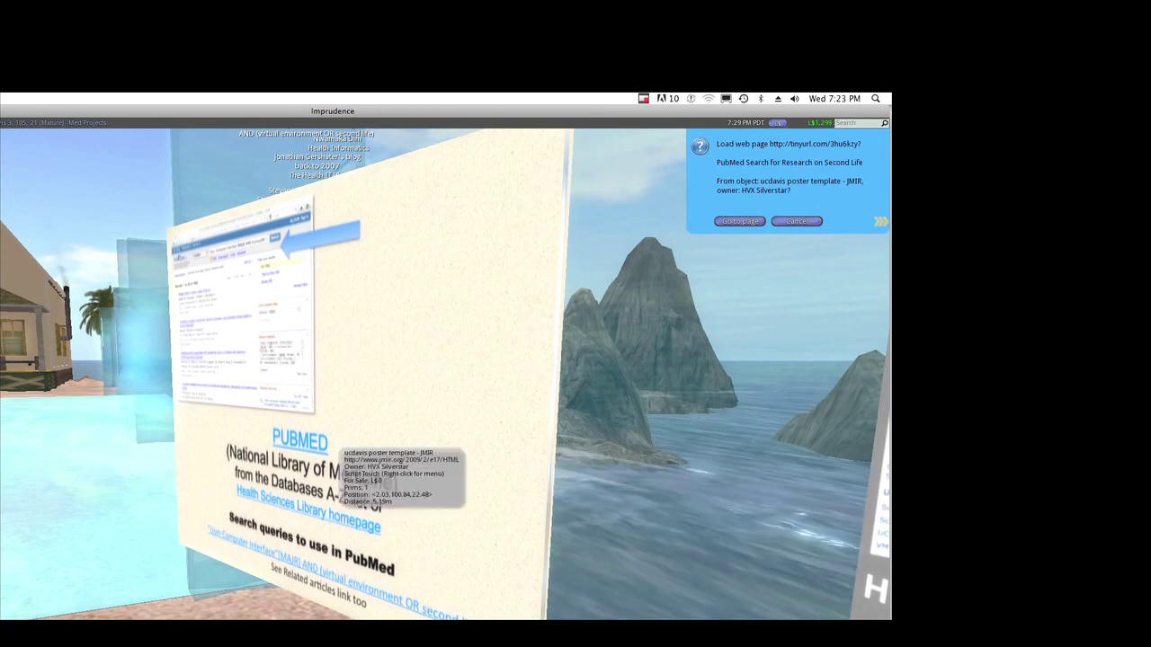
Back away from the PubMed poster to bring the class and library boards into view.
key(Left)
key(Left)
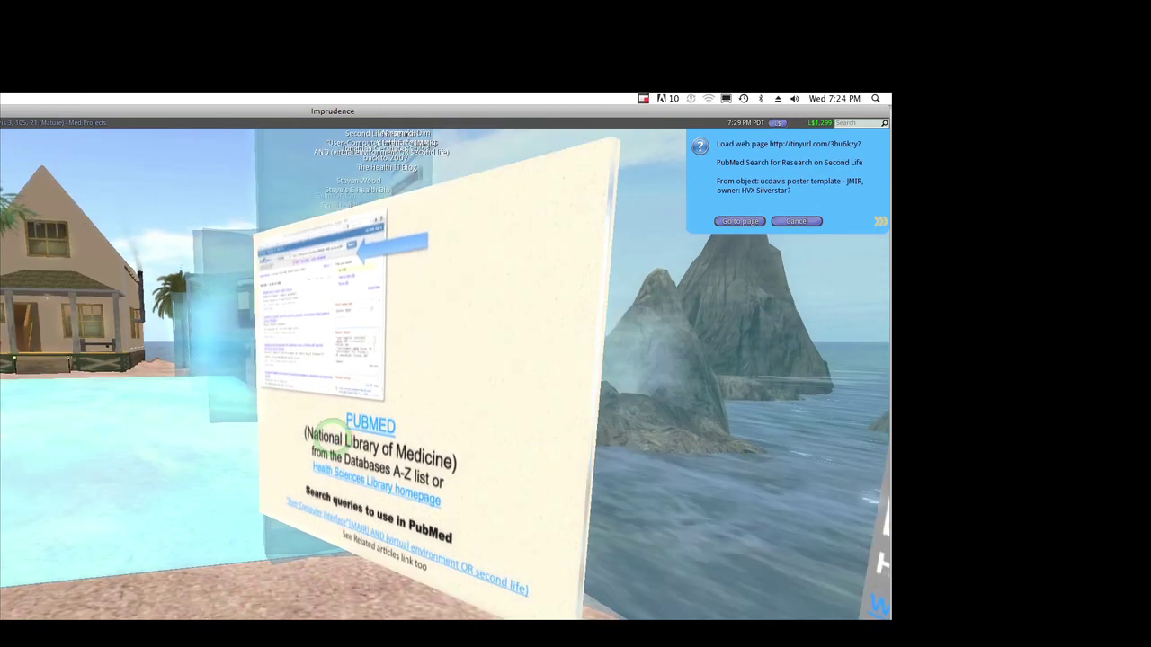
key(Left)
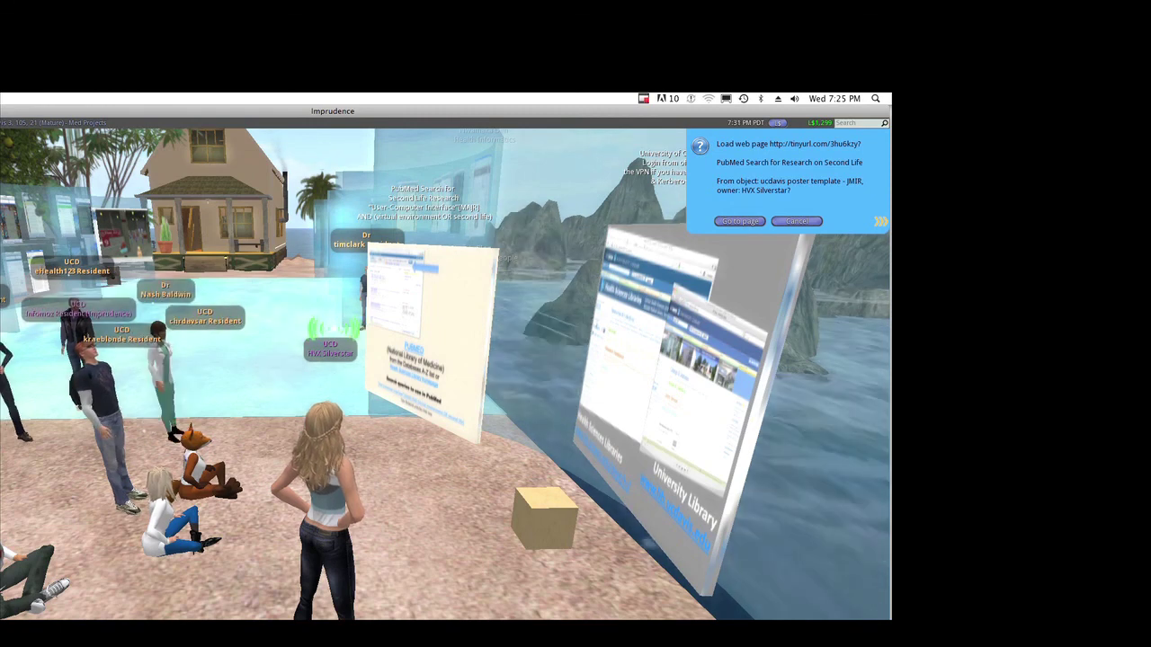
right_click(417, 333)
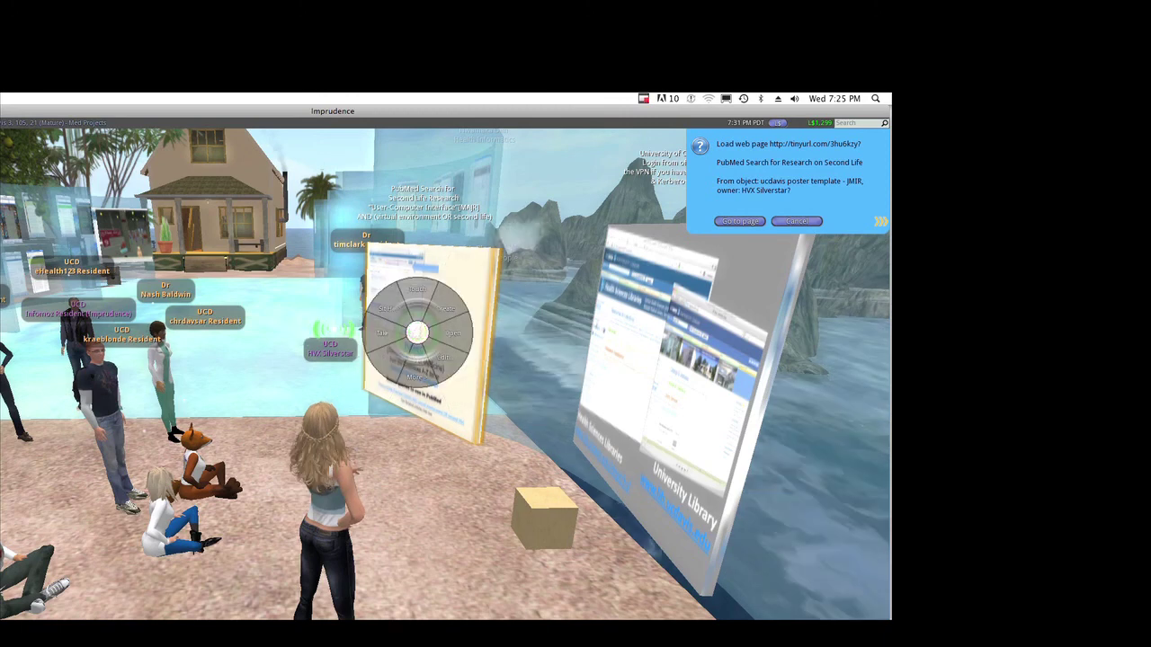
click(428, 364)
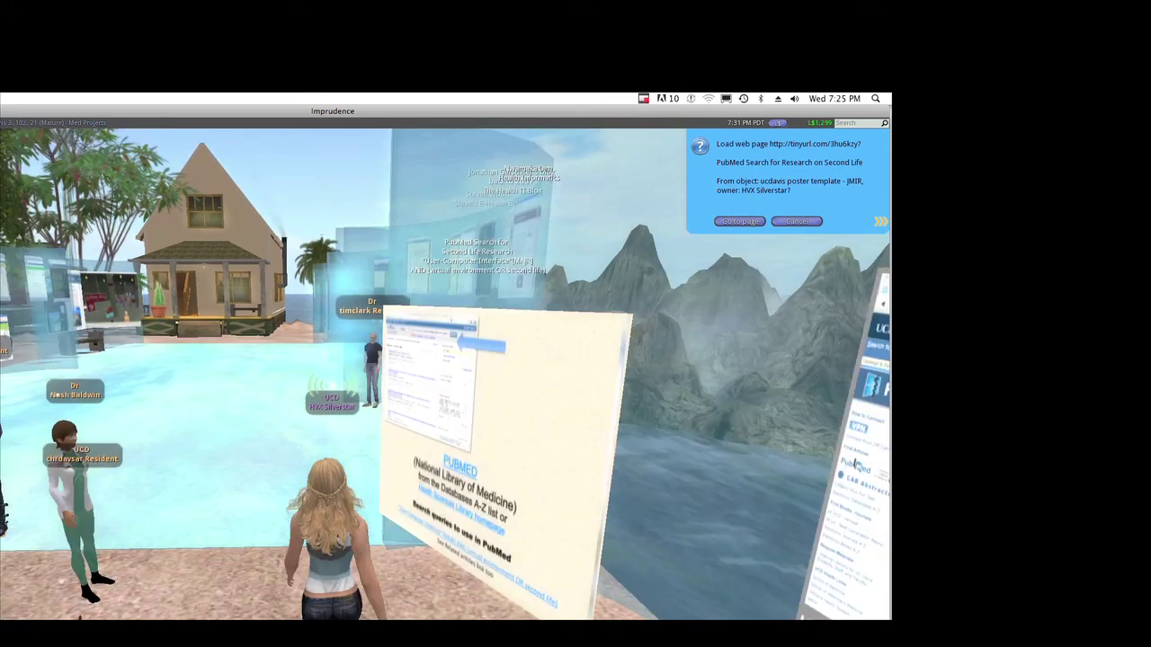
right_click(463, 459)
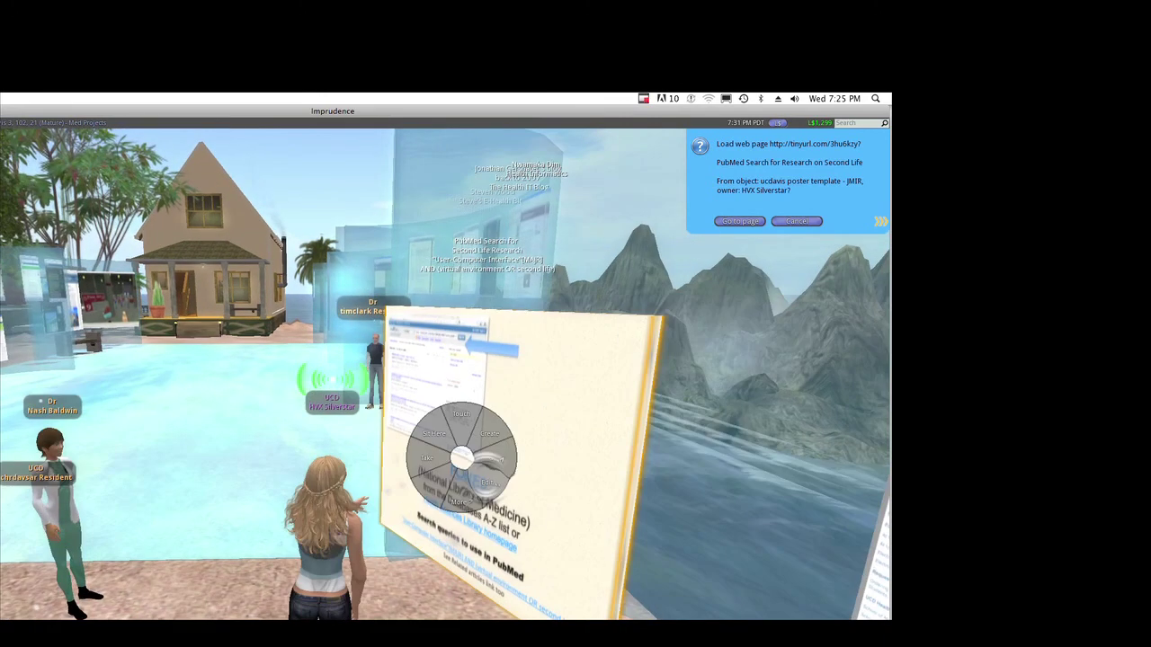
click(463, 459)
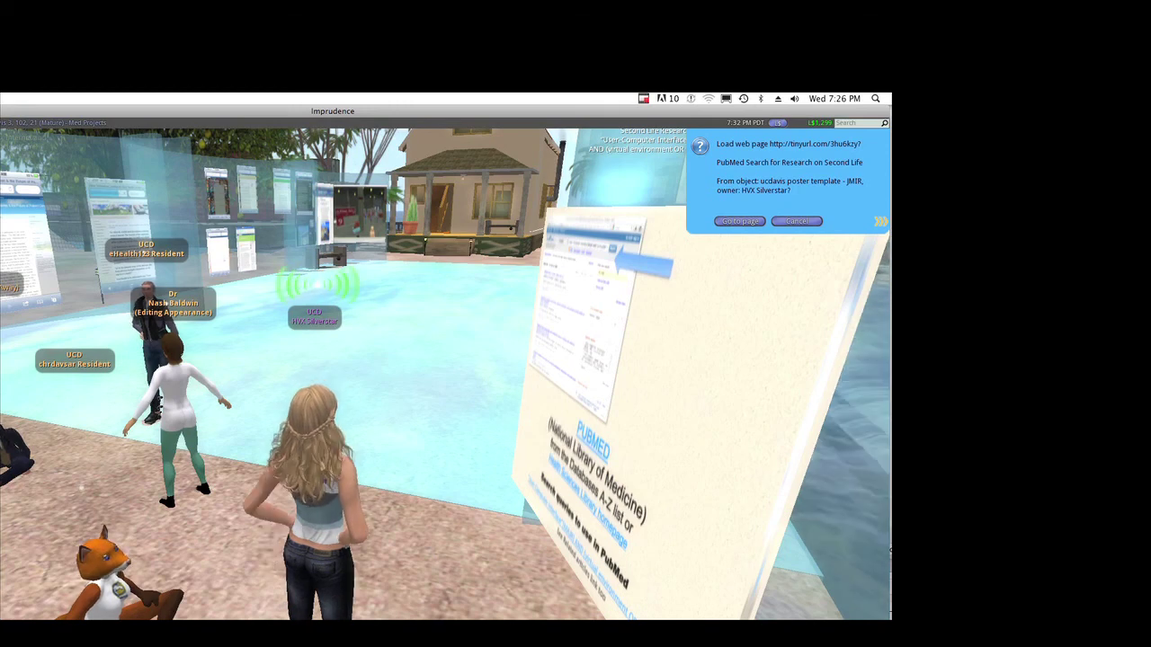
click(778, 122)
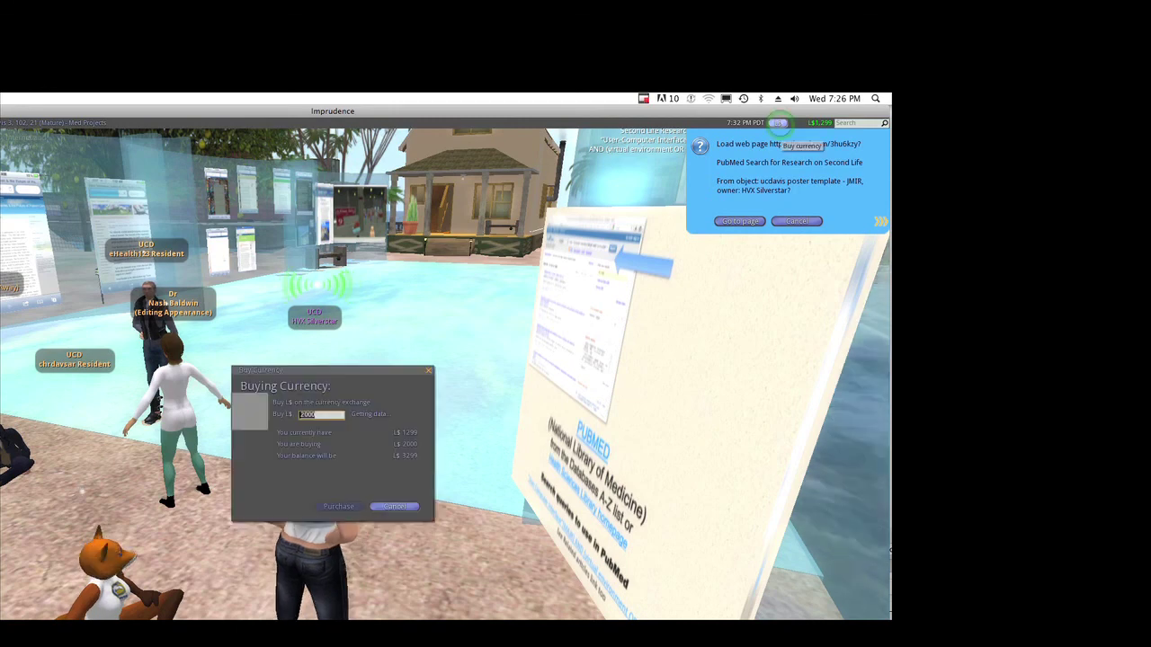
mouse_move(323, 370)
mouse_down()
mouse_move(383, 327)
mouse_move(437, 205)
mouse_move(440, 146)
mouse_up()
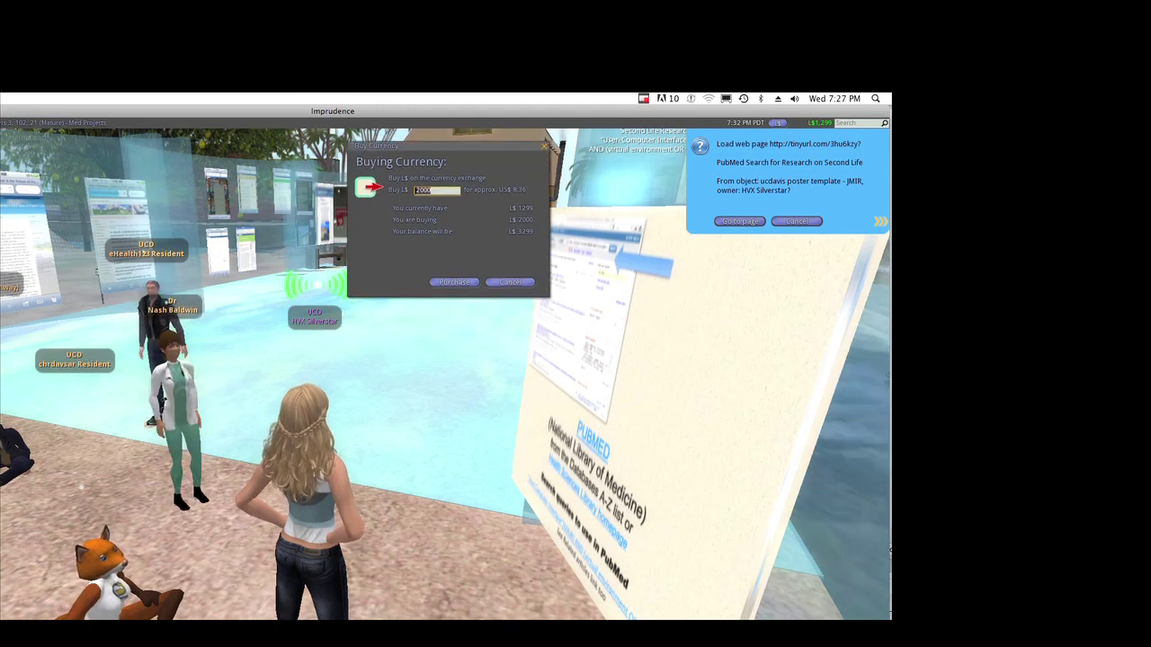
key(Escape)
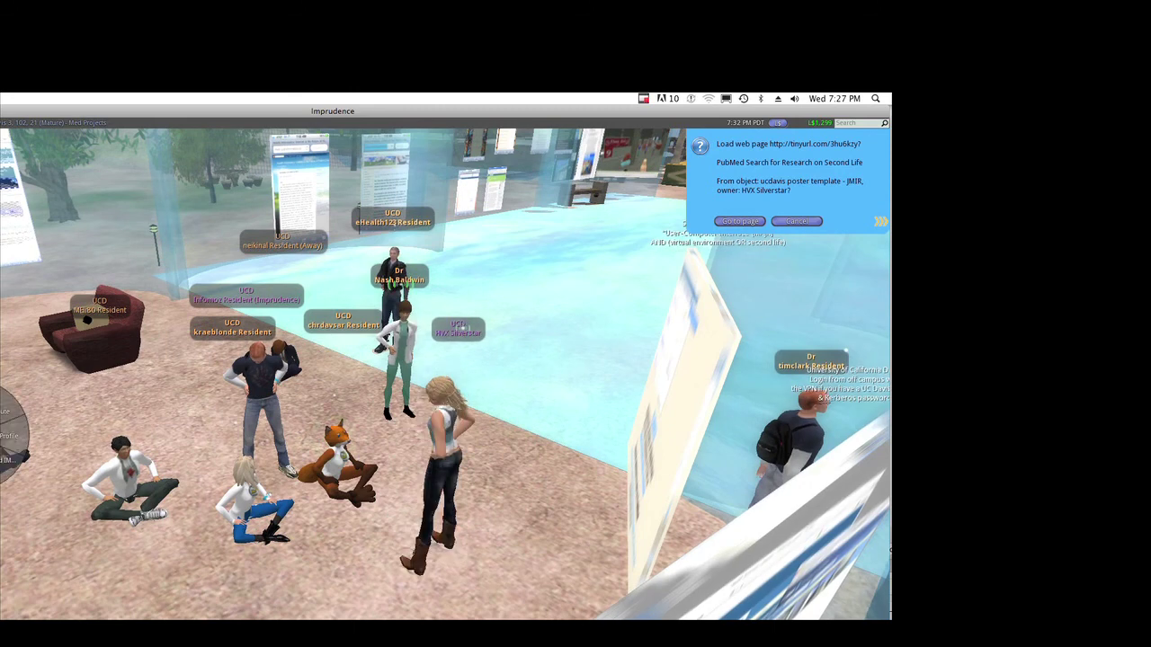
Pay whitewood2 Resident L$50 with the message 'money for you'.
click(263, 463)
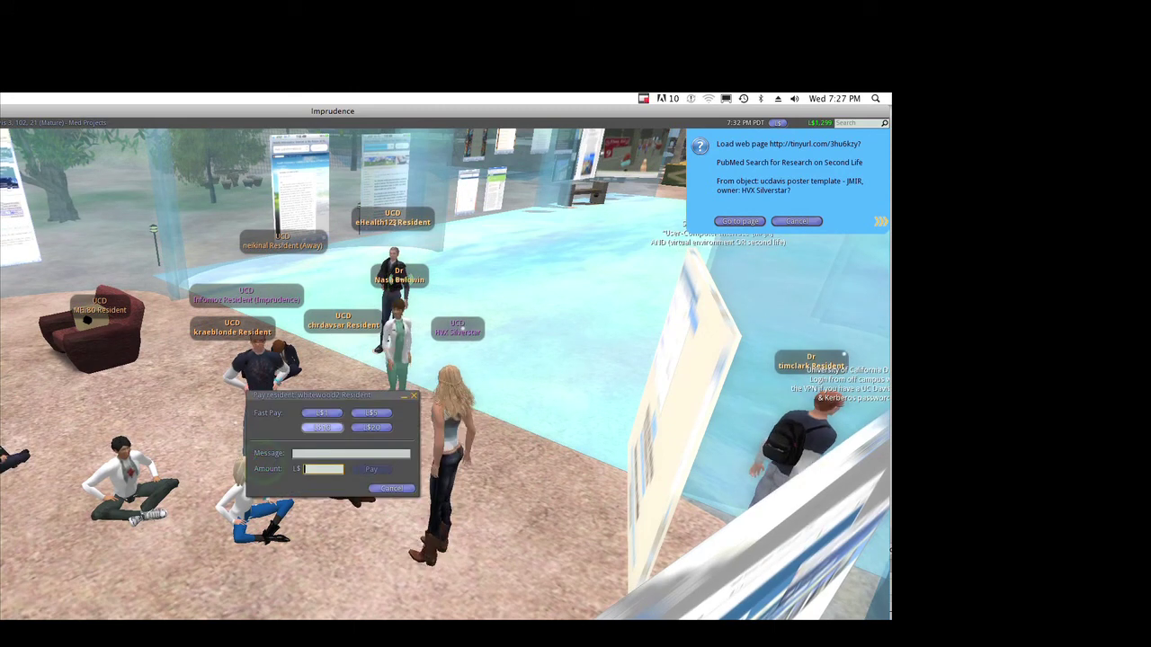
click(321, 454)
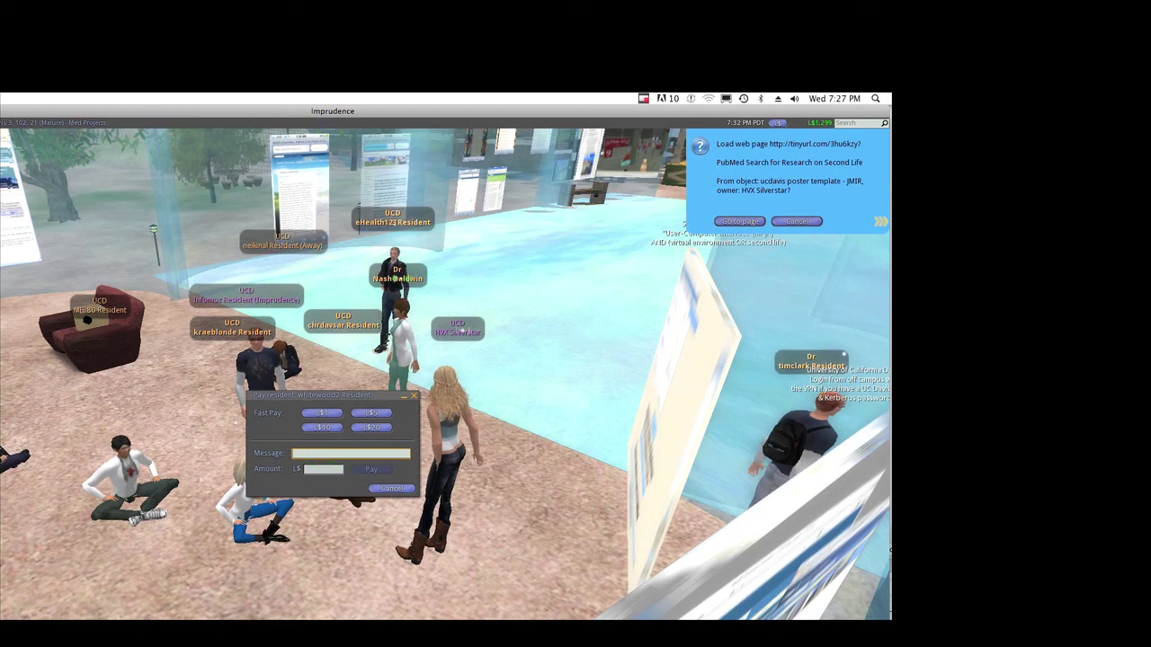
text(50)
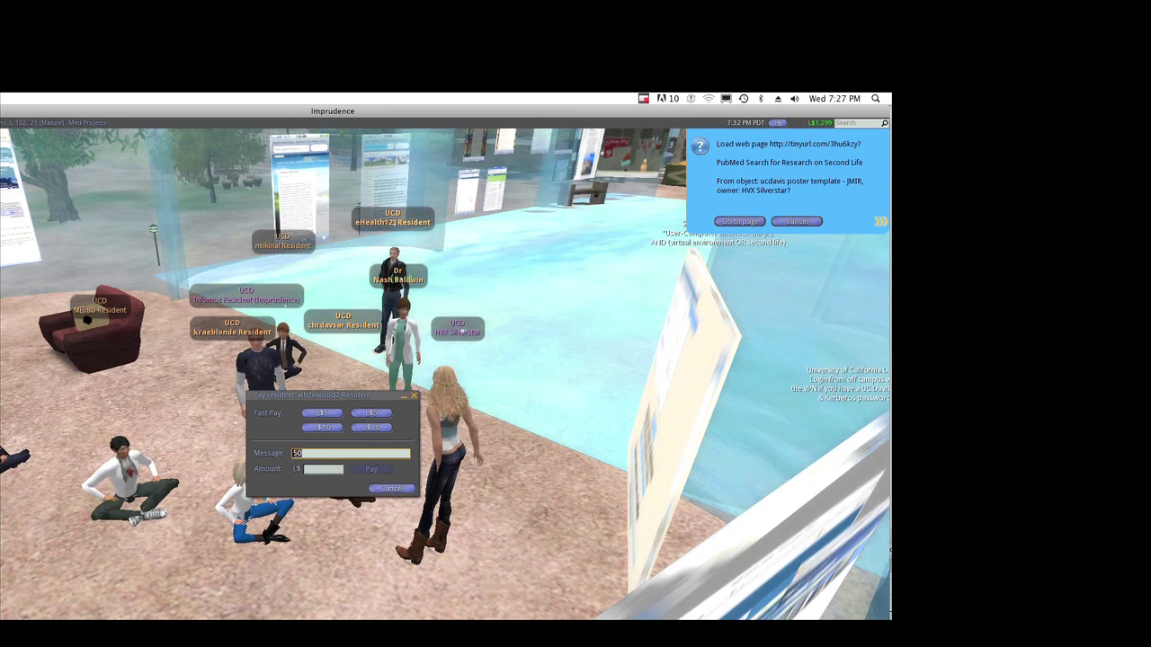
click(308, 454)
key(BackSpace)
key(BackSpace)
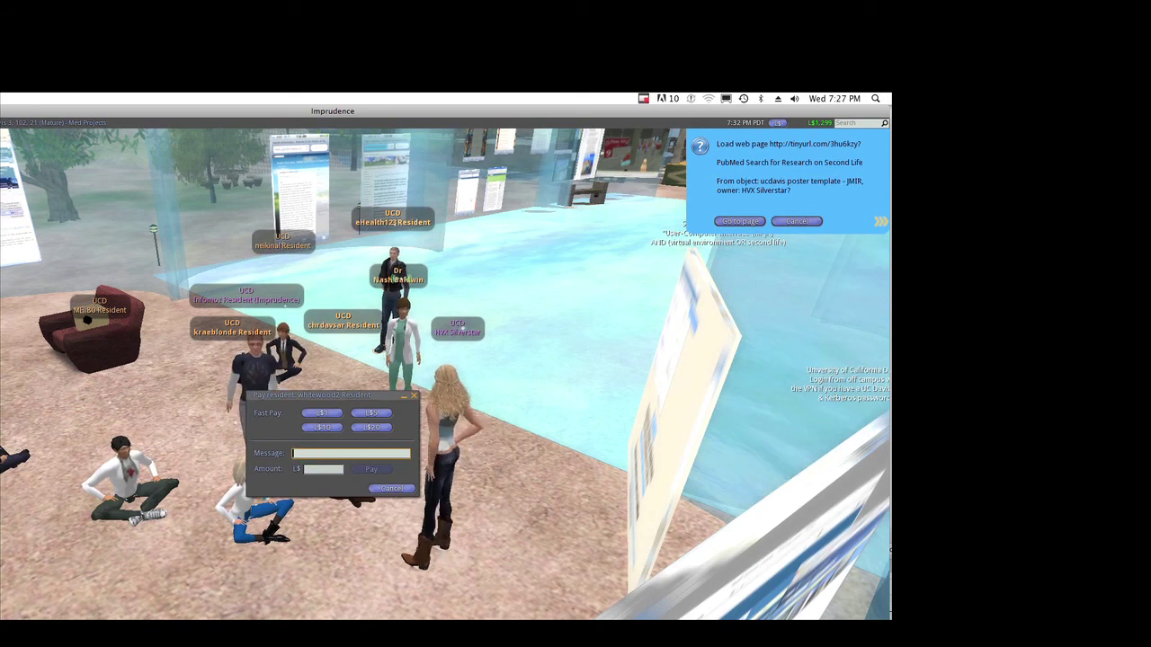
text(money for you)
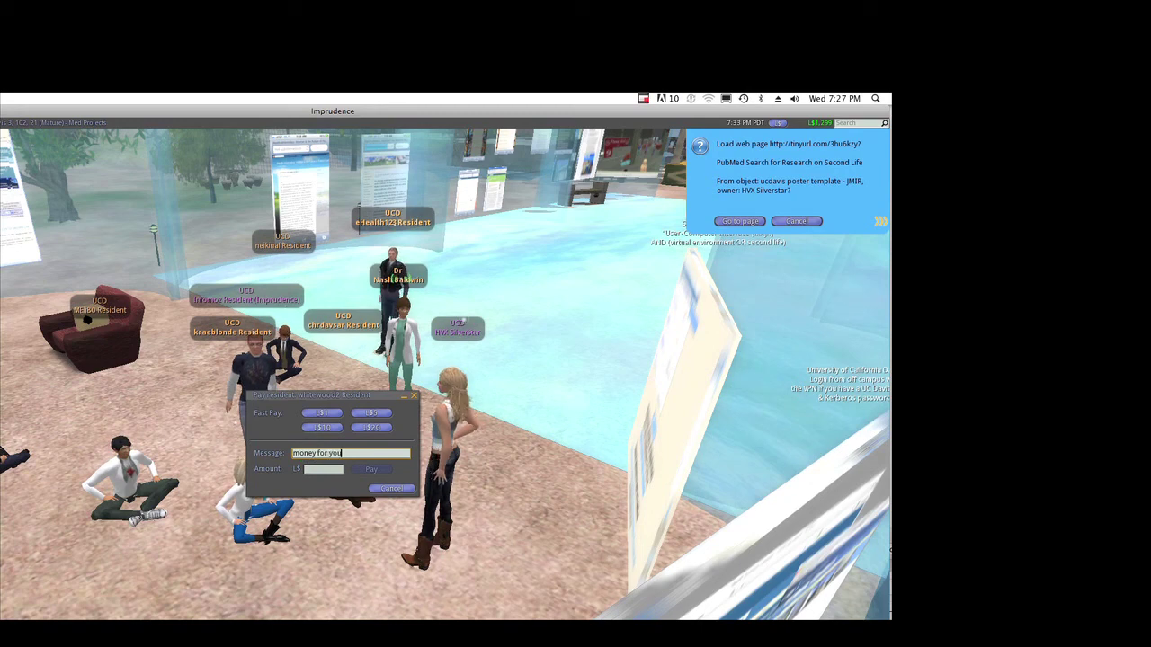
key(Tab)
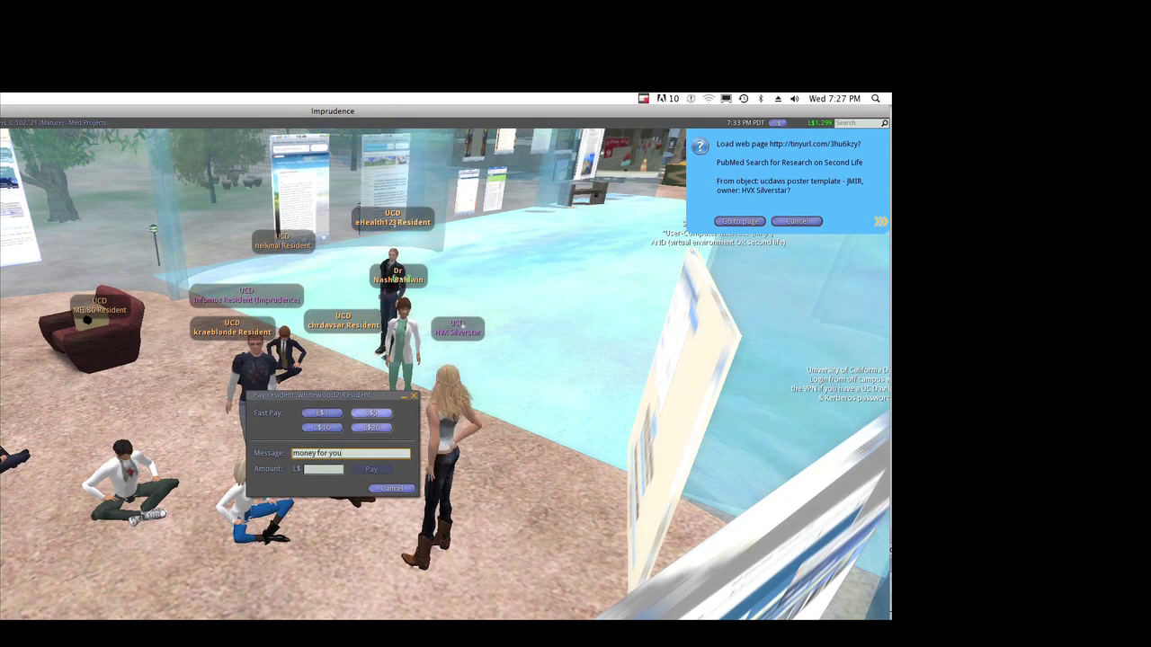
click(320, 470)
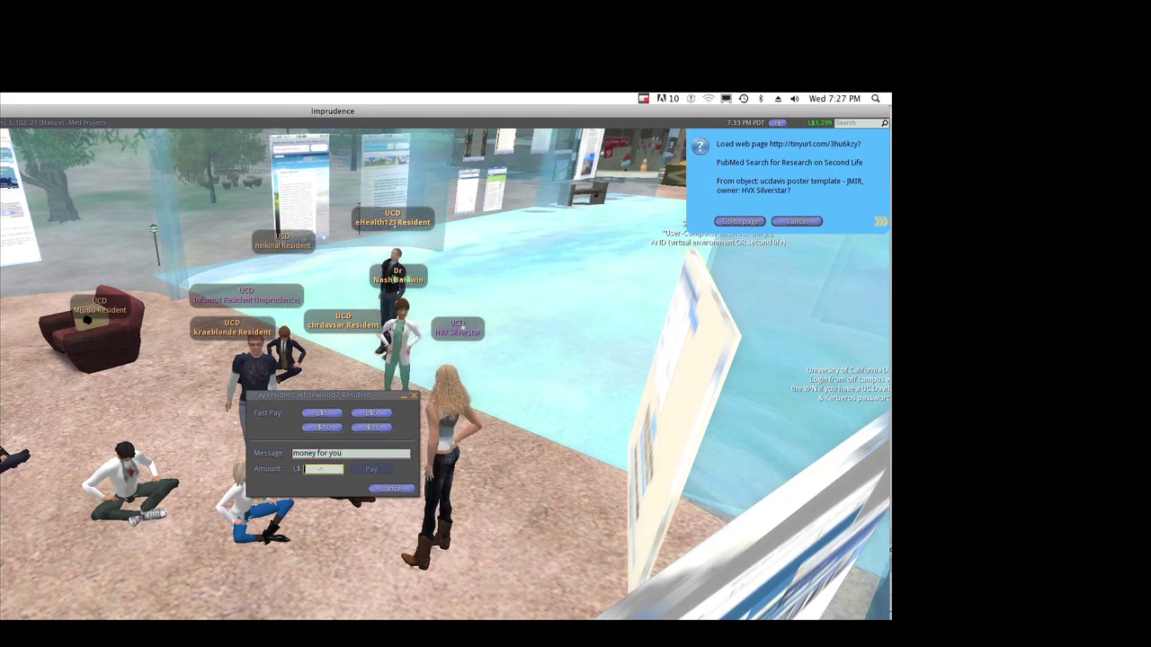
text(50)
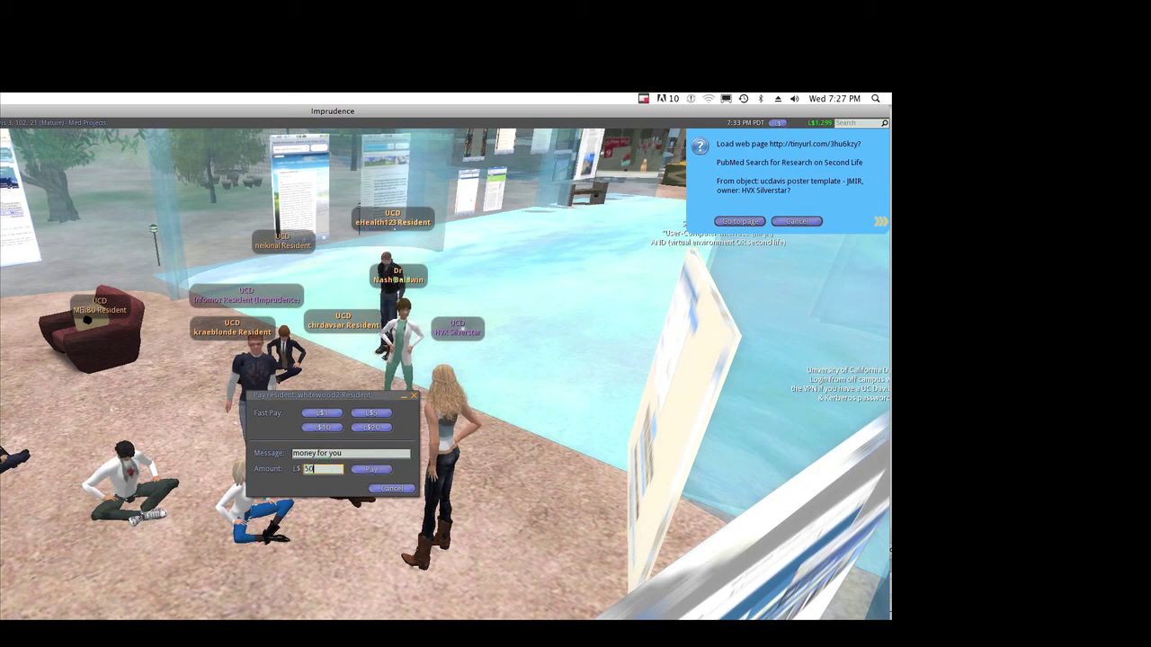
key(Return)
Pay the seated classmate L$50 with a short message.
right_click(121, 473)
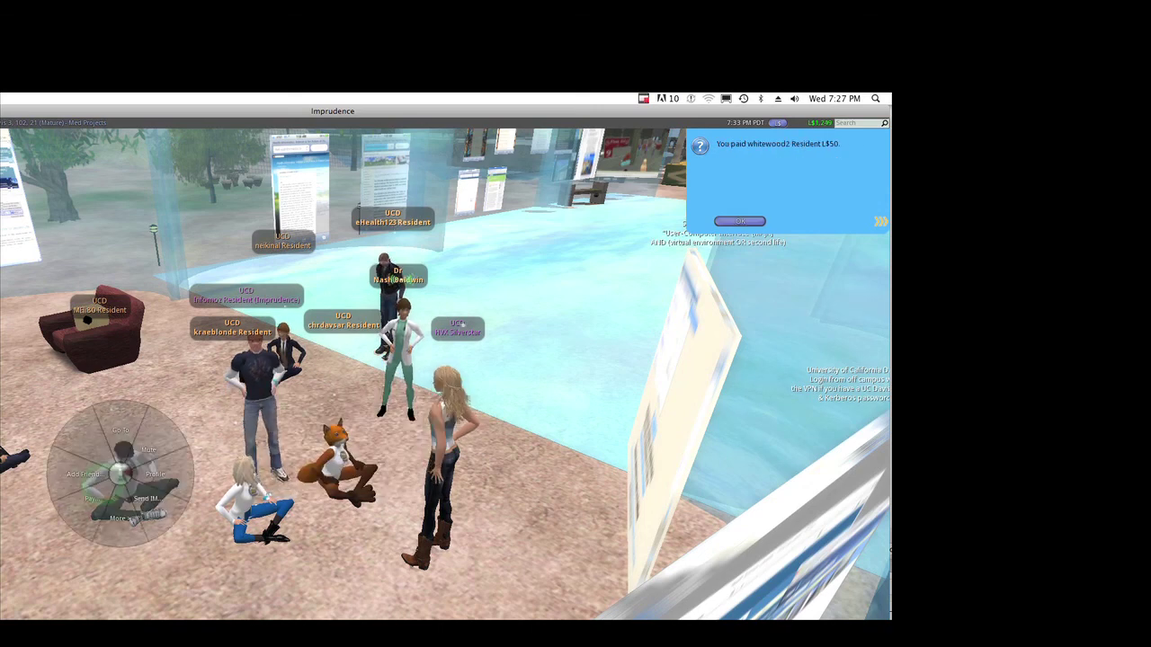
click(92, 497)
click(296, 453)
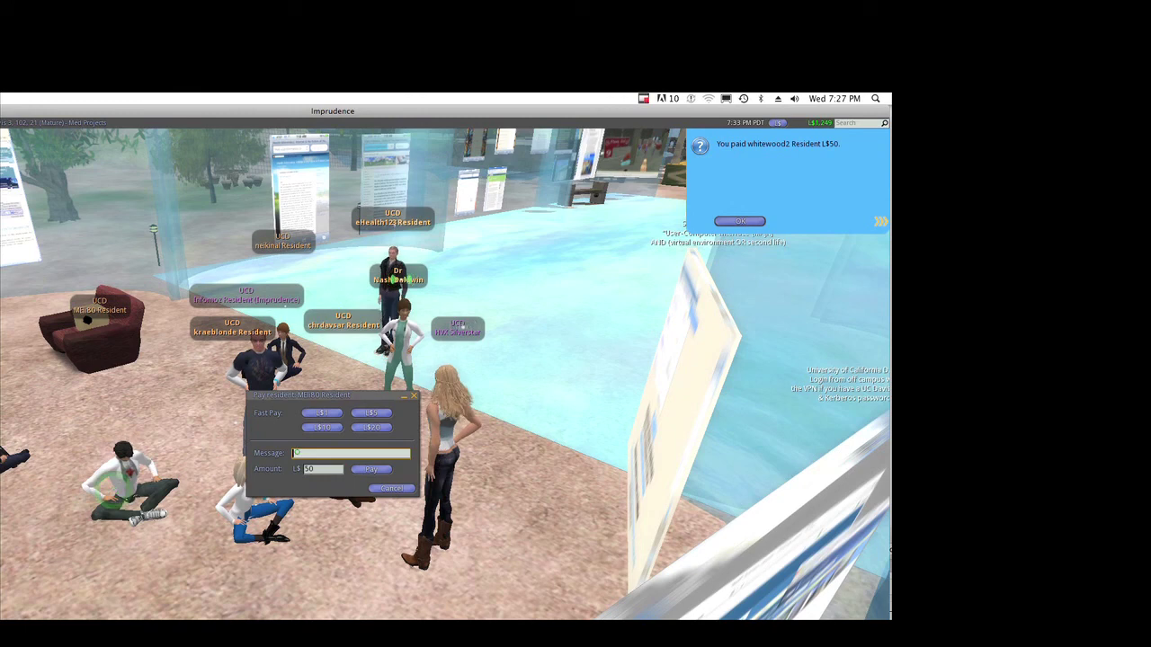
click(295, 452)
text($$$ )
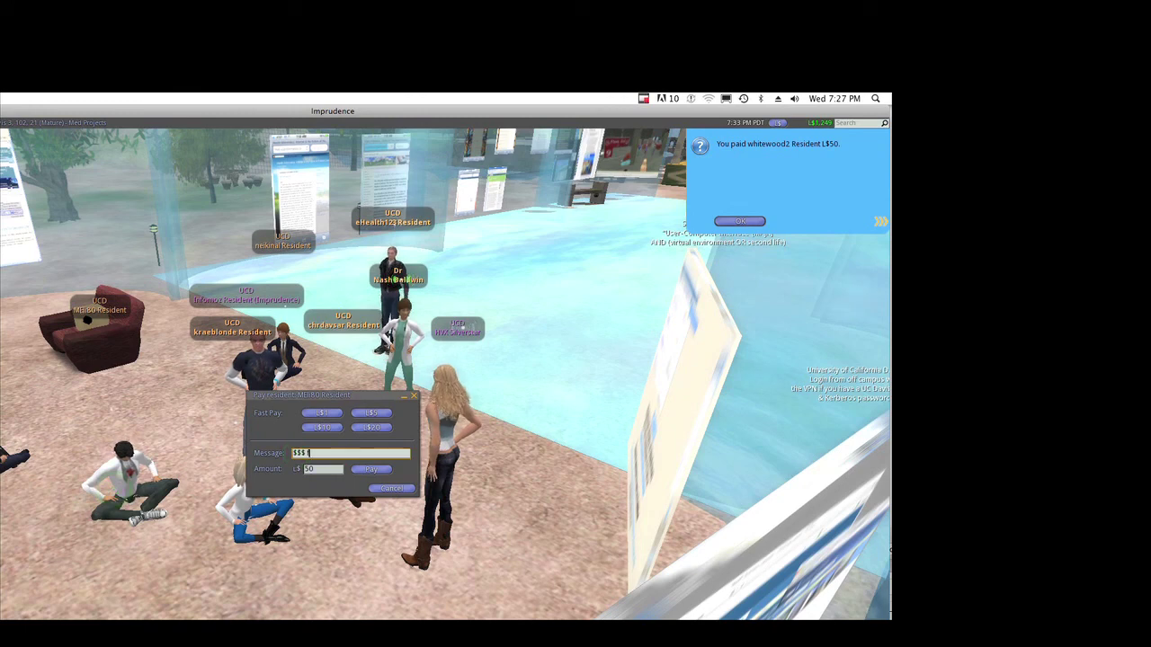
text(for you)
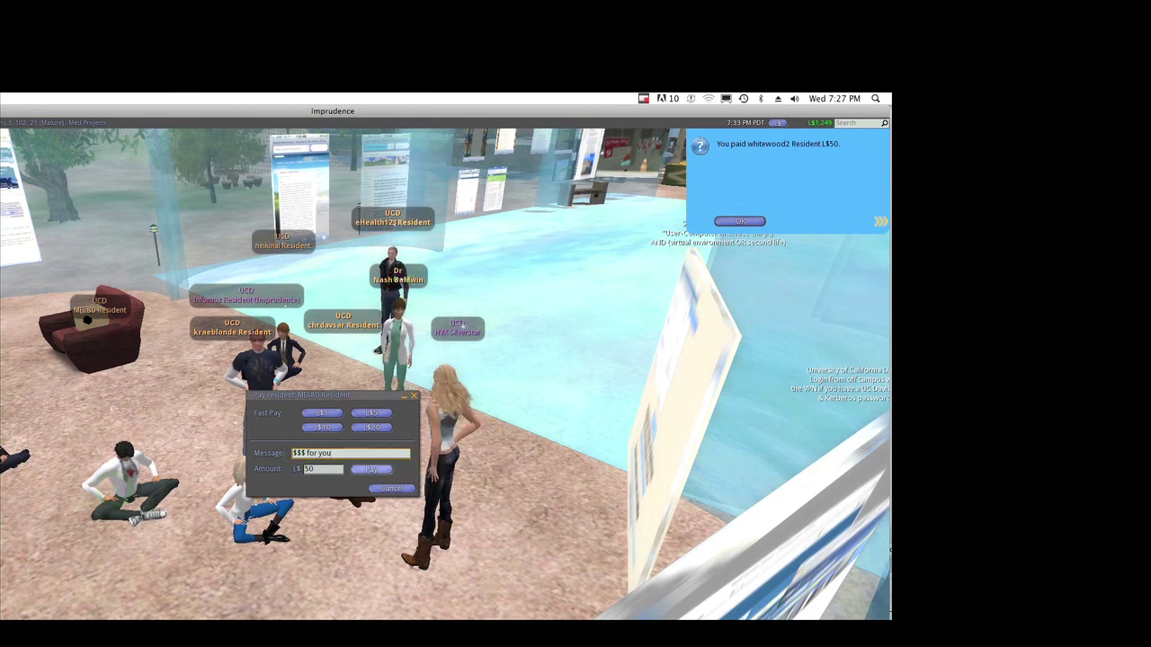
key(Return)
Pay another classmate L$50 with a message, after first targeting the fox avatar.
right_click(338, 457)
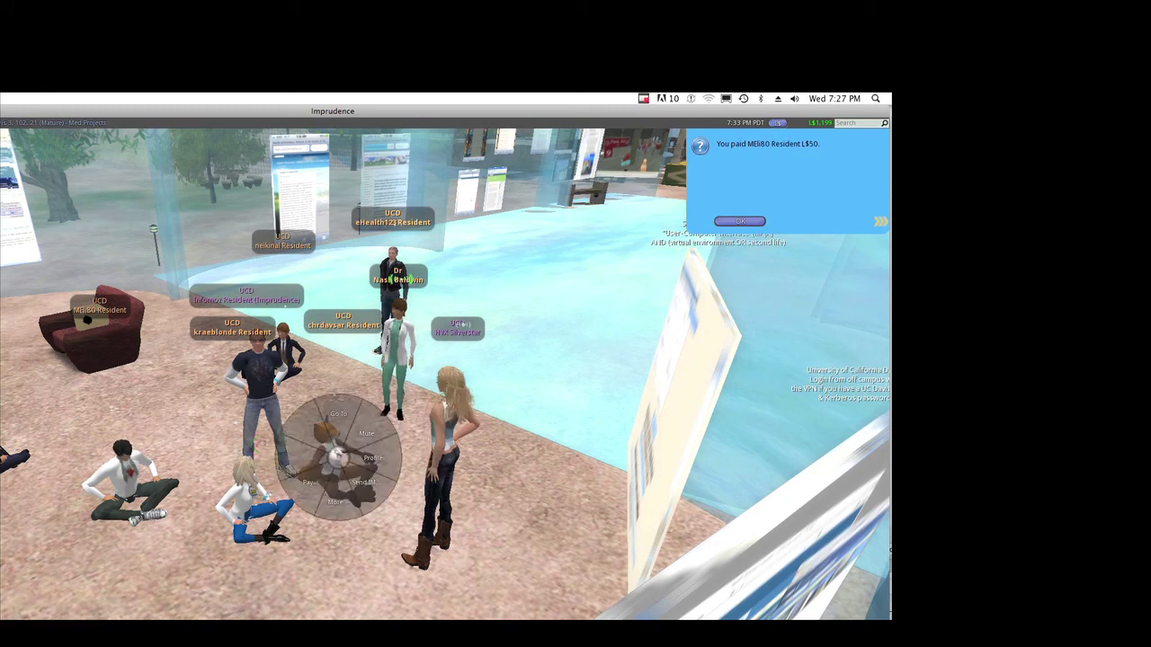
right_click(259, 386)
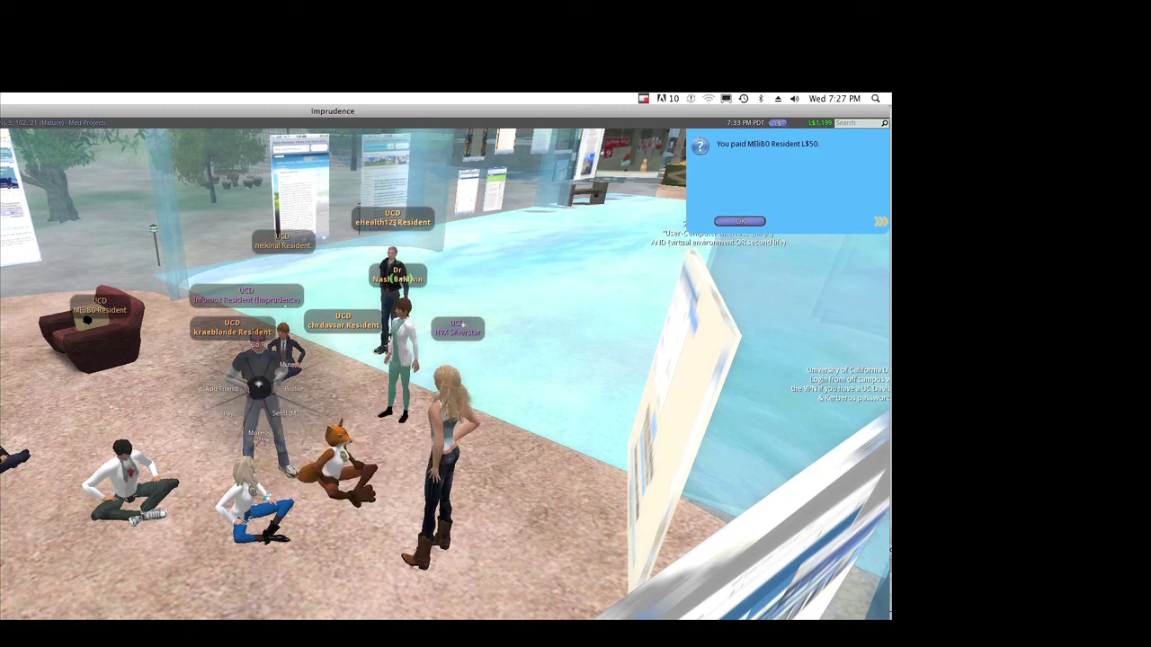
click(235, 415)
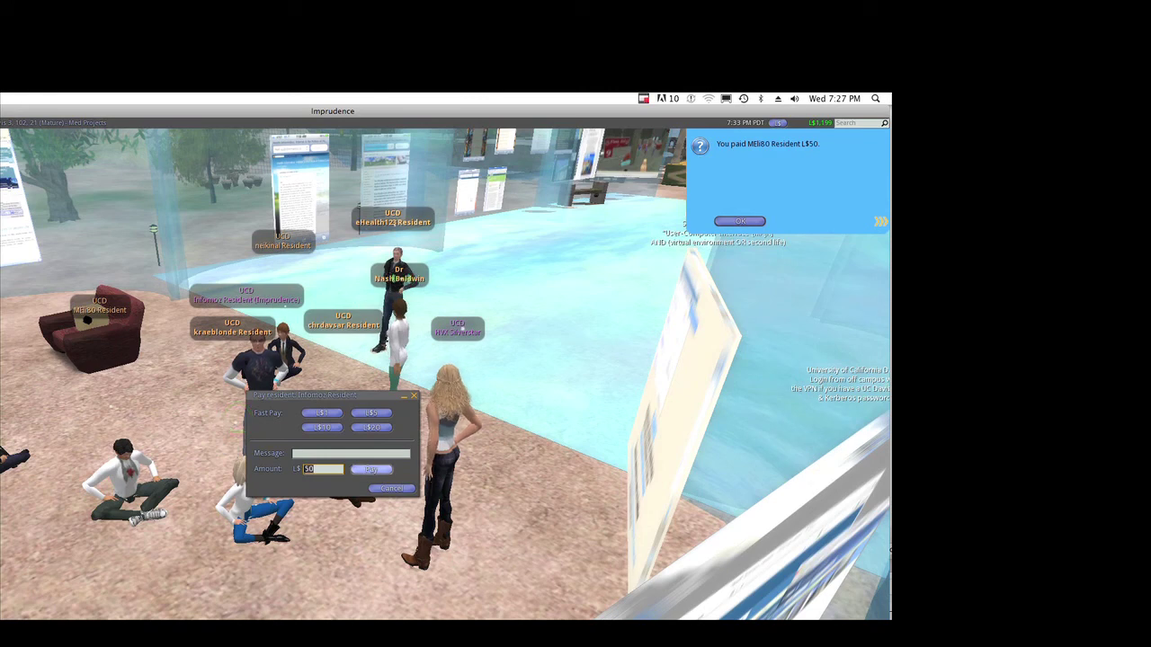
click(310, 453)
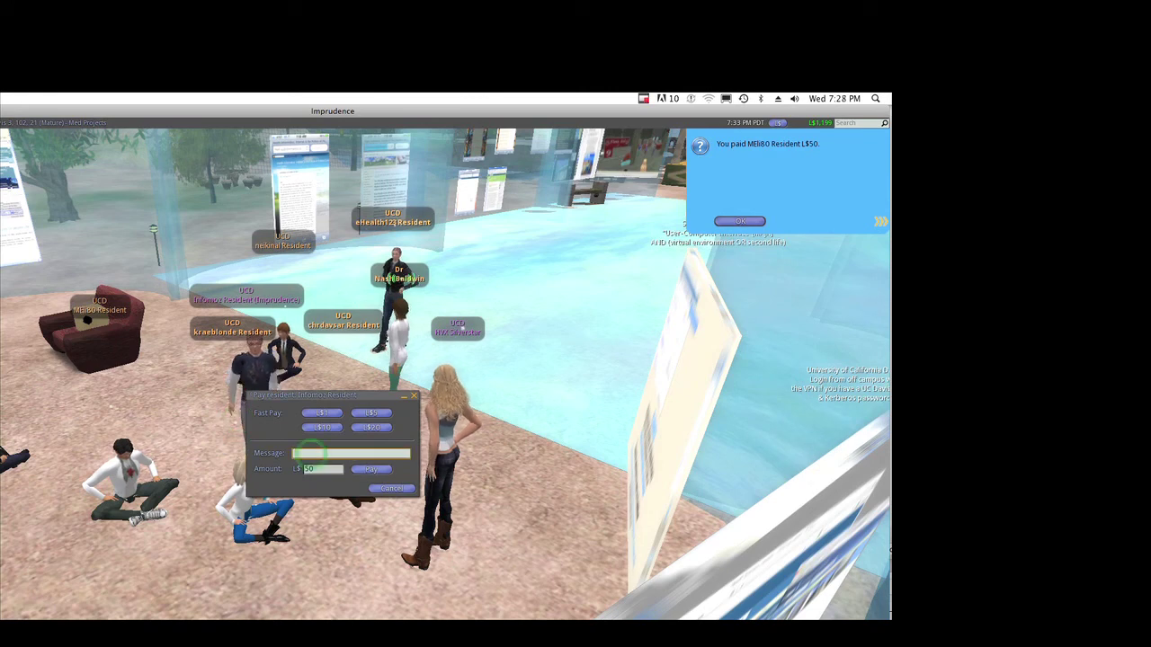
text(money for you)
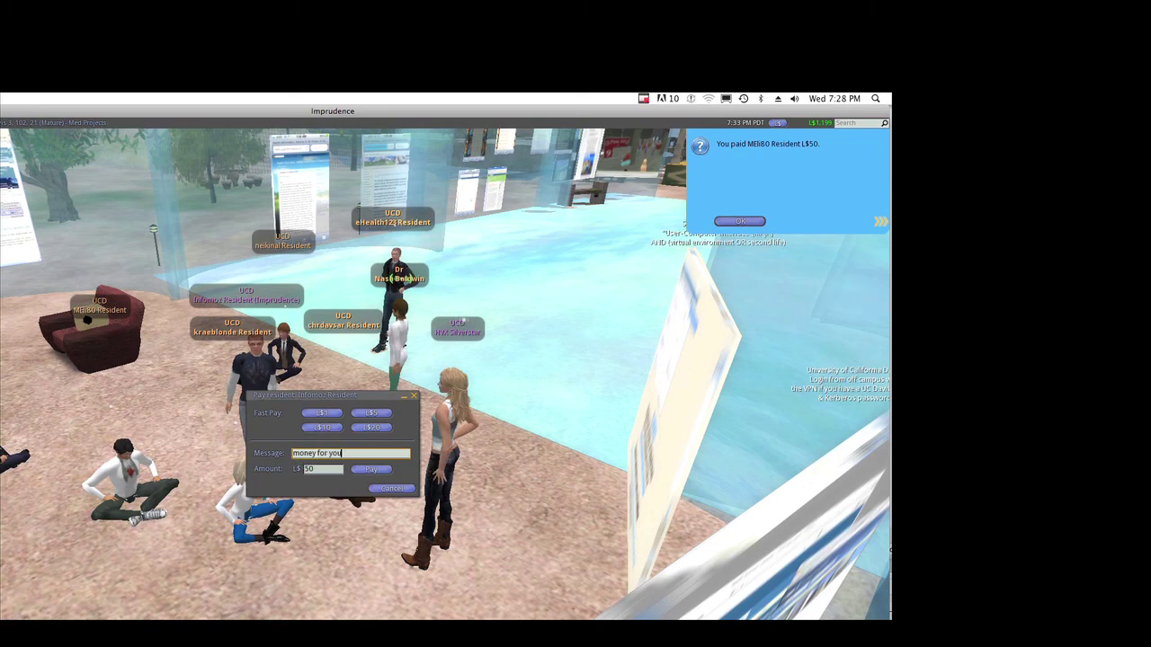
click(370, 470)
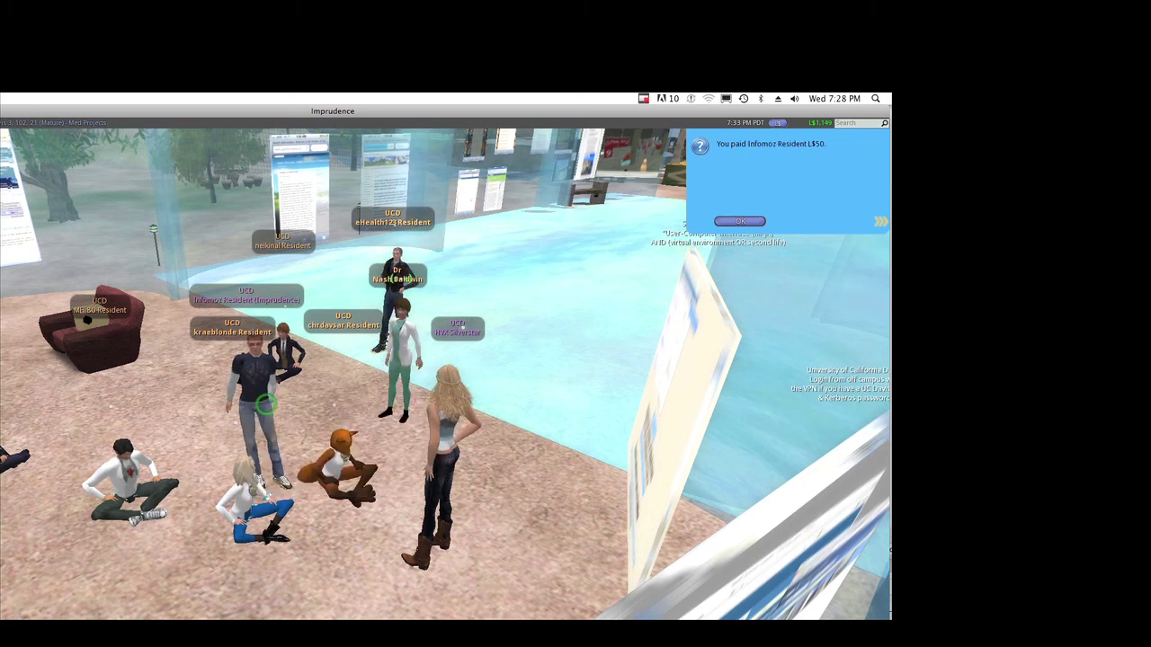
Pay the next classmate L$50 with a friendly message.
right_click(287, 356)
click(257, 381)
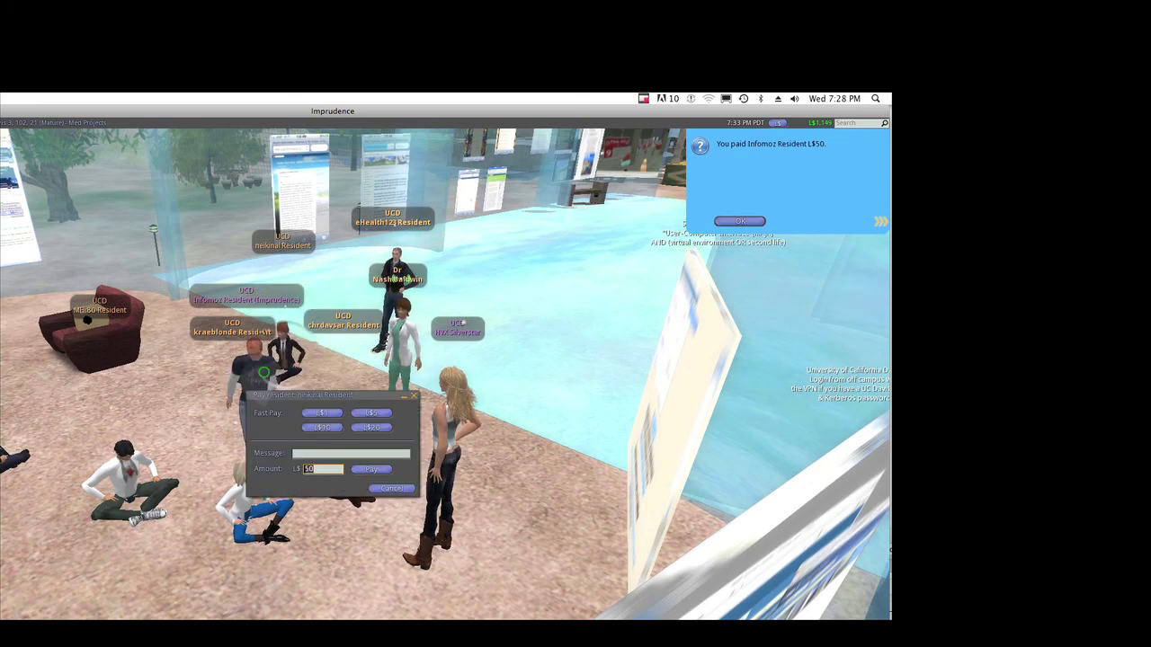
click(316, 453)
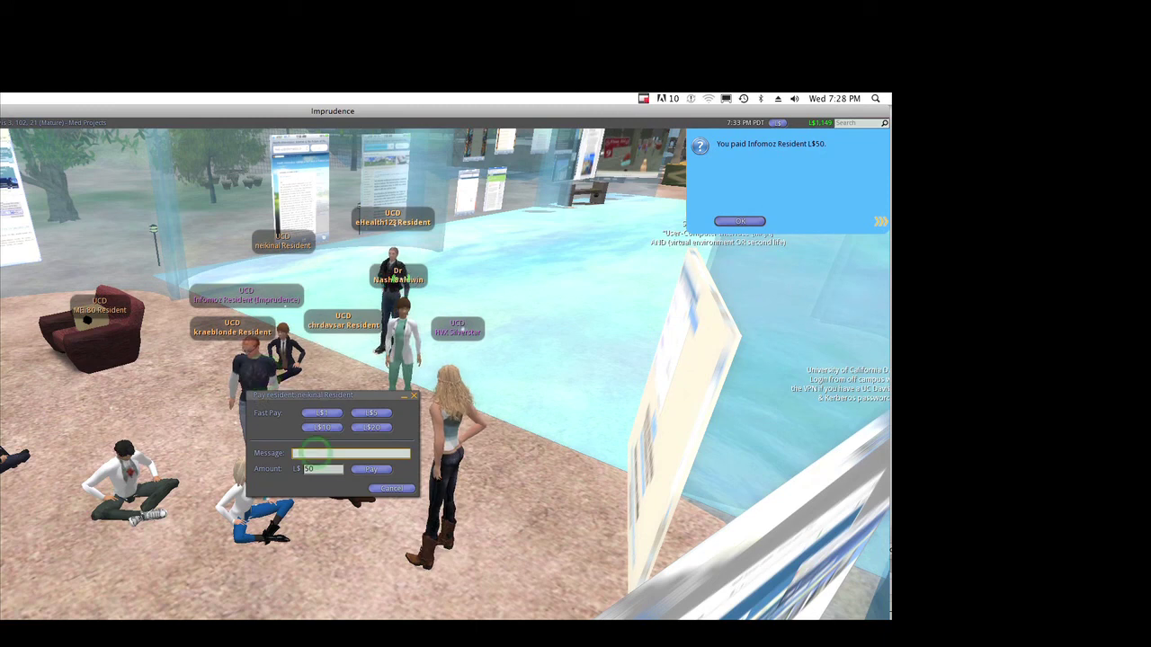
text($$$ for )
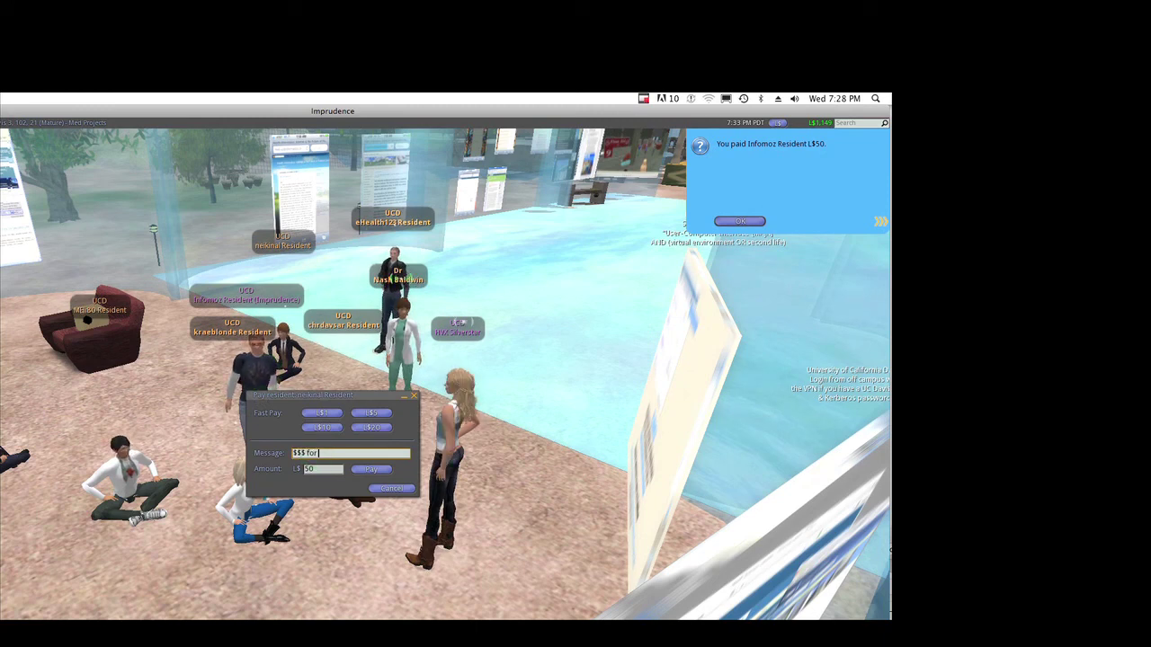
text(you)
key(Return)
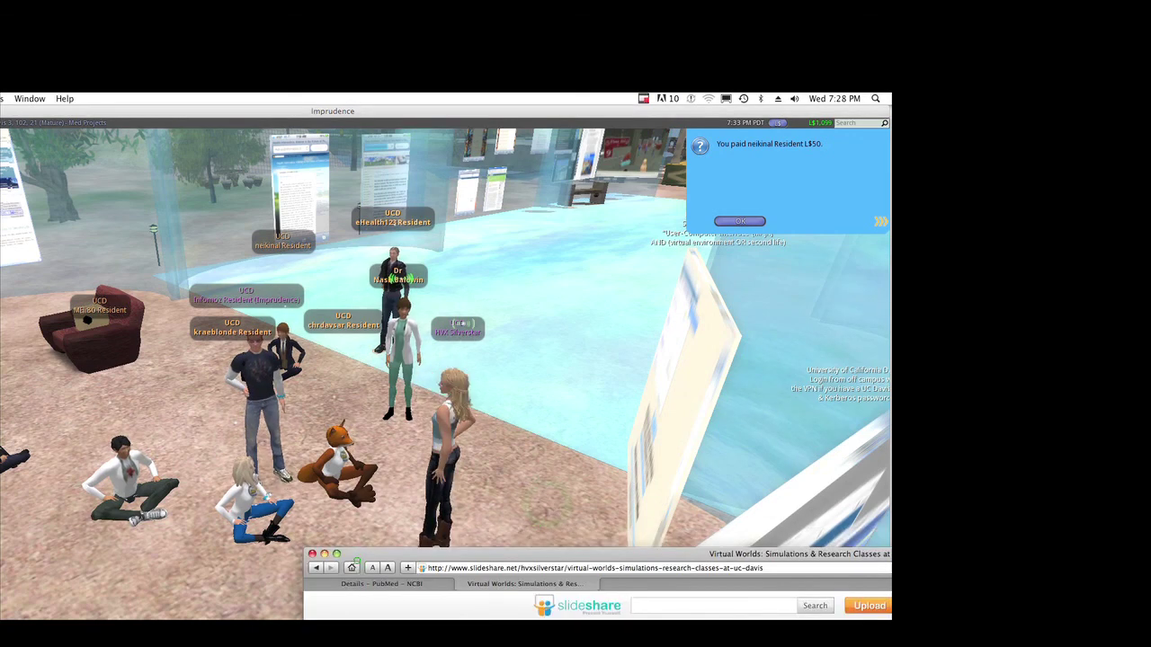
Search the web for 'amazon books second life' and enlarge the browser window.
mouse_move(575, 529)
mouse_down()
mouse_move(270, 461)
mouse_move(188, 494)
mouse_up()
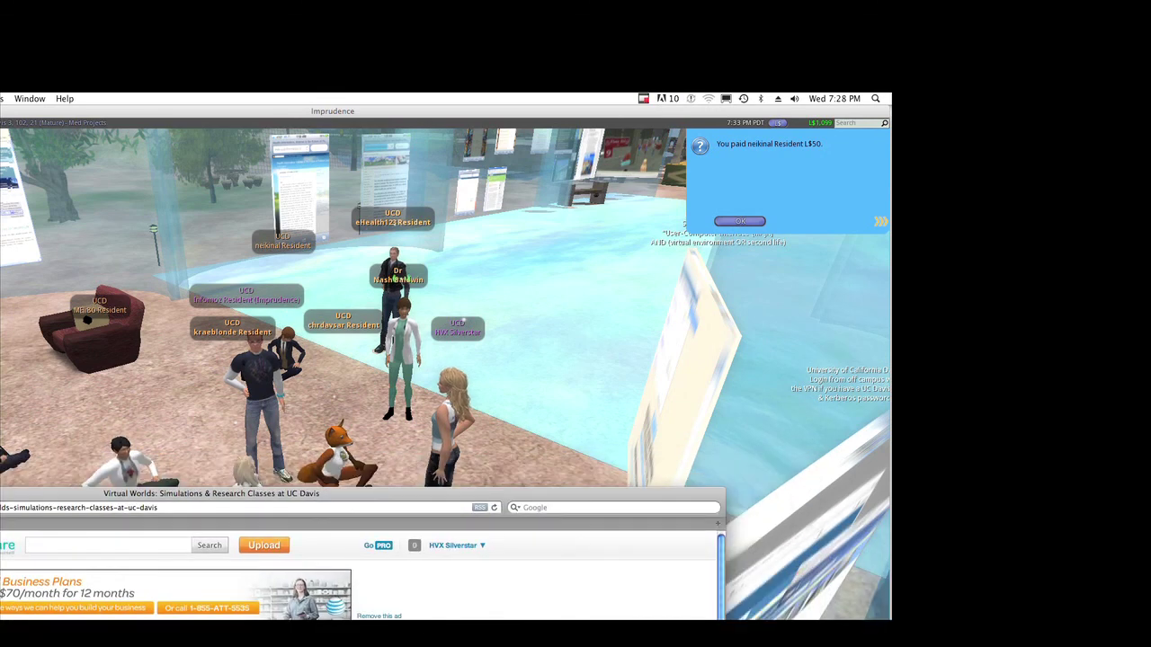
click(535, 506)
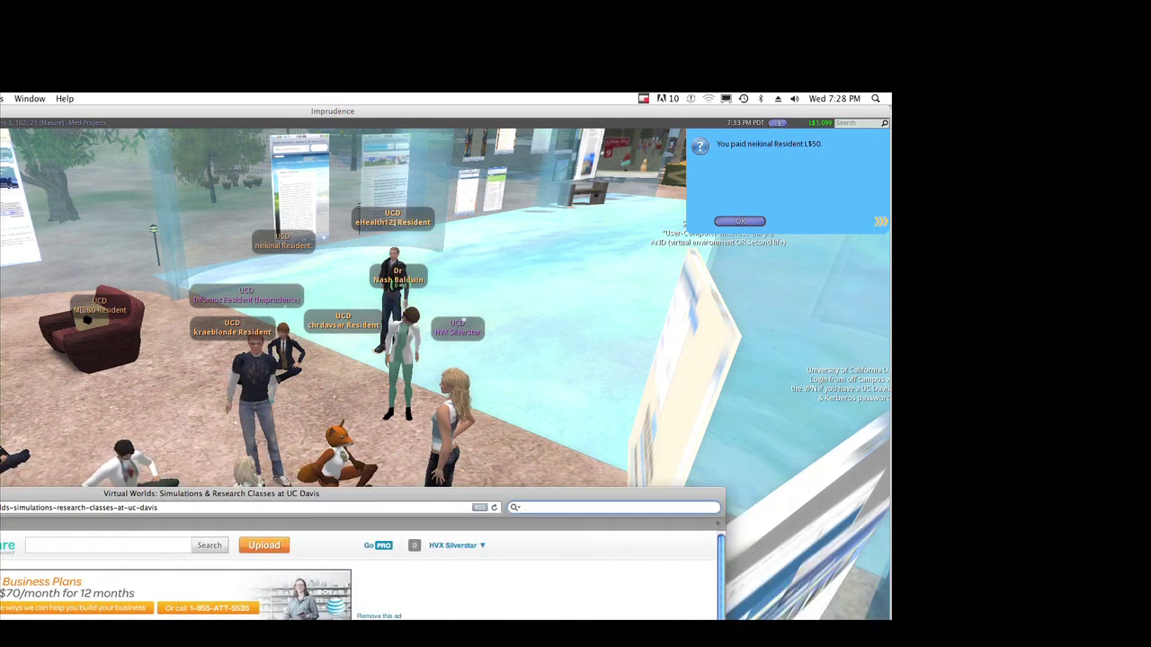
click(460, 322)
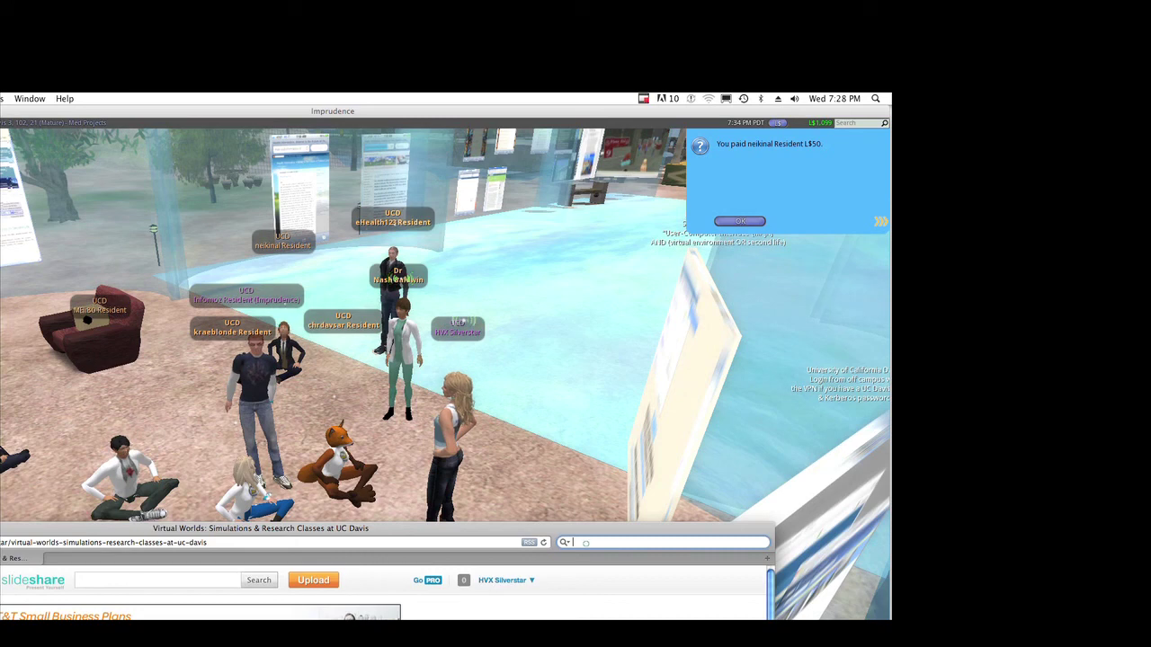
text(amaz)
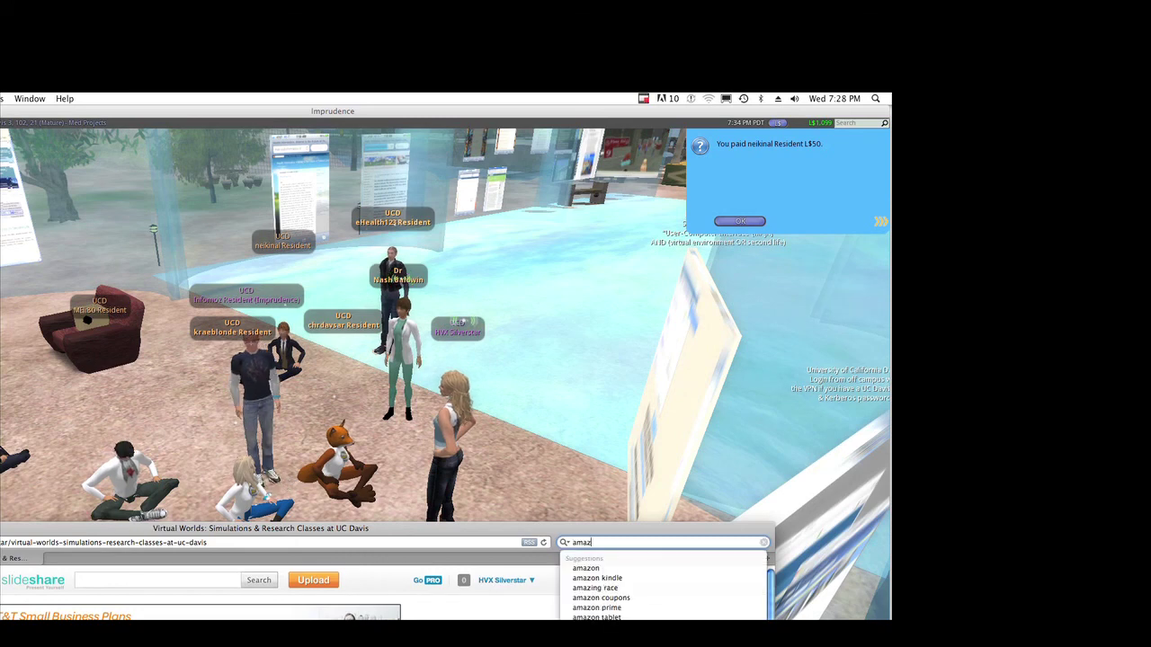
text(on)
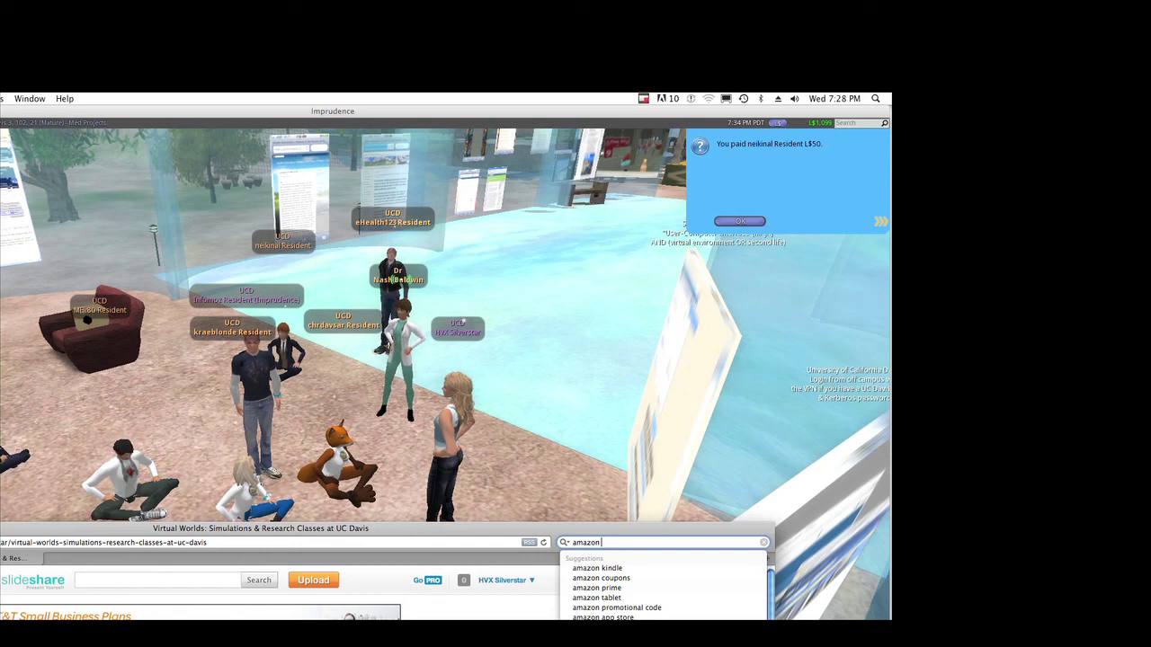
text( books )
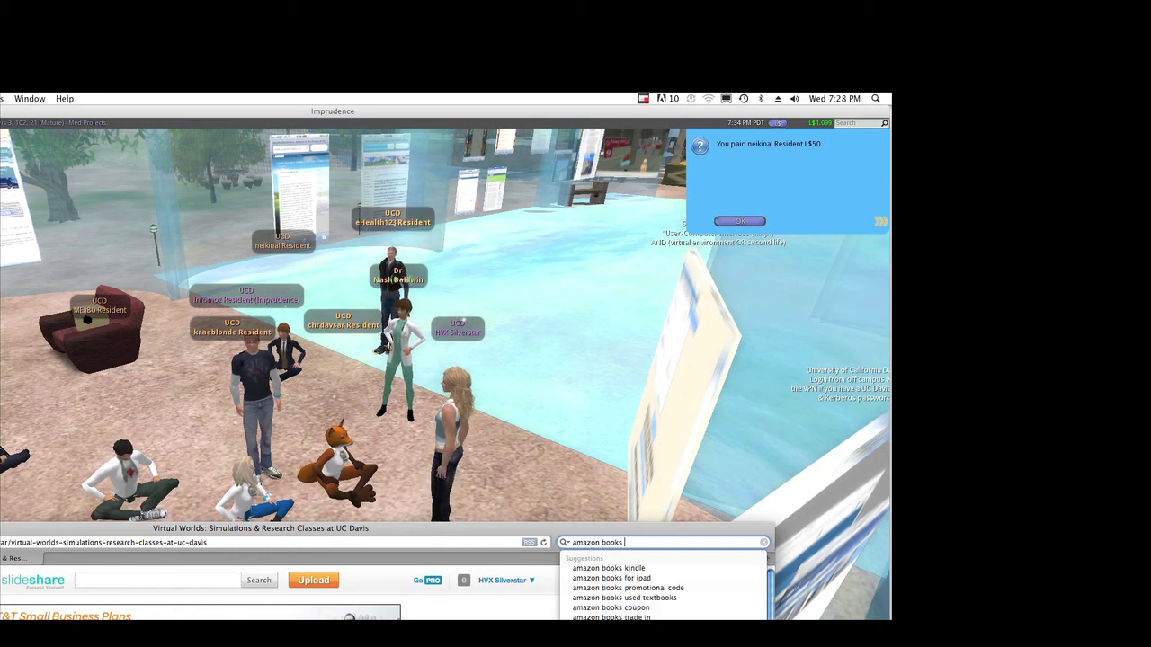
text(second life)
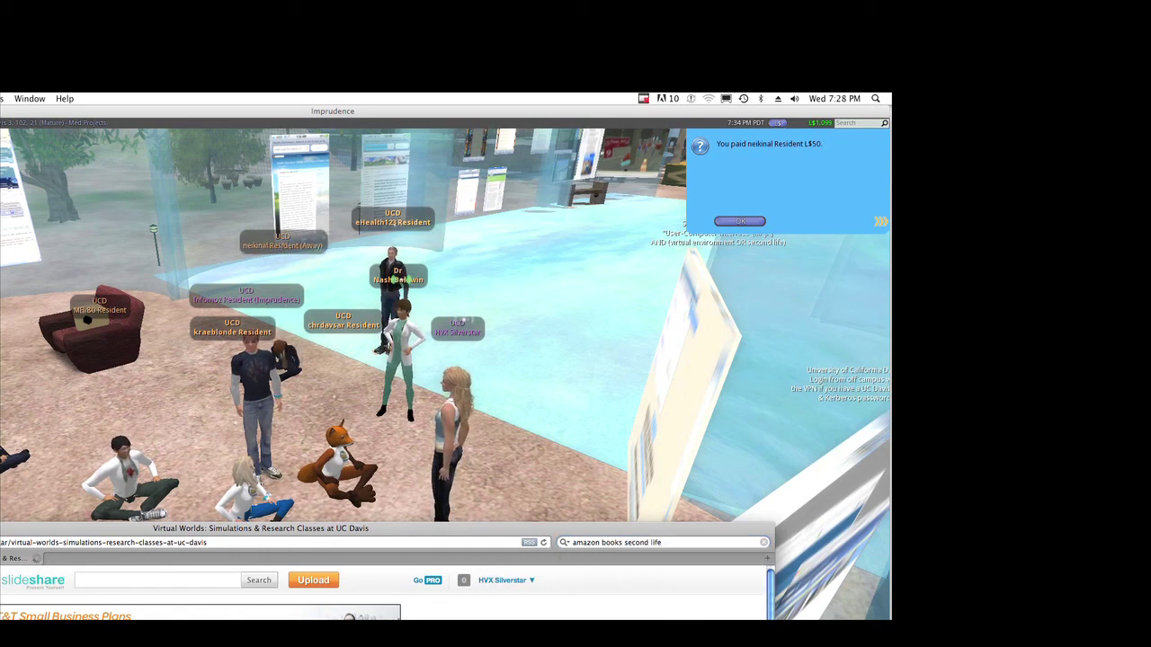
key(Return)
mouse_move(207, 527)
mouse_down()
mouse_move(207, 180)
mouse_move(177, 130)
mouse_move(10, 130)
mouse_move(67, 444)
mouse_move(40, 443)
mouse_up()
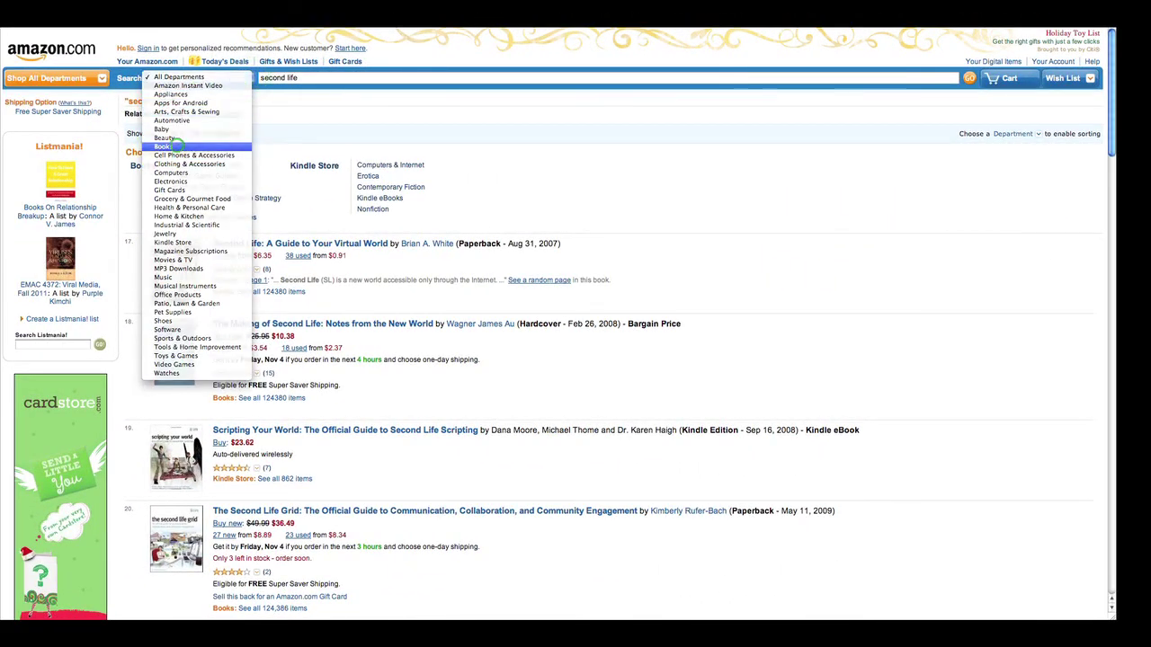
Limit Amazon results to Books, open 'The Second Life Grid', and view its larger cover.
click(164, 146)
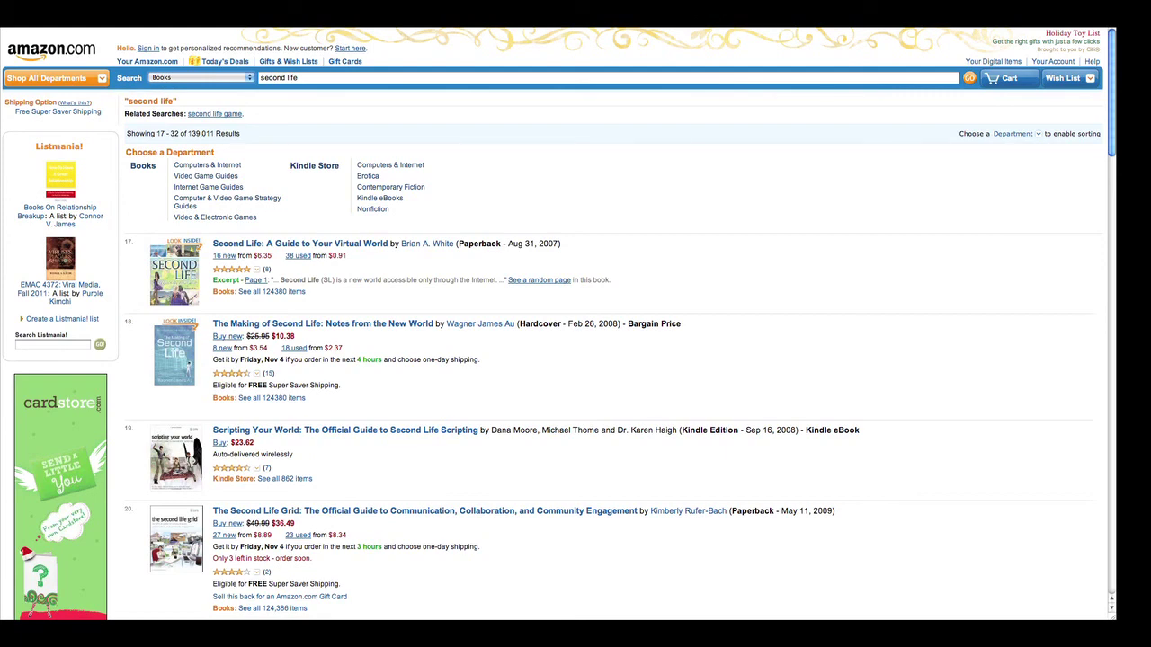
click(264, 511)
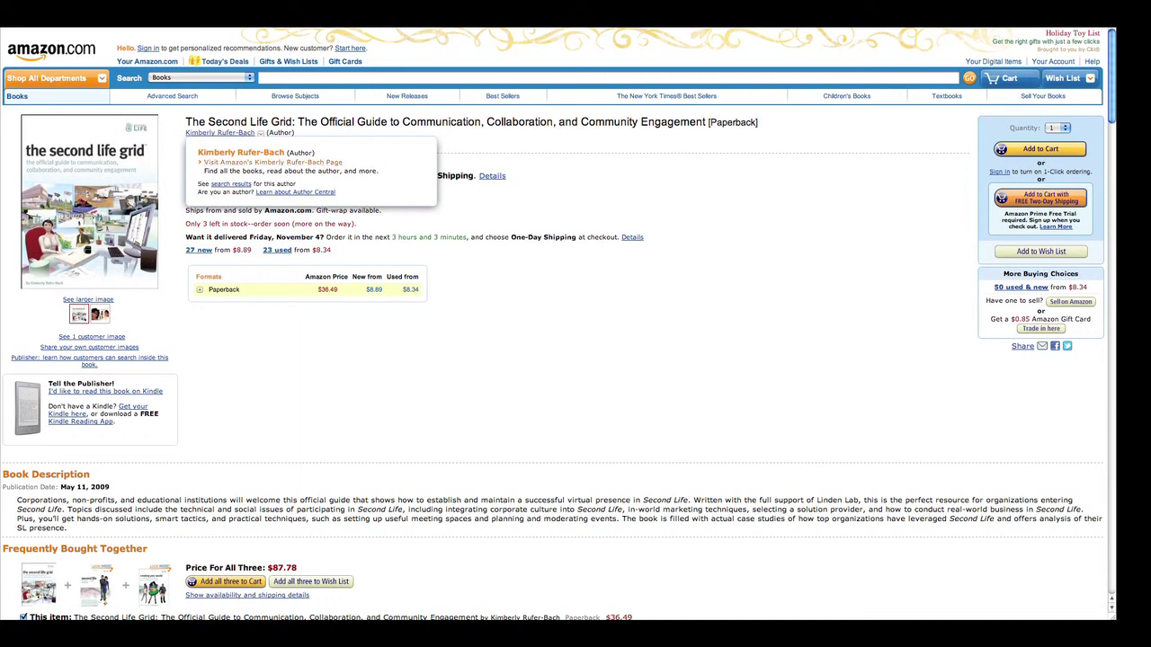
click(651, 290)
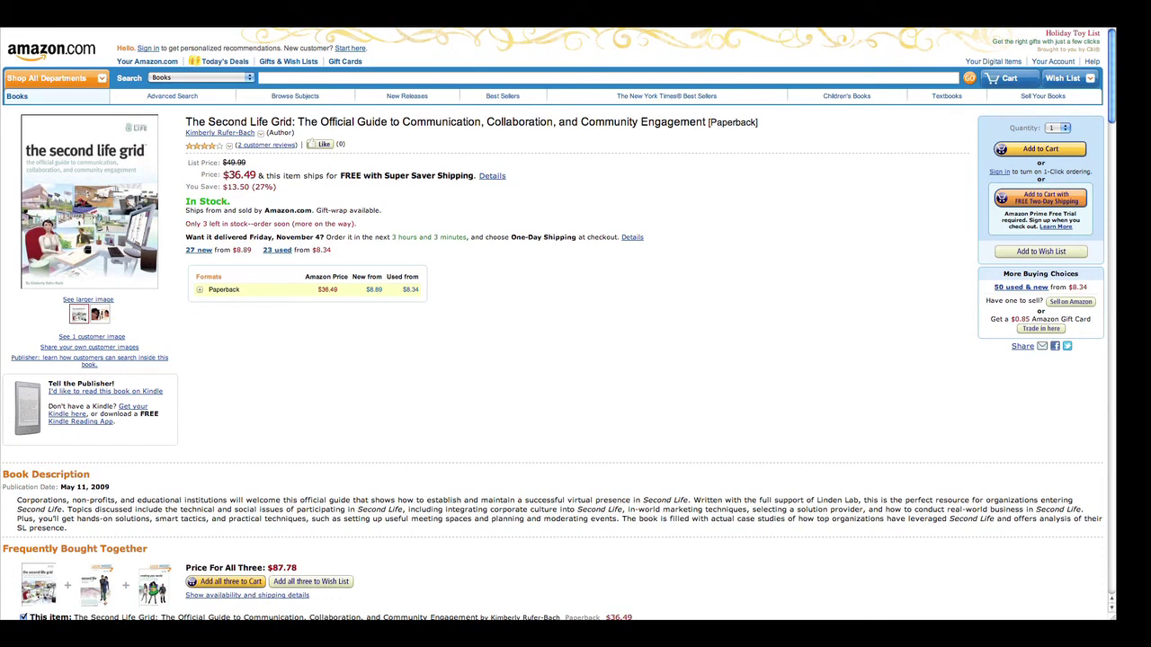
click(103, 210)
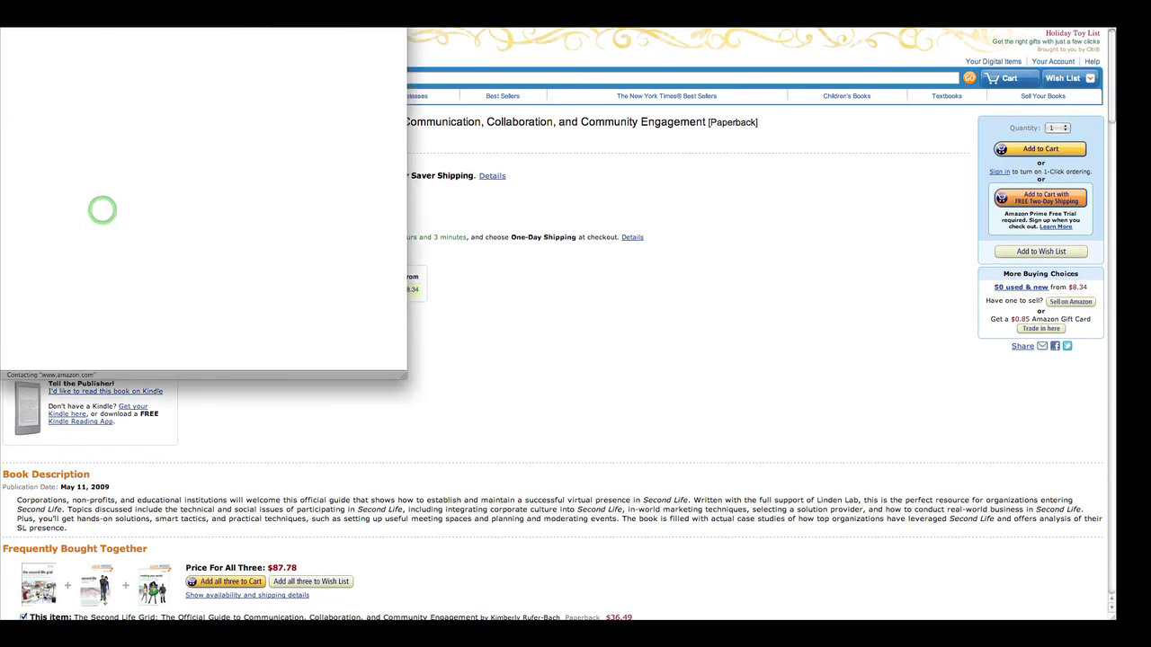
click(415, 386)
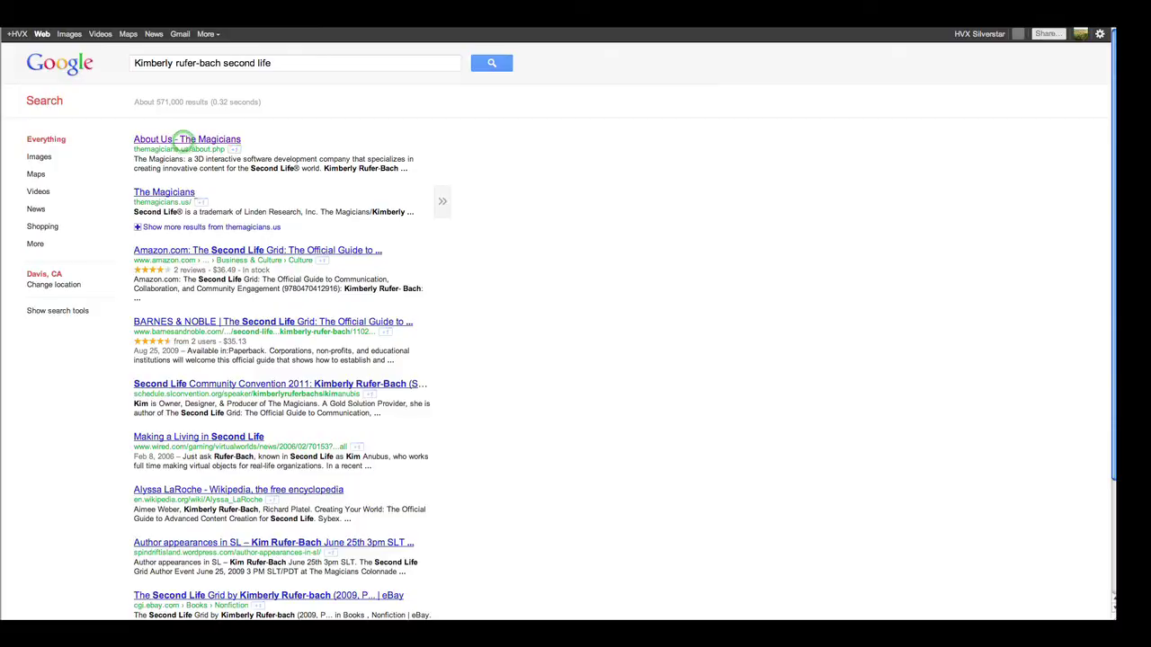
Open the 'About Us - The Magicians' Google result to view the author's studio site.
click(184, 140)
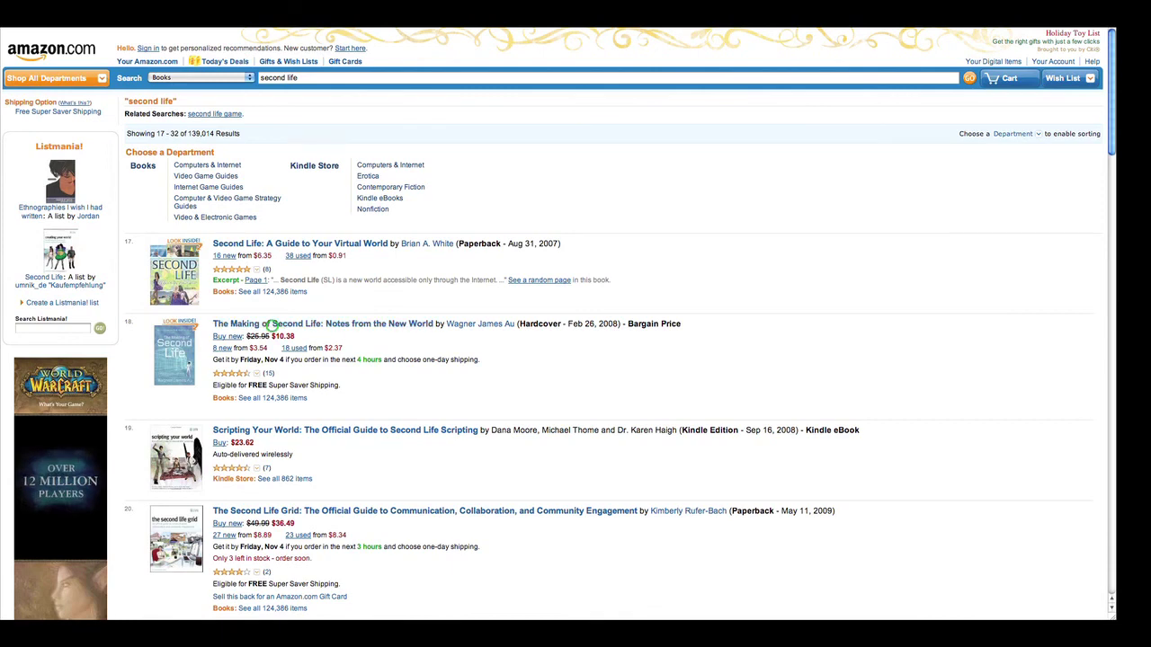
Open The Making of Second Life's Look Inside preview, page back, and search inside for 208.
click(273, 326)
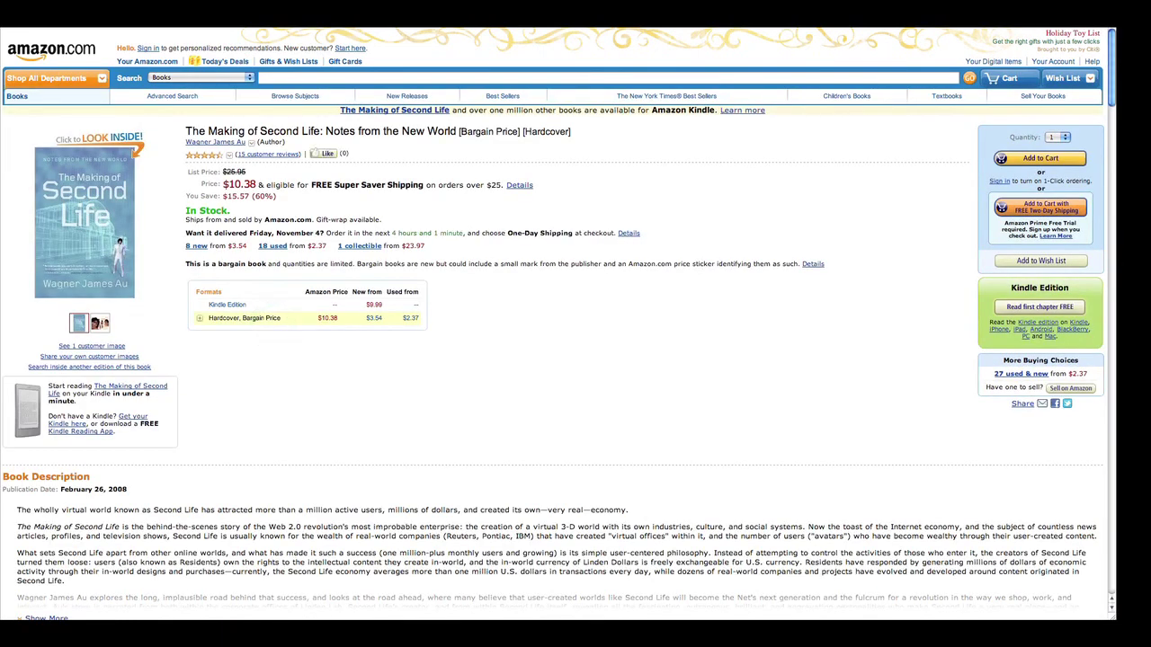
click(180, 307)
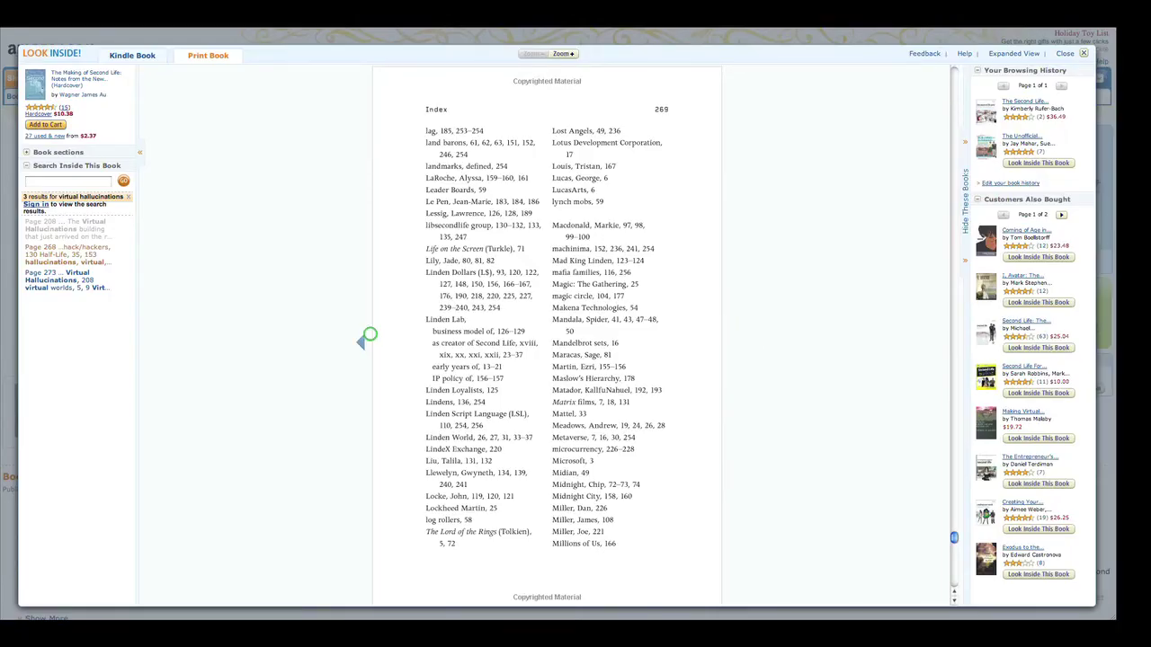
click(364, 340)
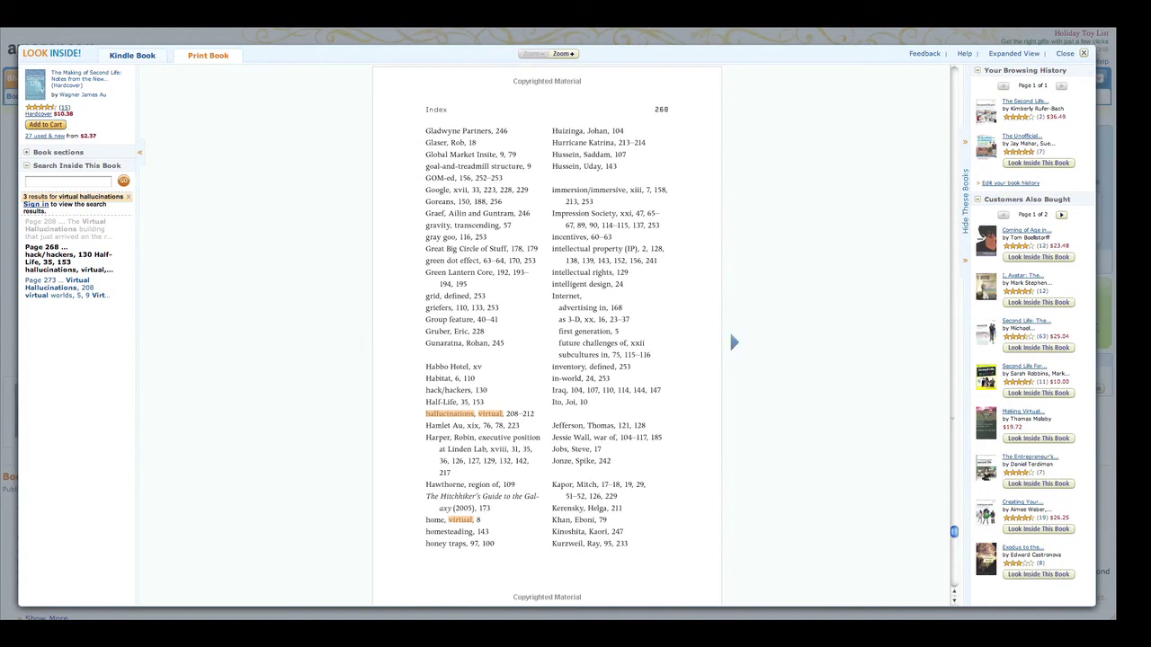
text(208)
key(Return)
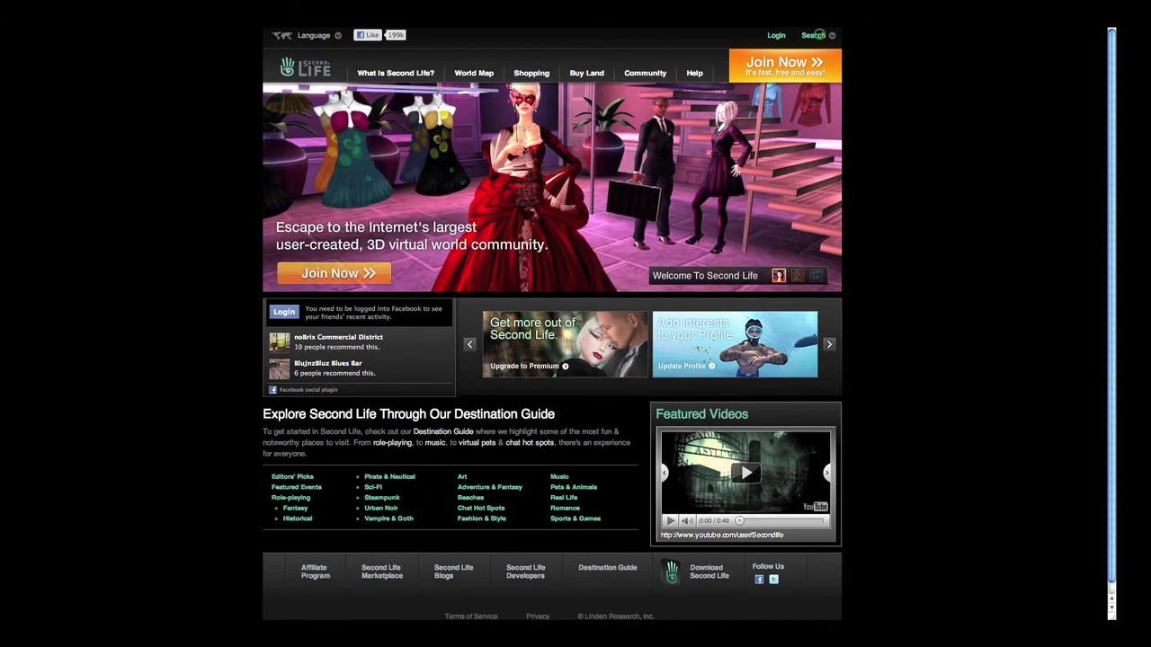
Search secondlife.com for Kim Anubis's avatar and expand the top result.
click(818, 34)
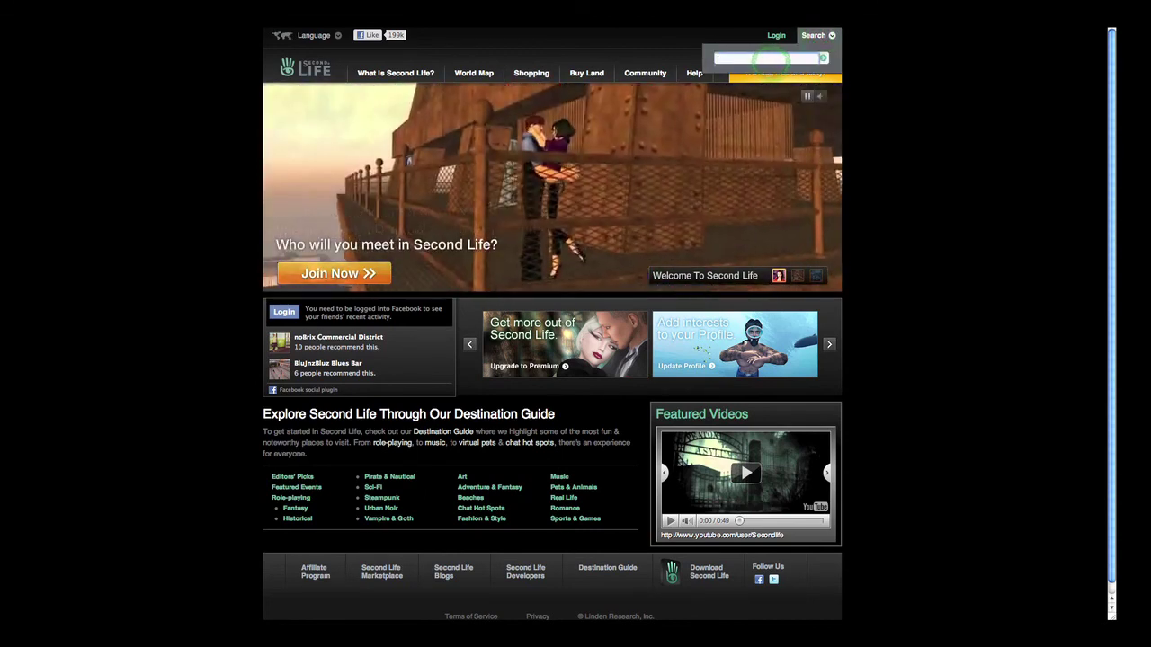
text(Kim Anubis)
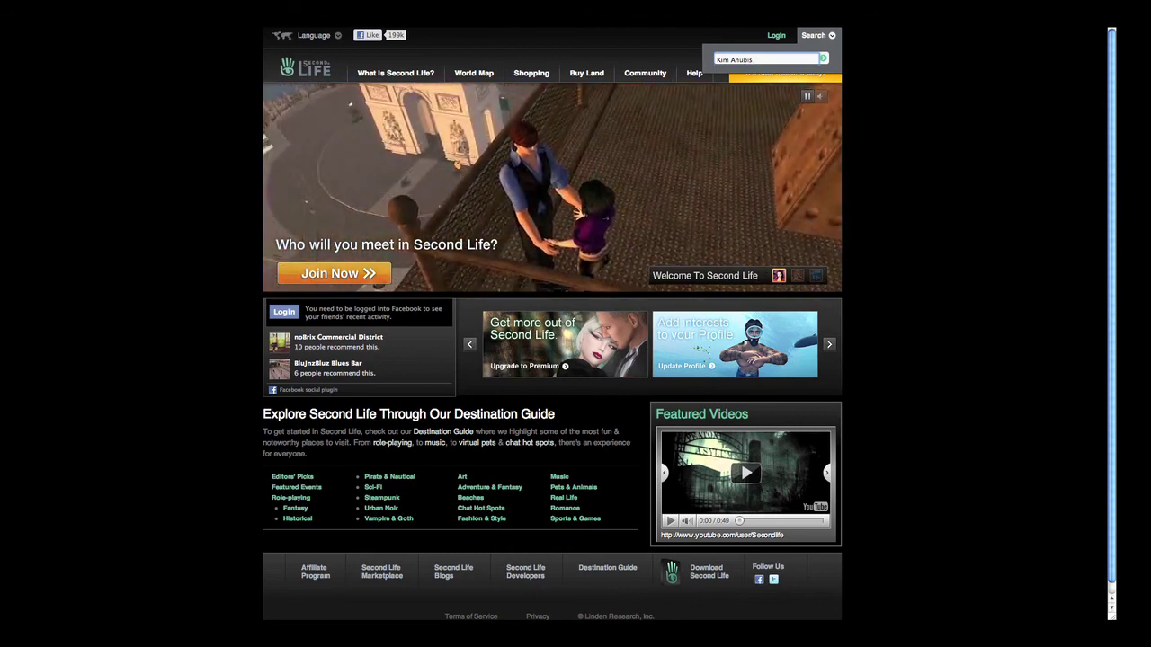
key(Return)
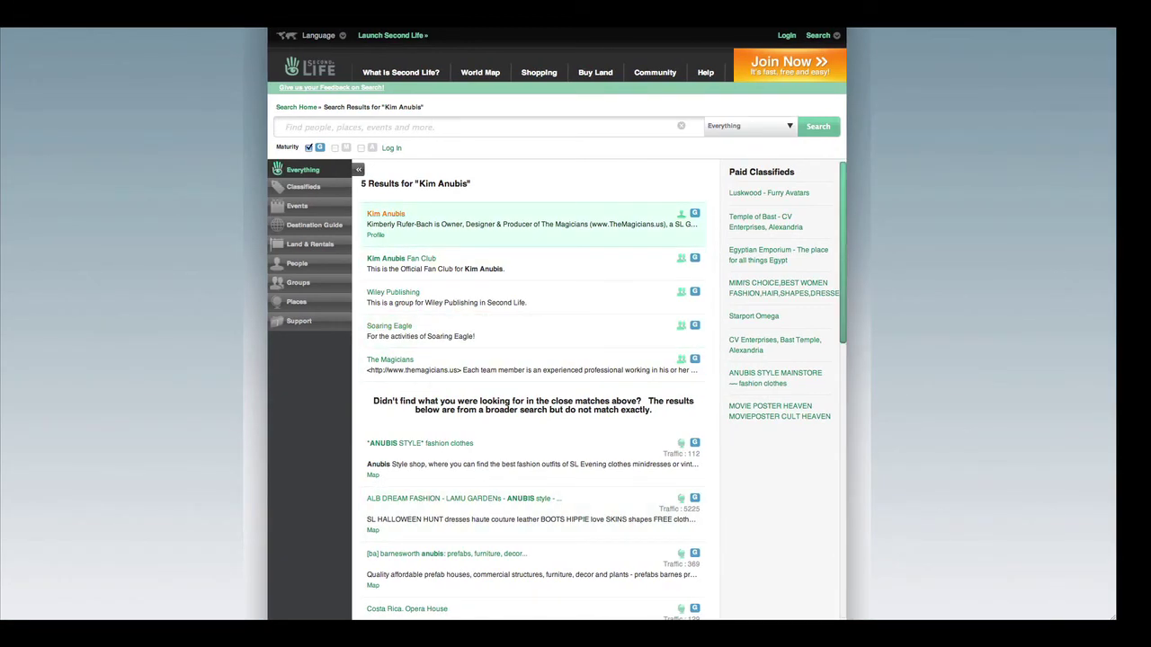
click(386, 213)
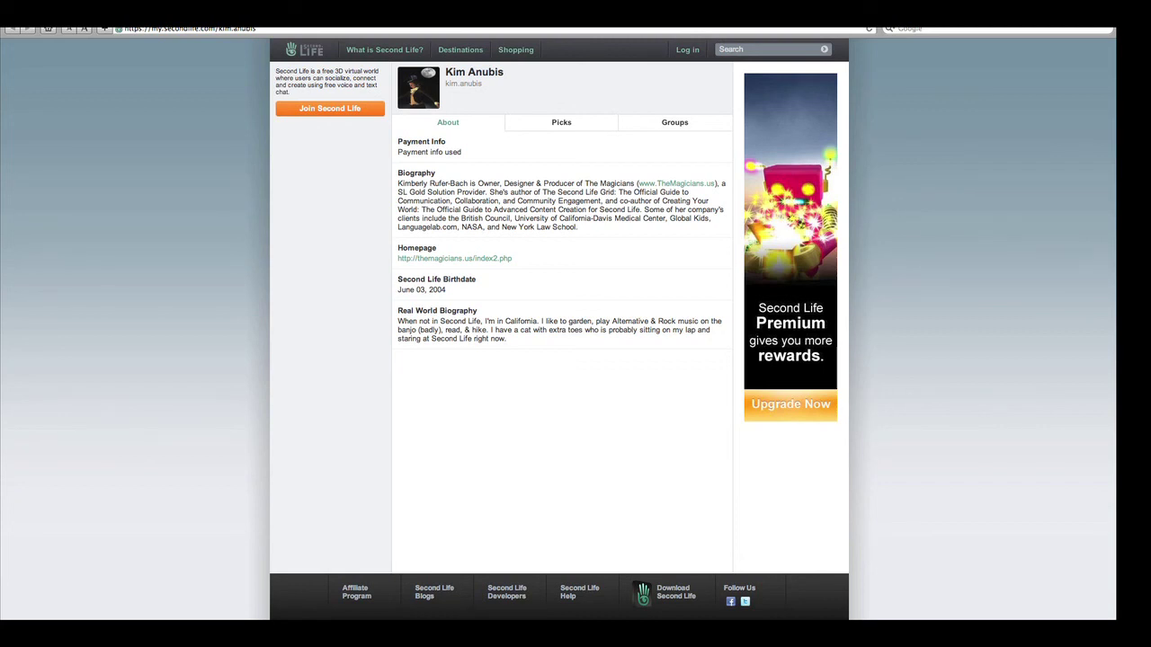
click(575, 122)
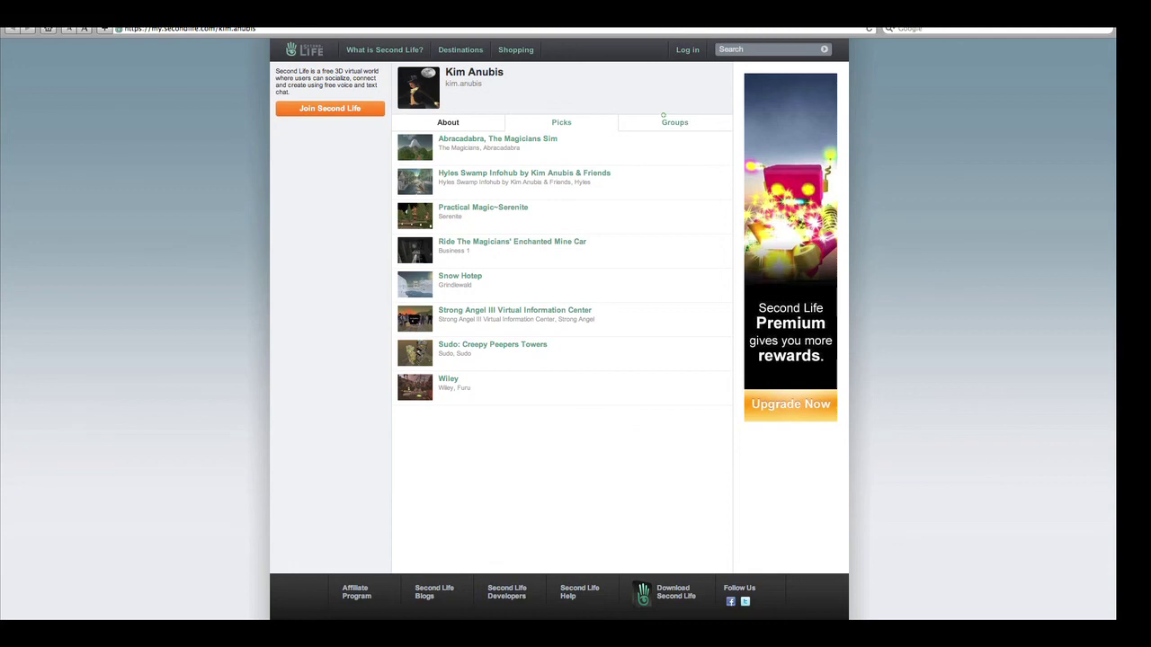
click(675, 122)
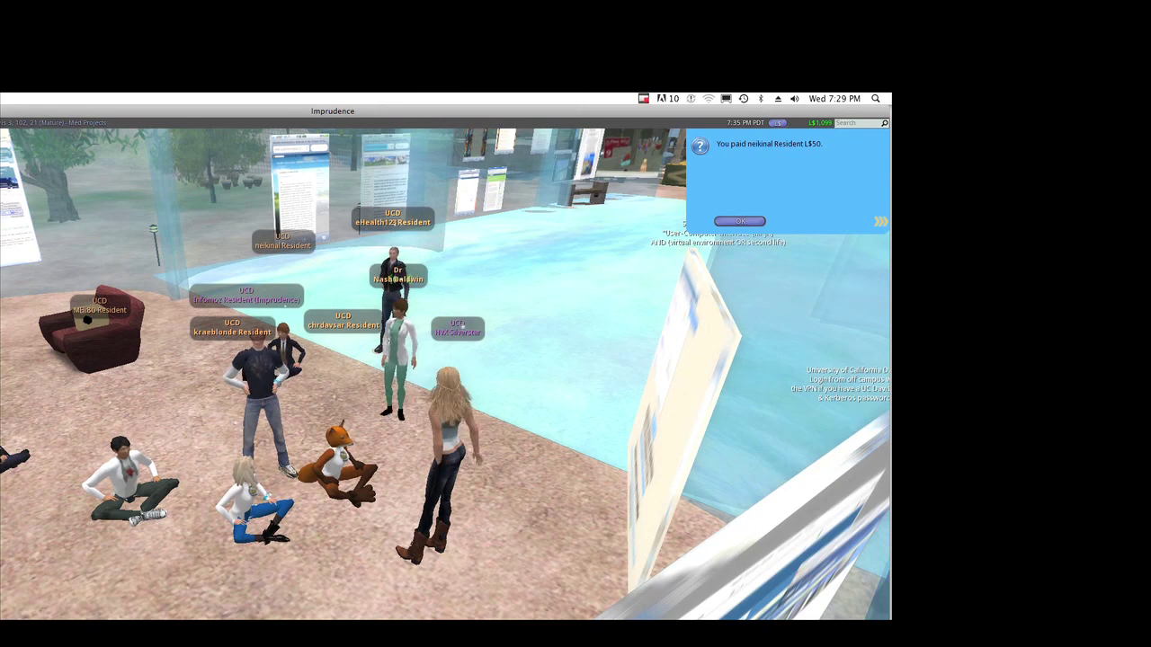
right_click(389, 263)
click(362, 285)
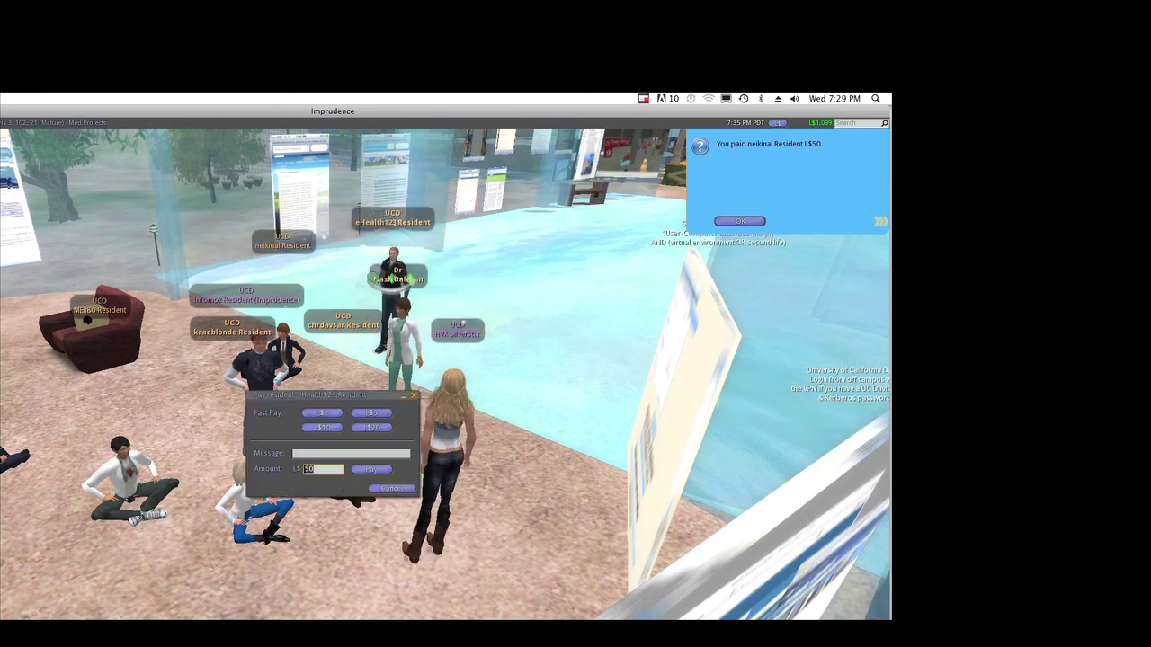
click(327, 452)
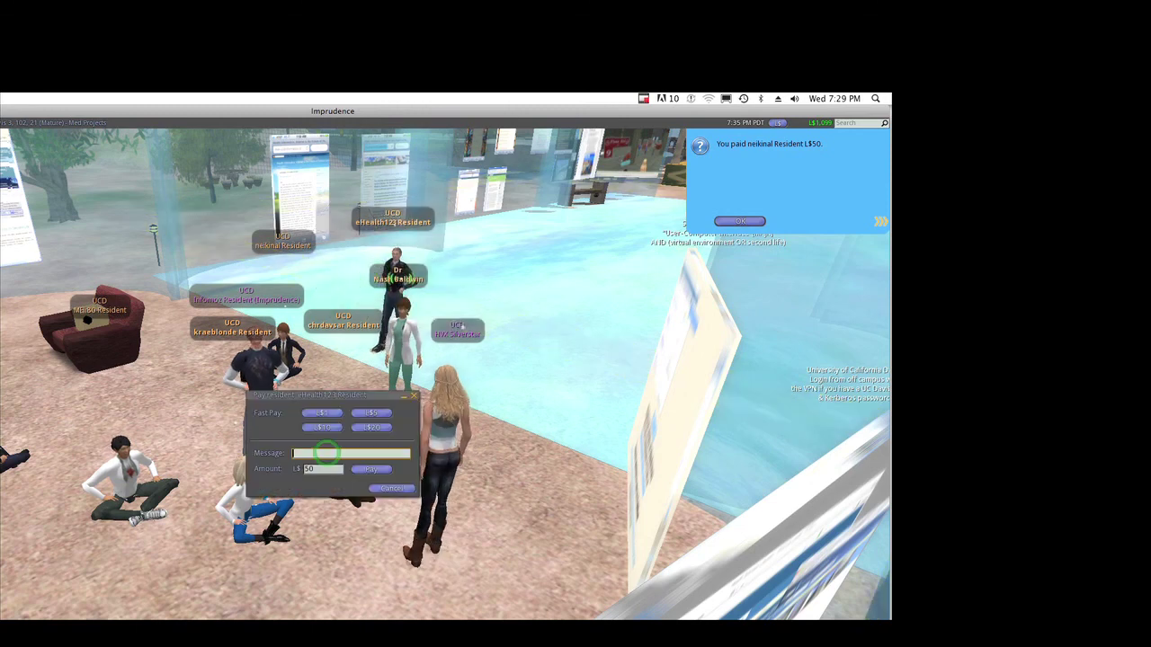
text($$)
key(Return)
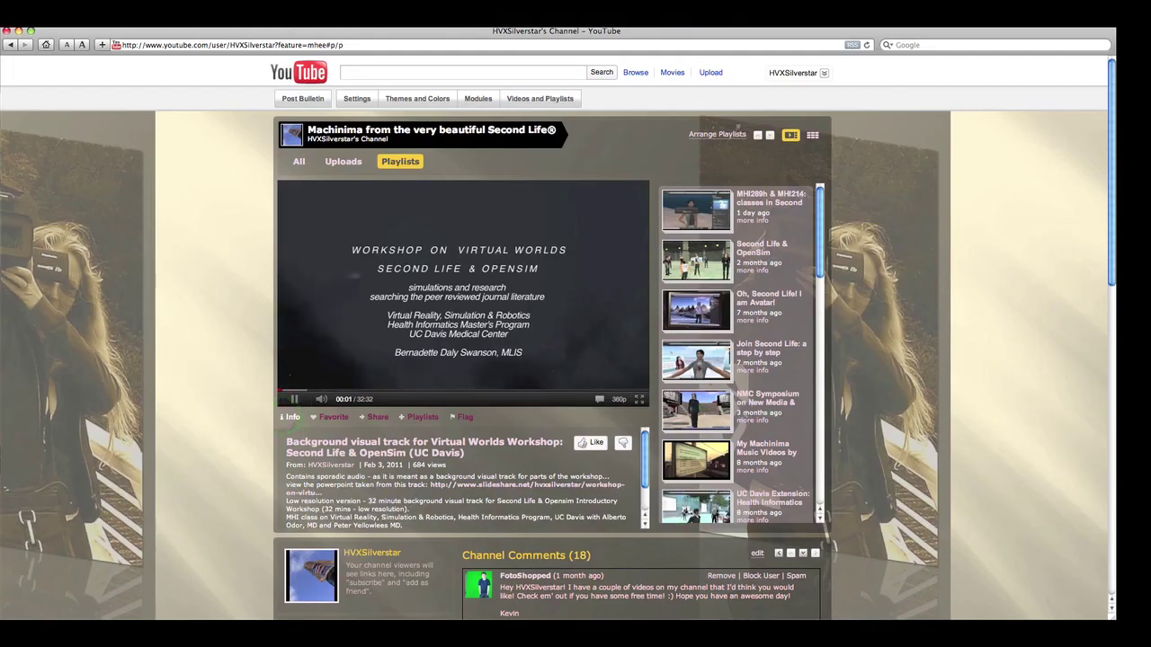
mouse_move(321, 399)
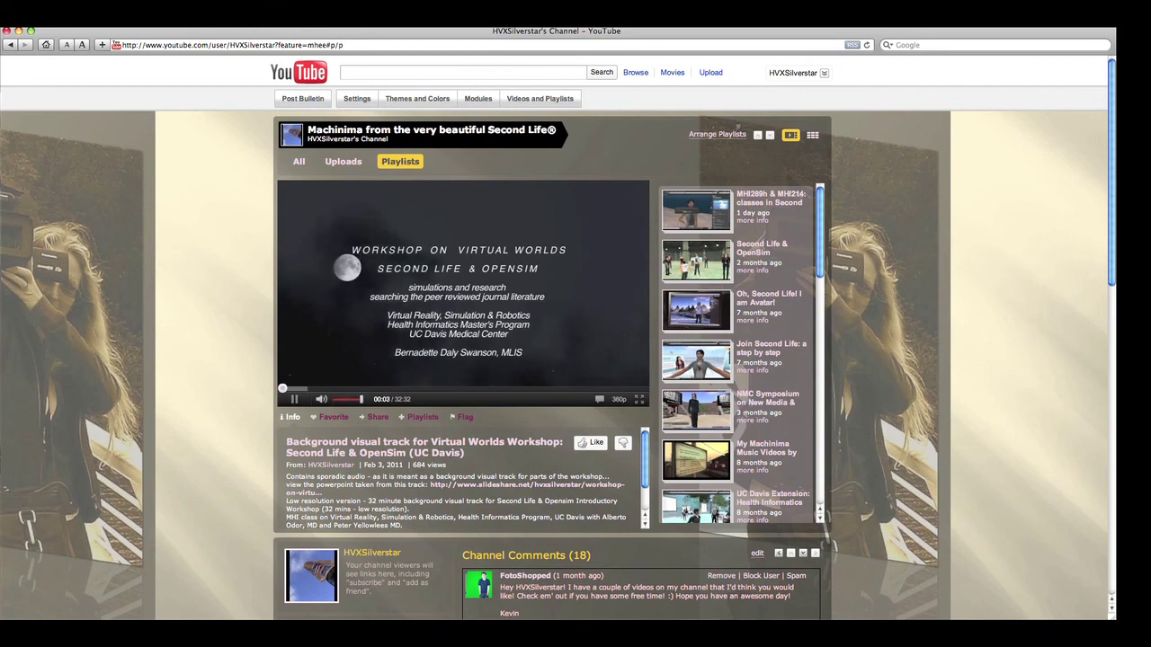
Lower the volume slider on the playing Virtual Worlds Workshop video.
drag(360, 399, 345, 399)
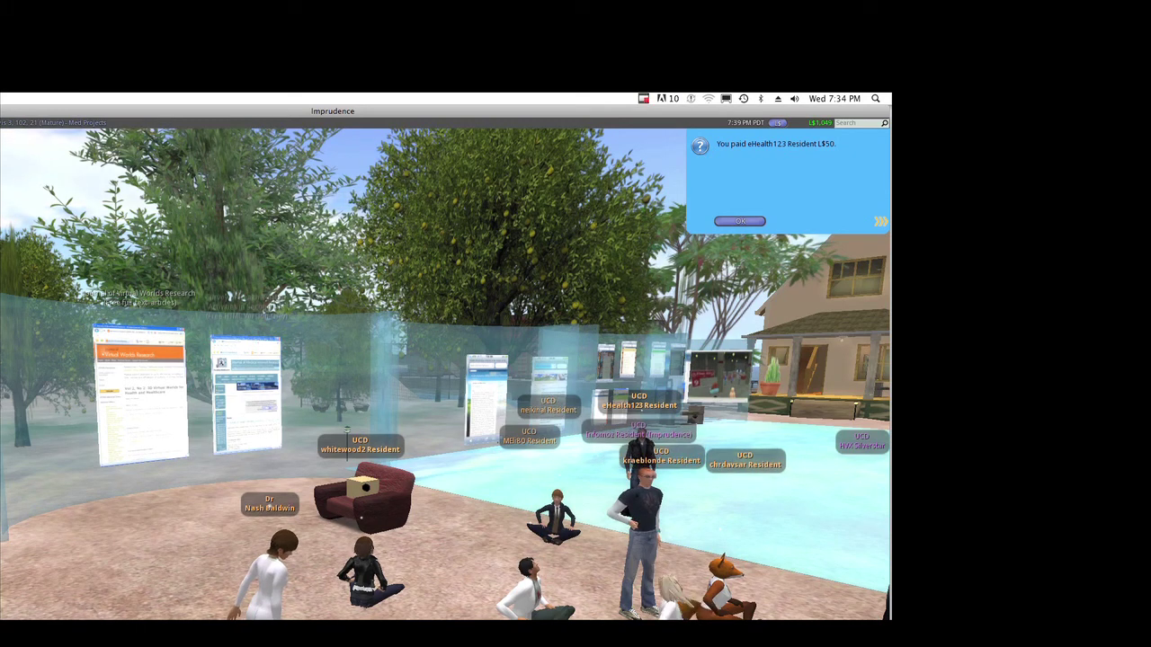
click(9, 122)
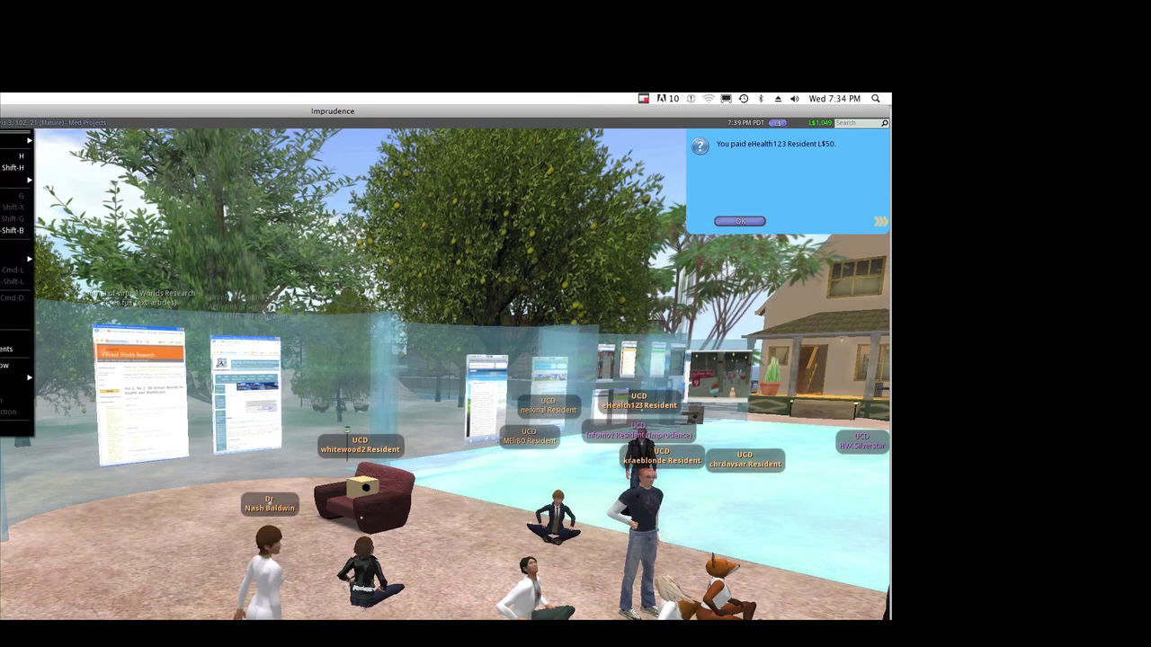
key(Escape)
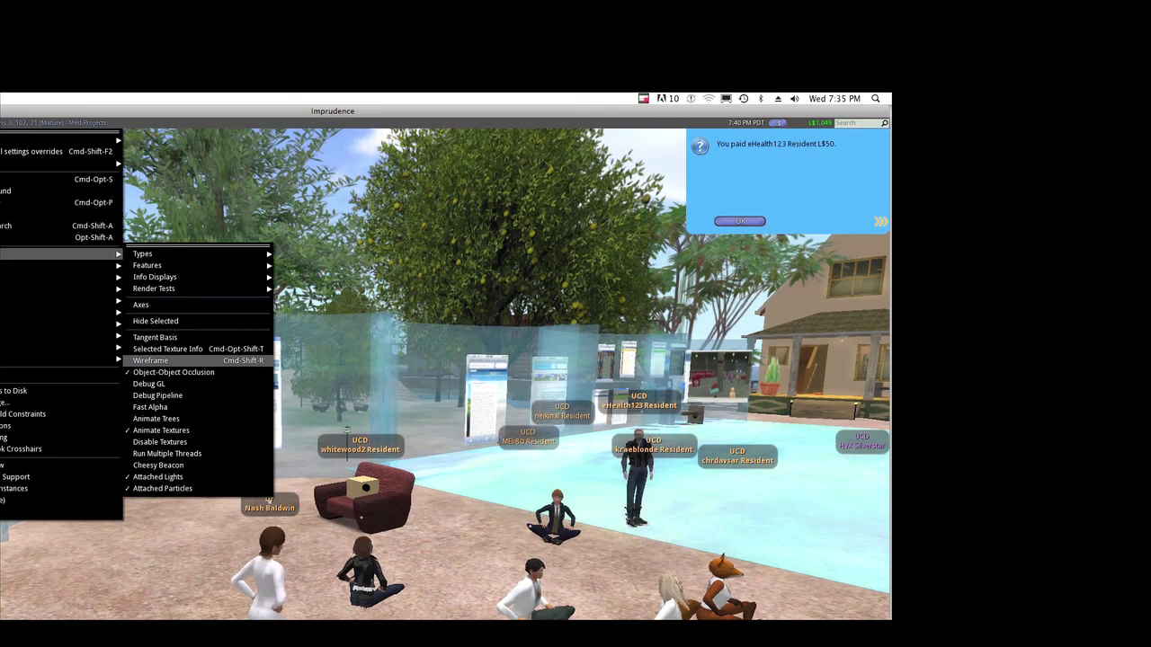
Switch Imprudence to Wireframe rendering from Advanced > Rendering.
click(151, 361)
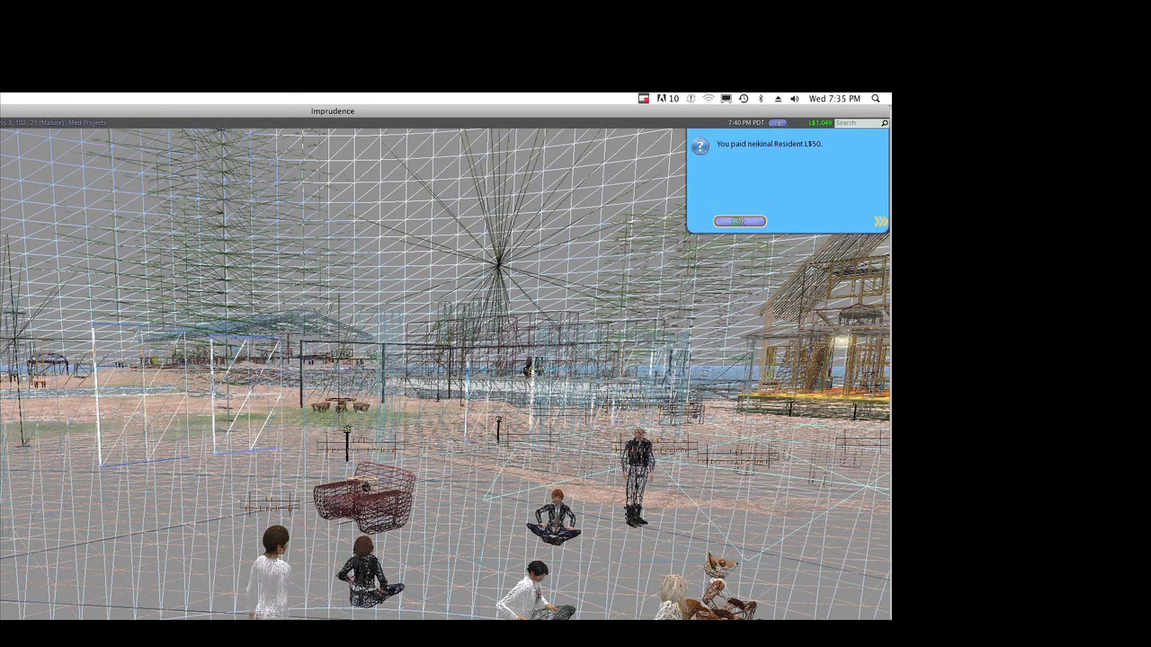
Dismiss the three stacked payment confirmation notices.
click(739, 221)
click(739, 221)
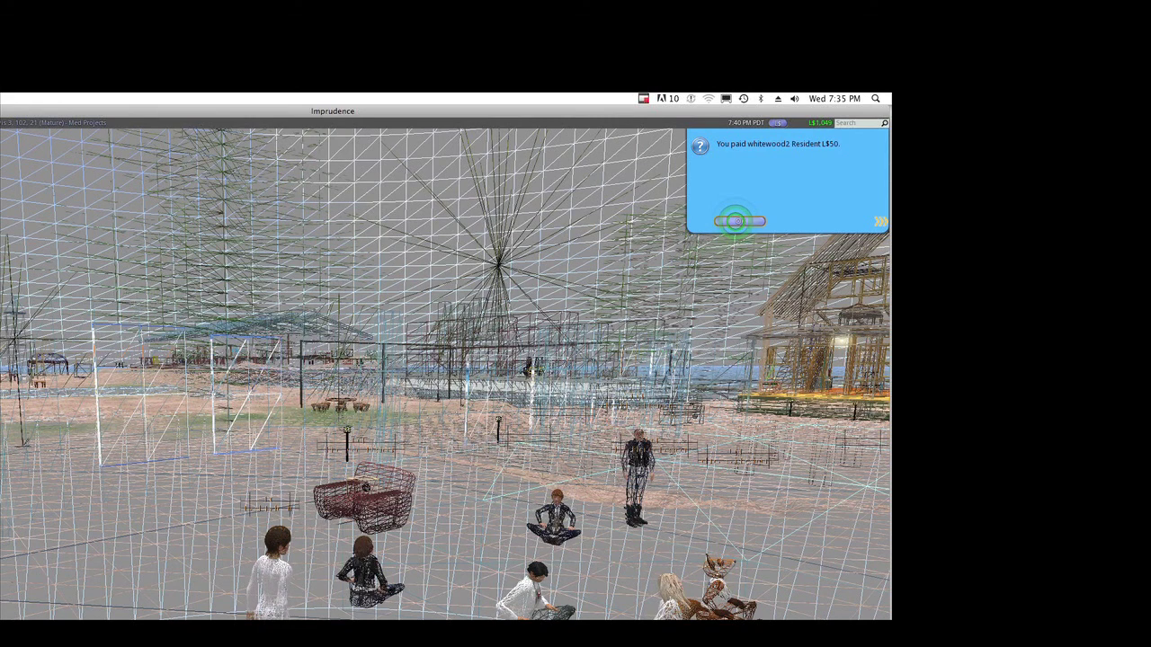
click(739, 222)
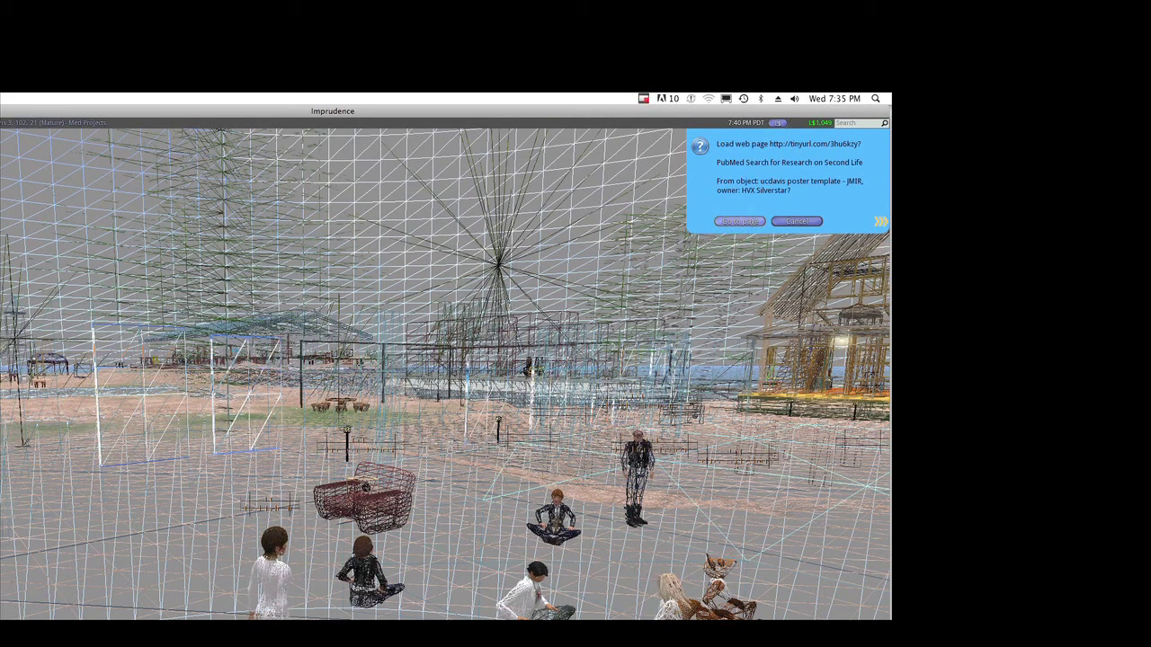
Cancel the four PubMed Search 'Load web page' prompts.
click(797, 222)
click(797, 221)
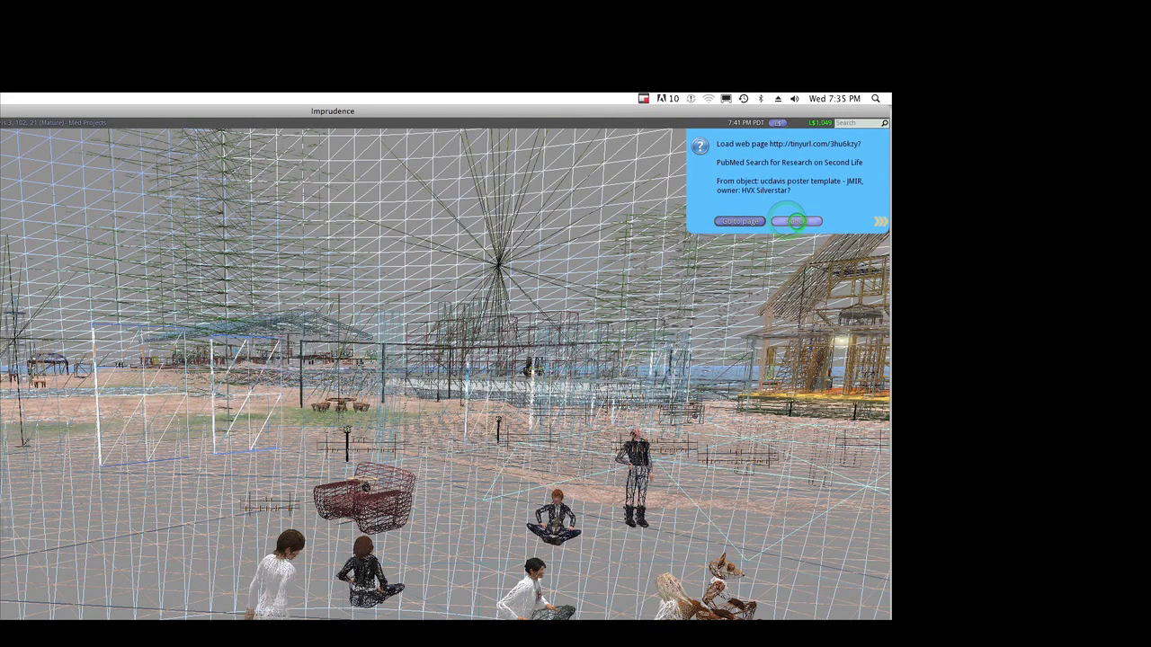
click(796, 222)
click(797, 221)
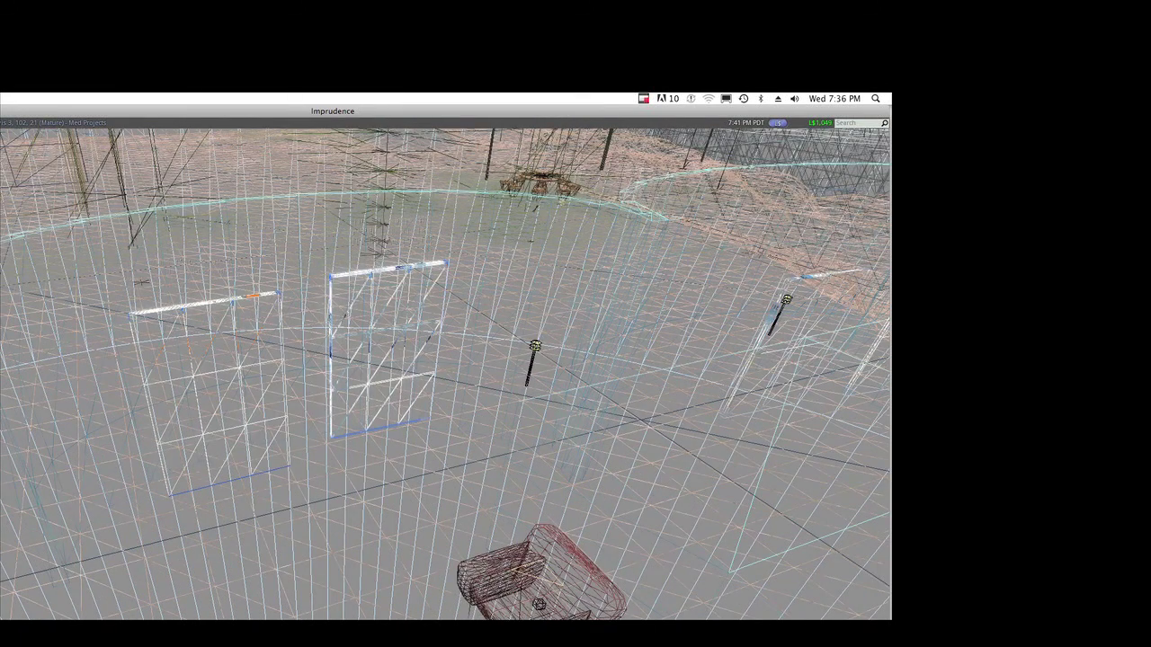
scroll(445, 373, down, 2)
scroll(445, 373, down, 2)
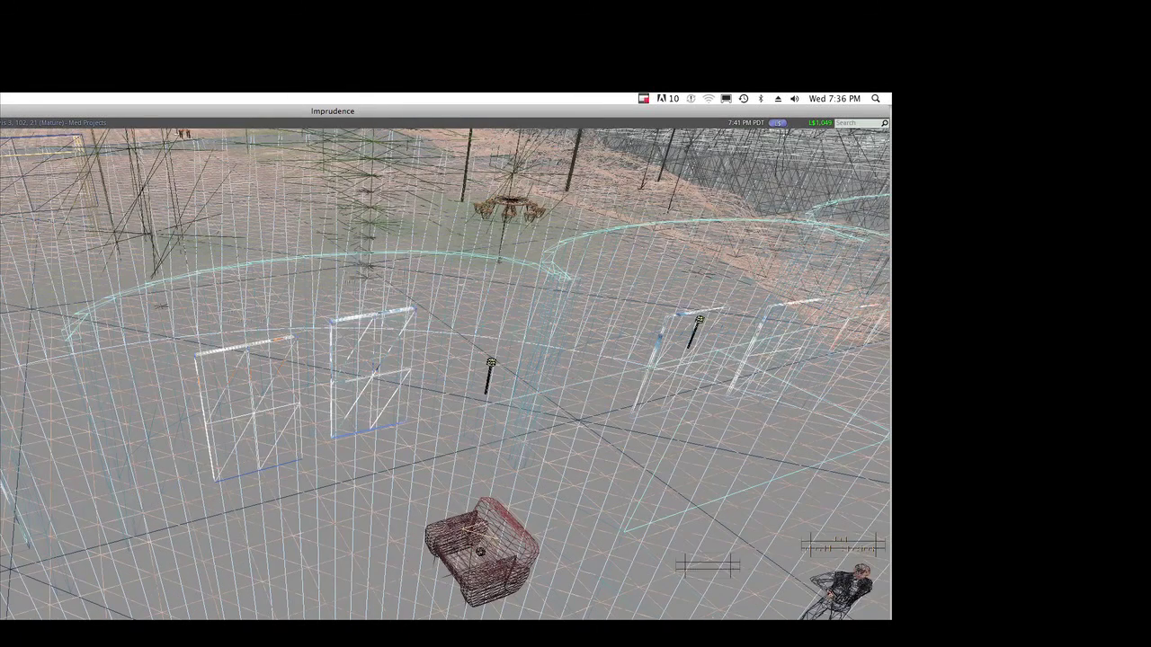
scroll(445, 373, down, 2)
scroll(445, 373, down, 2)
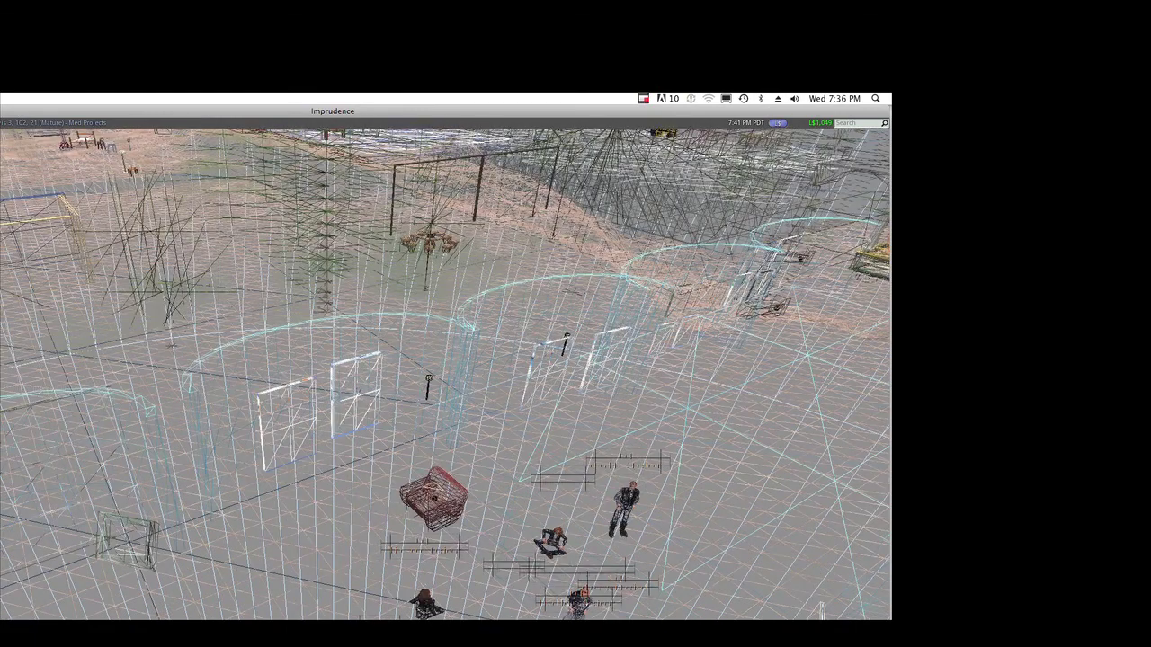
scroll(445, 373, down, 2)
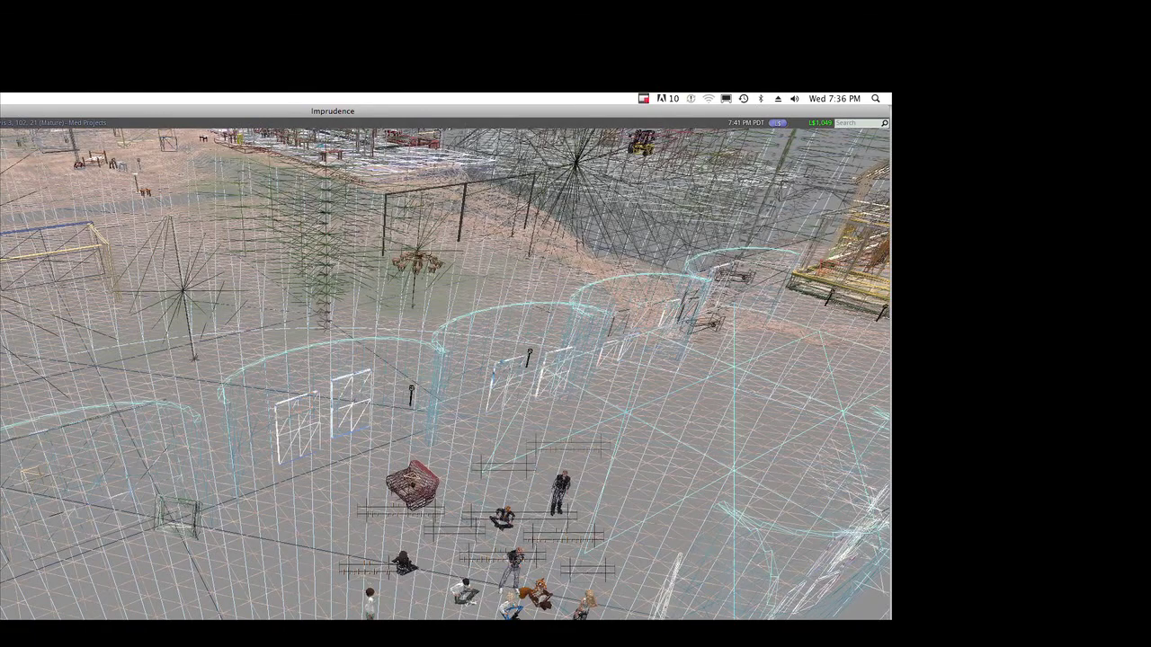
scroll(445, 374, down, 2)
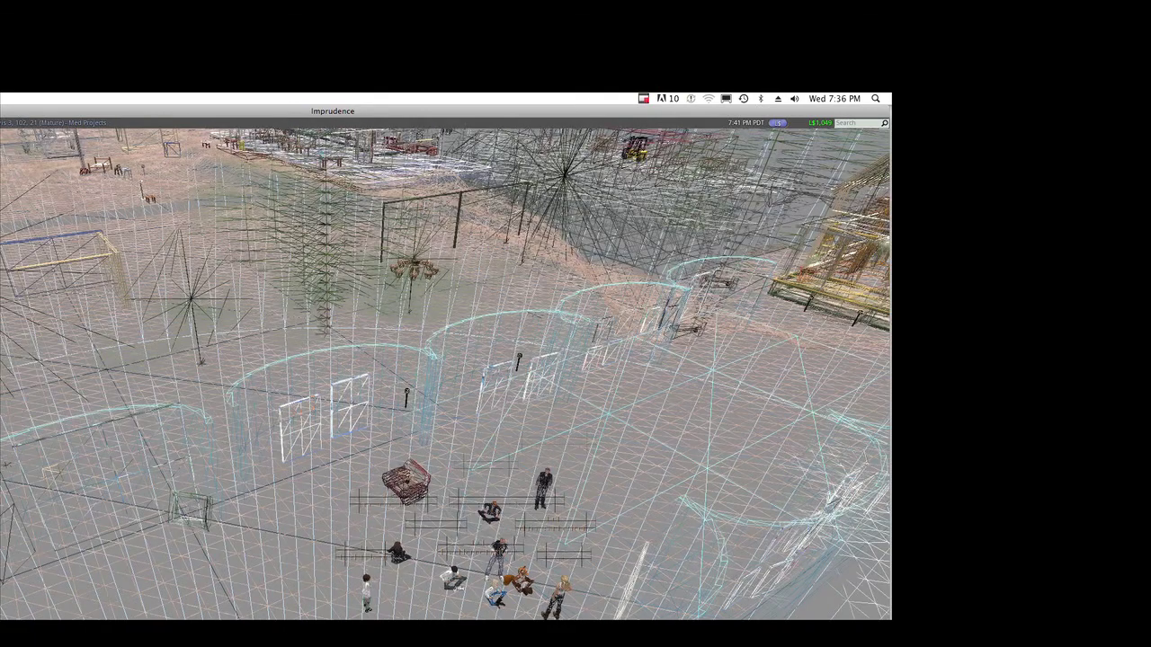
scroll(445, 373, down, 2)
scroll(445, 373, down, 2)
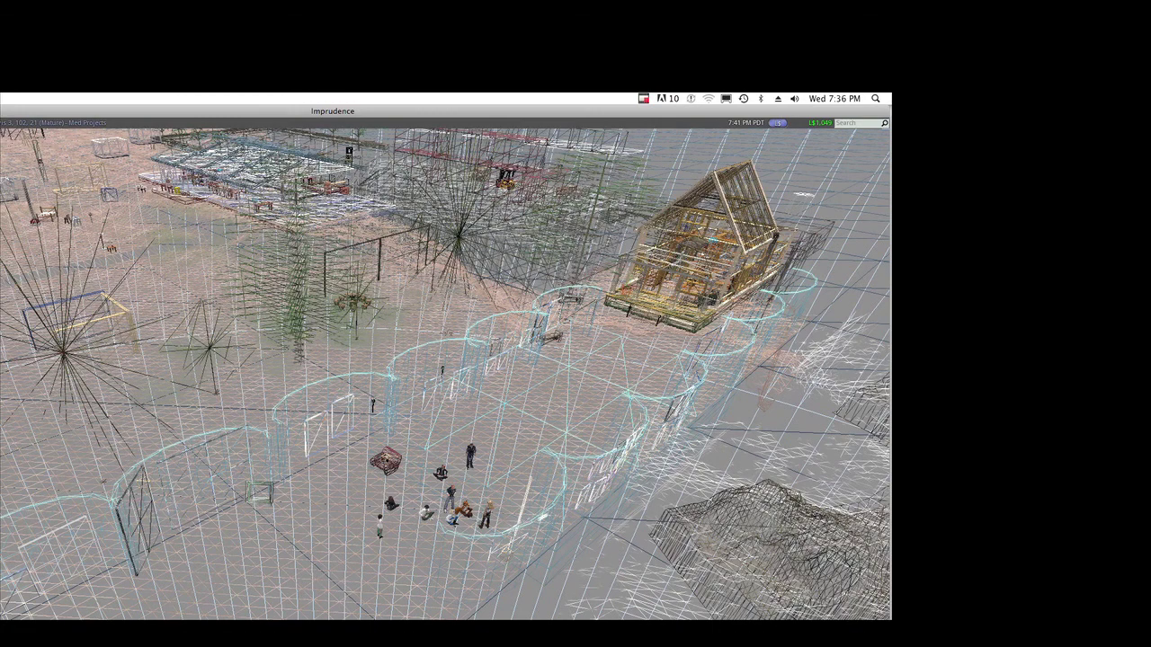
scroll(445, 373, down, 2)
scroll(445, 373, down, 2)
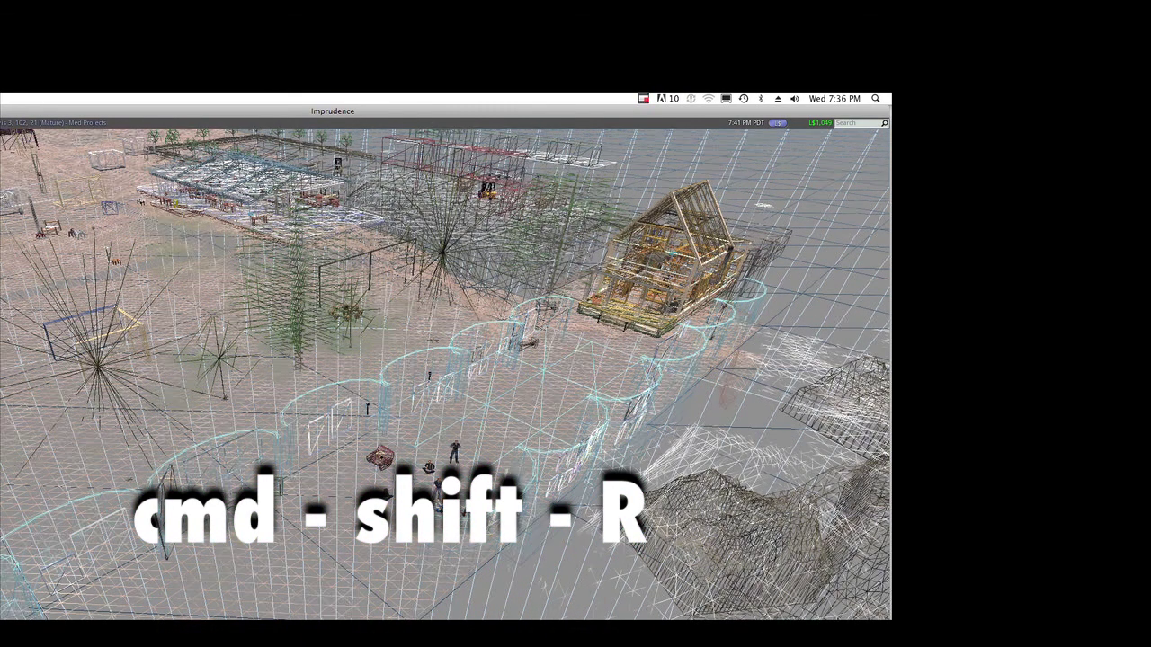
key(super+shift+r)
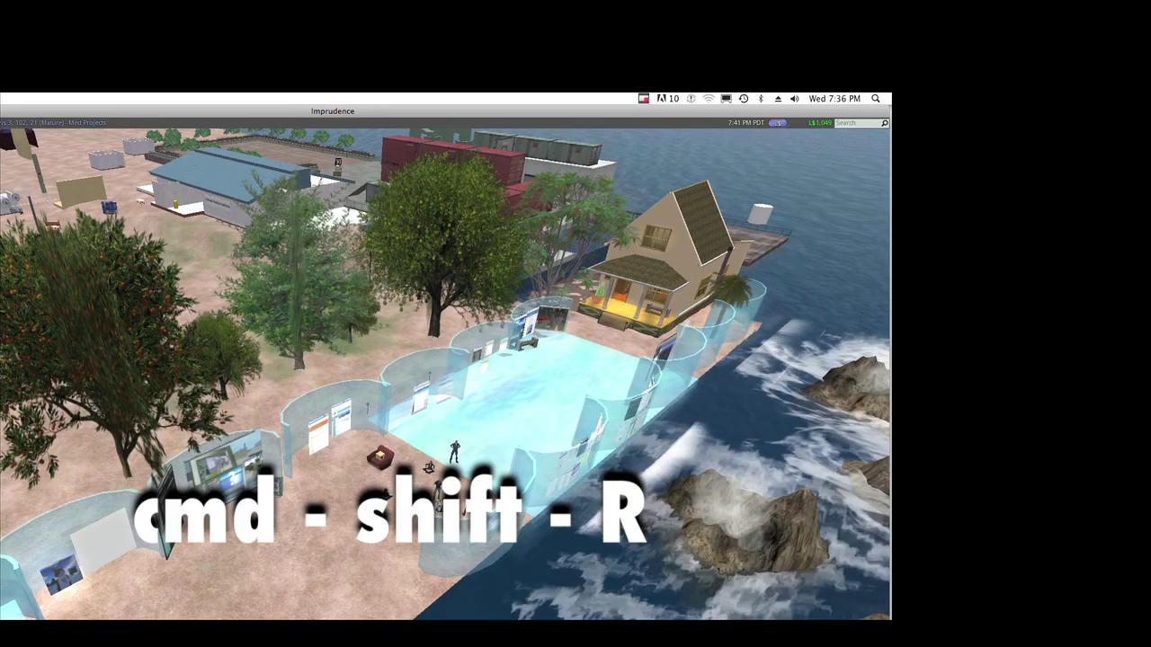
key(super+shift+r)
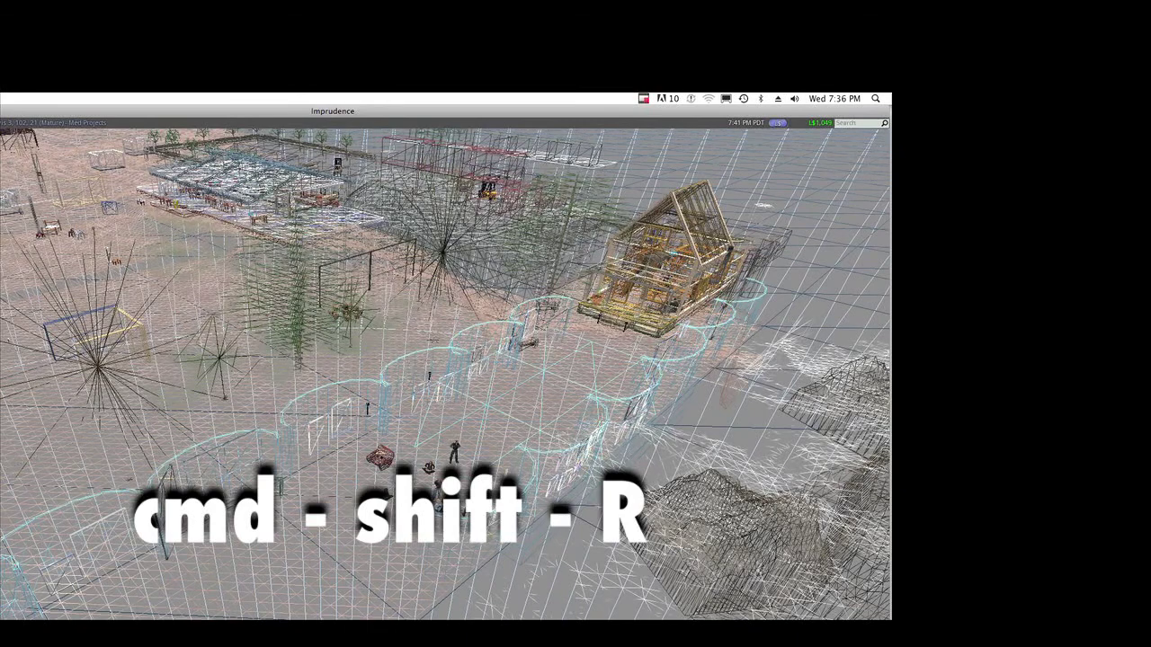
key(super+shift+r)
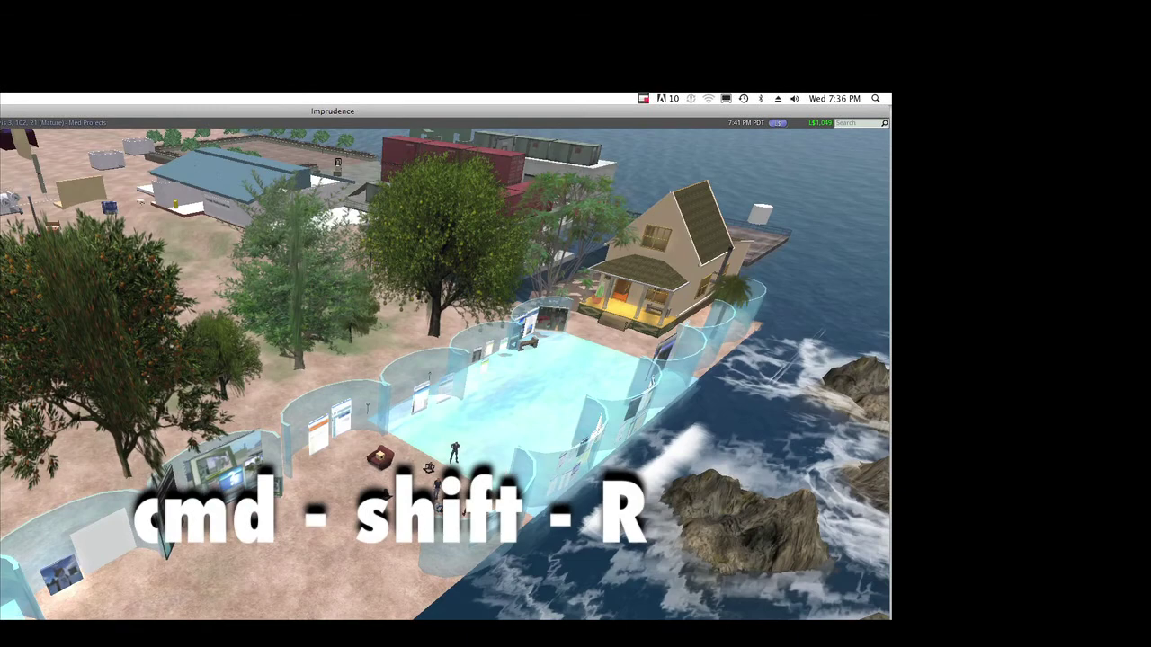
key(super+shift+r)
key(super+shift+r)
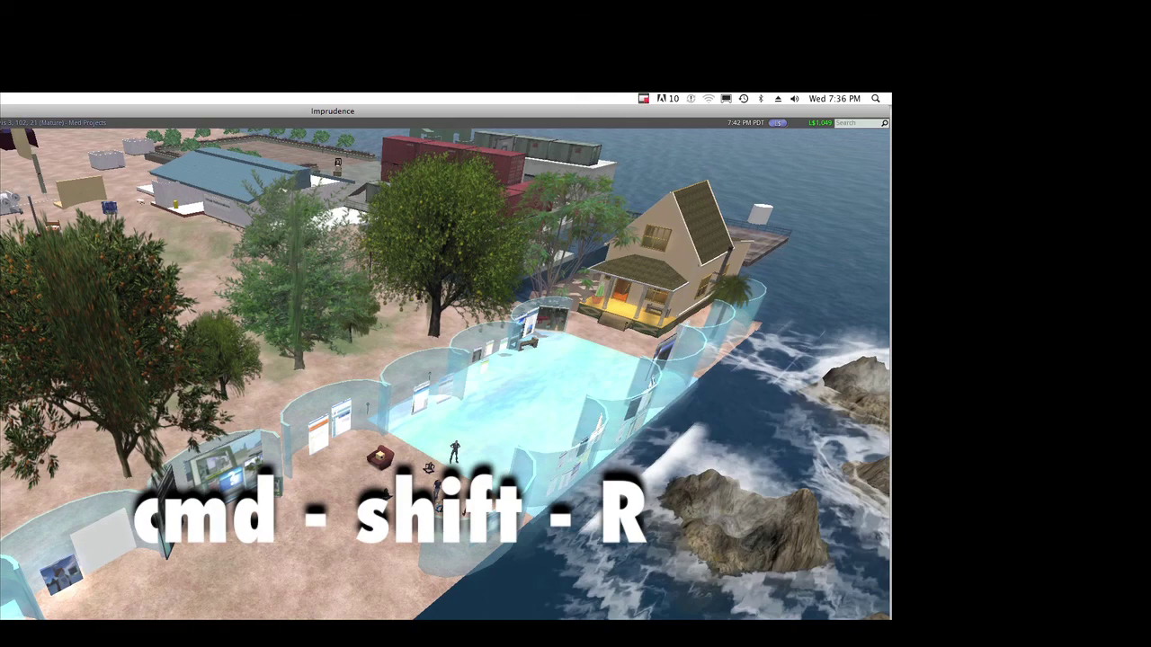
key(super+shift+r)
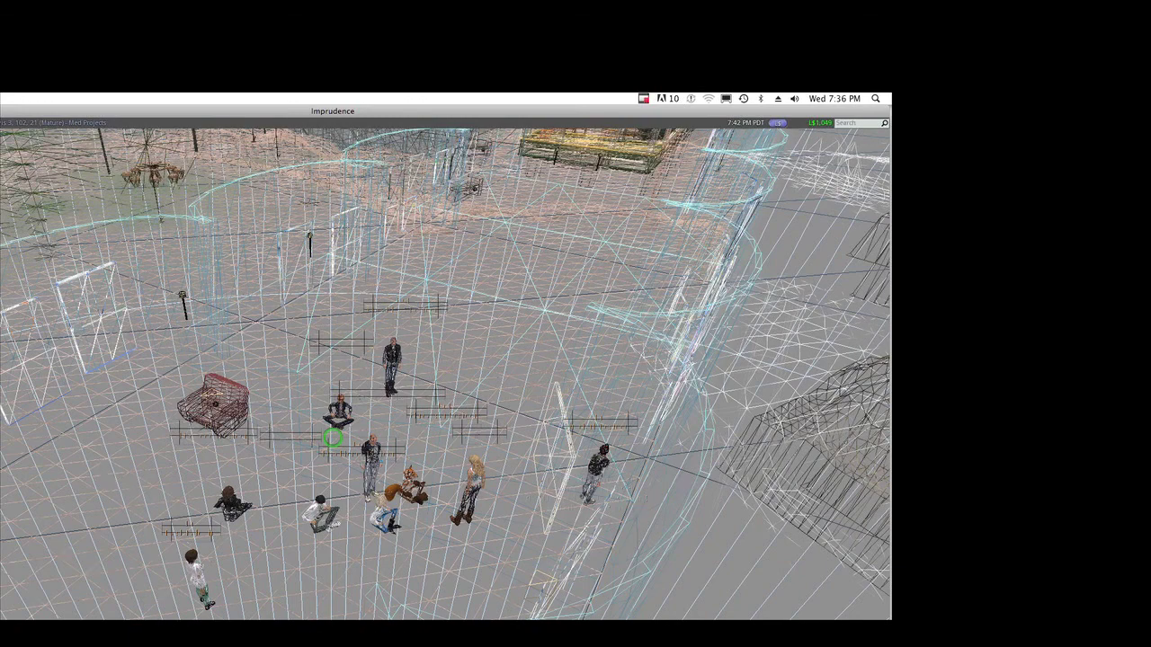
scroll(333, 439, up, 5)
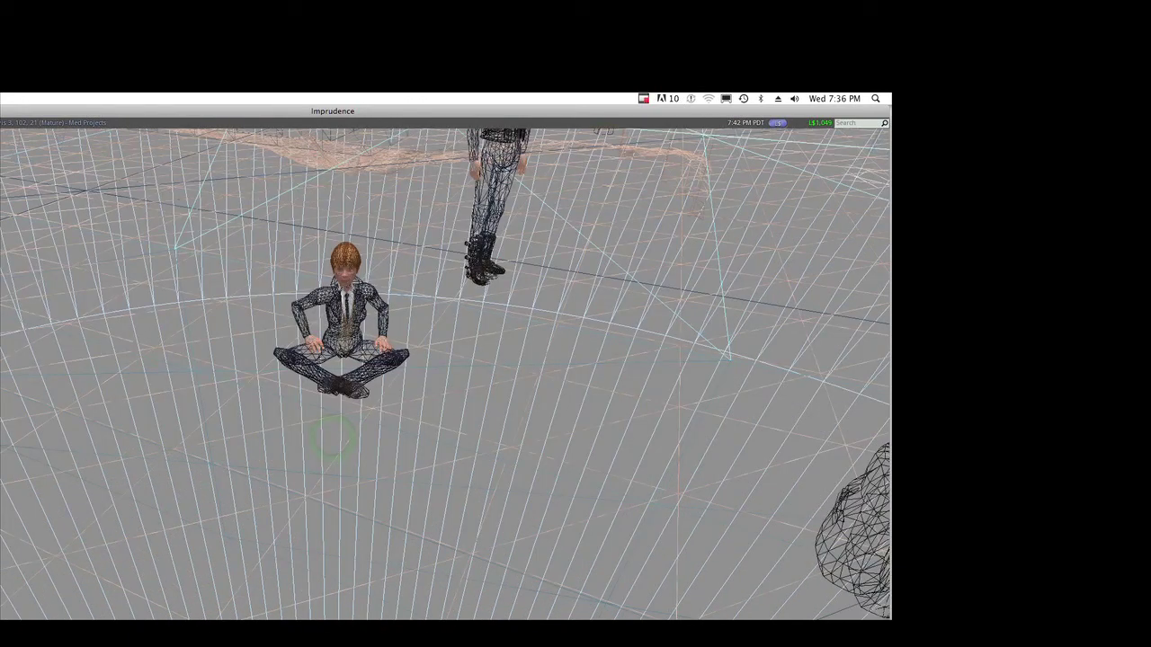
scroll(333, 439, up, 3)
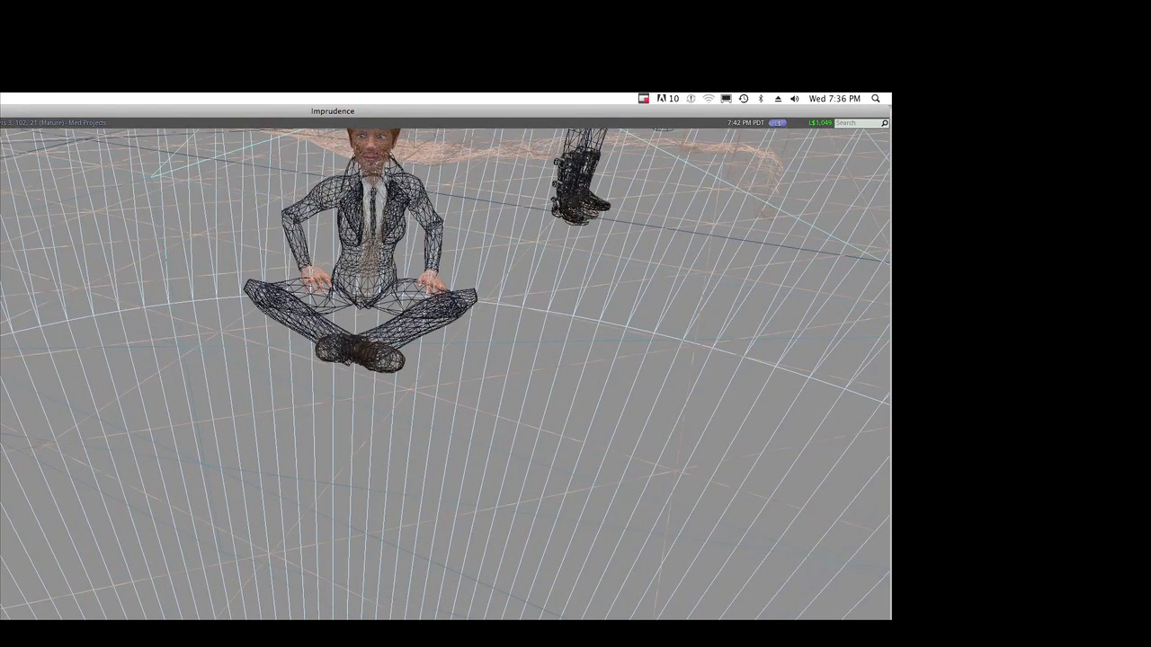
Orbit the camera around the seated avatar at ground level, then reset the view with Esc.
key(Escape)
scroll(333, 439, up, 3)
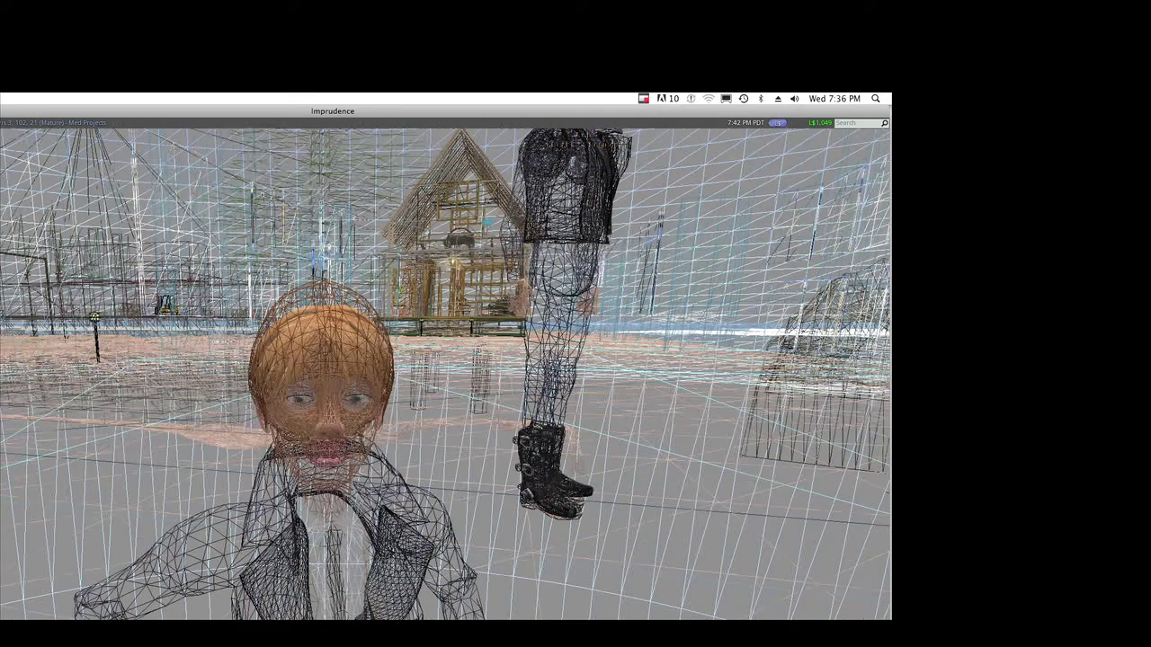
scroll(333, 405, up, 3)
drag(450, 360, 378, 360)
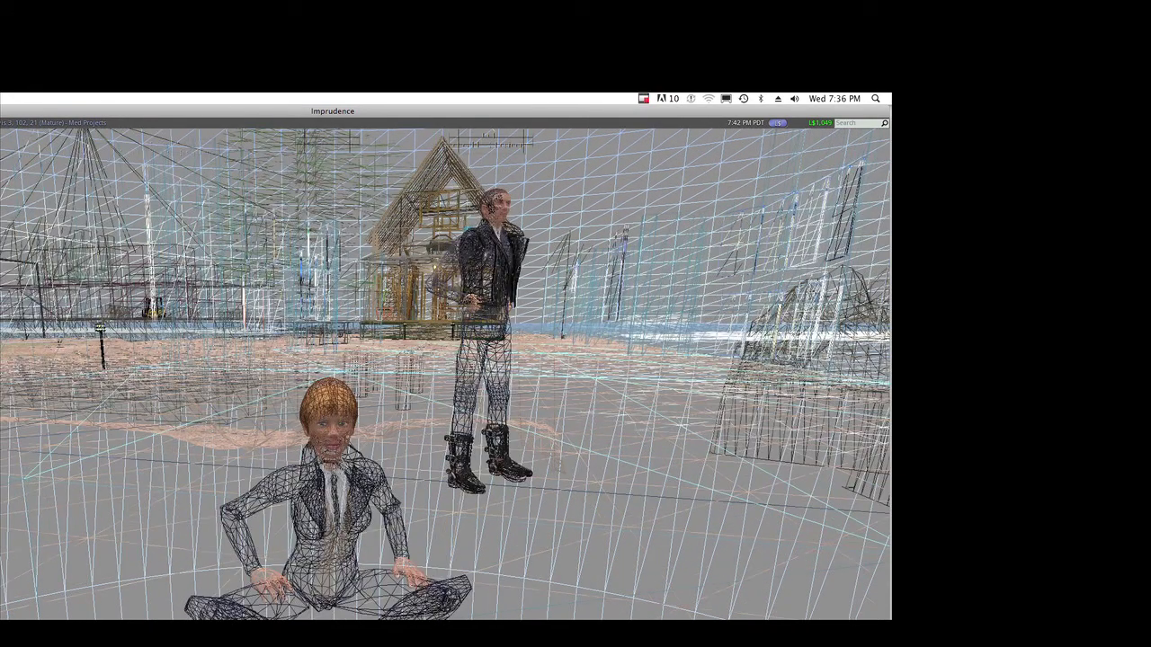
scroll(450, 360, down, 3)
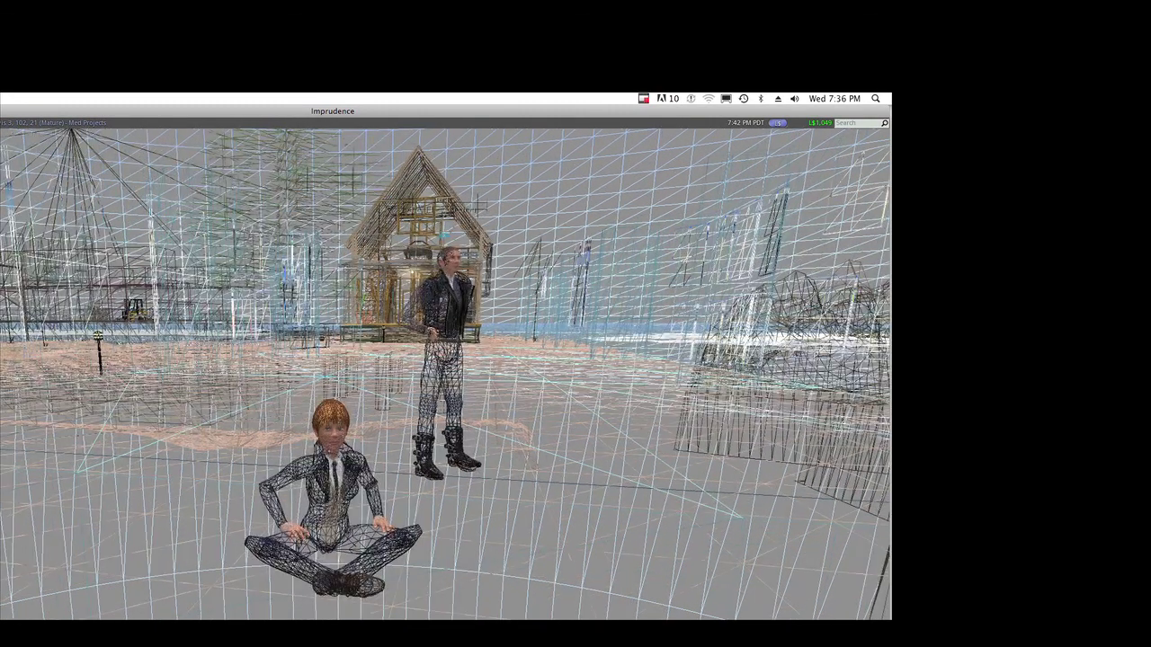
scroll(449, 359, up, 2)
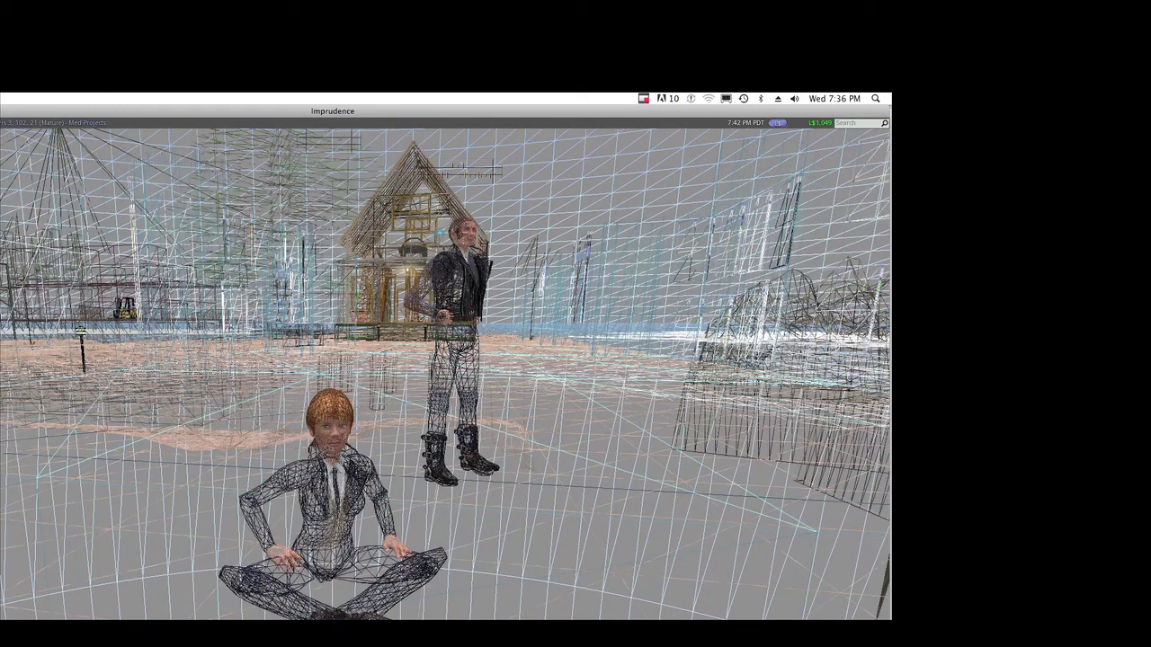
scroll(450, 359, up, 1)
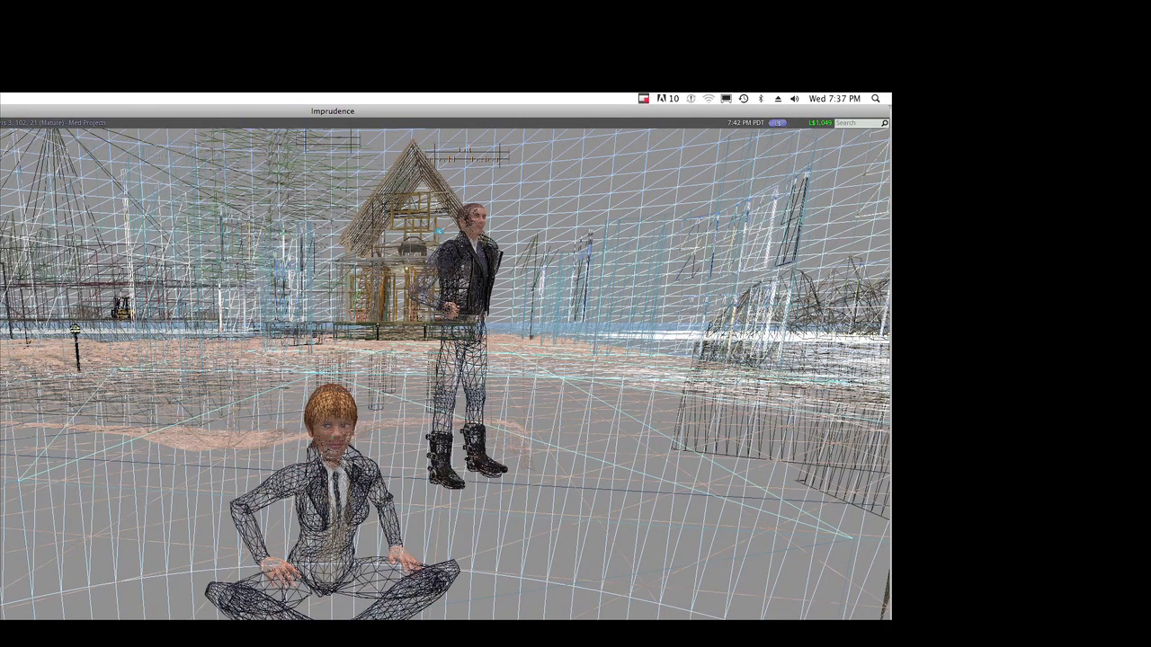
alt+drag(331, 438, 495, 438)
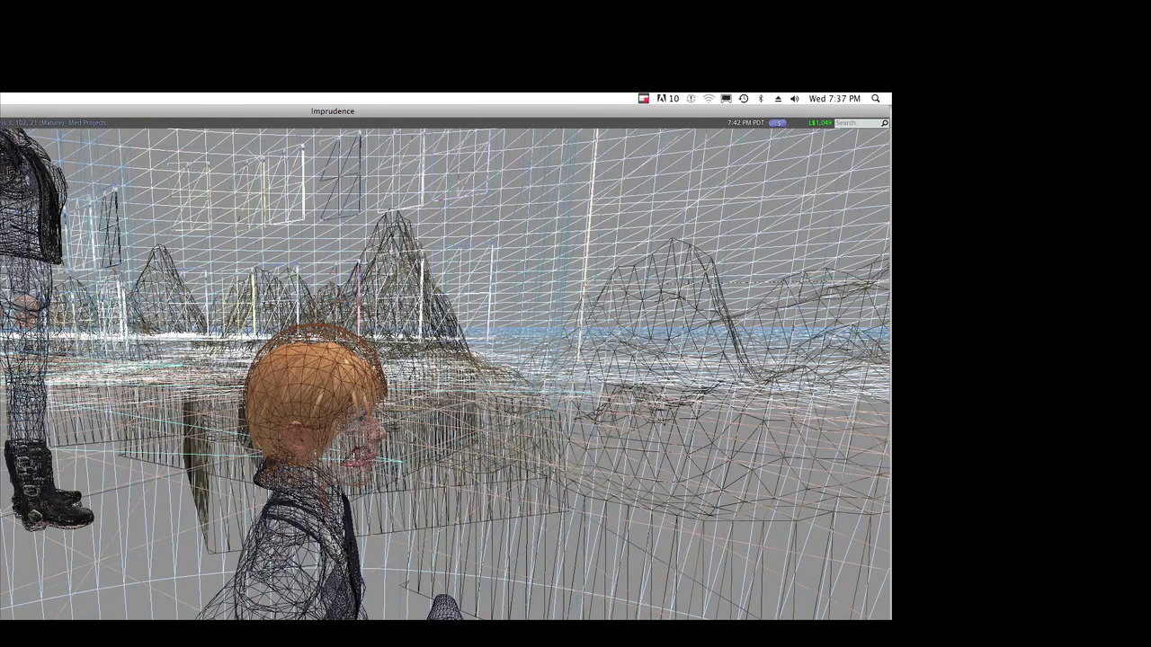
key(Escape)
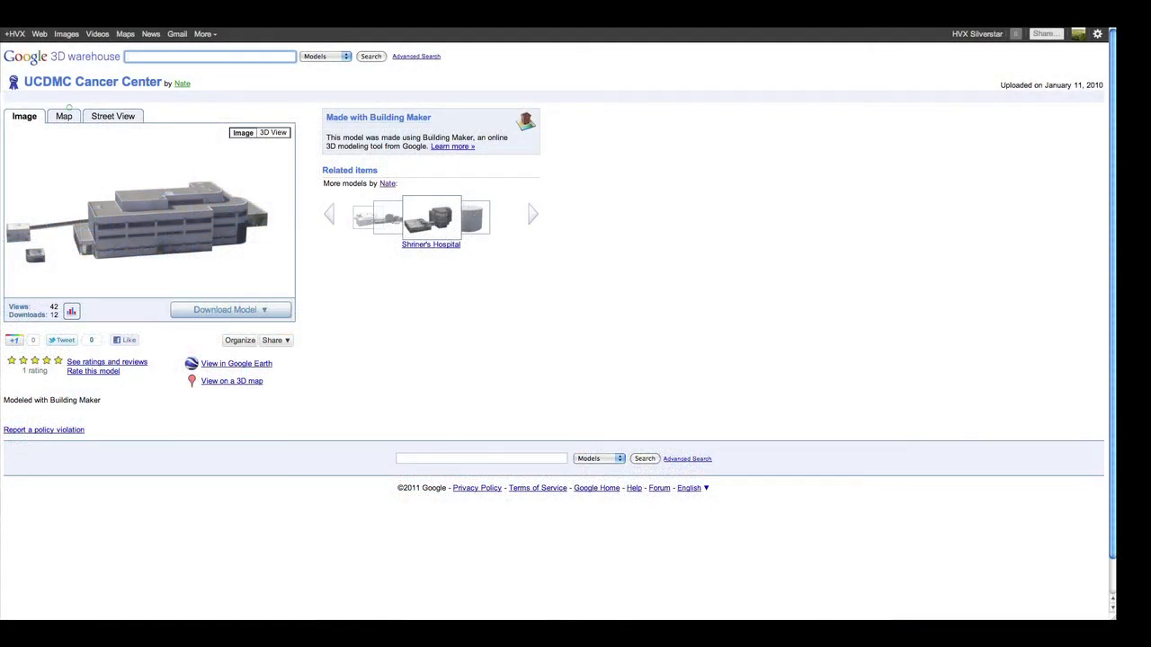
Browse the UCDMC Cancer Center in Street View, turning the panorama, then return to Map.
click(64, 115)
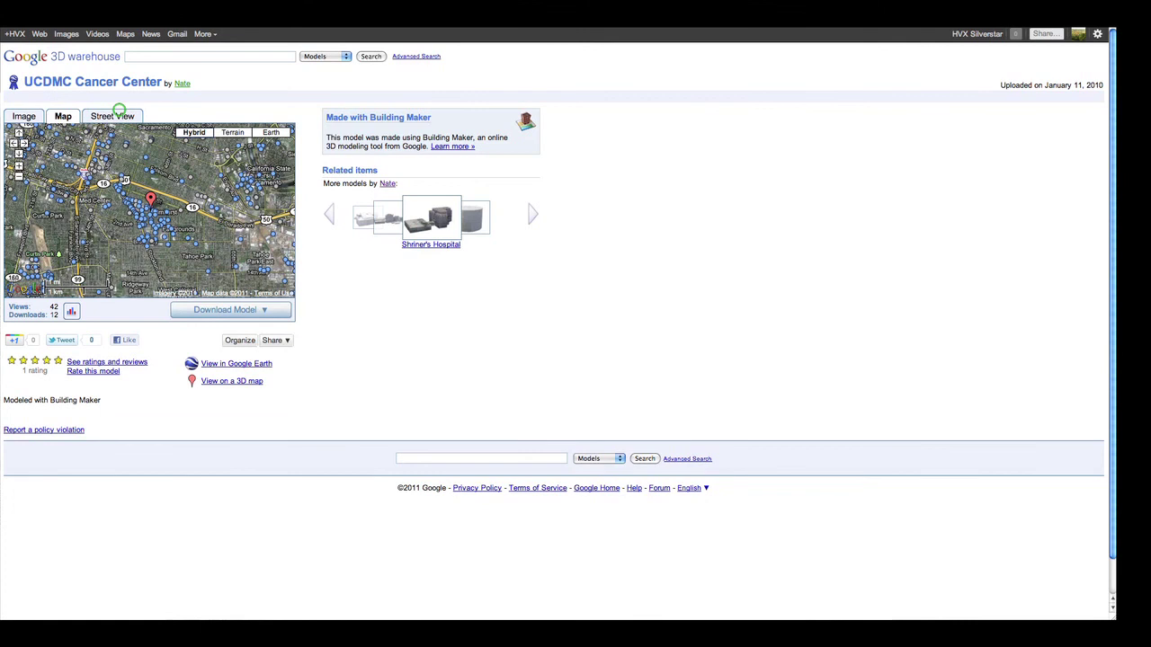
click(112, 115)
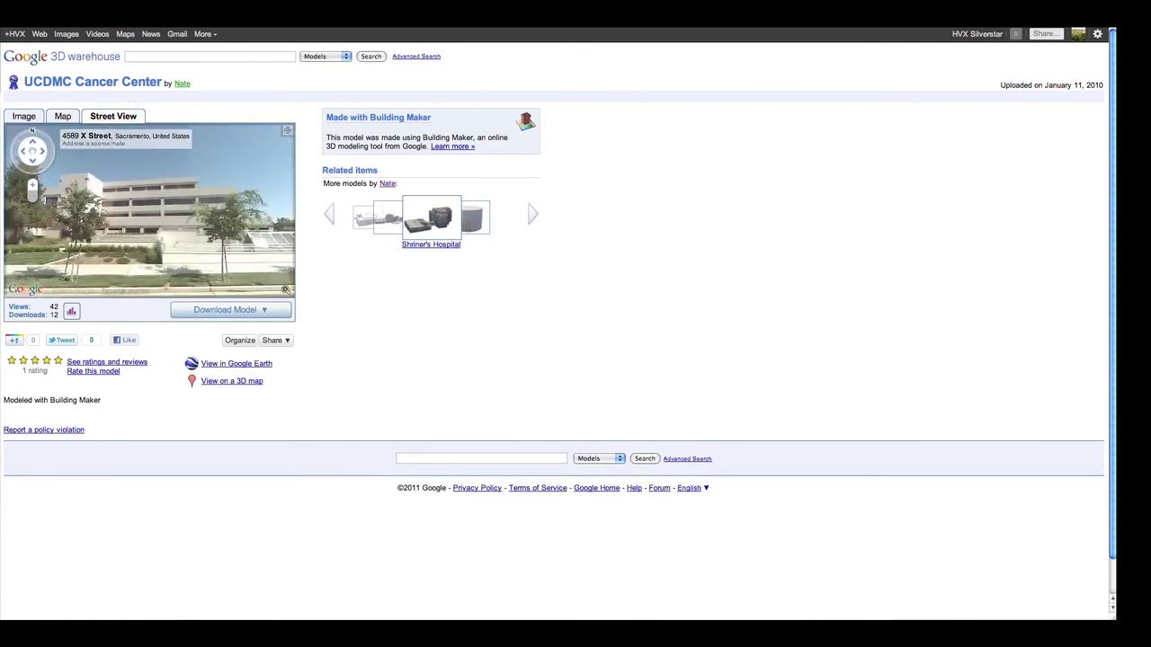
click(272, 309)
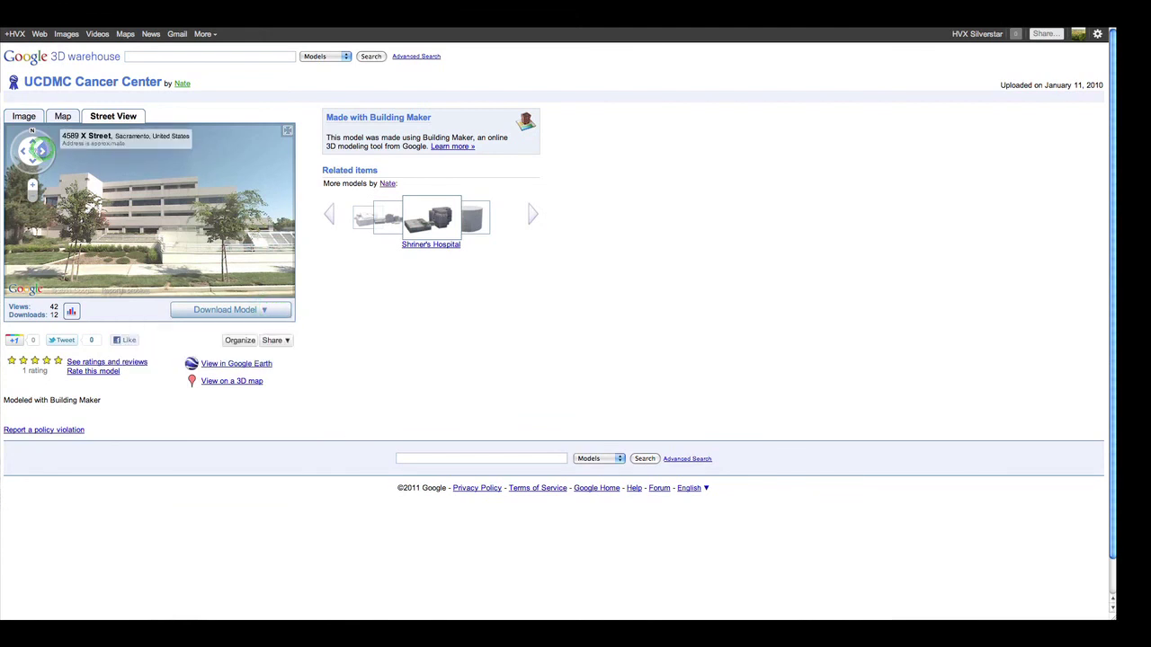
click(41, 151)
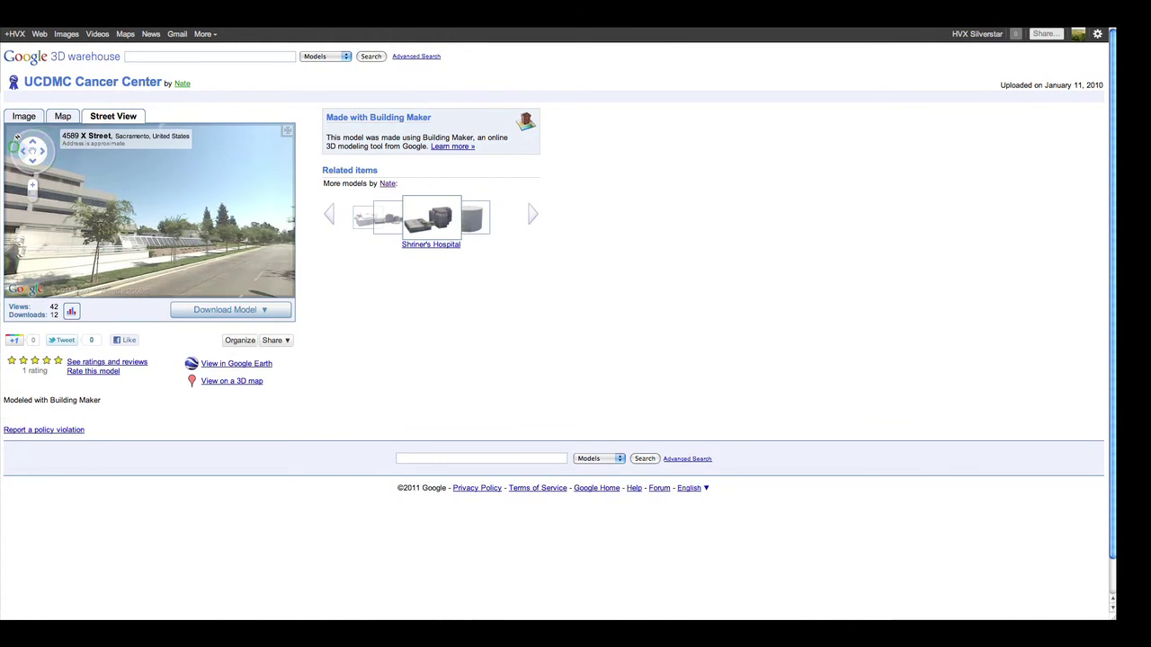
click(22, 151)
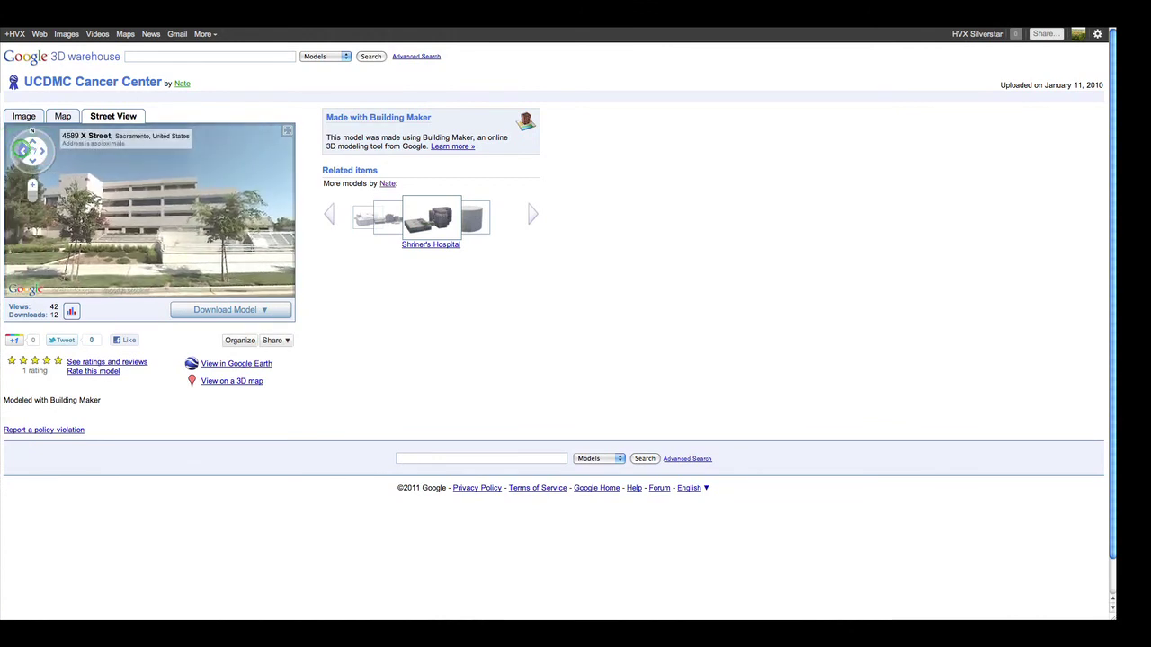
click(42, 151)
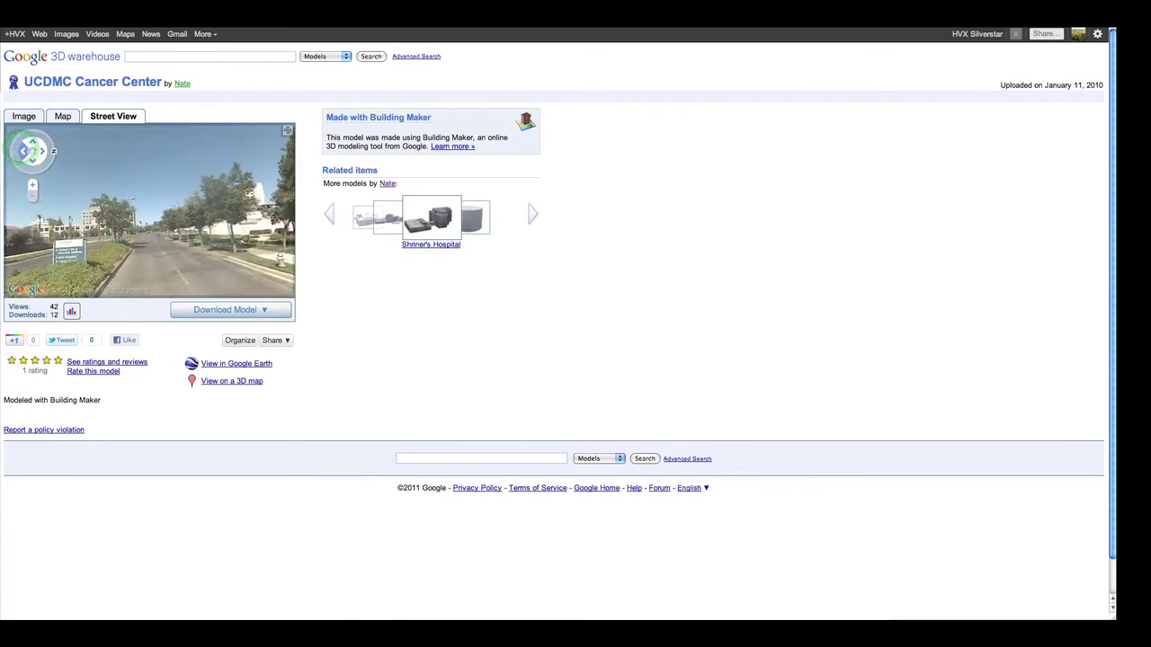
click(22, 151)
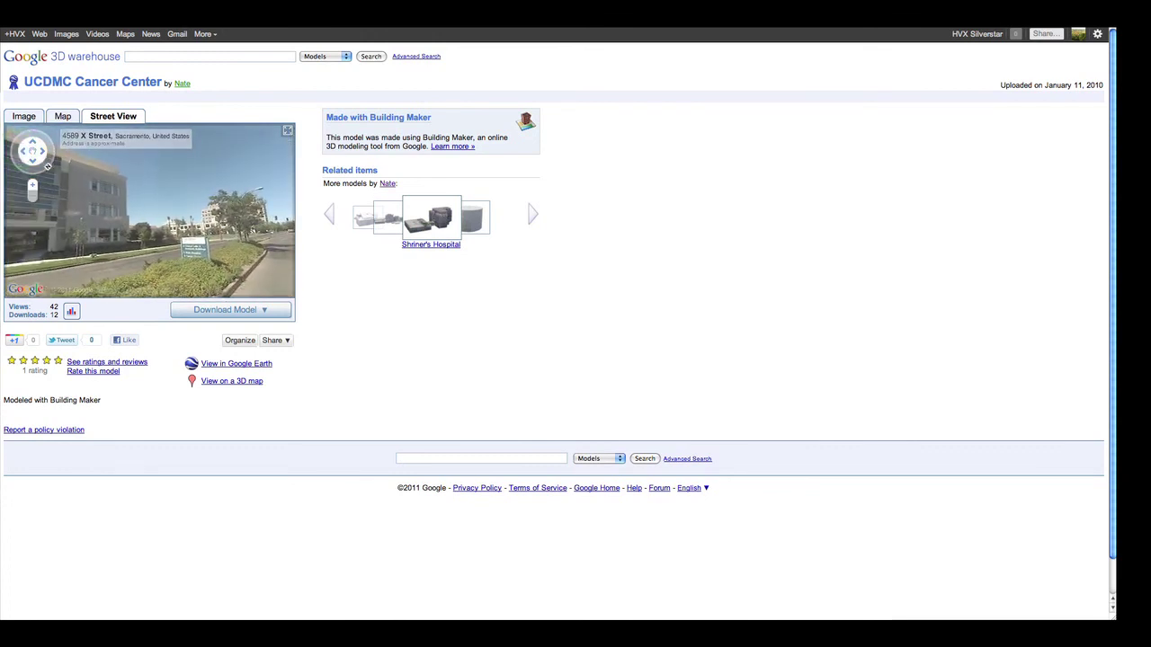
click(63, 116)
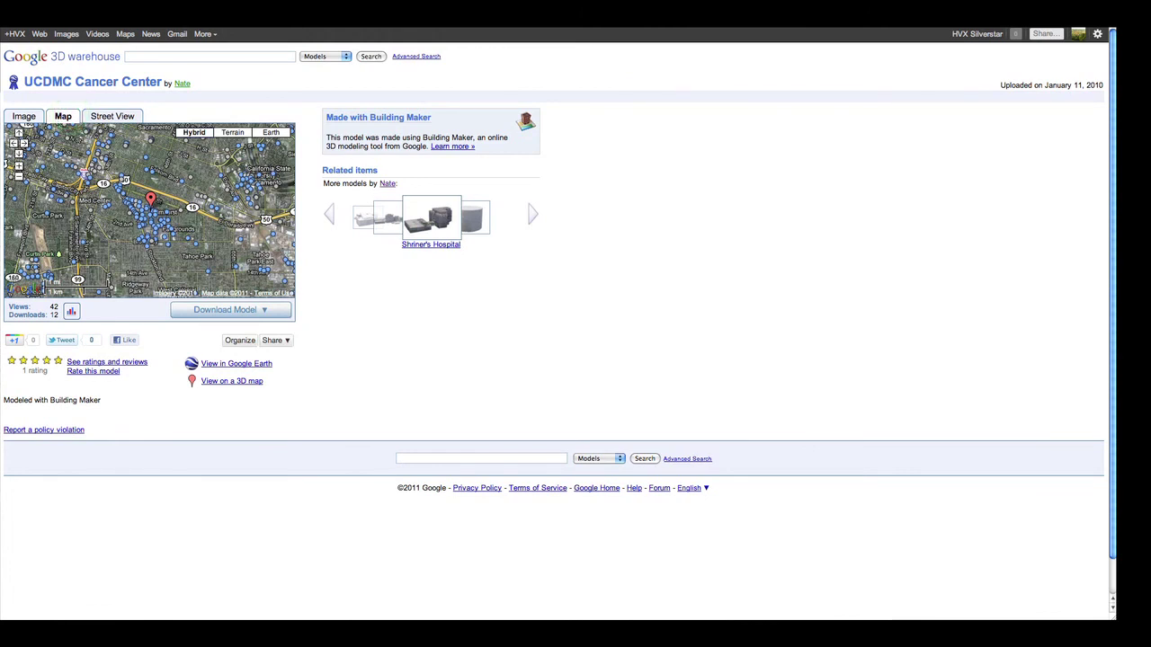
Page through the author's related models until UC Davis Medical Center appears.
click(533, 214)
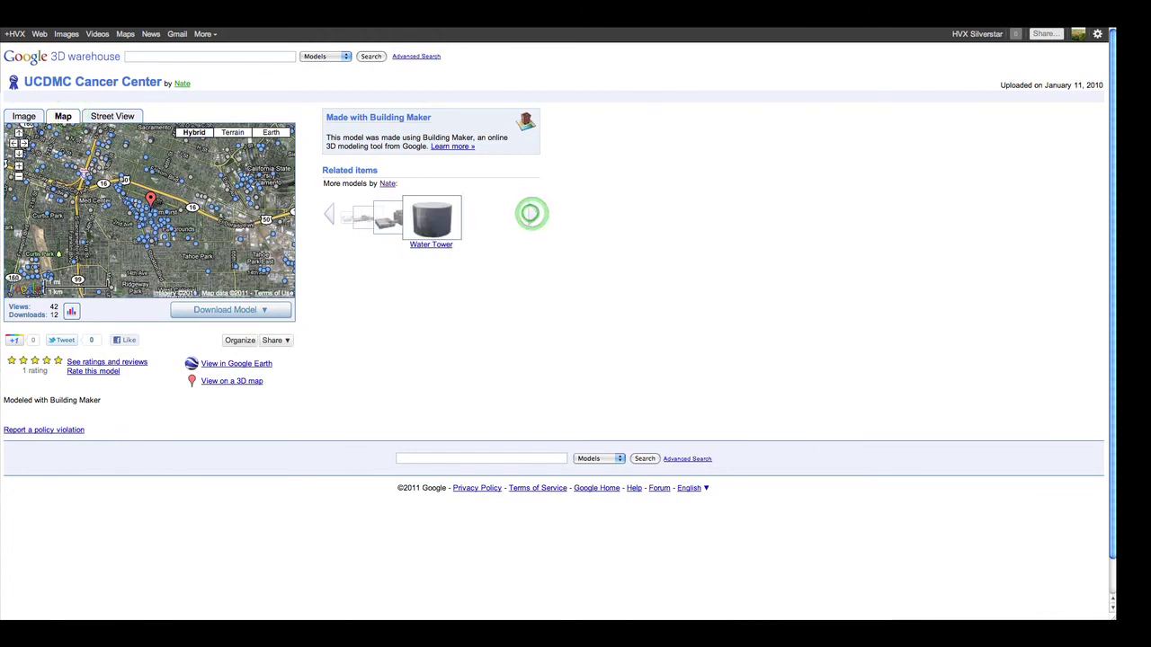
click(330, 214)
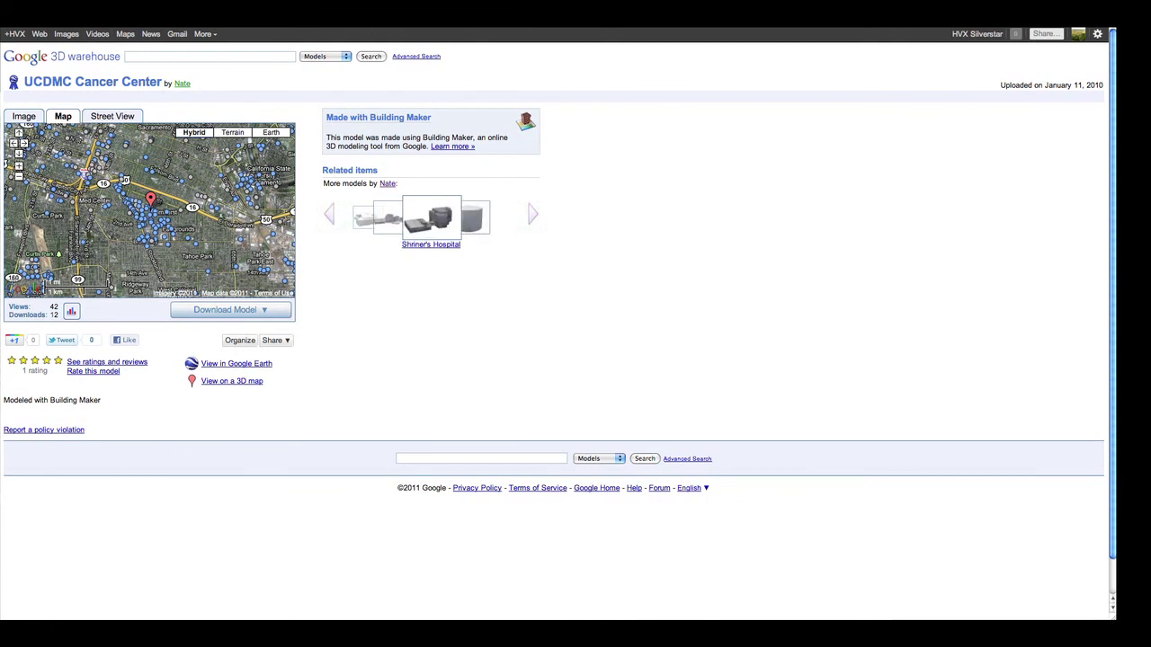
key(F5)
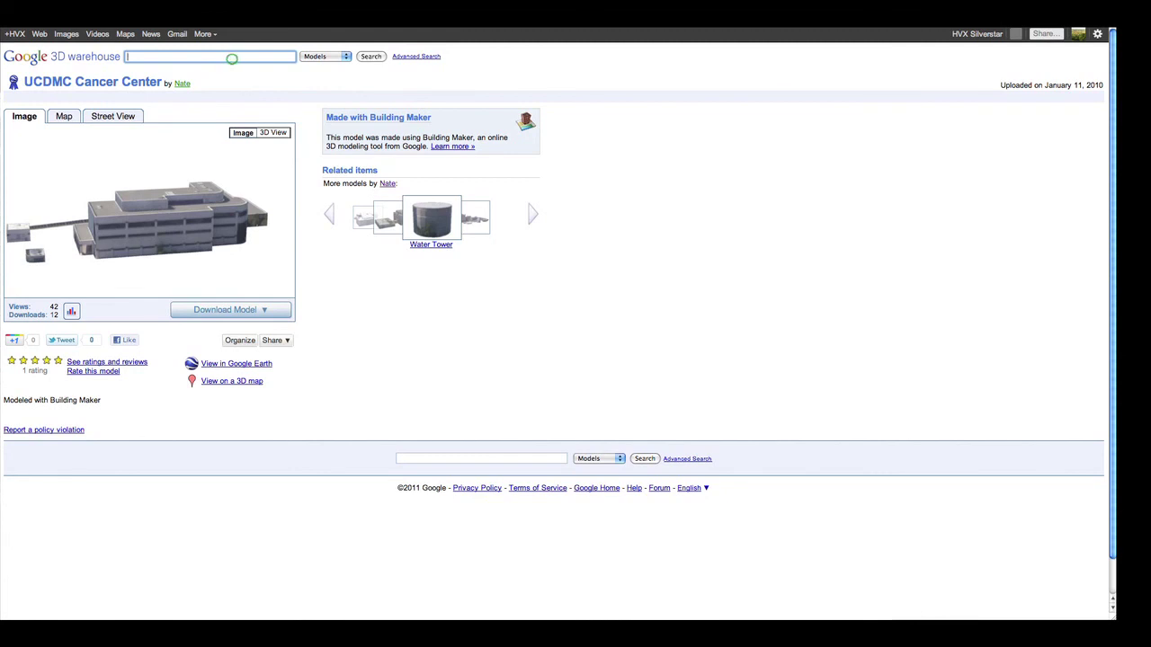
click(346, 56)
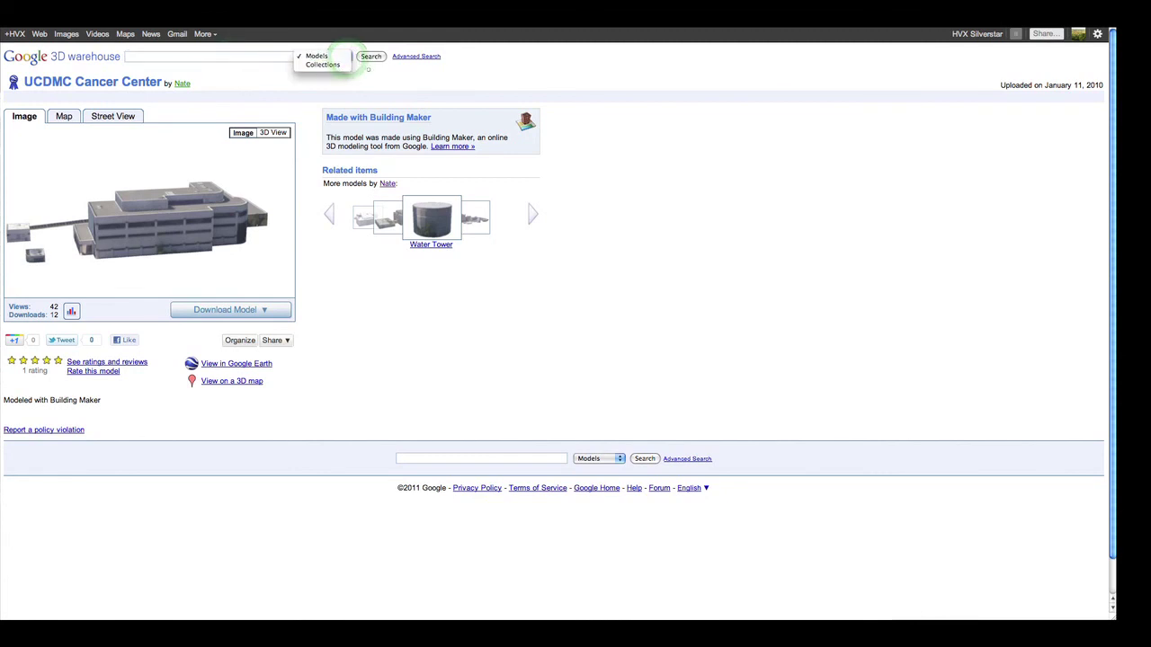
click(317, 55)
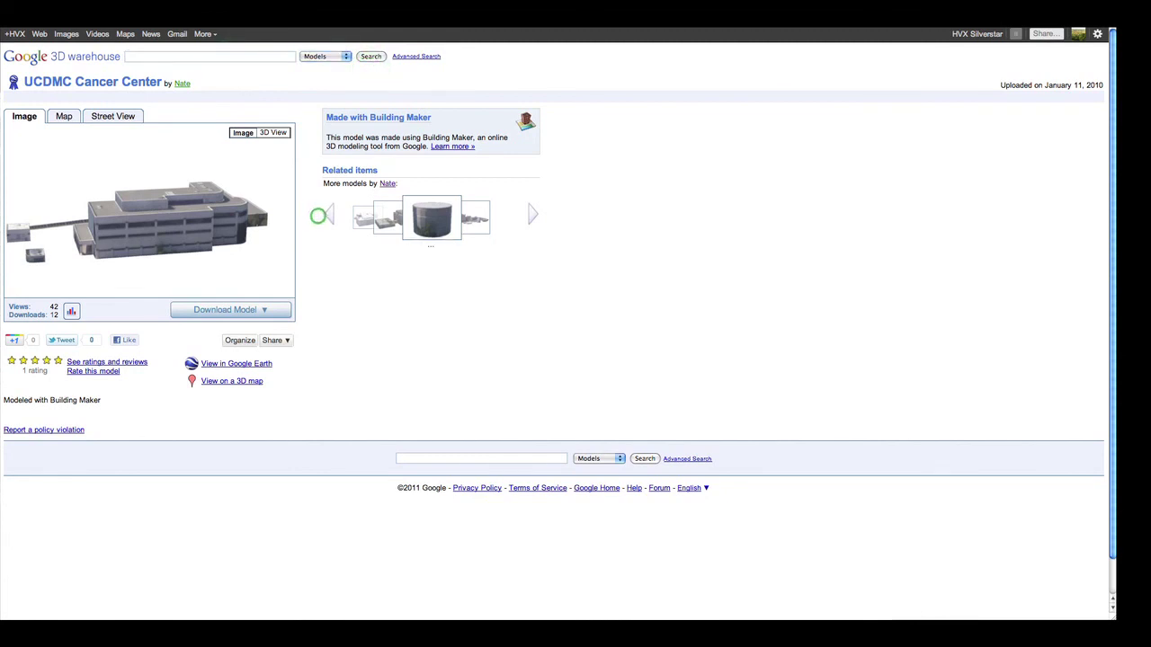
click(330, 214)
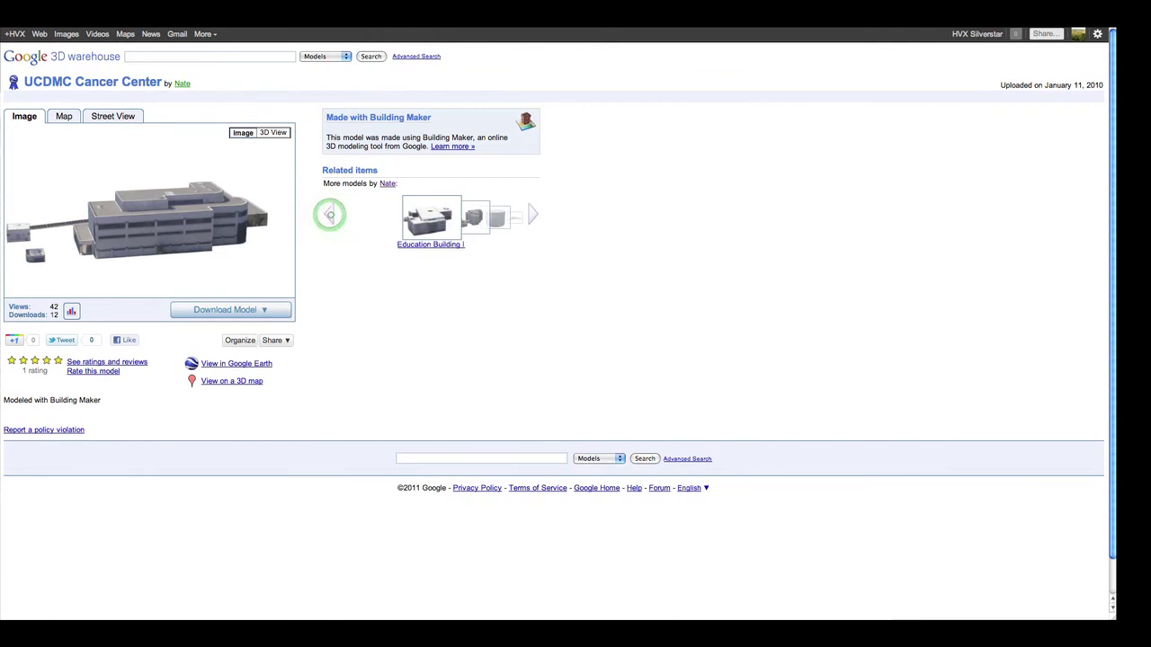
click(501, 213)
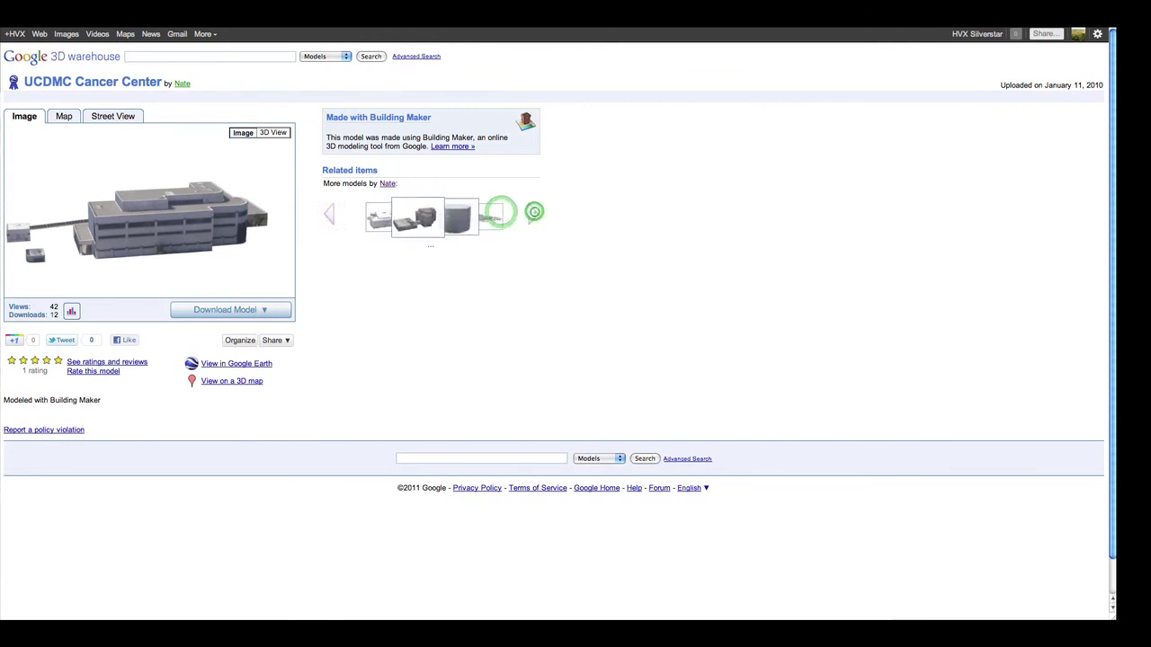
click(533, 214)
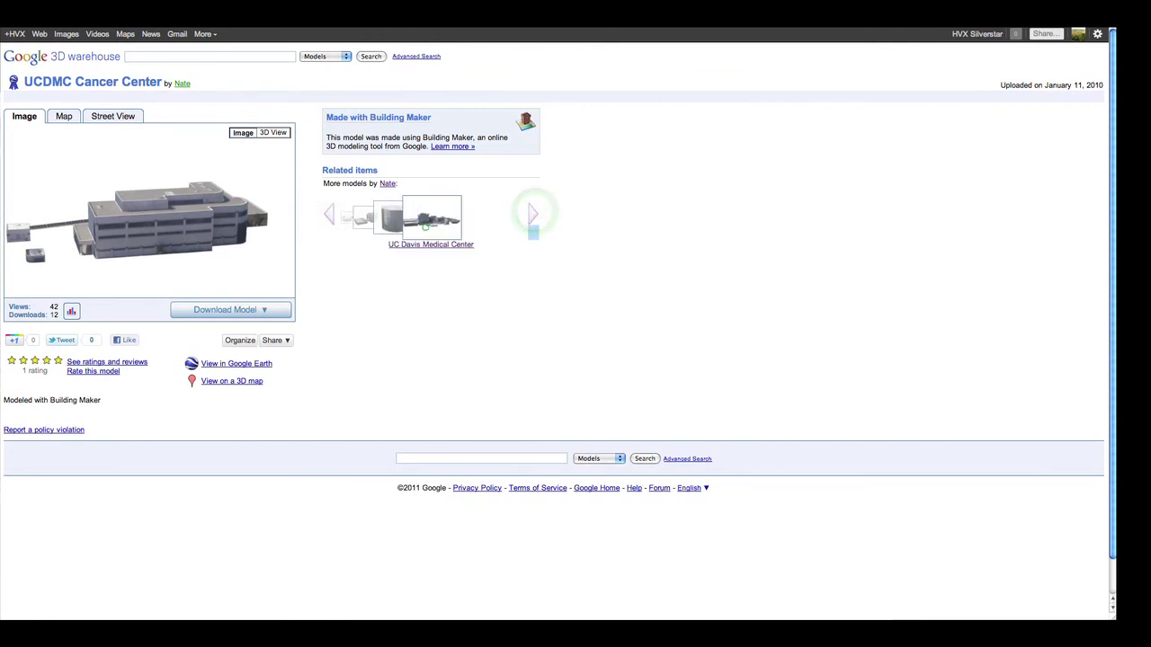
Open the UC Davis Medical Center model page and rotate it in 3D View.
click(424, 227)
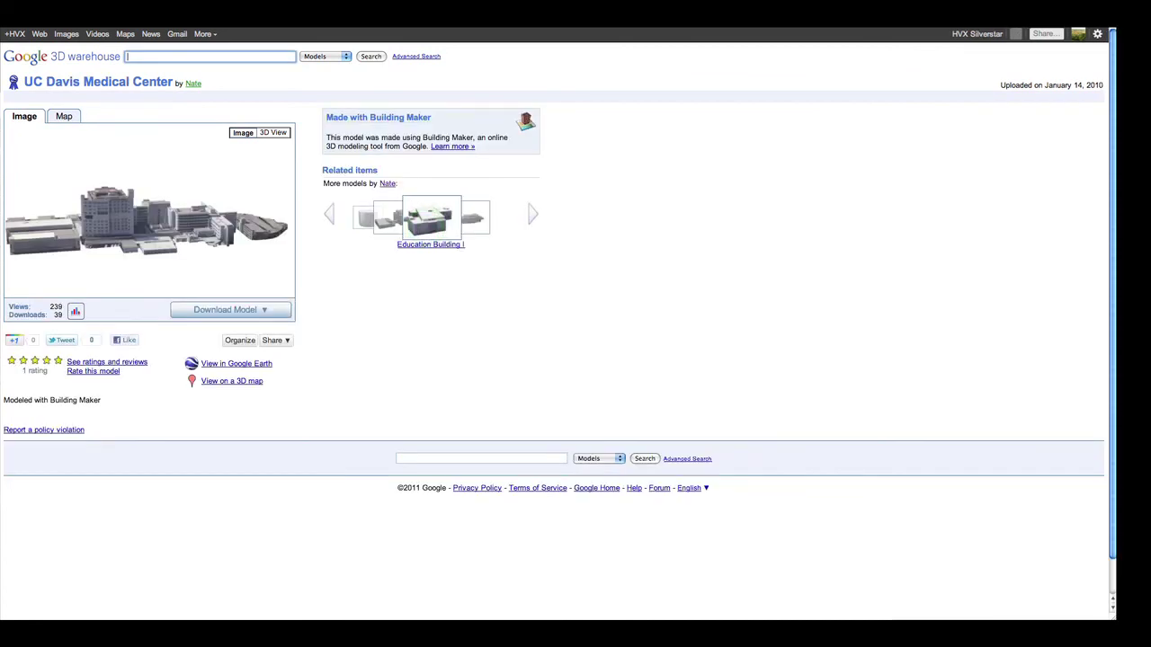
click(273, 133)
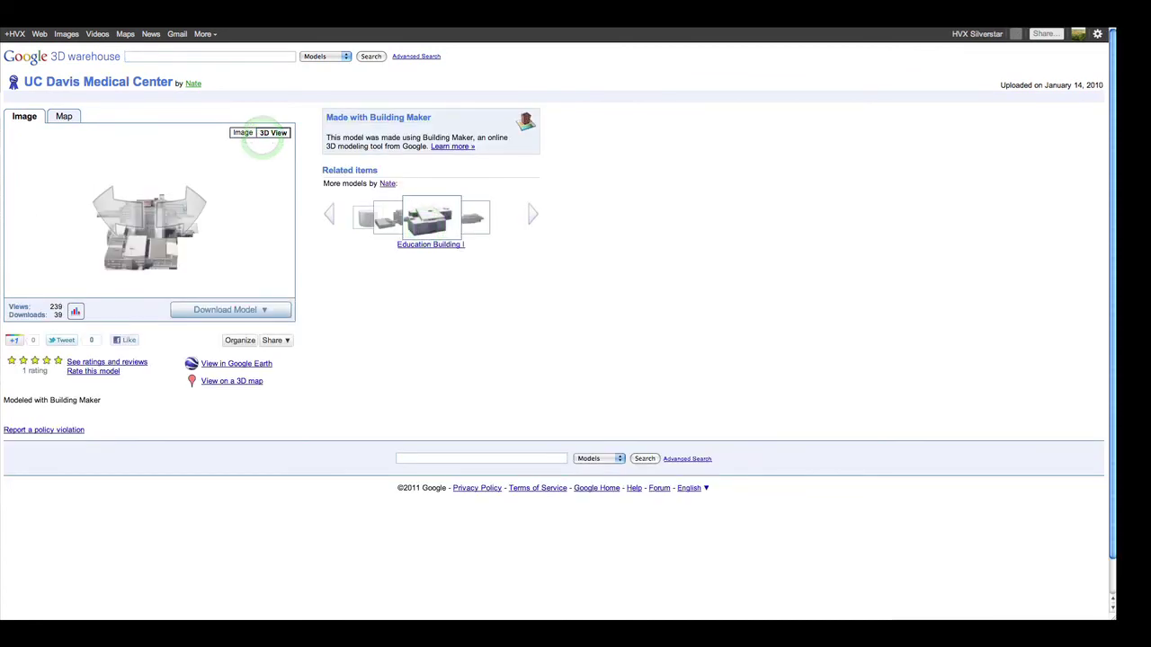
drag(126, 229, 202, 213)
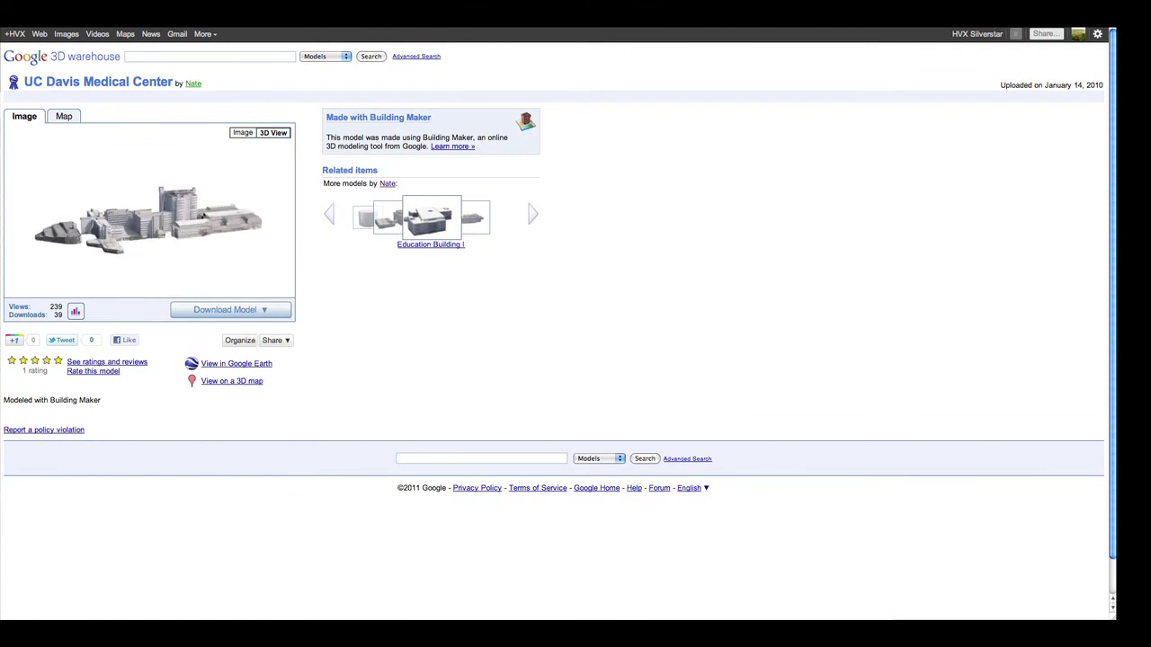
View the model's map pin, trying terrain style before returning to satellite imagery.
click(64, 116)
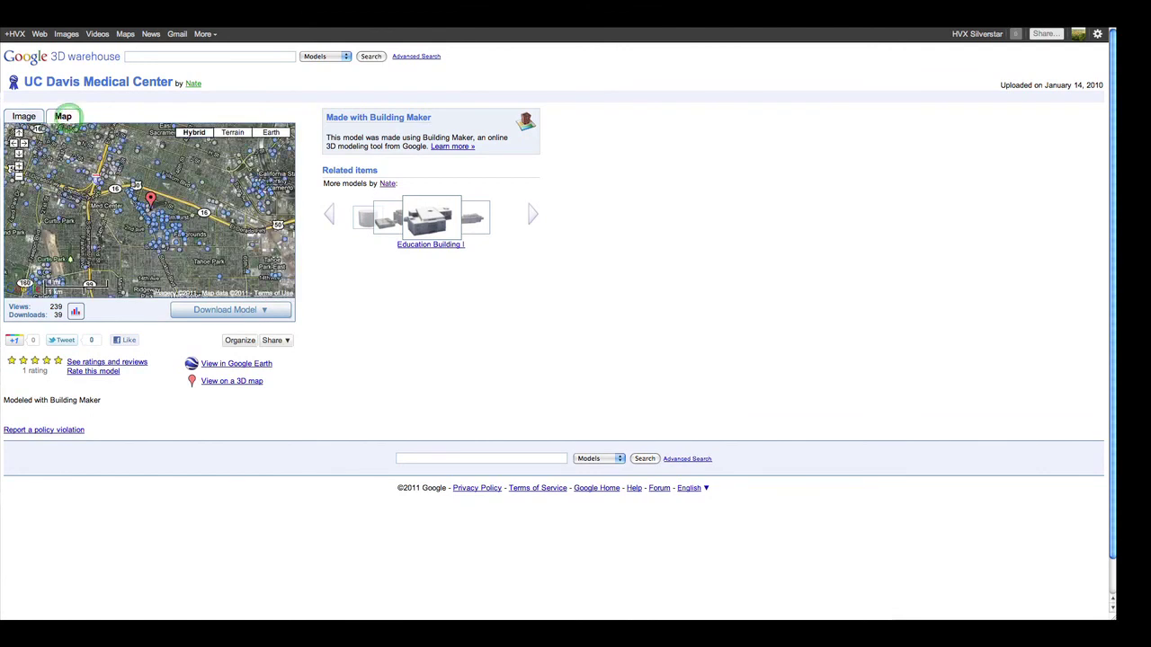
click(151, 198)
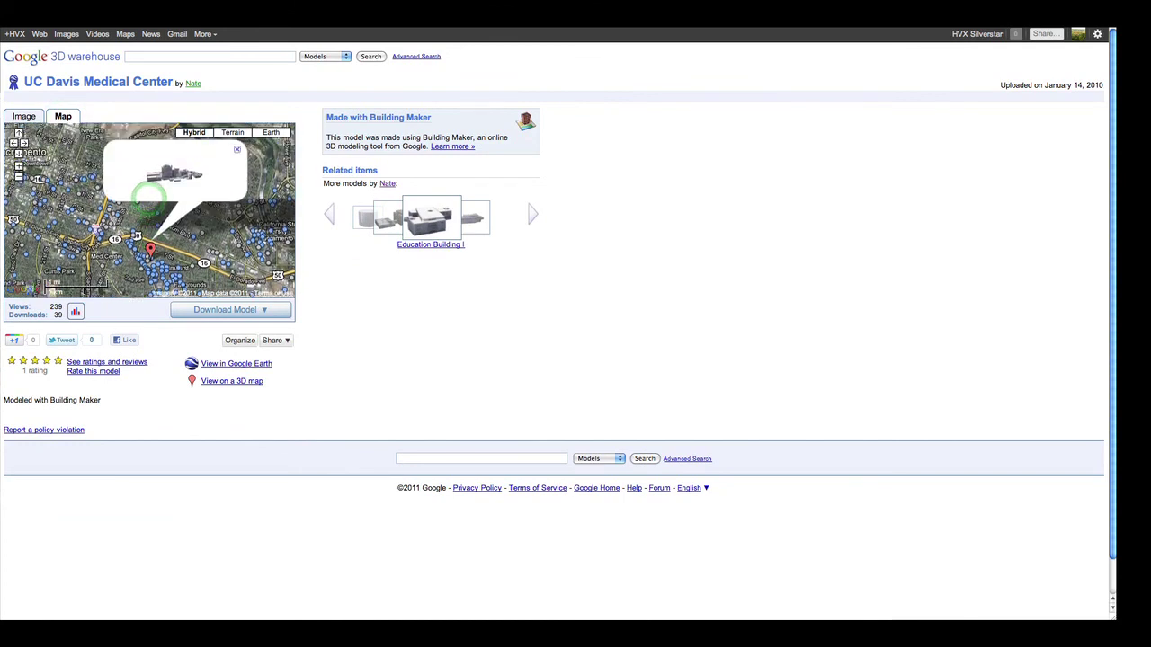
click(232, 132)
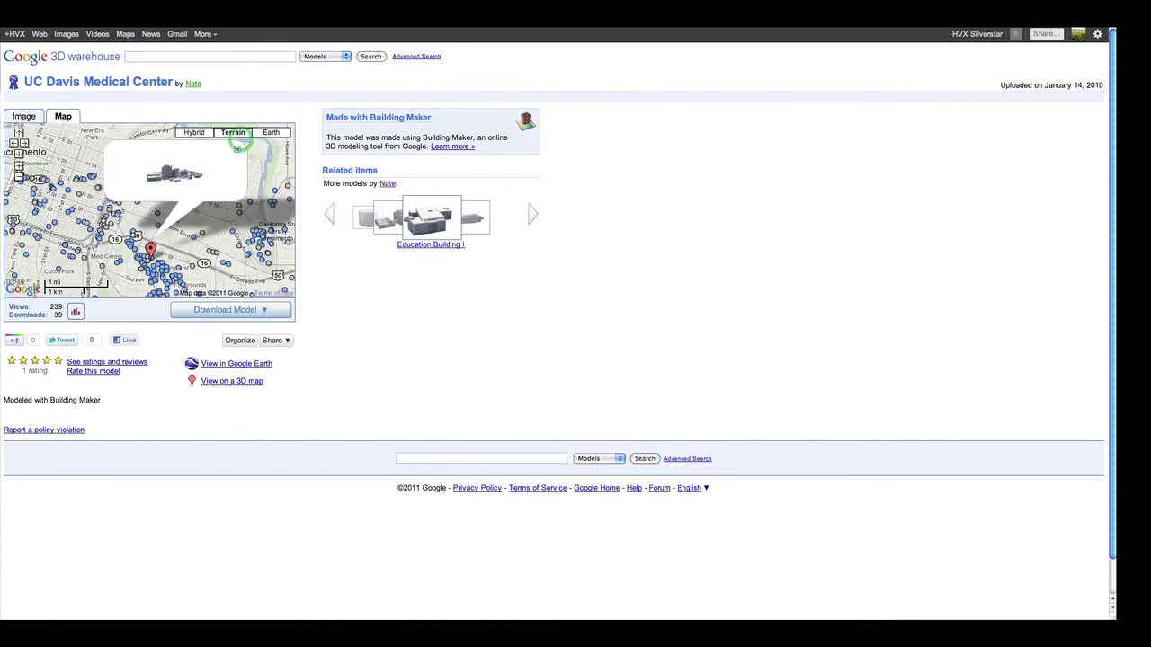
click(208, 133)
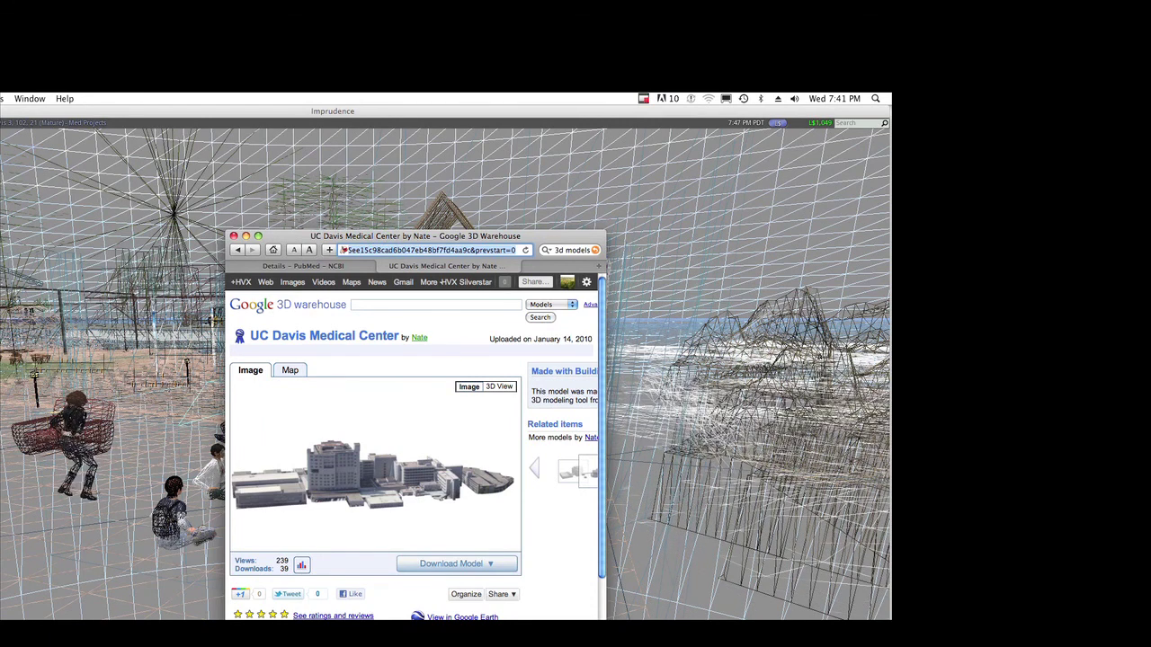
Rotate the UC Davis Medical Center model in 3D View and select the address bar.
click(497, 386)
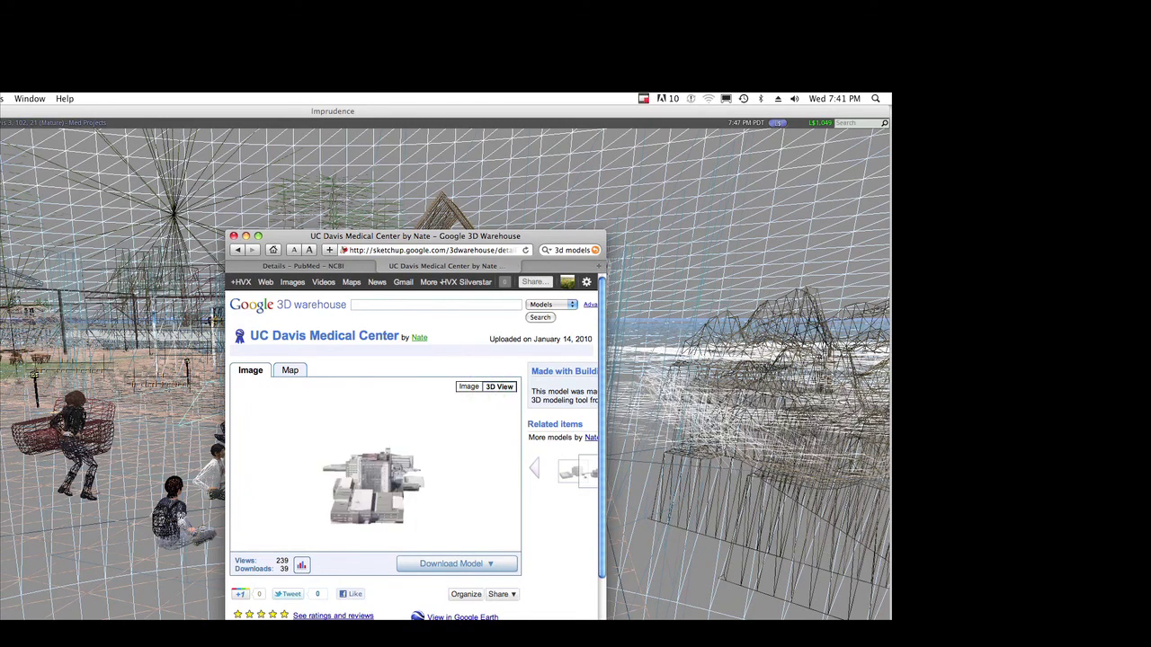
drag(387, 486, 380, 499)
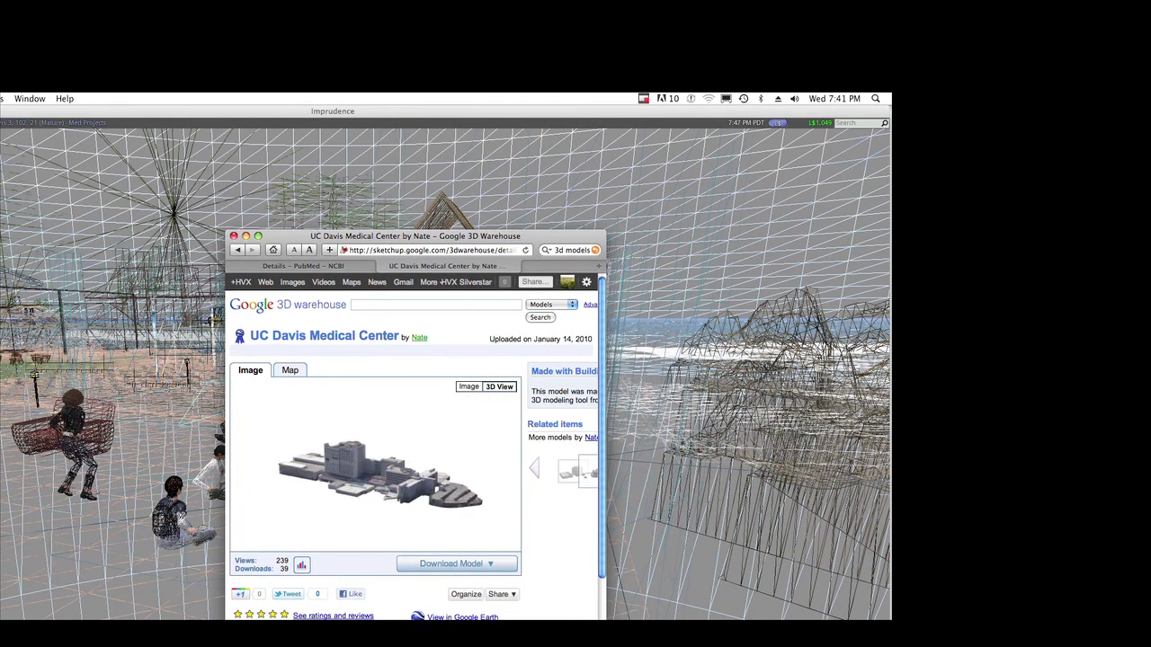
click(344, 250)
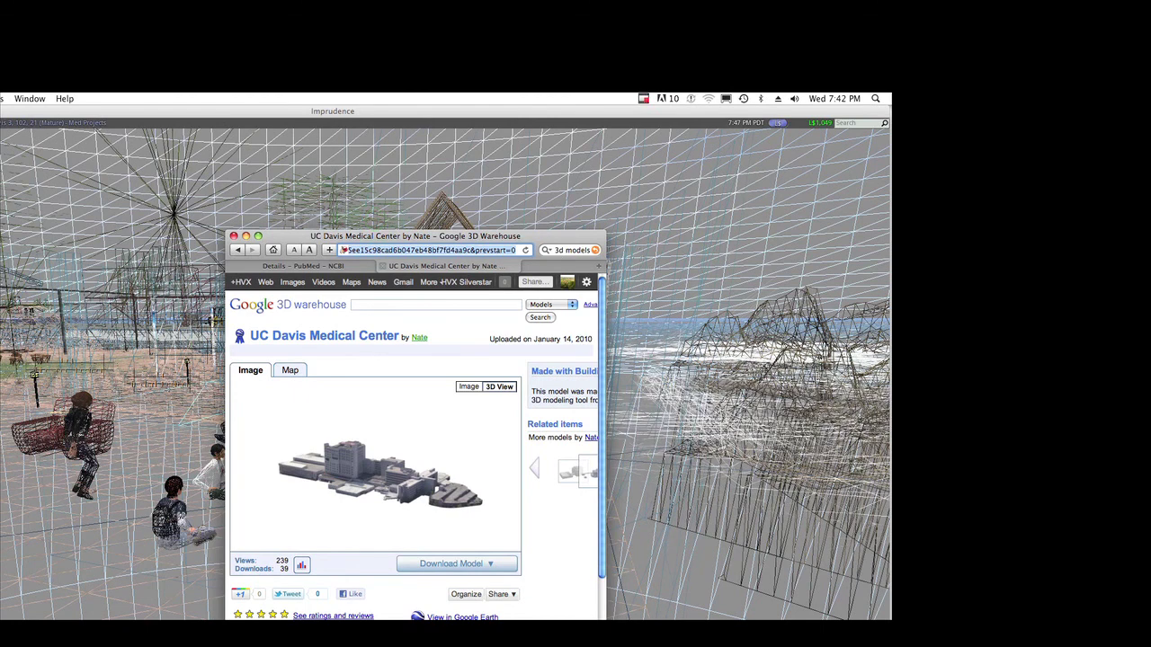
text(hwww.you)
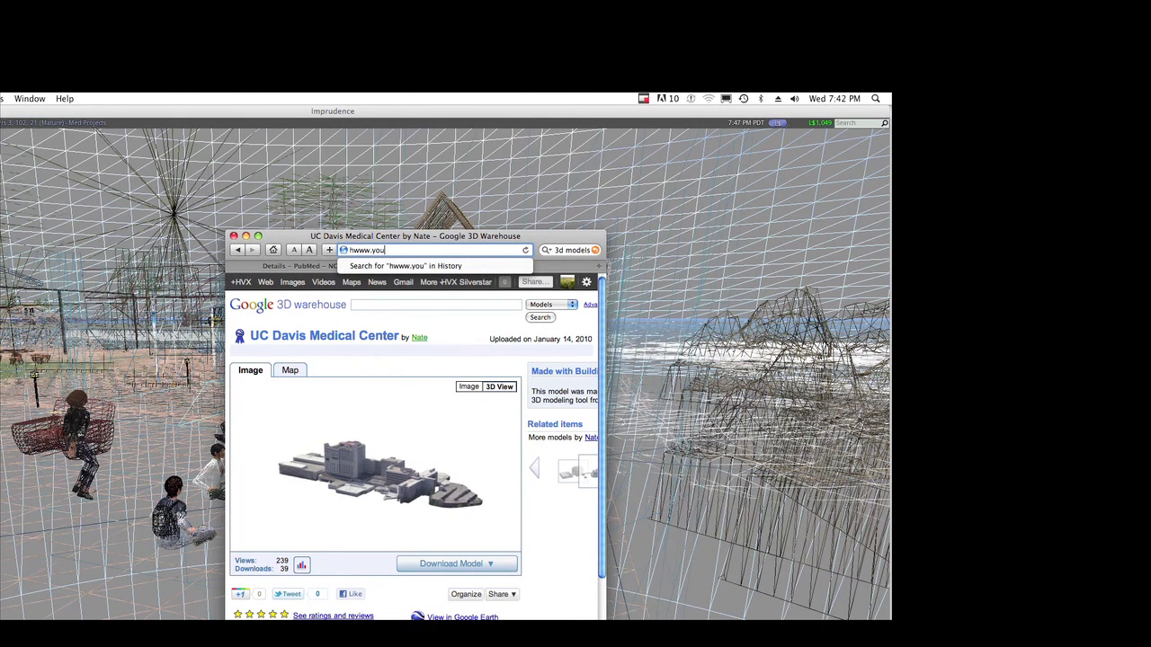
text(tube.com)
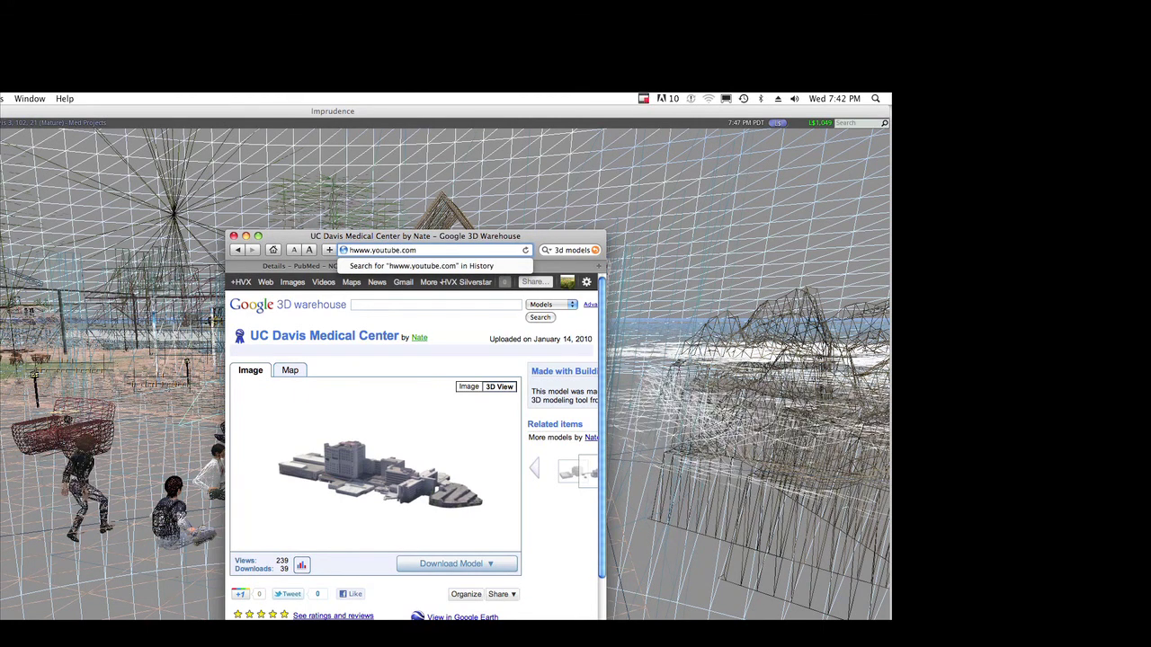
Load the mistyped address hwww.youtube.com in Safari.
key(Return)
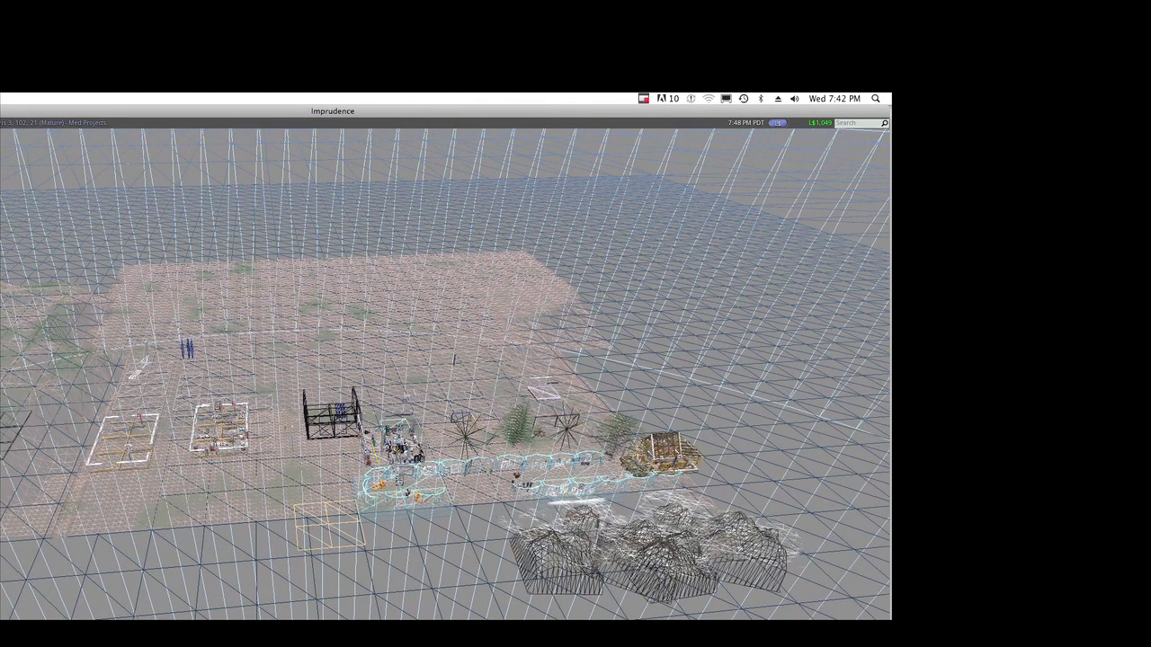
key(super+Tab)
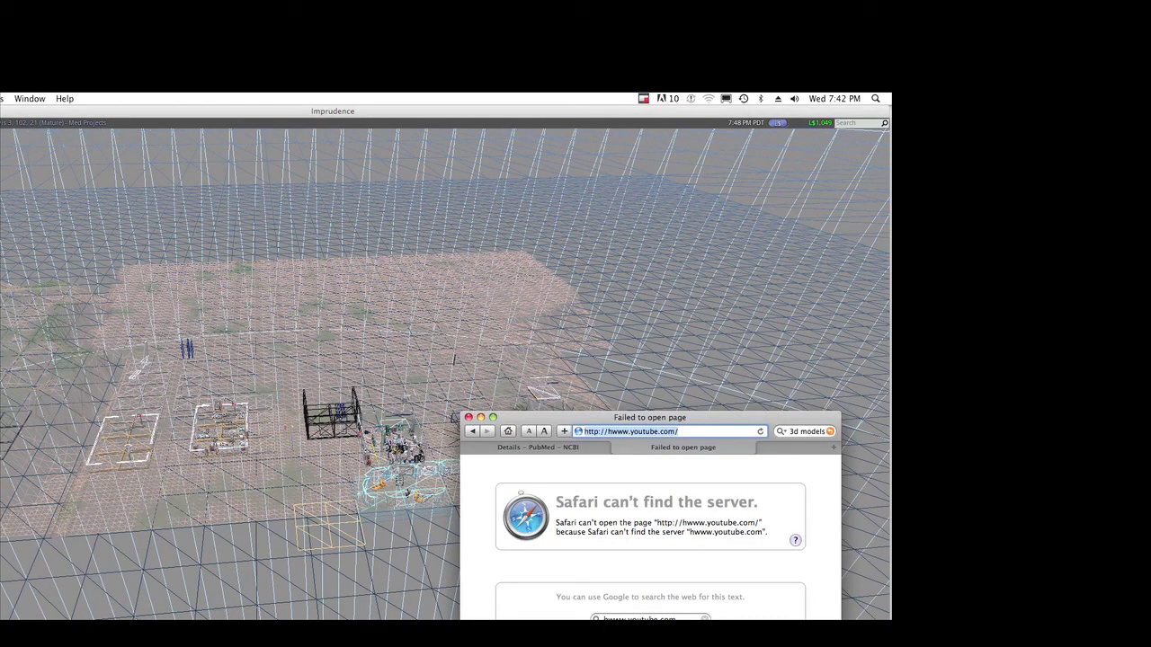
drag(574, 419, 497, 364)
text(www.youtube.com)
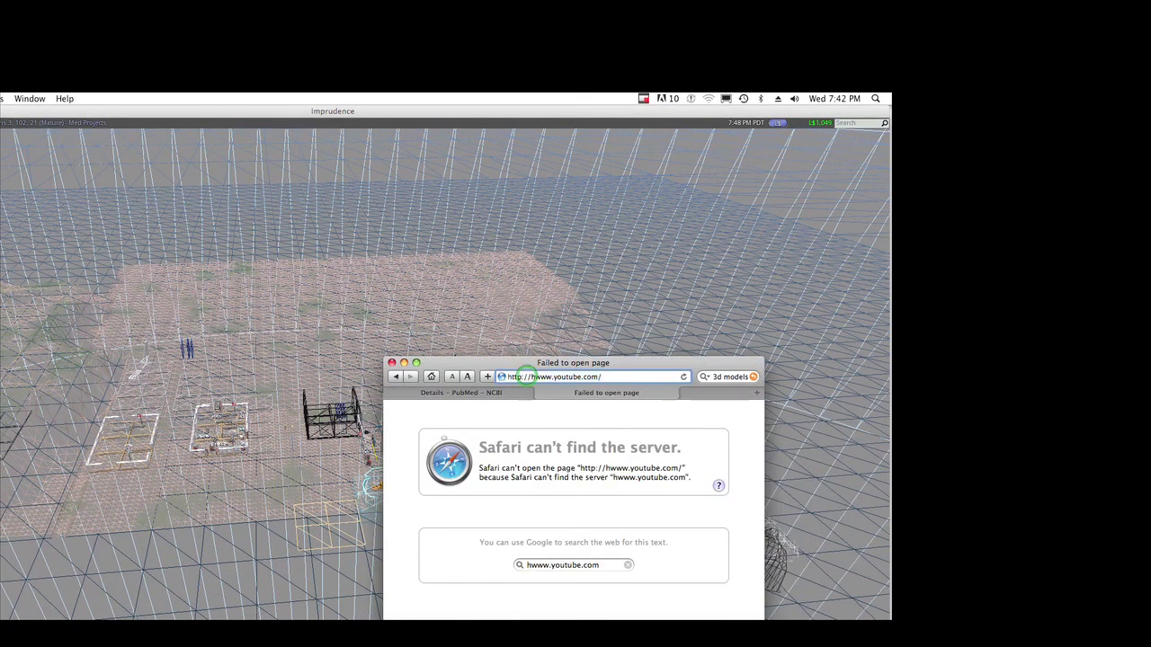
key(Return)
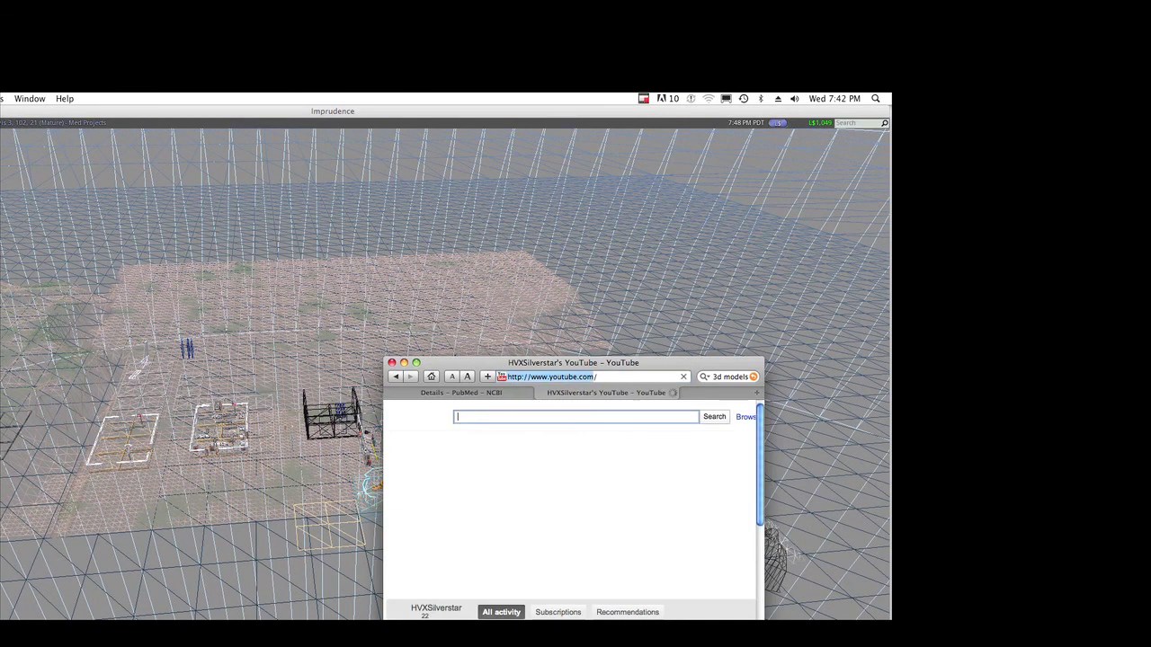
drag(561, 362, 380, 274)
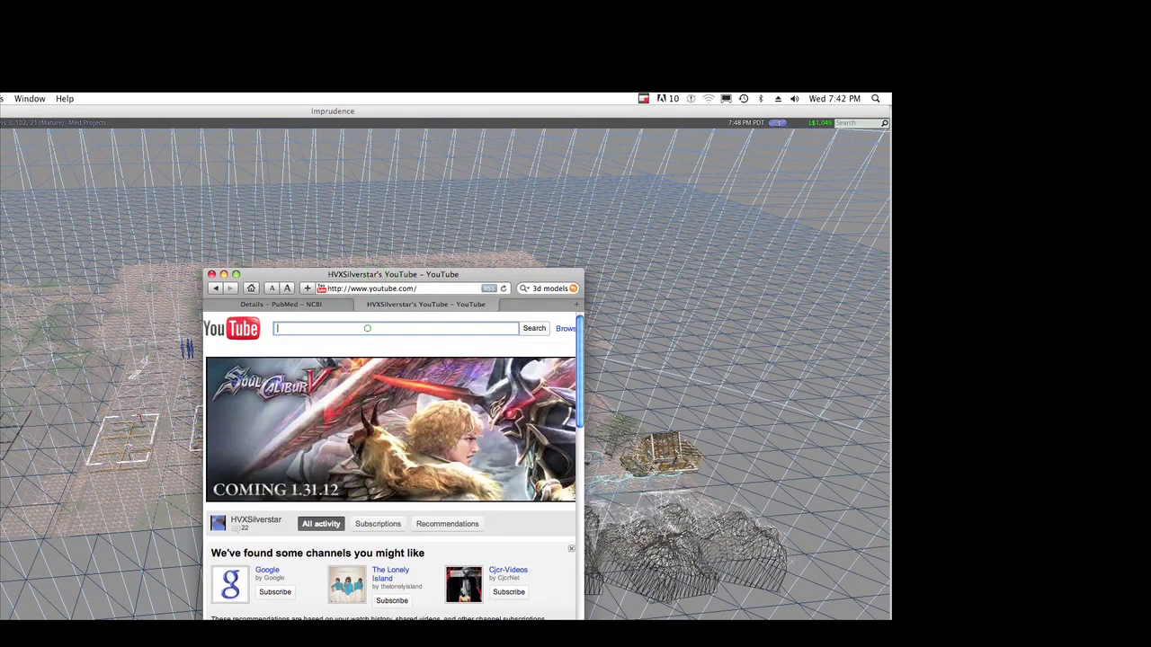
click(367, 328)
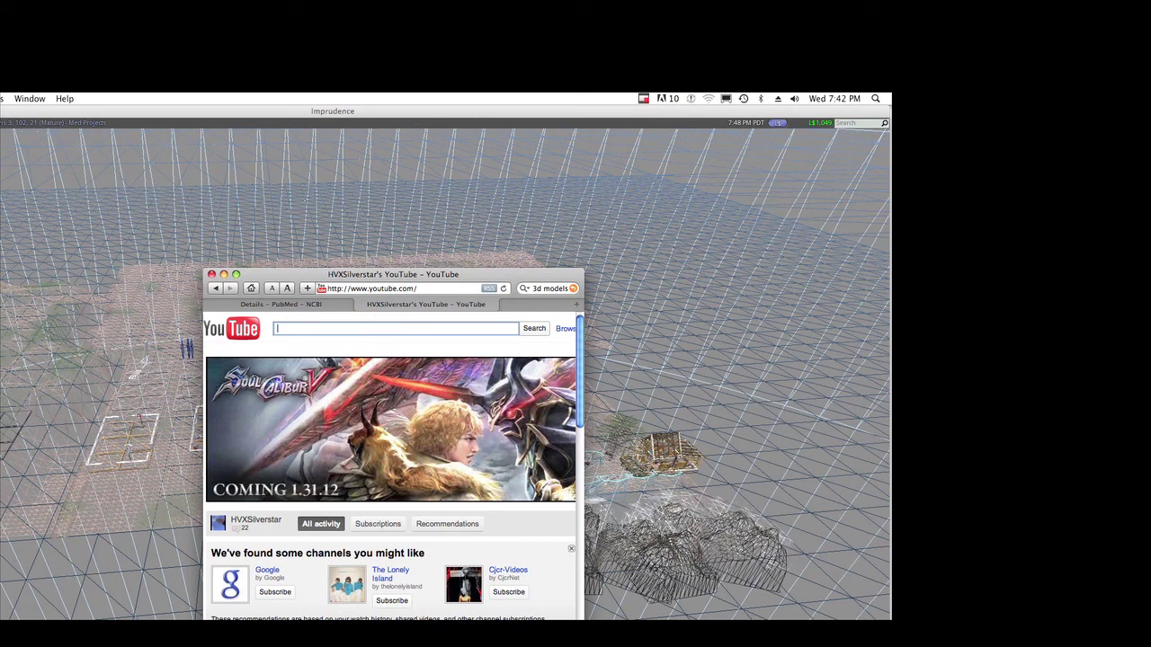
text(virtual )
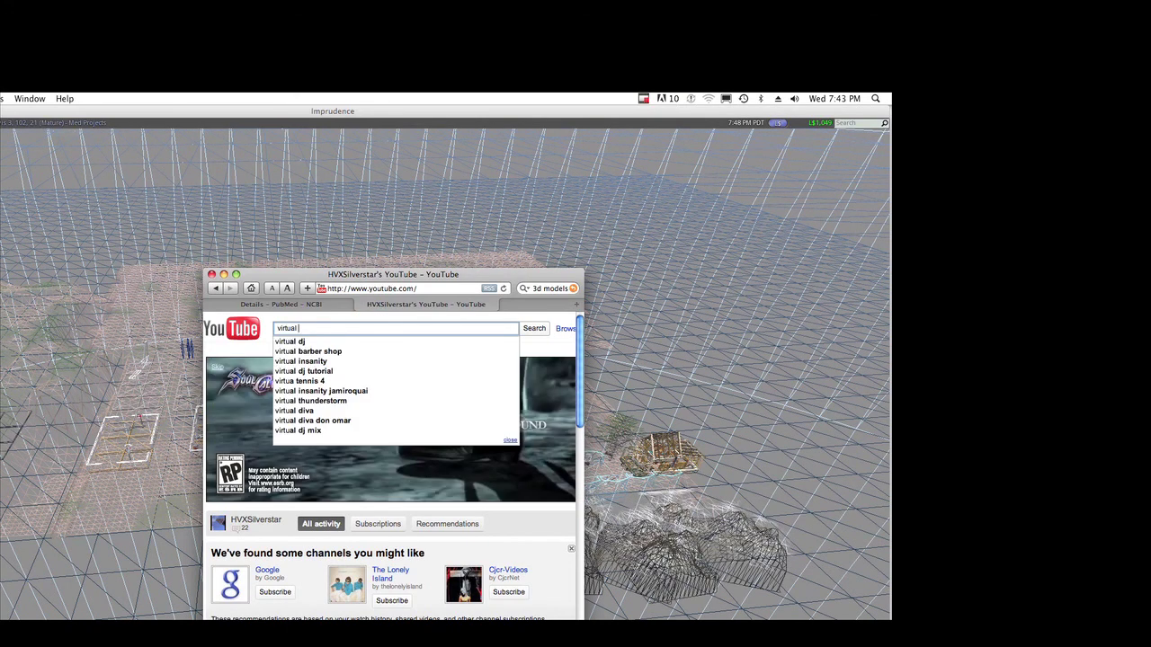
text(hallucinations)
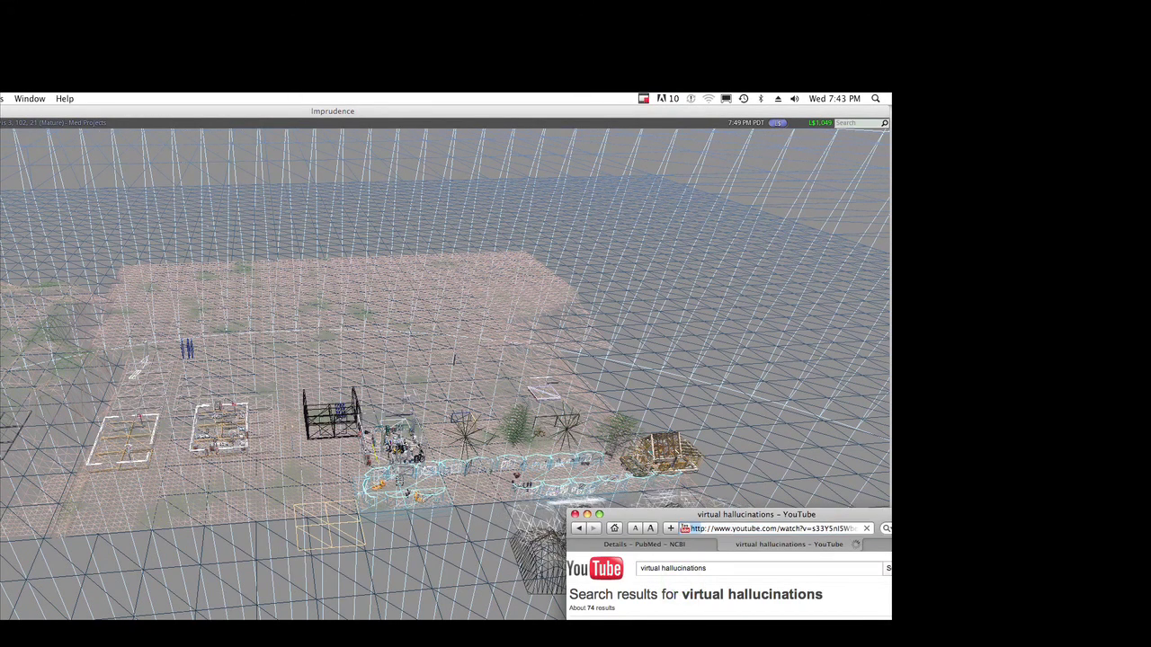
Move the browser toward the top-left to reveal the 'virtual hallucinations' video.
drag(666, 514, 248, 216)
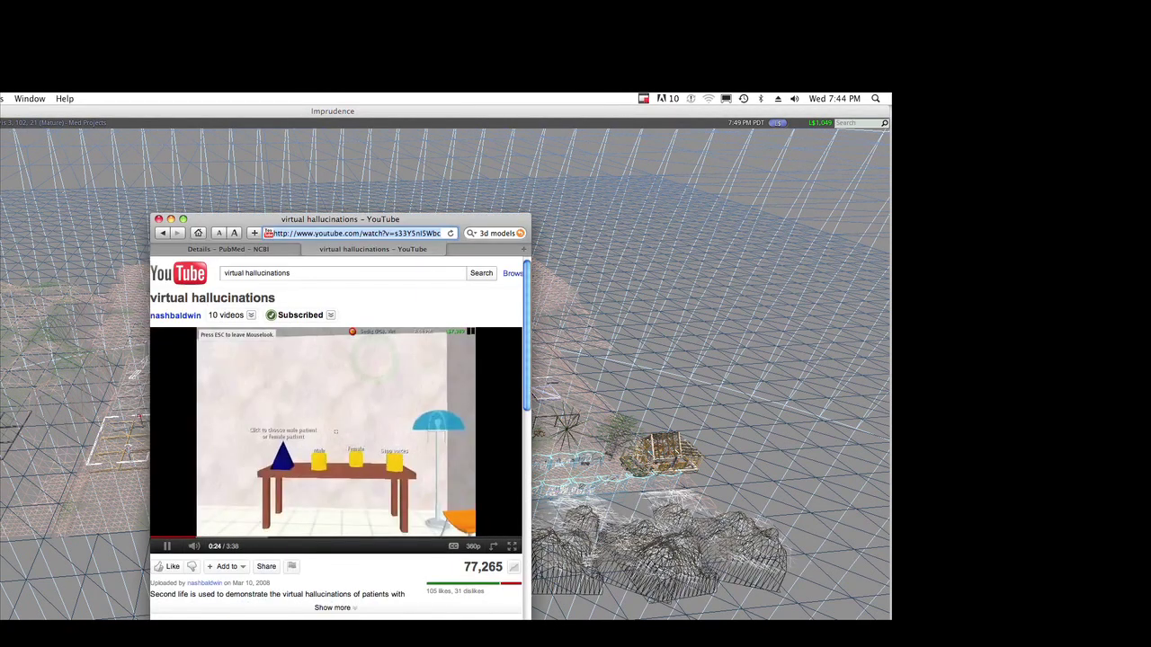
scroll(526, 328, down, 2)
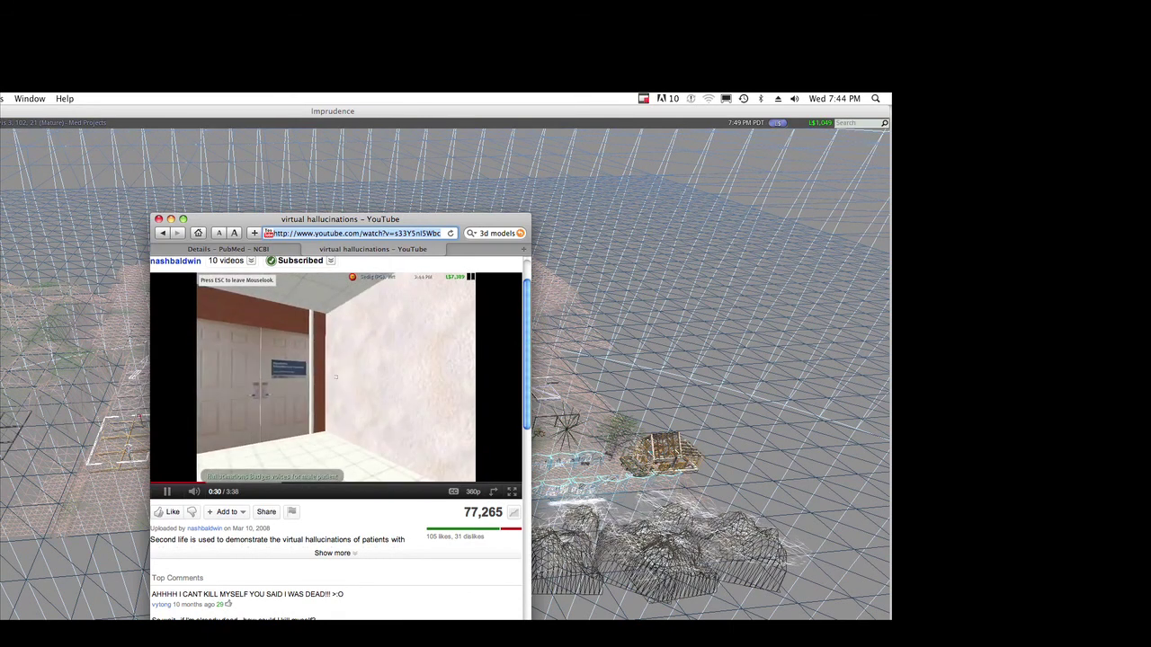
drag(411, 220, 132, 170)
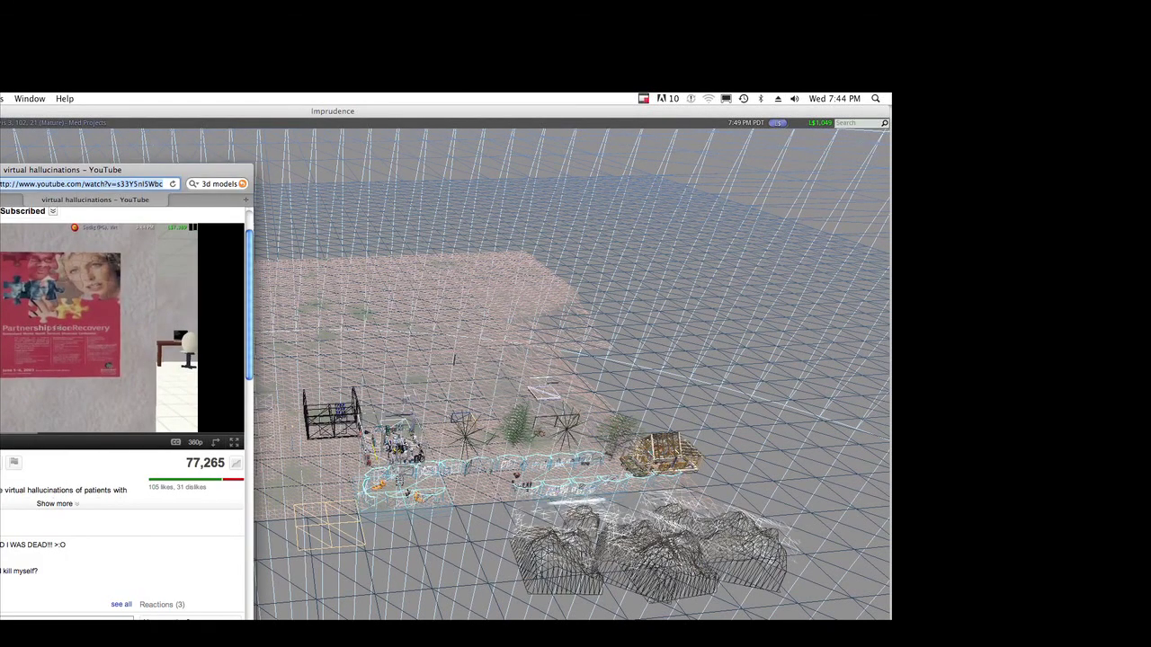
Close the two-tab YouTube browser and turn off Wireframe rendering for the island.
key(super+shift+w)
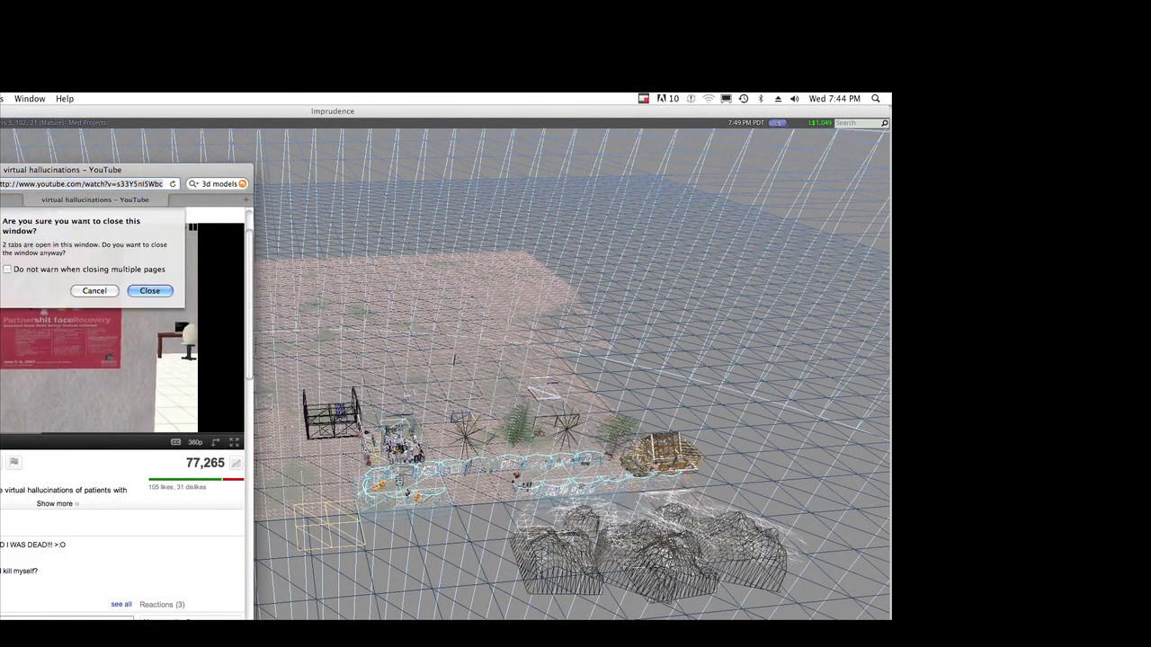
click(144, 289)
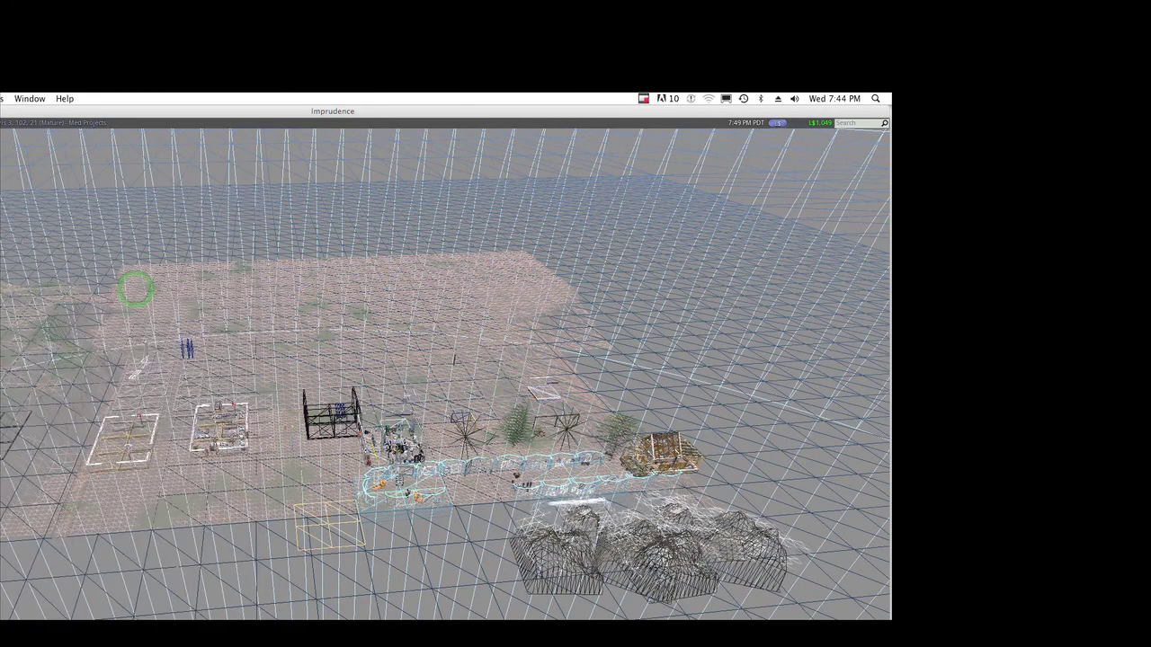
alt+click(400, 450)
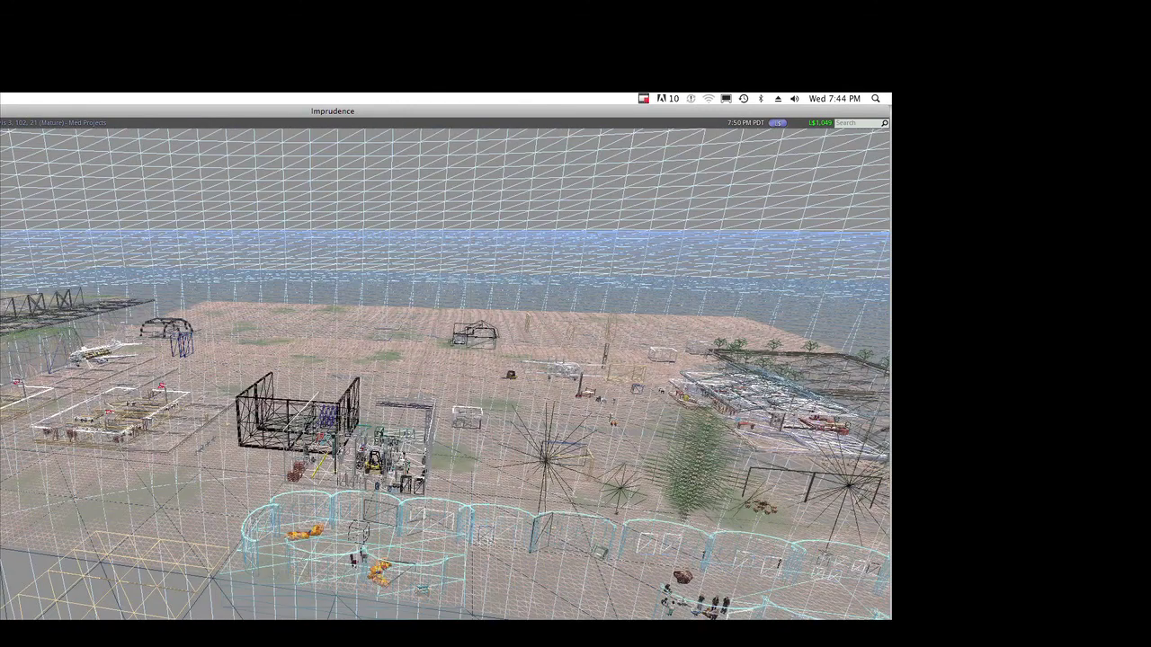
click(9, 122)
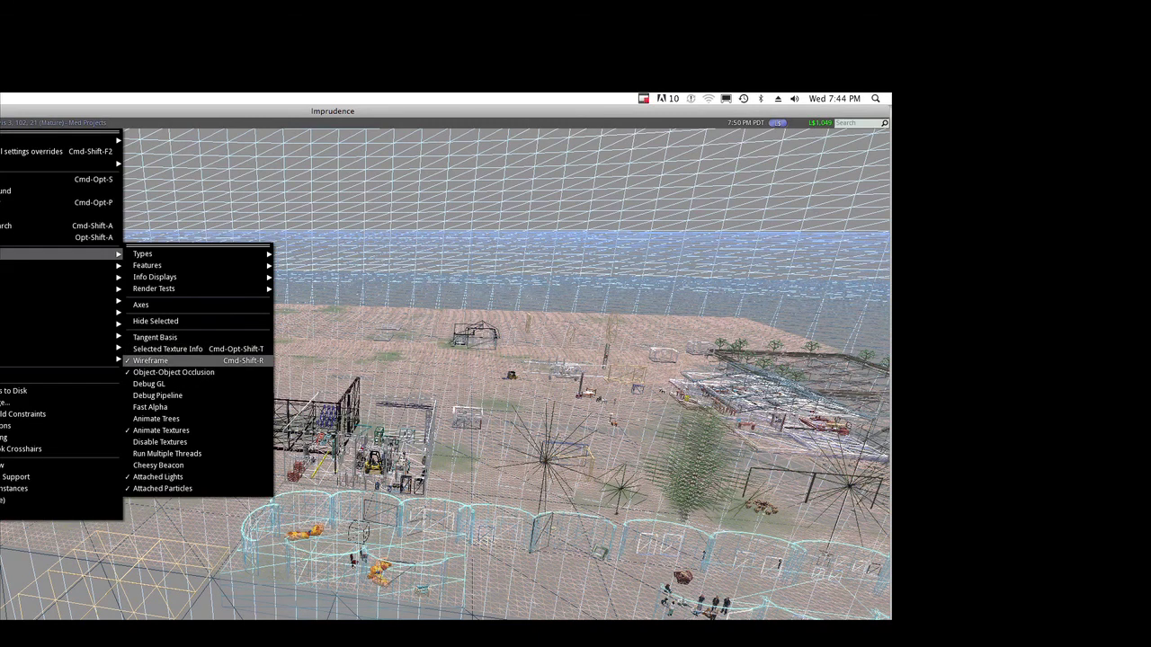
click(150, 360)
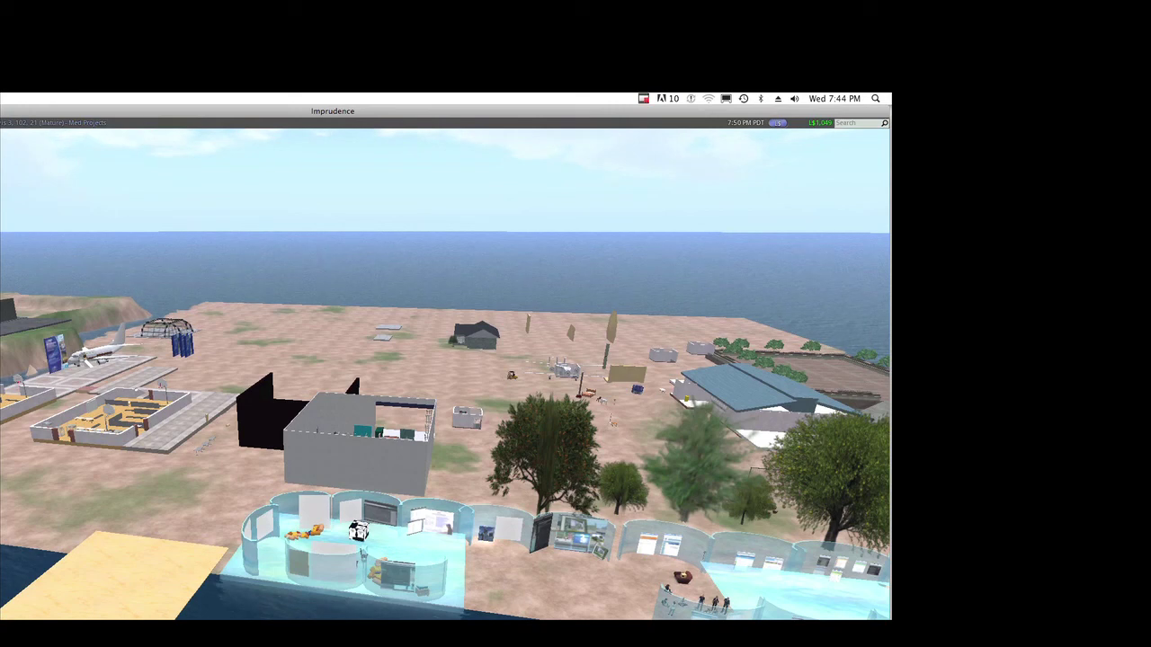
Orbit the camera around the group of avatars at ground level.
drag(358, 532, 331, 422)
alt+click(332, 439)
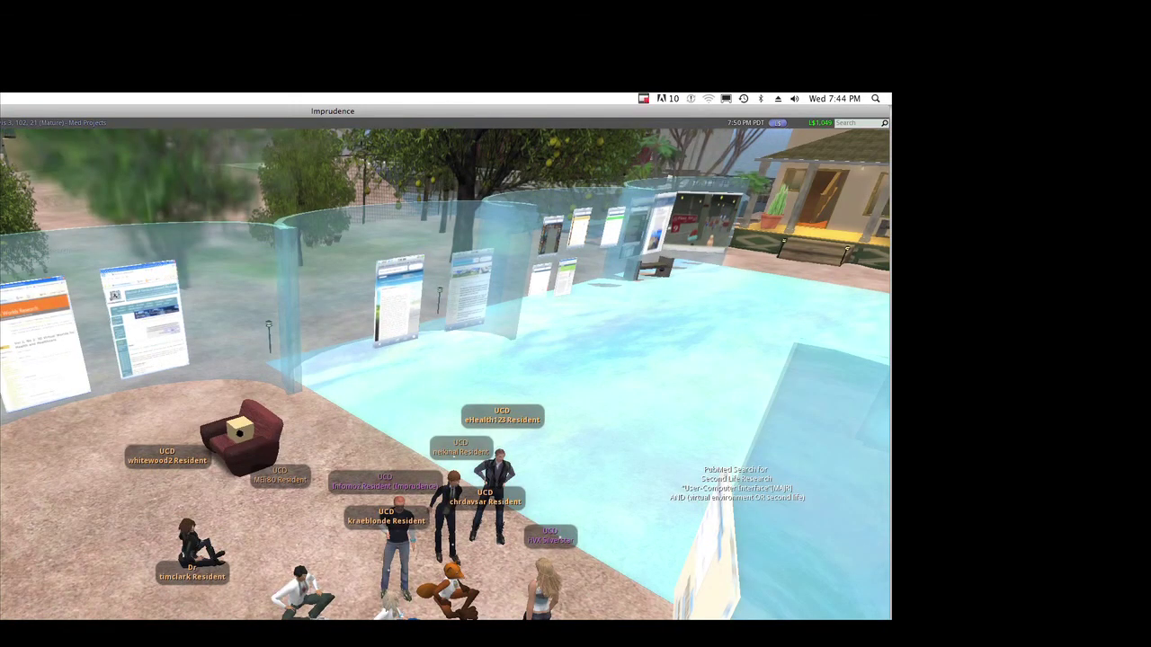
drag(449, 405, 503, 386)
key(Escape)
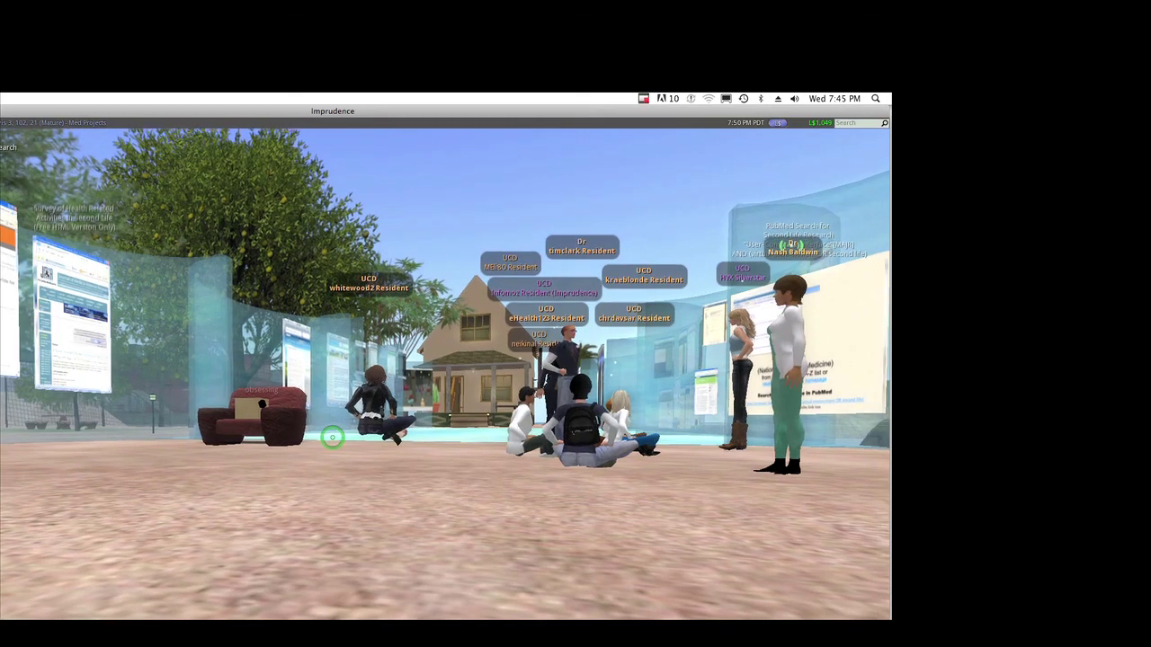
drag(333, 437, 333, 437)
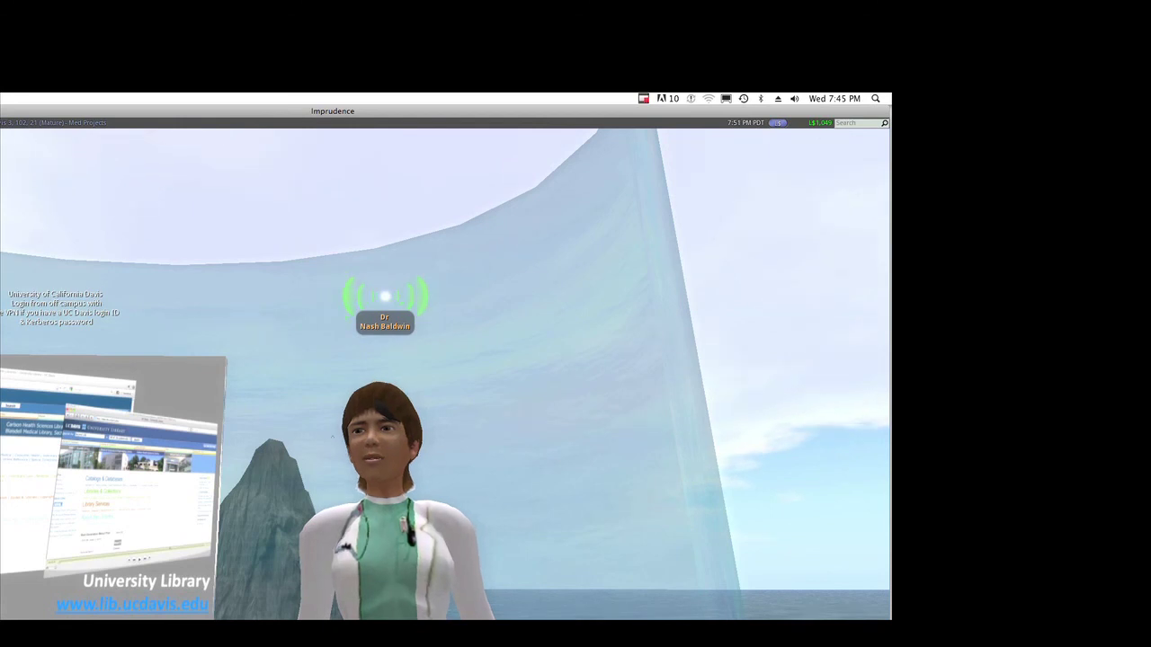
scroll(330, 438, up, 3)
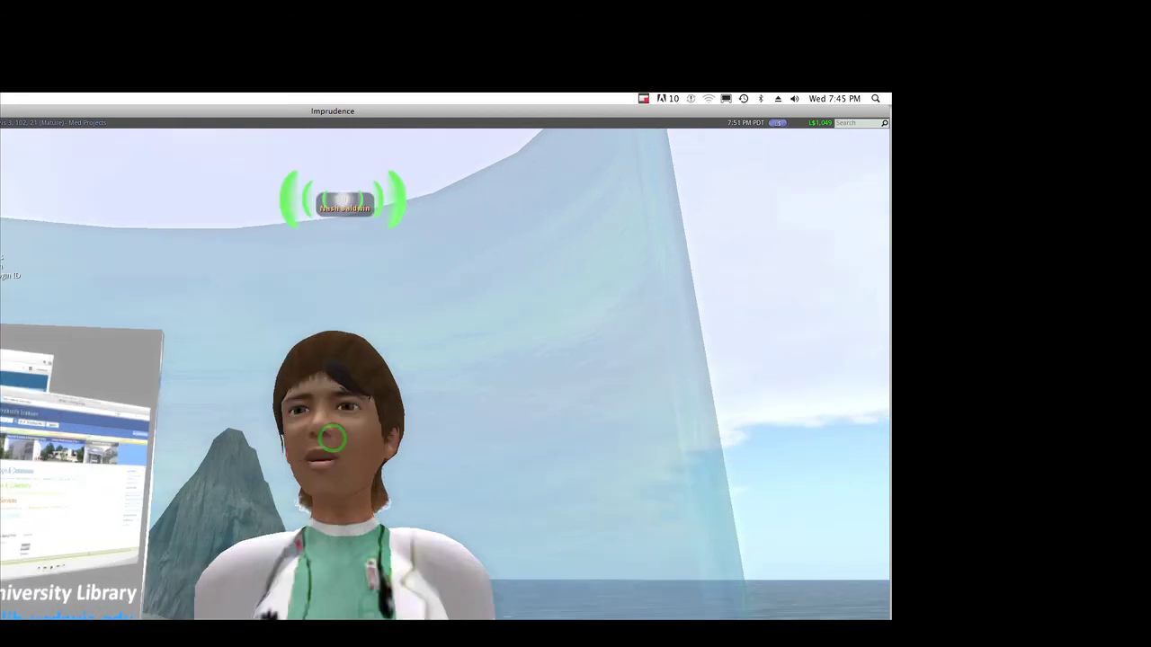
Turn toward the blog wall and zoom in on the Journal of Medical Internet Research panel.
key(Escape)
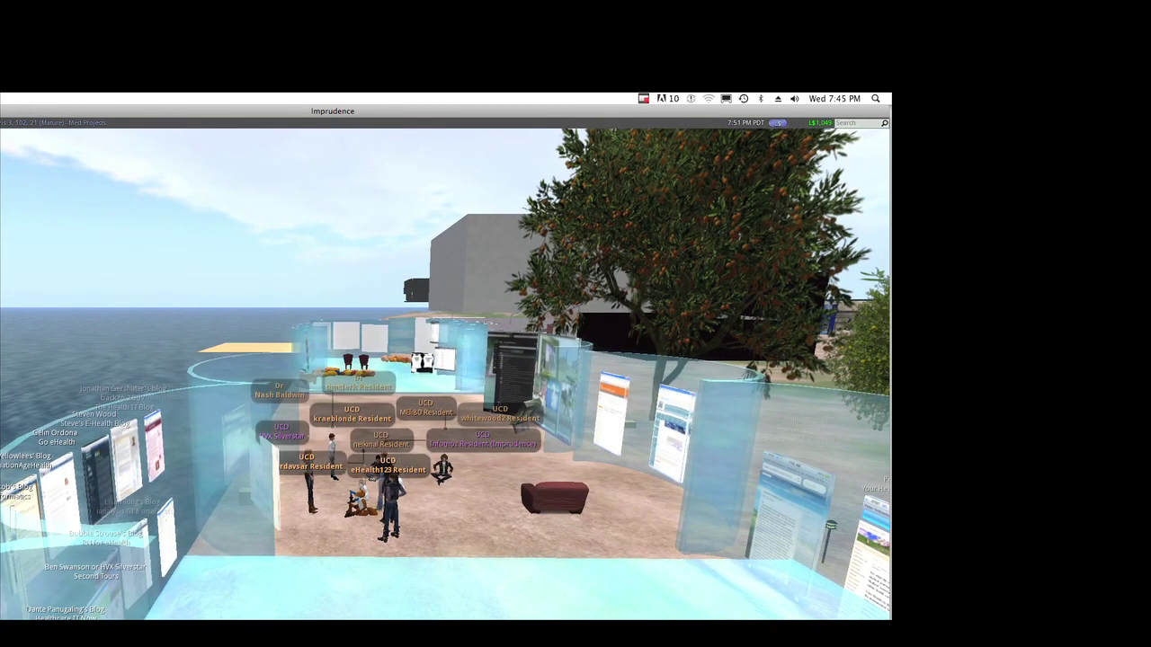
key(Right)
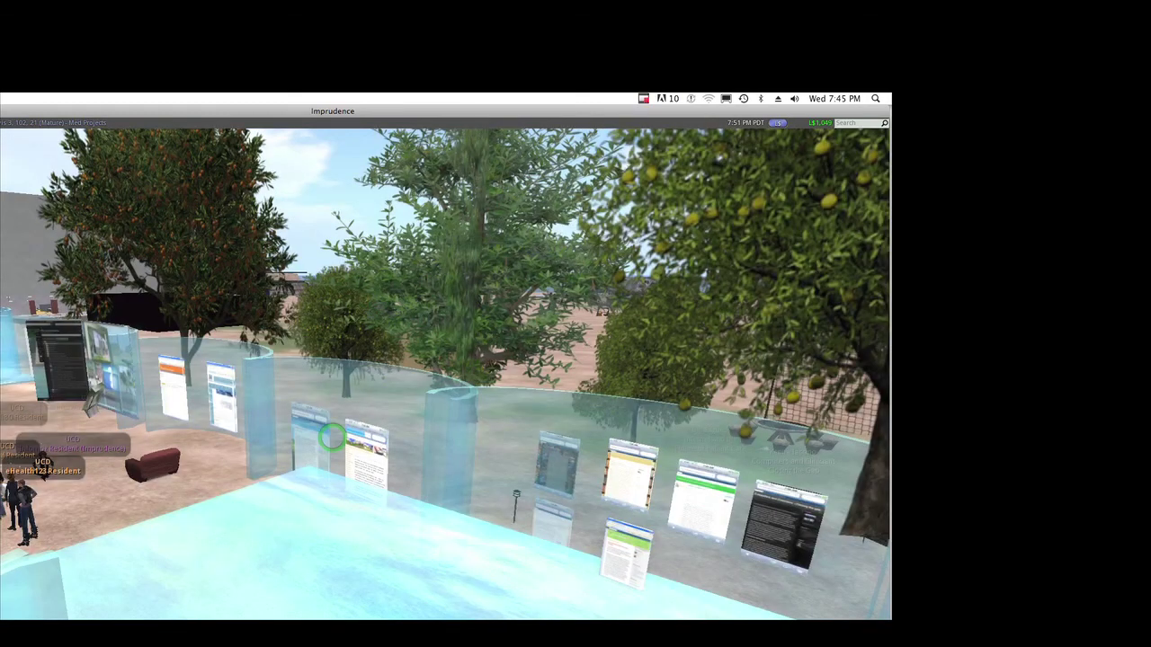
key(Up)
key(Up)
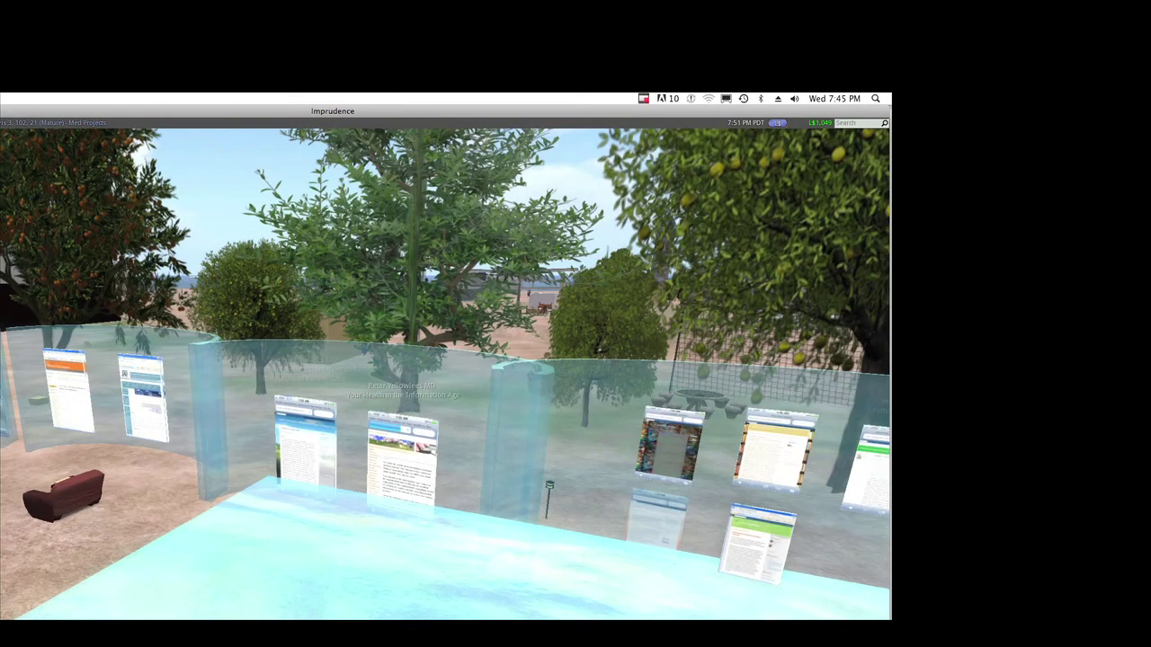
key(Left)
alt+click(331, 438)
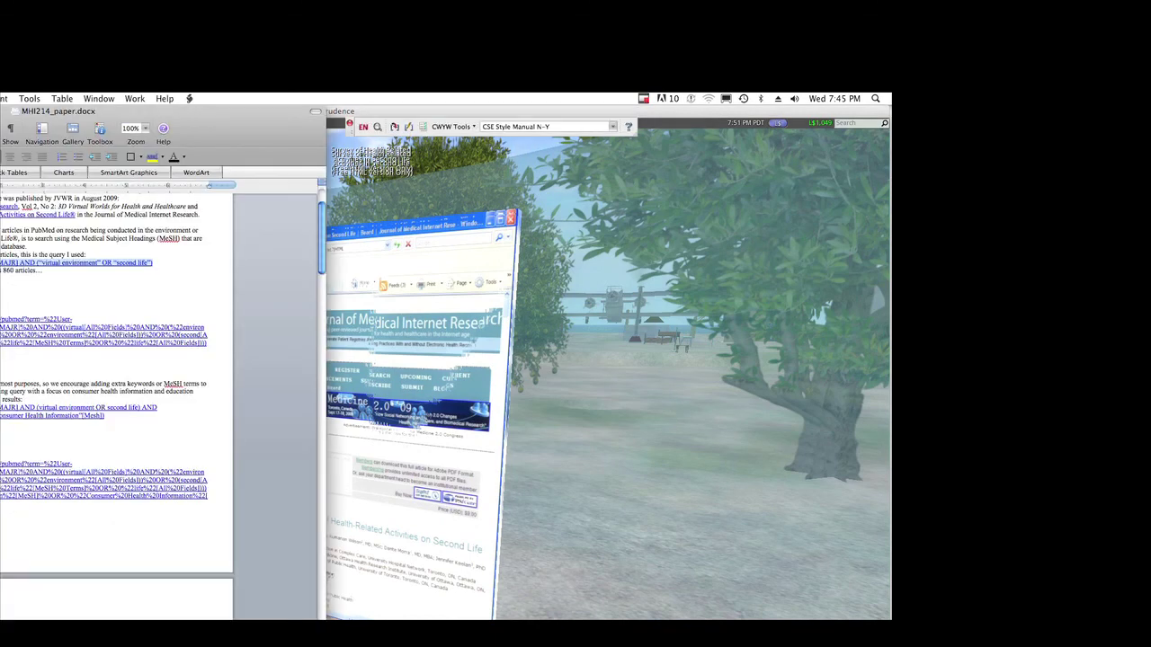
drag(321, 238, 321, 310)
drag(320, 270, 321, 301)
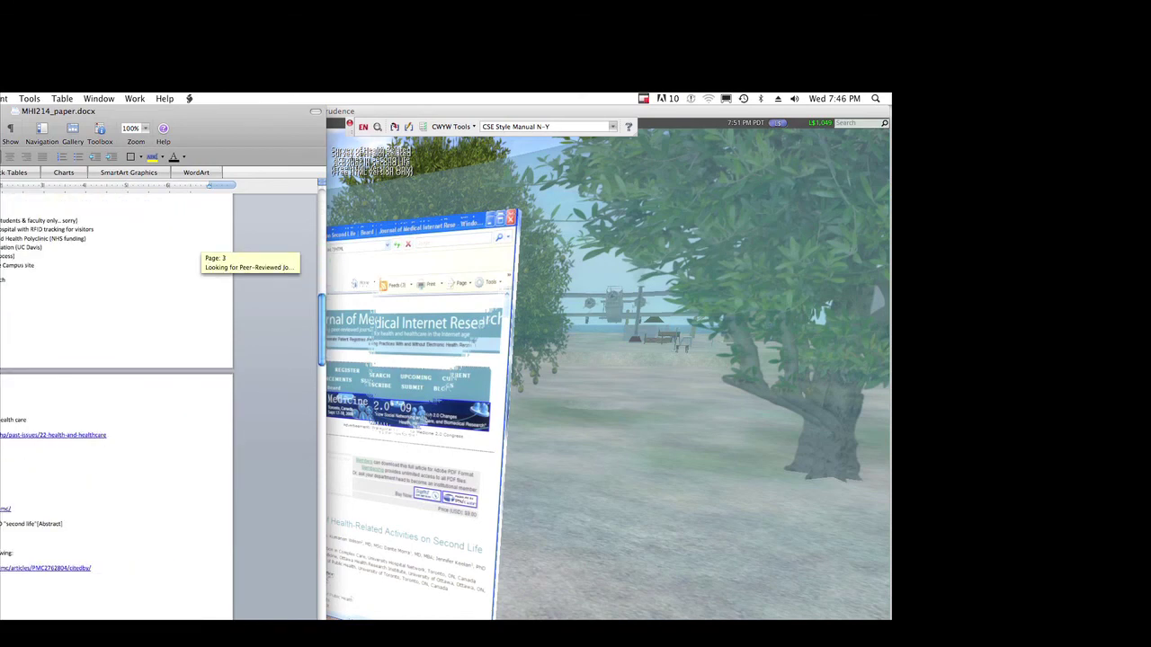
drag(321, 301, 320, 261)
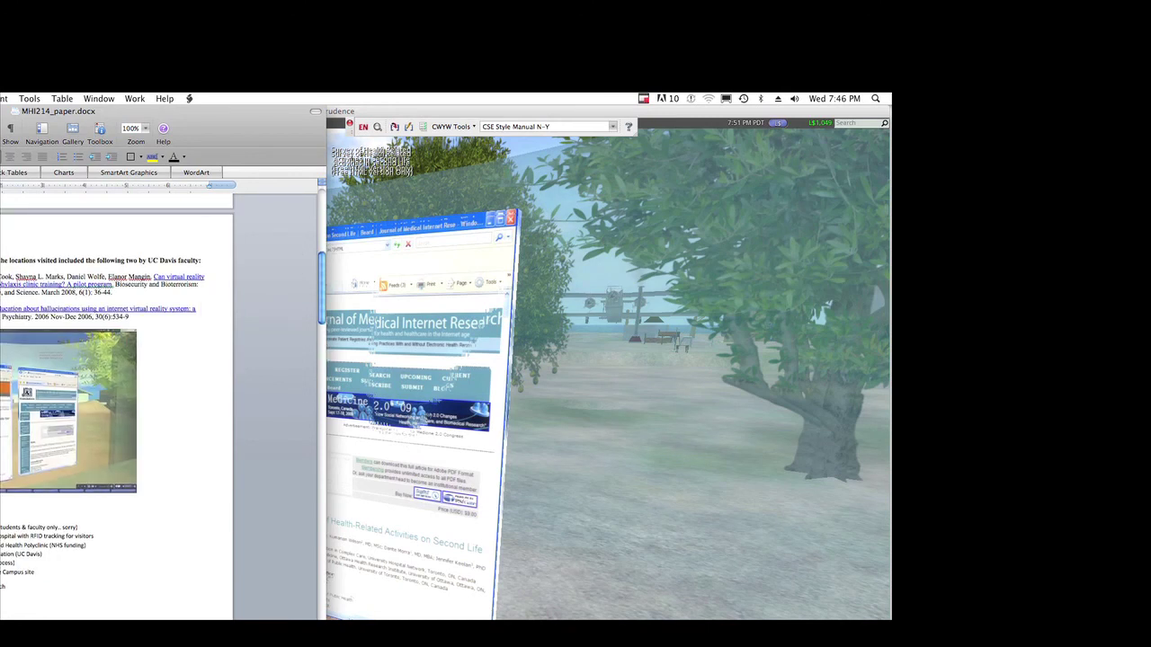
Cut the two UC Davis faculty citations from page 2 and hide Word.
drag(129, 317, 2, 276)
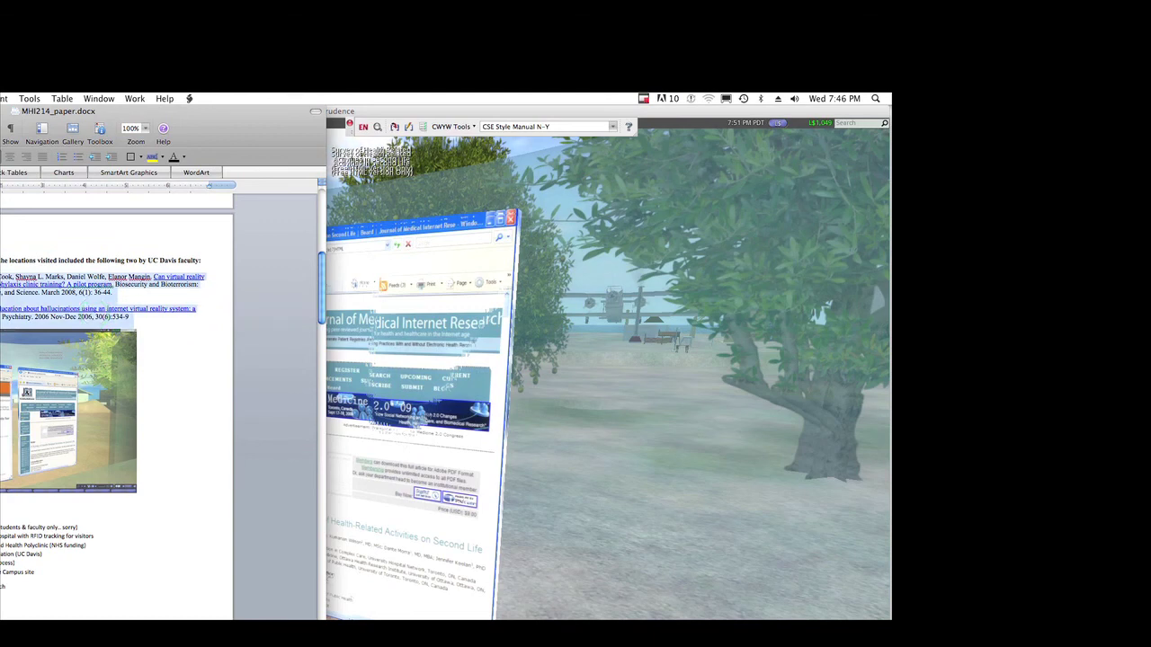
key(super+x)
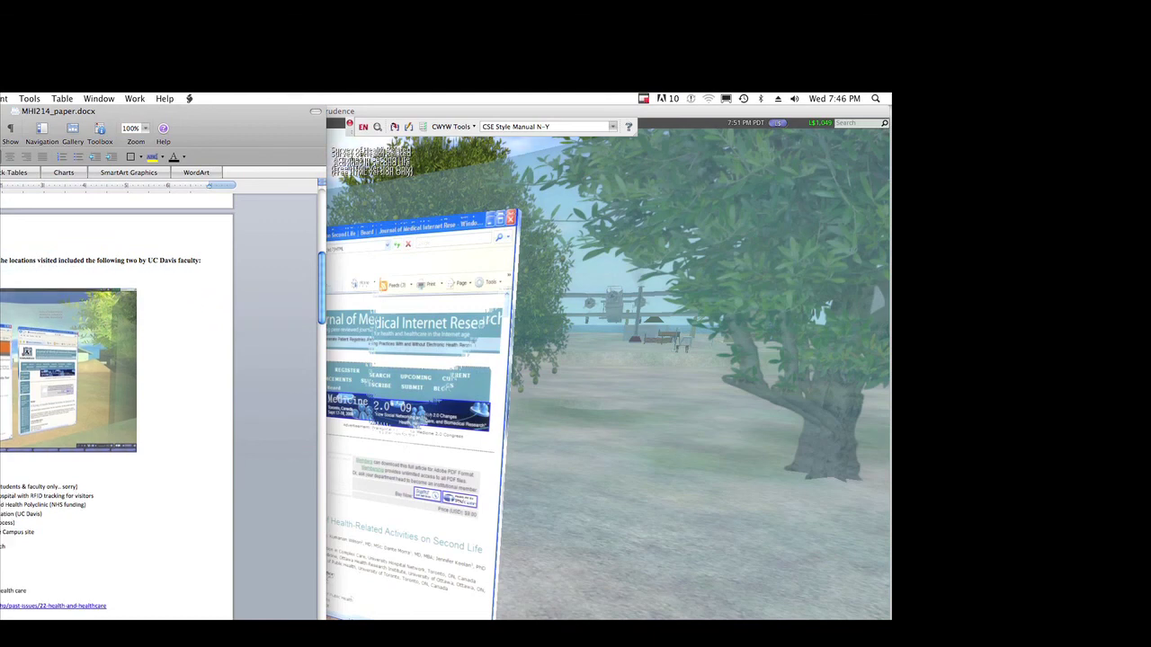
key(super+h)
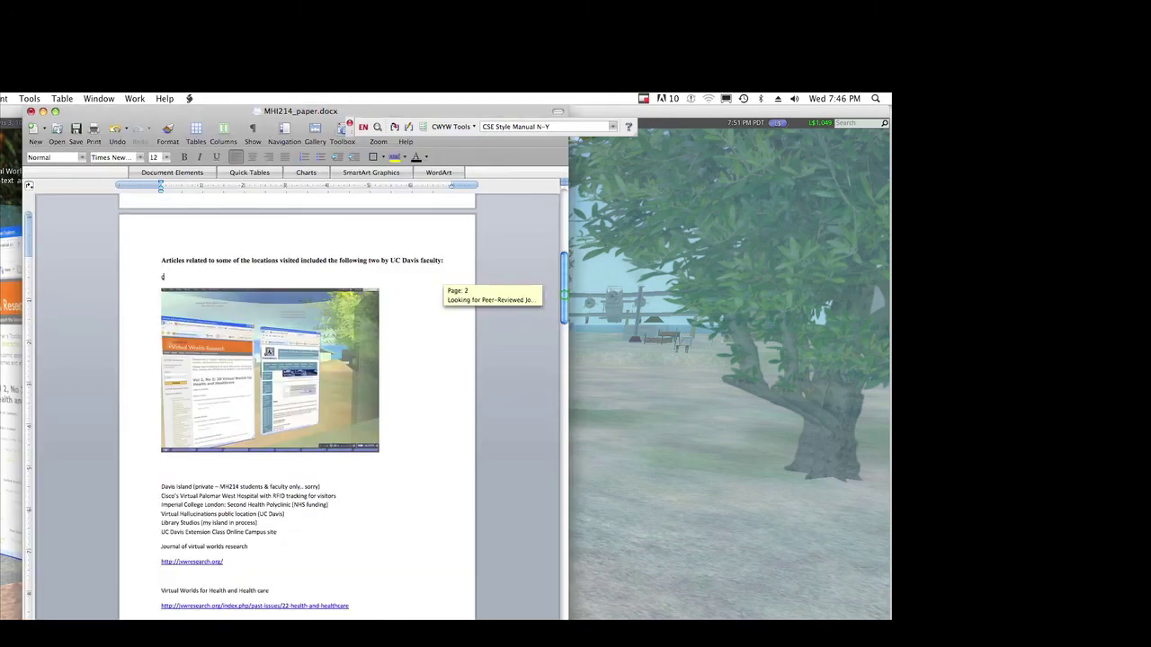
drag(564, 297, 564, 193)
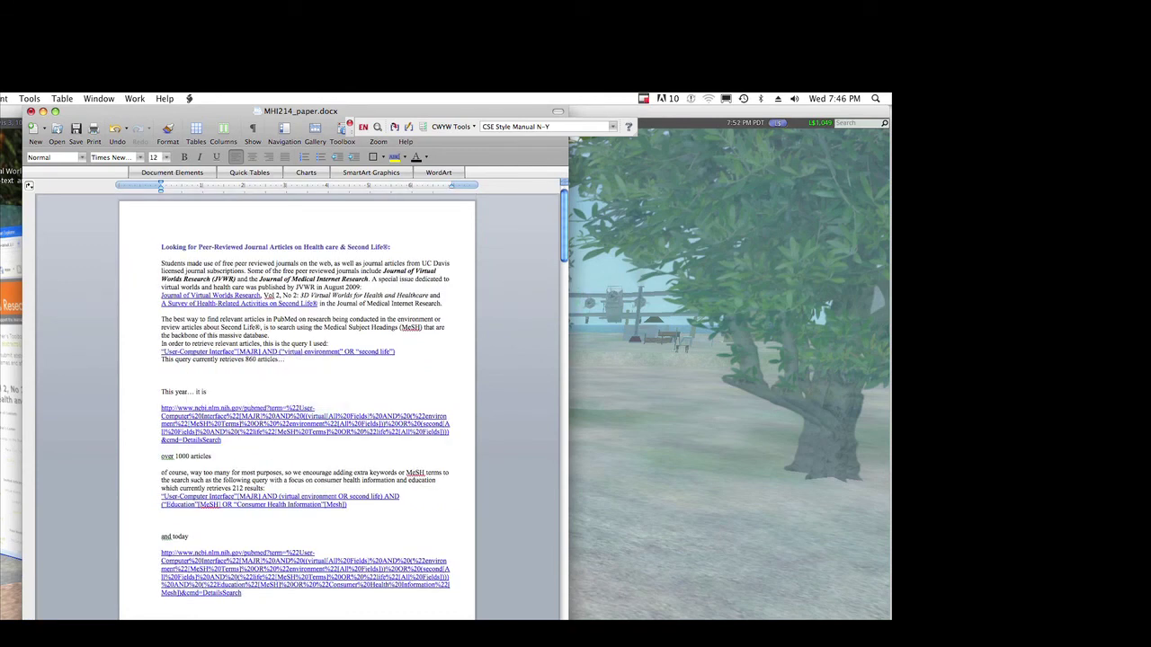
mouse_move(563, 224)
mouse_down()
mouse_move(564, 504)
mouse_move(564, 216)
mouse_up()
drag(563, 220, 564, 445)
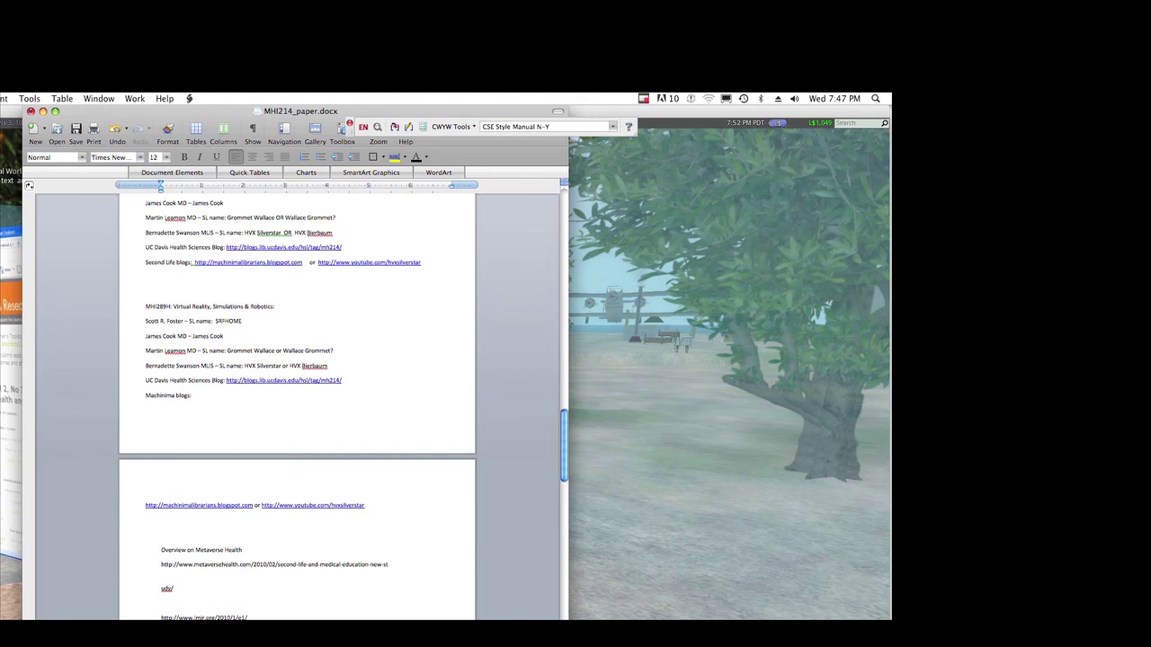
Select the UC Davis Health Sciences Blog link, then switch back to Second Life.
click(238, 381)
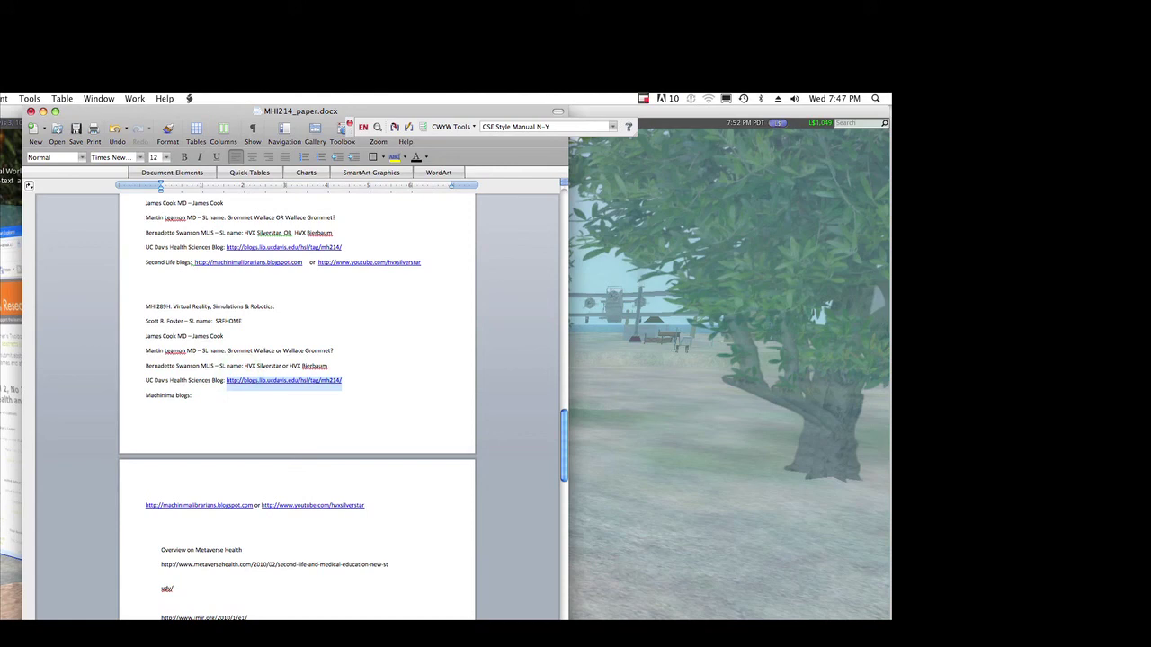
key(Down)
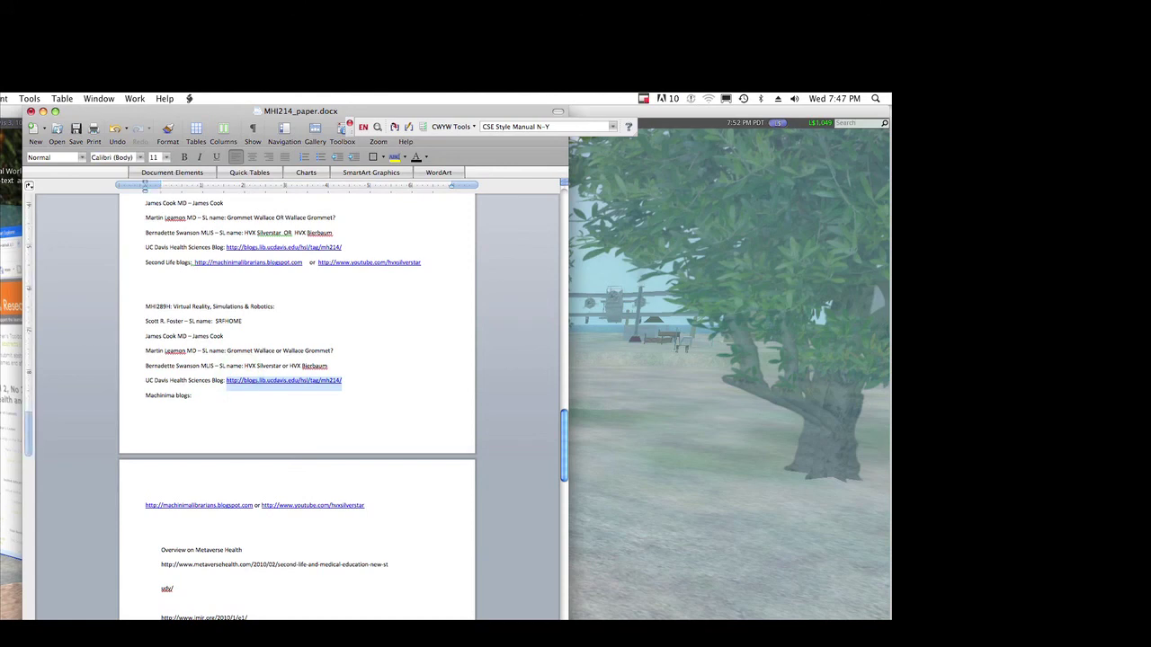
key(super+Tab)
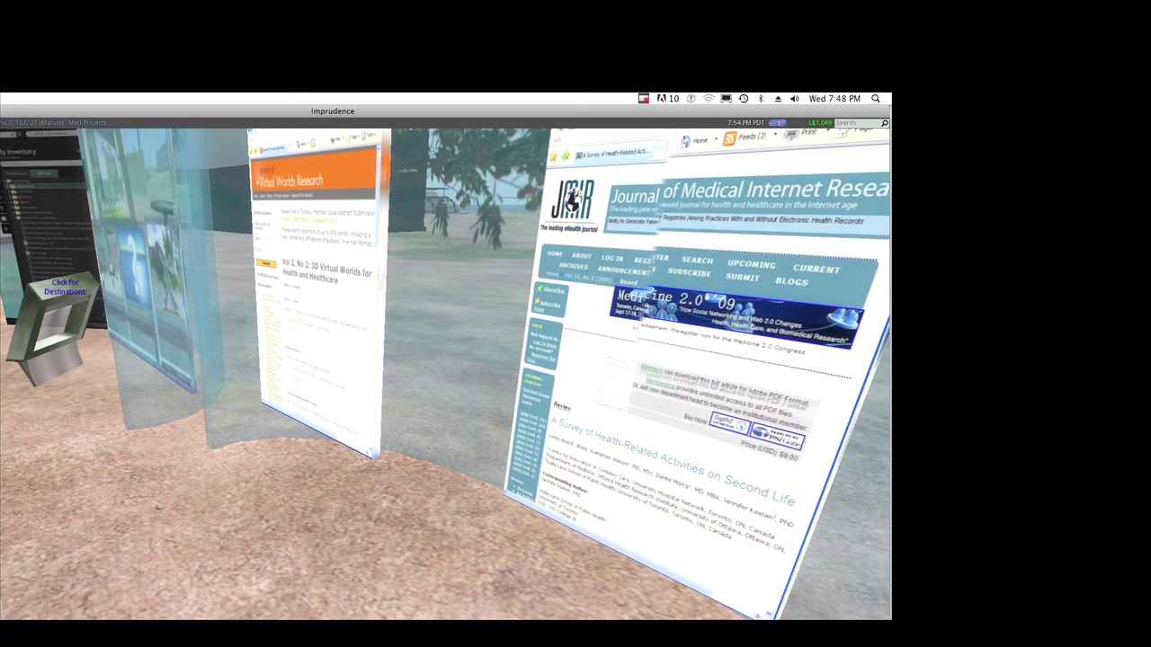
Turn the avatar left and walk it forward to the Second Tours Landmarks board.
key(alt+w)
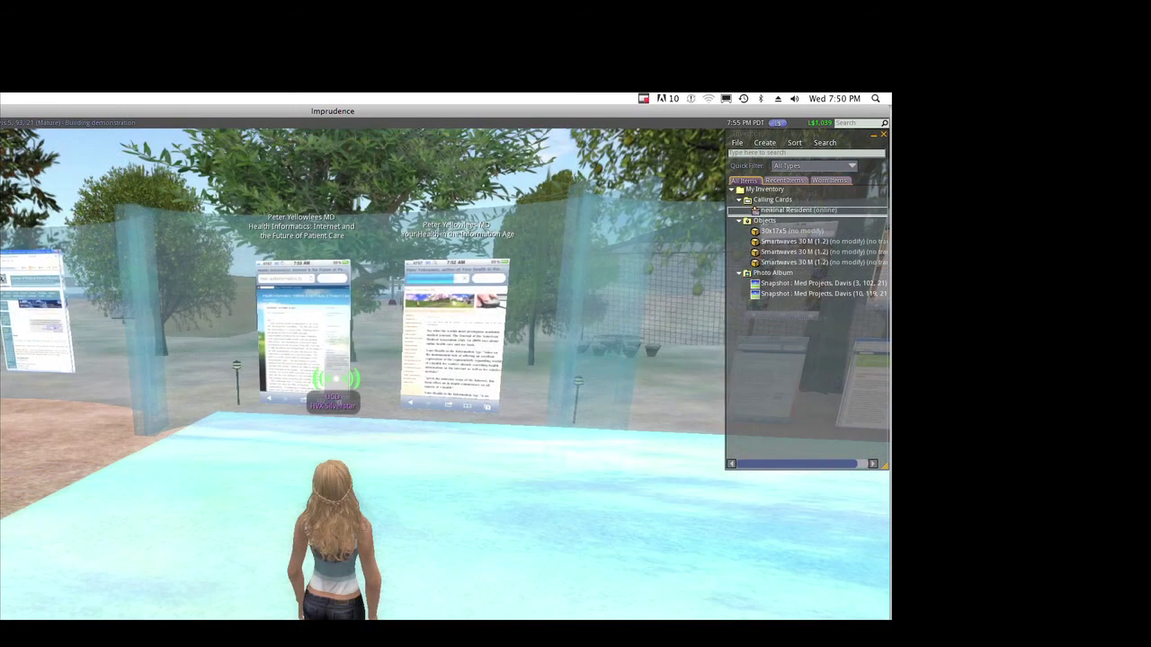
key(Left)
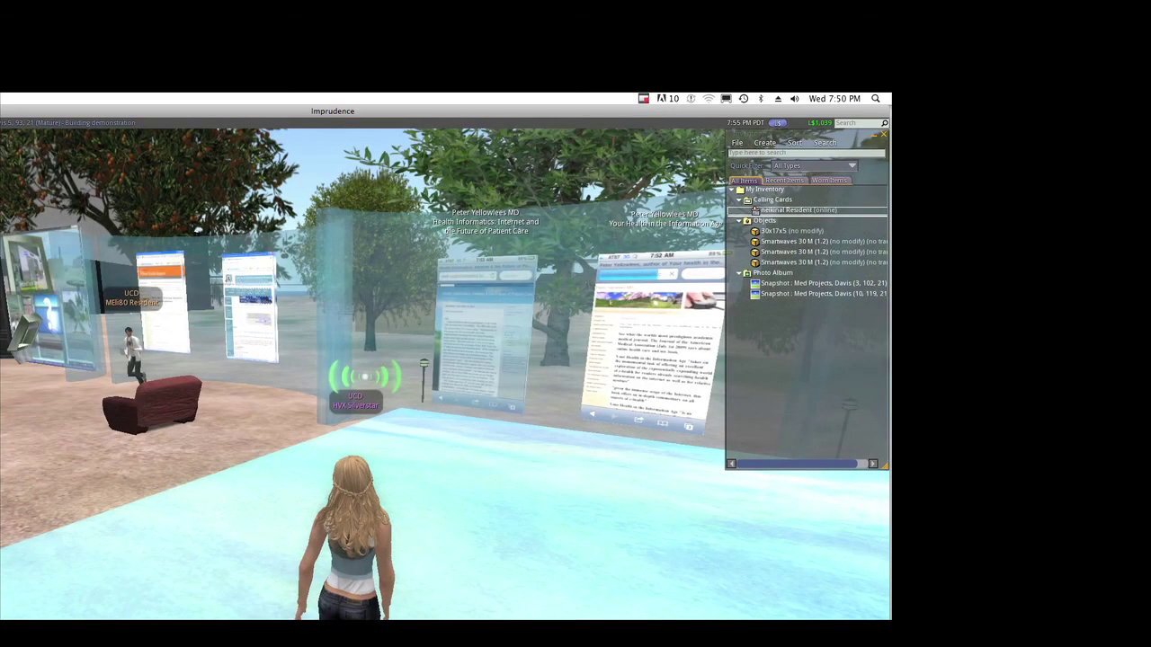
key(Left)
key(Up)
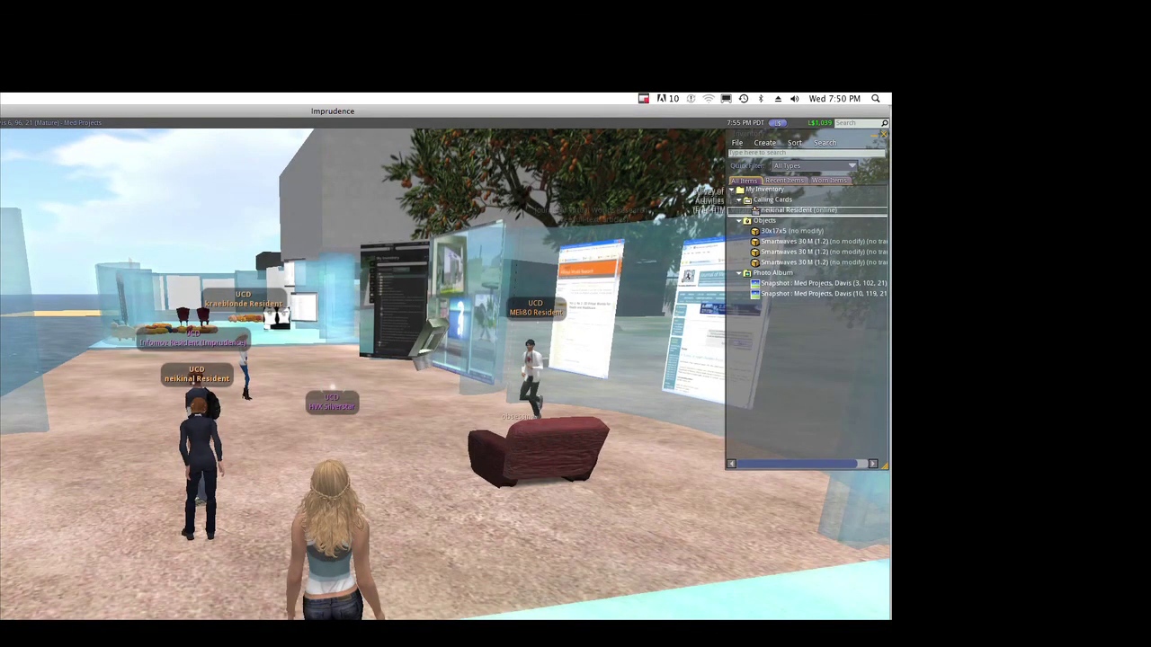
key(Up)
key(Up)
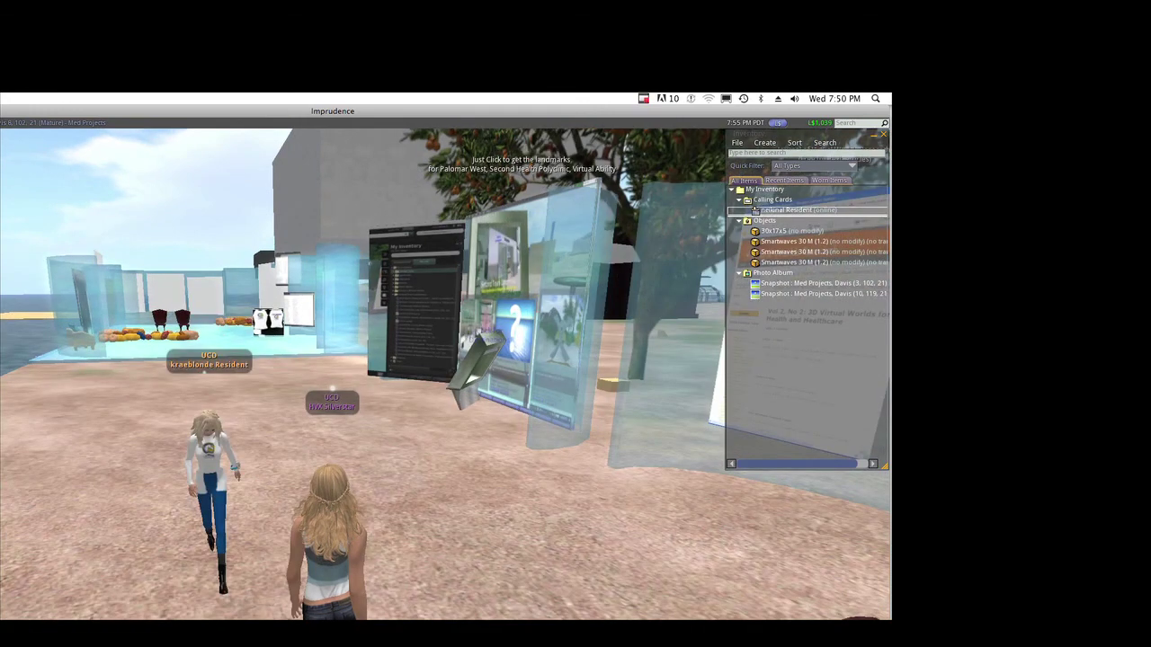
key(Up)
key(Up)
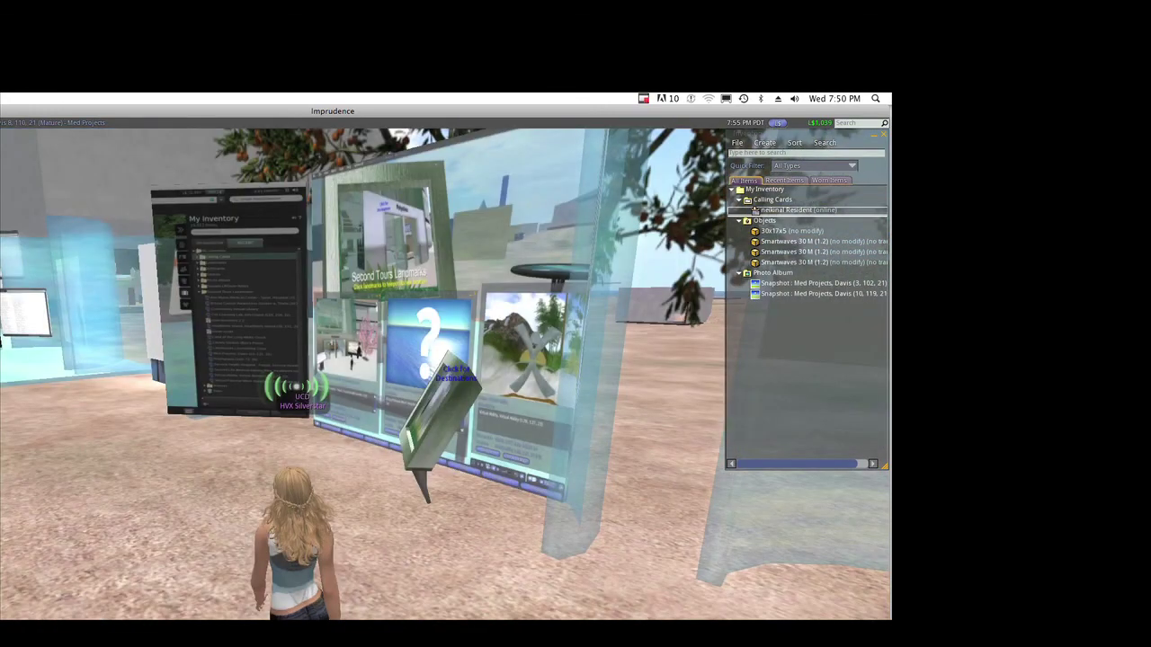
key(Up)
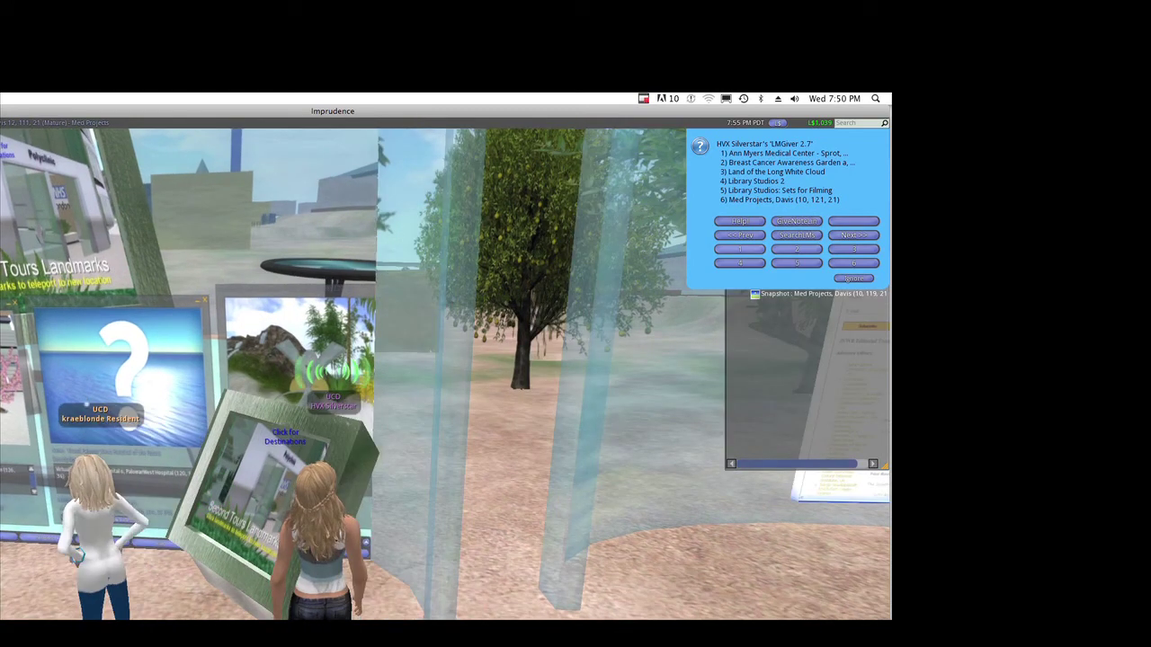
Page to more landmark destinations and open the Second Tours Landmarks board's Buy Contents offer.
click(853, 235)
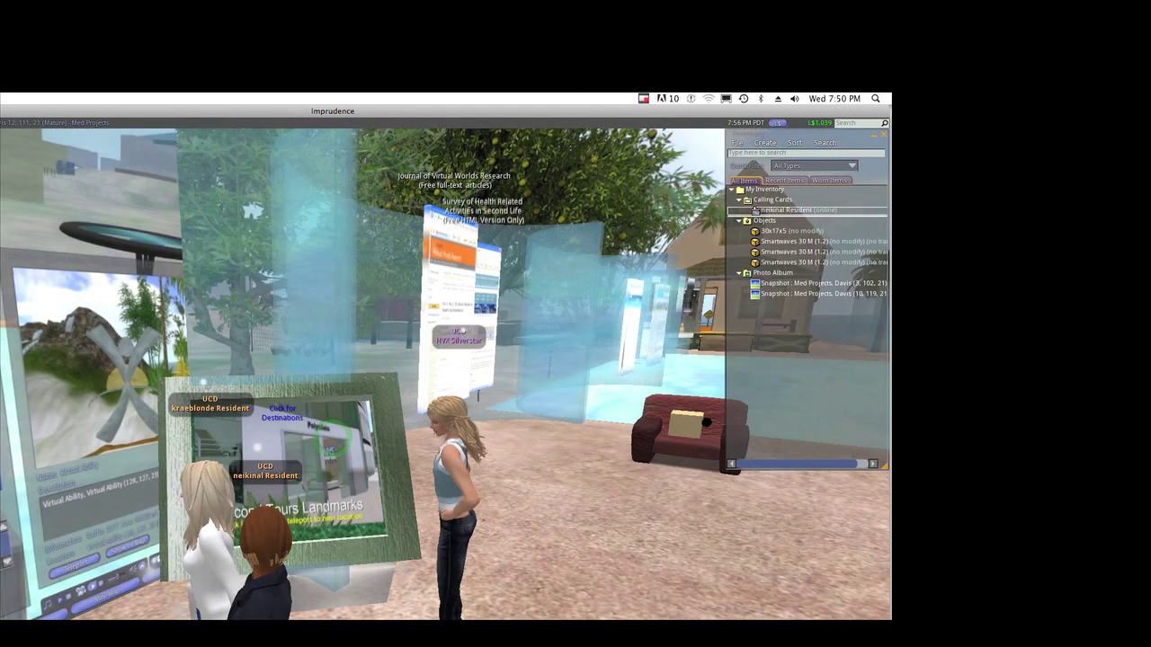
click(297, 467)
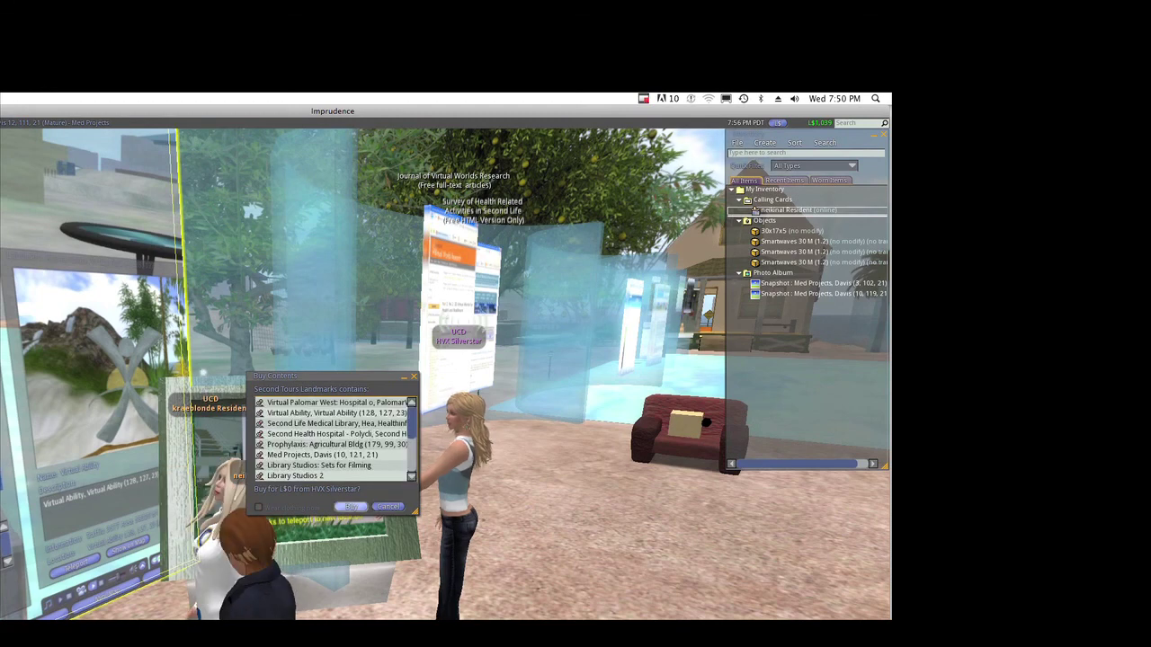
Take the free Second Tours Landmarks set and teleport to its Prophylaxis: Agricultural Bldg landmark.
click(351, 506)
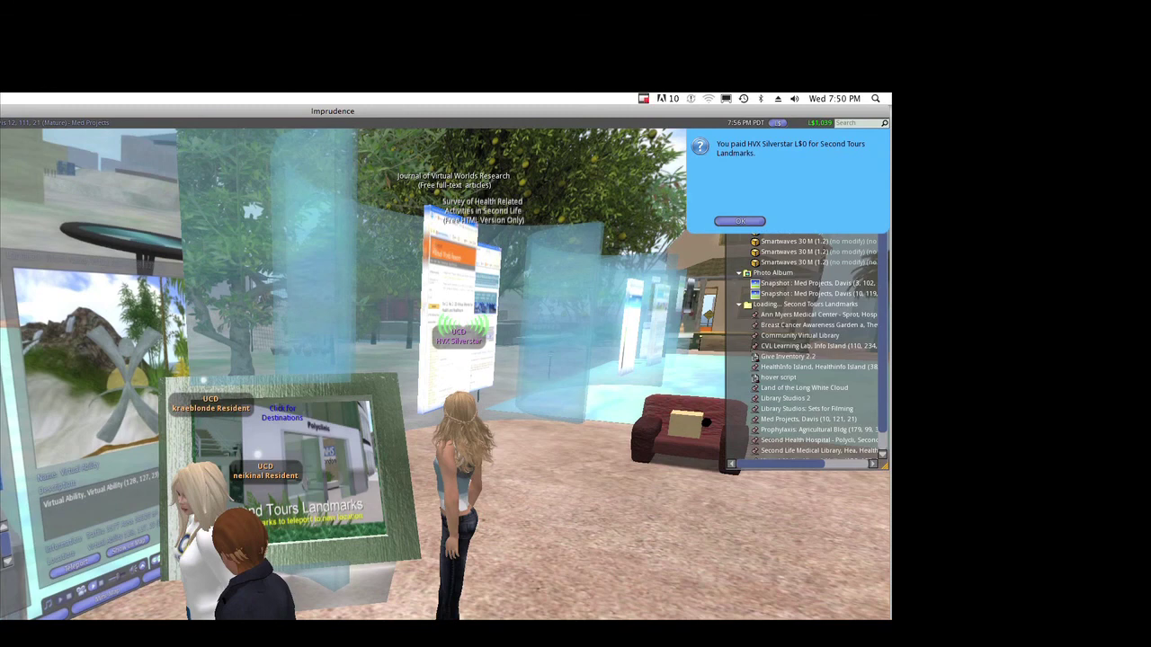
click(739, 221)
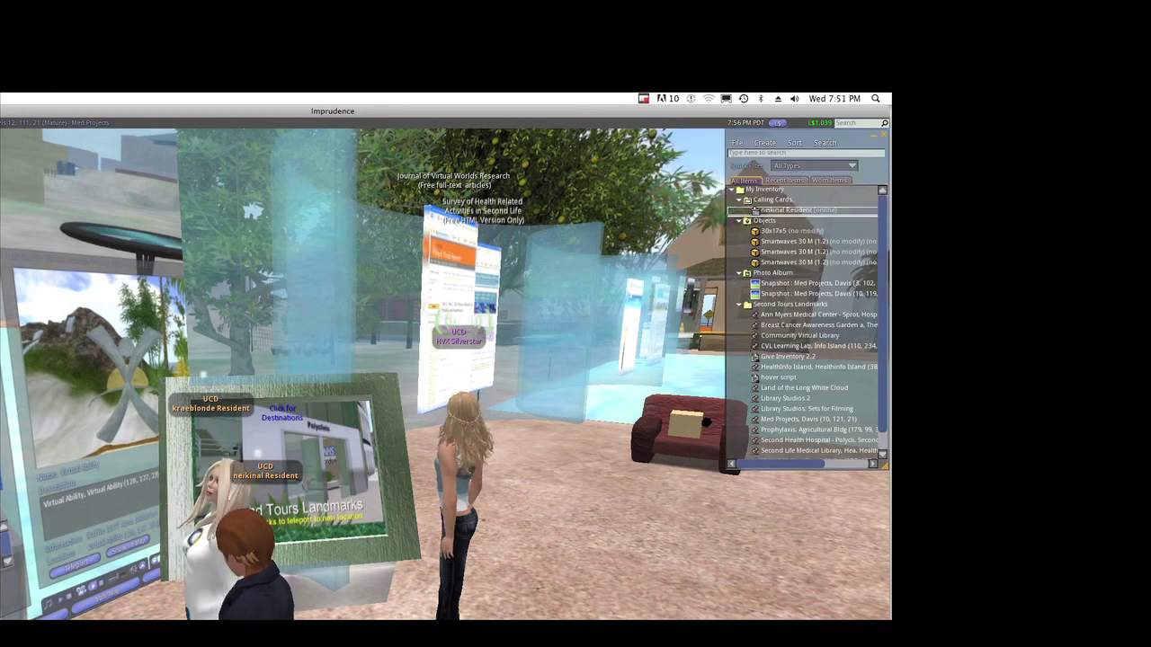
click(805, 428)
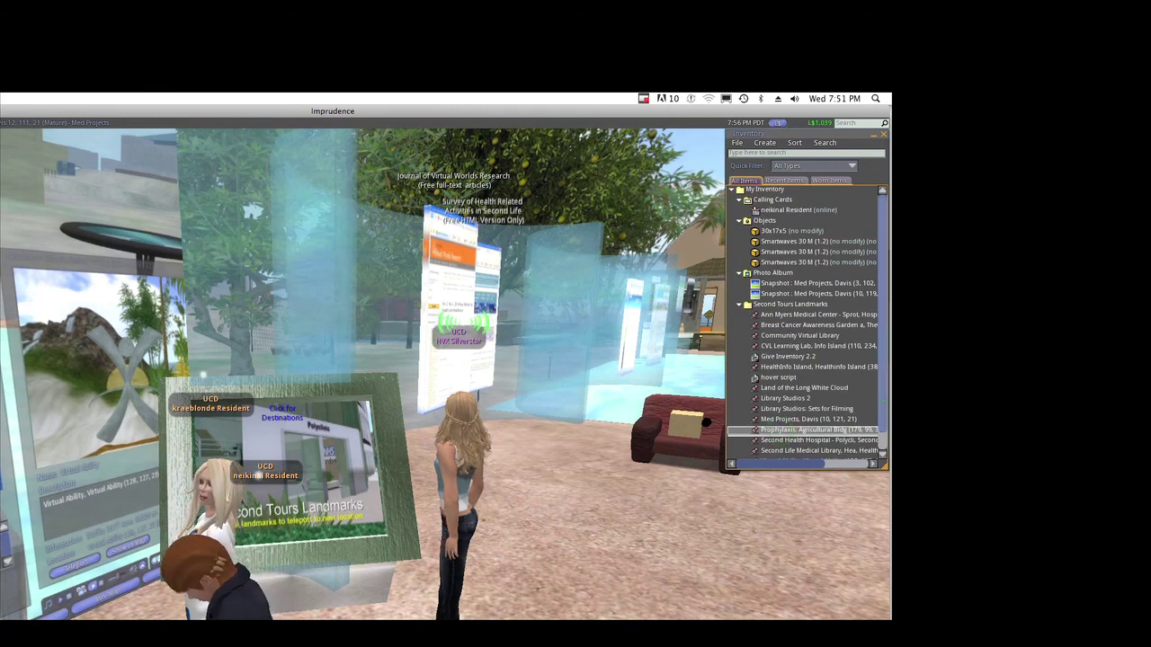
scroll(884, 402, down, 1)
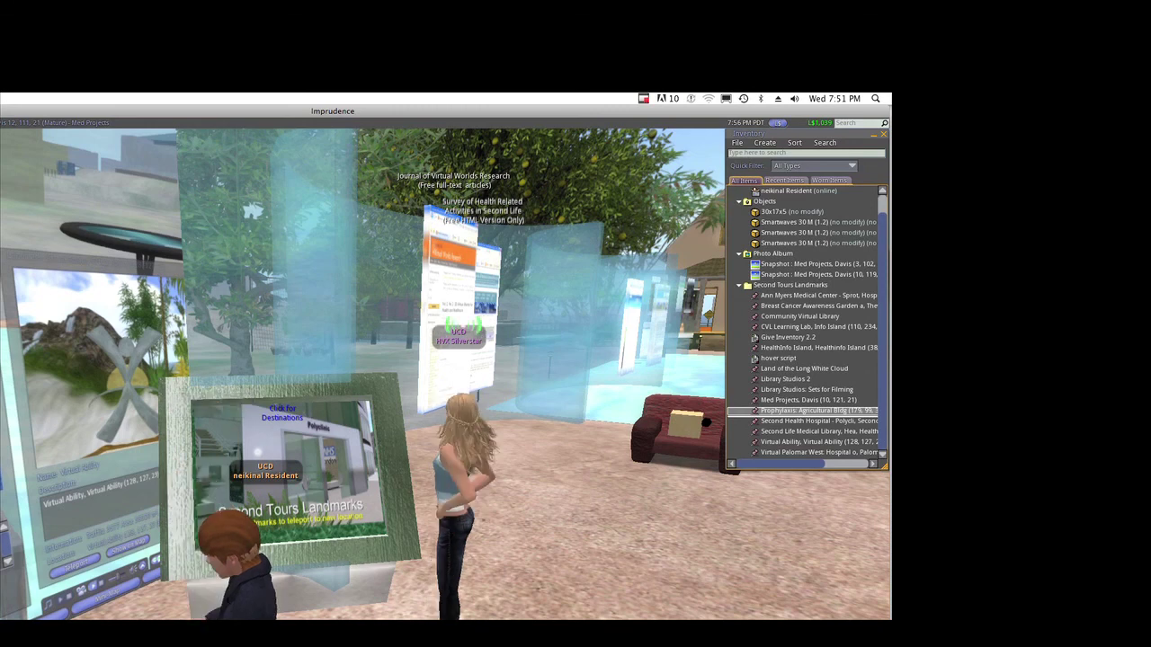
double_click(791, 410)
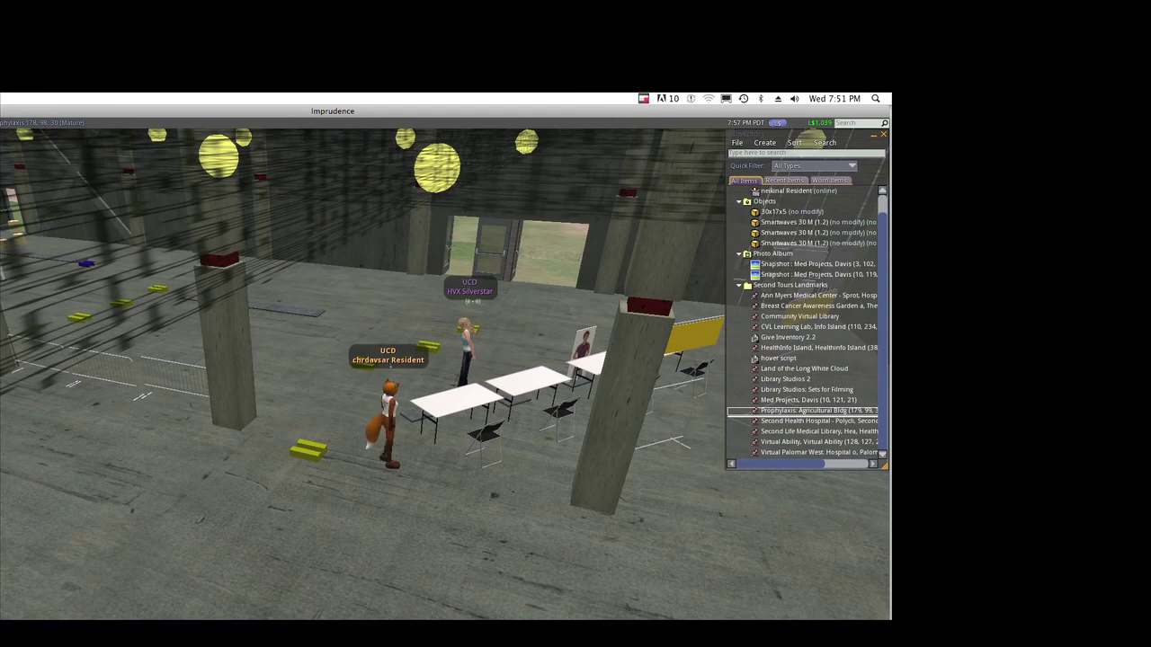
Walk forward through the Prophylaxis hall and close the Inventory floater.
key(Up)
key(Up)
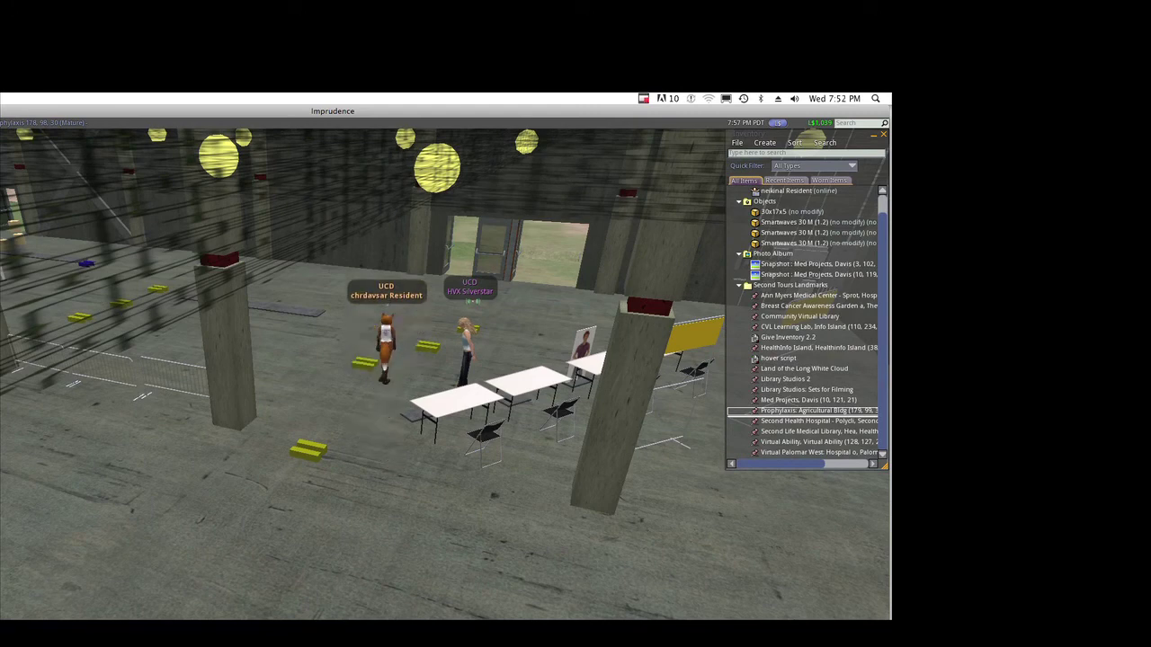
key(Up)
key(Up)
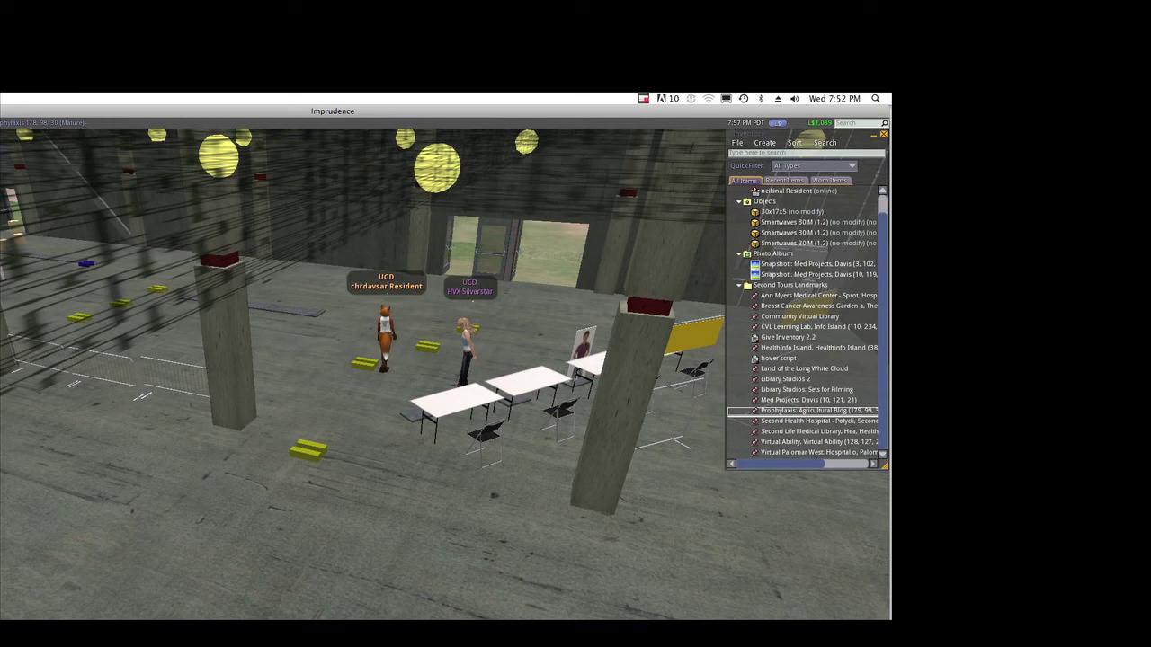
key(Up)
click(883, 134)
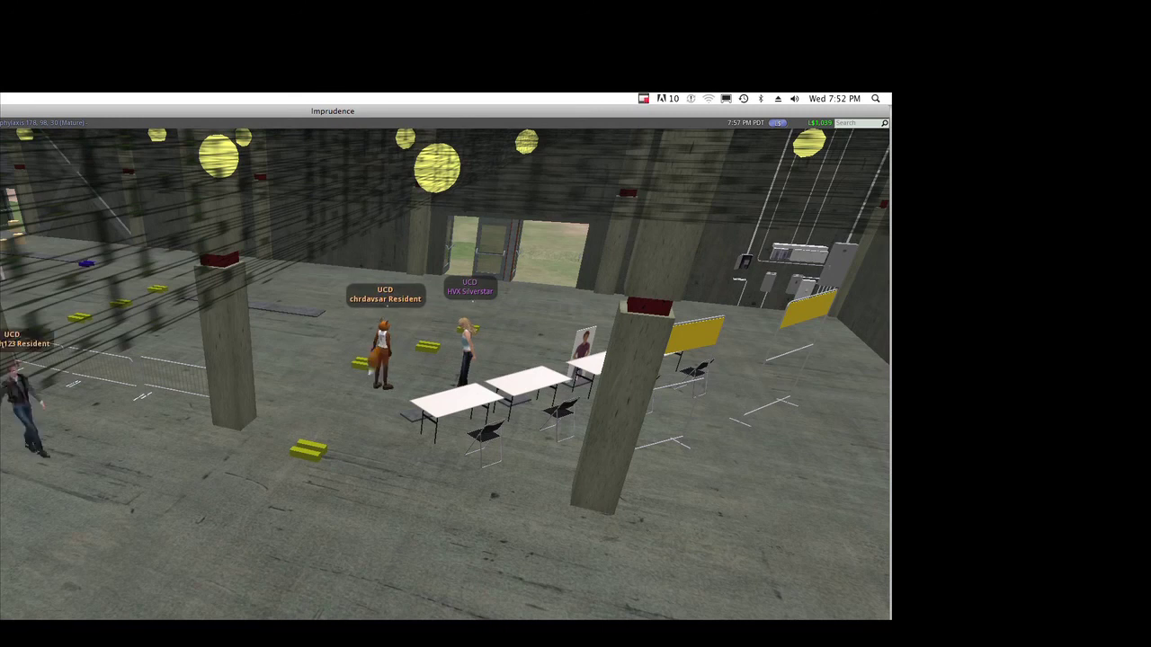
key(ctrl+m)
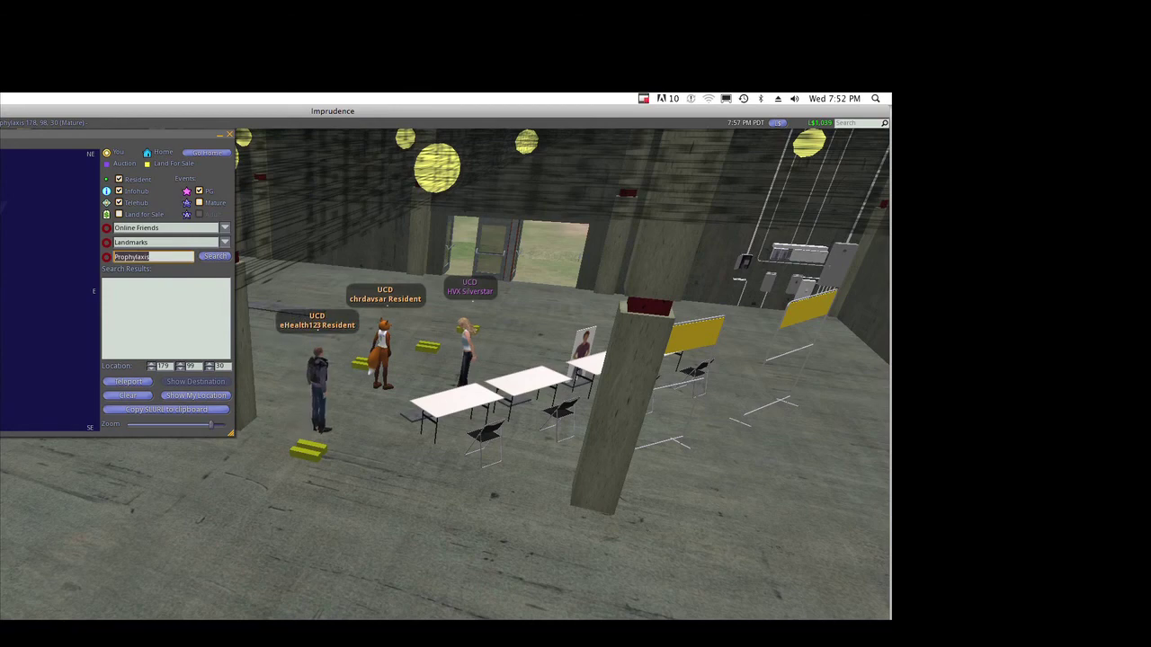
On the world map, pick the Davis region and teleport to the Med Projects build.
click(30, 370)
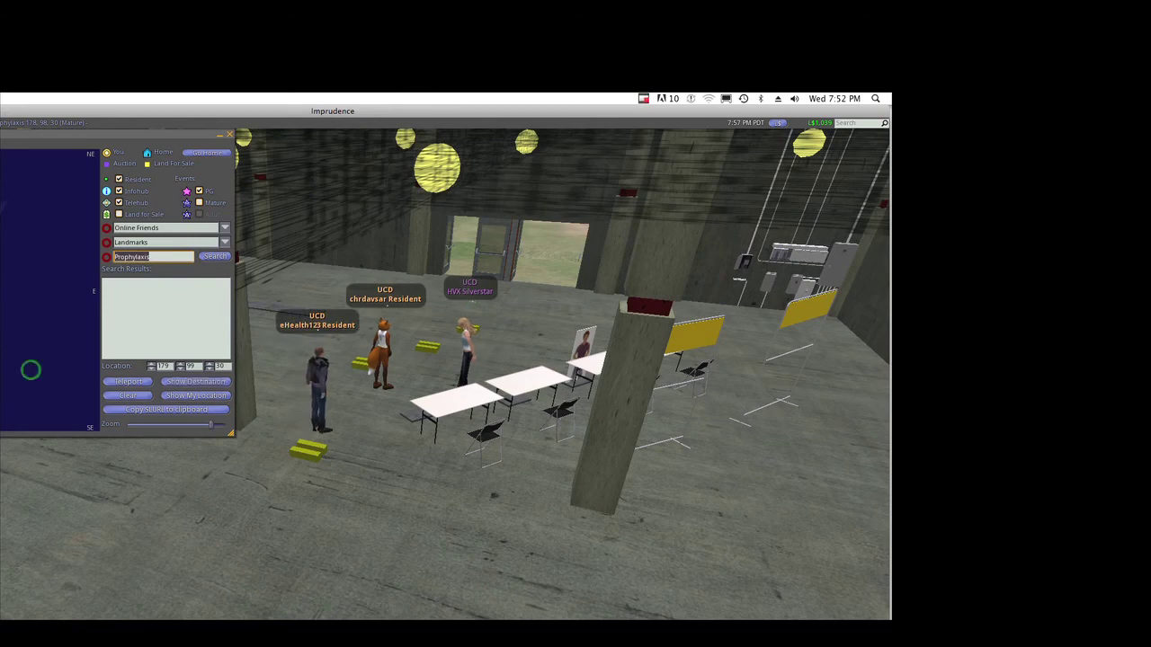
click(127, 382)
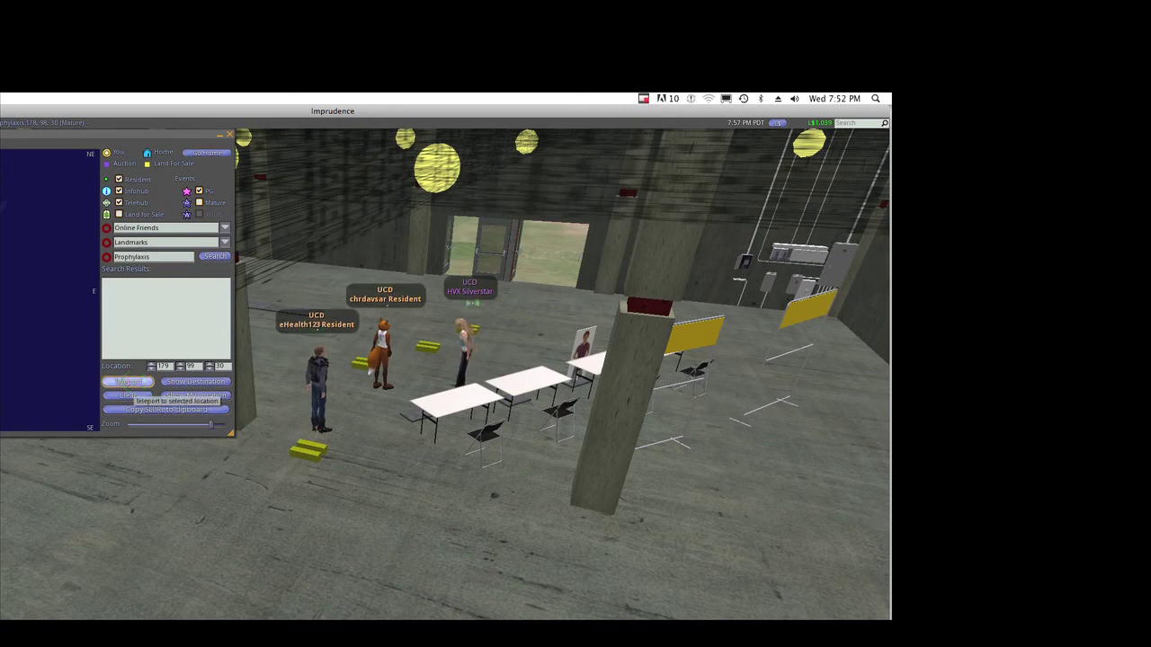
click(128, 381)
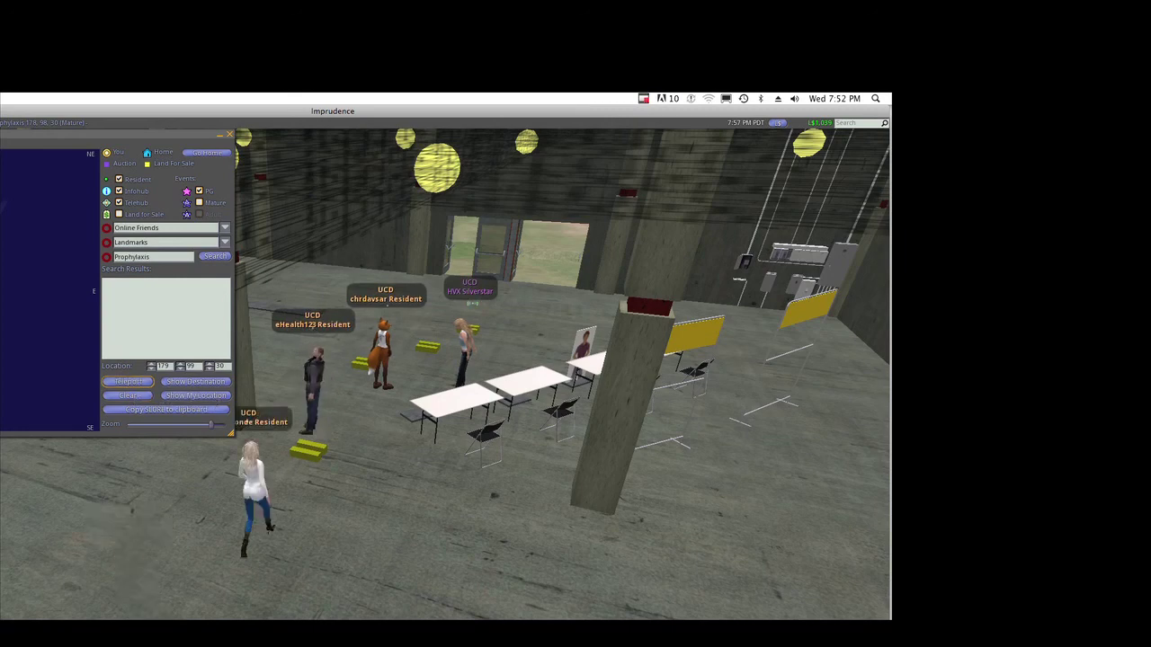
drag(211, 425, 131, 424)
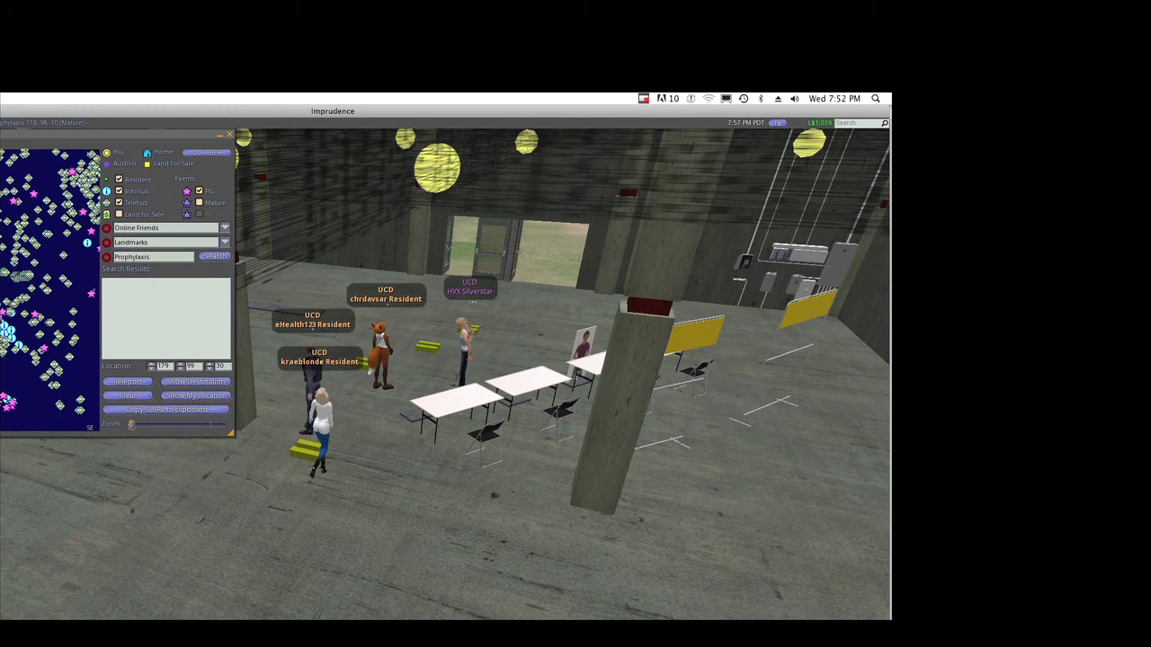
drag(132, 424, 155, 425)
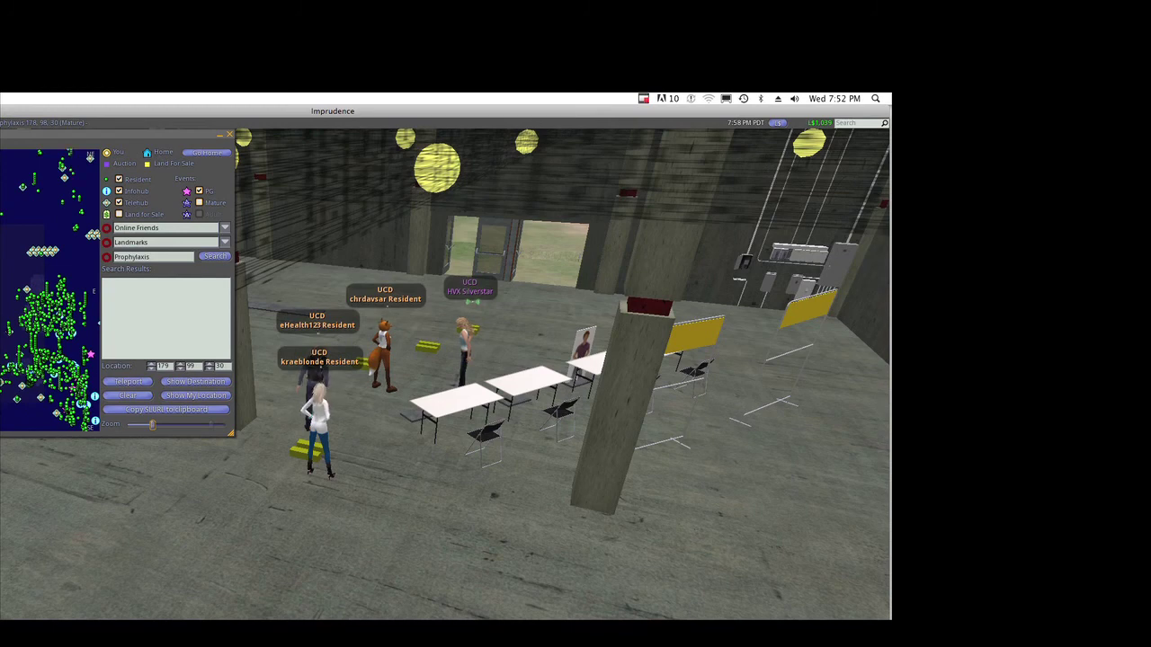
drag(151, 424, 226, 425)
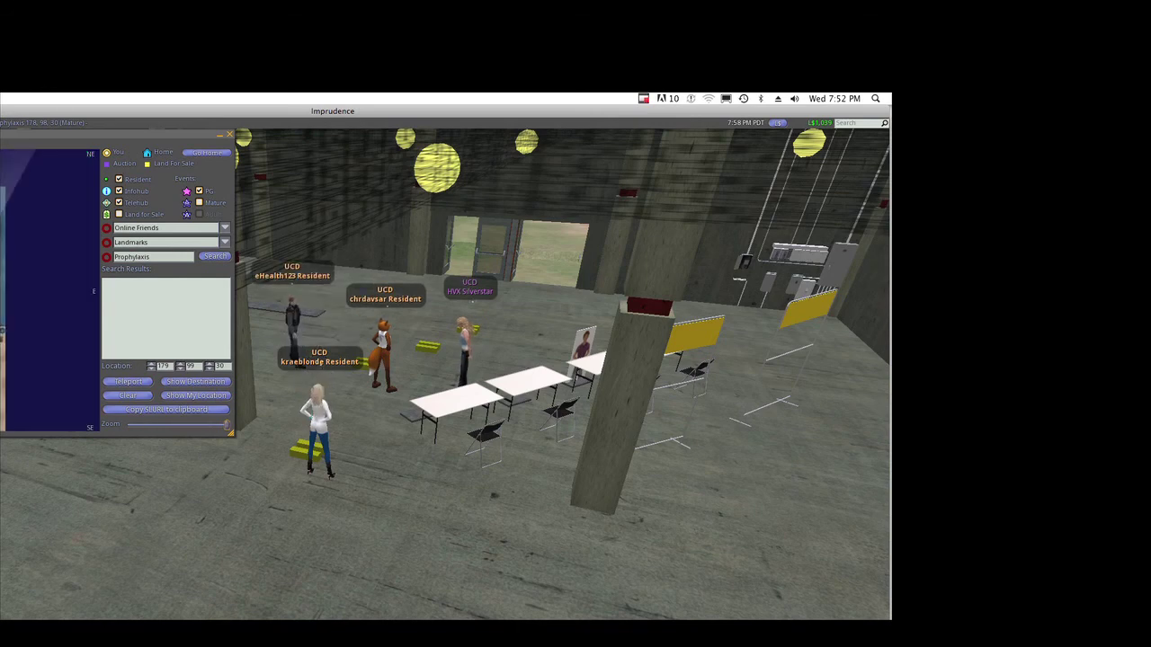
click(45, 287)
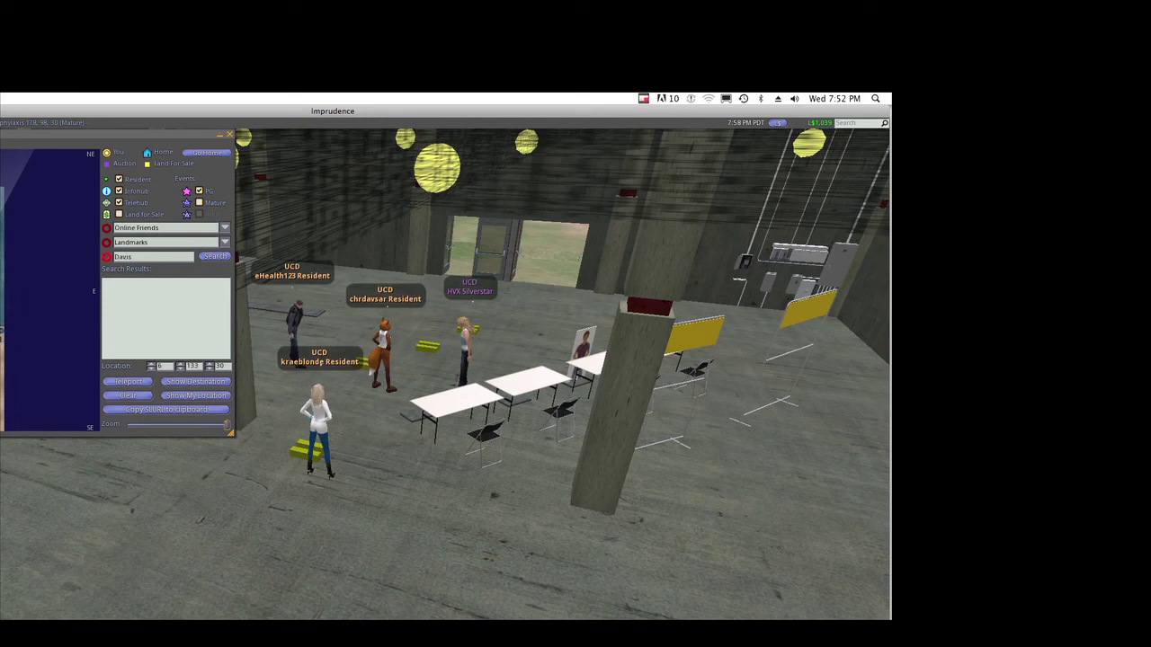
click(128, 381)
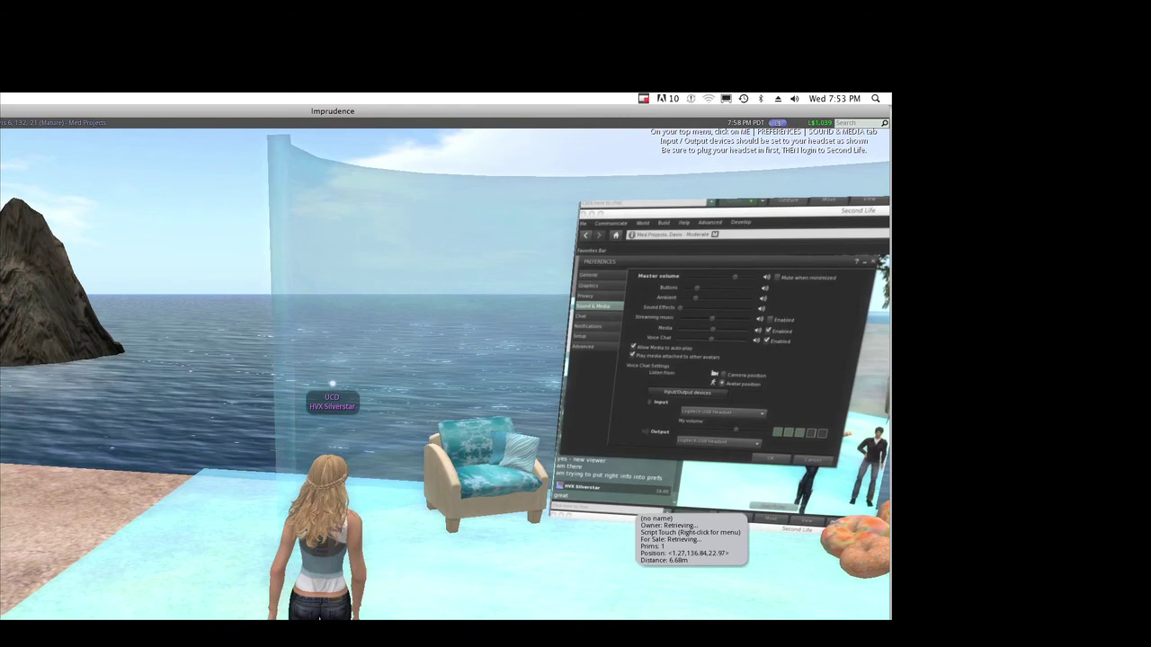
Turn right to face the classmate by the destinations sign and bring up their actions.
key(Right)
key(Right)
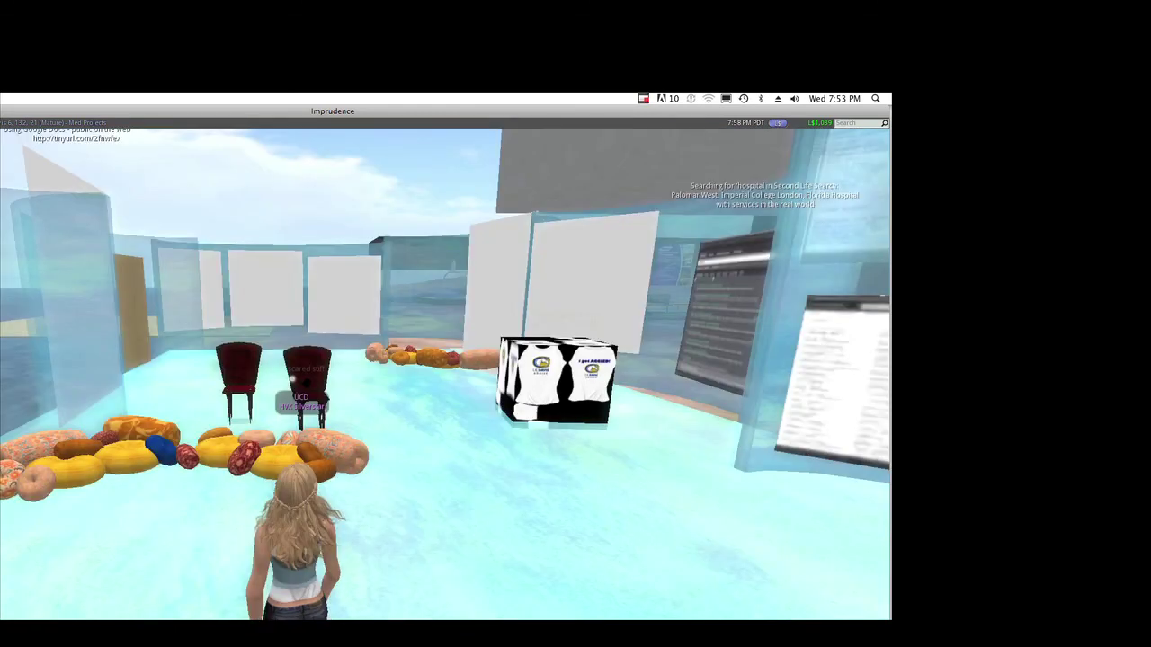
key(Right)
key(Right)
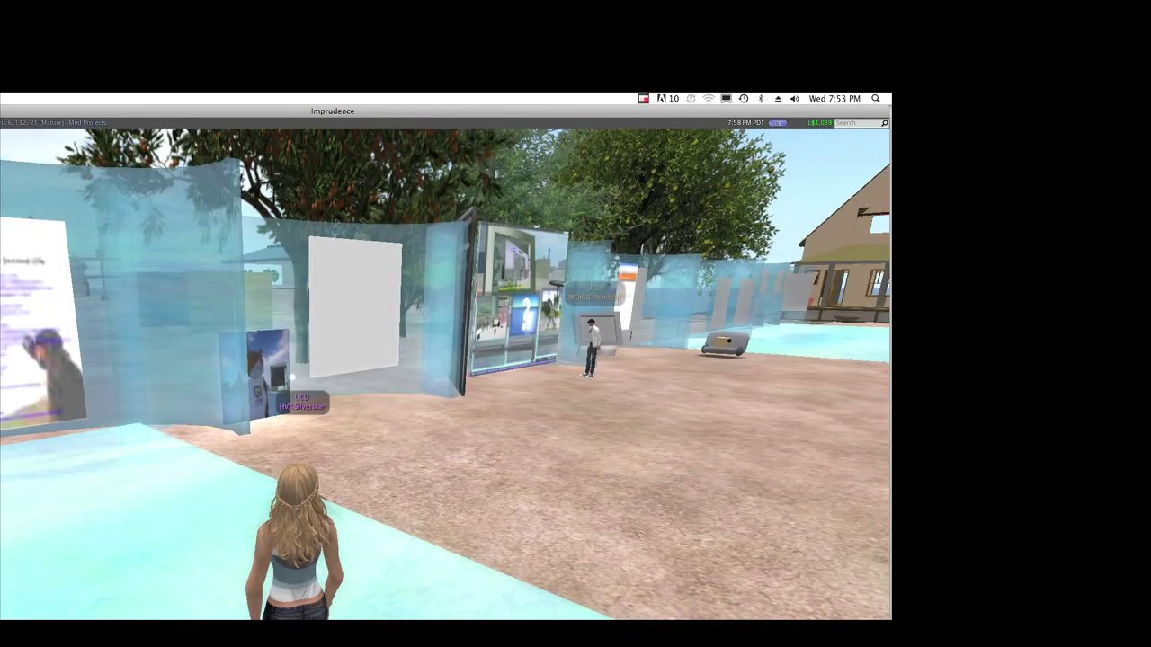
key(Right)
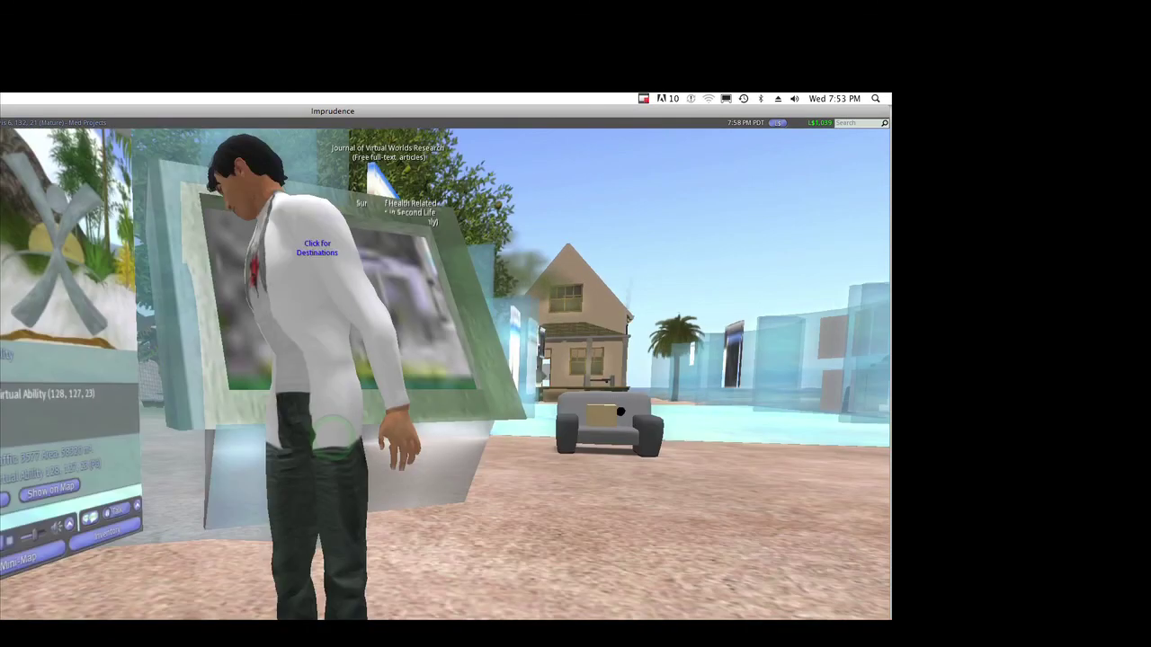
right_click(304, 333)
Send the nearby avatar a friend offer, select the Prophylaxis landmark, and touch the sign.
click(266, 333)
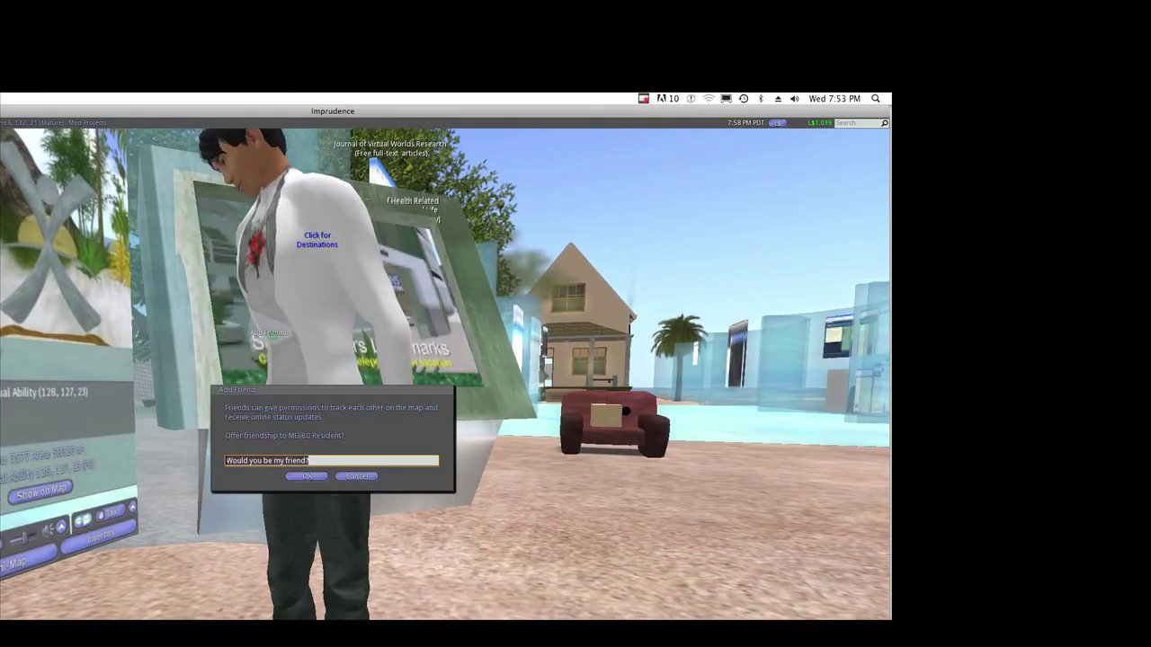
click(307, 475)
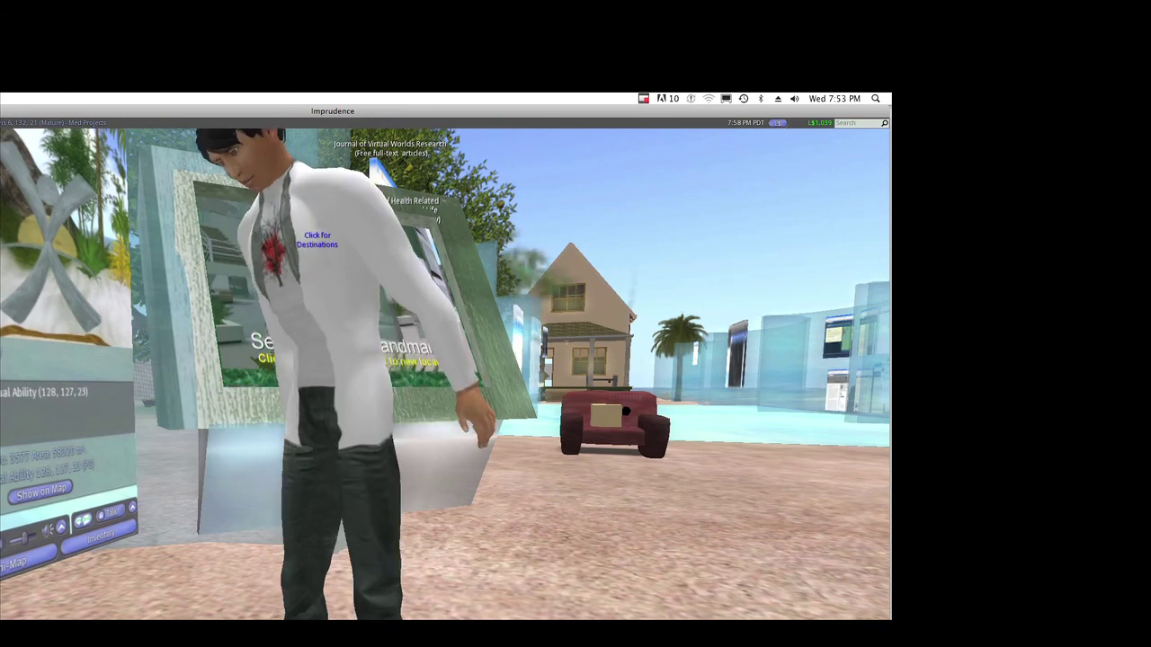
key(ctrl+i)
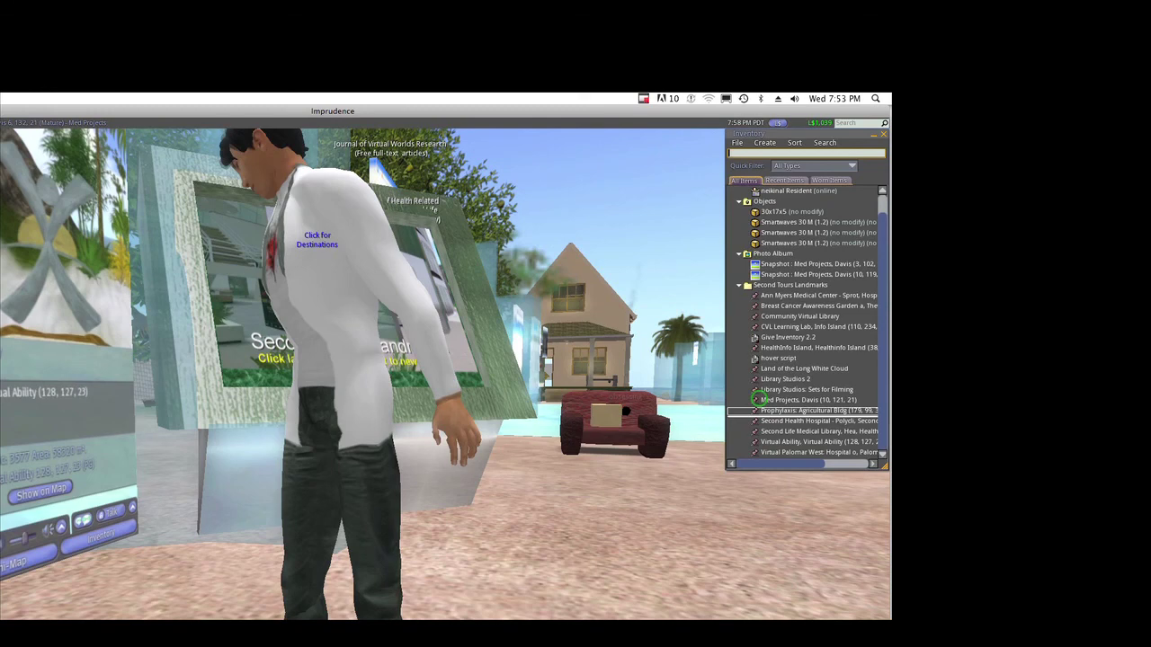
click(813, 421)
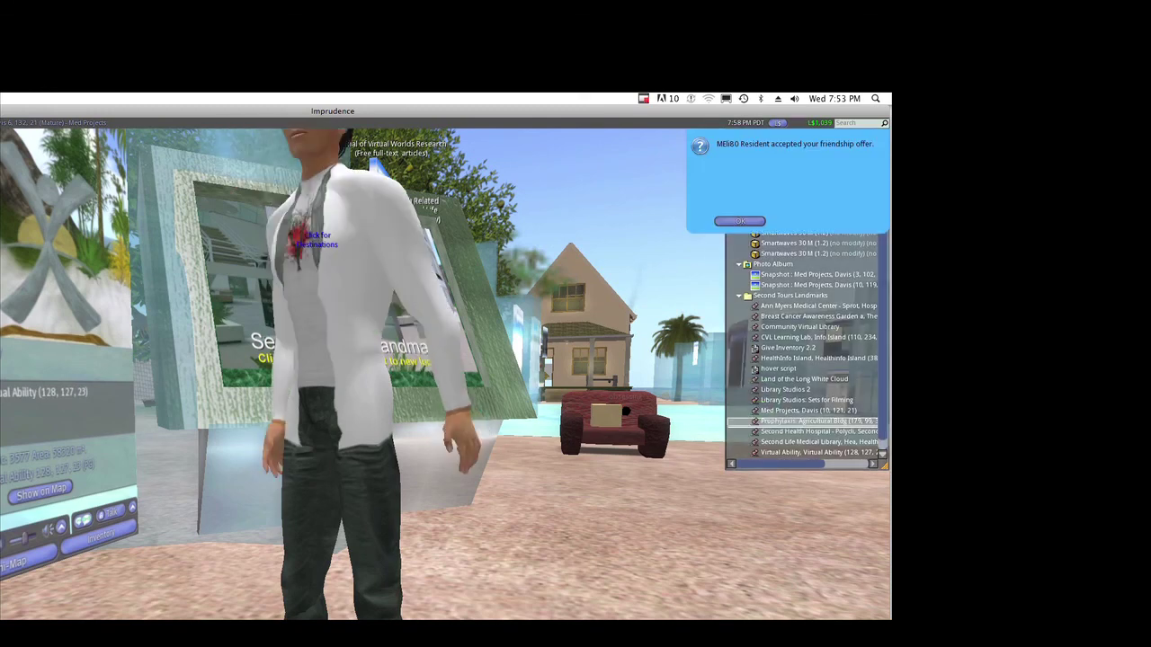
click(739, 221)
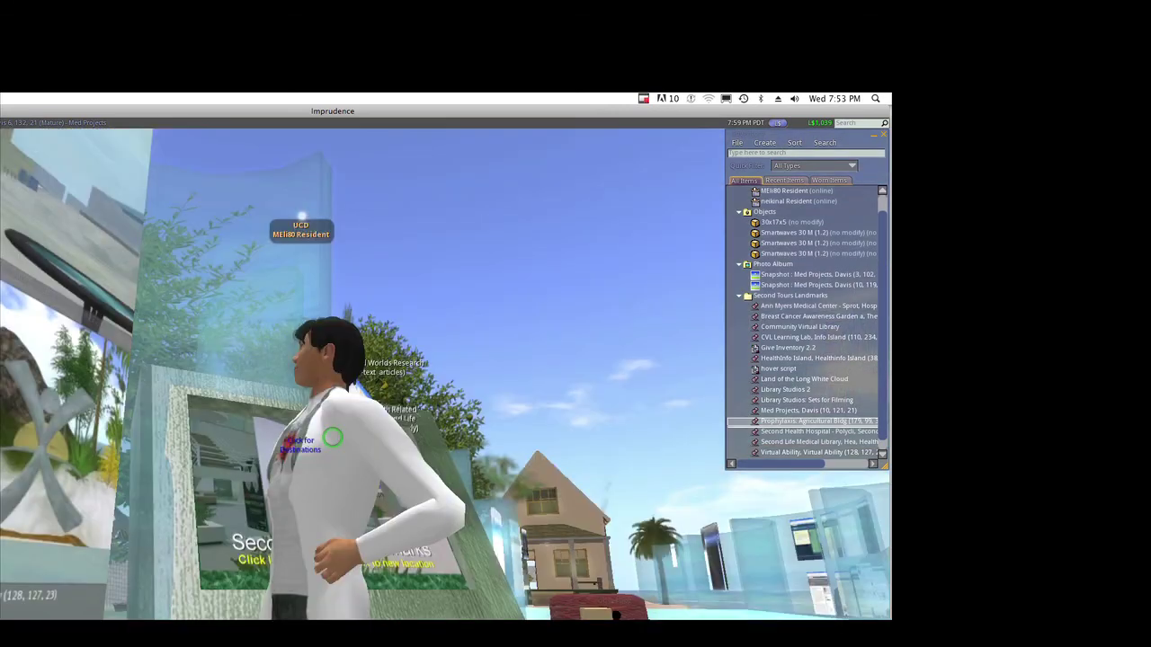
click(333, 438)
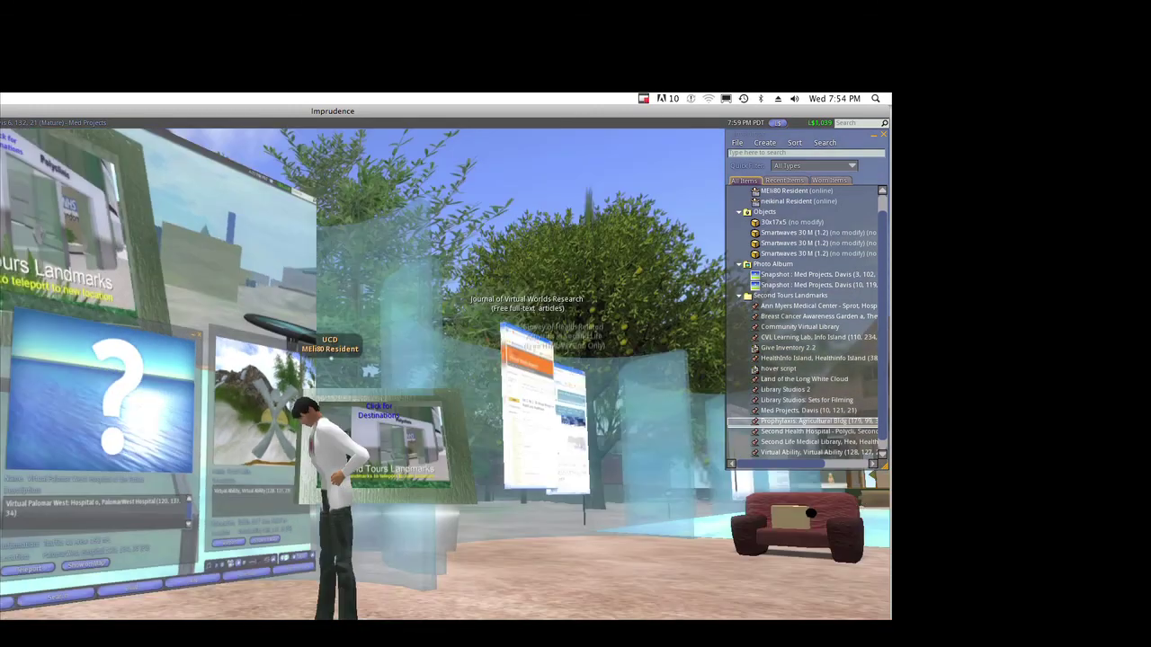
Teleport back to the Prophylaxis warehouse using its Agricultural Bldg landmark in Inventory.
double_click(798, 421)
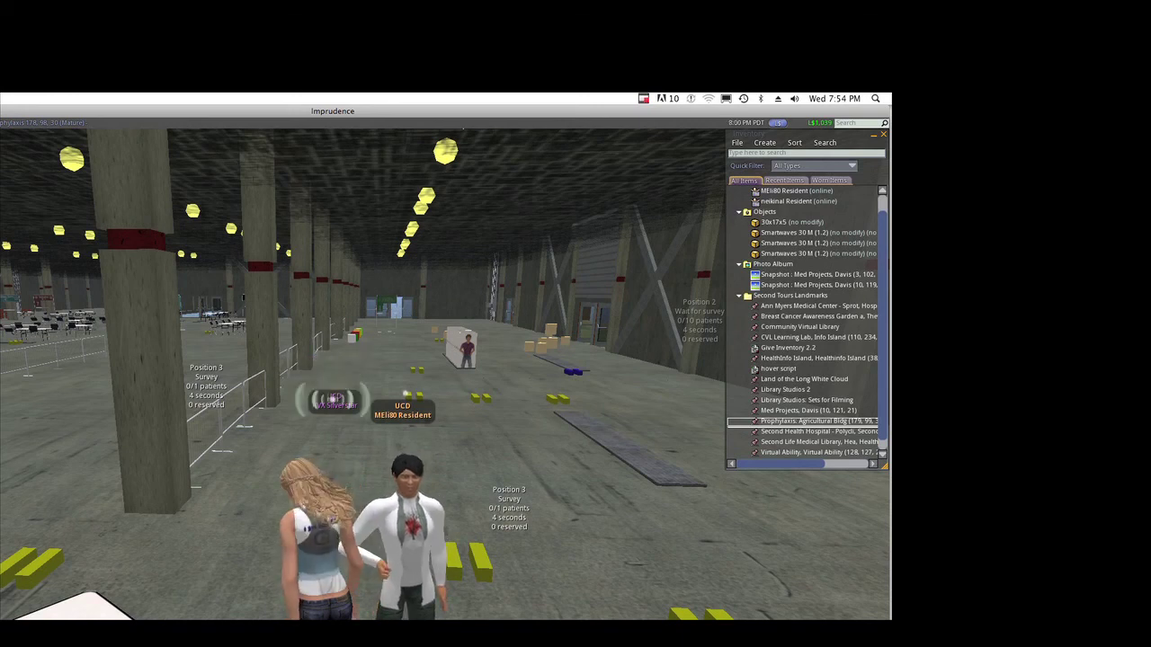
Send classmates from the Friends list teleport offers inviting them to join in Prophylaxis.
key(ctrl+shift+f)
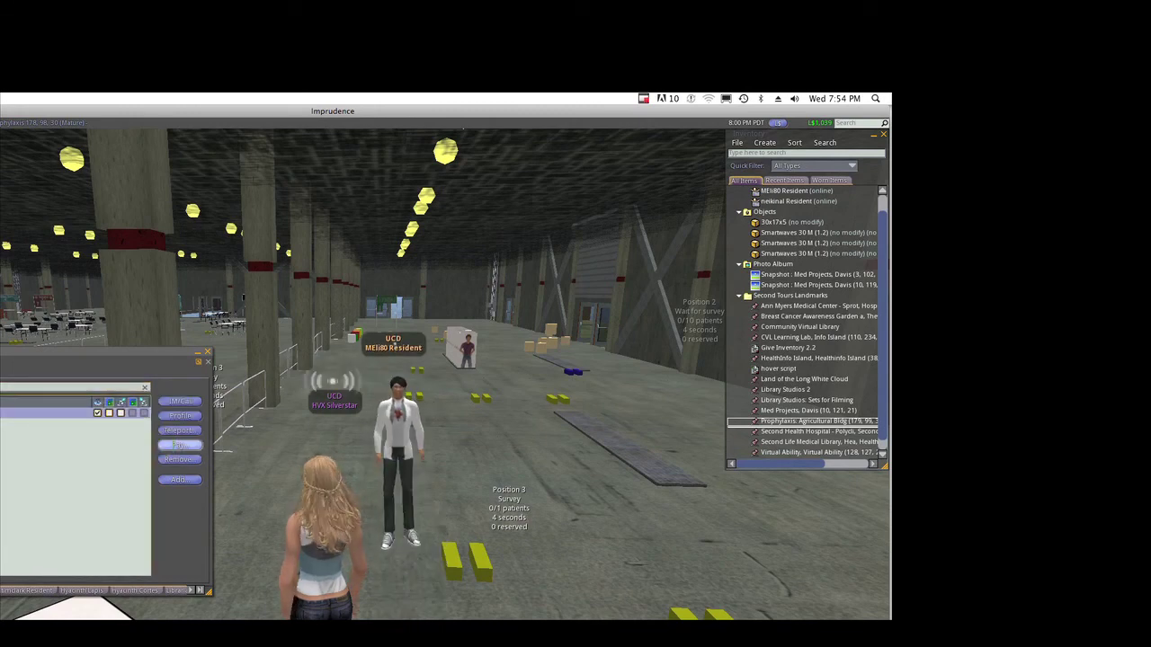
click(179, 429)
click(307, 457)
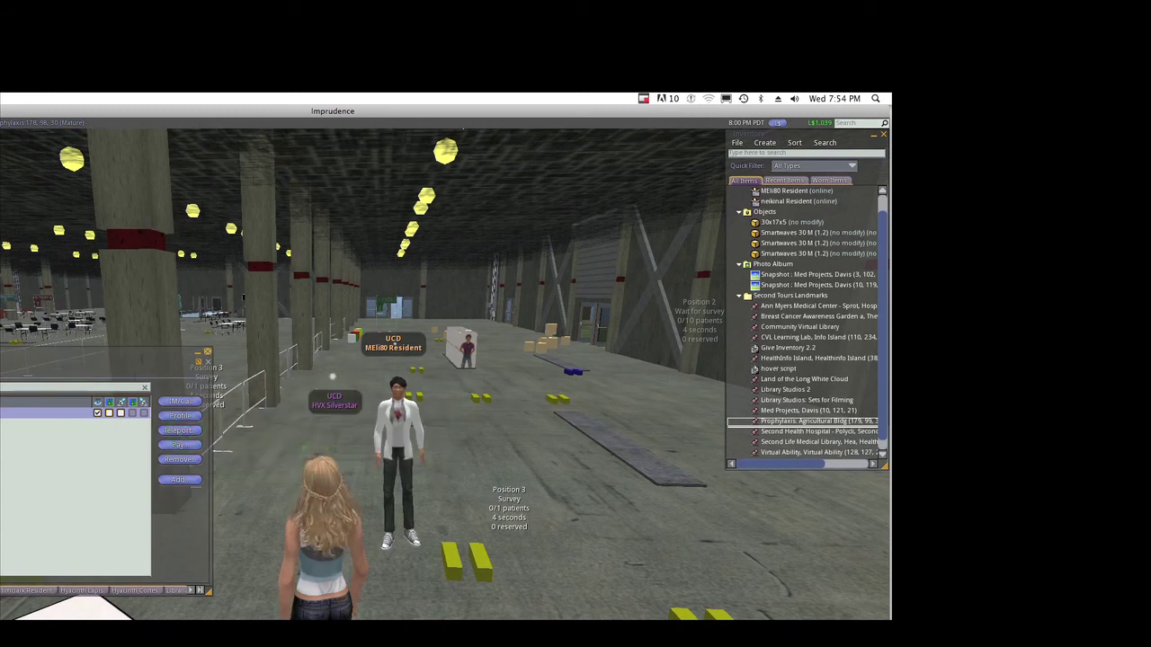
click(144, 387)
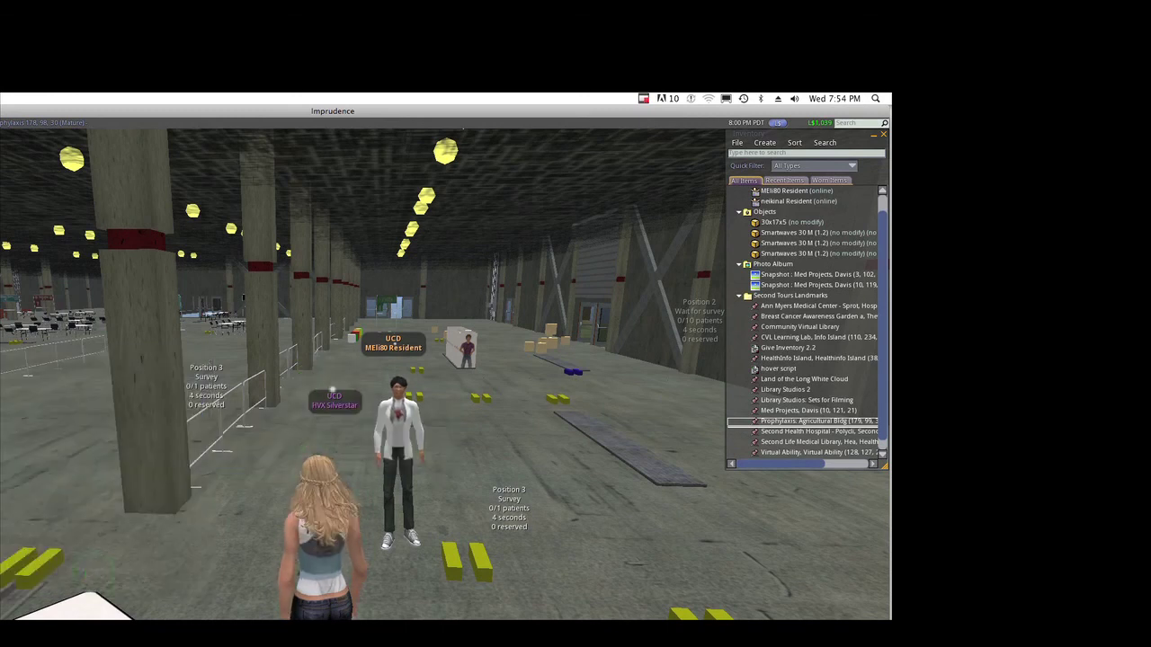
click(227, 567)
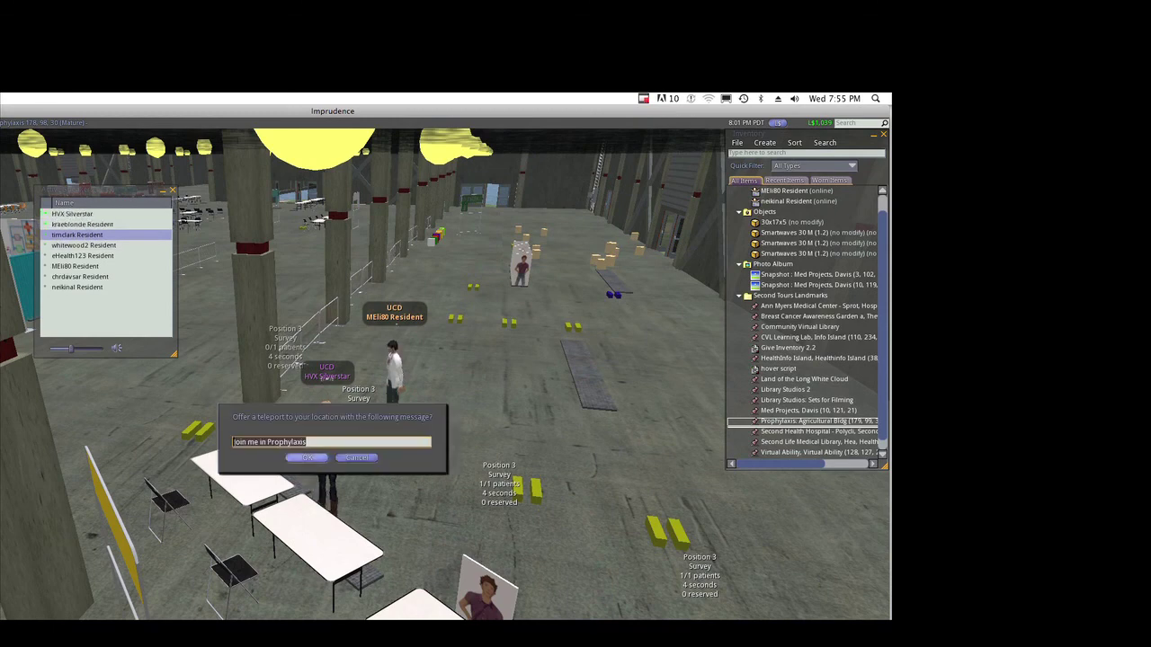
click(308, 457)
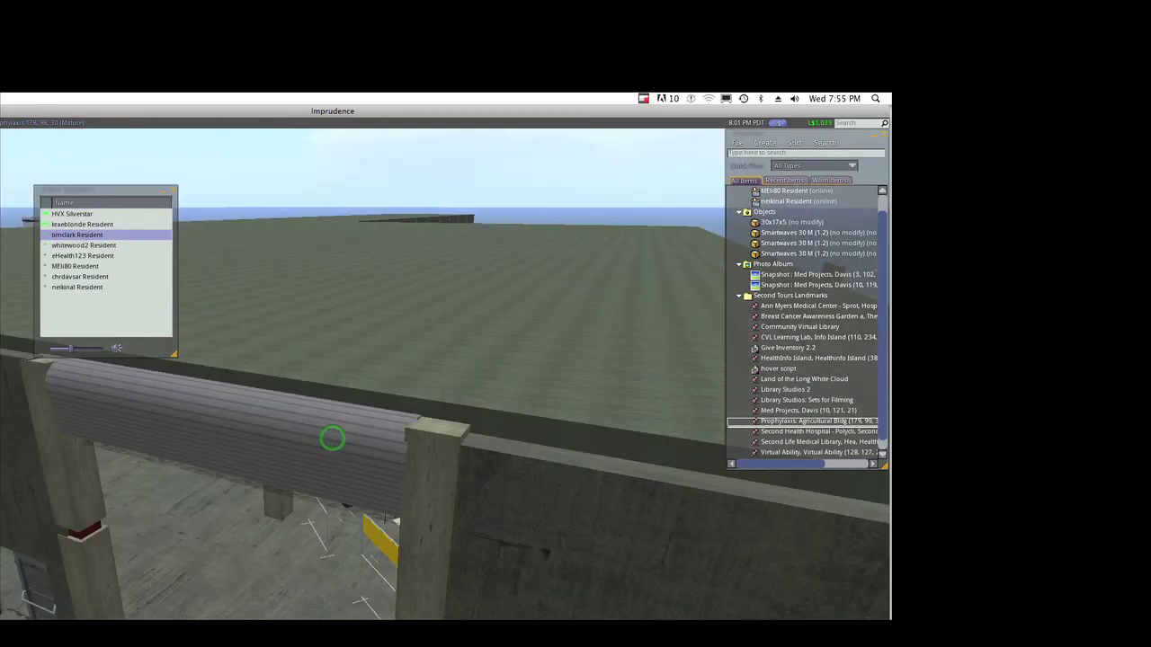
scroll(332, 438, down, 5)
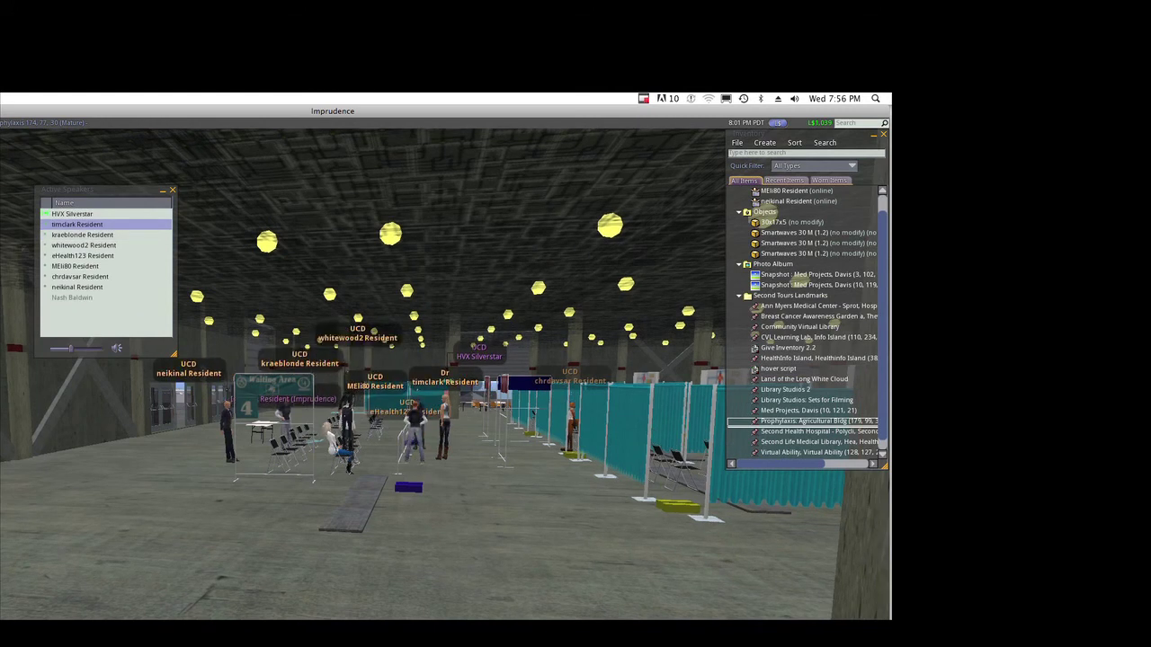
Dismiss a crowd avatar's menu, then open your own avatar's Groups list.
right_click(414, 423)
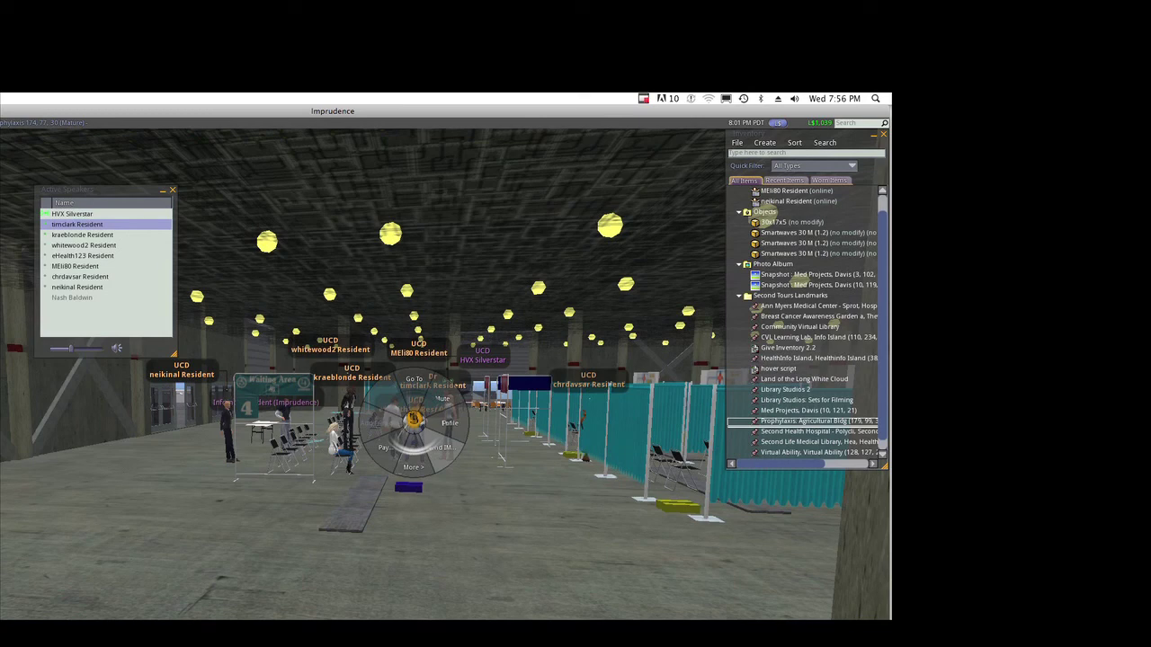
key(Escape)
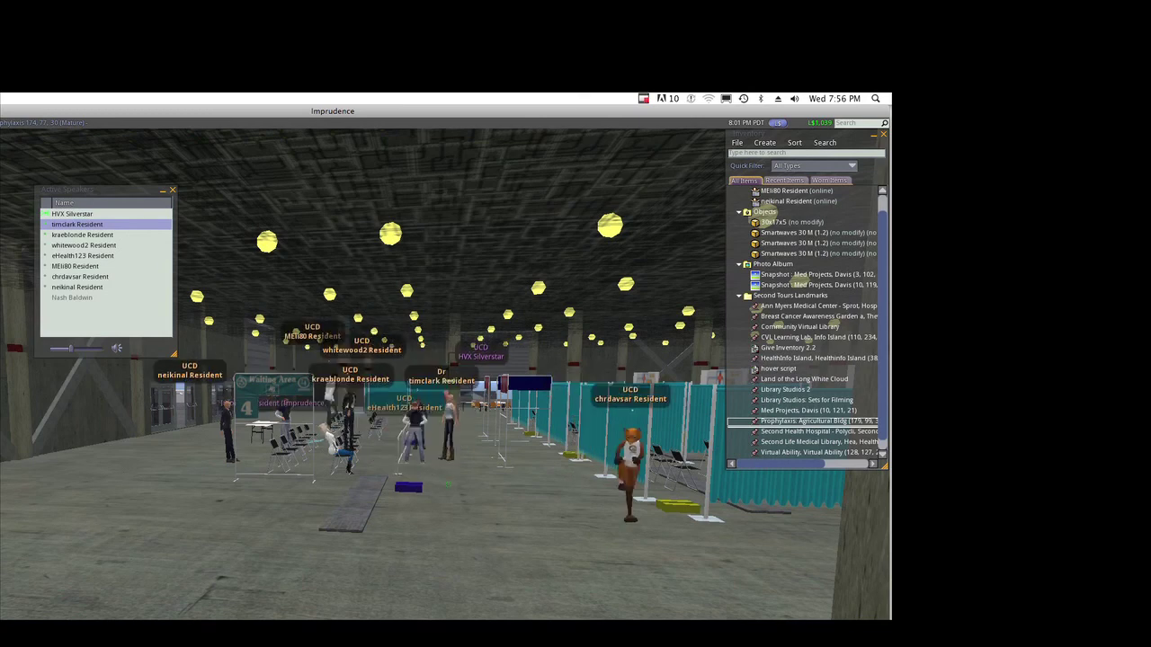
right_click(447, 415)
click(477, 392)
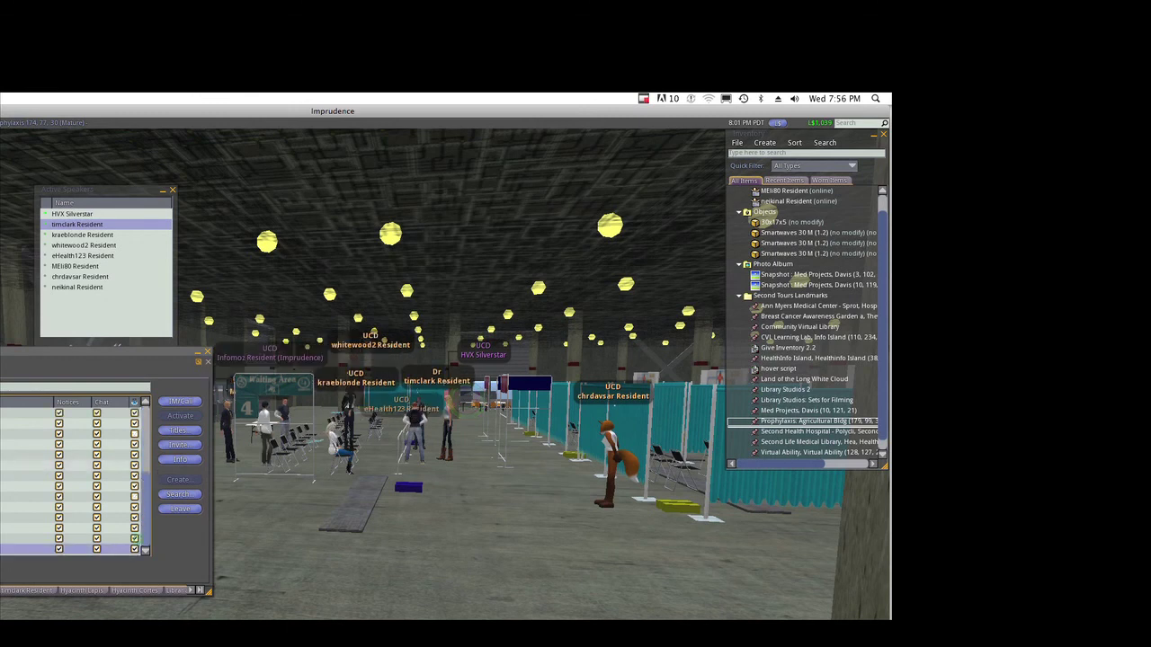
scroll(135, 536, down, 3)
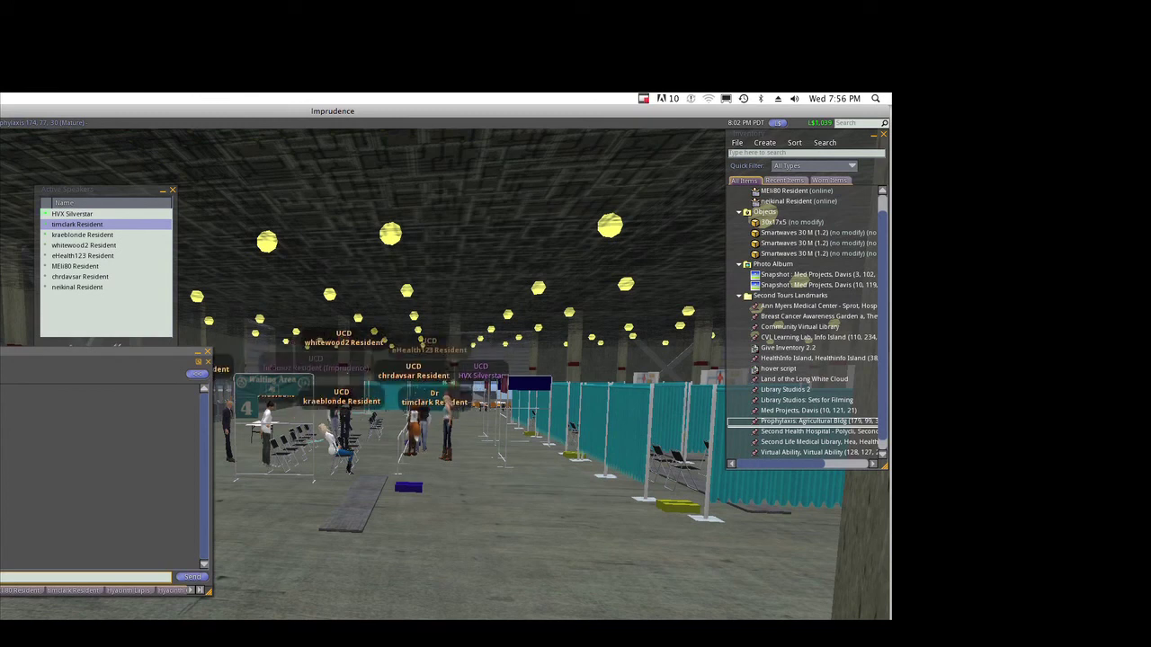
key(ctrl+m)
Copy the Prophylaxis location SLURL (175/77/30) and show the chat participants list.
click(106, 409)
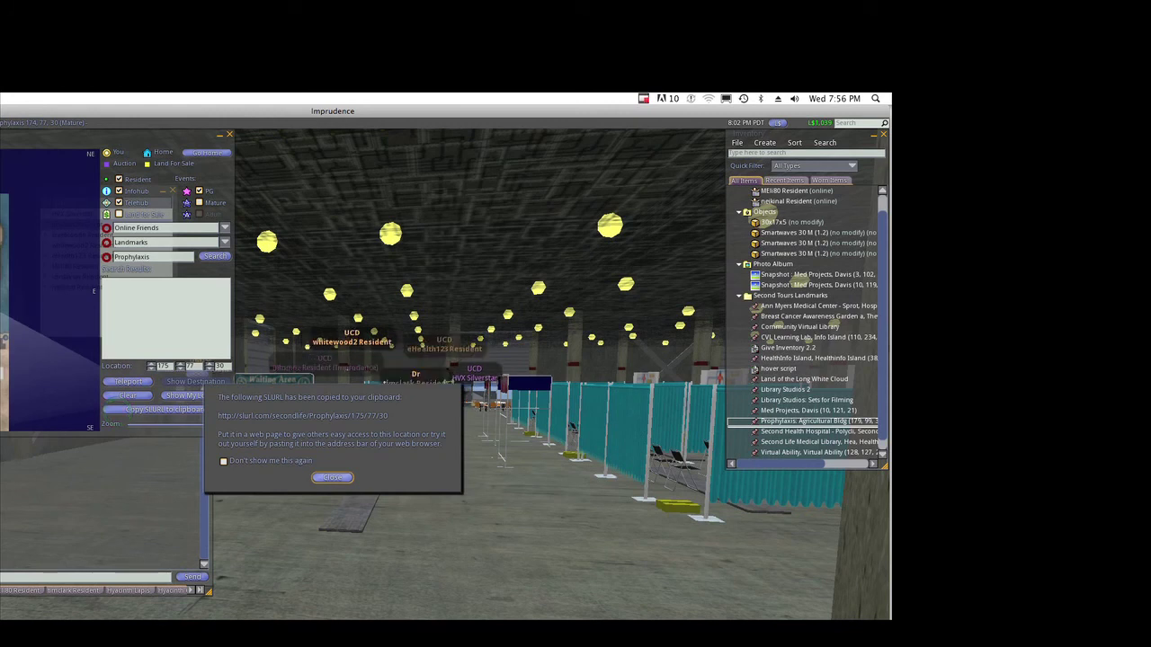
click(331, 477)
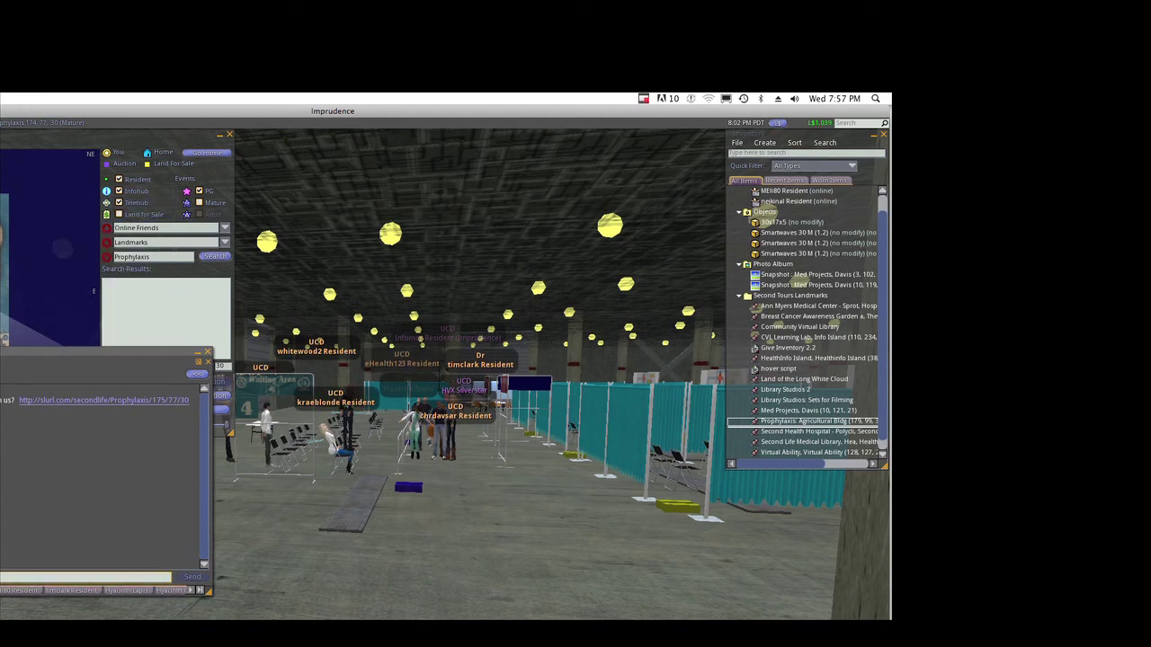
click(196, 374)
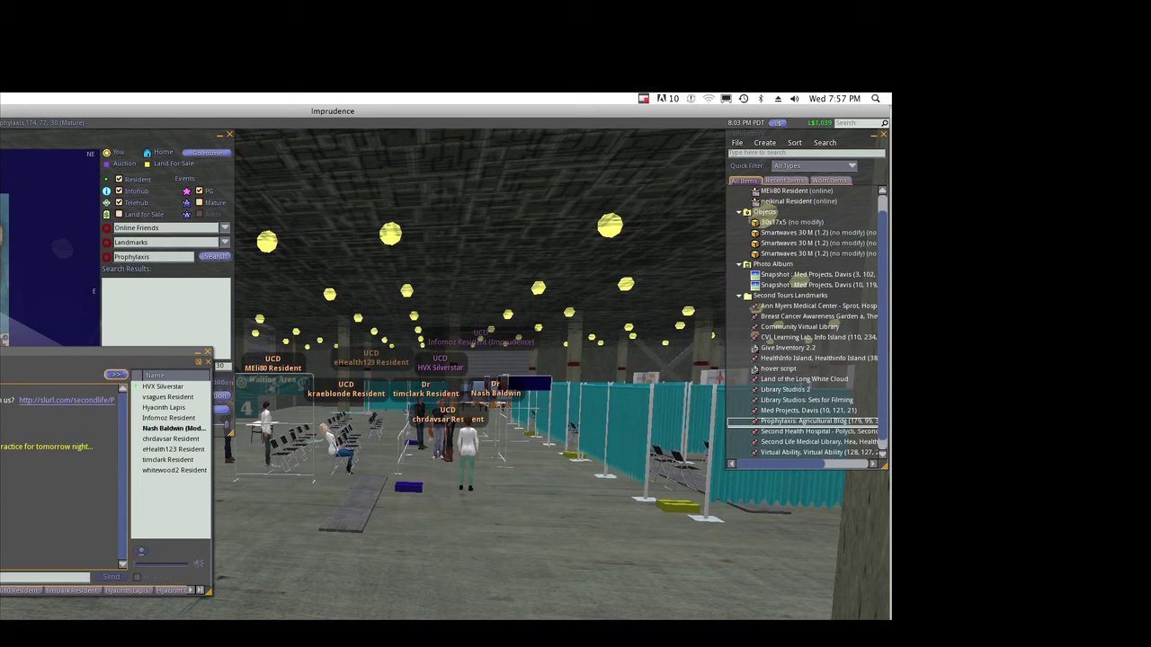
Close the chat window and the Active Speakers list so the classmates among the chairs are visible.
key(ctrl+t)
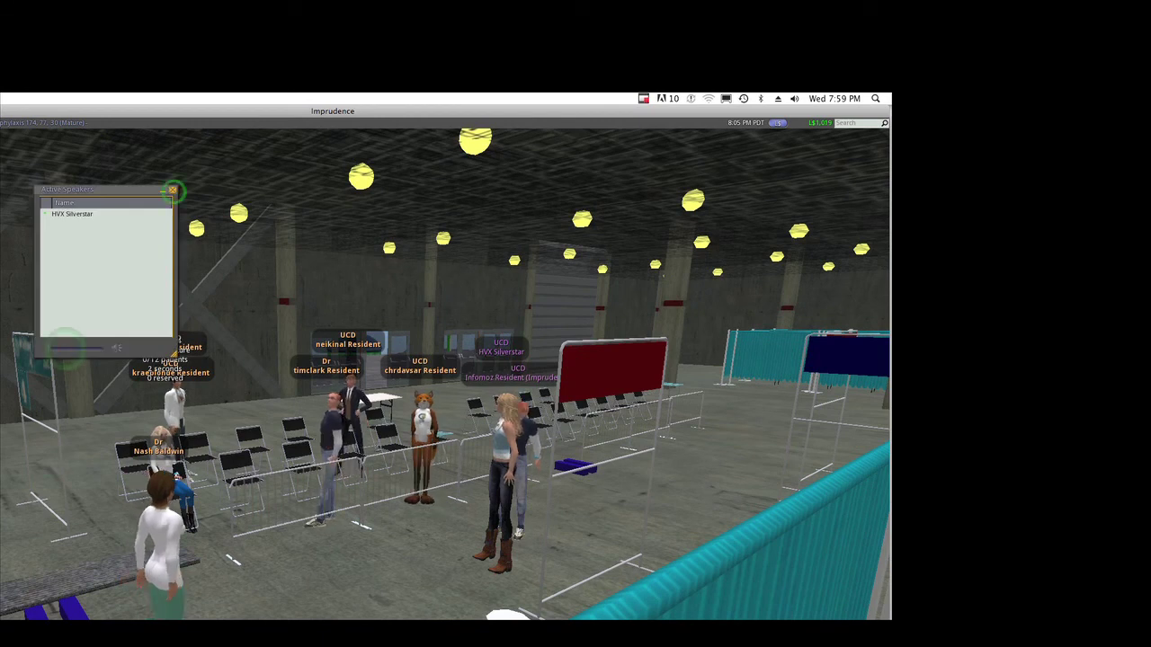
click(173, 186)
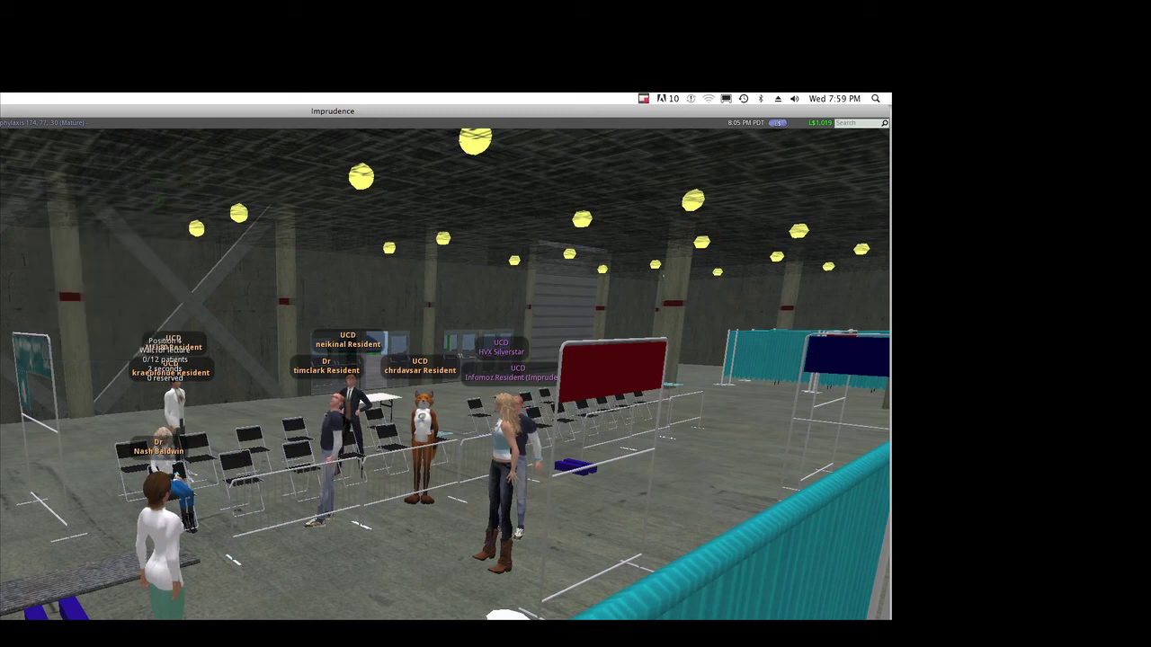
Bring up and dismiss a classmate's avatar actions, then focus the camera on that avatar outdoors.
right_click(332, 416)
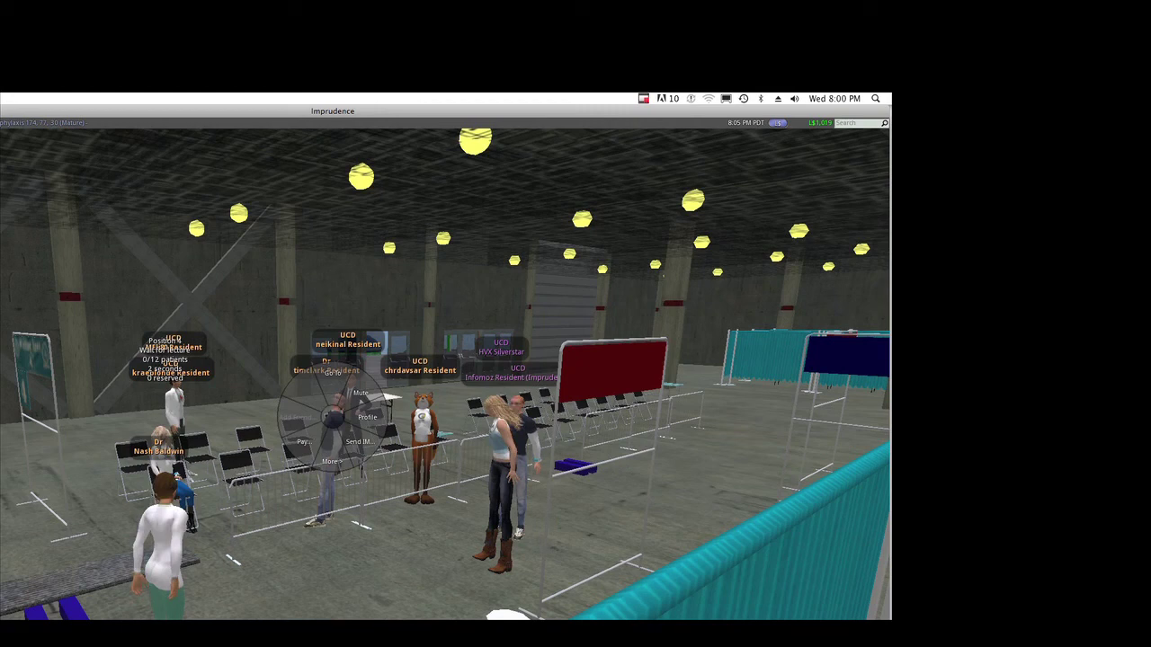
click(391, 398)
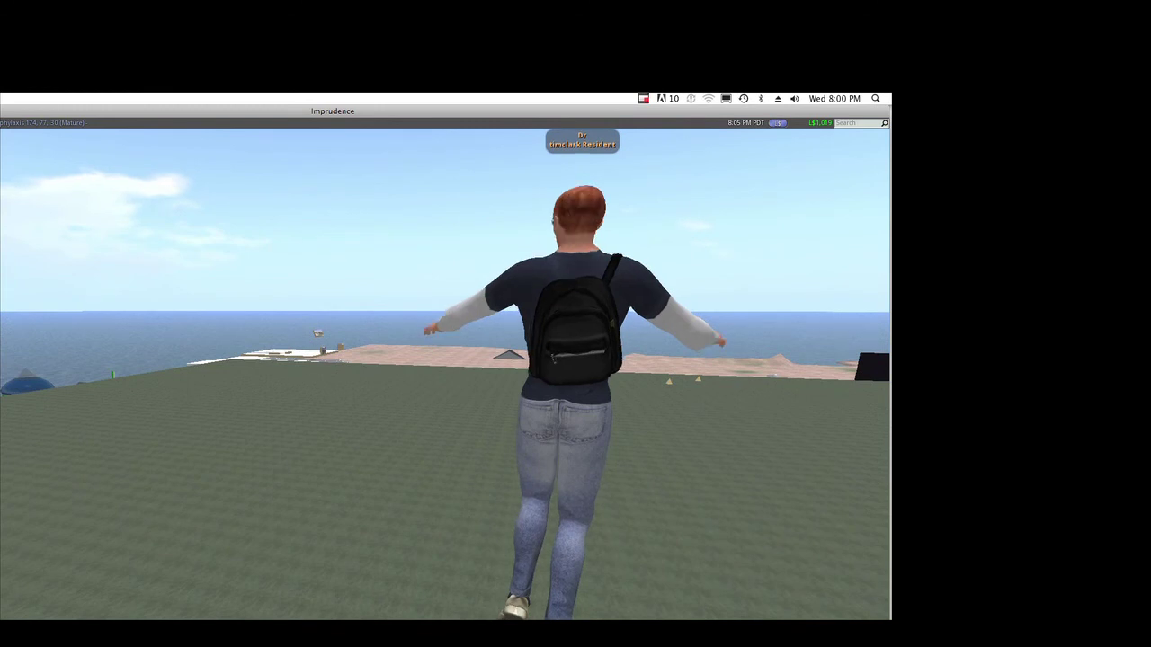
click(558, 281)
drag(557, 281, 332, 438)
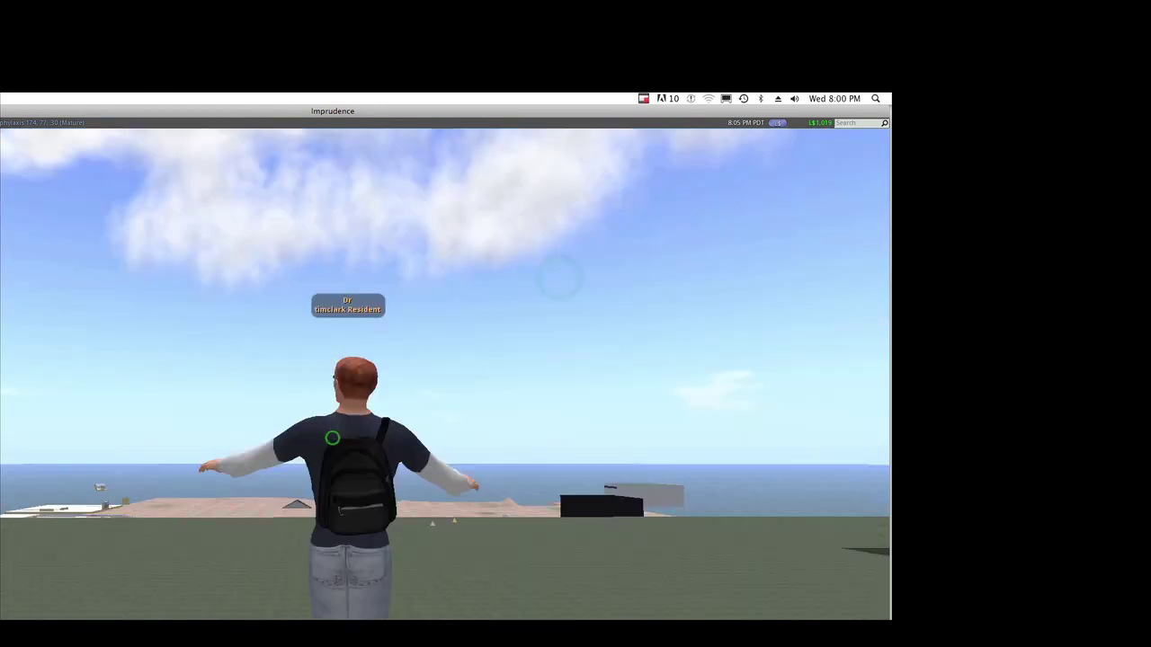
scroll(332, 438, up, 3)
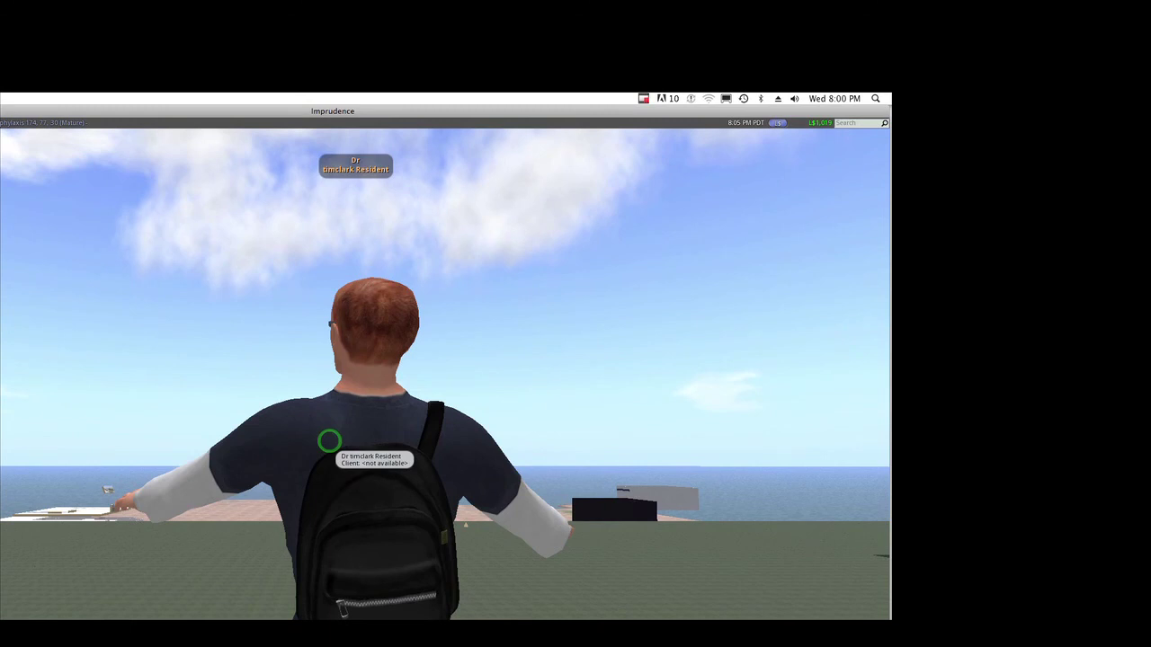
right_click(329, 440)
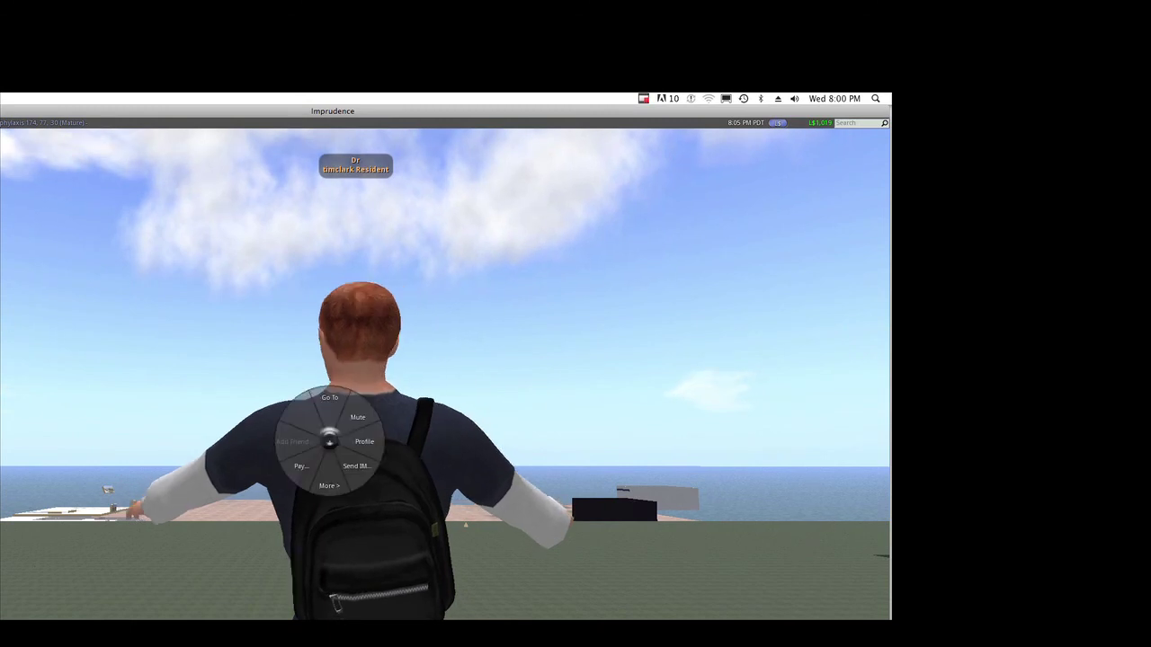
click(329, 440)
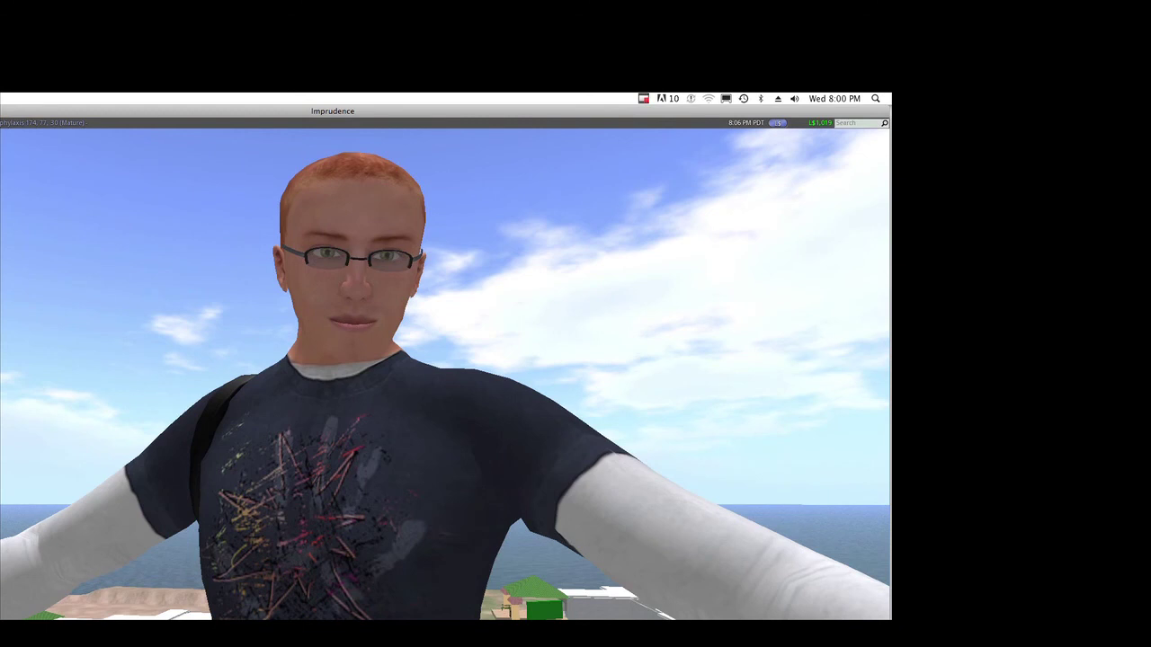
right_click(412, 533)
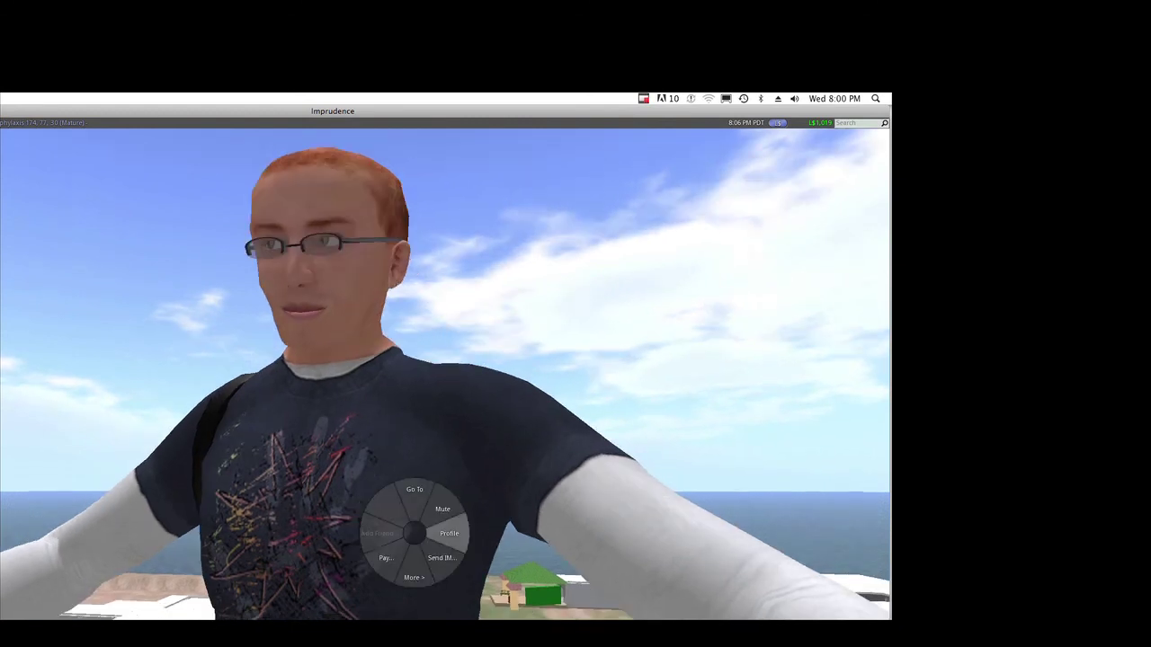
Send a teleport offer from the classmate's profile, and briefly open a private message.
click(448, 533)
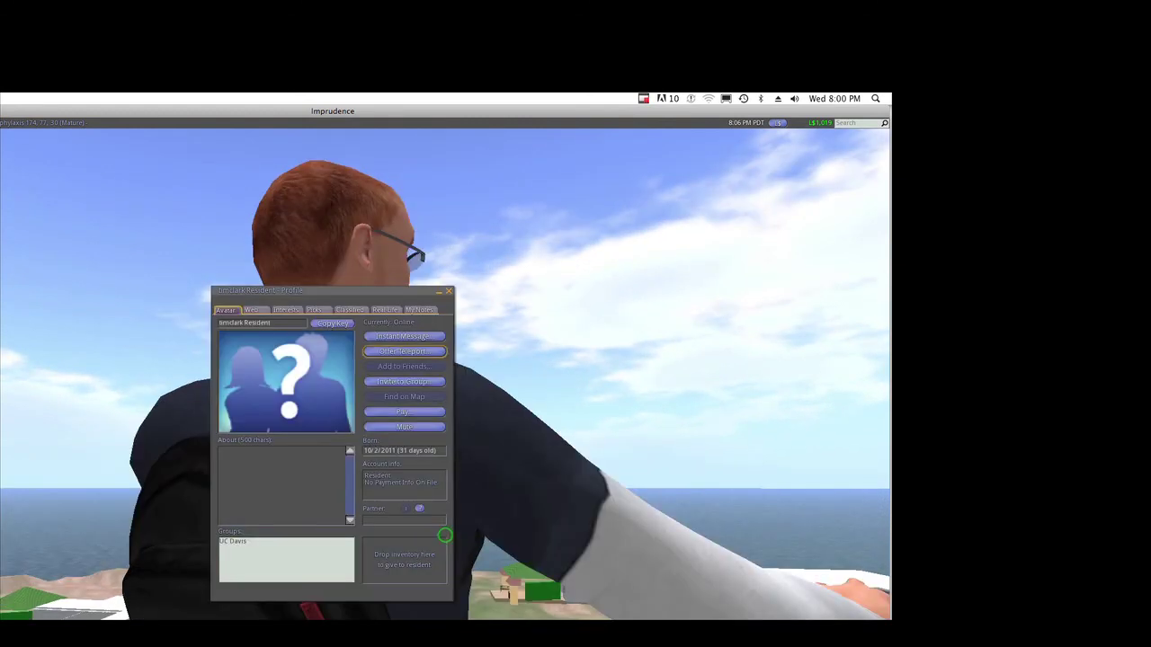
click(404, 351)
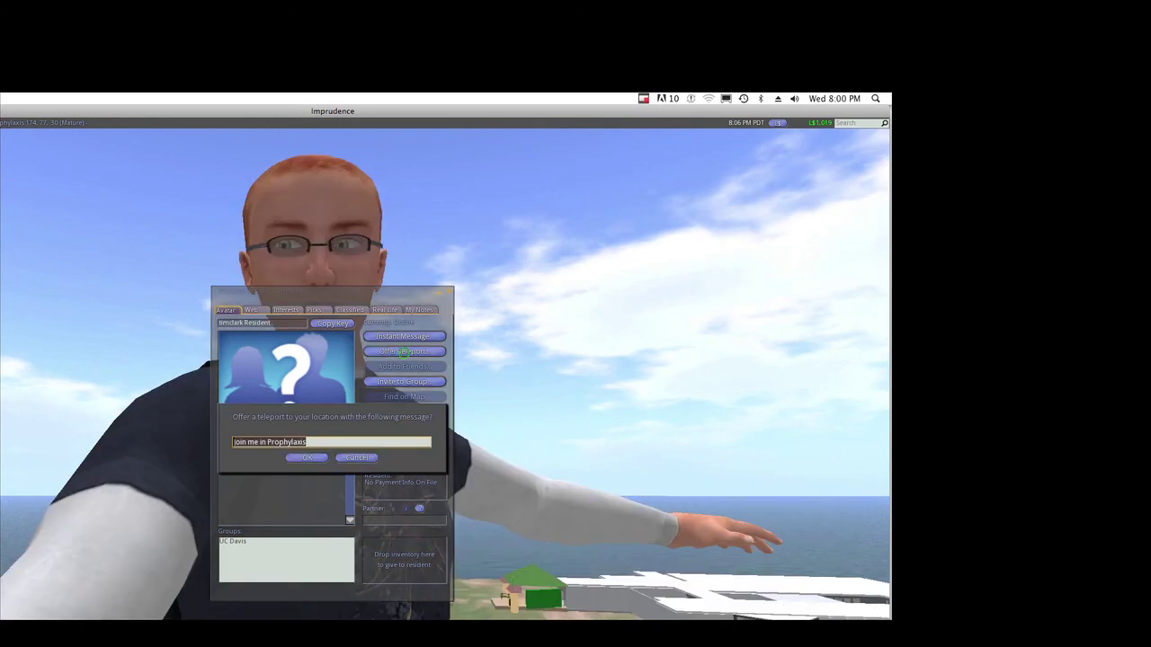
click(308, 458)
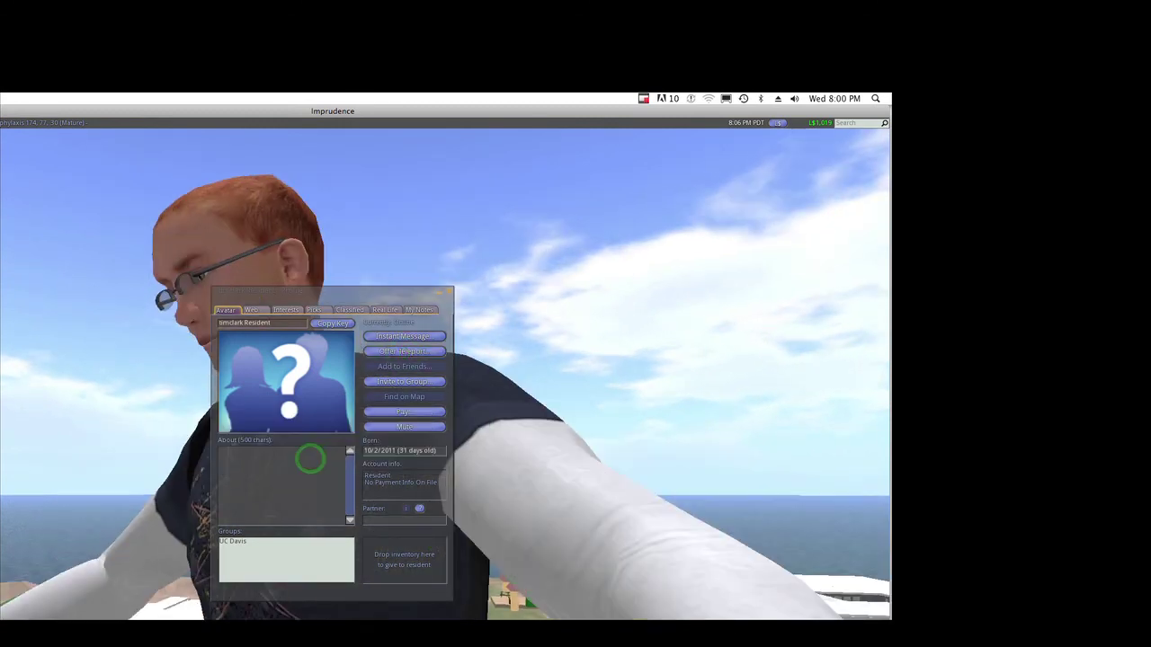
click(405, 336)
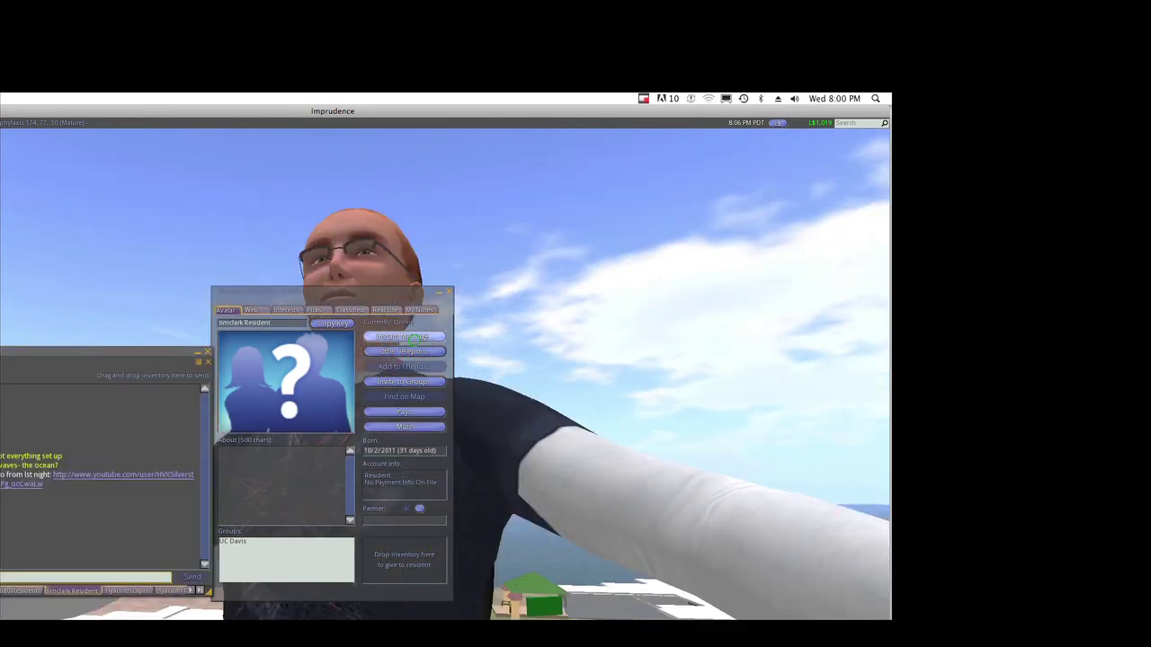
click(70, 576)
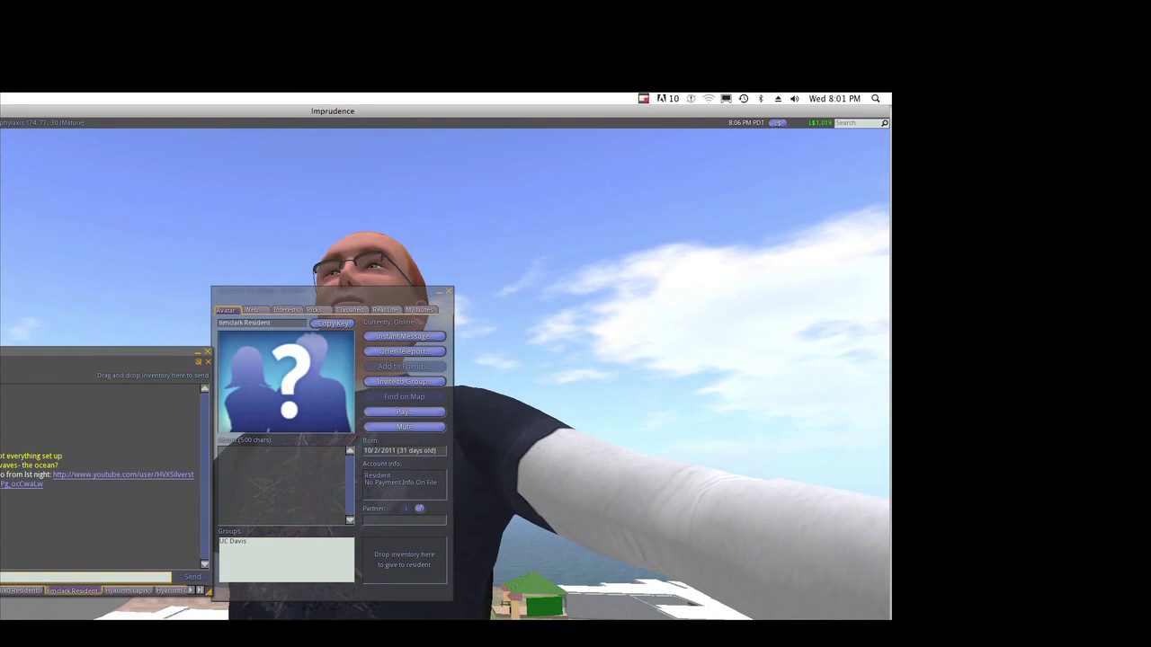
click(208, 361)
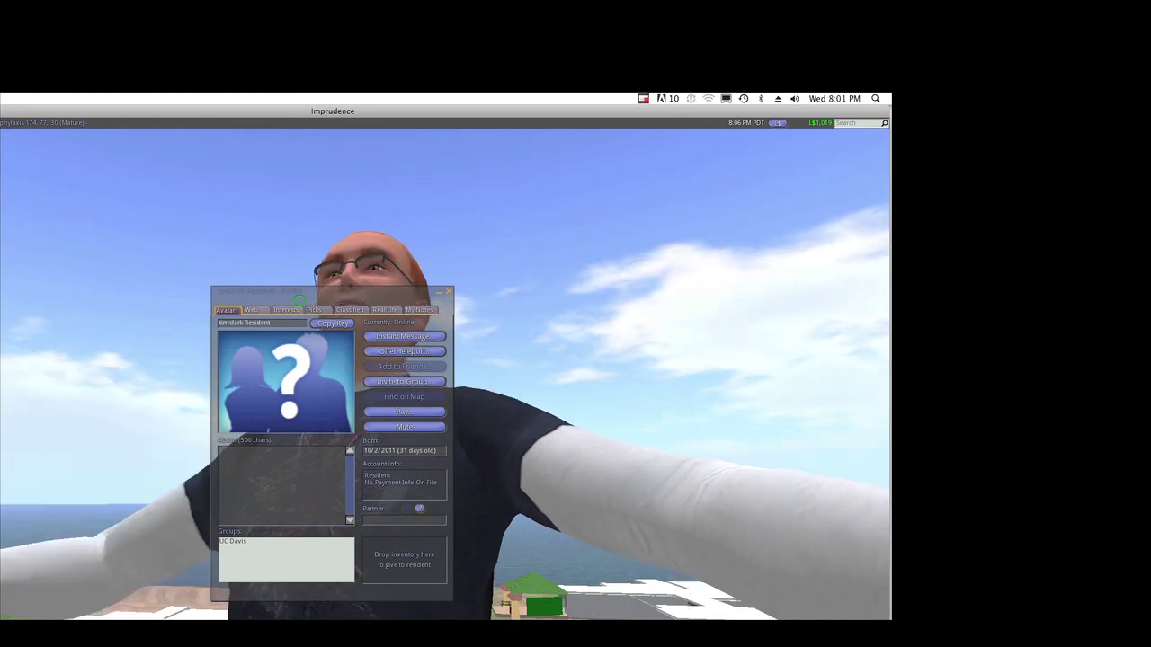
Send a second teleport offer with an invitation to Prophylaxis, then close the profile.
mouse_move(301, 292)
mouse_down()
mouse_move(195, 319)
mouse_move(99, 276)
mouse_up()
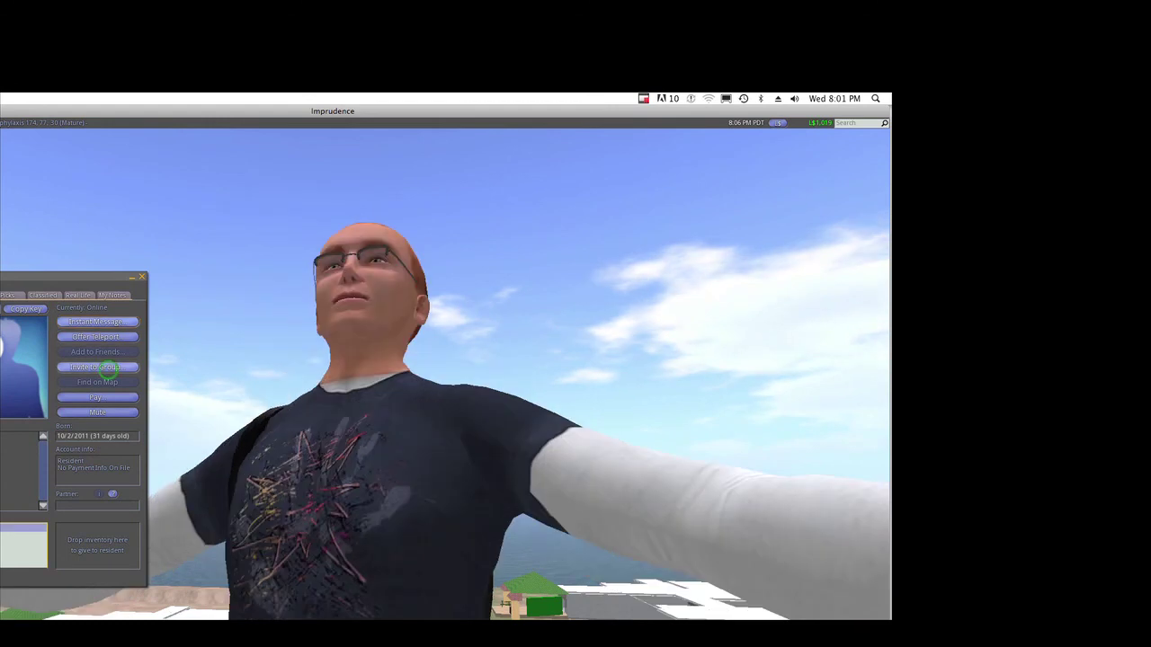
click(97, 336)
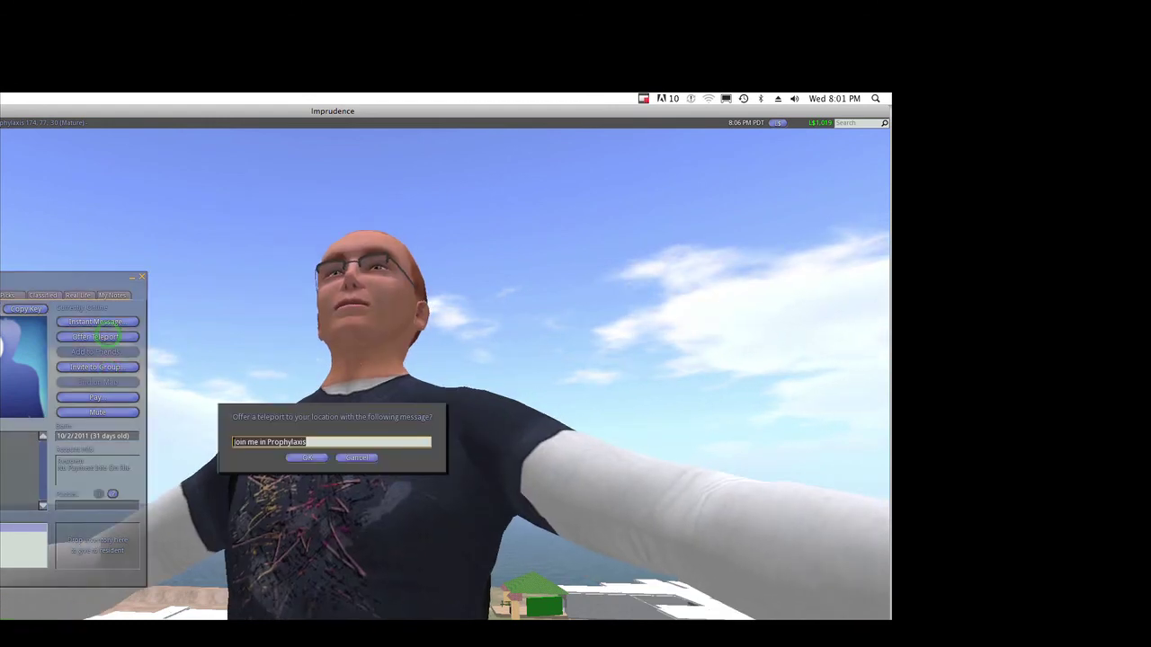
click(317, 441)
text(- )
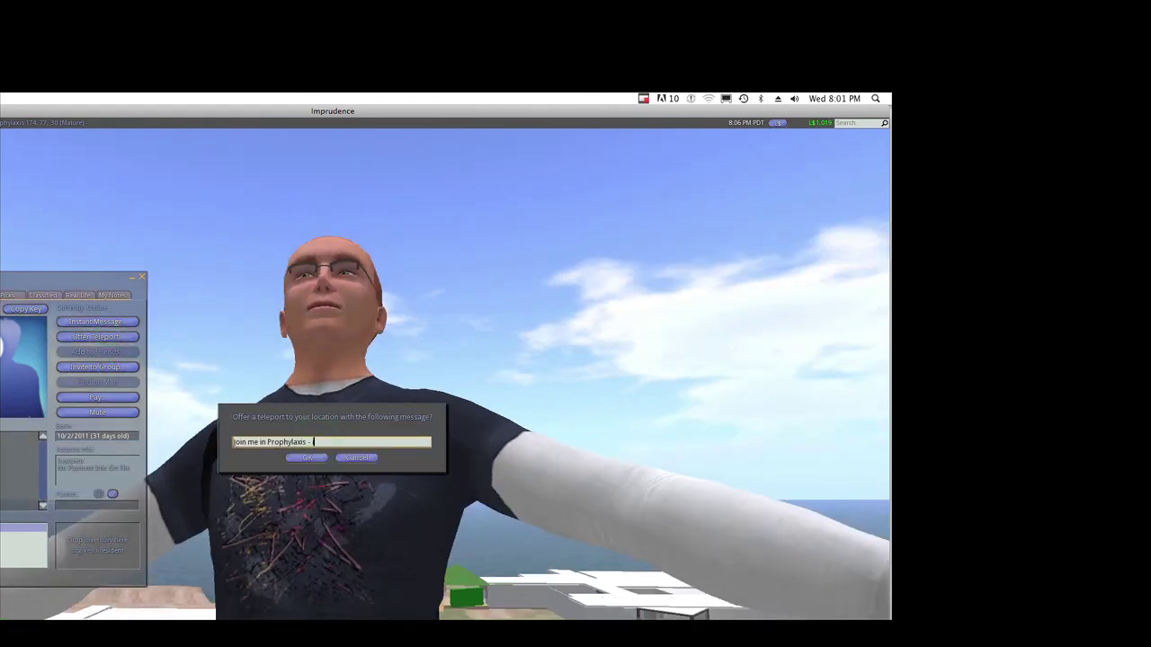
text(it looks like )
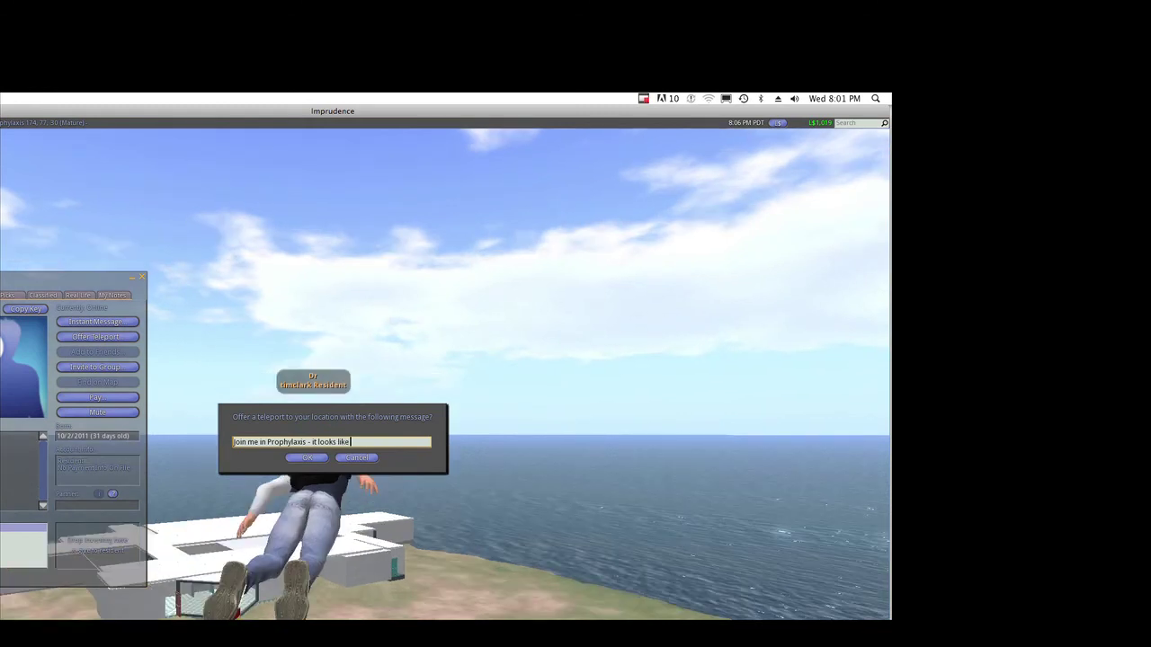
text(you were off)
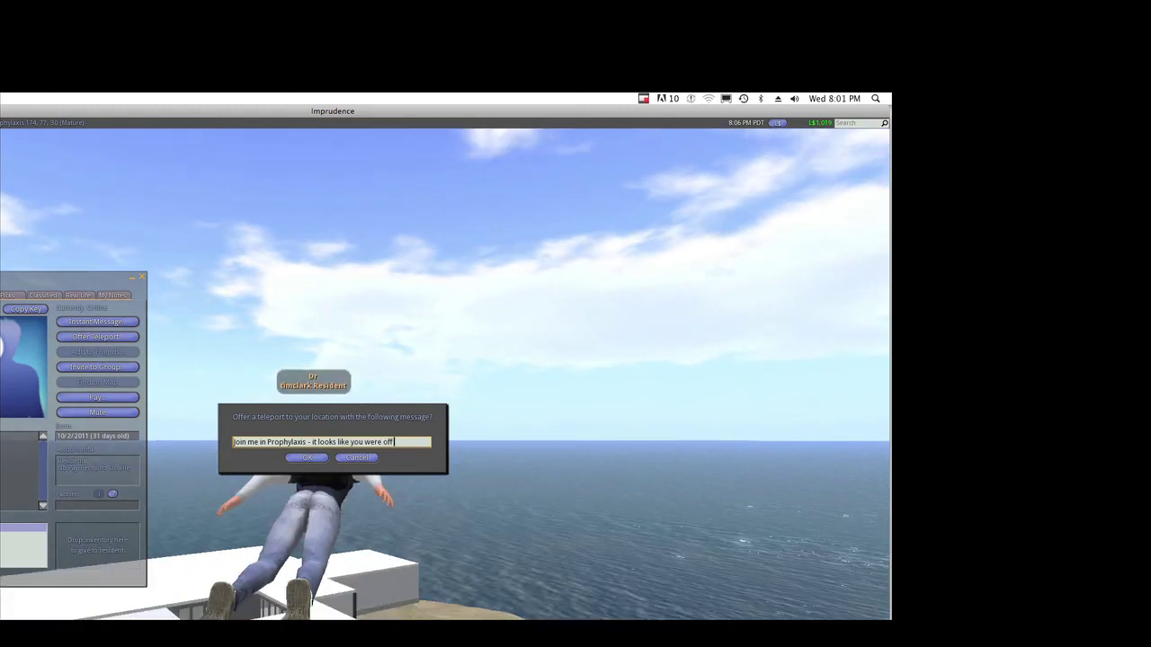
text( line for)
key(Return)
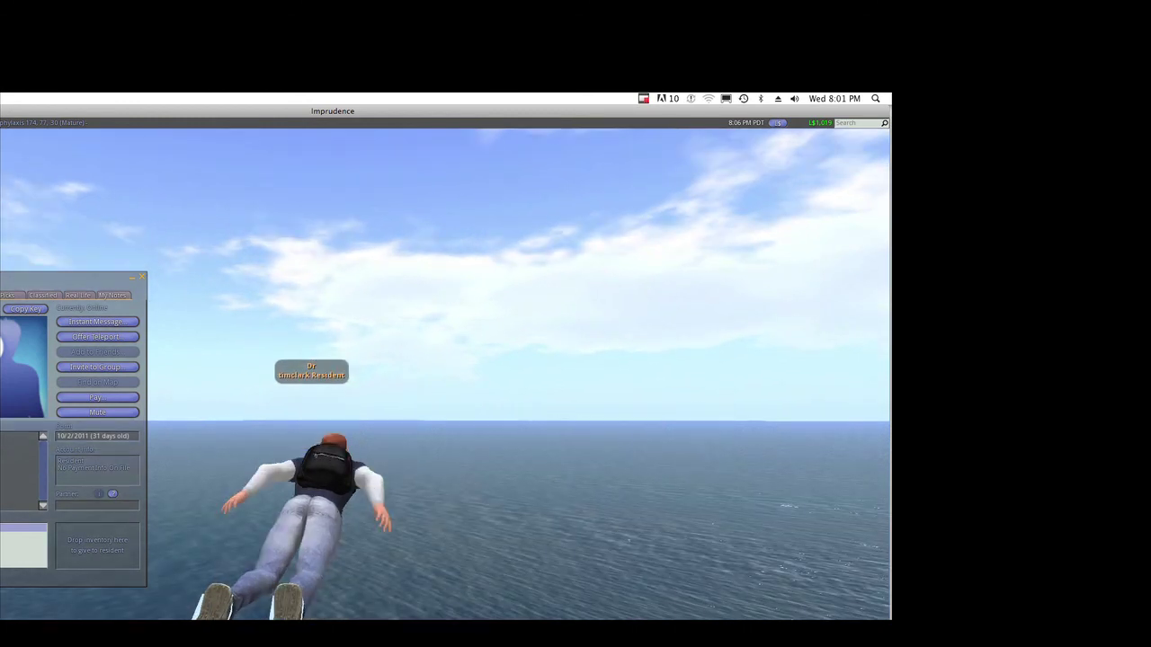
key(ctrl+w)
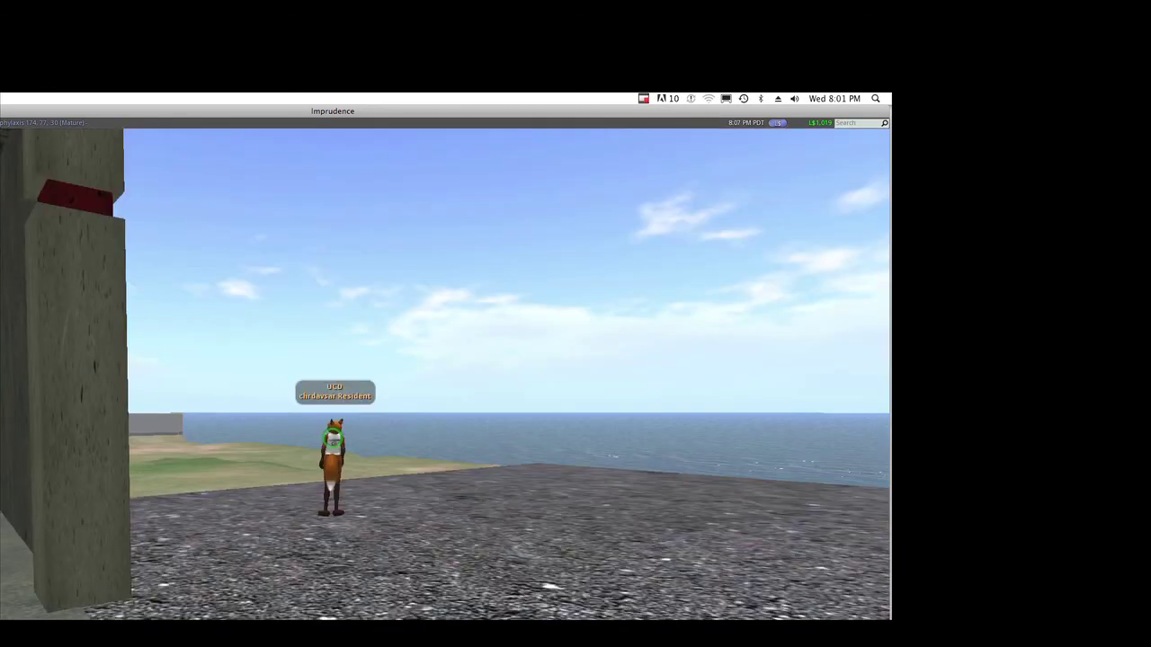
right_click(331, 449)
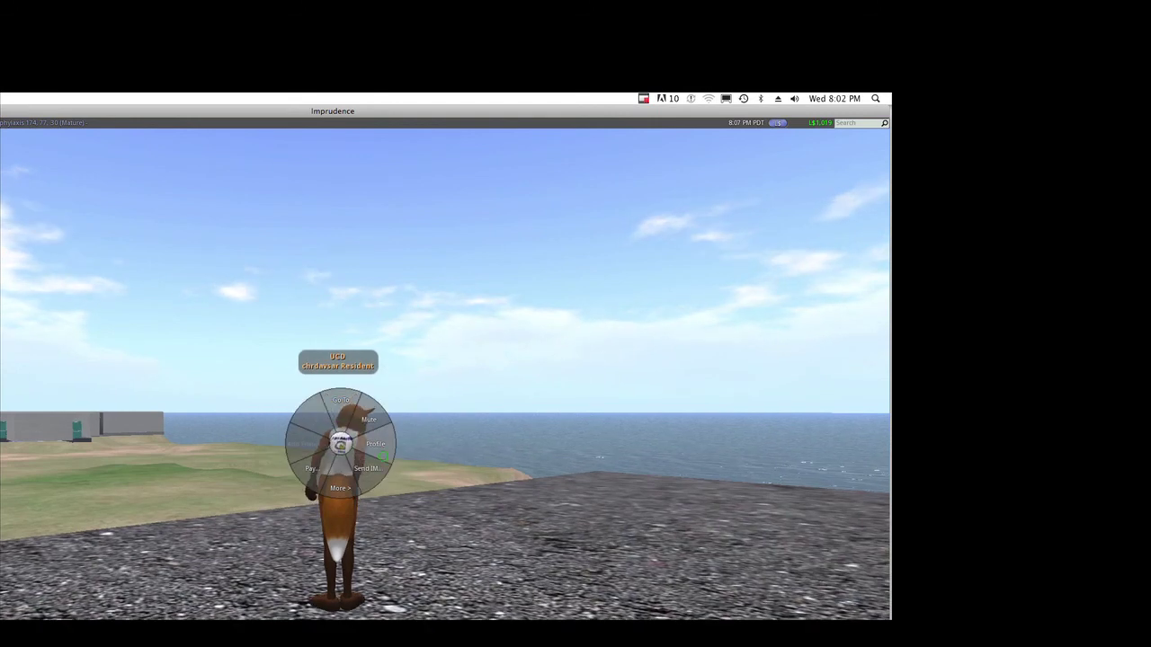
Offer the fox avatar a teleport from their profile, then close the profile.
click(376, 443)
click(404, 350)
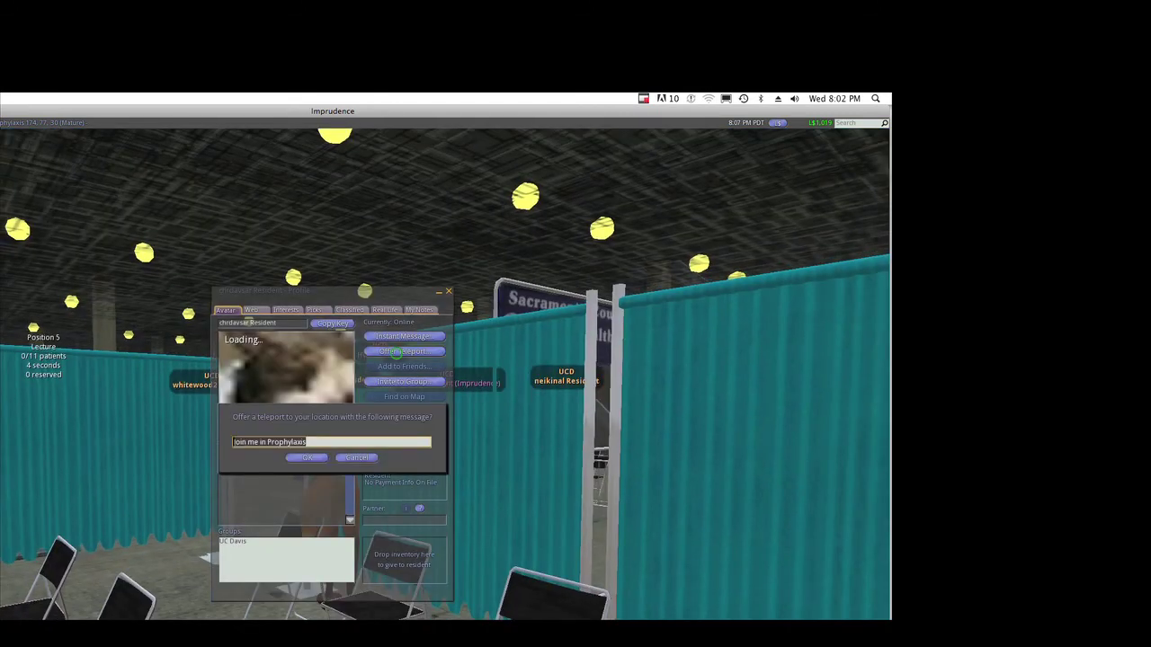
click(308, 458)
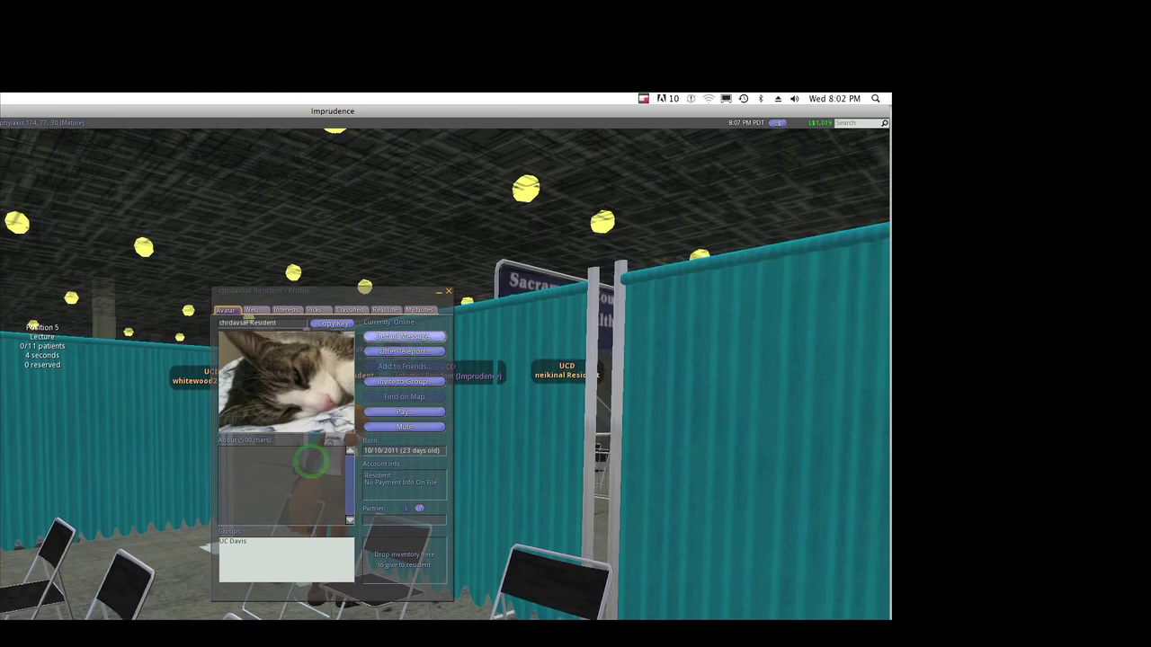
click(449, 290)
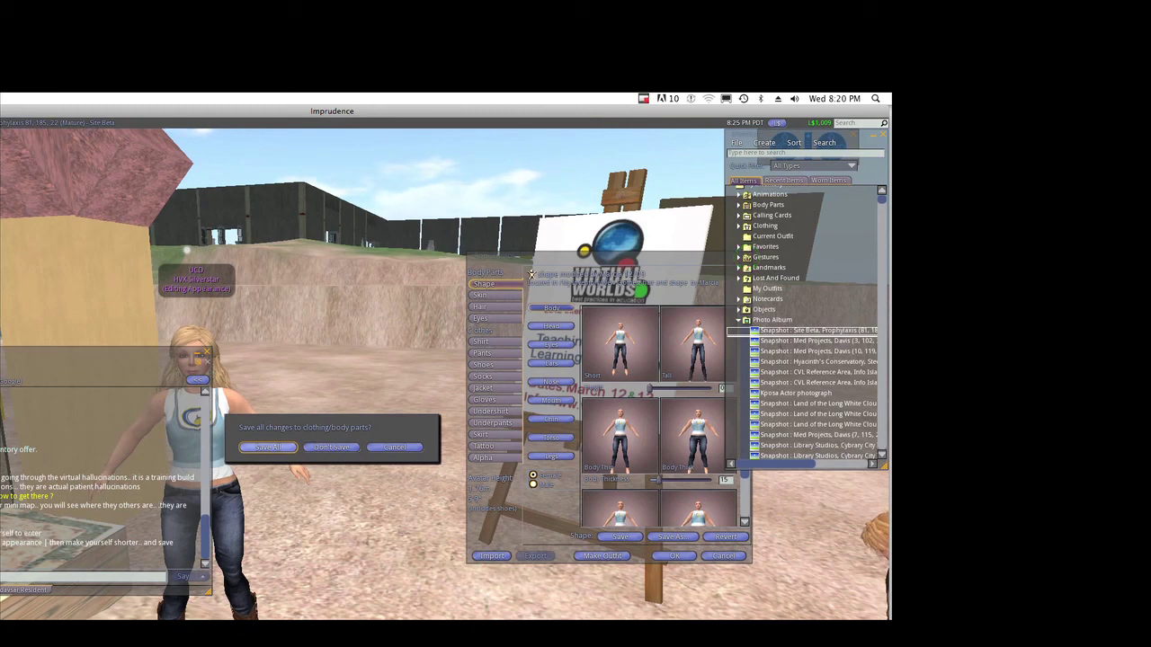
Choose Save All in the Appearance editor's save prompt.
click(266, 449)
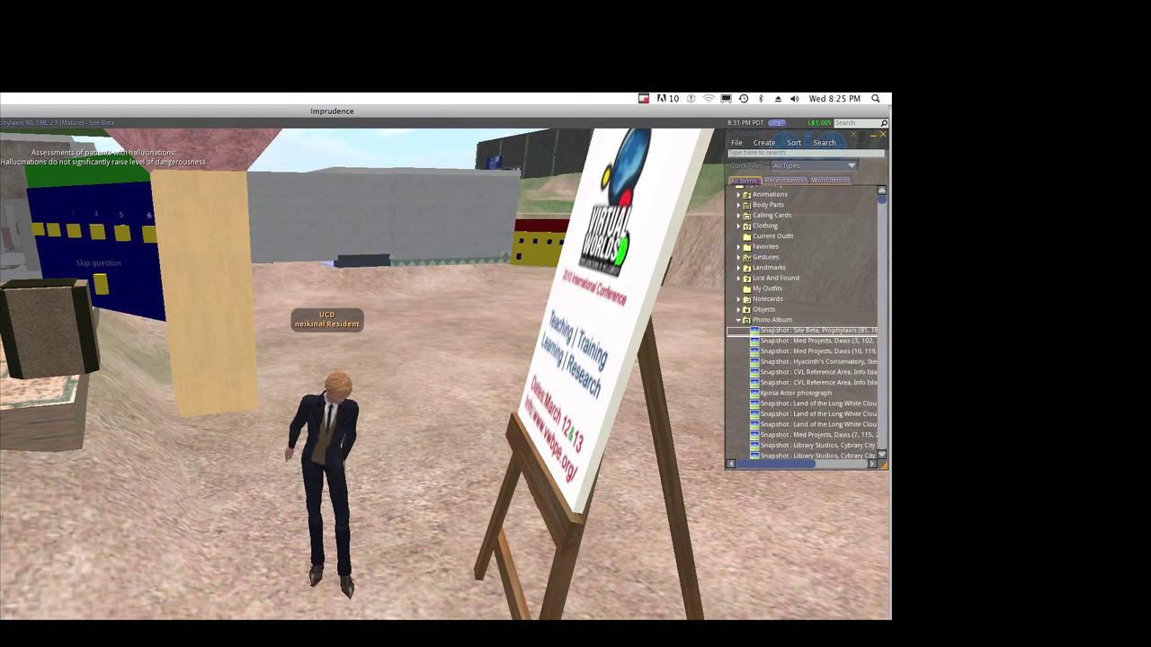
Walk the avatar with the arrow keys to the exhibit building's entrance.
key(Down)
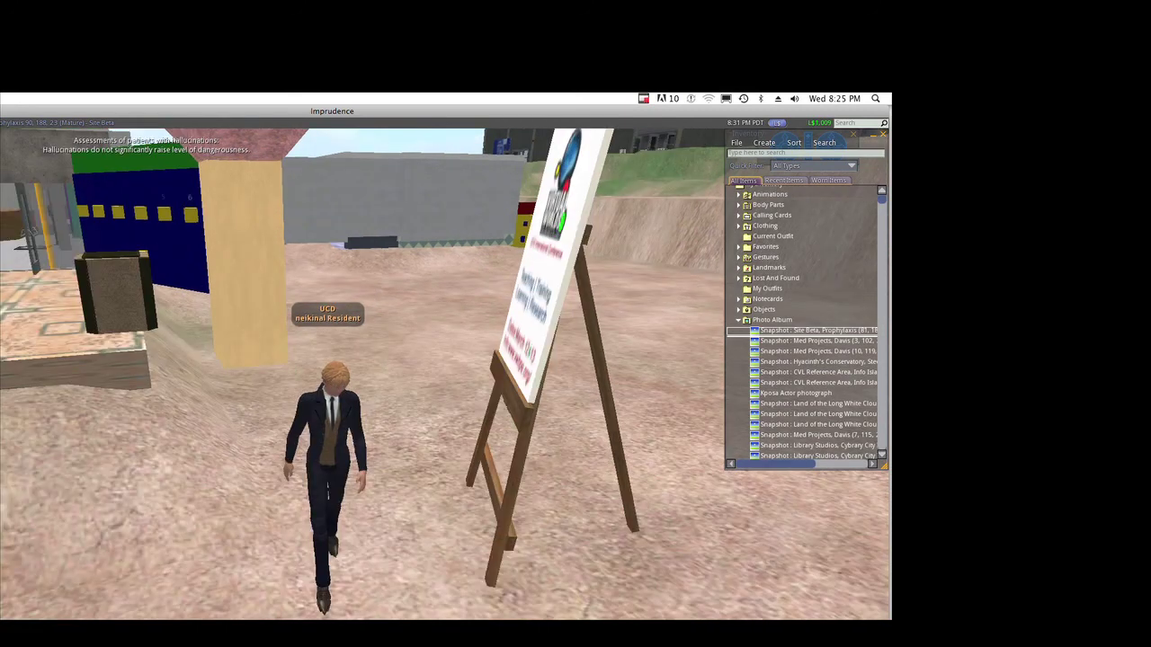
key(Down)
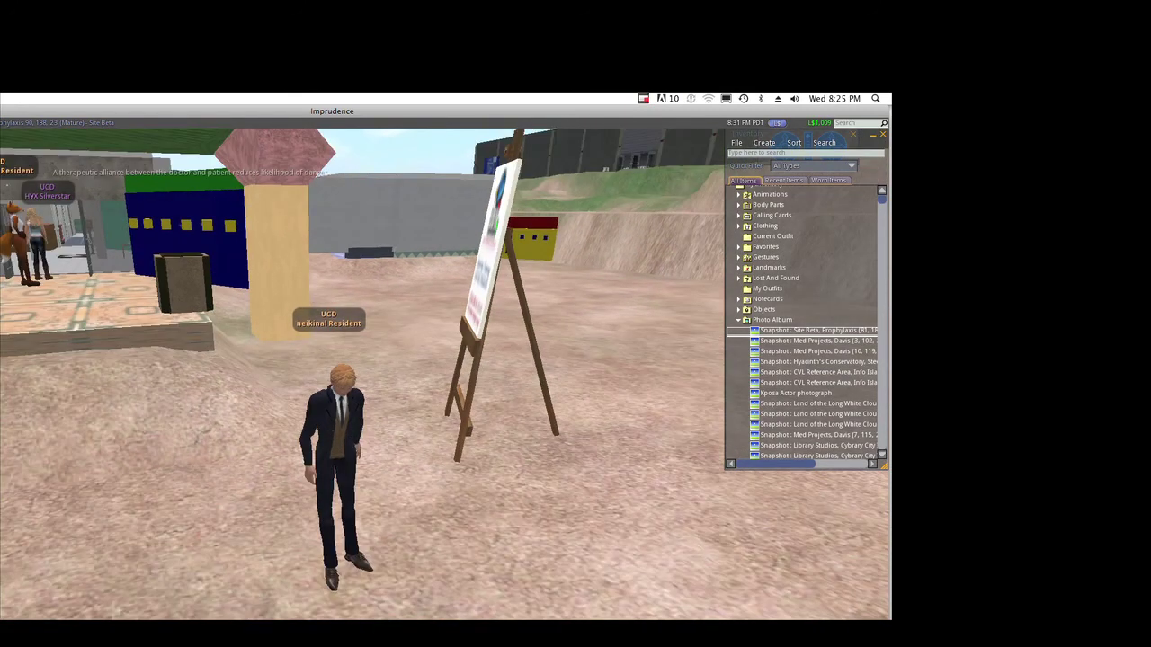
key(Down)
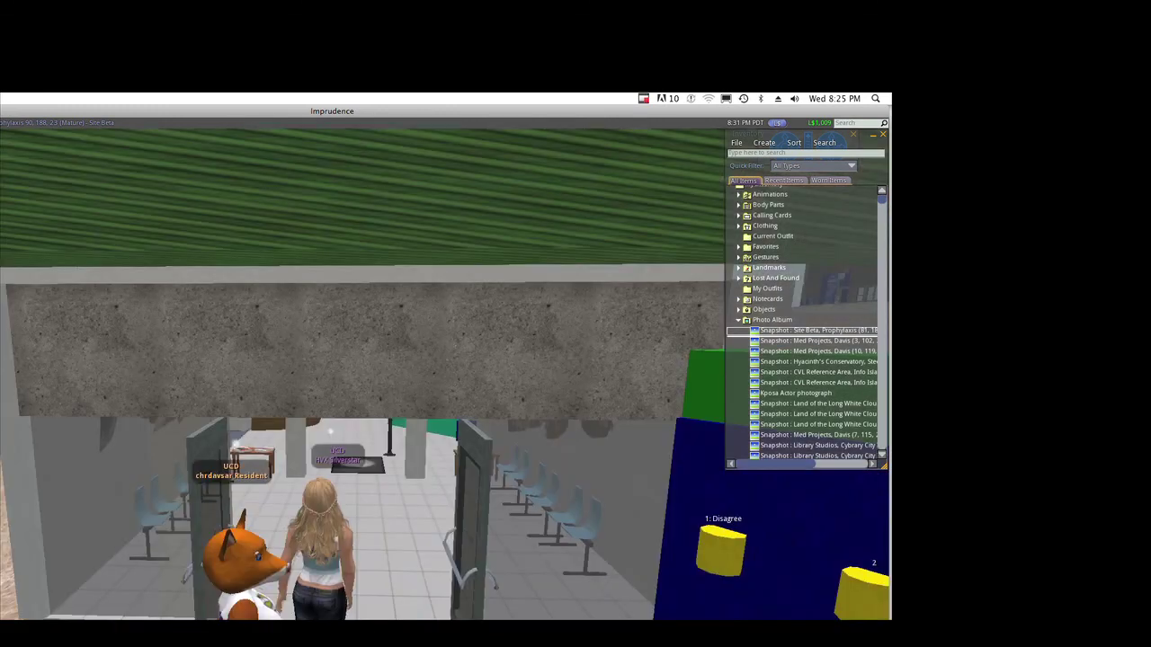
key(Up)
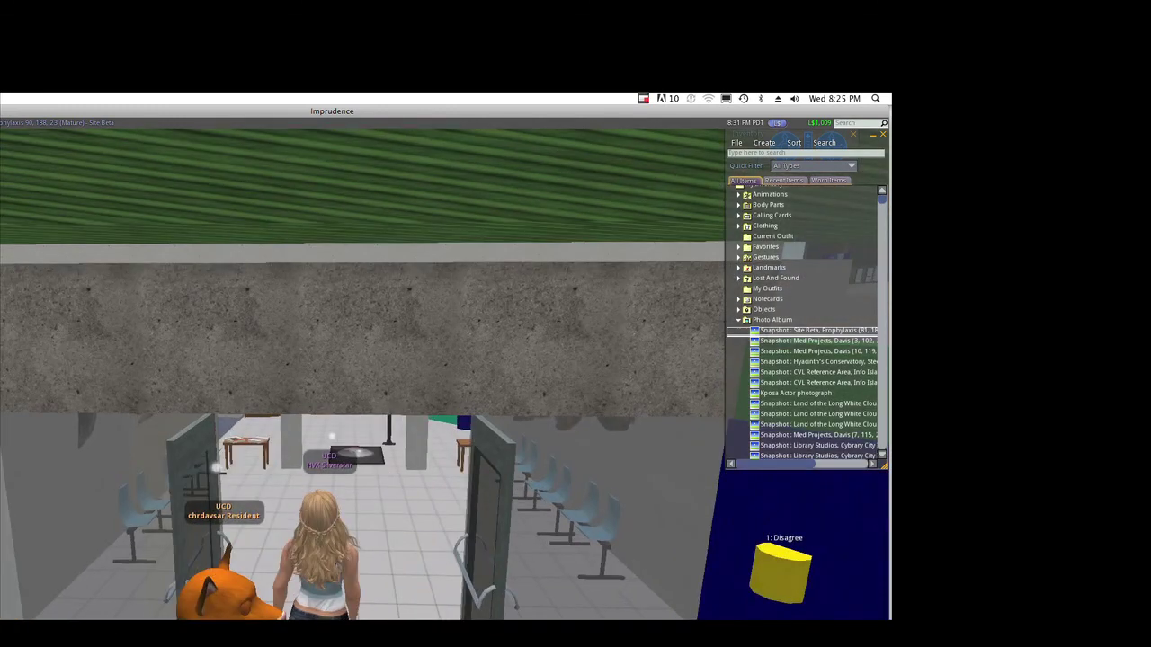
key(Left)
key(Left)
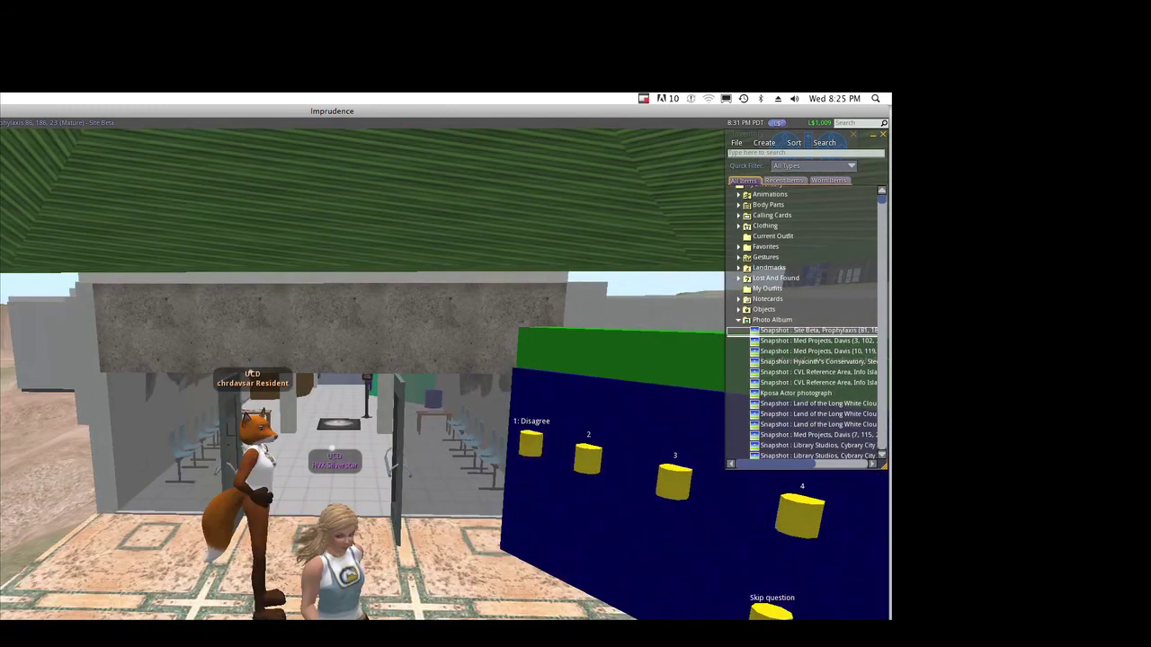
key(Up)
key(Up)
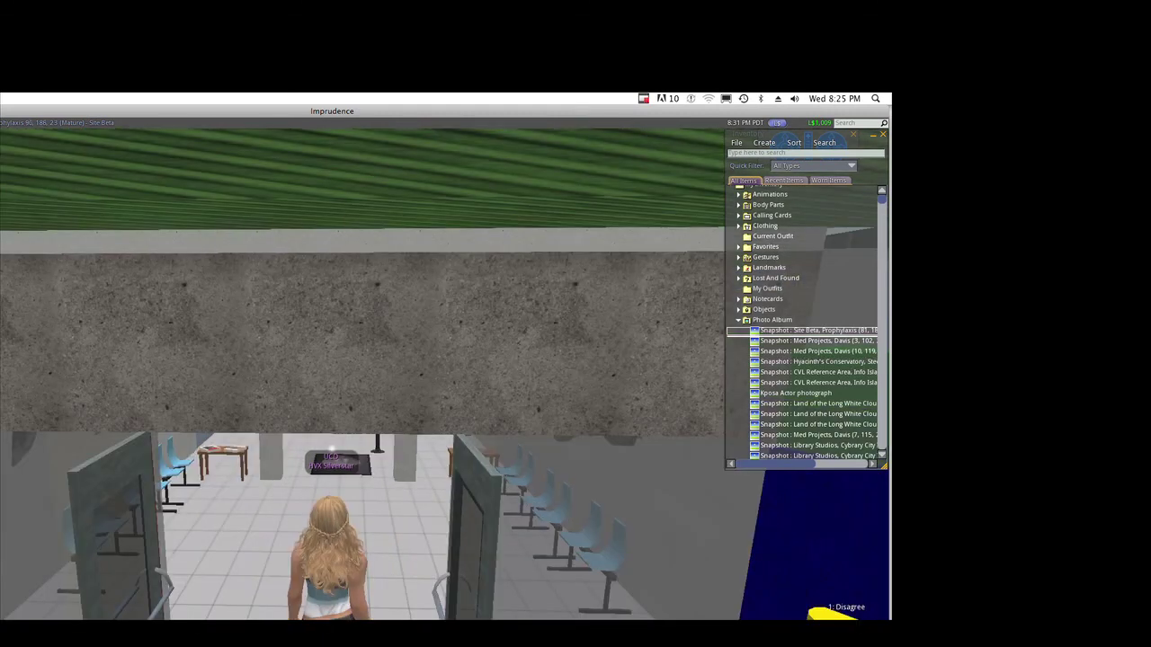
key(Up)
key(Up)
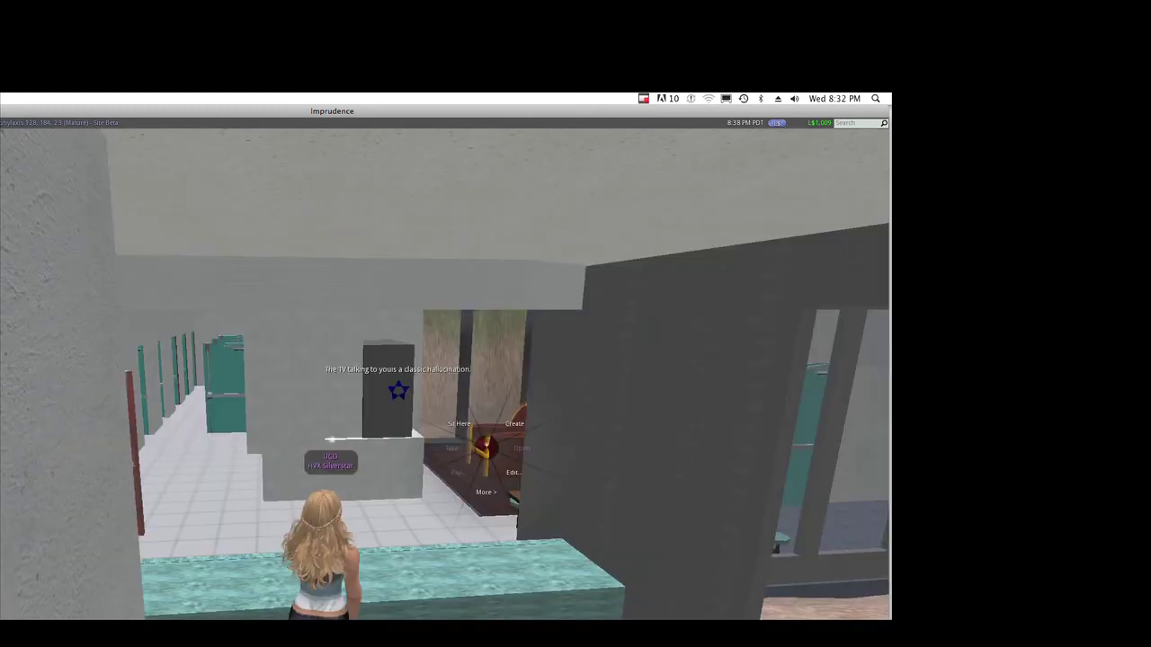
Inspect the action menus of the TV, the gun display and the yellow spotlight.
click(486, 447)
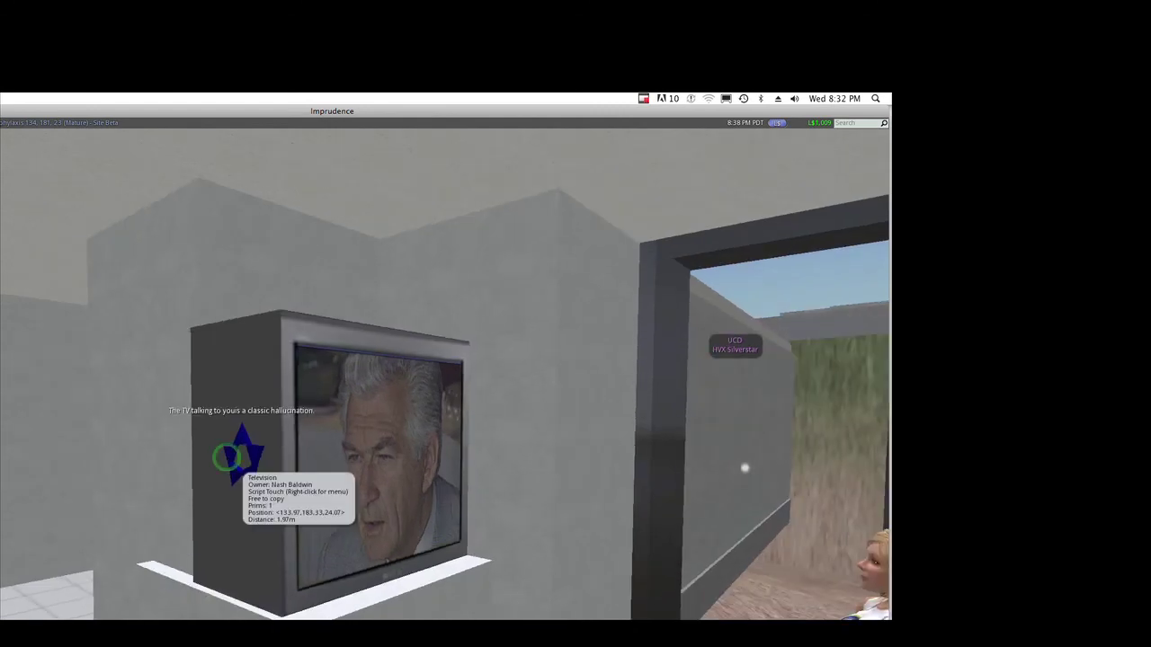
right_click(226, 456)
click(236, 460)
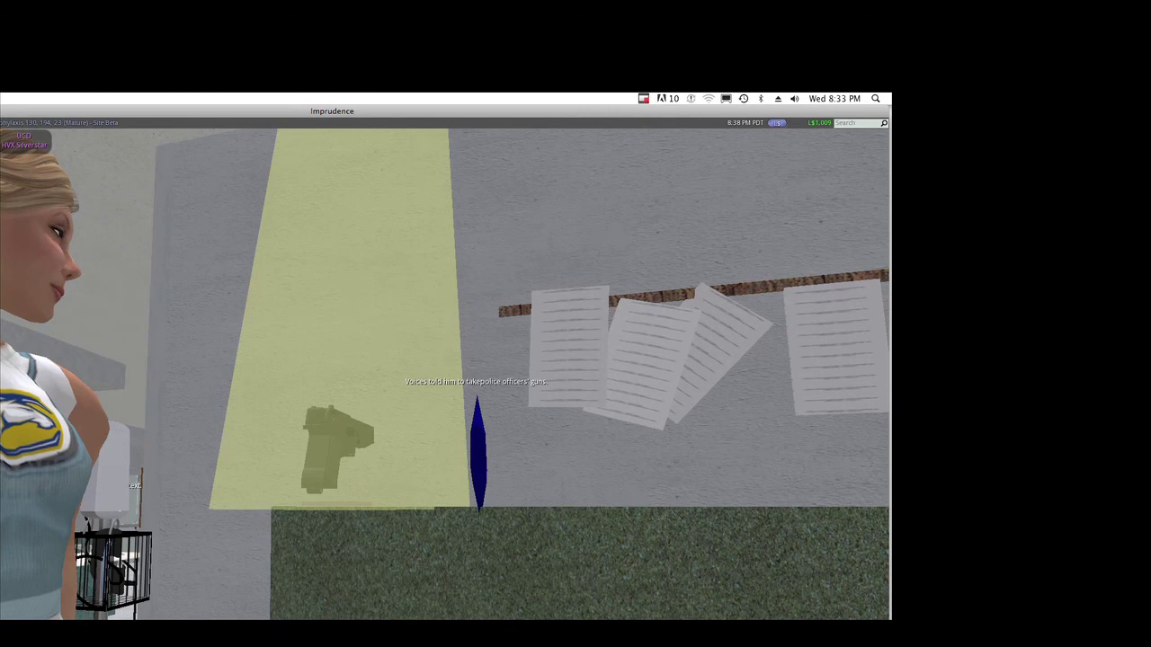
right_click(331, 438)
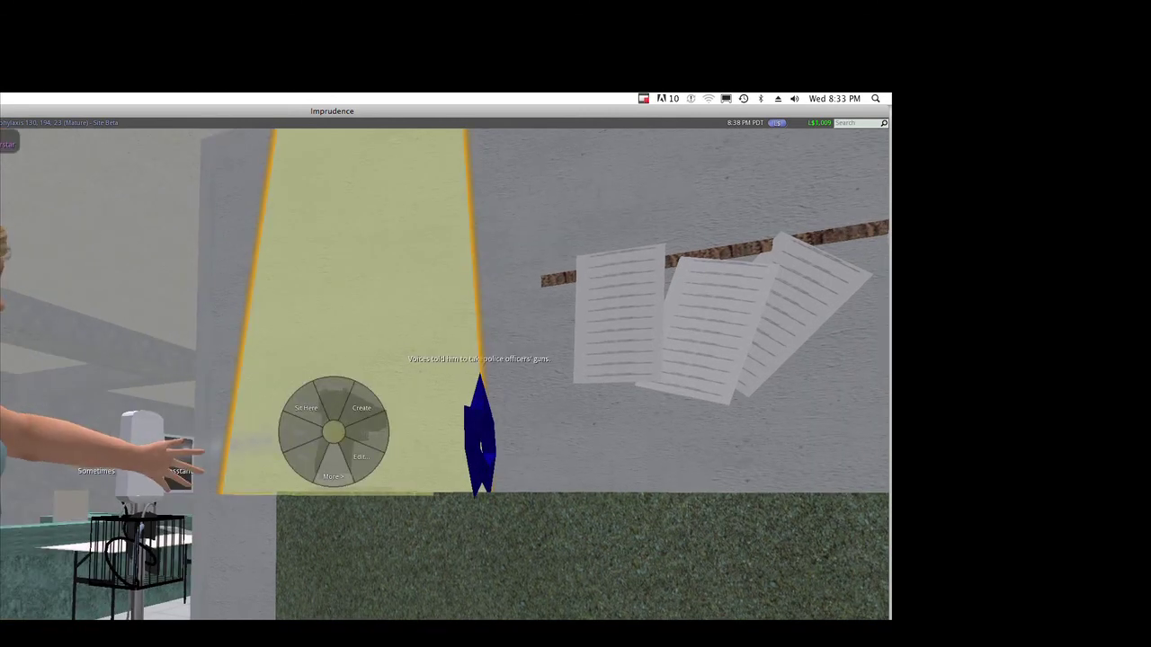
click(333, 431)
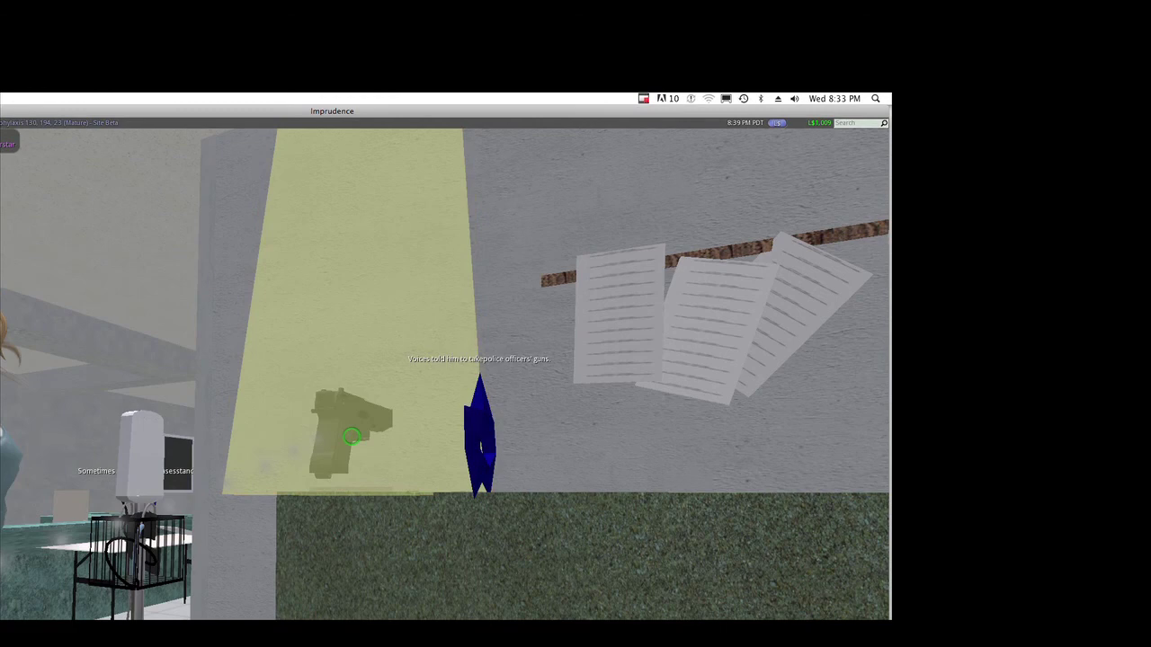
mouse_move(352, 437)
mouse_down()
mouse_move(332, 438)
mouse_move(360, 441)
mouse_up()
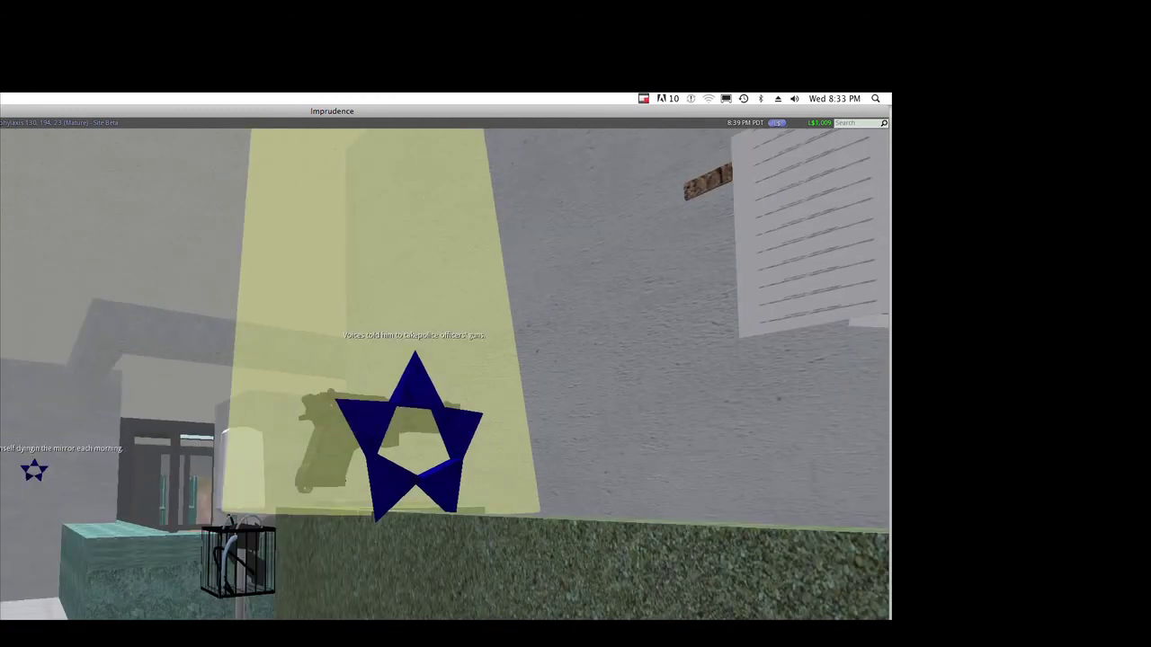
right_click(325, 451)
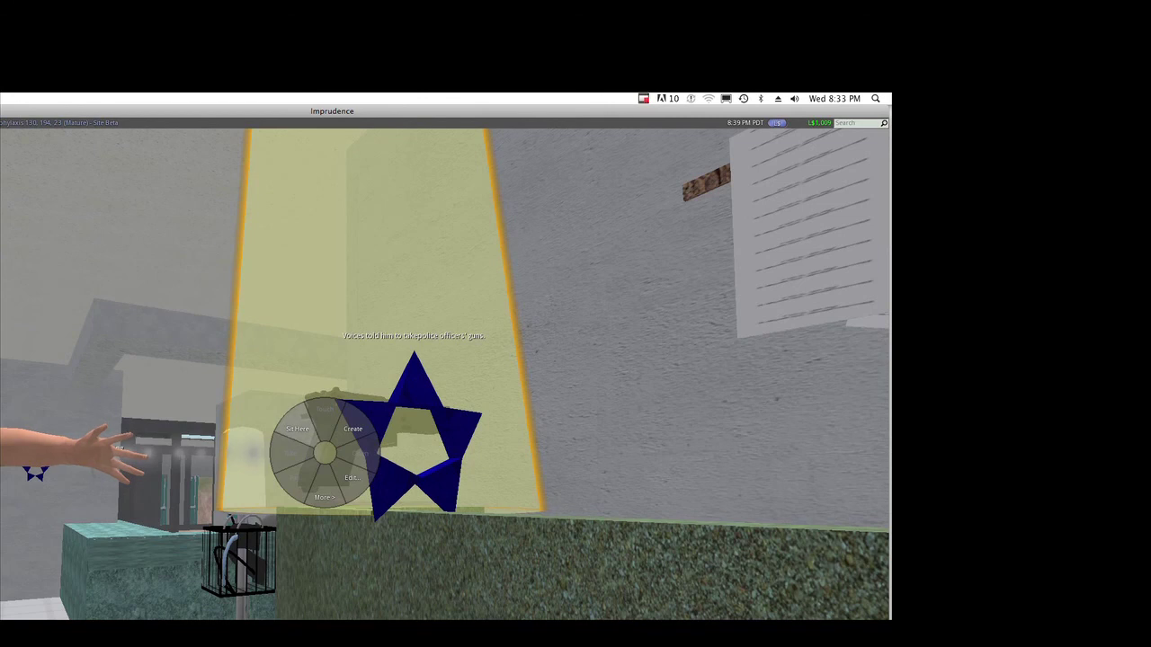
click(365, 412)
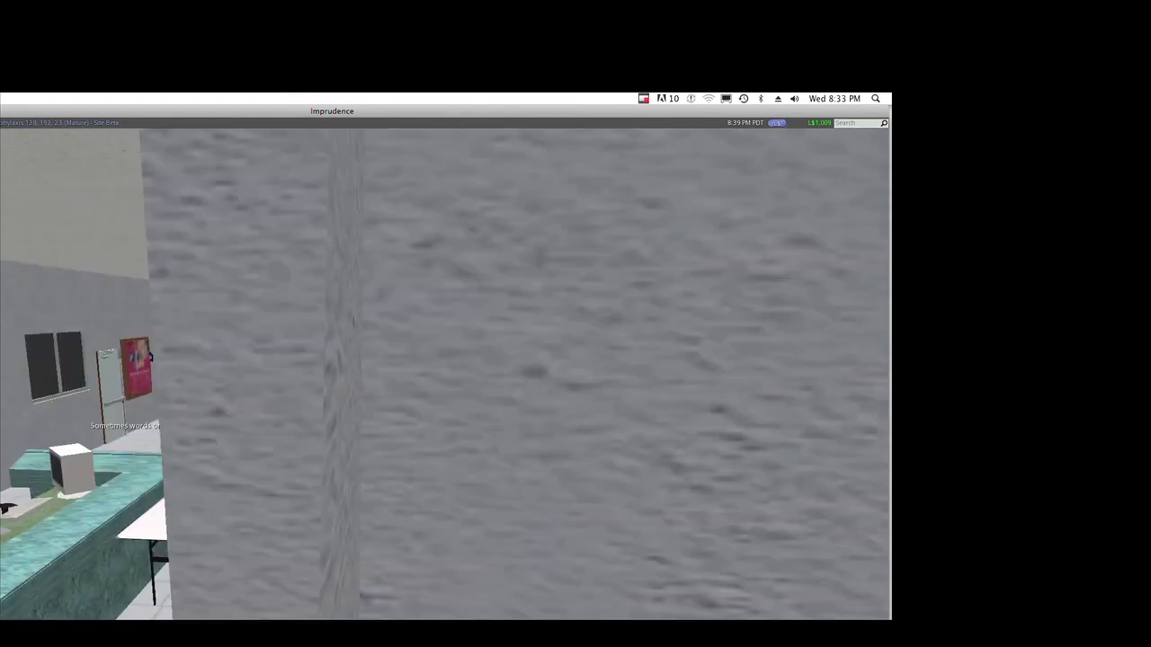
Walk through the doorway to the Partnerships for Recovery poster and touch the blue star beside it.
key(Up)
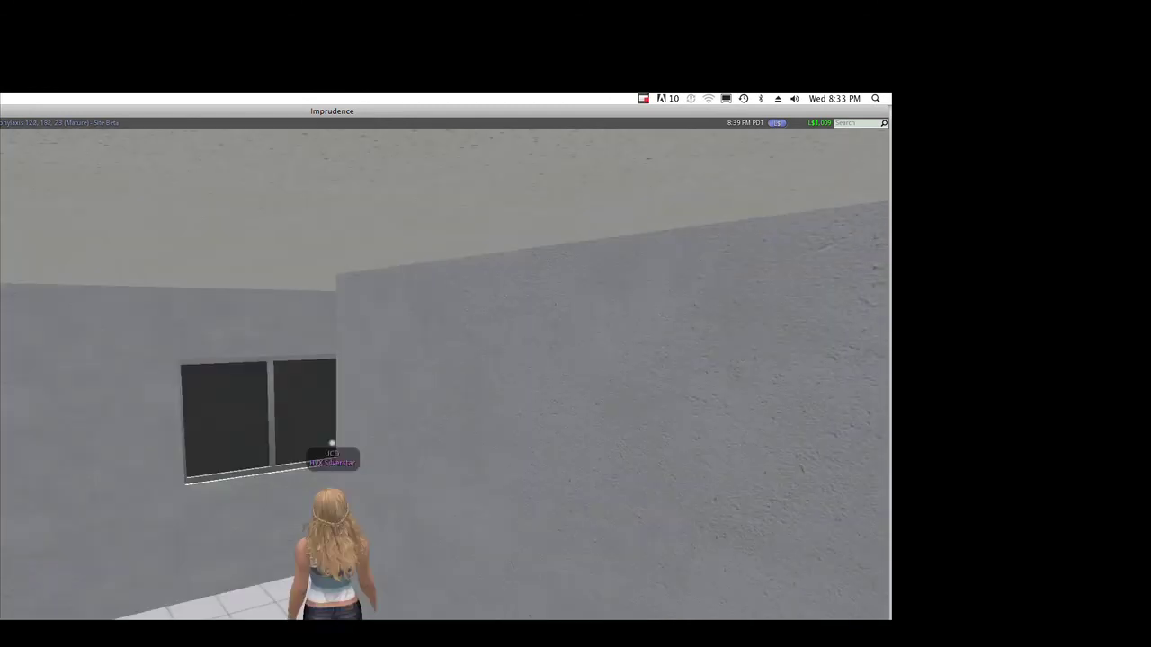
key(Left)
key(Up)
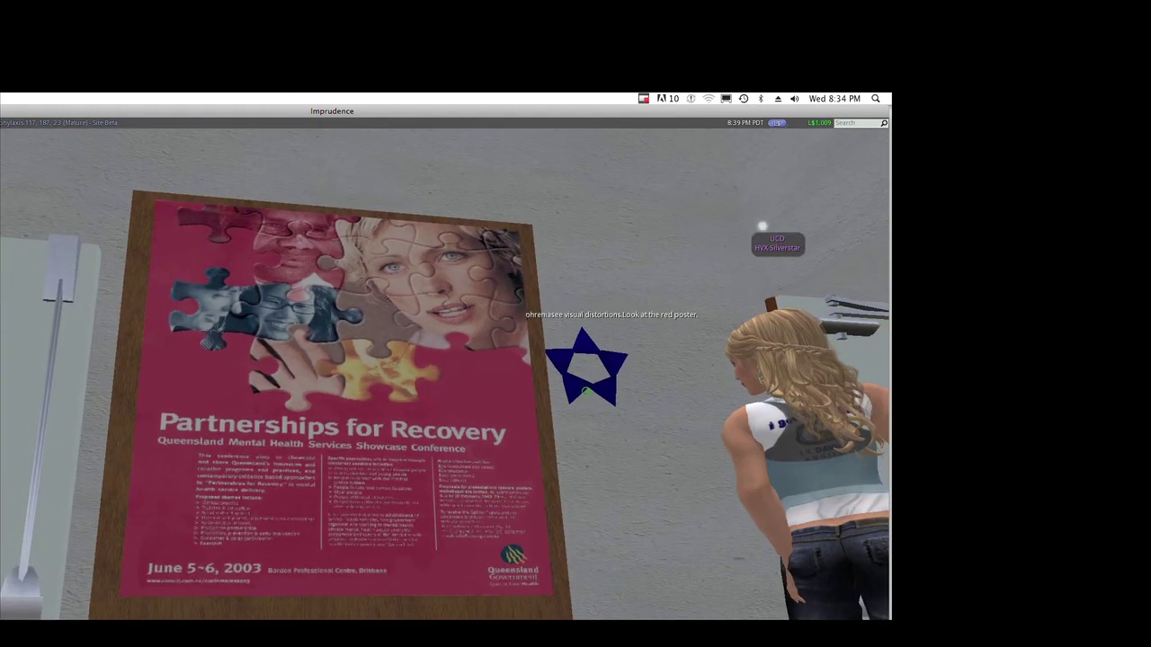
click(586, 393)
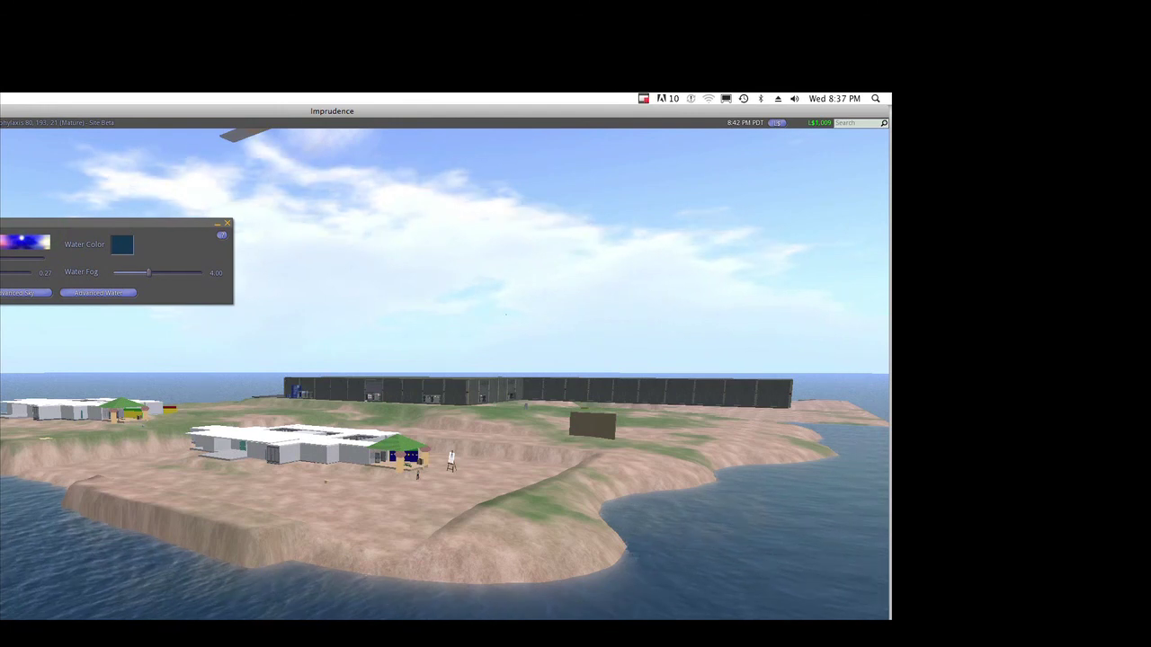
In Advanced Sky settings, raise the Ambient light and adjust the star brightness.
click(25, 293)
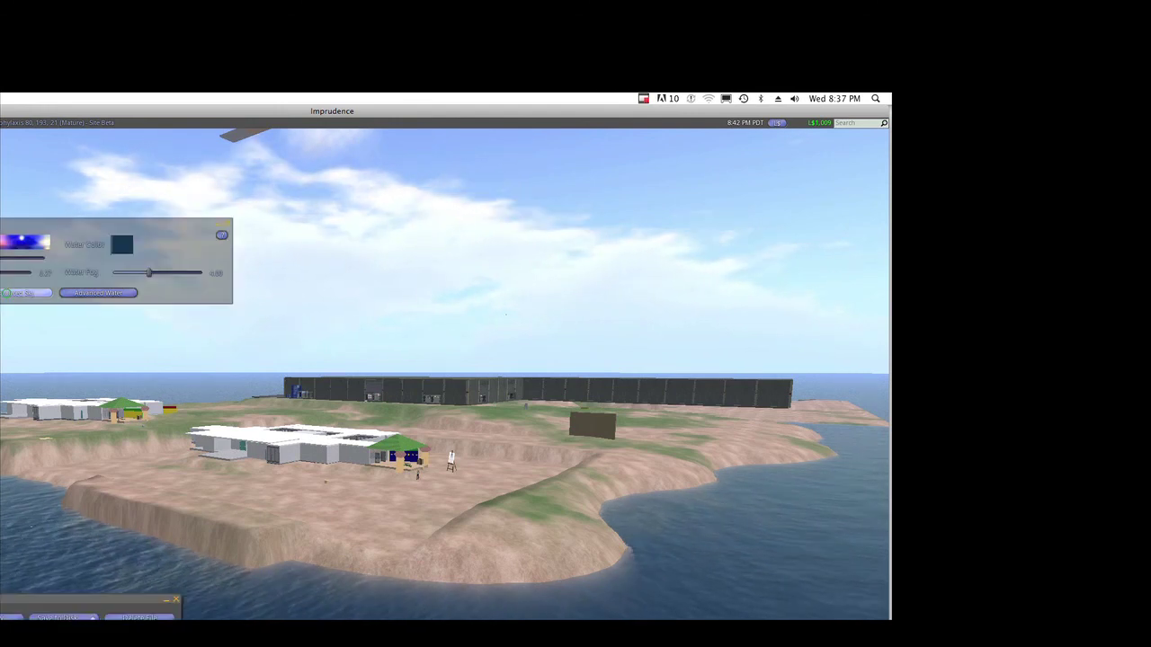
mouse_move(59, 600)
mouse_down()
mouse_move(58, 189)
mouse_move(34, 196)
mouse_up()
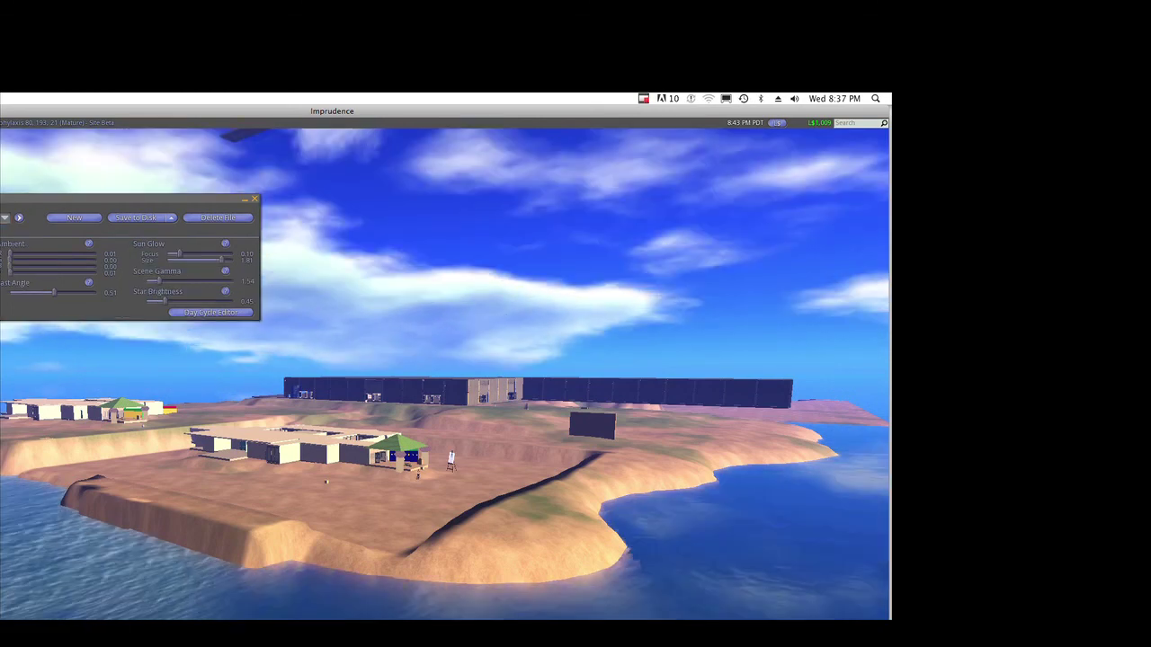
mouse_move(20, 261)
mouse_down()
mouse_move(65, 254)
mouse_move(16, 257)
mouse_up()
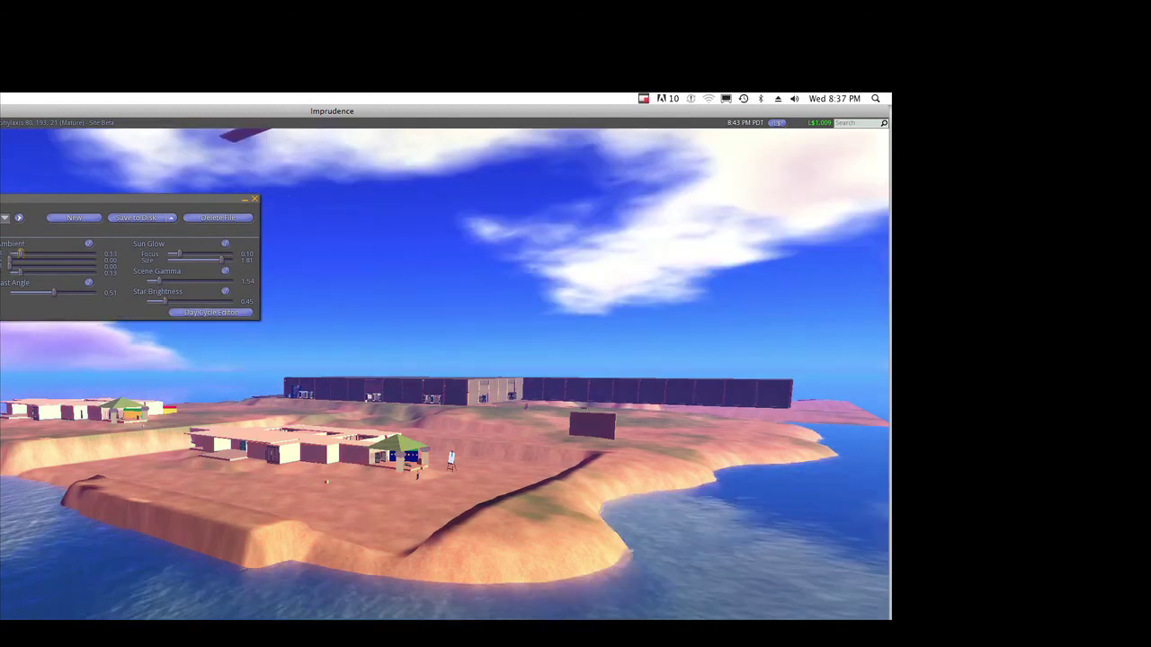
click(183, 301)
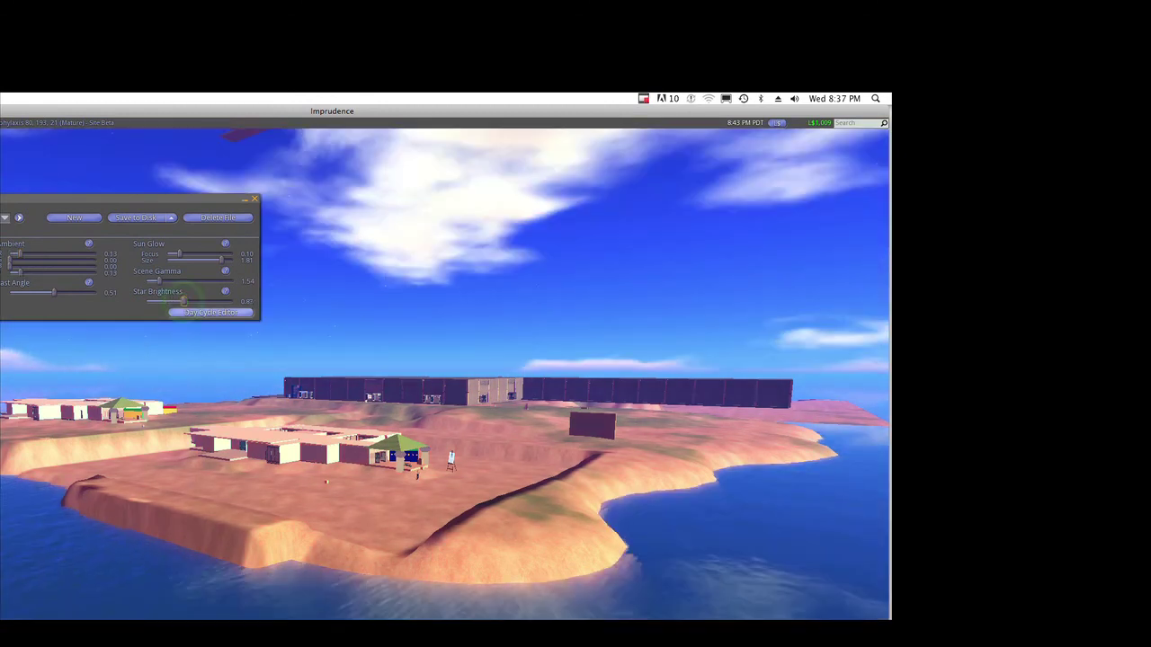
Set the Day Cycle time to night, then close the sky and water settings.
click(171, 312)
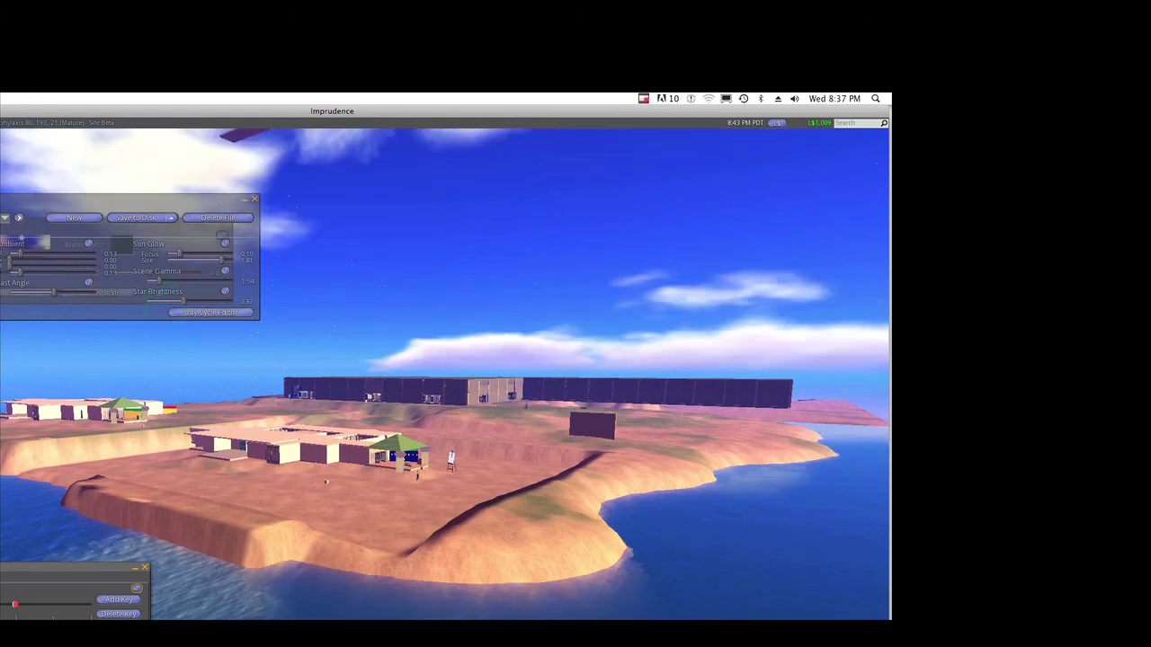
click(5, 593)
click(25, 589)
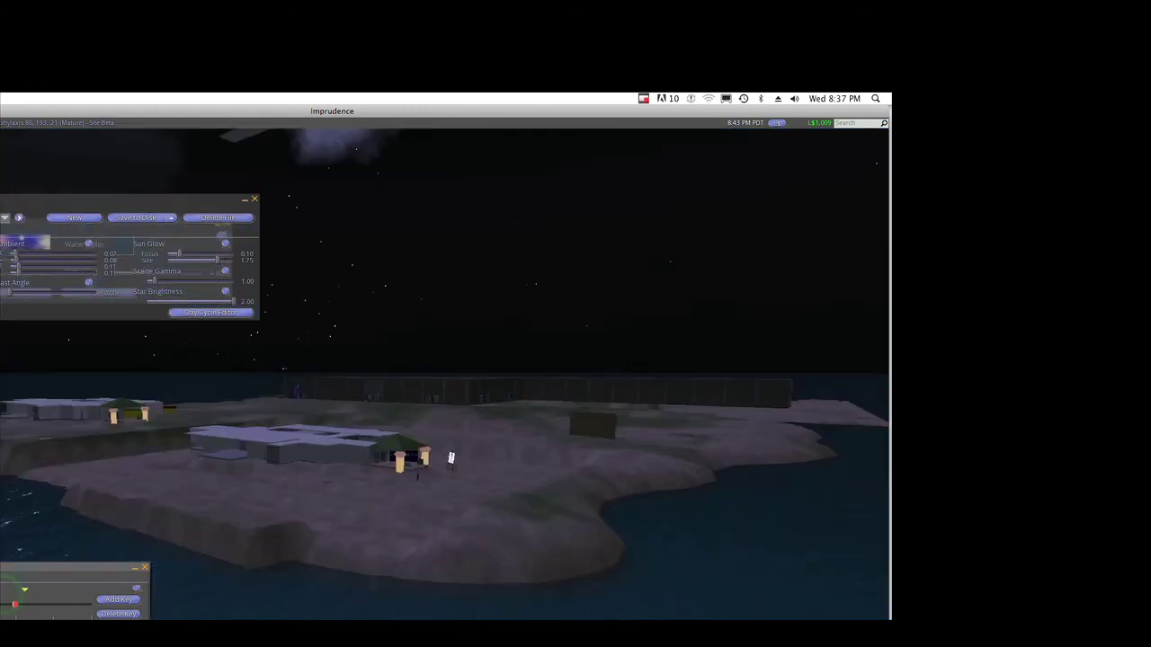
click(37, 589)
click(33, 588)
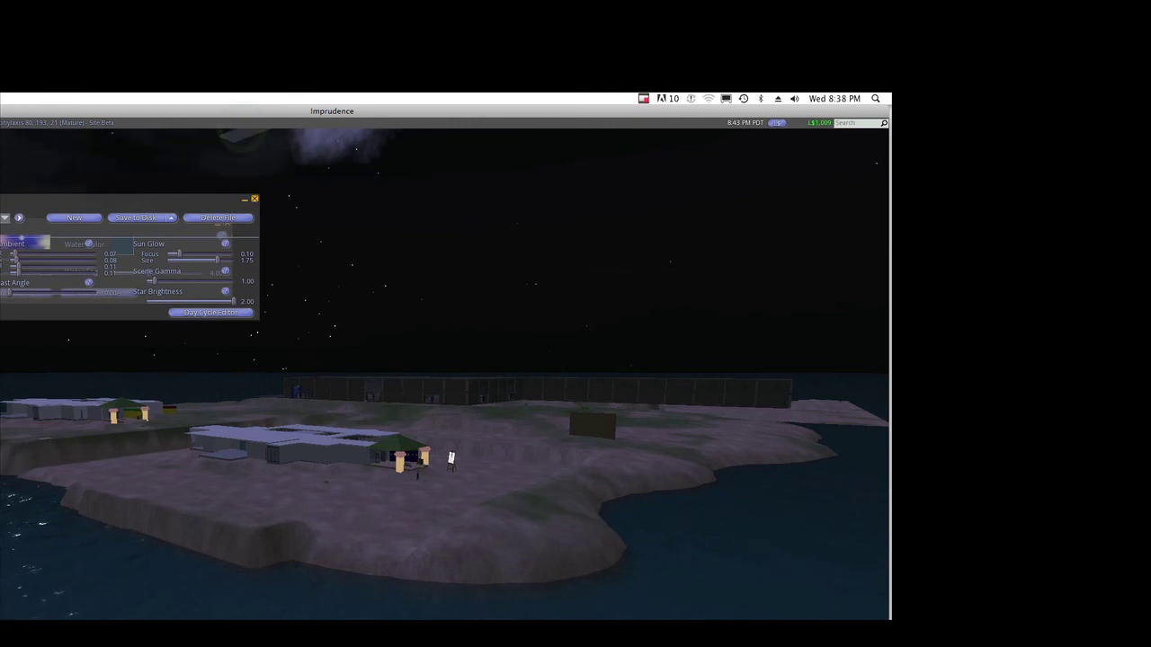
click(254, 199)
click(226, 223)
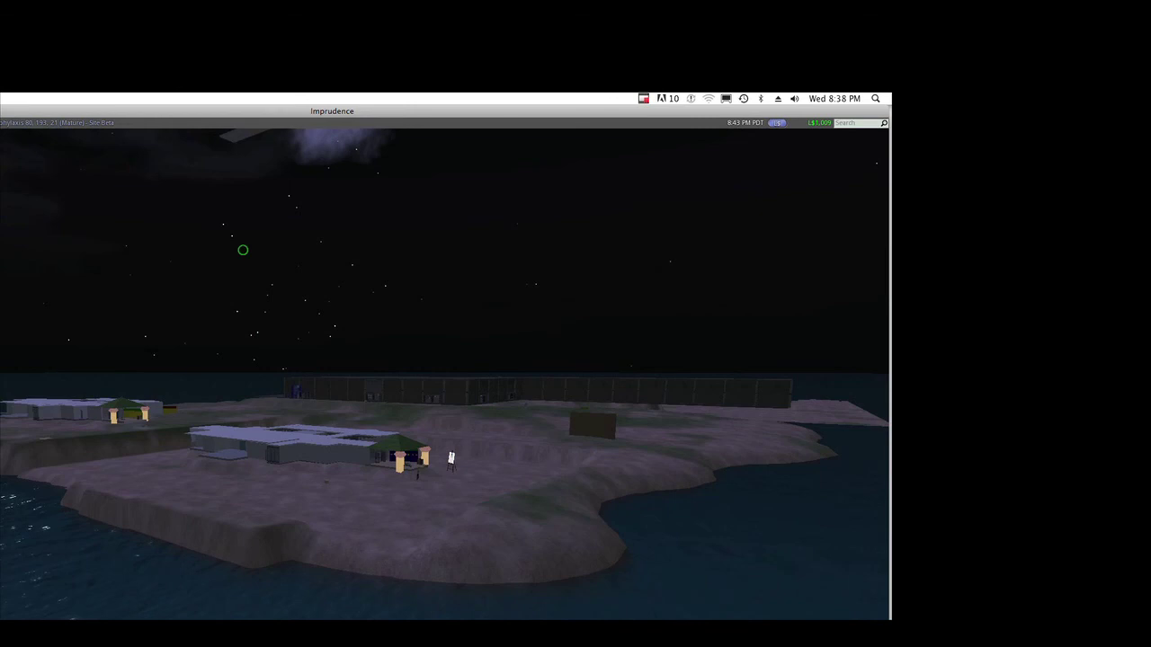
Orbit and zoom the view across the night island to the Med Projects display panels.
click(328, 367)
click(331, 439)
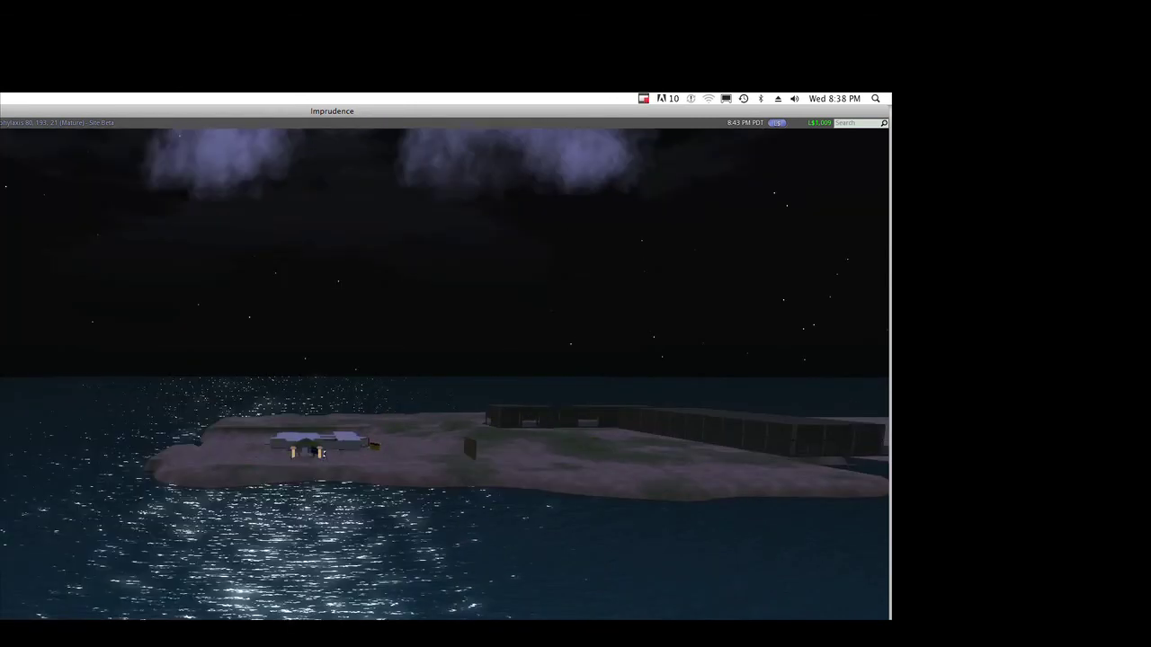
alt+click(331, 439)
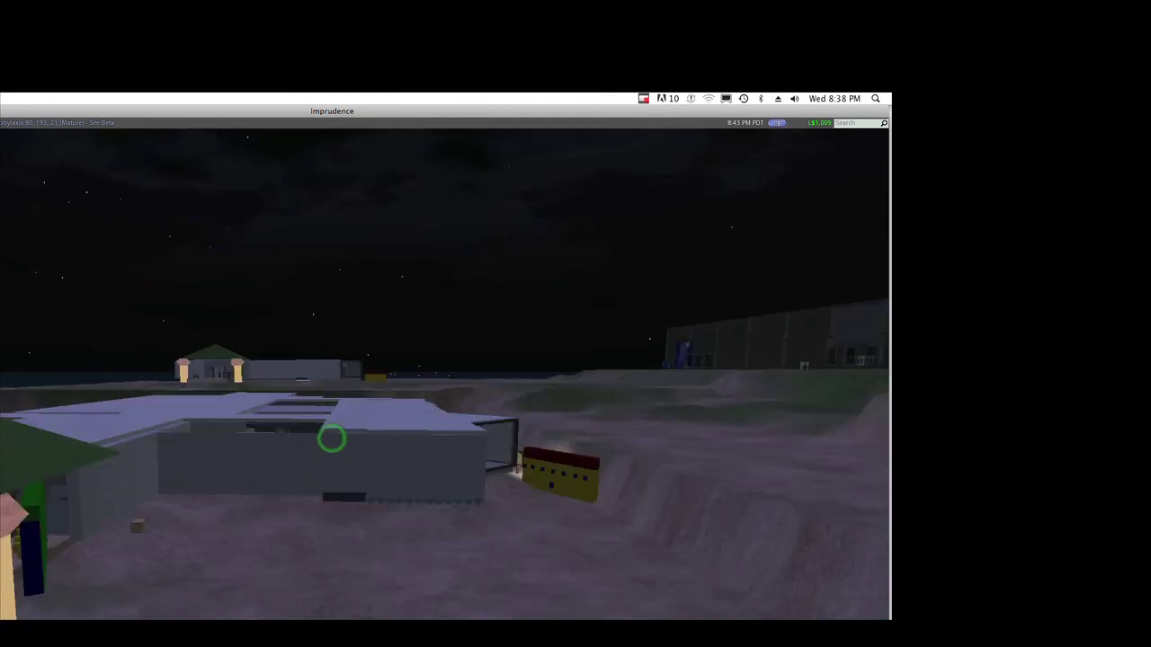
alt+click(331, 439)
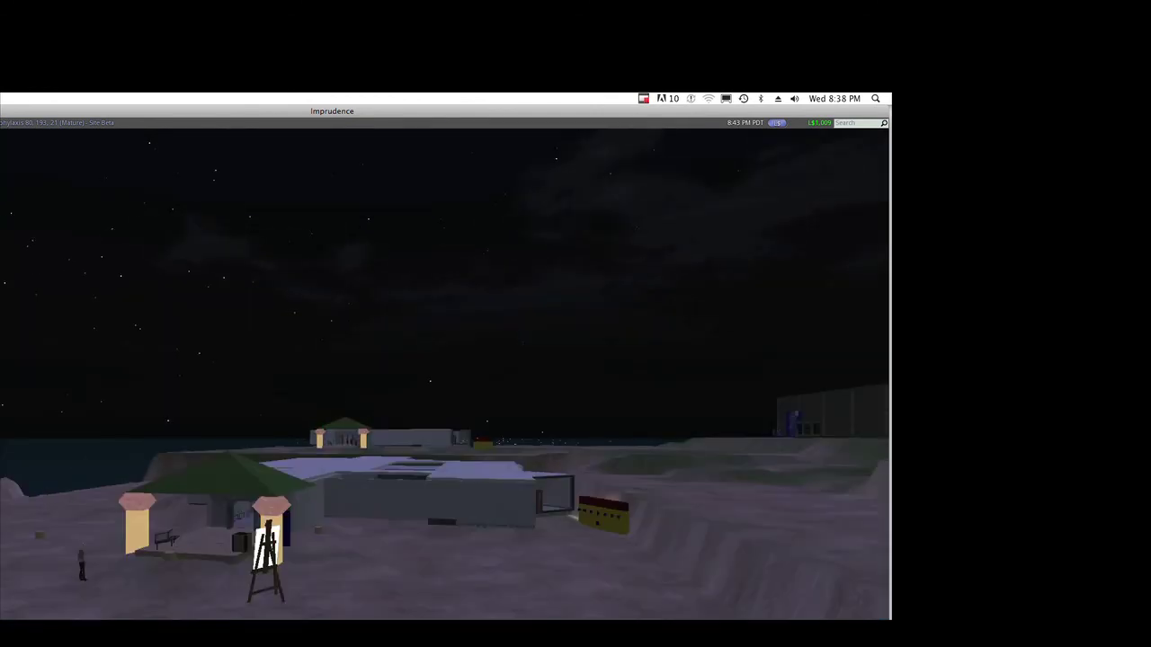
drag(566, 504, 331, 439)
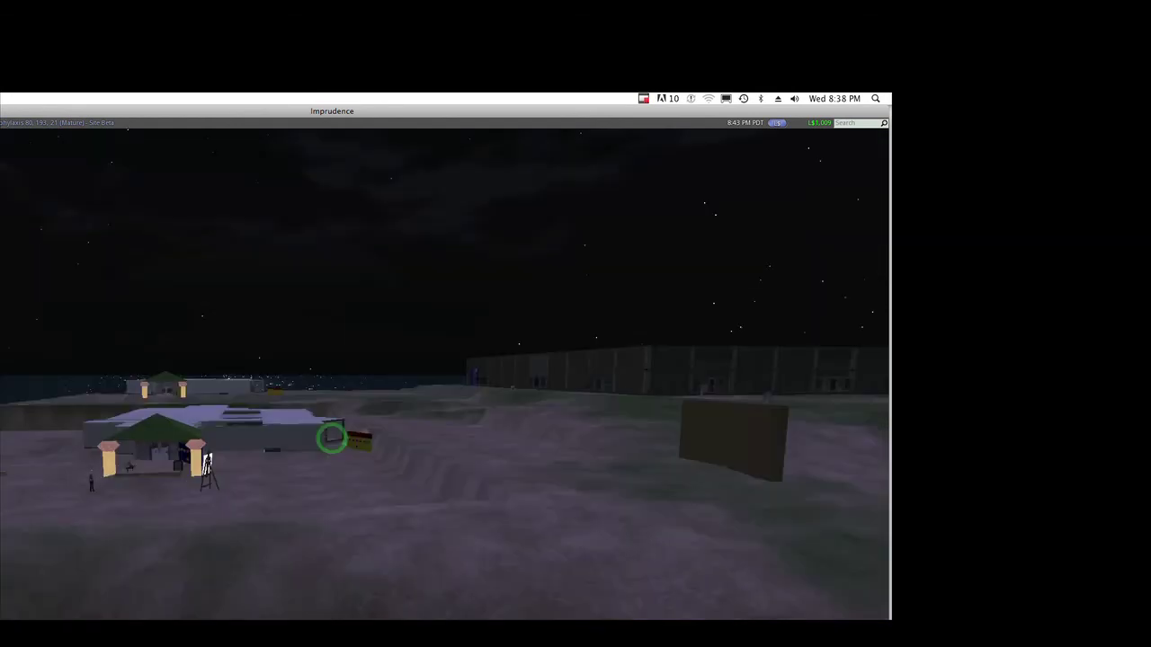
scroll(331, 439, down, 3)
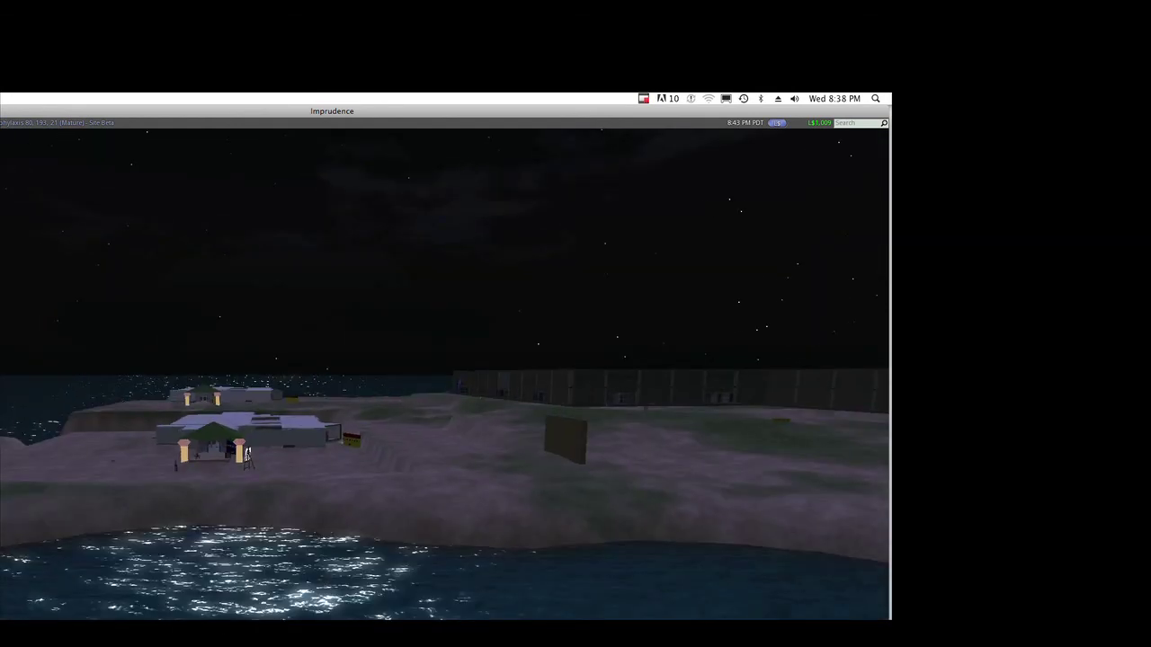
drag(247, 455, 330, 439)
scroll(331, 439, up, 5)
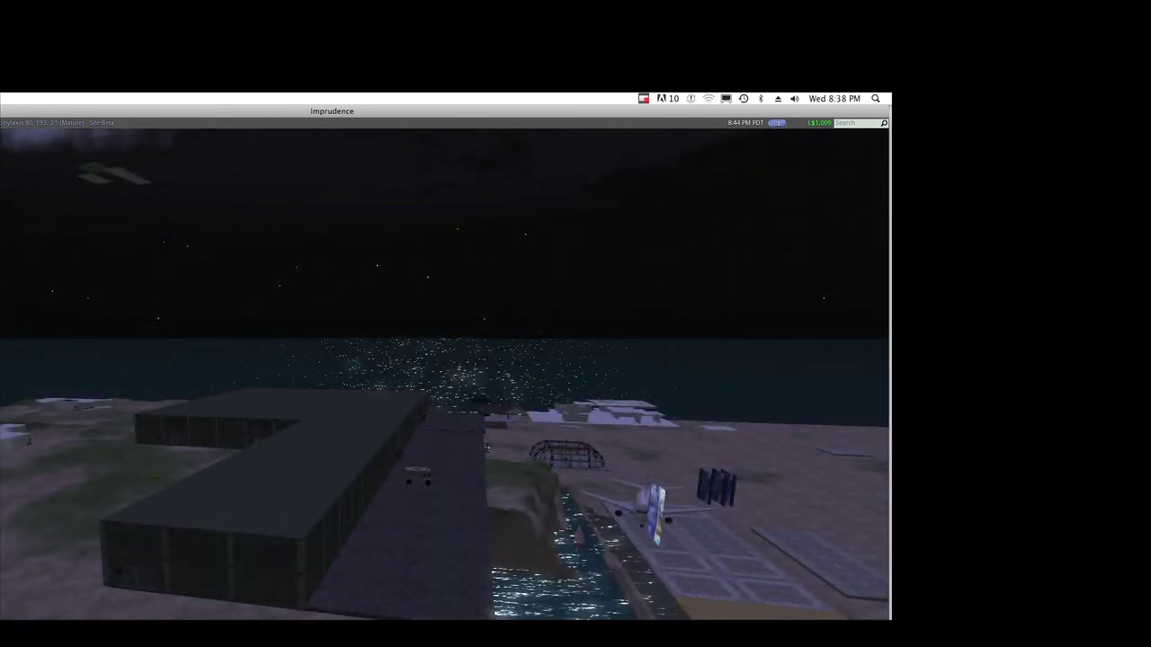
drag(486, 447, 332, 441)
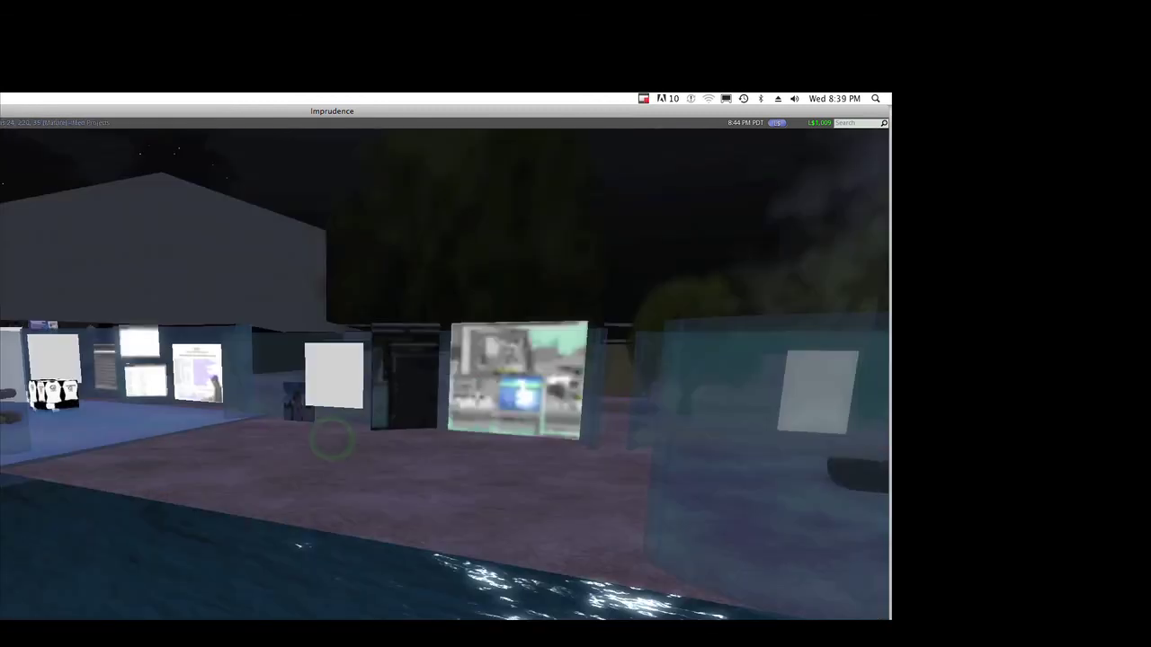
scroll(332, 440, up, 3)
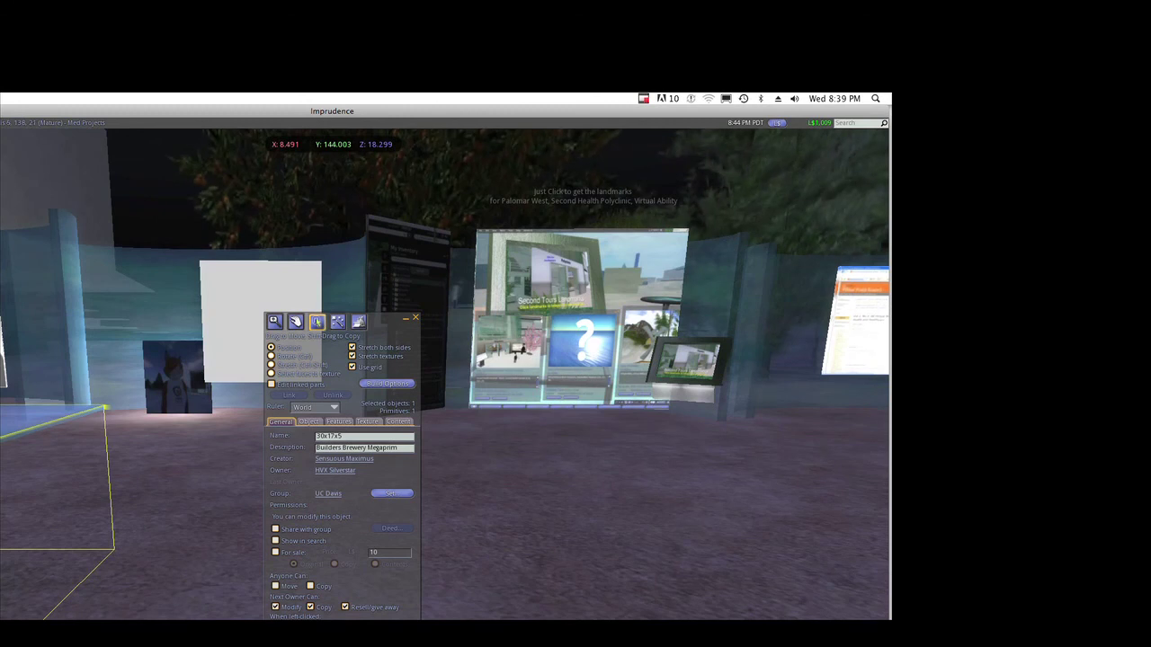
Check the floor prim's position and size, then orbit to an aerial view of the build.
key(ctrl+1)
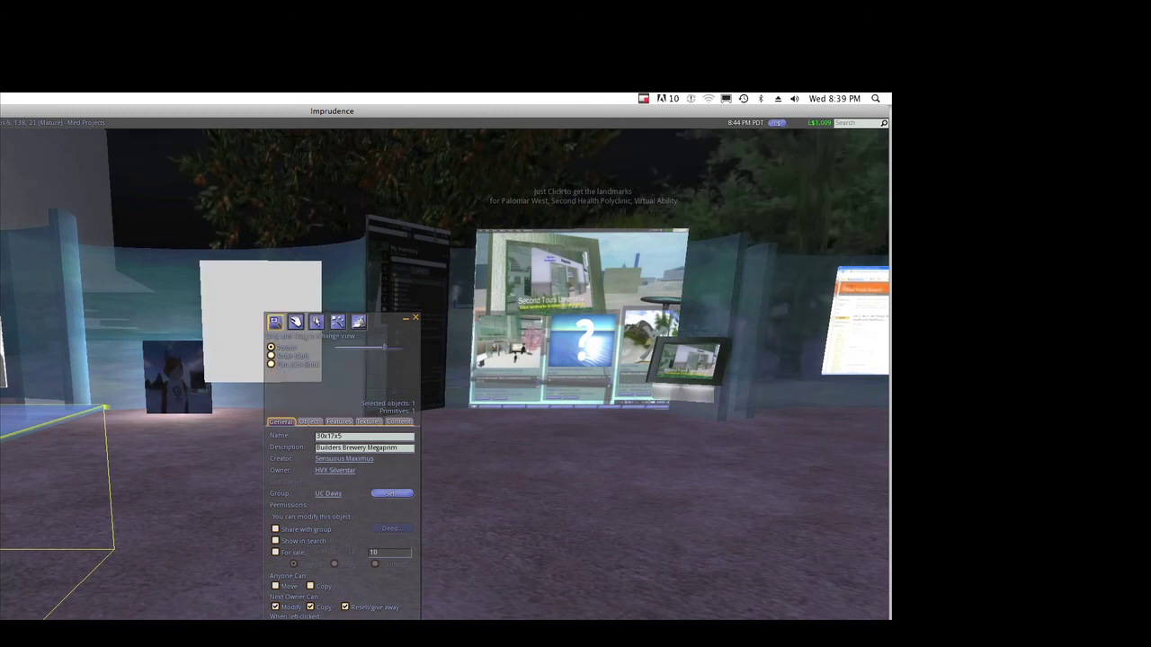
key(ctrl+3)
click(307, 421)
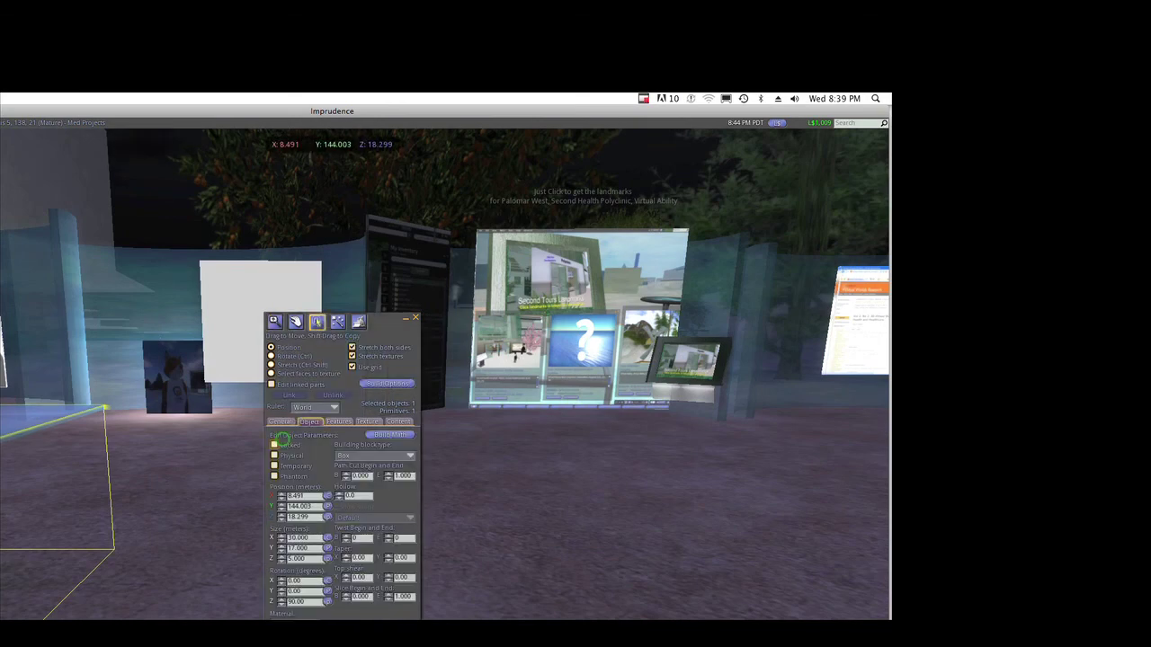
click(280, 421)
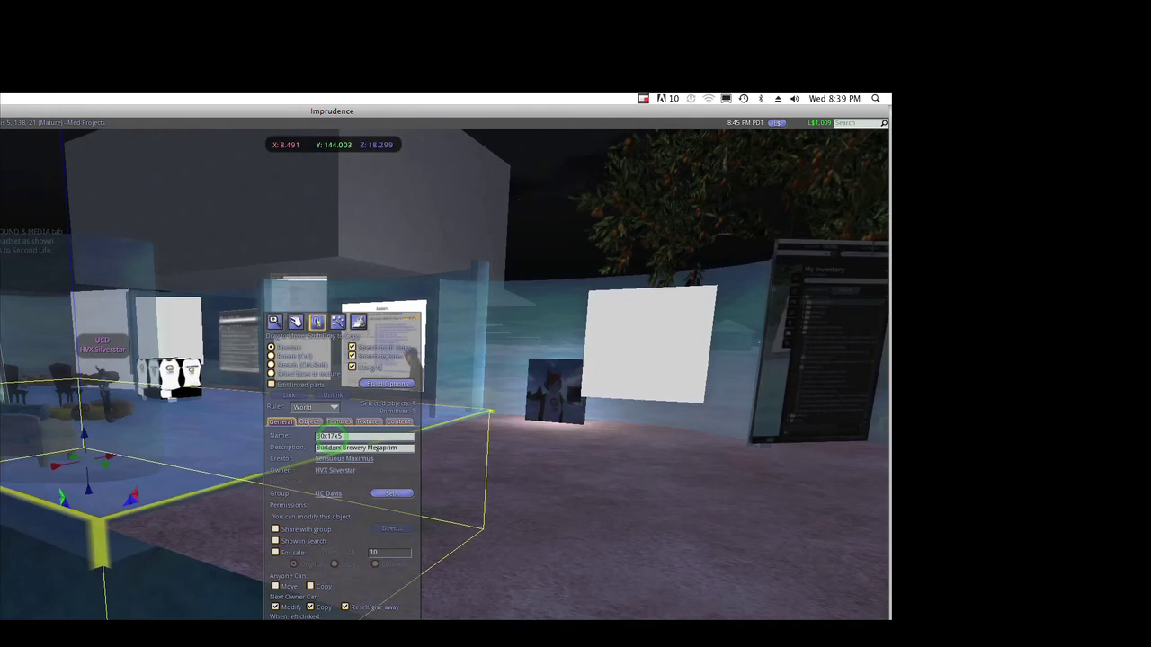
key(ctrl+1)
drag(377, 422, 332, 438)
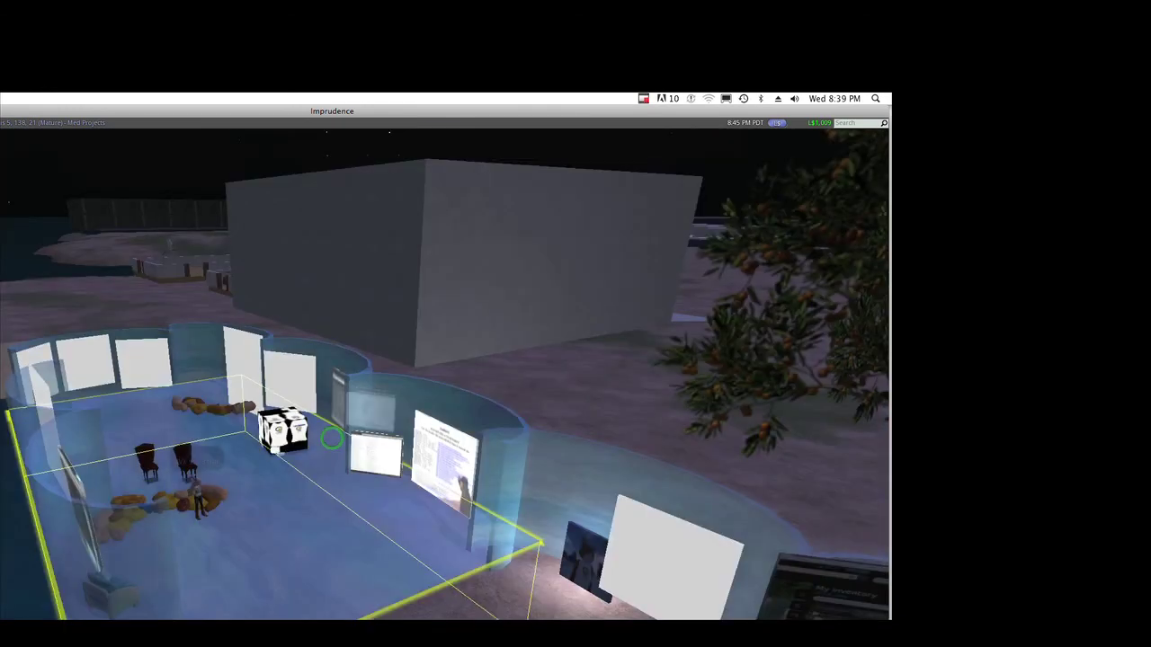
key(ctrl+3)
key(ctrl+1)
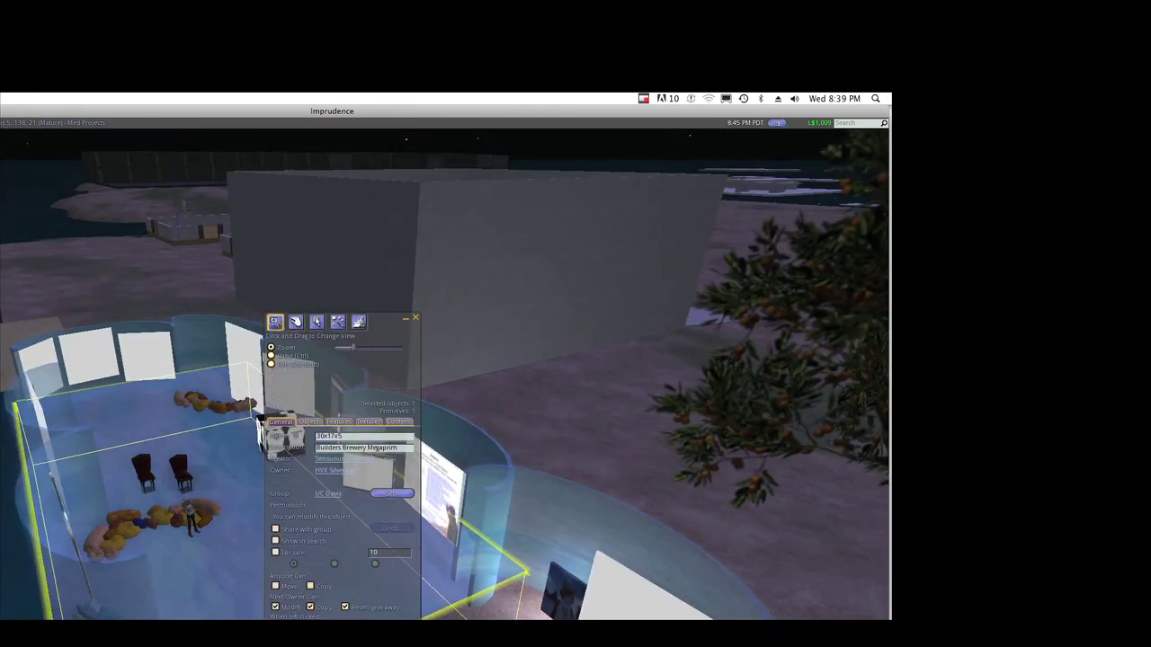
drag(494, 404, 332, 439)
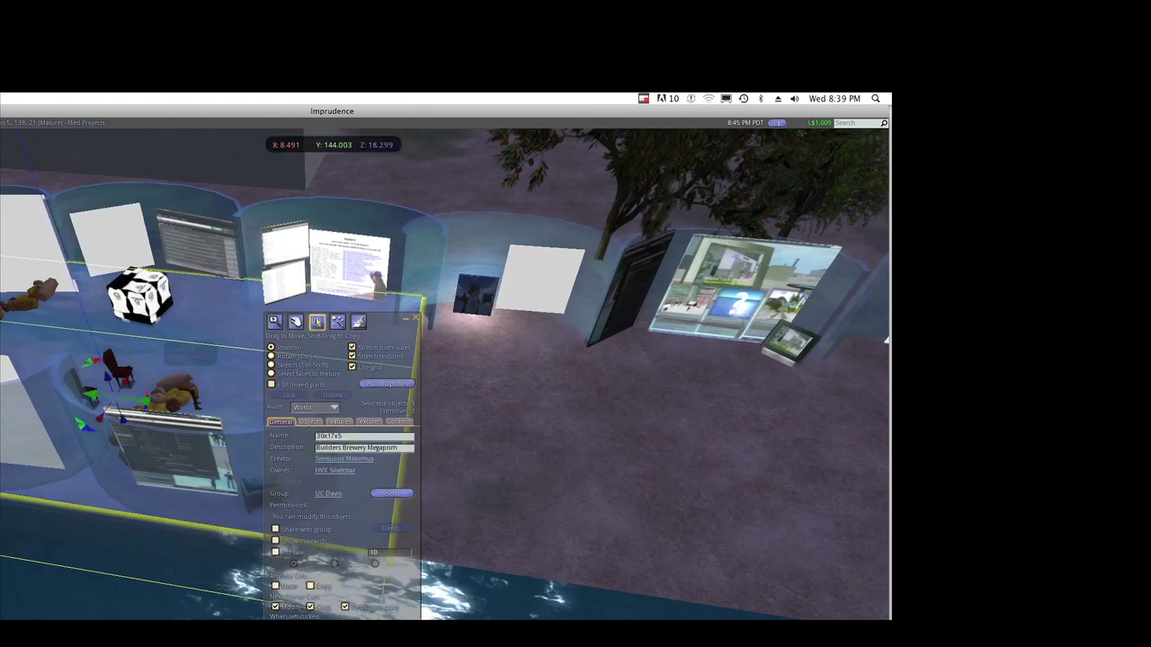
Slide the megaprim floor along Y to 134.567 and confirm its placement from farther out.
drag(90, 393, 143, 400)
drag(144, 400, 741, 479)
key(ctrl+1)
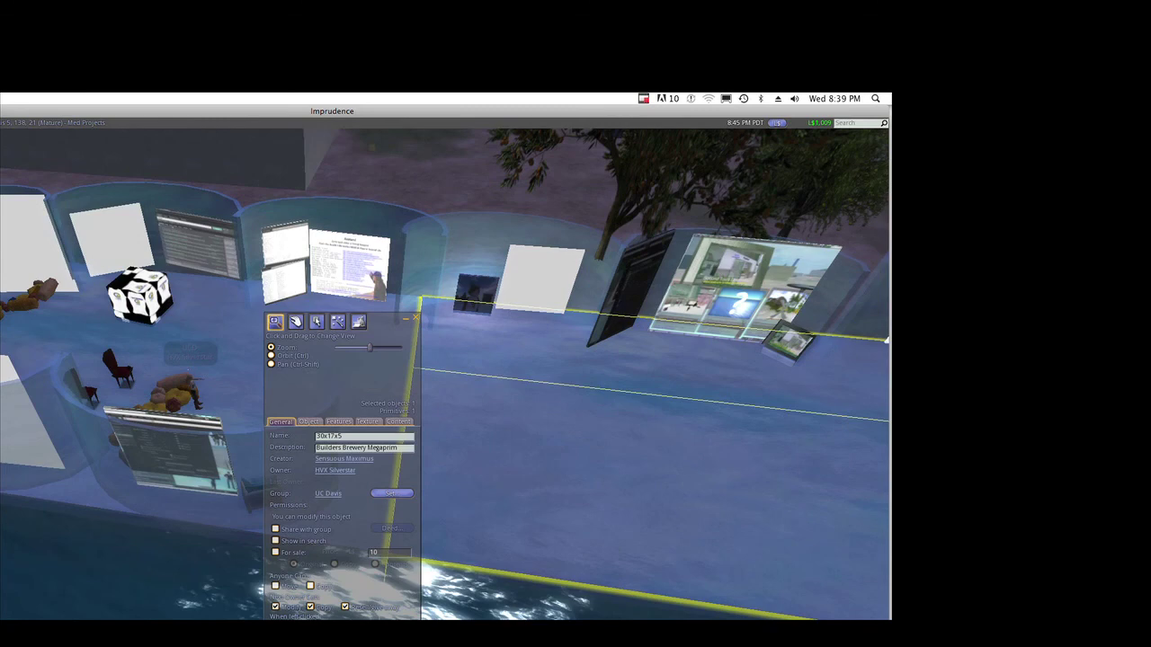
drag(449, 405, 331, 438)
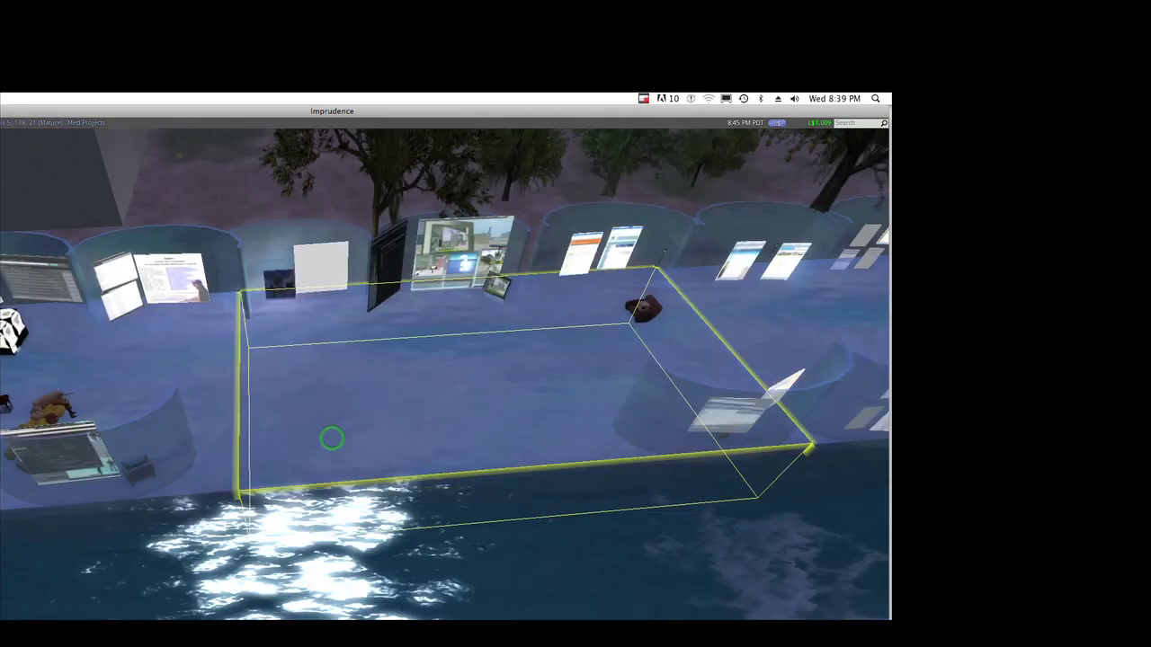
key(Escape)
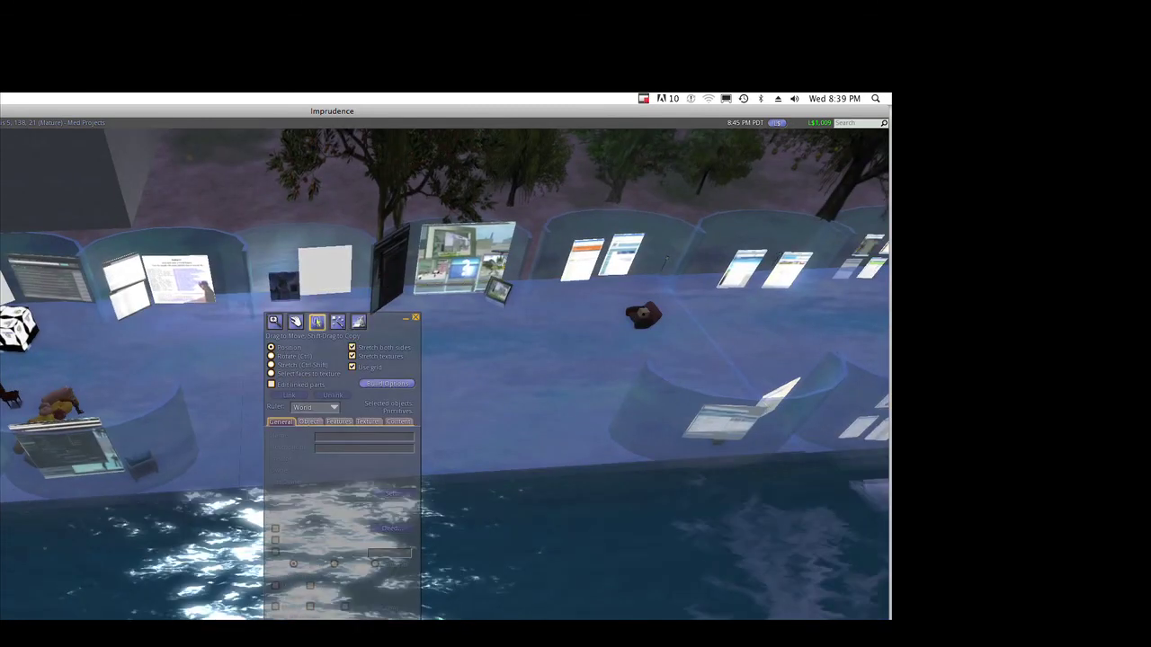
key(Escape)
right_click(457, 429)
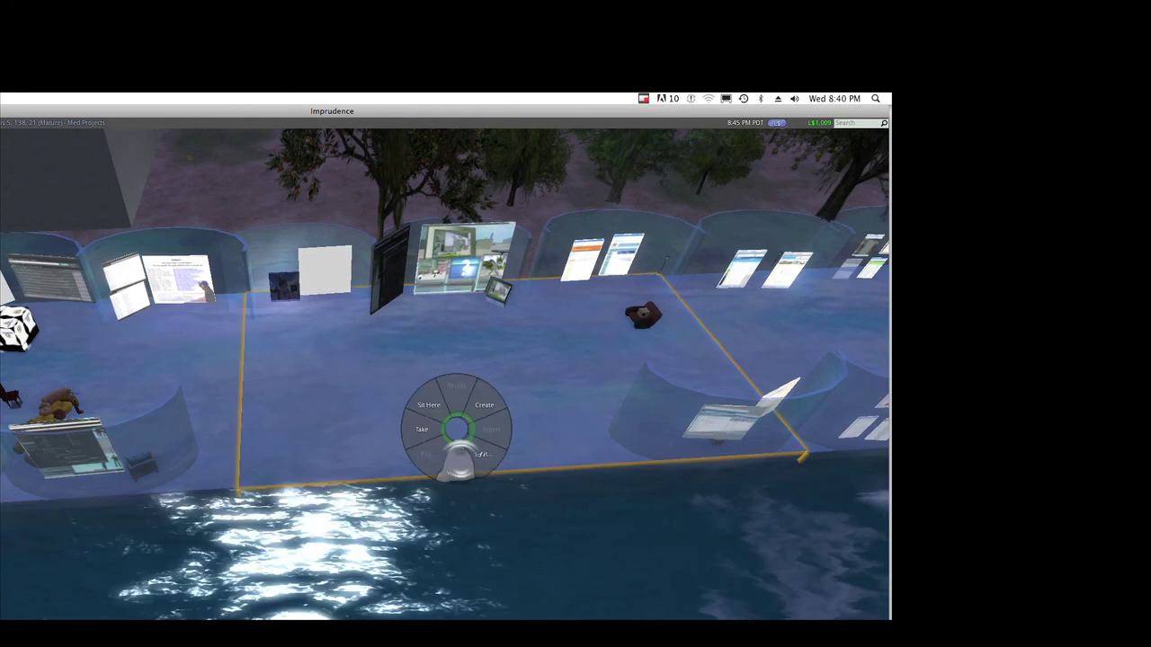
Drag the megaprim floor to Y 114 and close its editor.
click(482, 453)
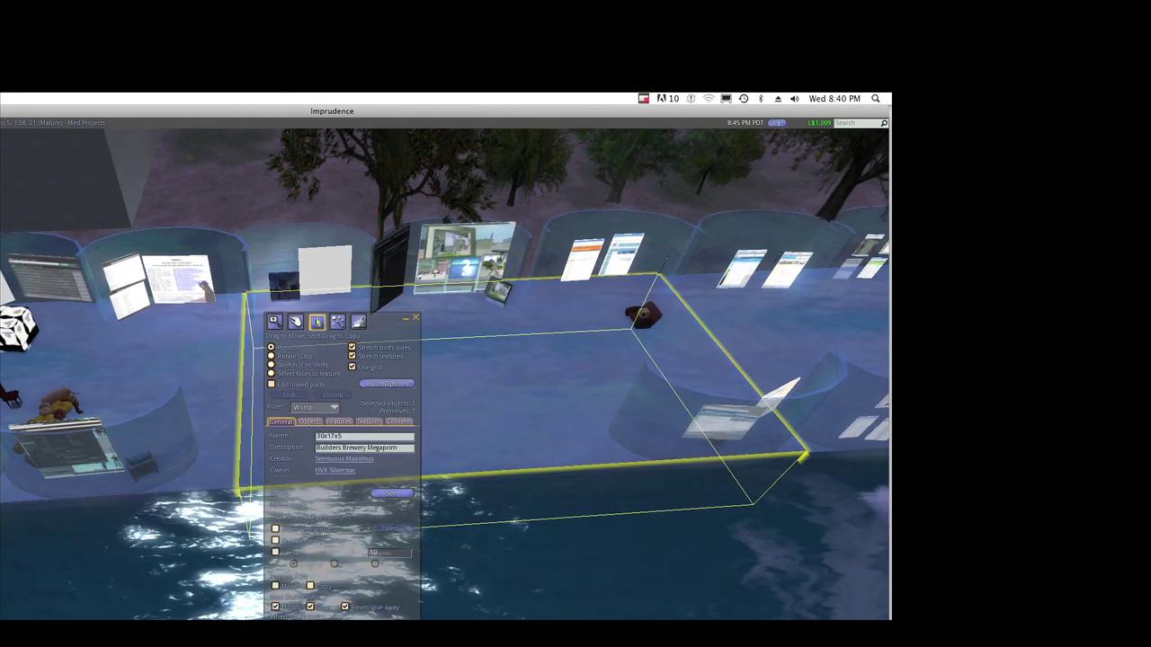
drag(489, 412, 489, 416)
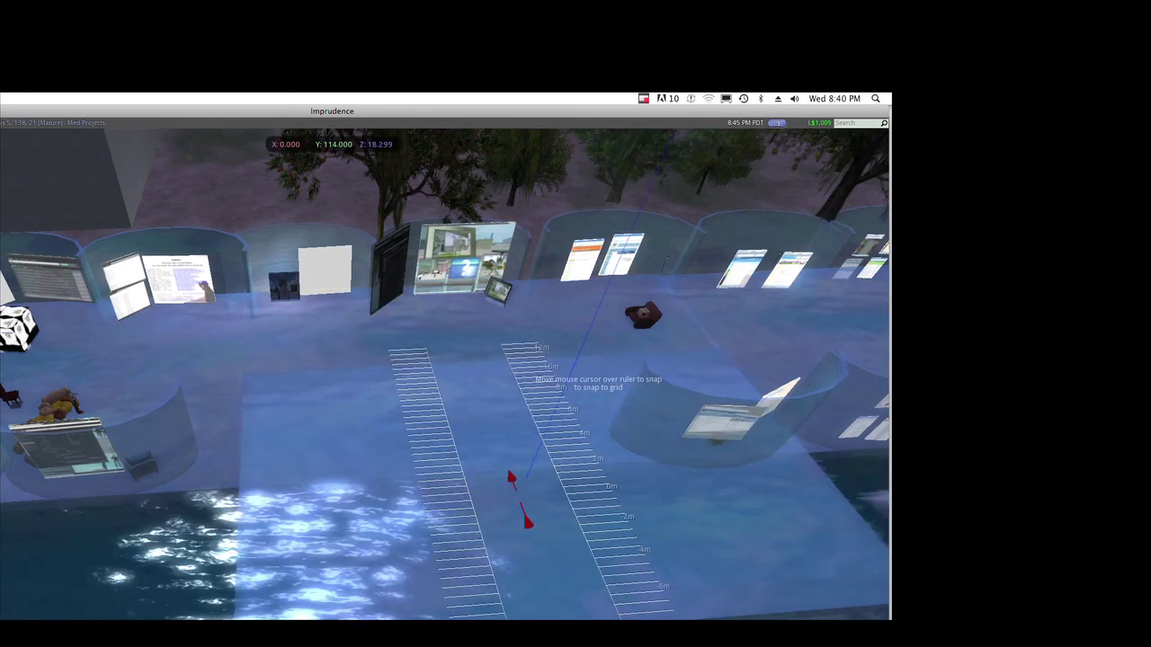
drag(510, 481, 511, 481)
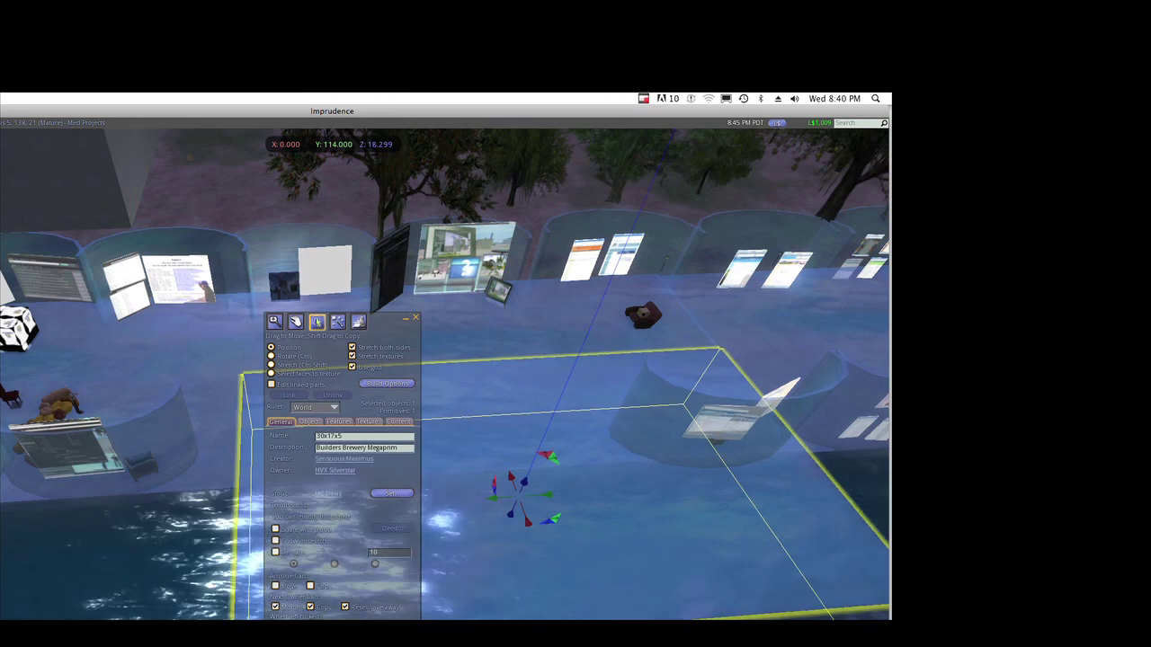
key(Escape)
Bring up the floor prim's pie menu and its extra actions, then dismiss it unused.
right_click(439, 411)
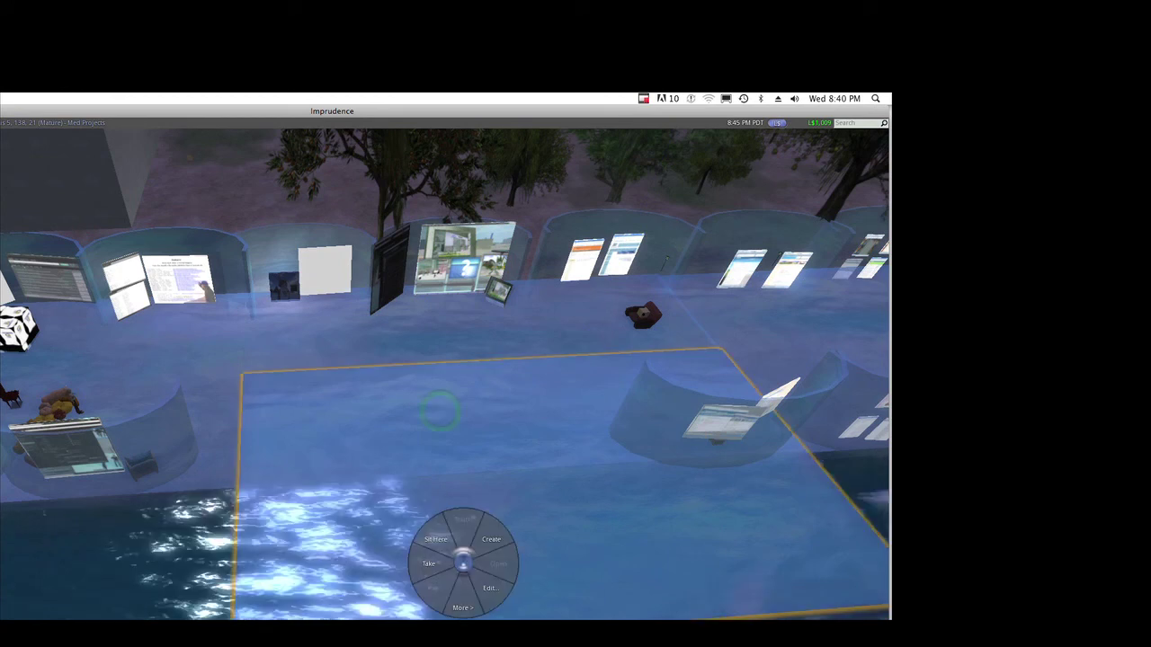
click(468, 602)
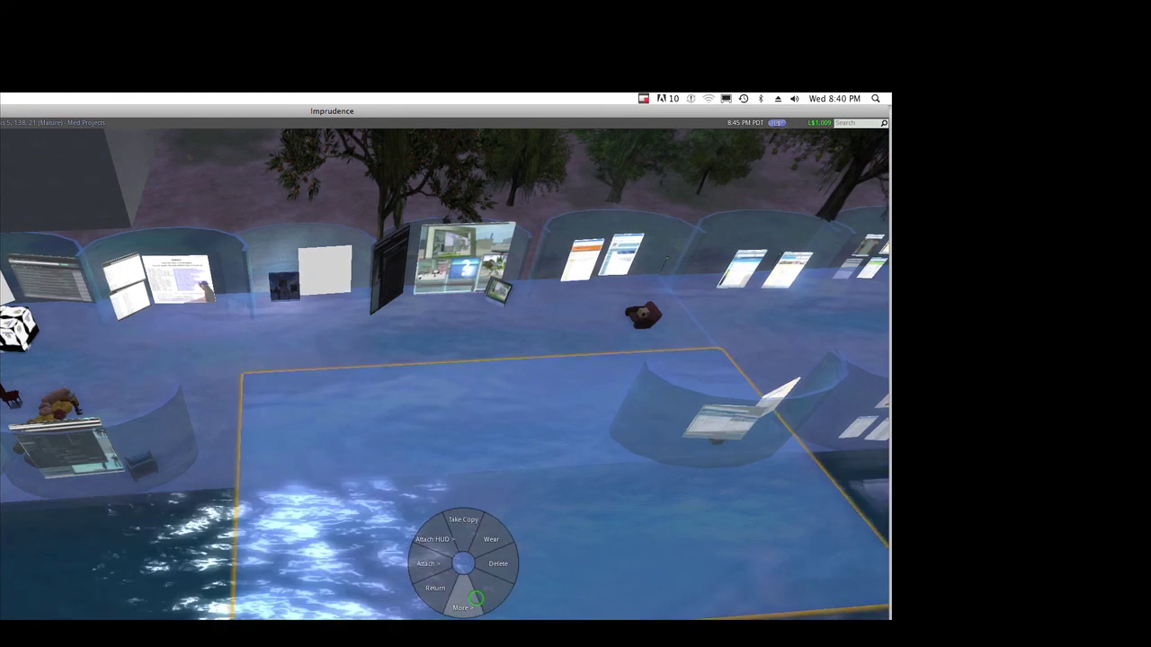
click(394, 568)
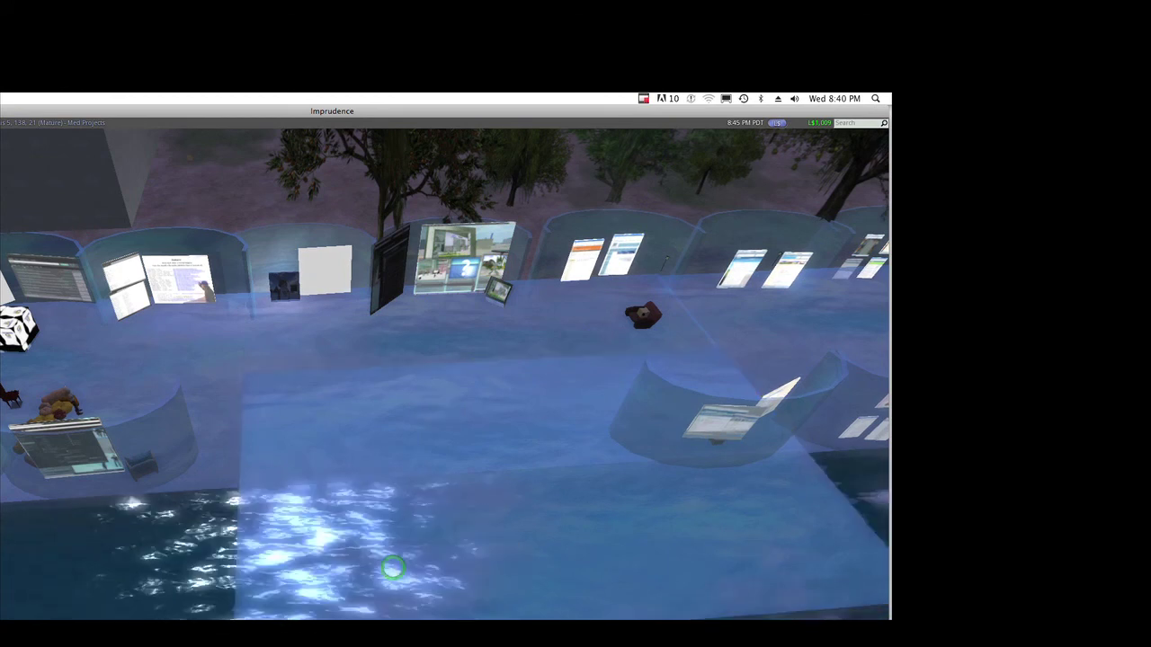
scroll(330, 439, down, 3)
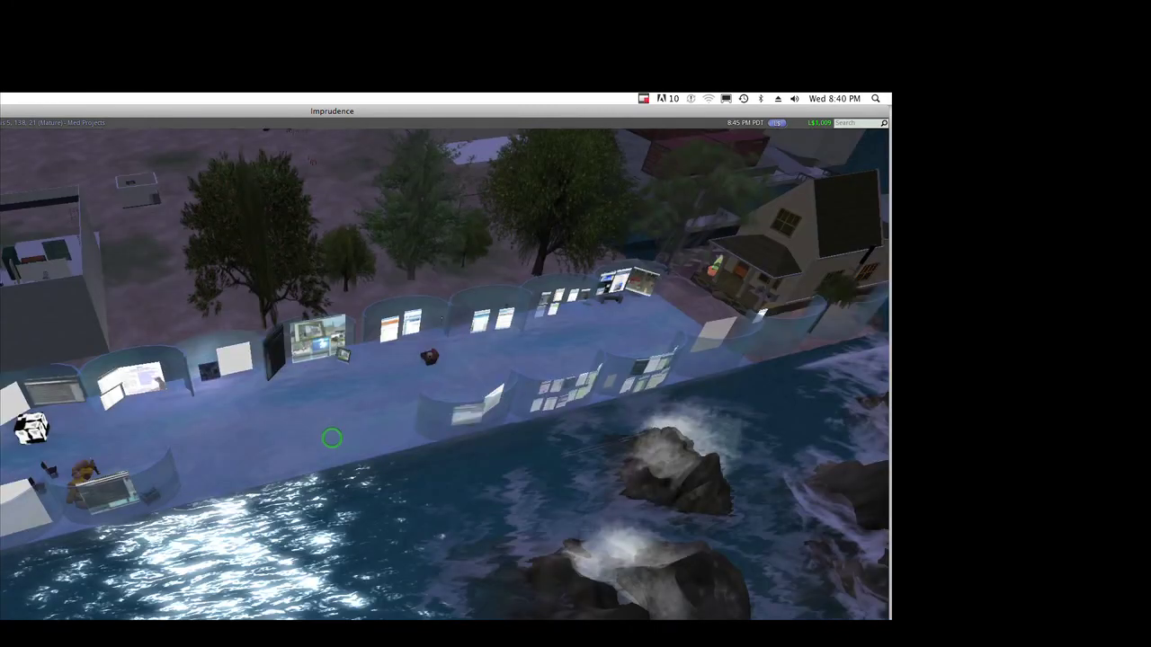
scroll(331, 439, down, 3)
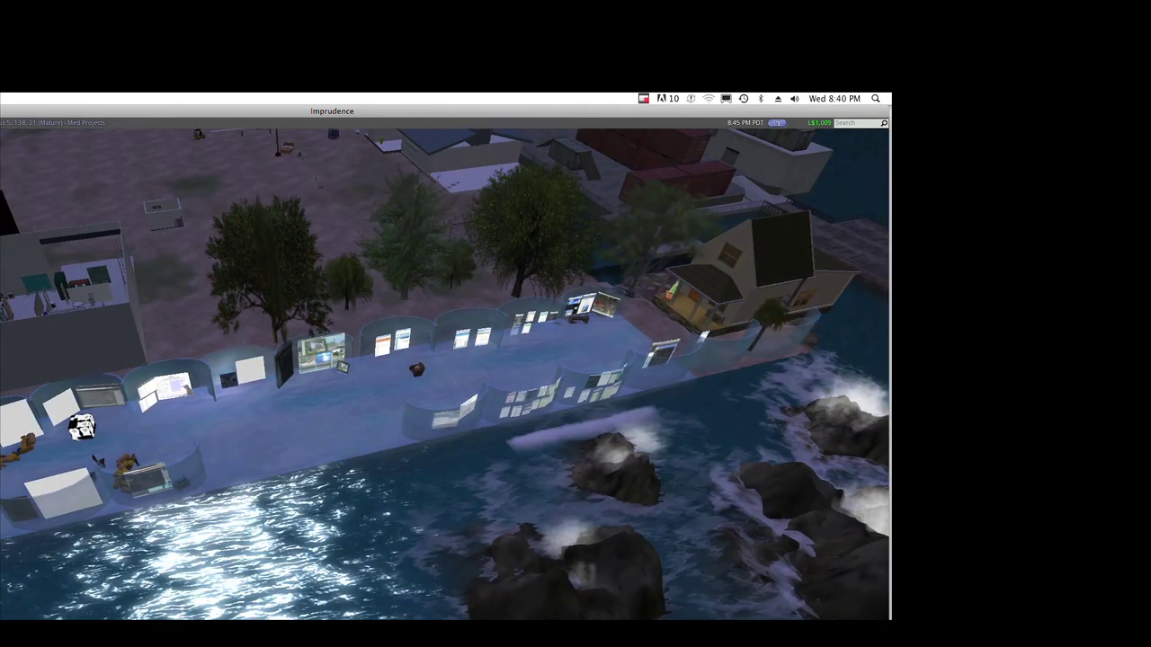
Orbit the camera around the island and into the glass gallery.
drag(450, 404, 331, 439)
scroll(331, 439, up, 5)
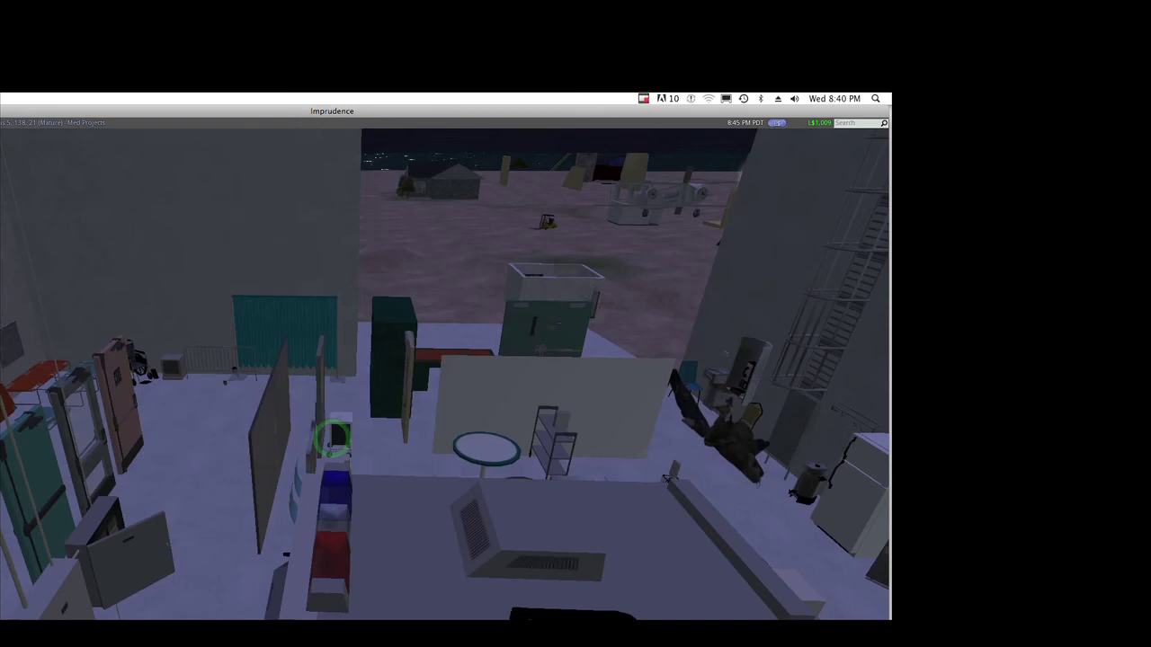
scroll(330, 439, up, 5)
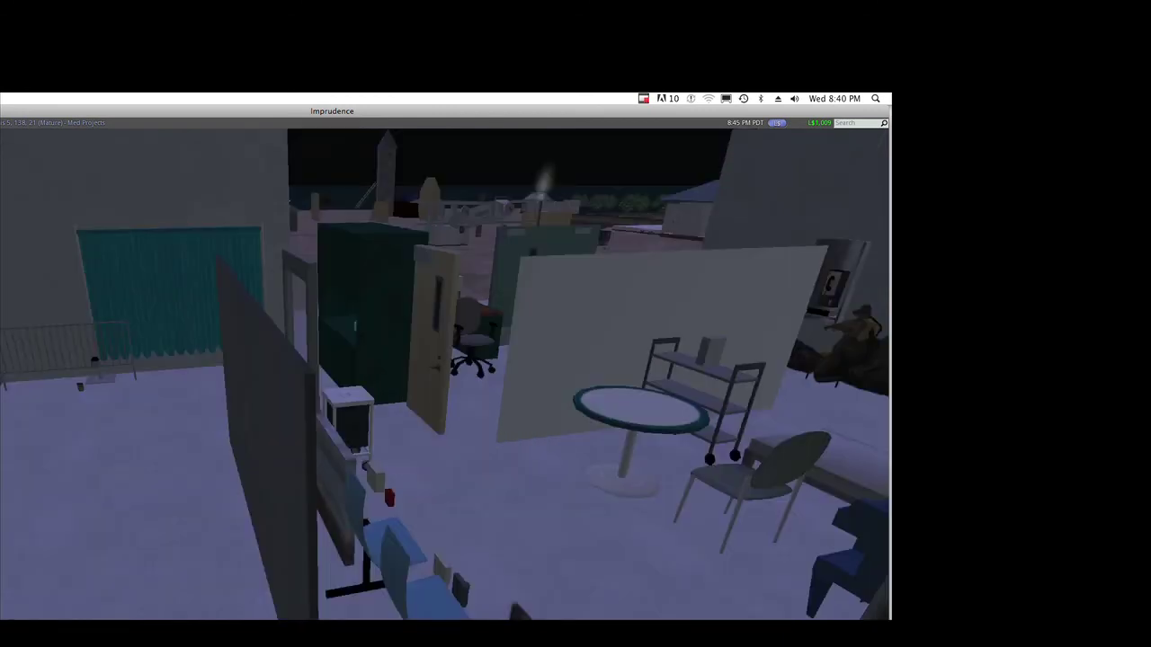
drag(450, 404, 378, 423)
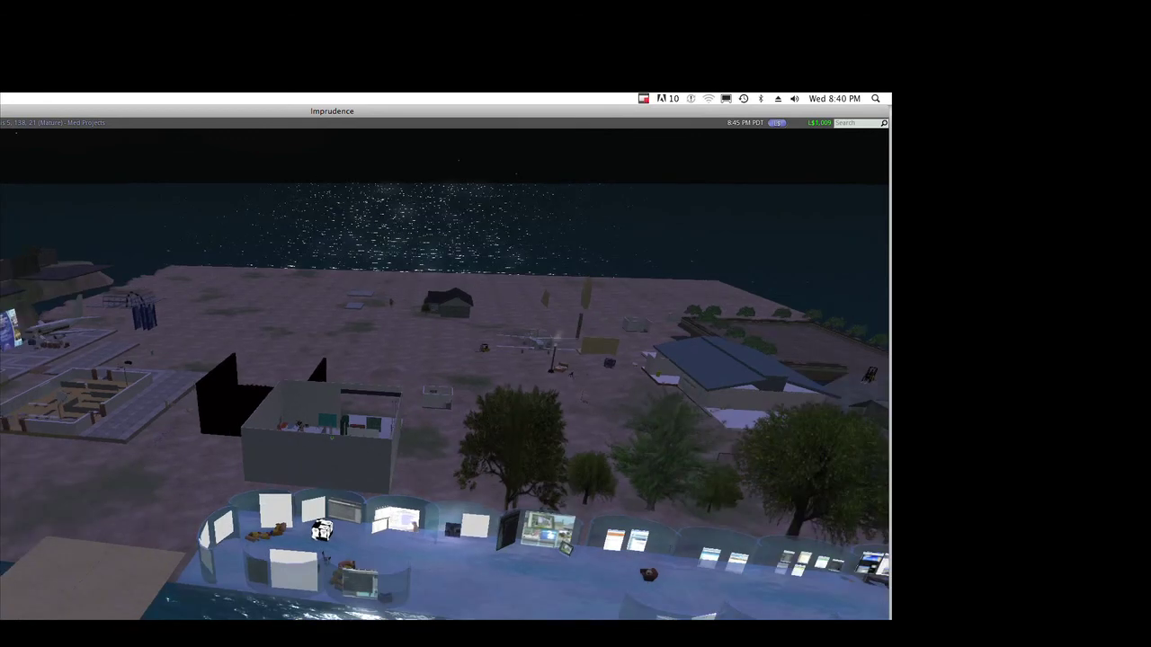
key(Left)
alt+click(333, 440)
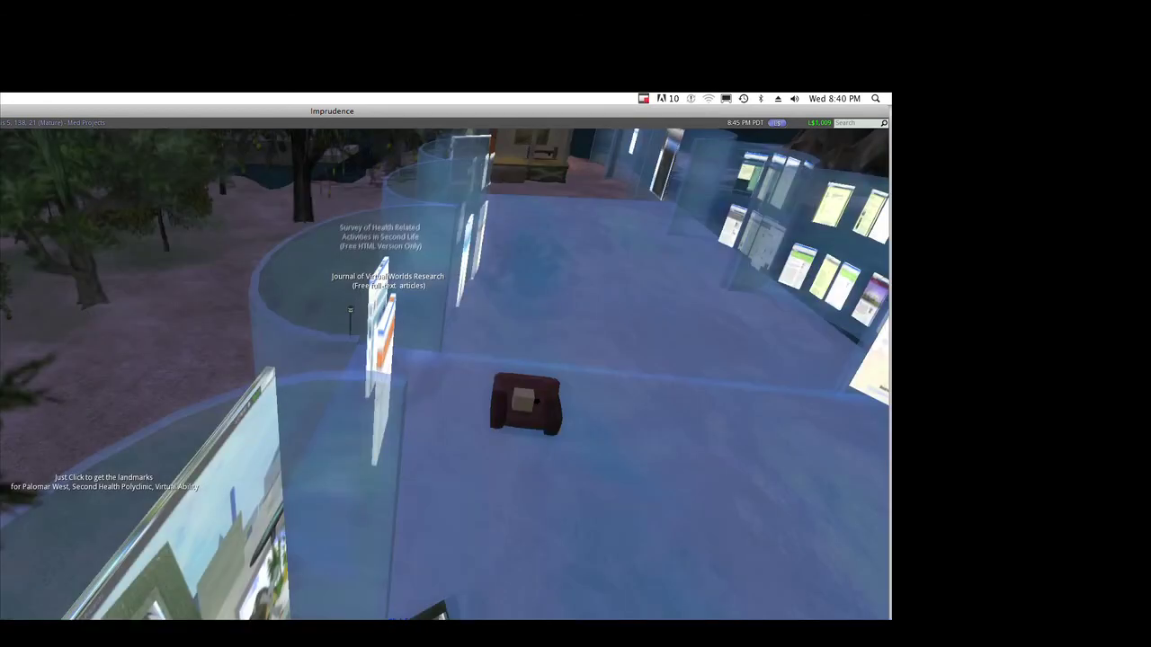
key(Left)
key(Down)
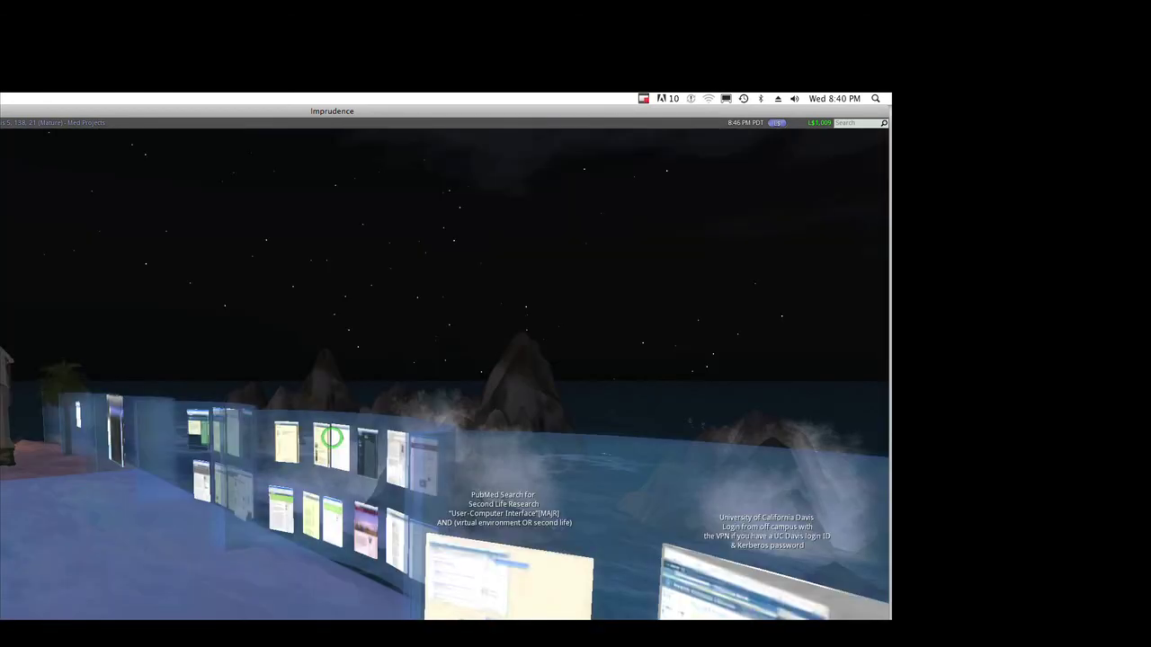
key(Up)
key(Up)
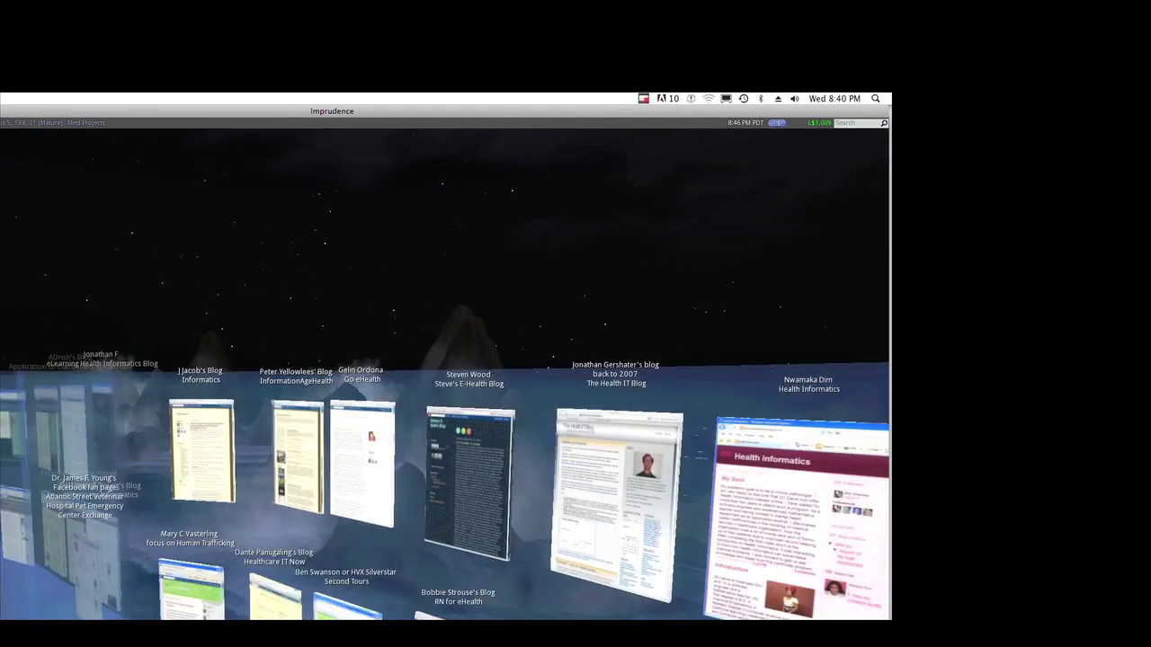
key(Up)
key(Left)
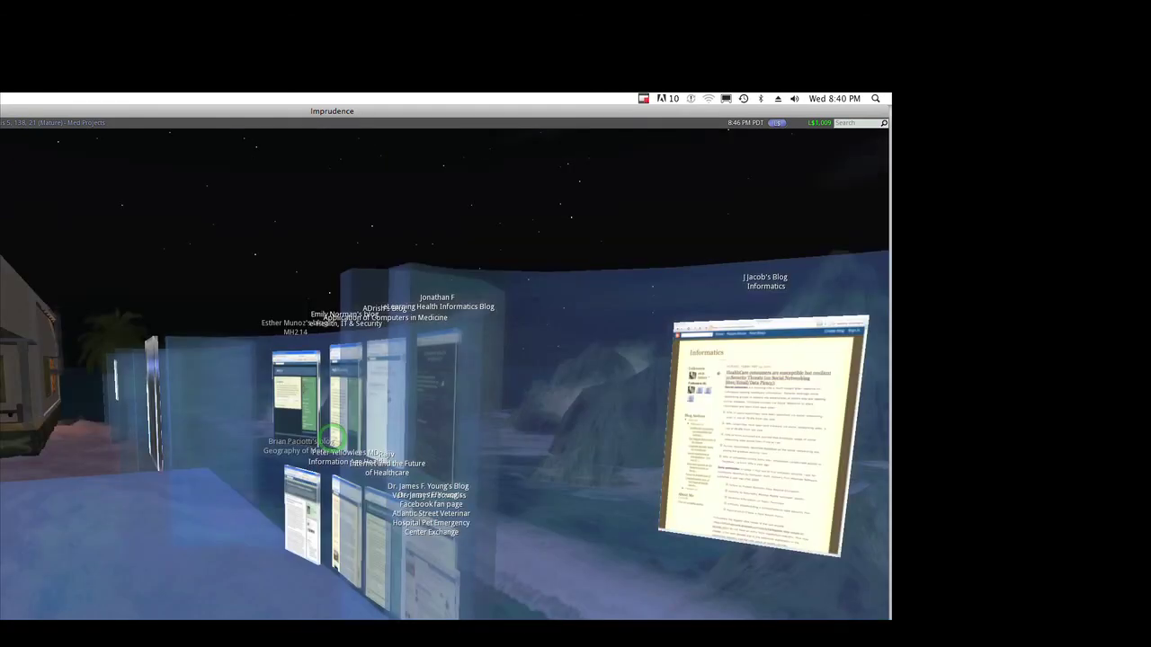
key(Left)
key(Left)
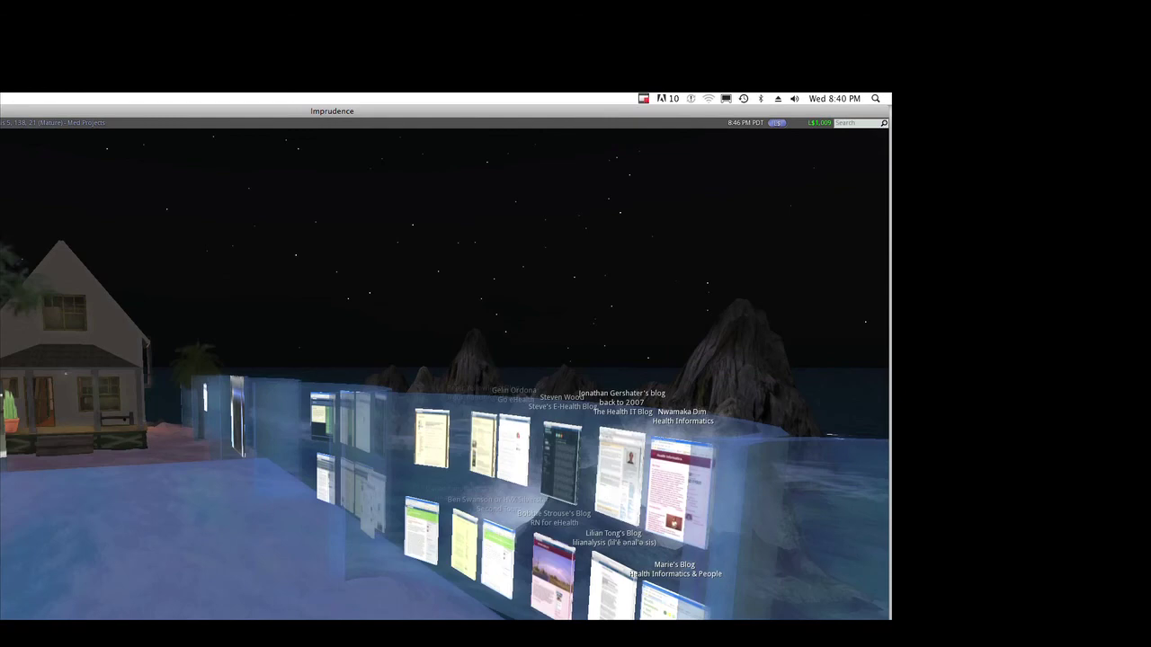
key(Left)
key(Up)
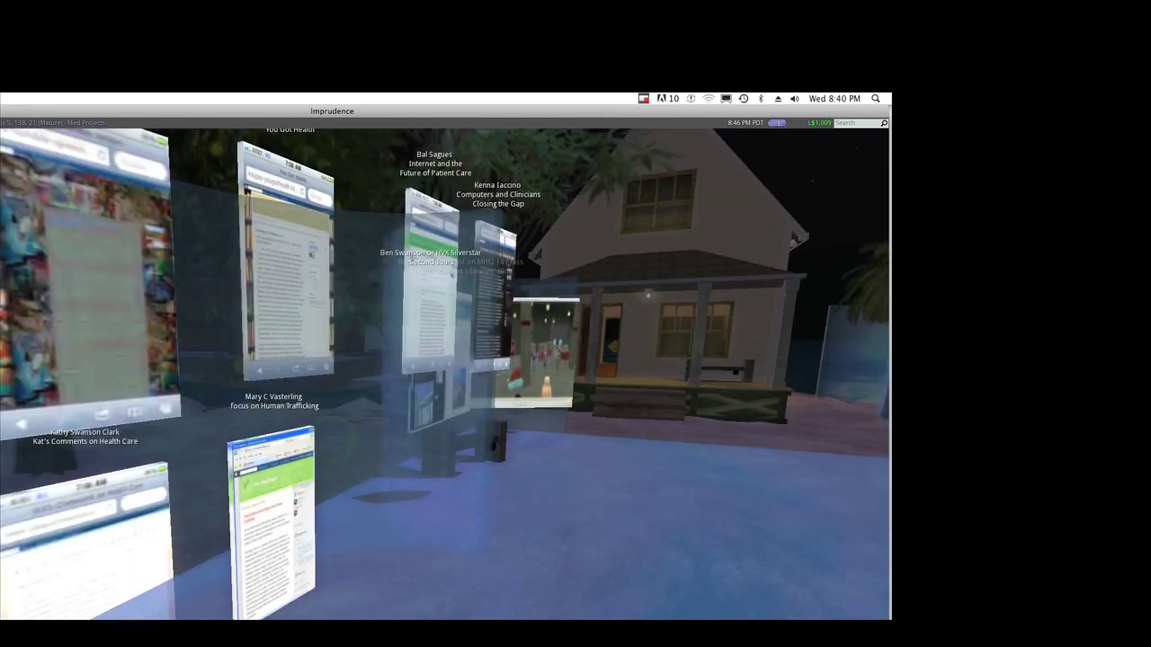
key(Up)
key(Down)
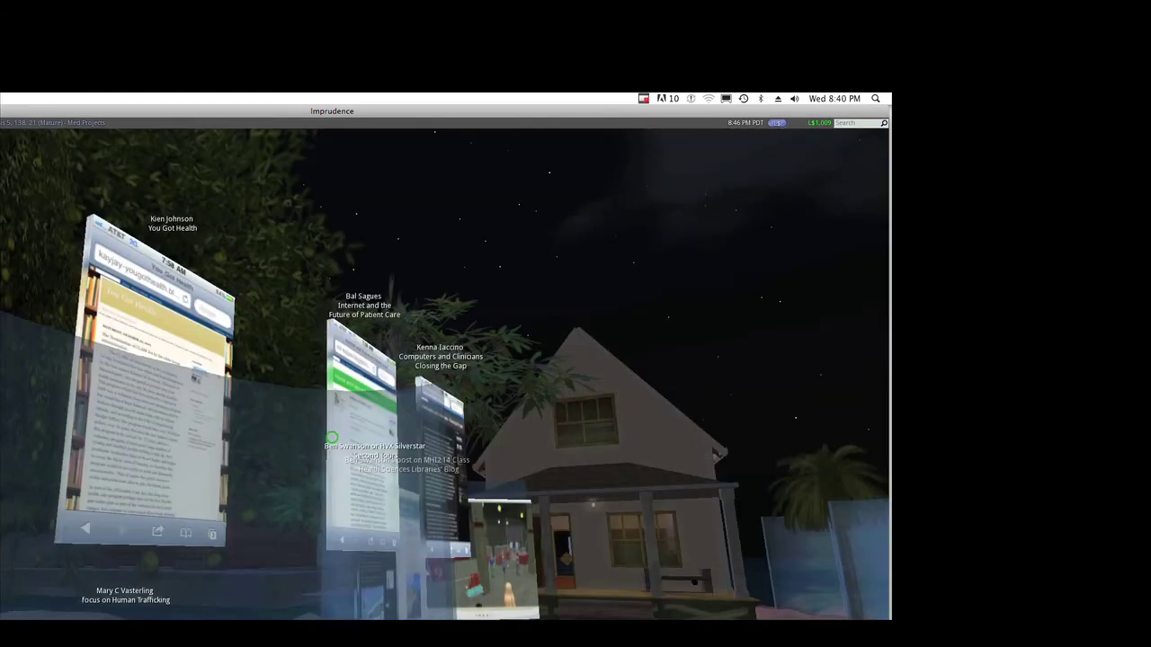
key(Down)
key(Up)
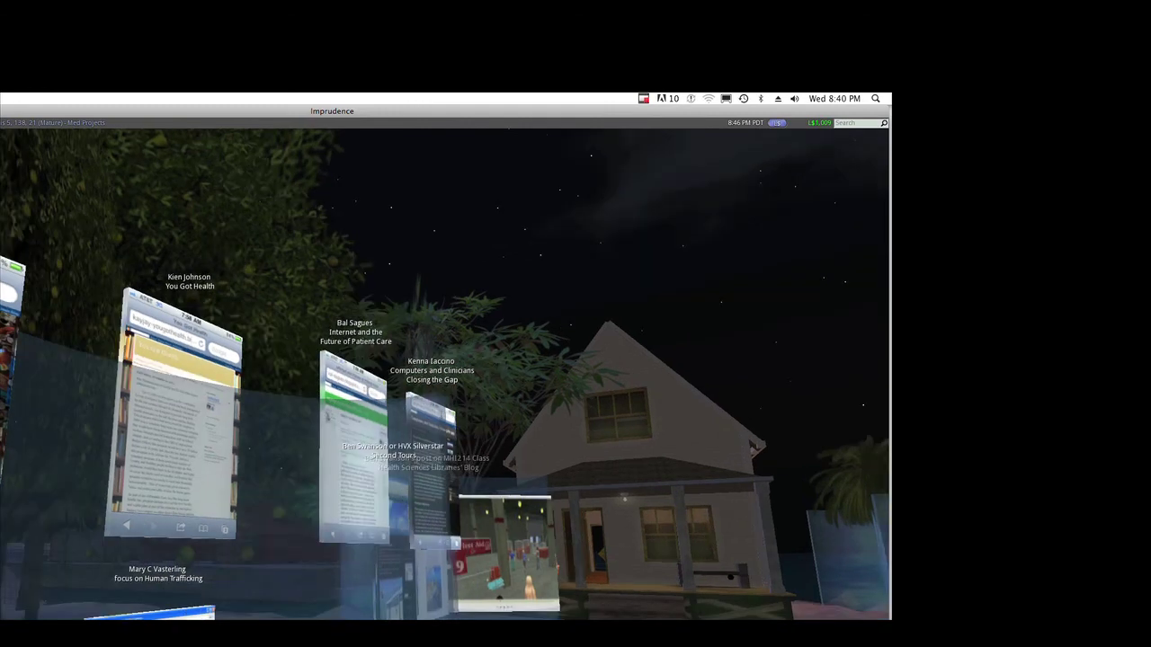
key(Up)
key(Up)
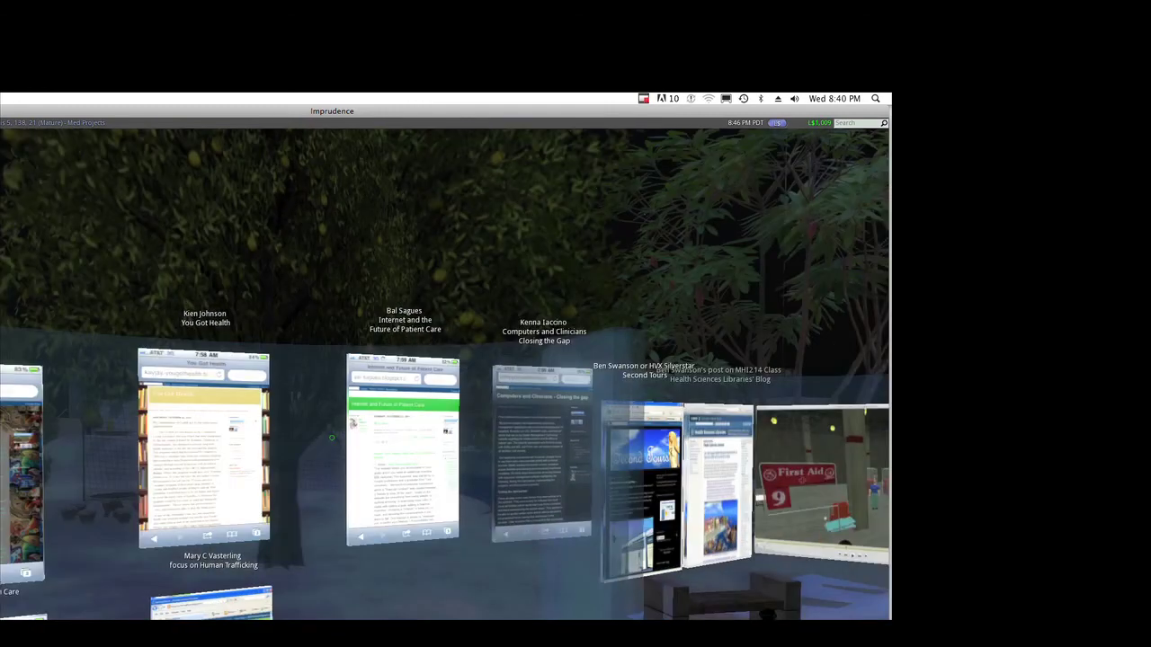
key(Up)
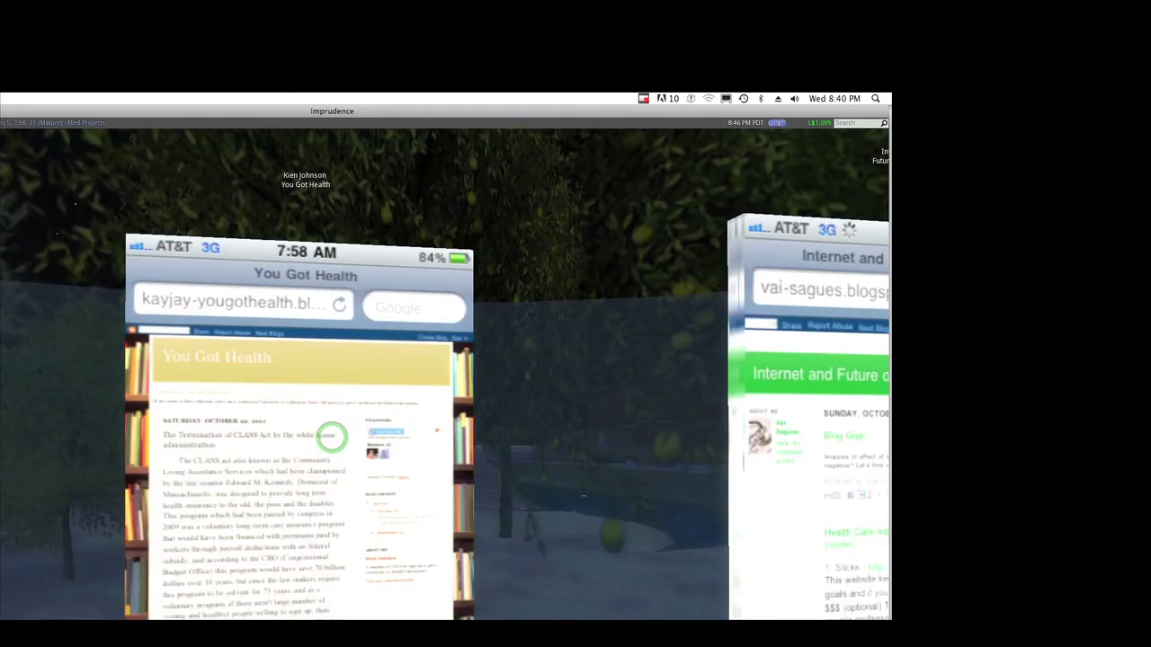
key(Up)
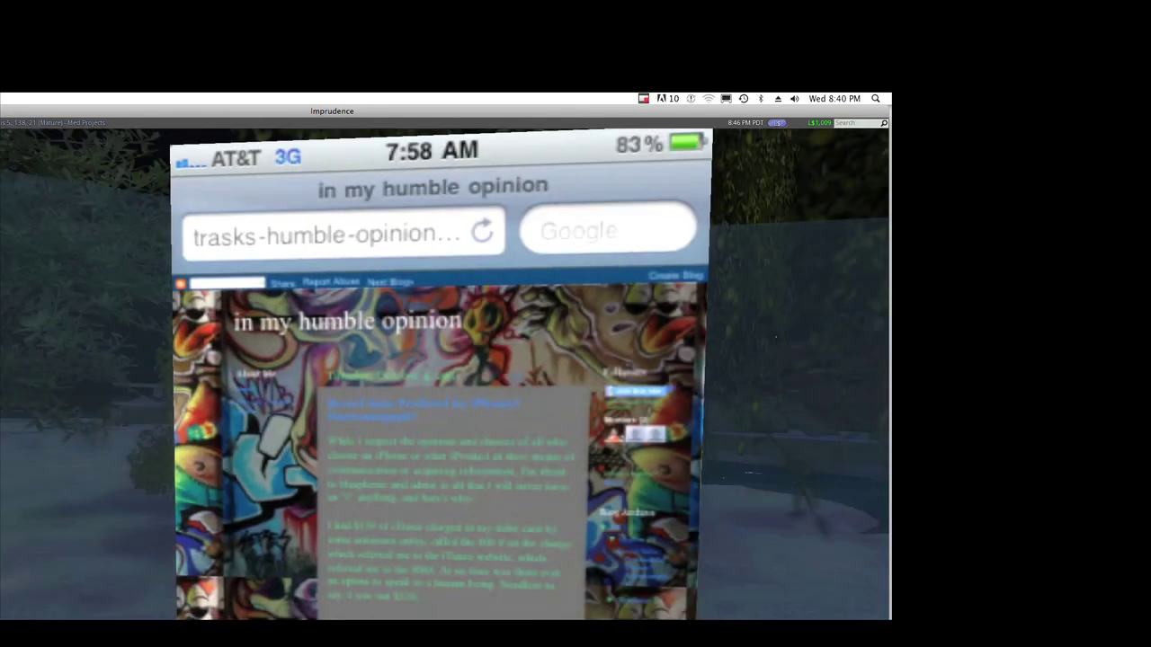
Read the 'in my humble opinion' blog's 'Record Sales Predicted for iPhones' post, then close it.
key(Escape)
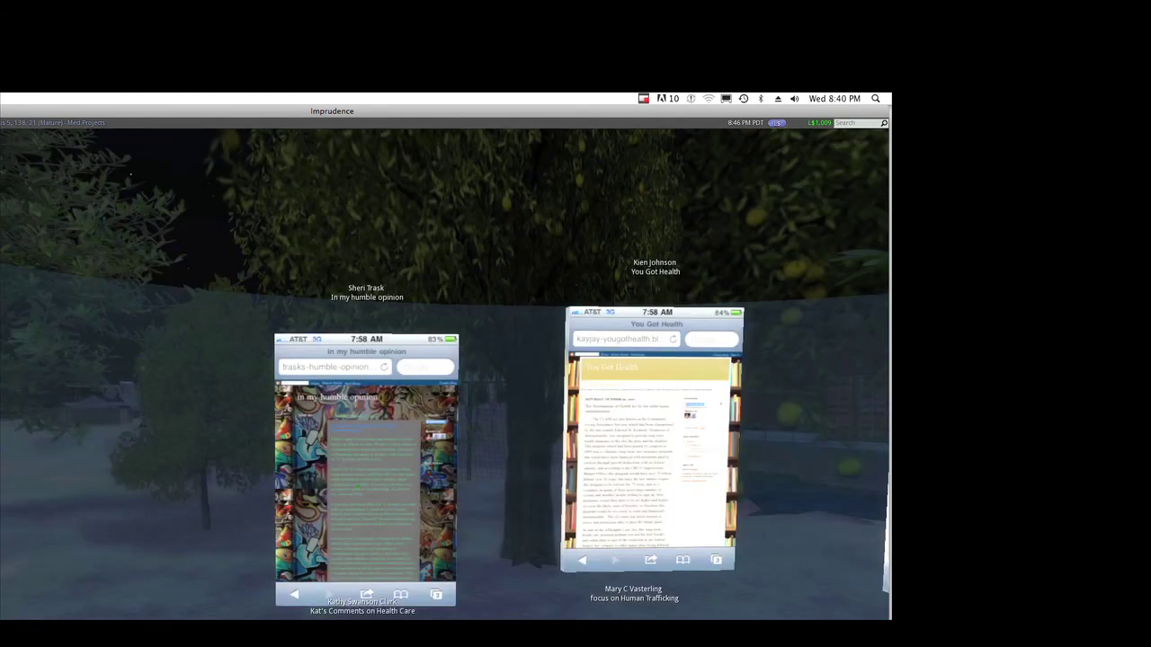
click(357, 487)
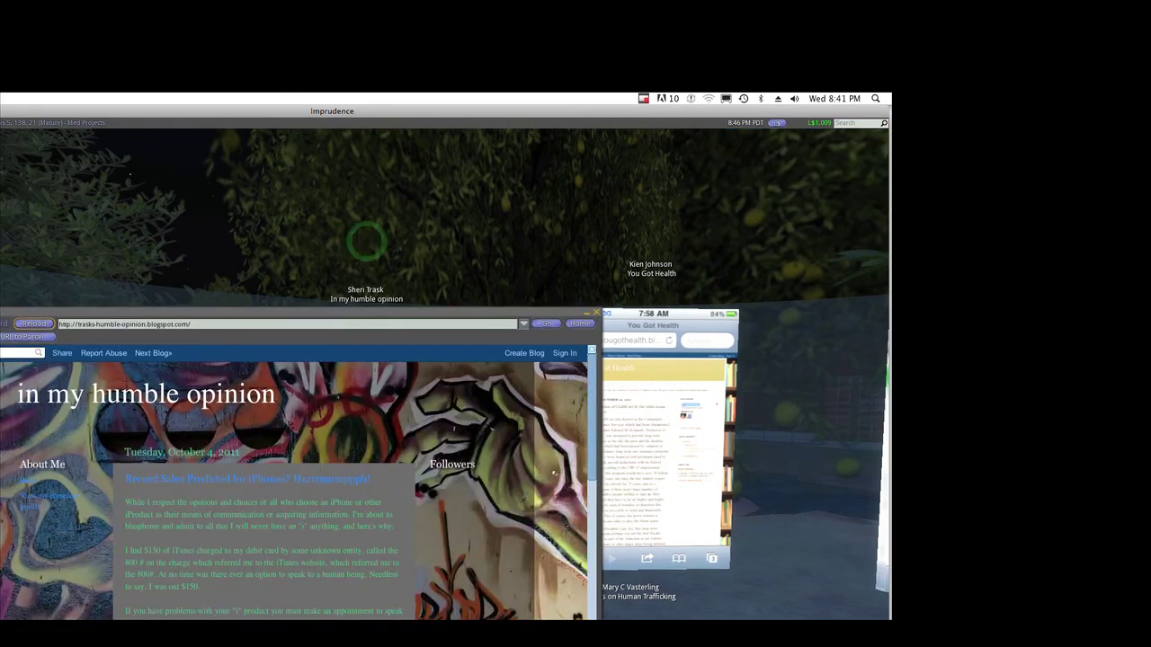
scroll(585, 436, down, 1)
scroll(585, 436, down, 1)
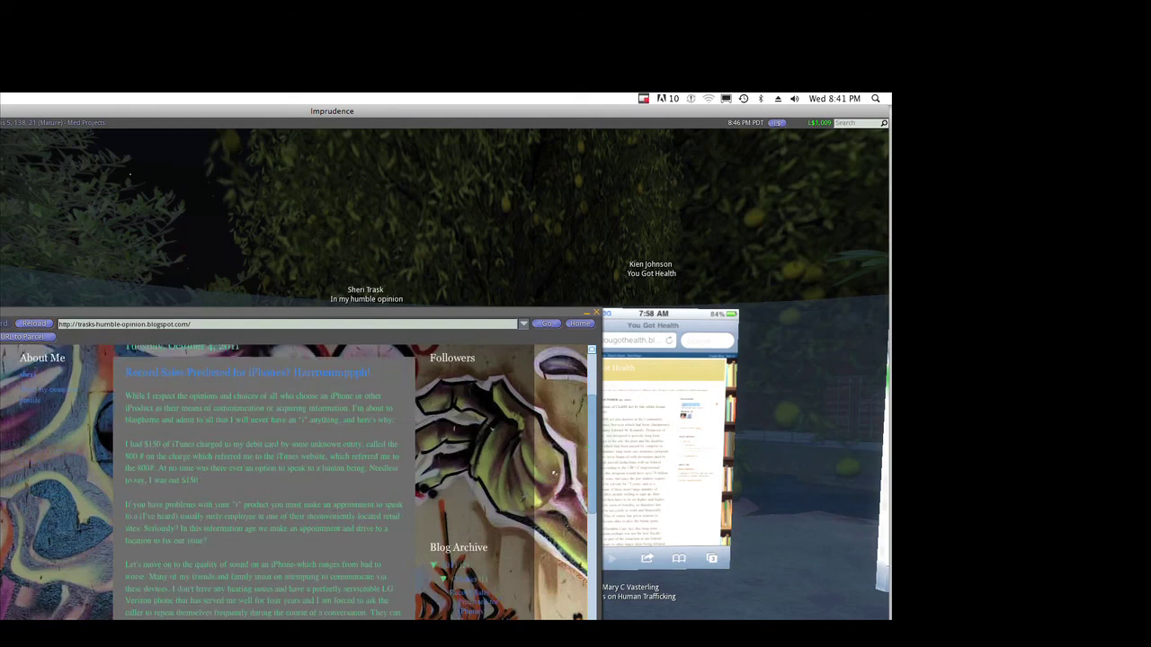
scroll(585, 436, up, 3)
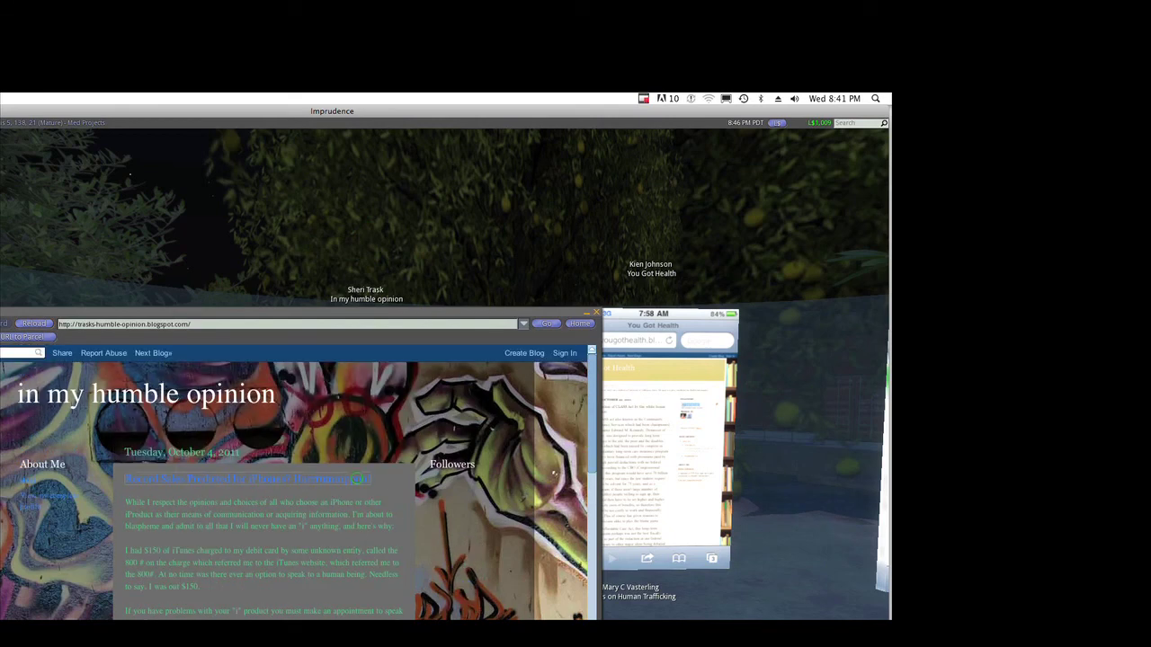
click(358, 479)
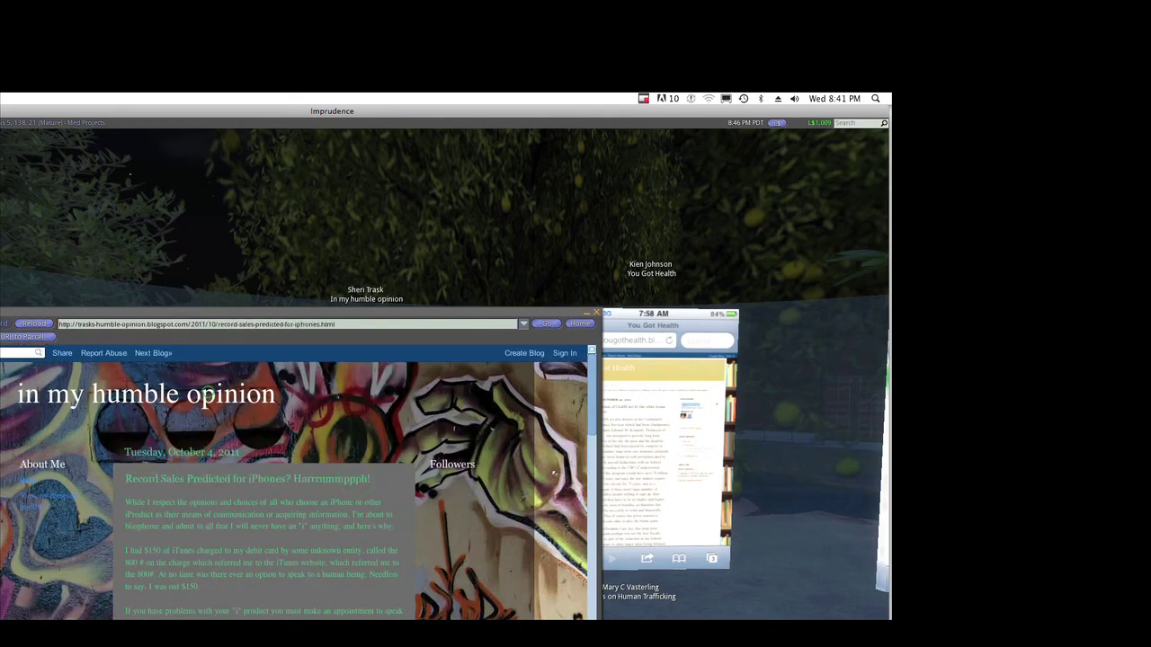
key(Escape)
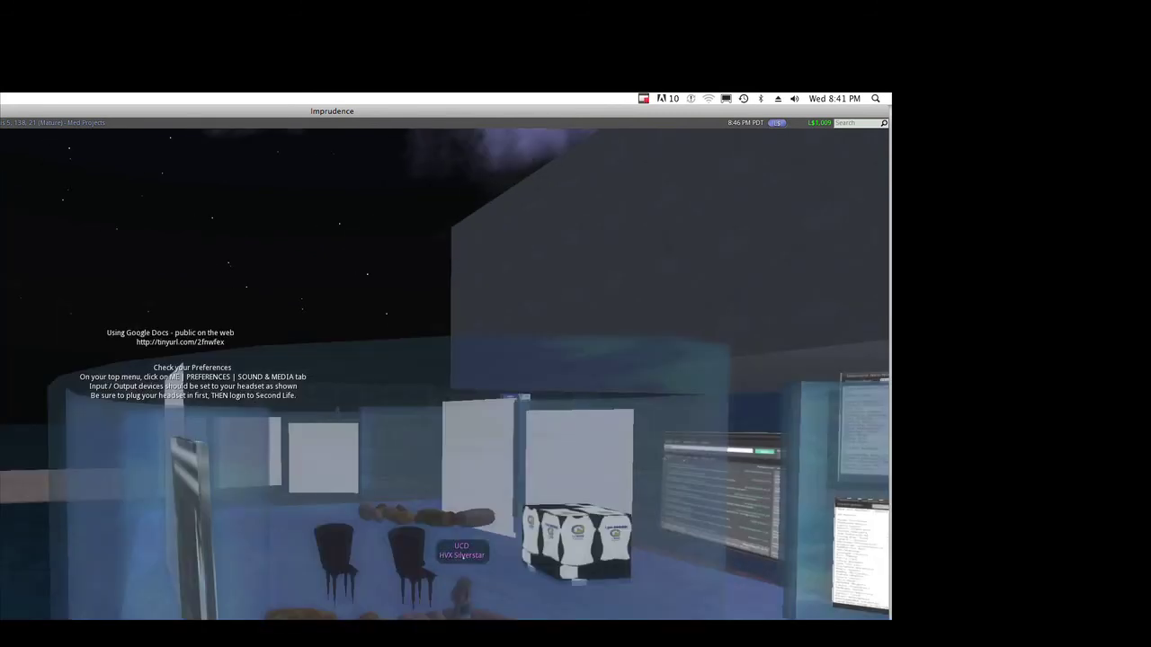
Take the Aggies T-shirt folder from the UC Davis Health Informatics box and clear the notice.
right_click(515, 533)
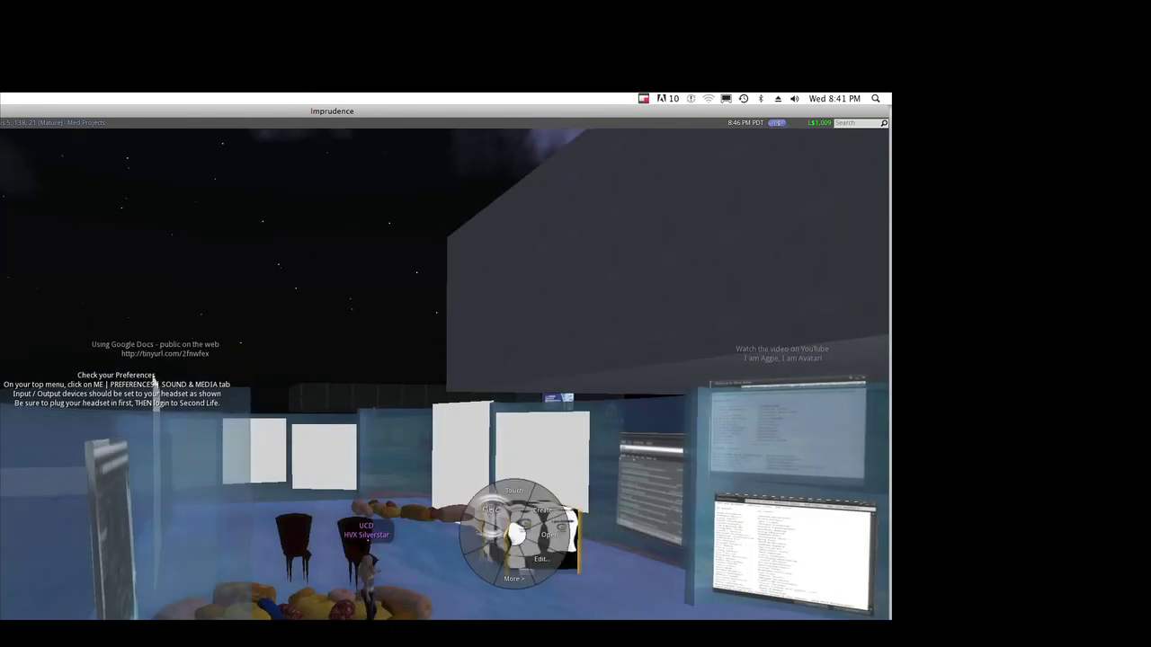
click(513, 490)
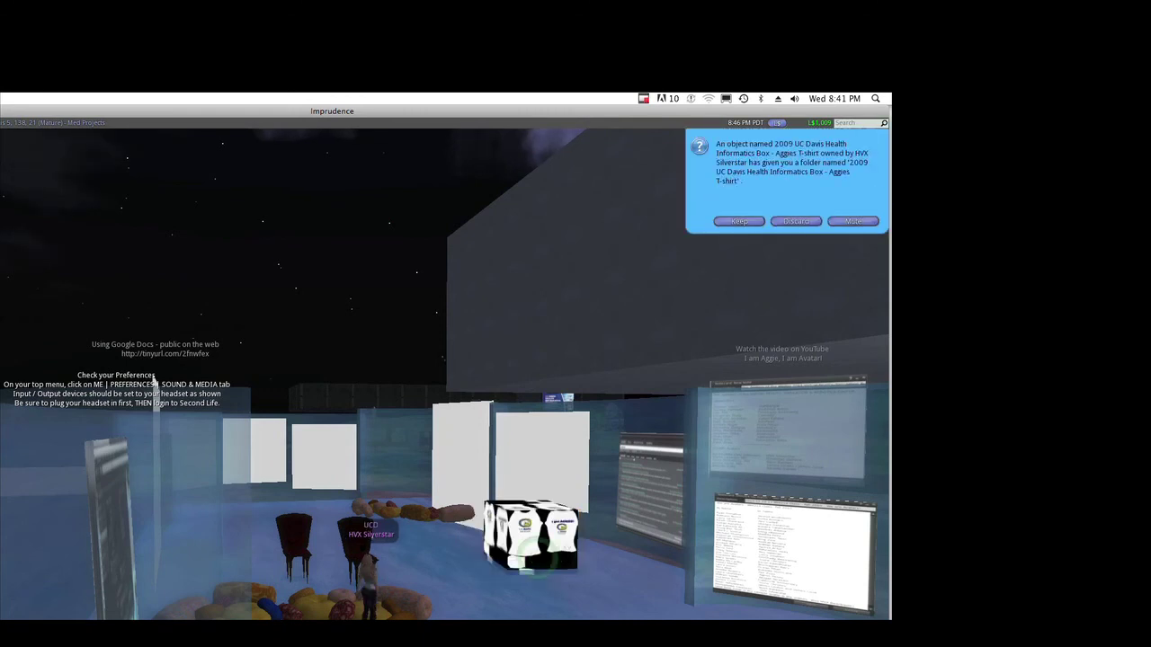
click(519, 543)
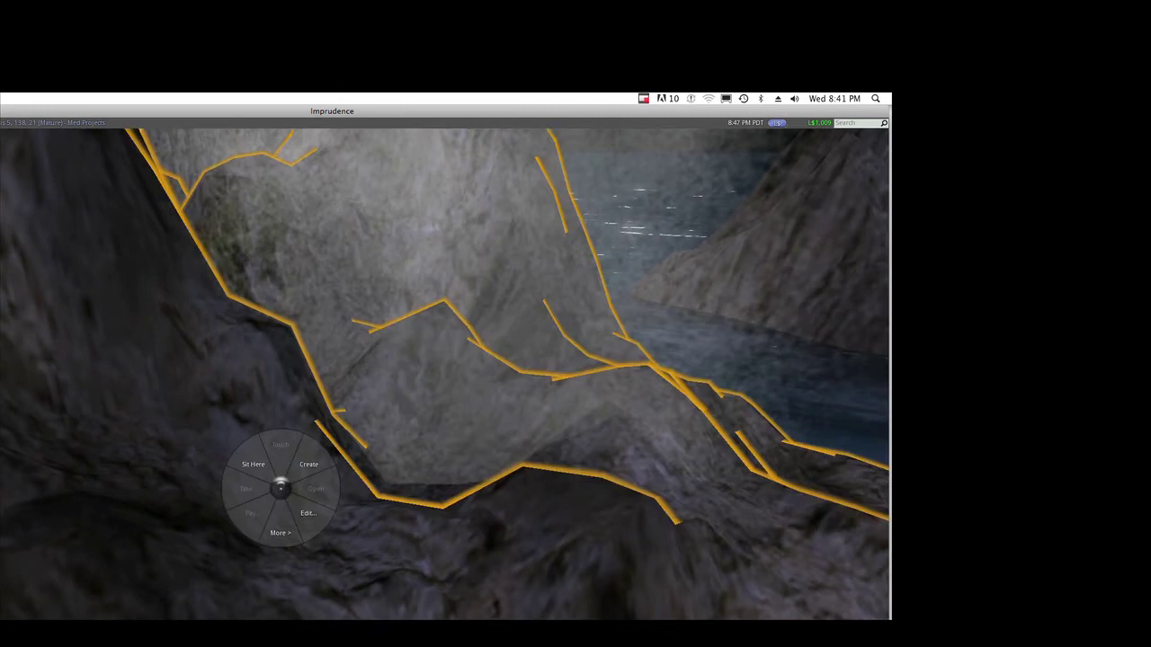
Sit on the rocky ledge, then bring up and dismiss the water area's pie menu.
click(253, 464)
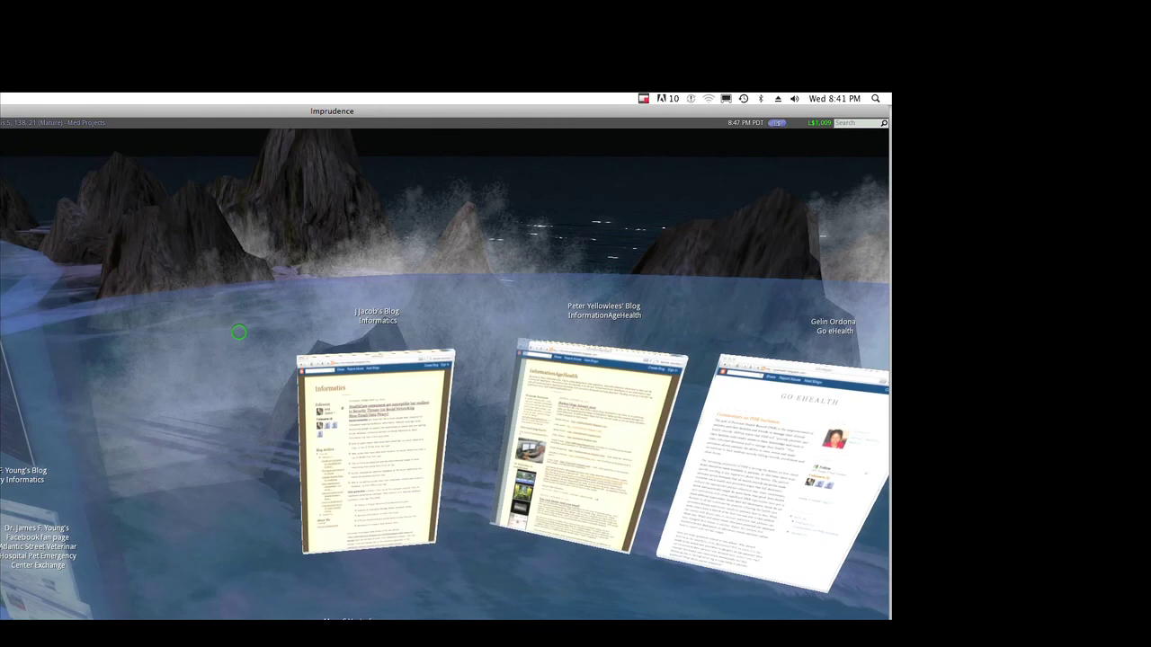
right_click(238, 333)
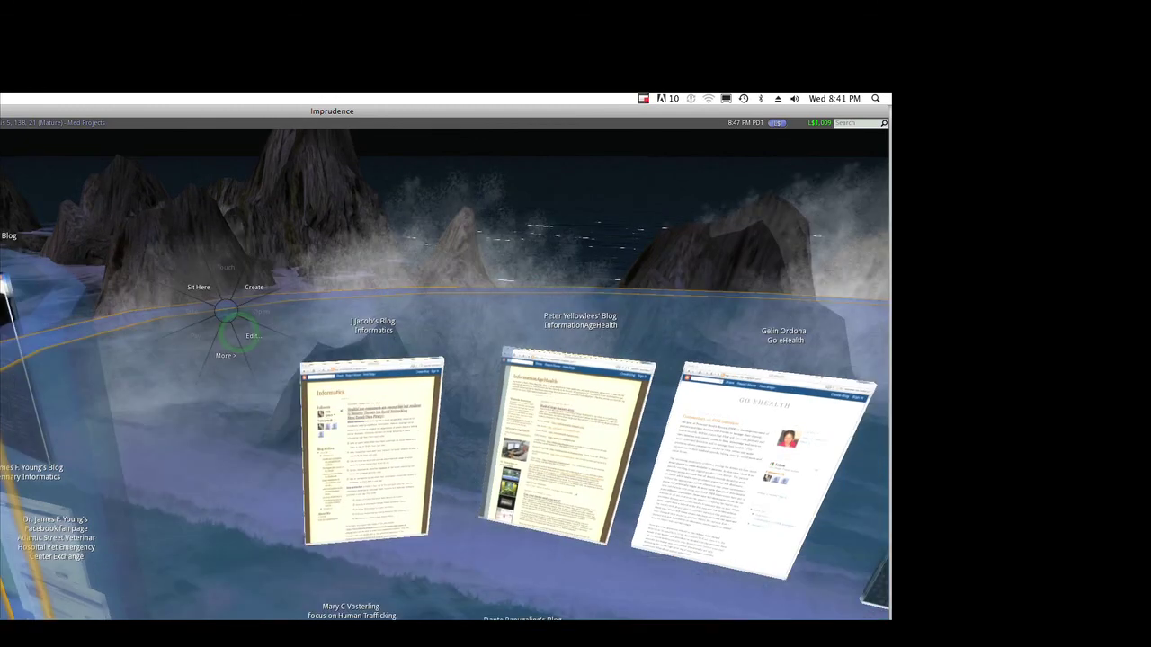
click(209, 292)
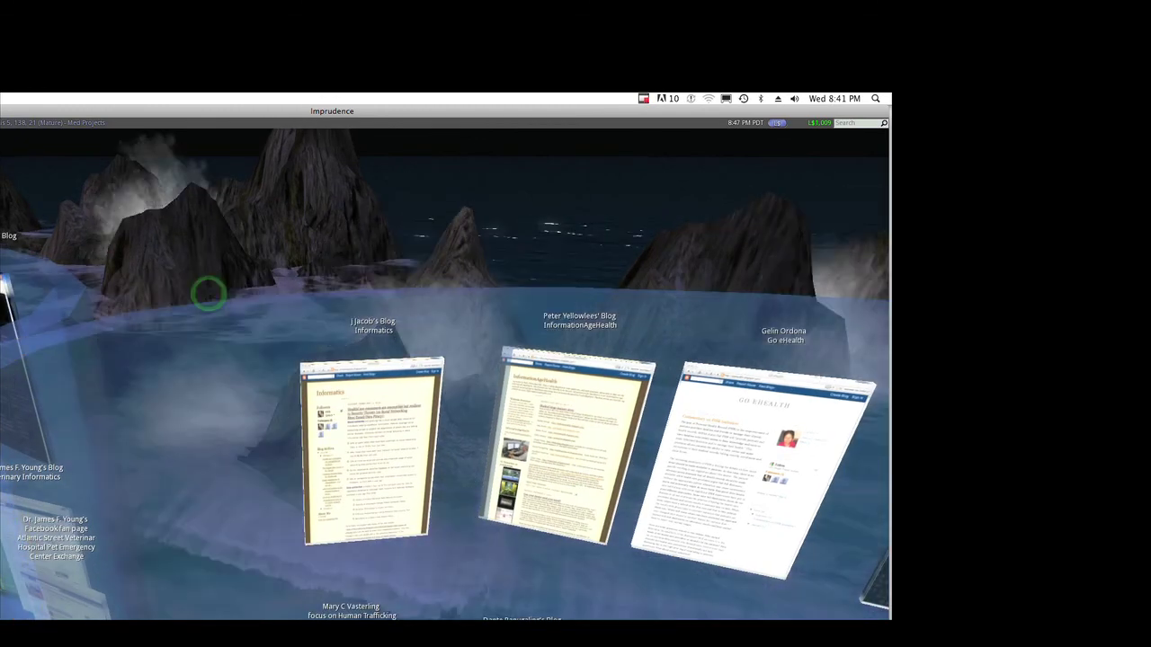
scroll(209, 292, down, 5)
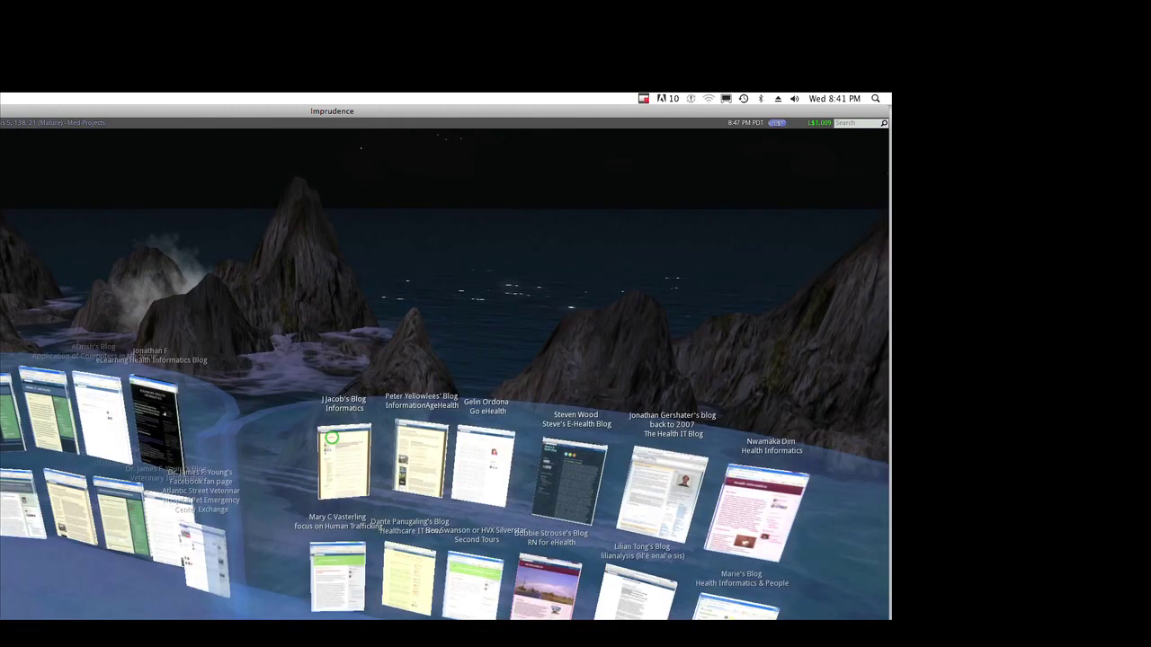
scroll(332, 439, down, 5)
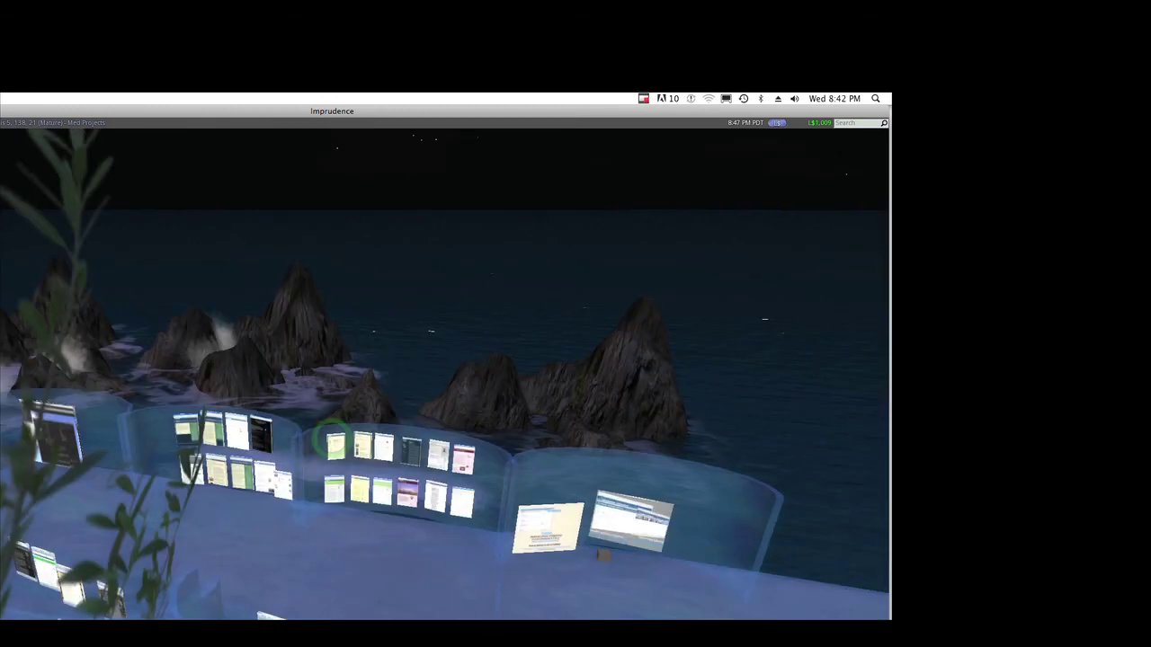
scroll(332, 439, up, 2)
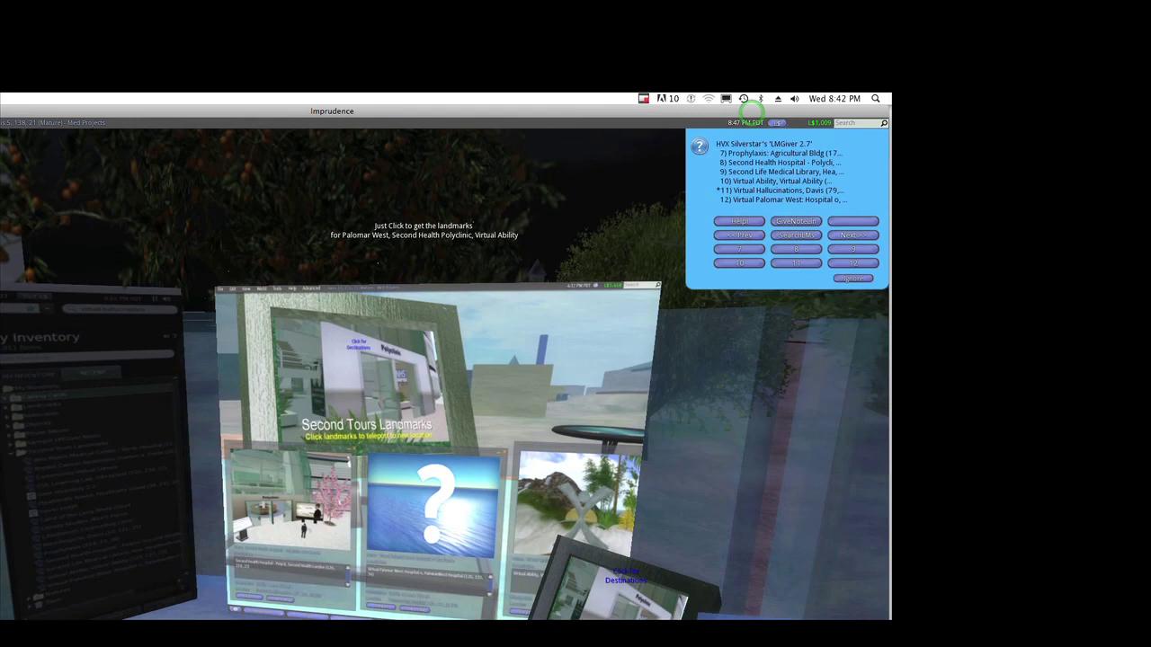
Page the landmark giver to landmarks 1–6, then ignore the list.
click(742, 235)
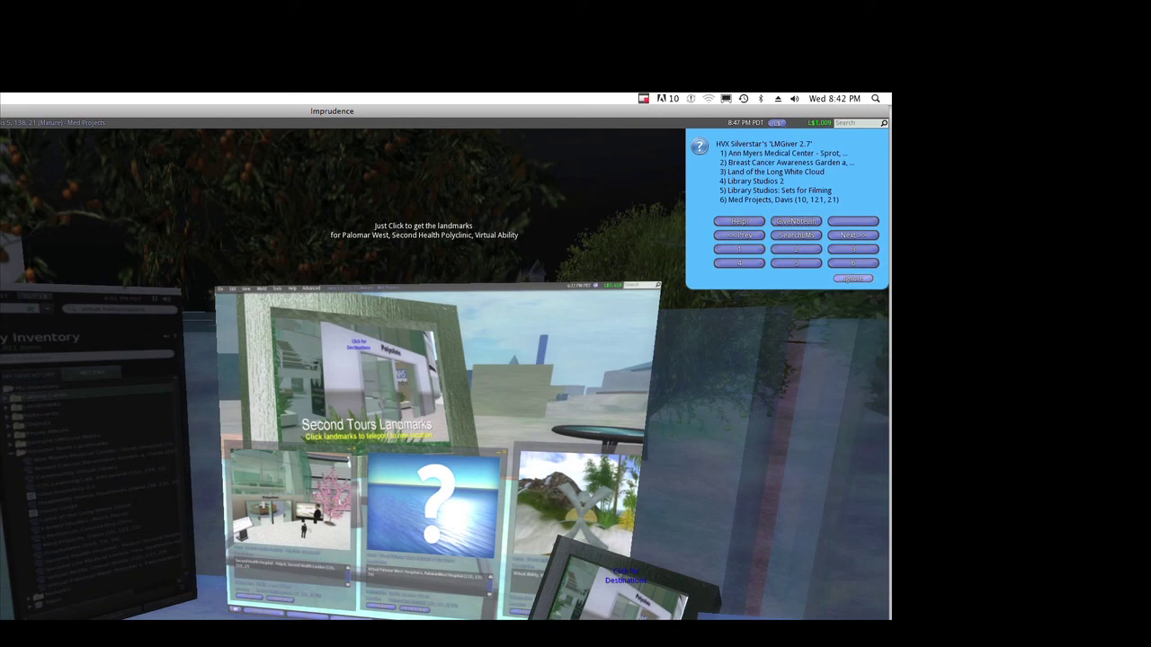
click(852, 278)
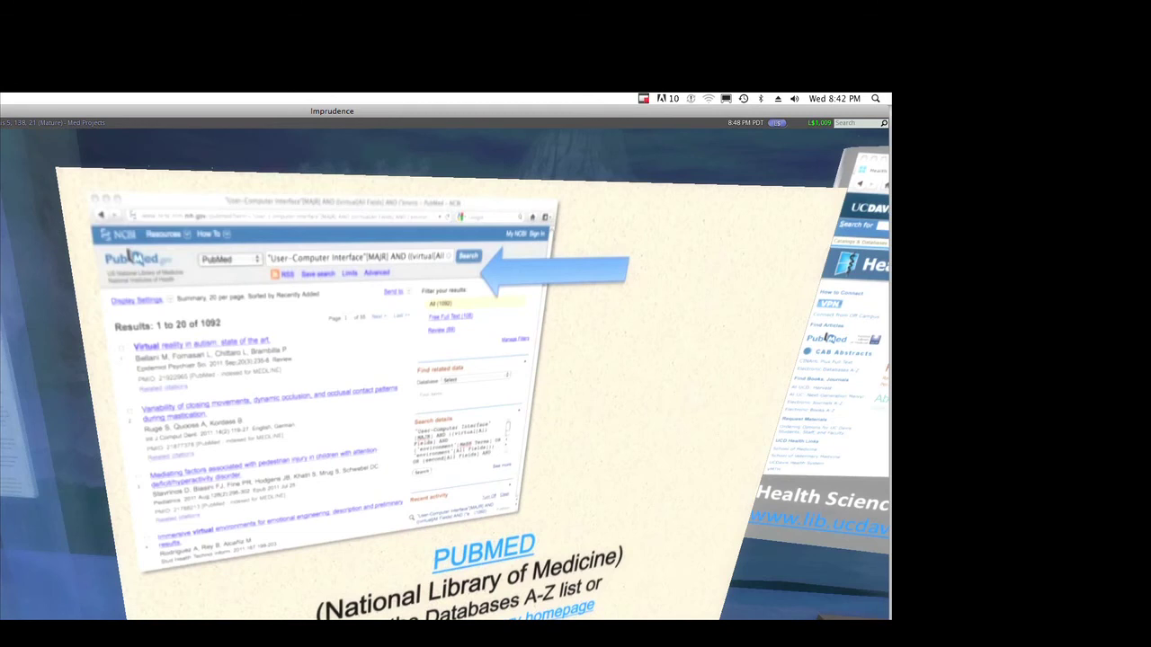
Open the poster's 'user-computer interface' PubMed search in an enlarged browser and view display options.
click(662, 290)
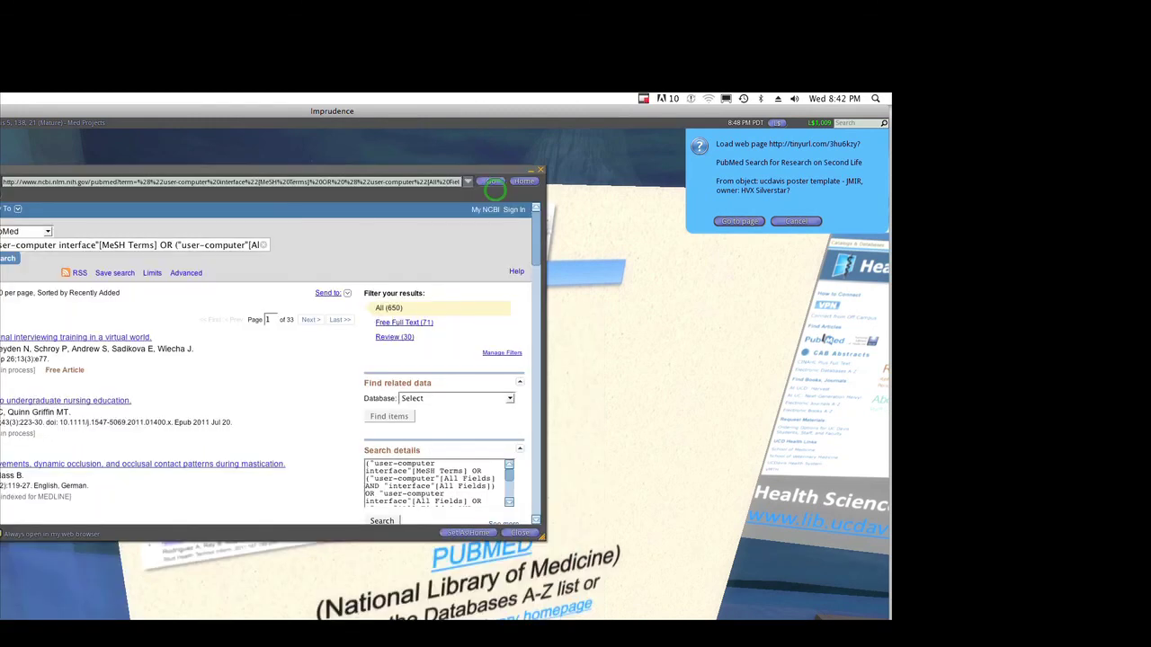
drag(540, 536, 568, 619)
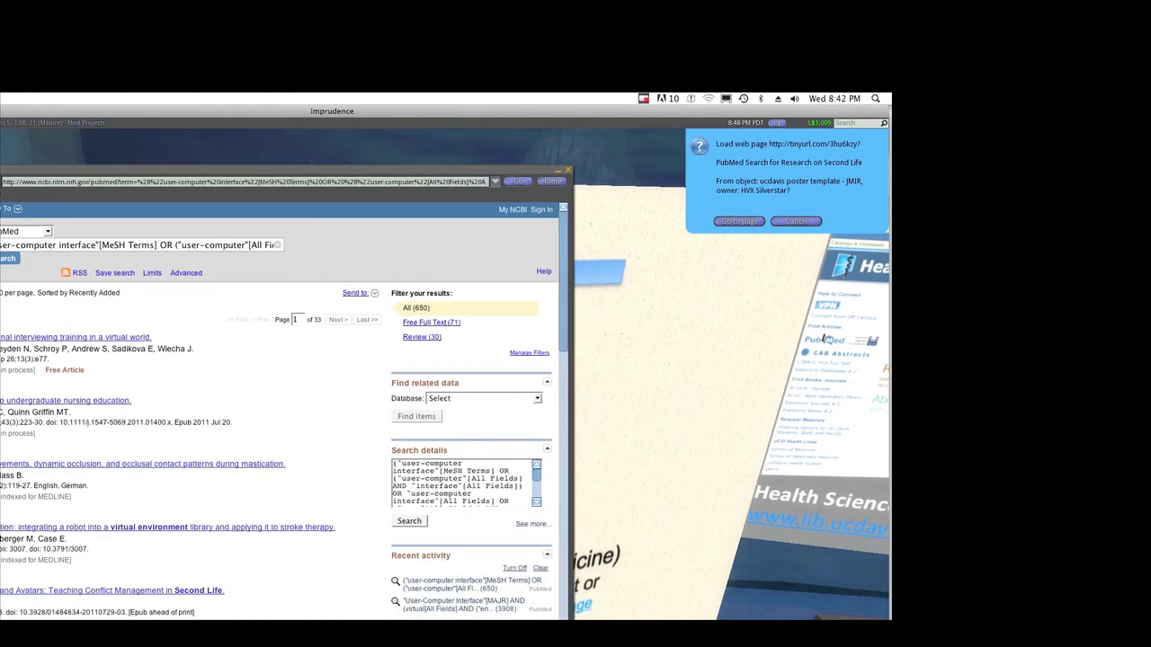
click(18, 293)
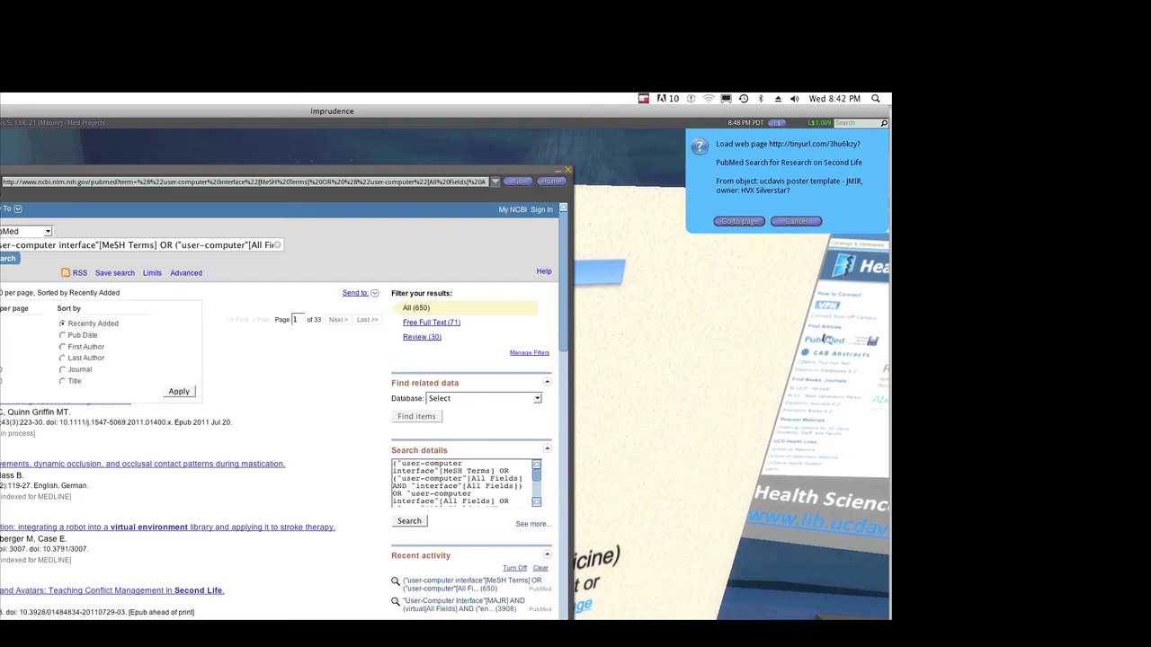
click(377, 261)
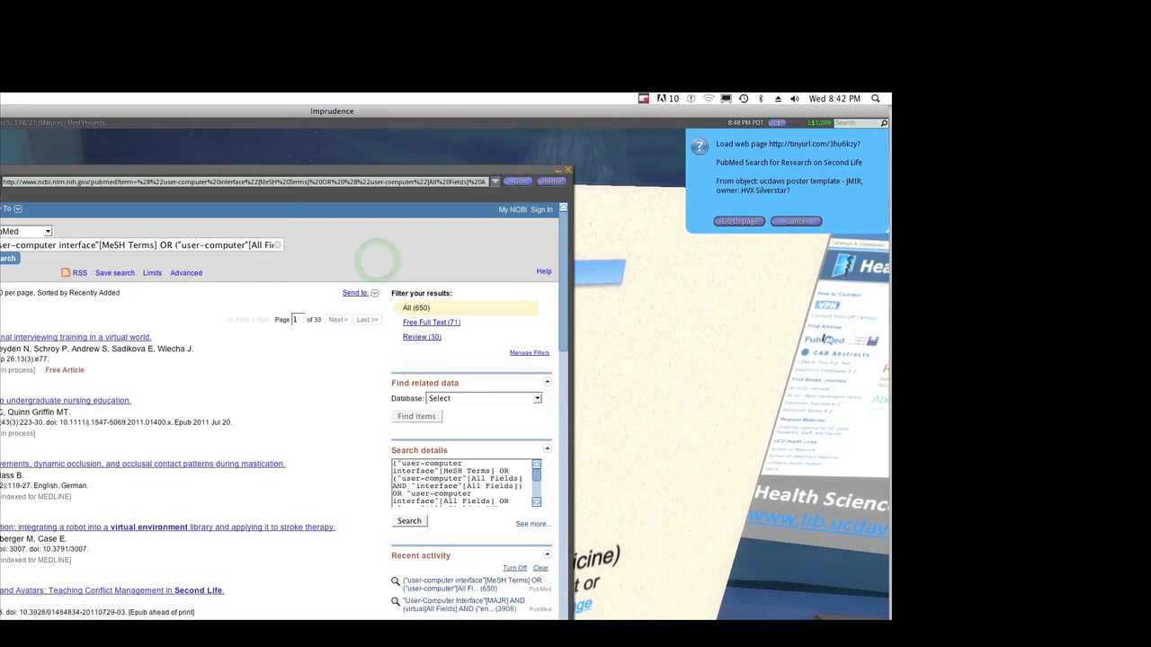
Reopen the results' Display Settings and choose to sort by Journal.
click(573, 250)
drag(573, 250, 565, 261)
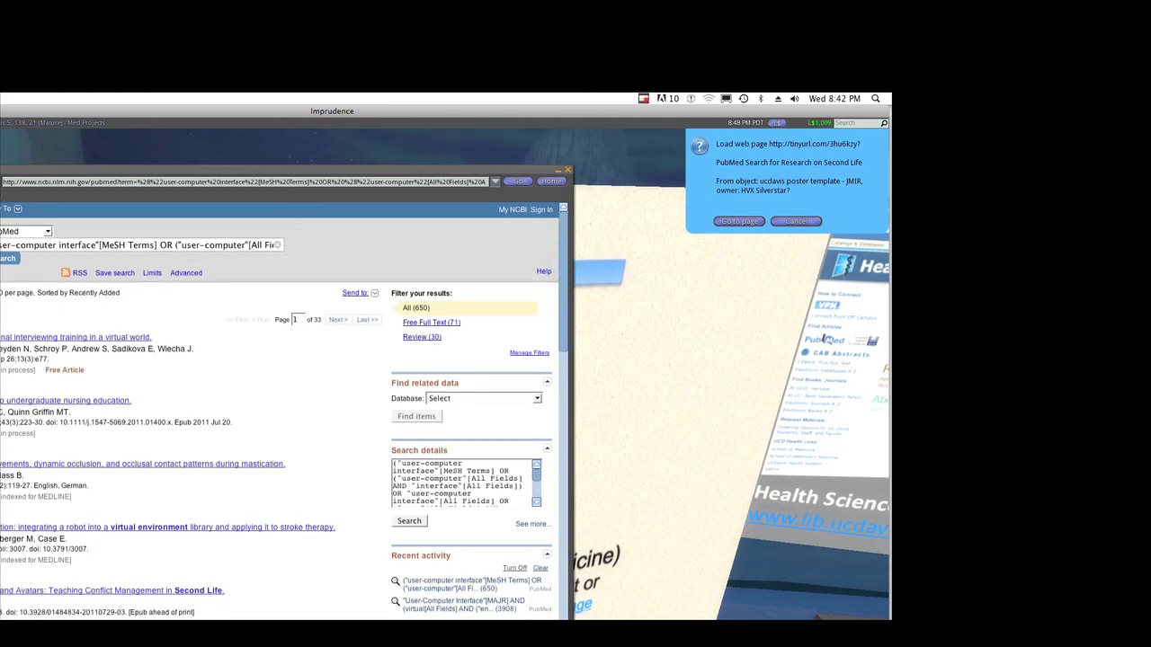
click(63, 292)
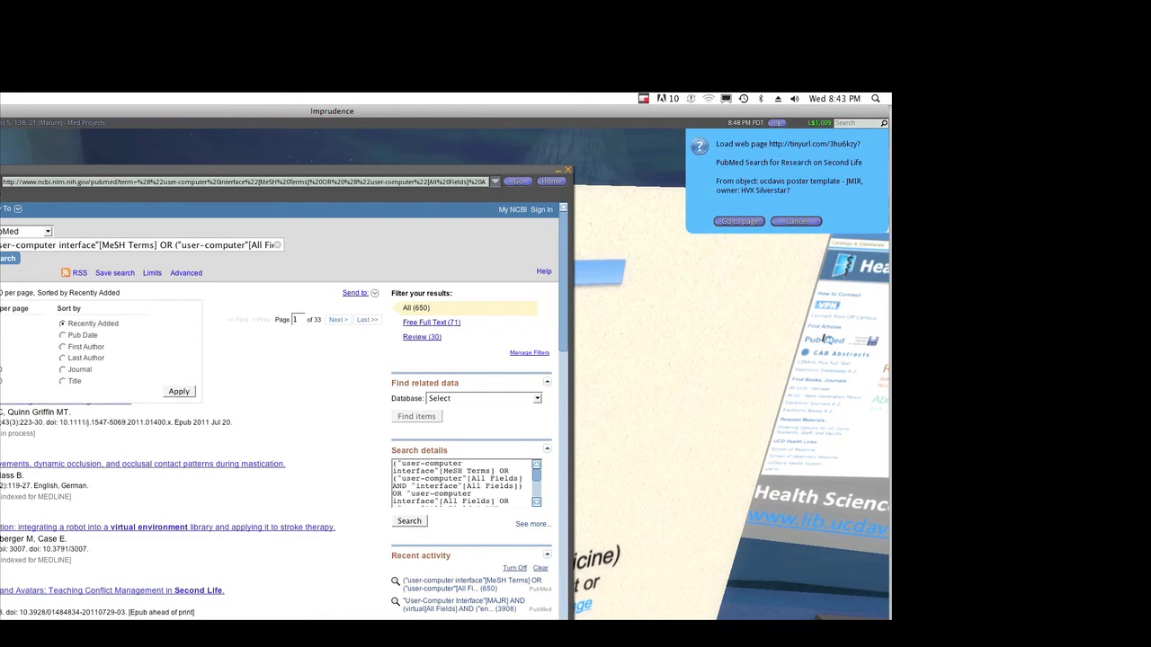
click(179, 391)
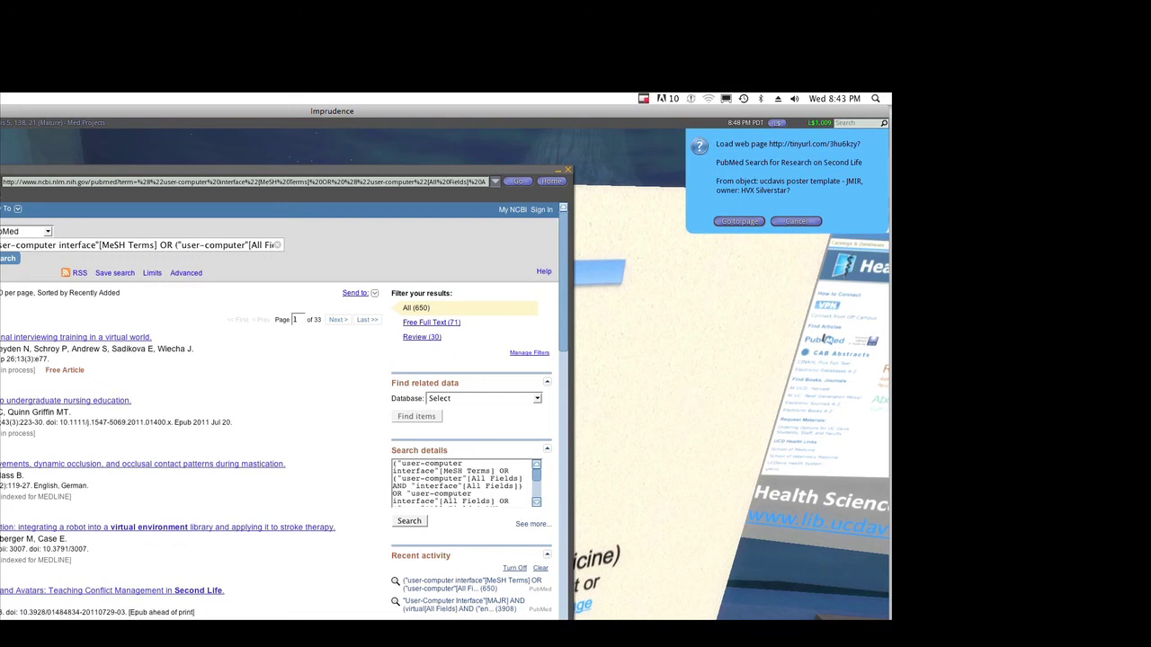
click(131, 564)
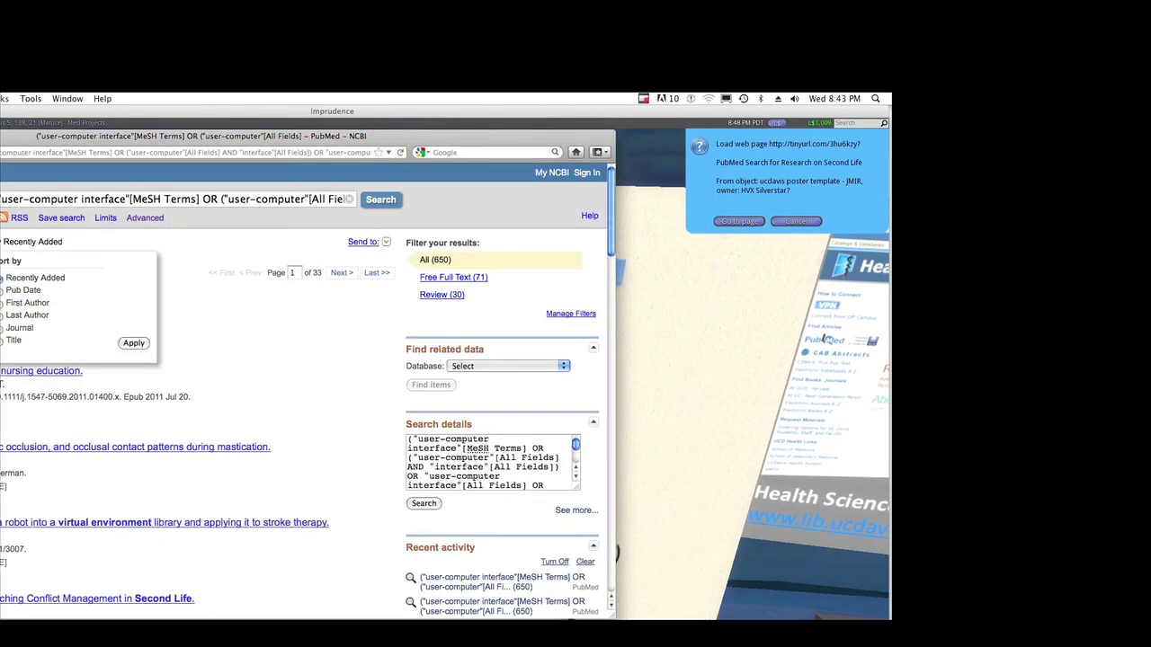
click(49, 329)
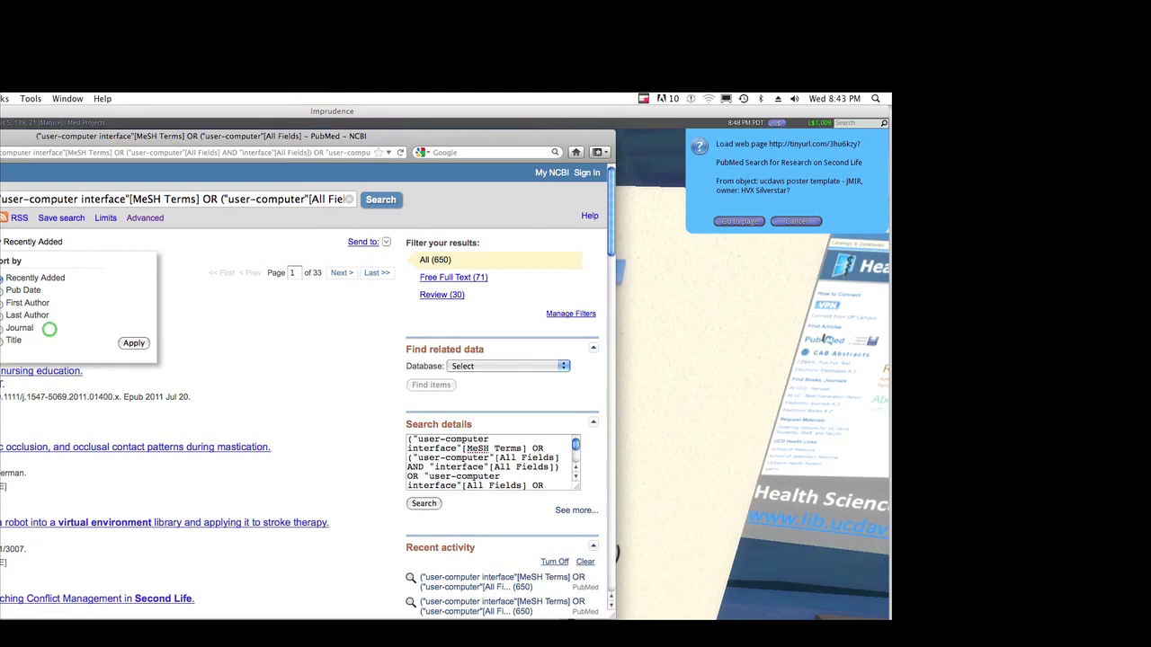